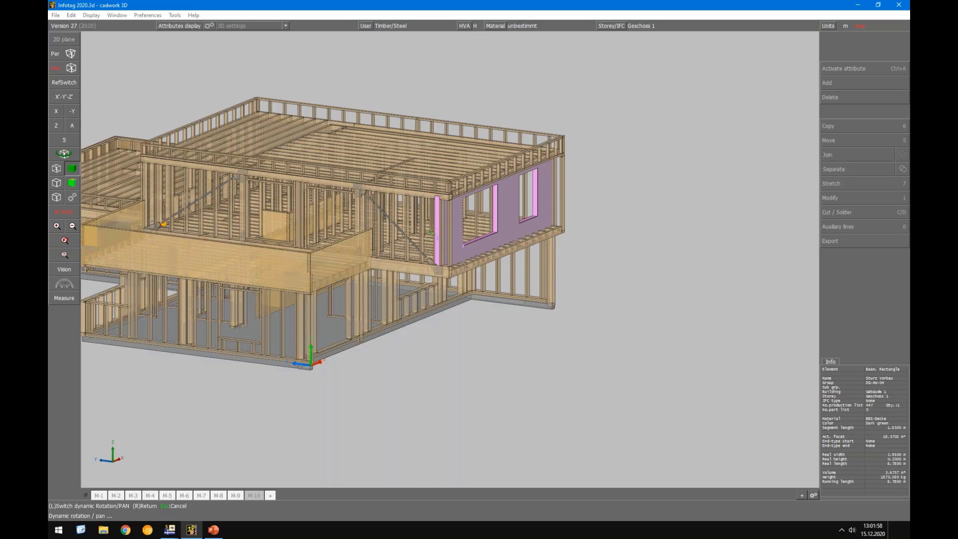
Step: Examine the timber-frame building and its highlighted wall panel with two window openings from several sides
{"action": "right_click", "coordinate": [255, 276]}
{"action": "scroll", "coordinate": [293, 226], "scroll_direction": "up", "scroll_amount": 2}
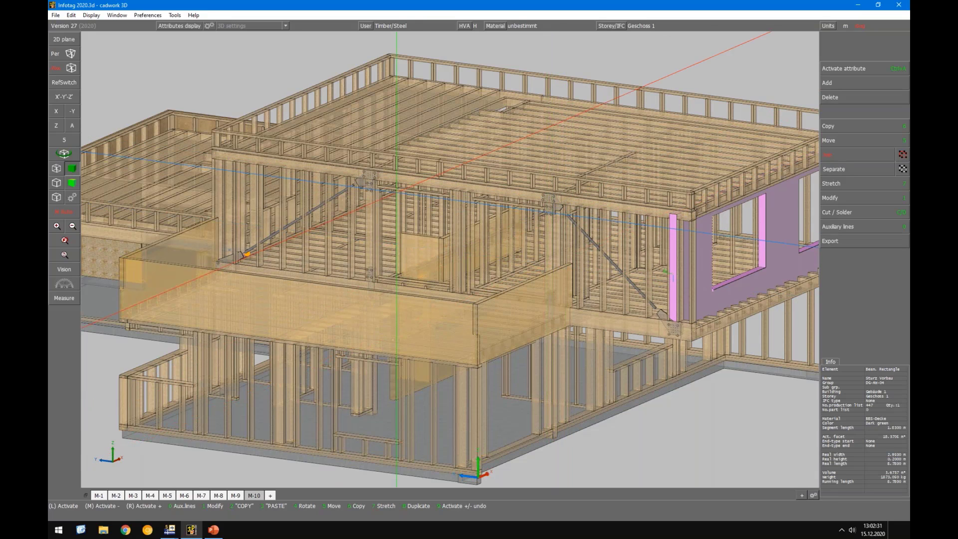
{"action": "mouse_move", "coordinate": [370, 178]}
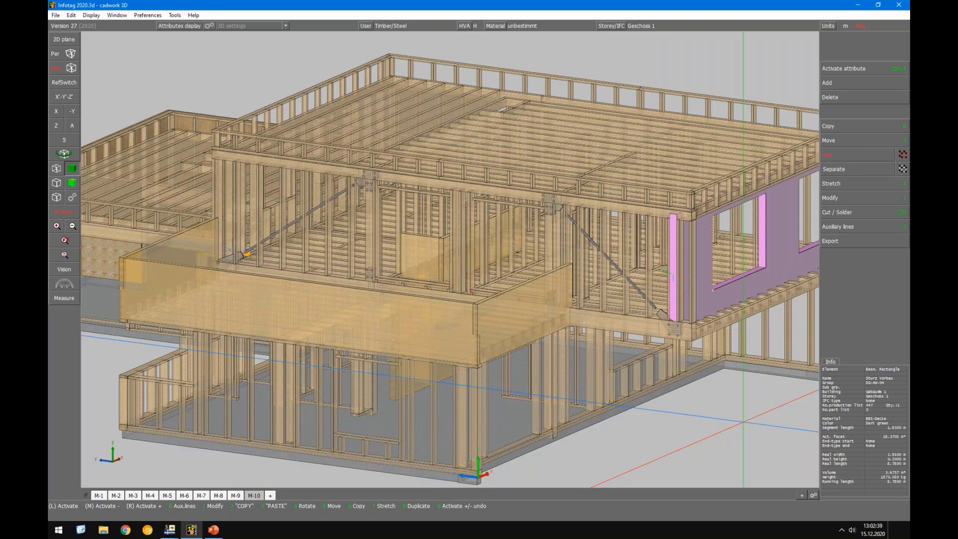
{"action": "middle_click", "coordinate": [573, 357]}
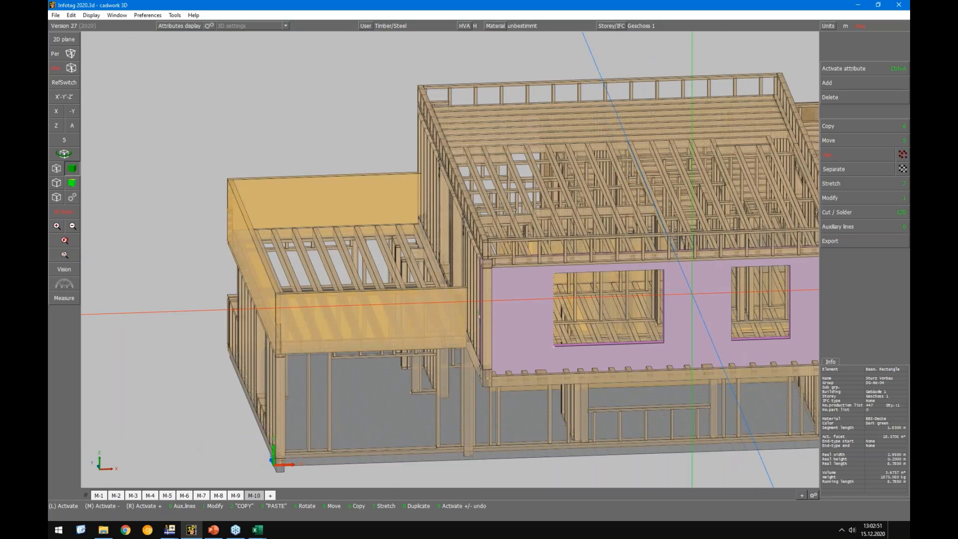
{"action": "key", "text": "alt+Tab"}
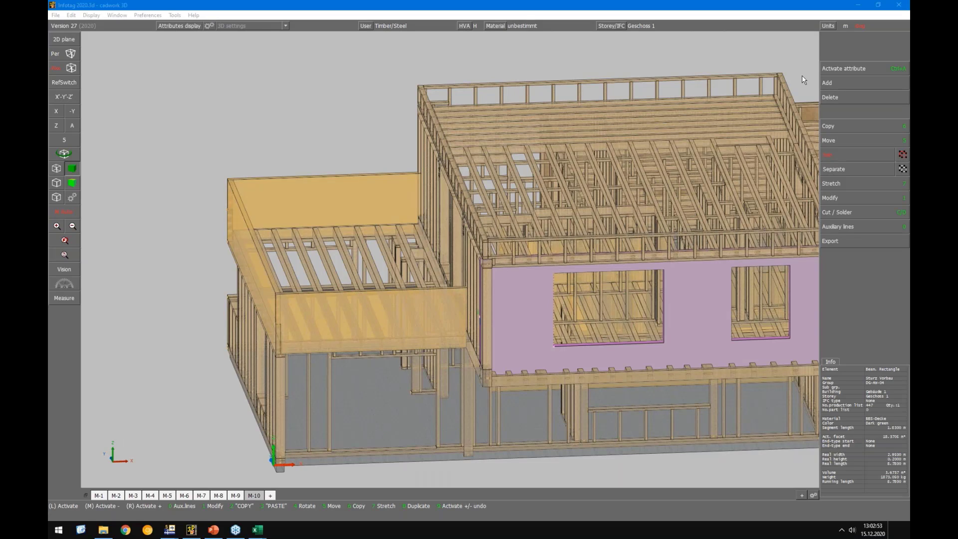
{"action": "left_click", "coordinate": [764, 6]}
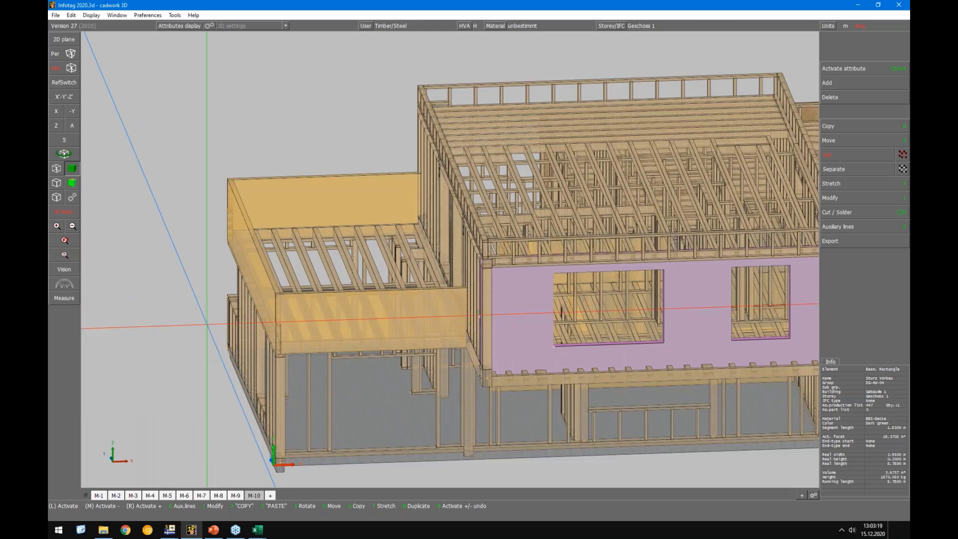
{"action": "middle_click_drag", "start_coordinate": [205, 326], "coordinate": [274, 355]}
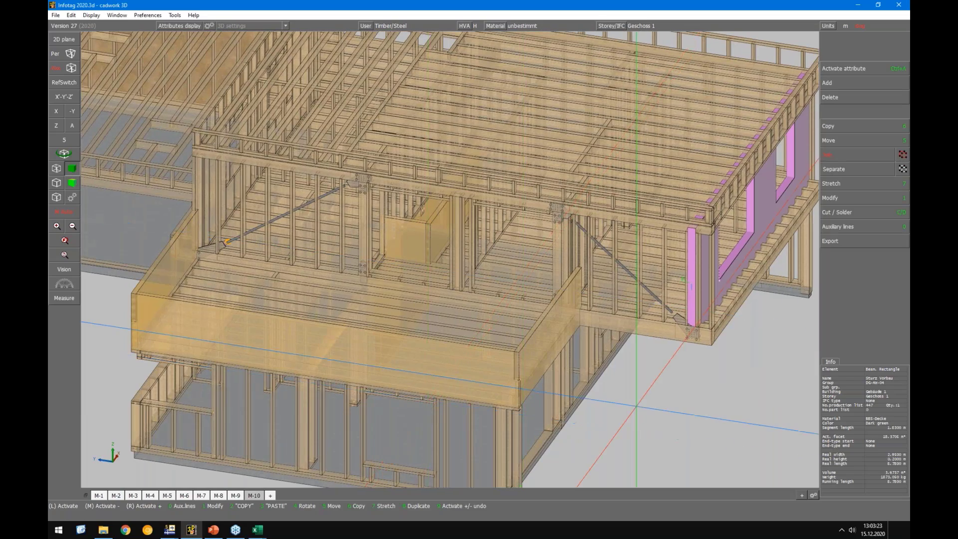
{"action": "scroll", "coordinate": [636, 406], "scroll_direction": "down", "scroll_amount": 1}
{"action": "scroll", "coordinate": [354, 237], "scroll_direction": "up", "scroll_amount": 2}
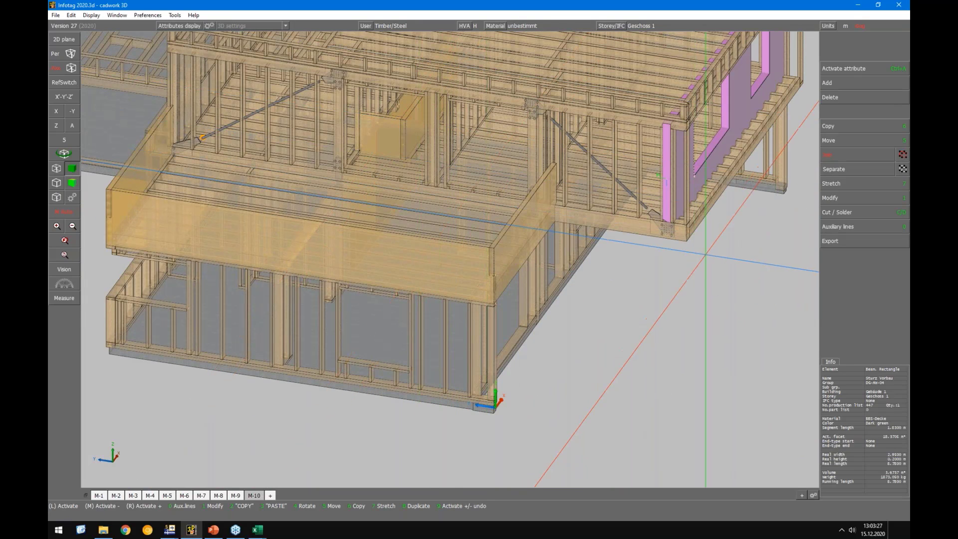
{"action": "middle_click_drag", "start_coordinate": [709, 273], "coordinate": [716, 209]}
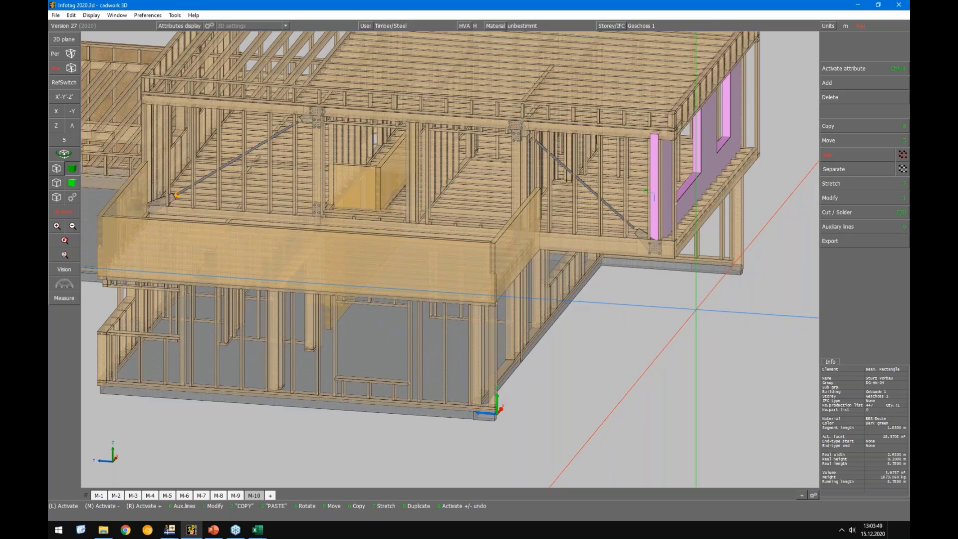
Step: Isolate the active wall panel with the two window openings and show it in an axonometric view
{"action": "key", "text": "i"}
{"action": "middle_click_drag", "start_coordinate": [703, 329], "coordinate": [600, 256]}
{"action": "key", "text": "Right"}
{"action": "key", "text": "Right"}
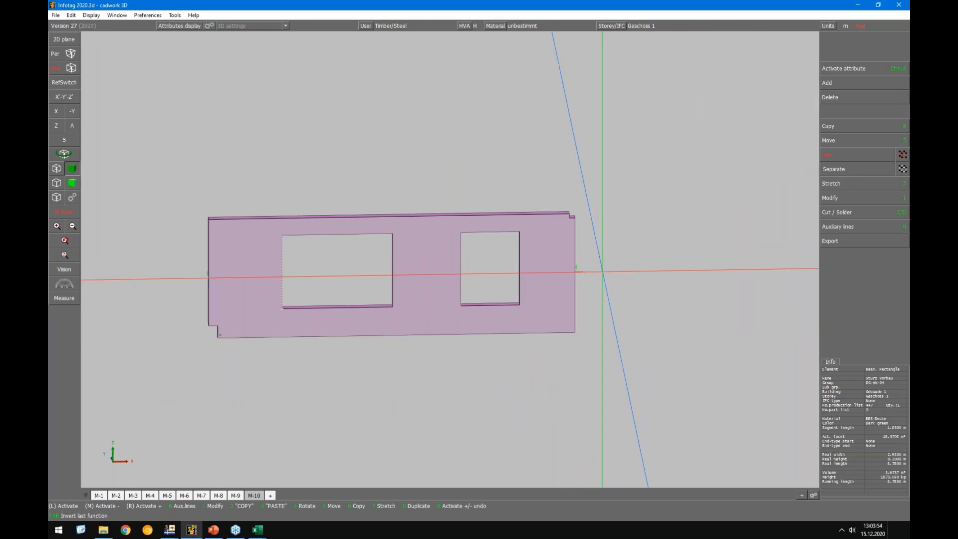
{"action": "left_click", "coordinate": [845, 229]}
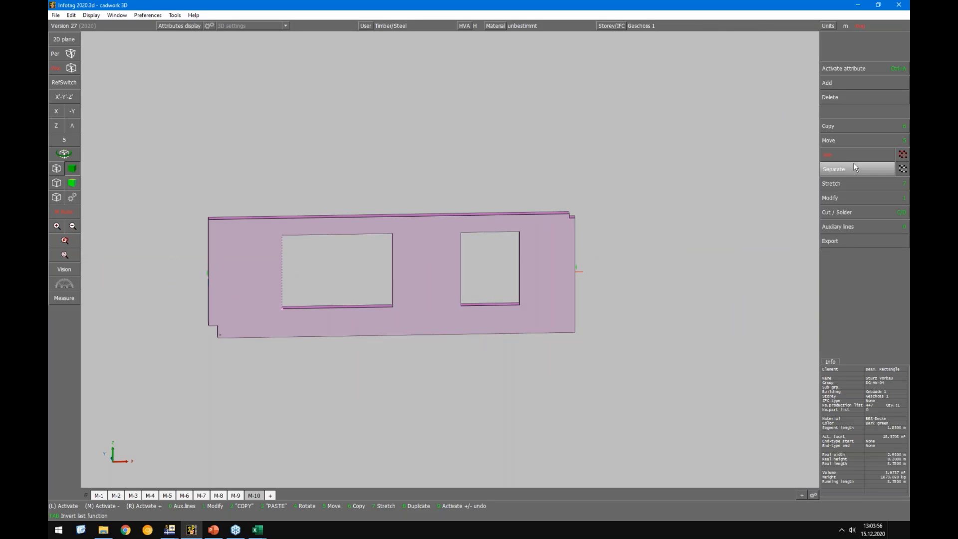
{"action": "left_click", "coordinate": [856, 112]}
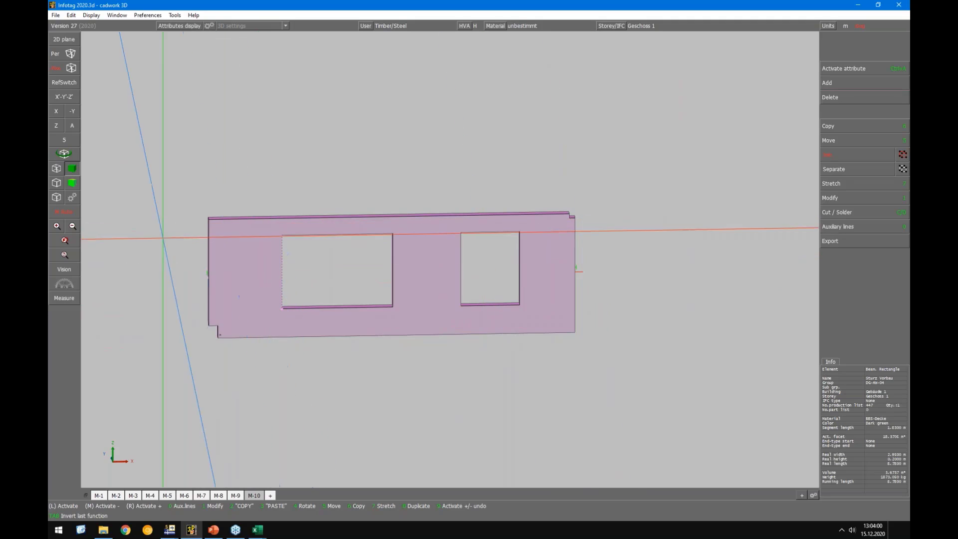
{"action": "left_click", "coordinate": [63, 154]}
{"action": "key", "text": "Escape"}
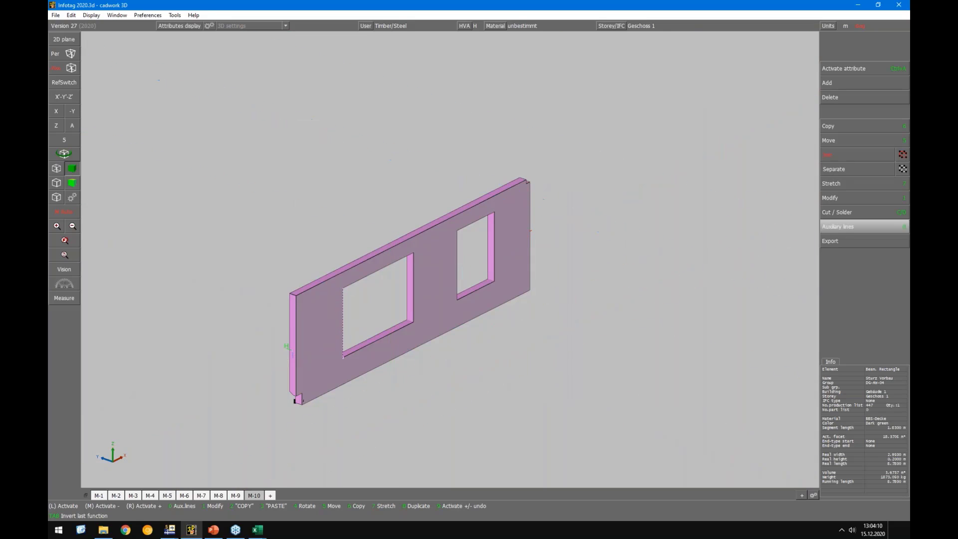
Step: Add the favourite variant Mittelfläche-CLT to the isolated wall panel to generate its middle surface
{"action": "left_click", "coordinate": [839, 86]}
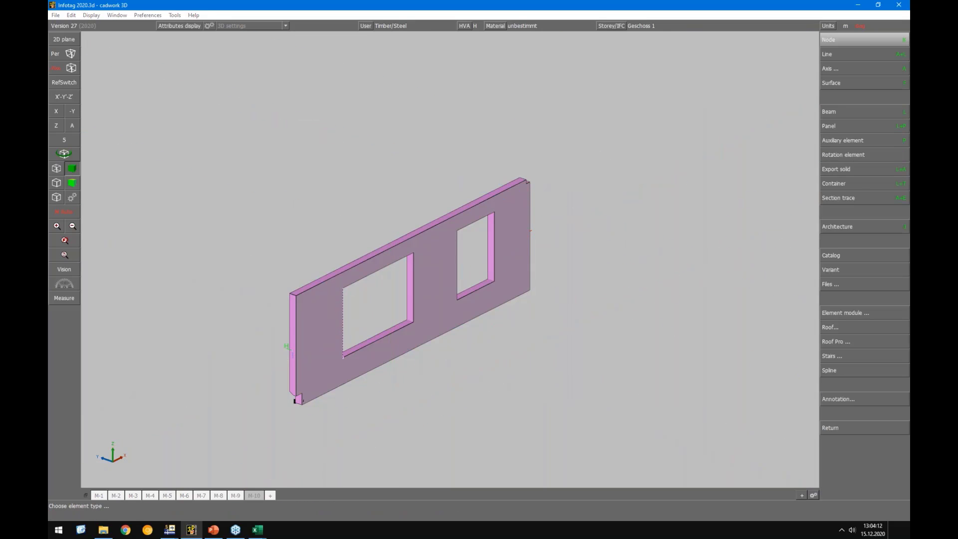
{"action": "left_click", "coordinate": [846, 270]}
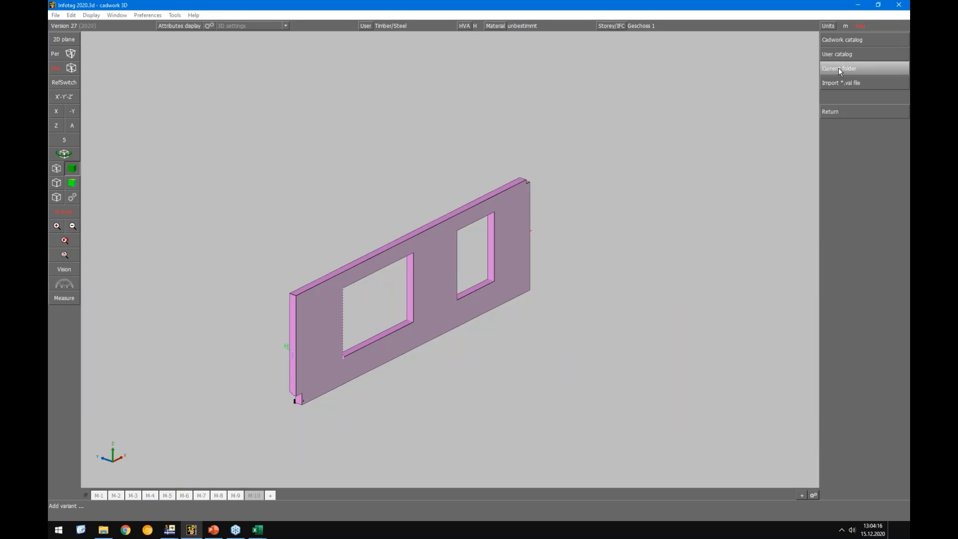
{"action": "left_click", "coordinate": [855, 68]}
{"action": "left_click", "coordinate": [868, 36]}
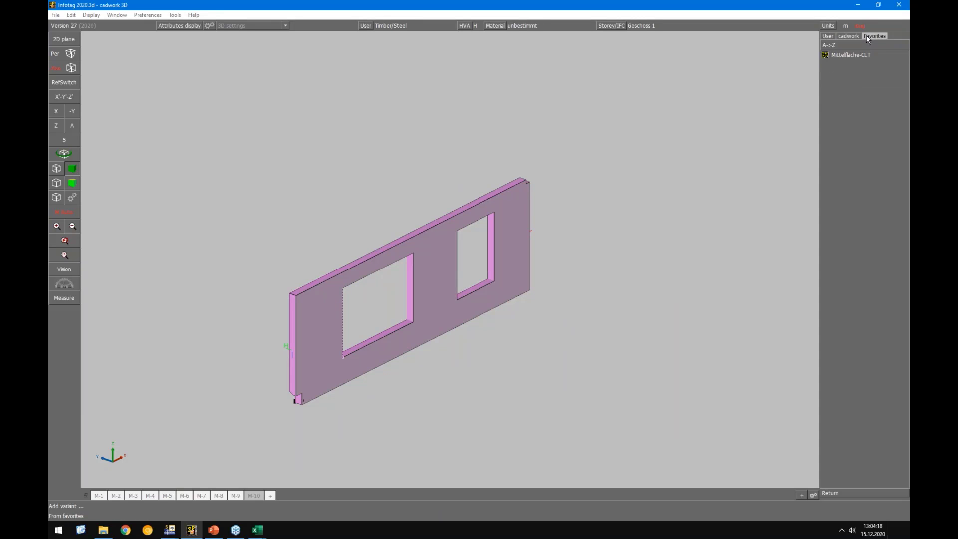
{"action": "left_click", "coordinate": [845, 54]}
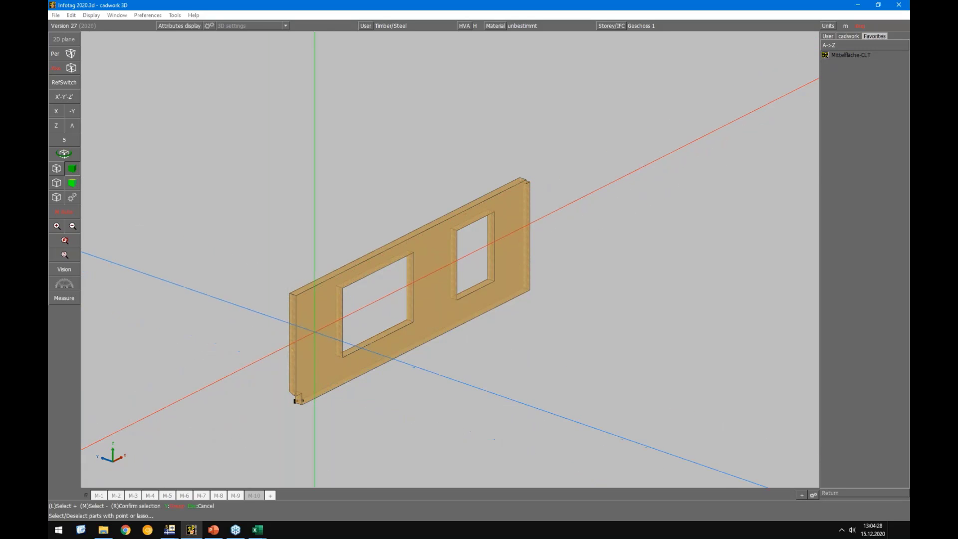
{"action": "left_click", "coordinate": [455, 254]}
{"action": "right_click", "coordinate": [455, 255]}
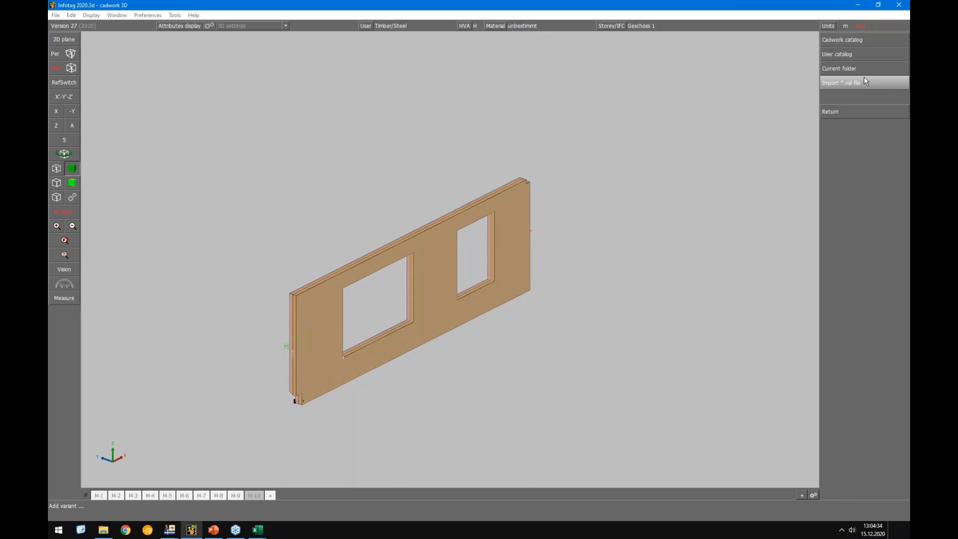
{"action": "left_click", "coordinate": [863, 77]}
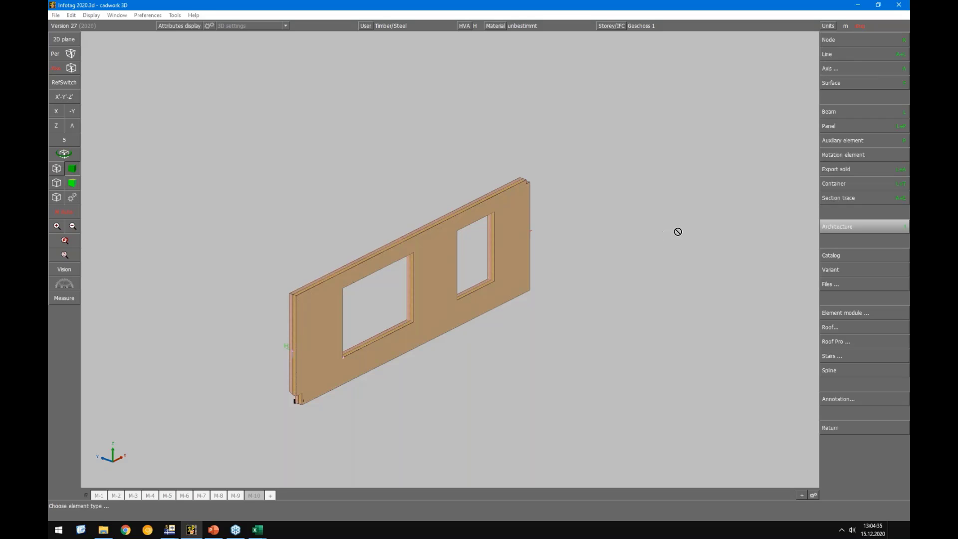
Step: Switch to wireframe display, activate the generated middle surface and isolate it from the wall panel
{"action": "left_click", "coordinate": [57, 170]}
{"action": "left_click", "coordinate": [294, 304]}
{"action": "scroll", "coordinate": [292, 302], "scroll_direction": "up", "scroll_amount": 4}
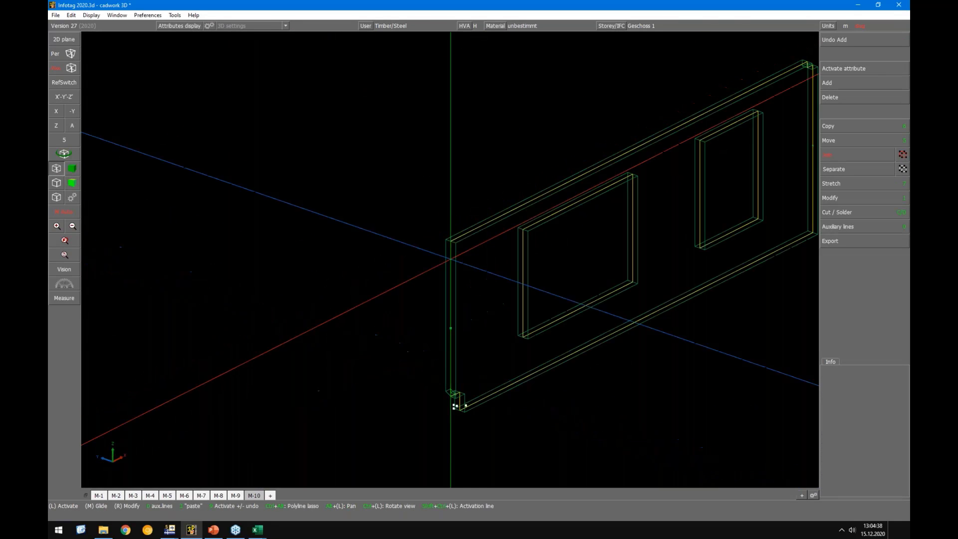
{"action": "left_click", "coordinate": [455, 483]}
{"action": "scroll", "coordinate": [456, 487], "scroll_direction": "down", "scroll_amount": 5}
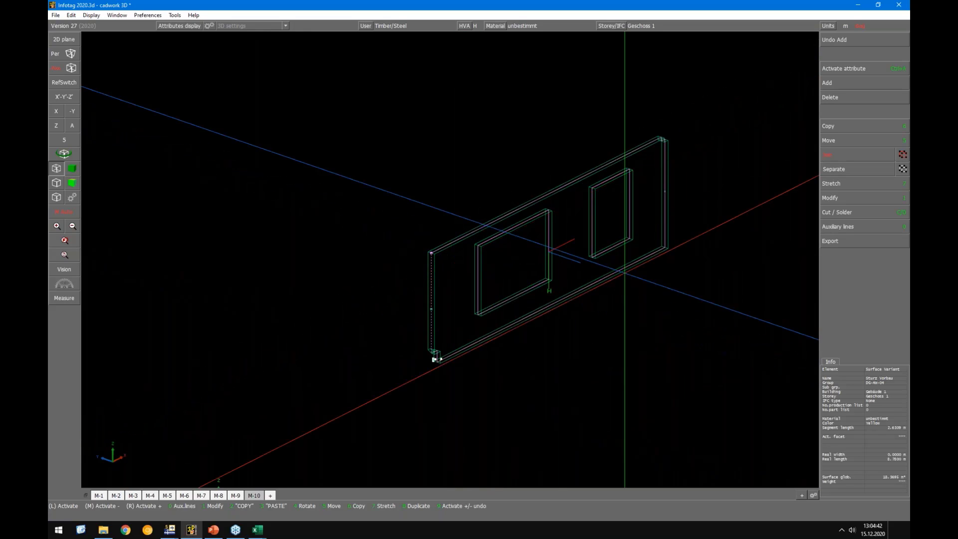
{"action": "key", "text": "F4"}
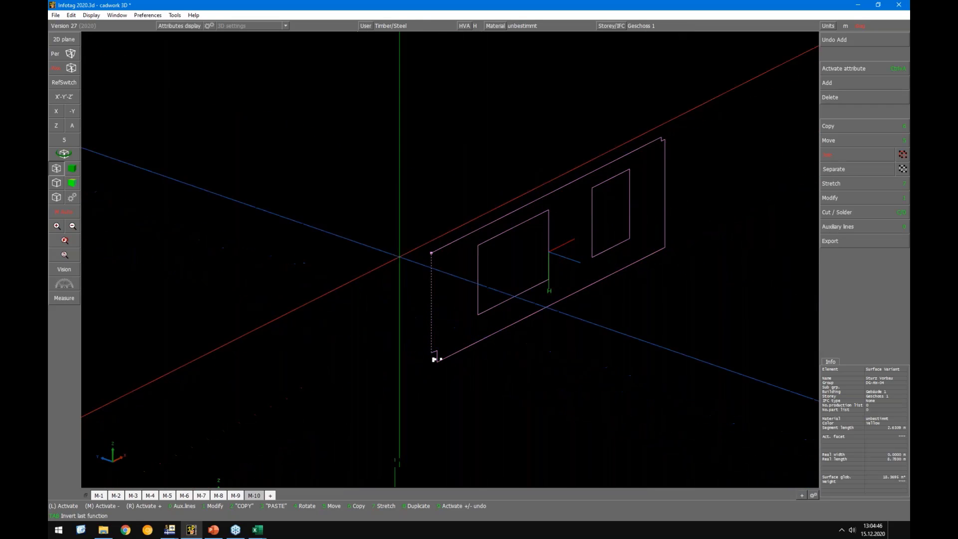
{"action": "left_click", "coordinate": [830, 242]}
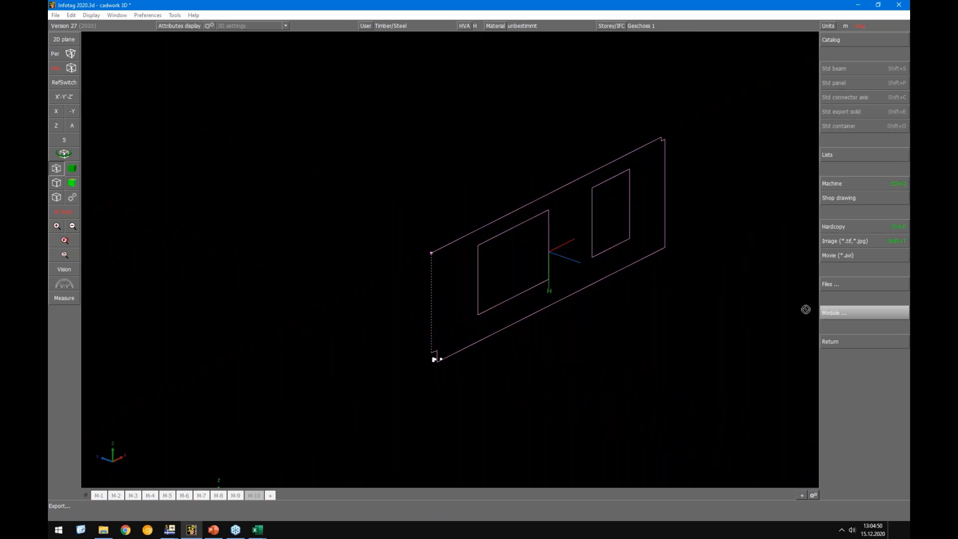
{"action": "left_click", "coordinate": [843, 282]}
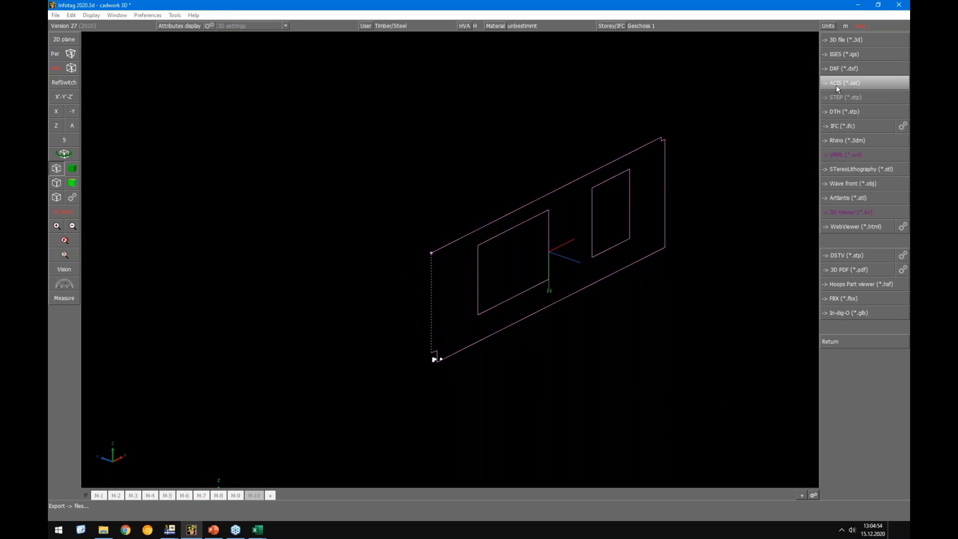
{"action": "left_click", "coordinate": [835, 85]}
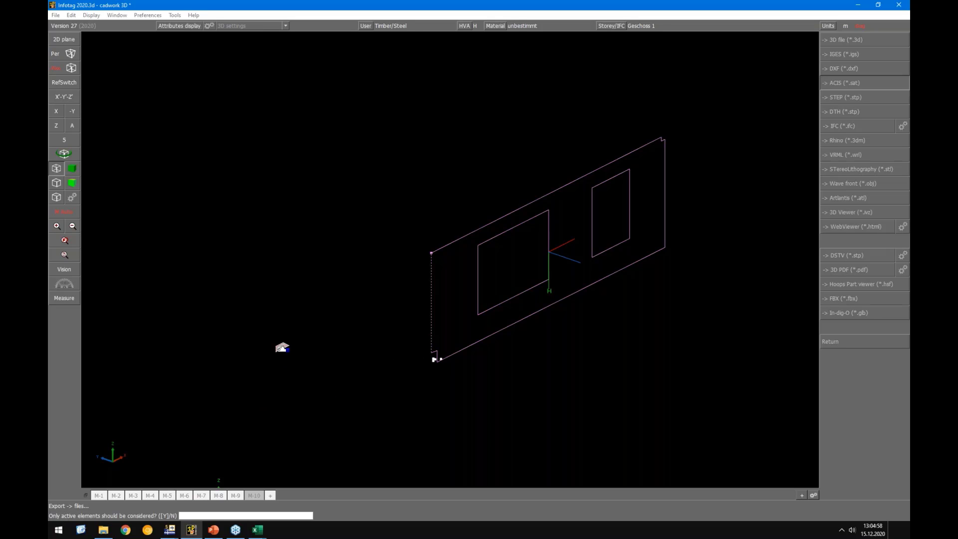
{"action": "key", "text": "Return"}
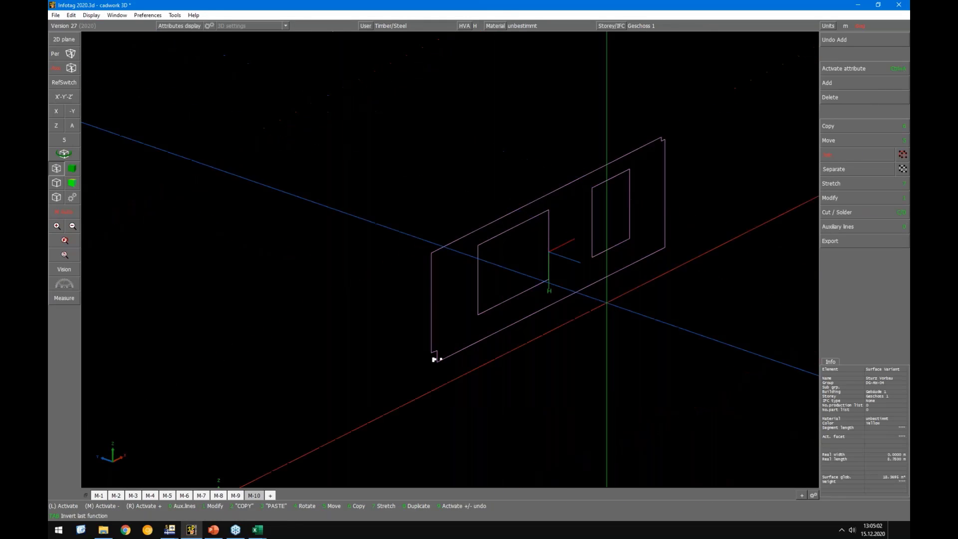
Step: Activate the whole middle surface and export only the active elements as an ACIS file named Export, replacing the existing file
{"action": "left_click", "coordinate": [683, 407]}
{"action": "left_click_drag", "start_coordinate": [701, 441], "coordinate": [402, 95]}
{"action": "left_click", "coordinate": [848, 240]}
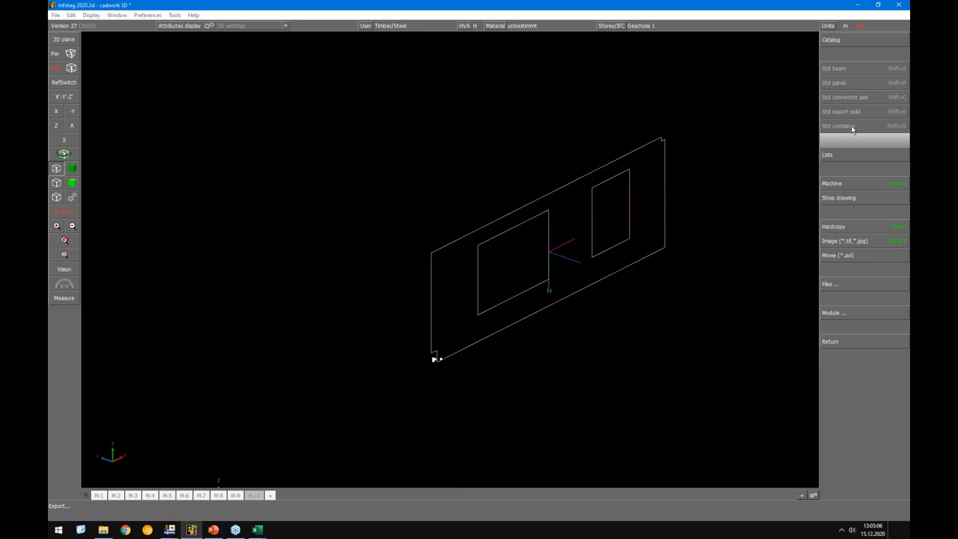
{"action": "left_click", "coordinate": [837, 284]}
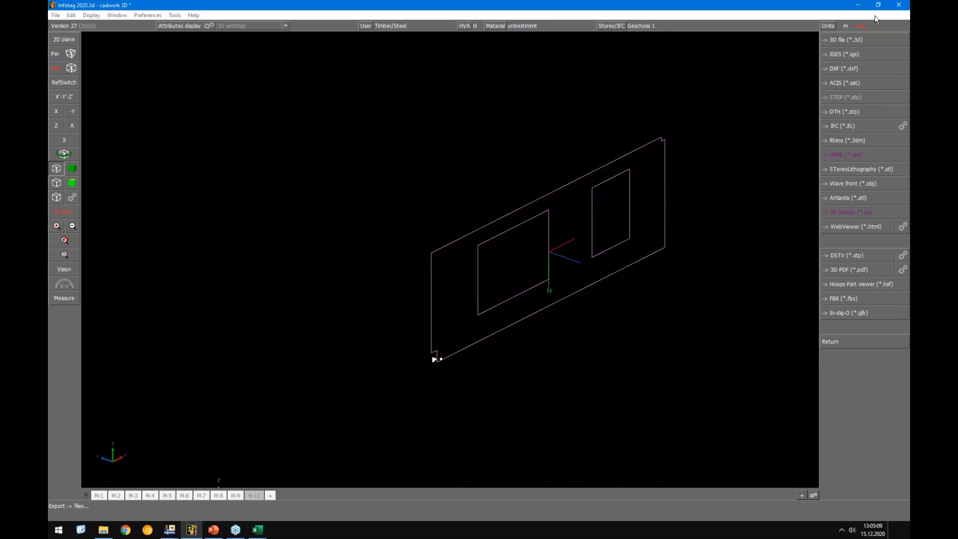
{"action": "left_click", "coordinate": [828, 83]}
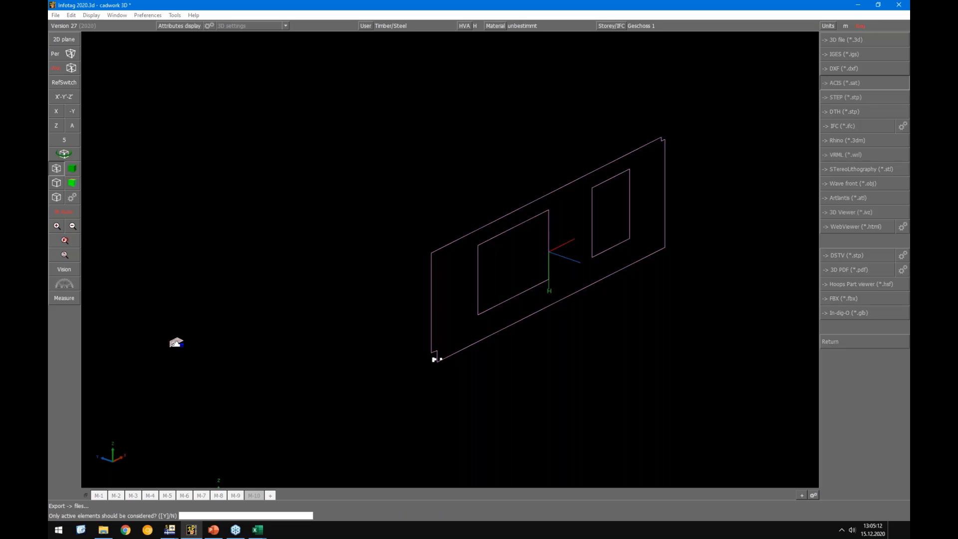
{"action": "key", "text": "Return"}
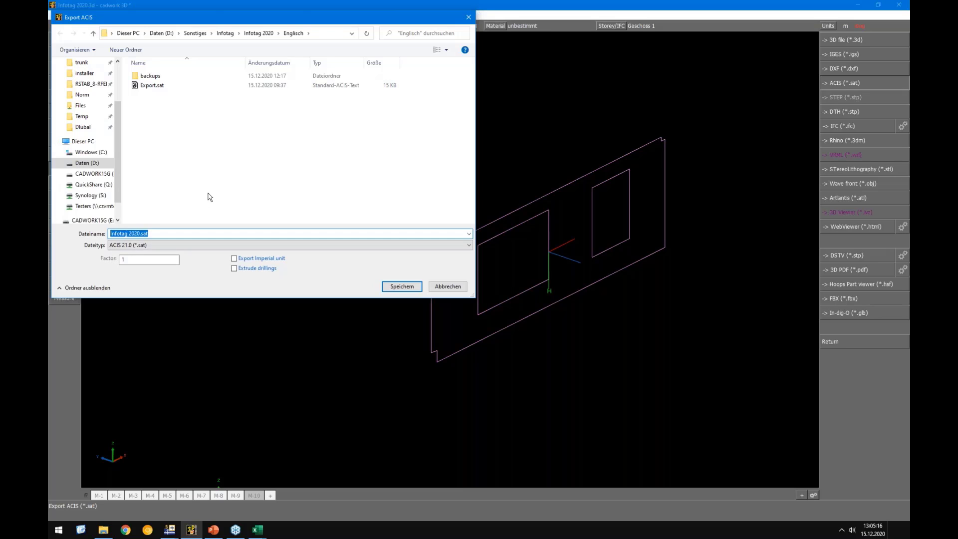
{"action": "type", "text": "Export"}
{"action": "key", "text": "Return"}
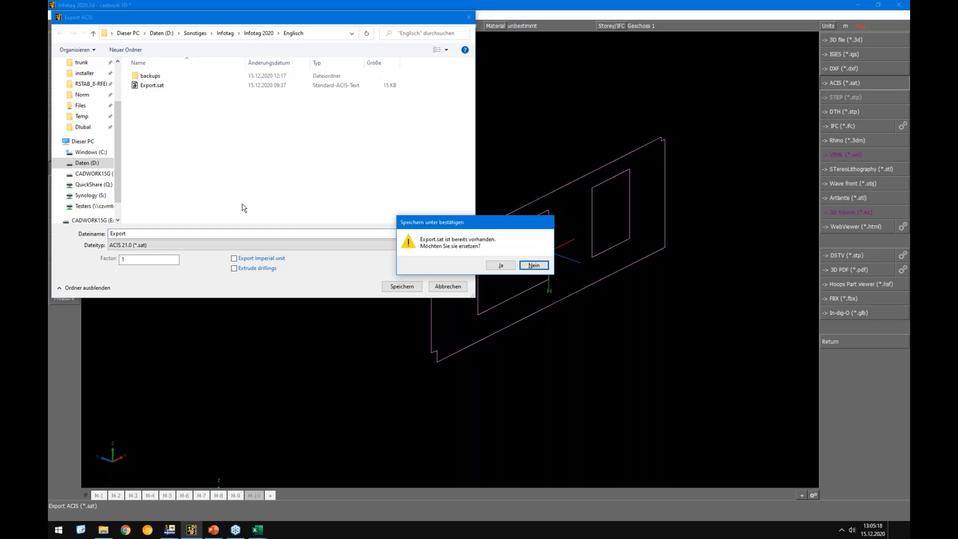
{"action": "left_click", "coordinate": [501, 265]}
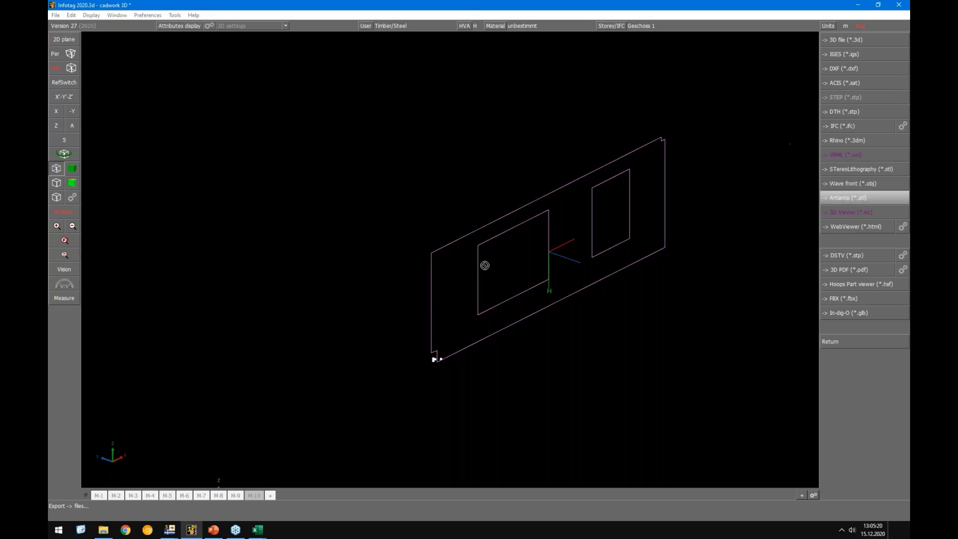
Step: Leave the file export in cadwork 3D and switch to the empty RFEM window
{"action": "left_click", "coordinate": [169, 529]}
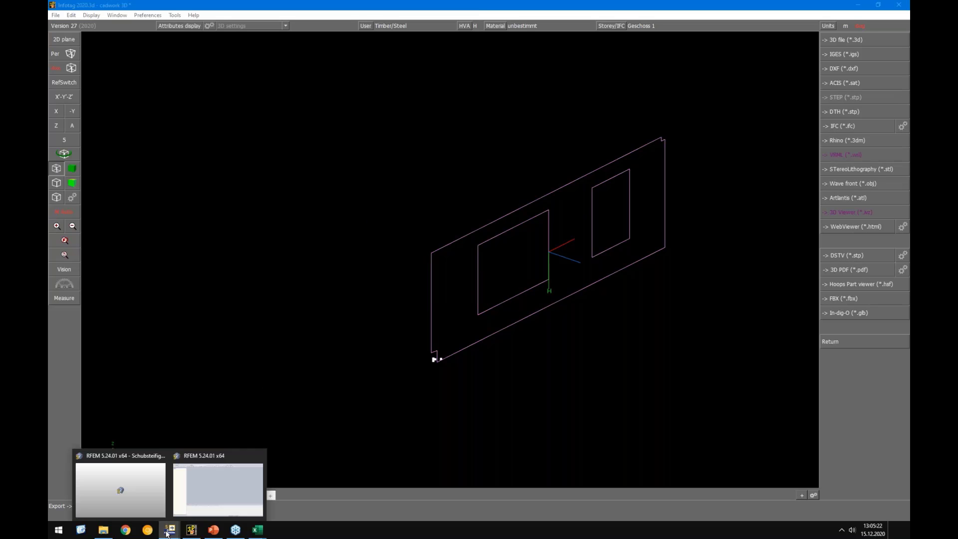
{"action": "left_click", "coordinate": [142, 496]}
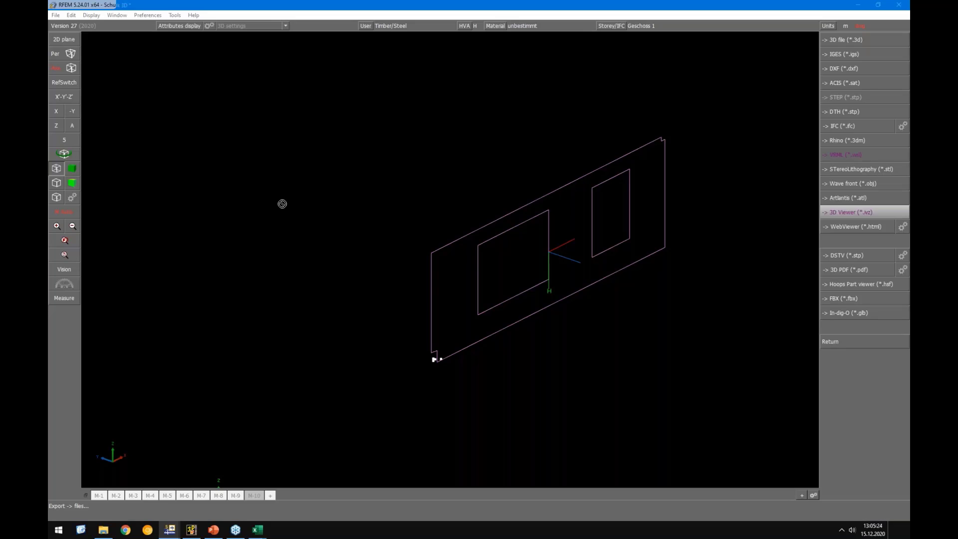
{"action": "left_click", "coordinate": [191, 530]}
{"action": "right_click", "coordinate": [241, 372]}
{"action": "left_click", "coordinate": [864, 341]}
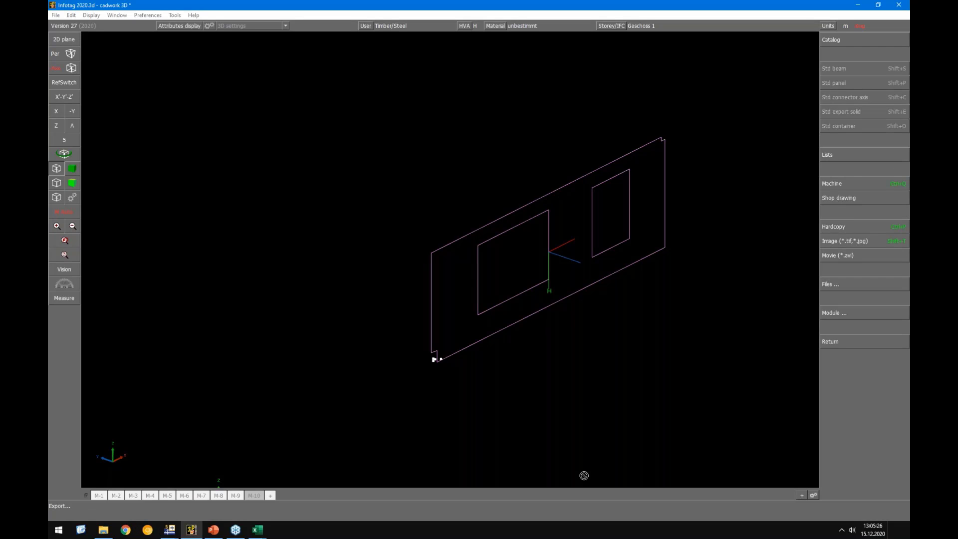
{"action": "left_click", "coordinate": [171, 533]}
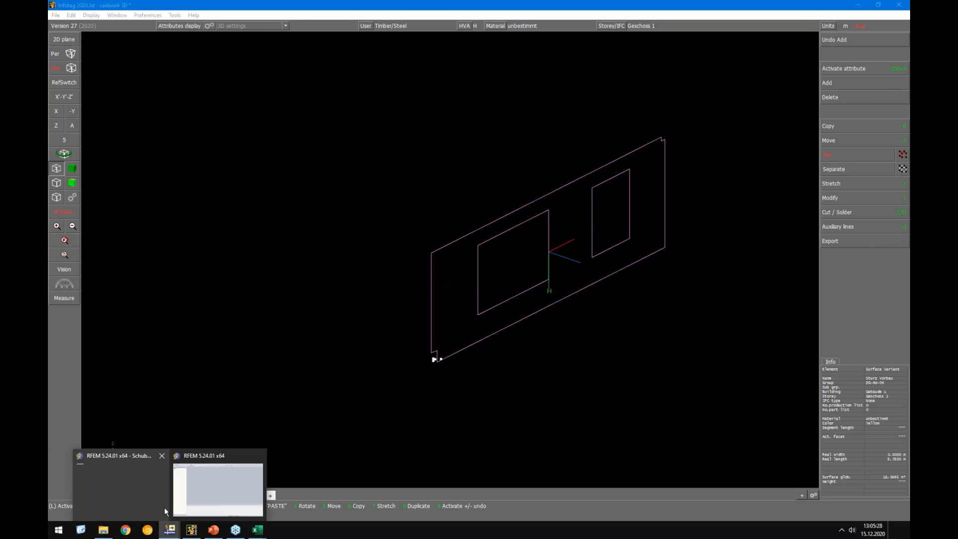
{"action": "left_click", "coordinate": [164, 508]}
{"action": "left_click", "coordinate": [170, 531]}
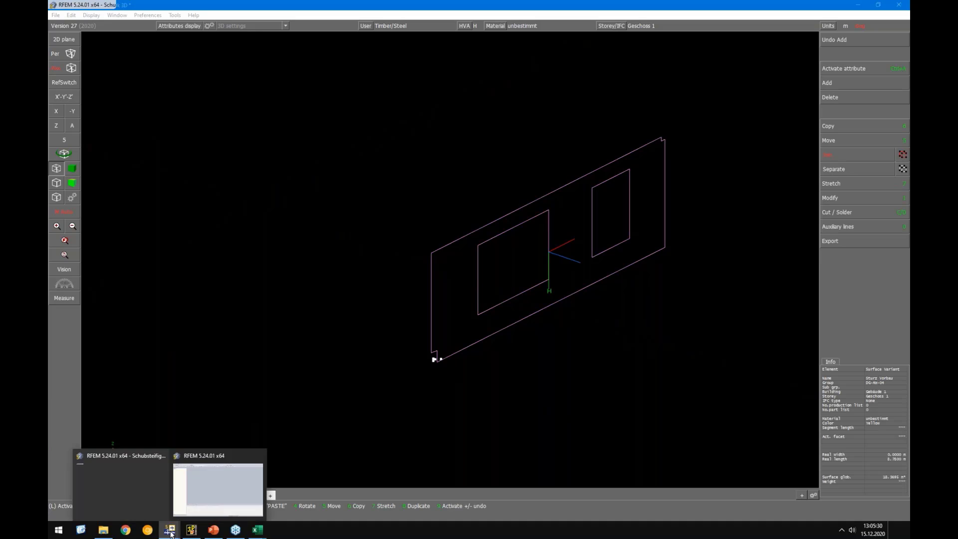
{"action": "left_click", "coordinate": [862, 7]}
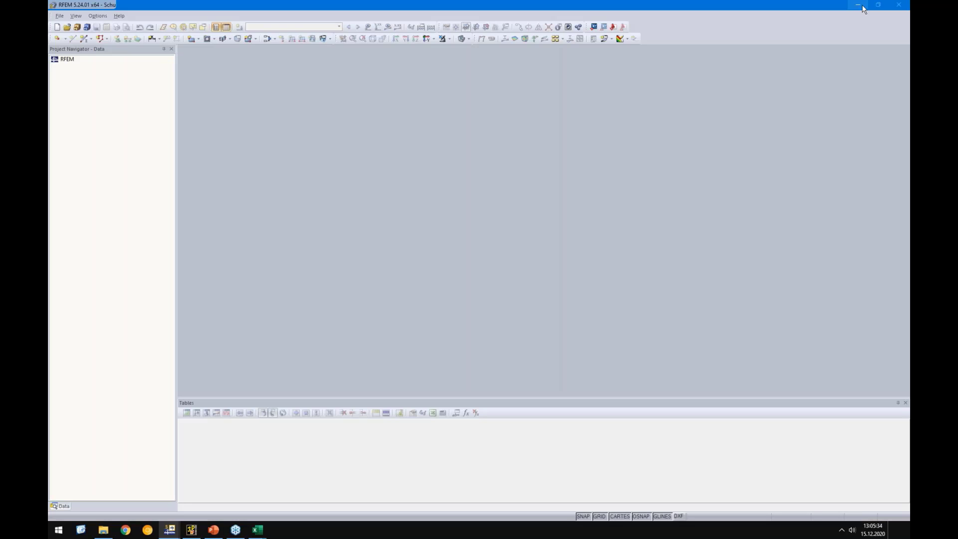
Step: Import the file CAD.sat from the cadwork folder using the Standard ACIS Text format
{"action": "left_click", "coordinate": [60, 15]}
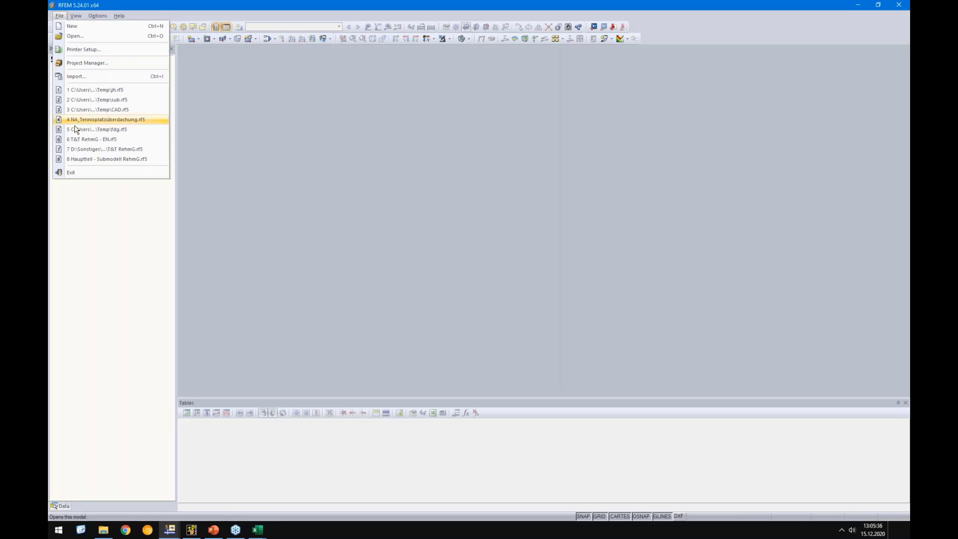
{"action": "left_click", "coordinate": [77, 76]}
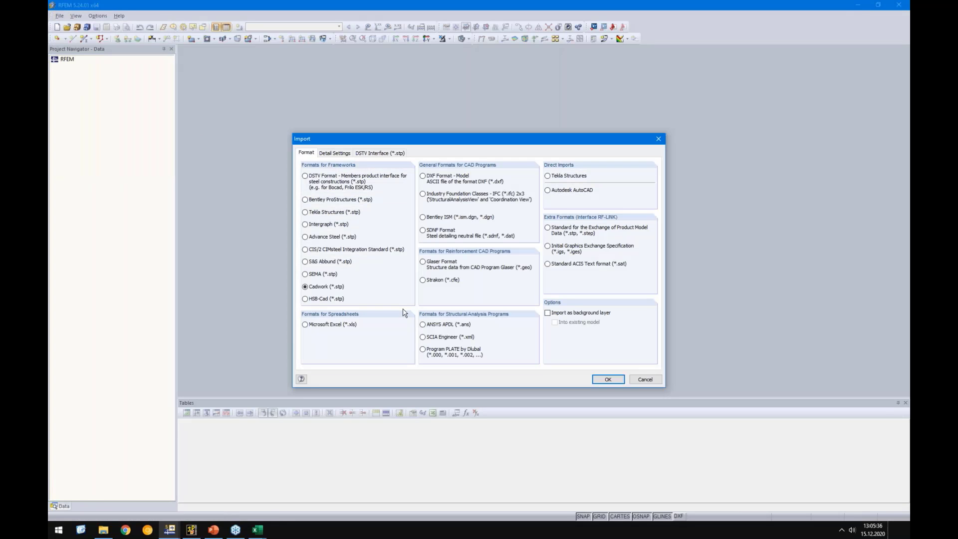
{"action": "left_click", "coordinate": [584, 264]}
{"action": "left_click", "coordinate": [607, 379]}
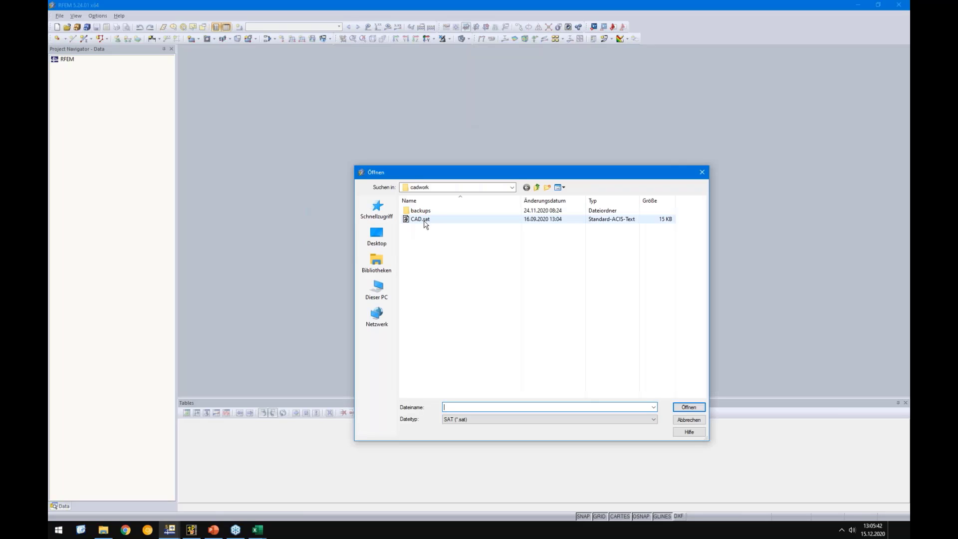
{"action": "left_click", "coordinate": [422, 219]}
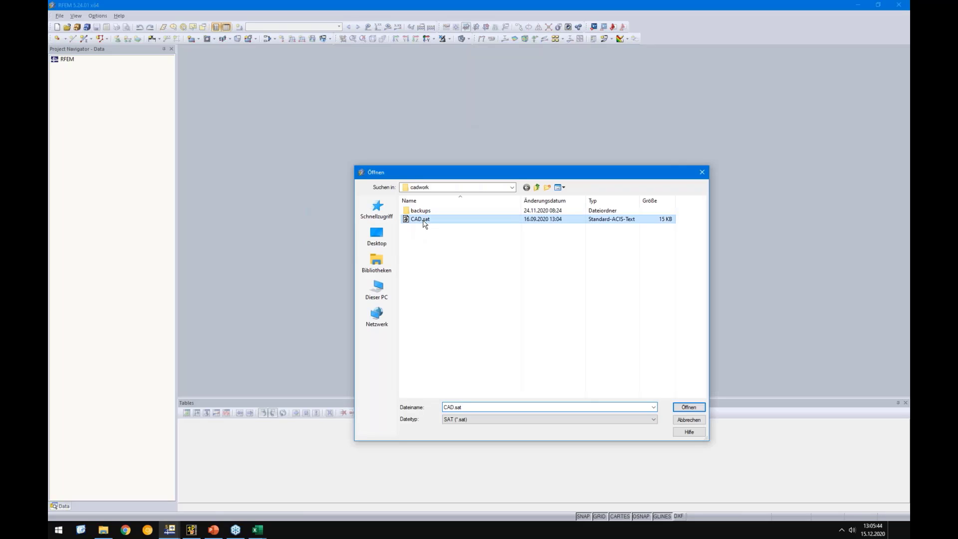
{"action": "left_click", "coordinate": [688, 407]}
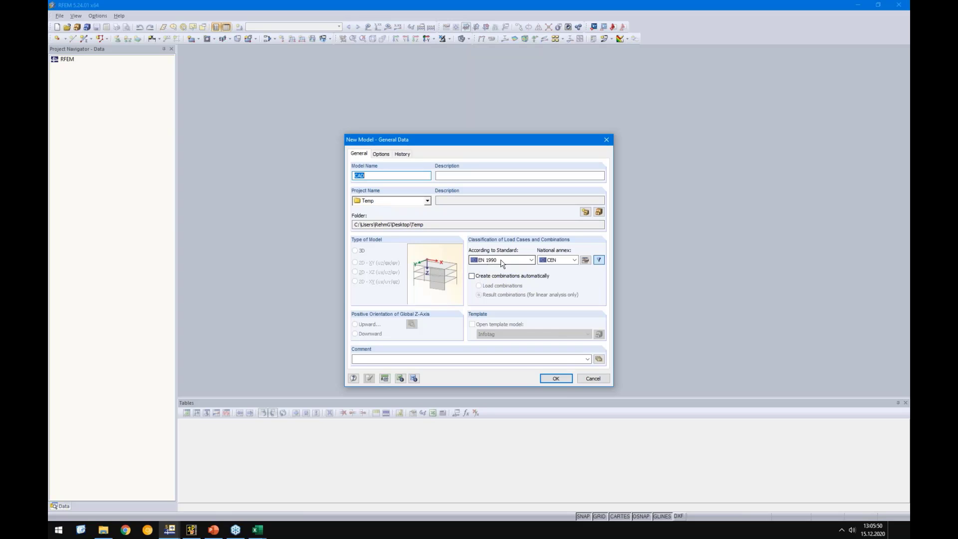
Step: Create the model CAD to EN 1990 + EN 1995 (Wood) with national annex CEN and automatically created load combinations
{"action": "left_click", "coordinate": [503, 260]}
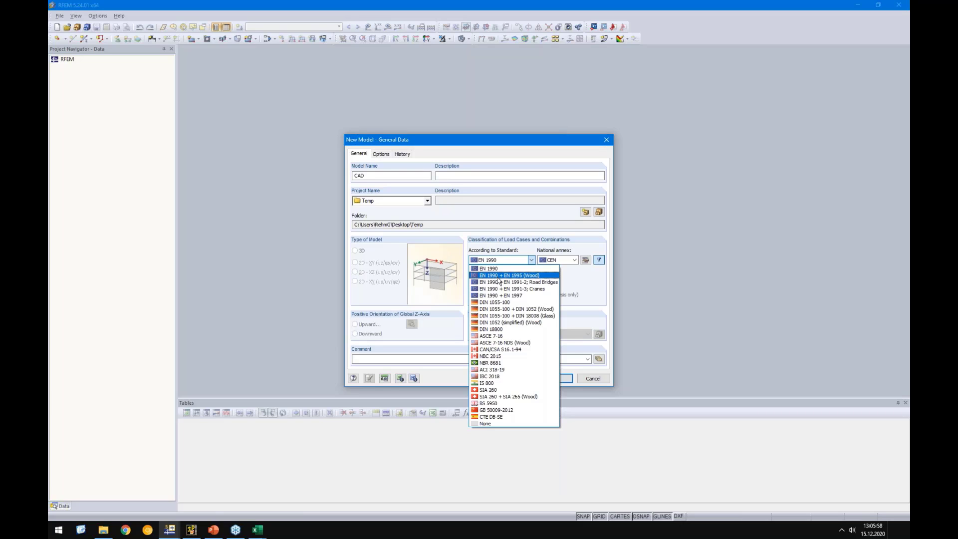
{"action": "left_click", "coordinate": [498, 277]}
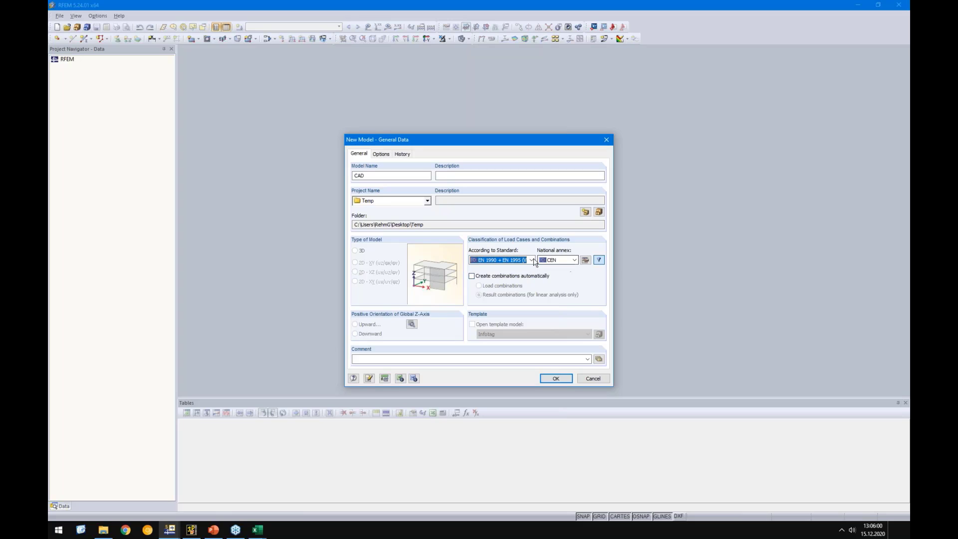
{"action": "left_click", "coordinate": [553, 262]}
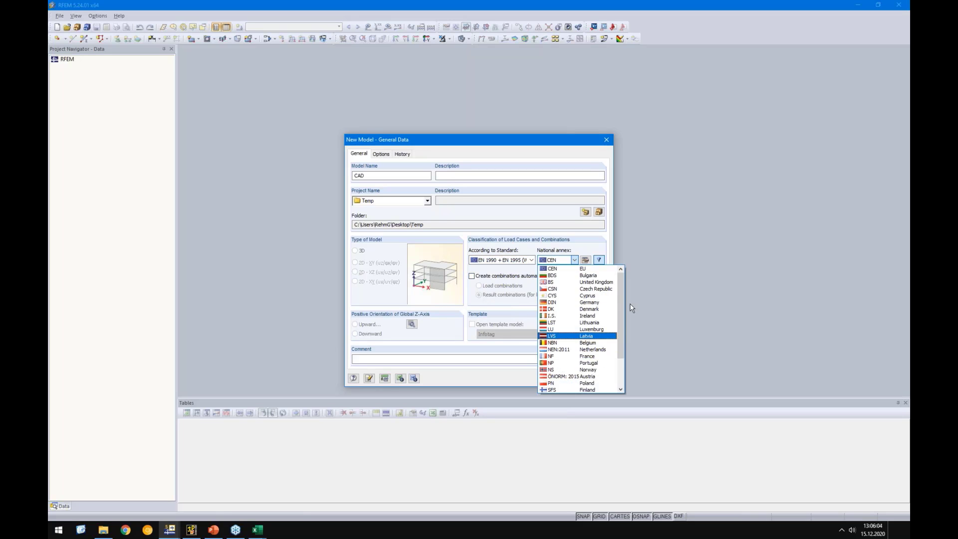
{"action": "left_click", "coordinate": [574, 260]}
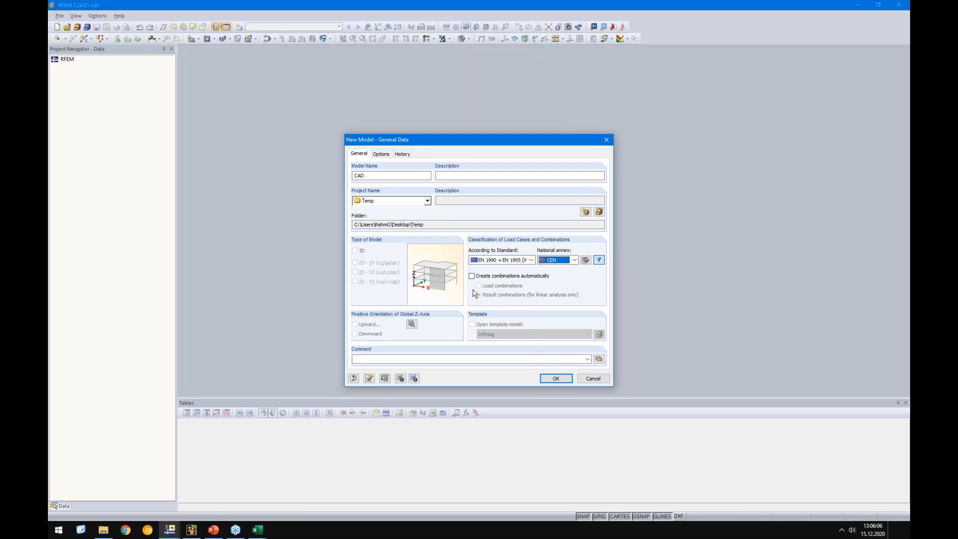
{"action": "left_click", "coordinate": [471, 275]}
{"action": "left_click", "coordinate": [479, 286]}
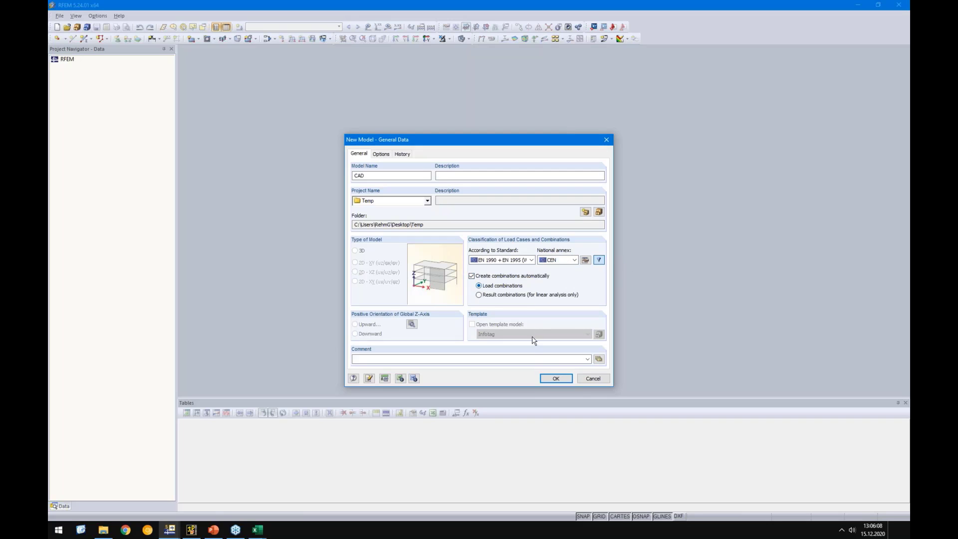
{"action": "left_click", "coordinate": [542, 380]}
{"action": "left_click", "coordinate": [466, 278]}
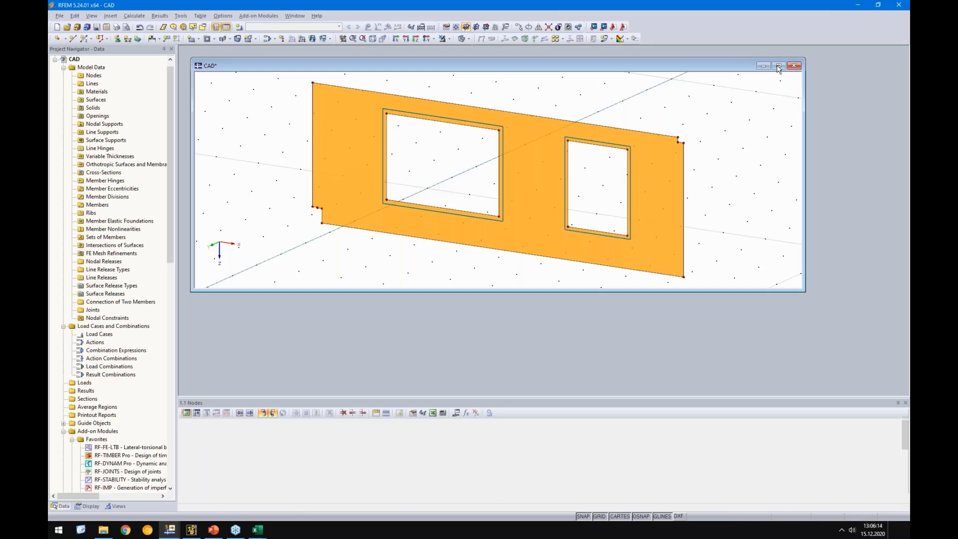
Step: Maximize the imported wall model and show it in the XZ work plane with the grid turned off
{"action": "left_click", "coordinate": [778, 67]}
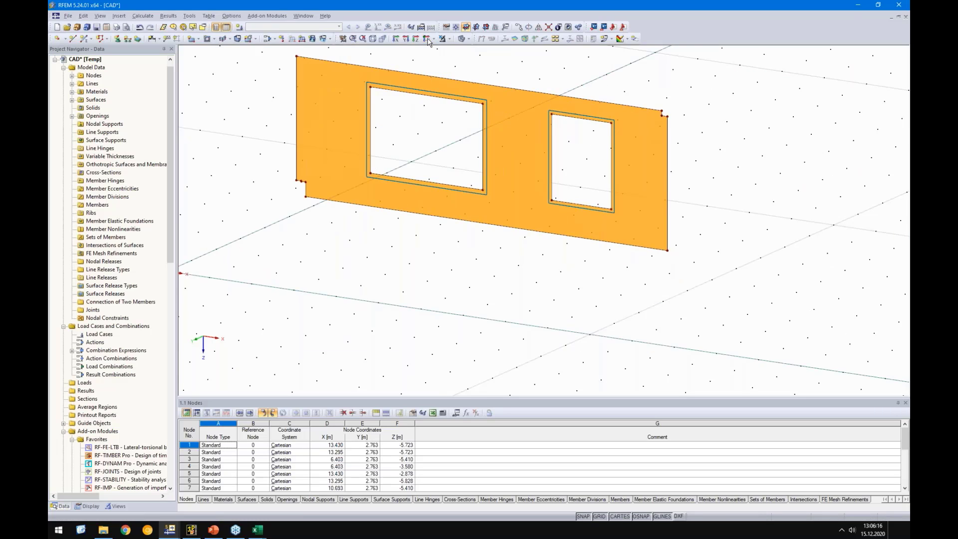
{"action": "left_click", "coordinate": [486, 27]}
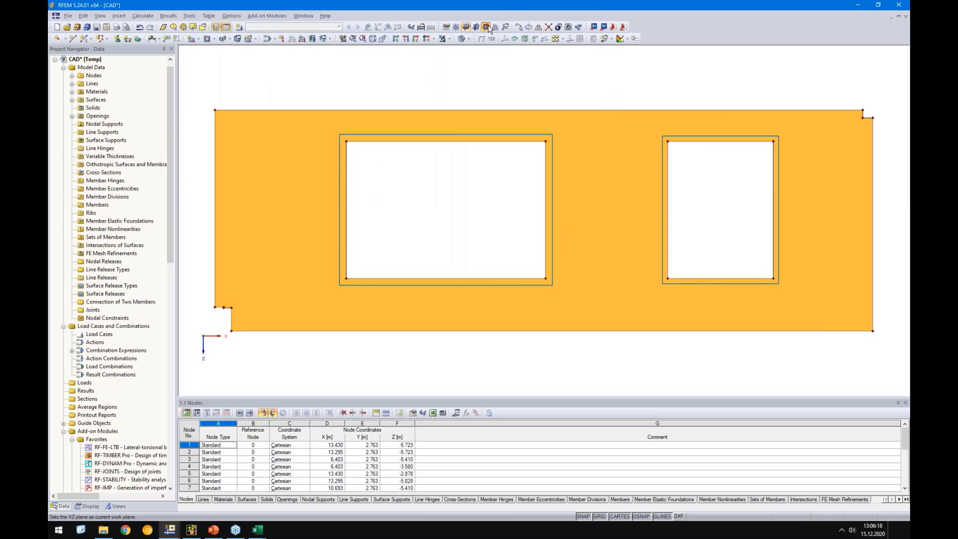
{"action": "left_click", "coordinate": [599, 516]}
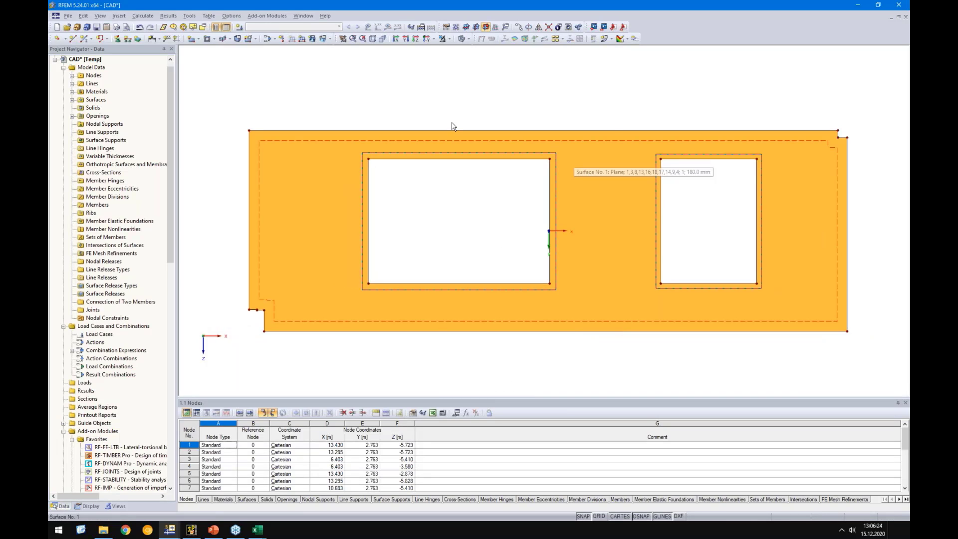
{"action": "scroll", "coordinate": [311, 225], "scroll_direction": "down", "scroll_amount": 1}
{"action": "scroll", "coordinate": [311, 226], "scroll_direction": "down", "scroll_amount": 1}
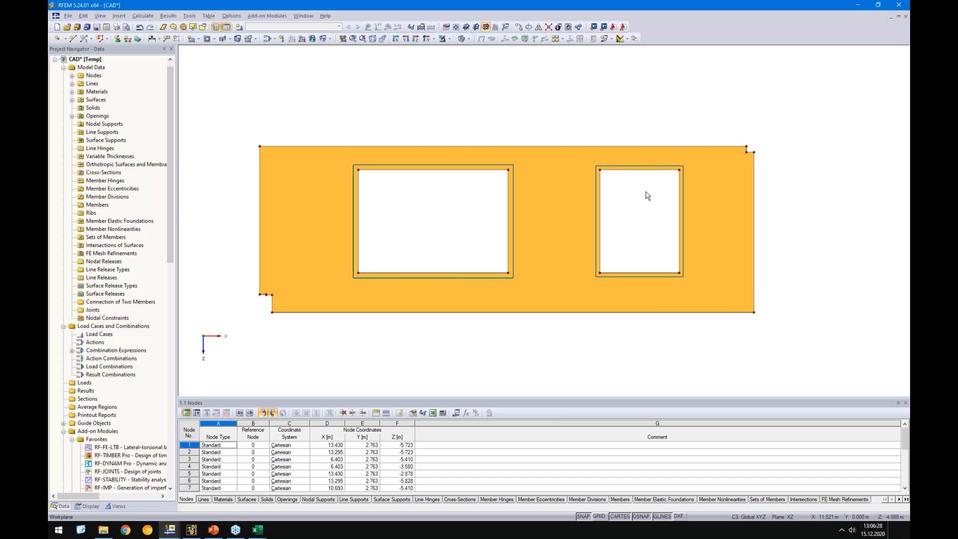
Step: Delete the material Concrete C20/25 from the model's materials
{"action": "double_click", "coordinate": [93, 92]}
{"action": "left_click", "coordinate": [108, 108]}
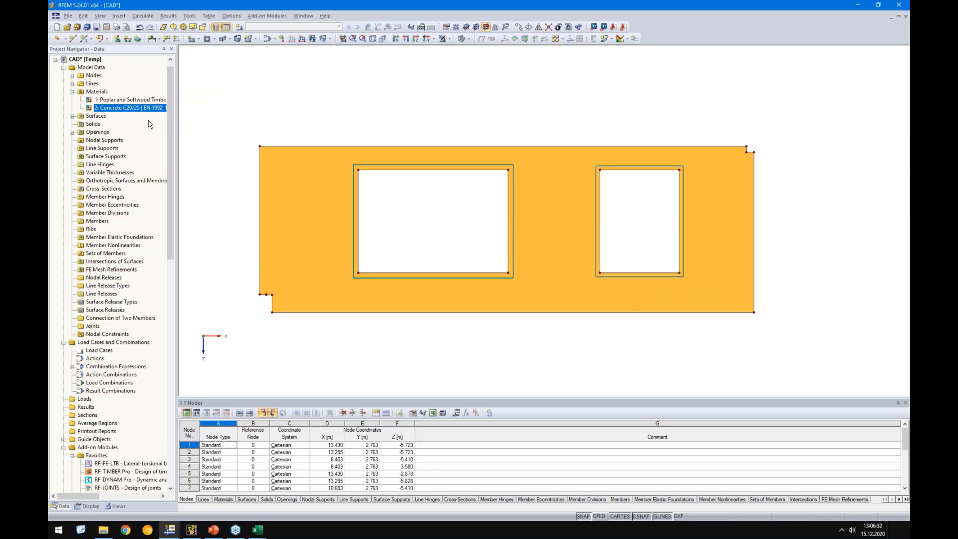
{"action": "key", "text": "Delete"}
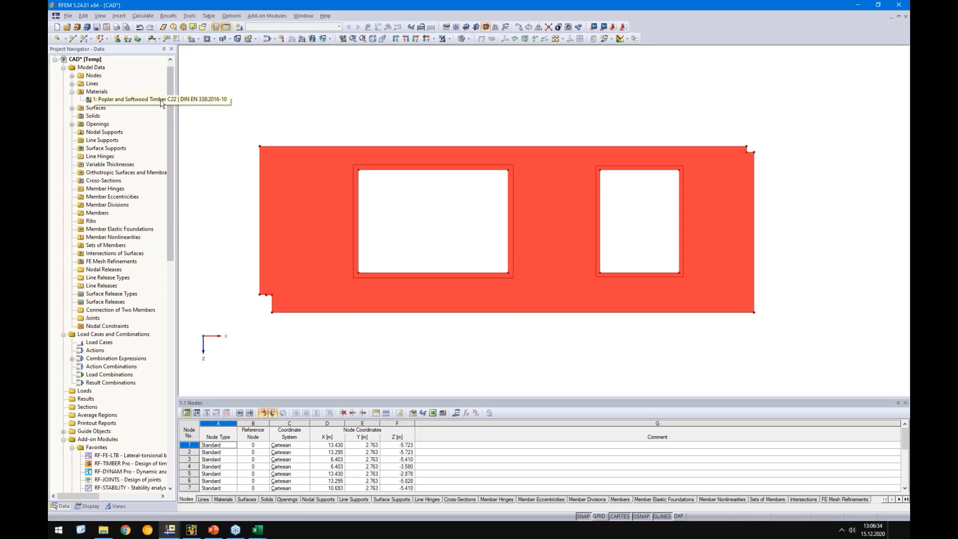
{"action": "left_click", "coordinate": [338, 94]}
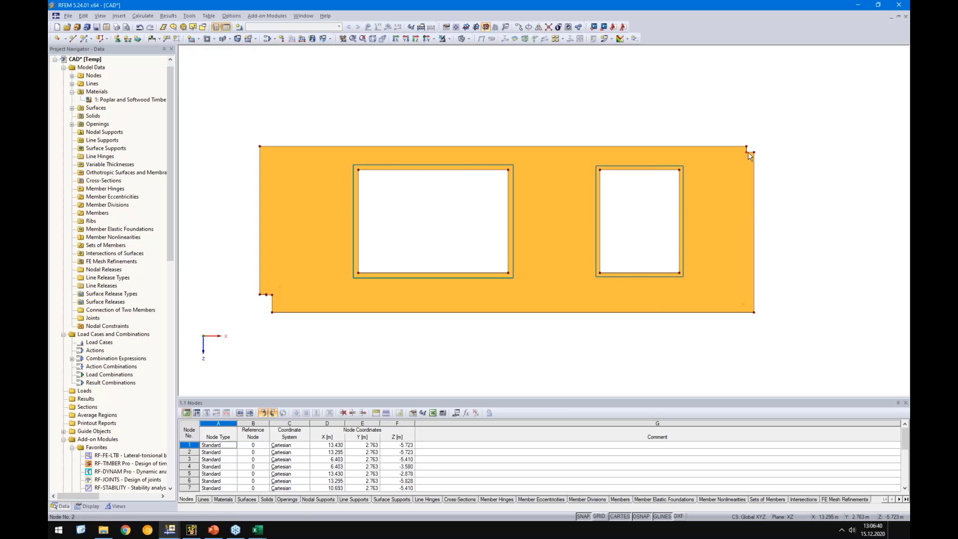
Step: Move the inner node of the wall's upper-right notch to X 13.430 m and Z -5.828 m to square off the corner
{"action": "scroll", "coordinate": [749, 148], "scroll_direction": "up", "scroll_amount": 2}
{"action": "left_click", "coordinate": [725, 163]}
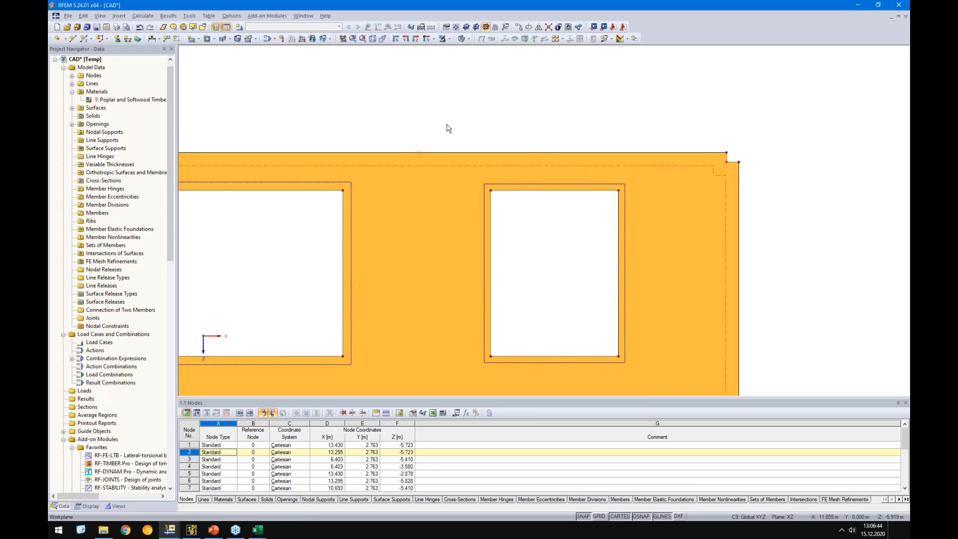
{"action": "left_click", "coordinate": [603, 27]}
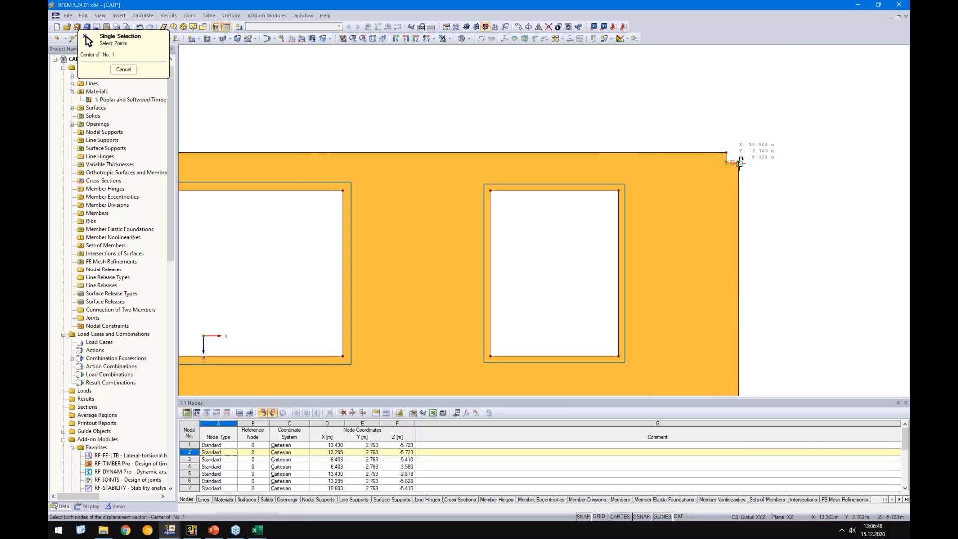
{"action": "left_click", "coordinate": [737, 161]}
{"action": "left_click", "coordinate": [728, 152]}
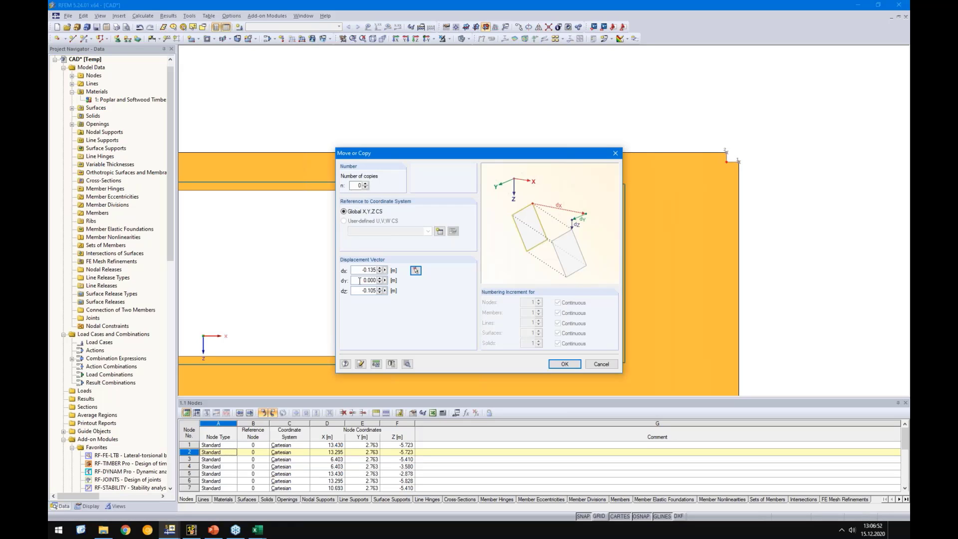
{"action": "left_click", "coordinate": [553, 364]}
Step: Move the upper node of the small step in the wall's lower-left notch along the edge to X 4.708 m
{"action": "scroll", "coordinate": [538, 152], "scroll_direction": "down", "scroll_amount": 2}
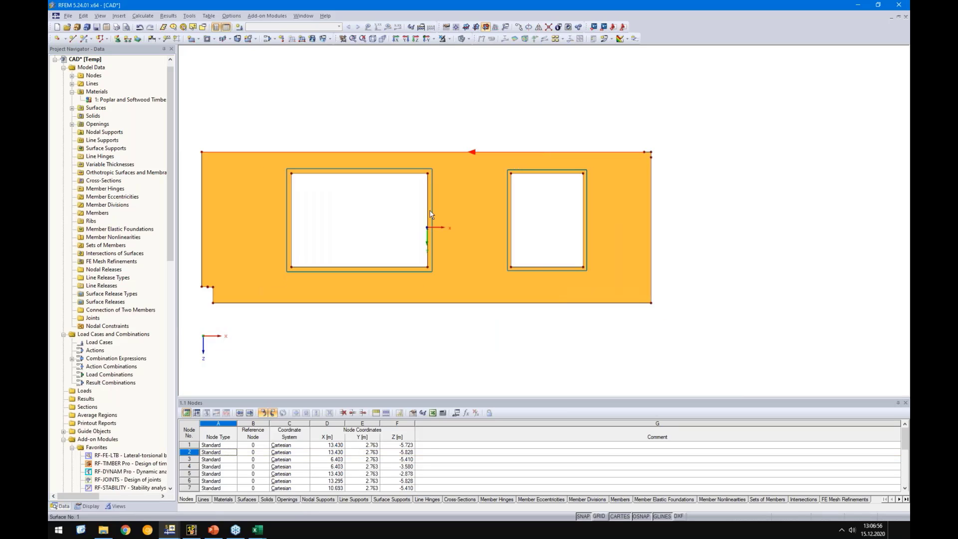
{"action": "middle_click_drag", "start_coordinate": [166, 293], "coordinate": [438, 283]}
{"action": "scroll", "coordinate": [478, 282], "scroll_direction": "up", "scroll_amount": 5}
{"action": "scroll", "coordinate": [403, 283], "scroll_direction": "up", "scroll_amount": 3}
{"action": "scroll", "coordinate": [450, 212], "scroll_direction": "up", "scroll_amount": 2}
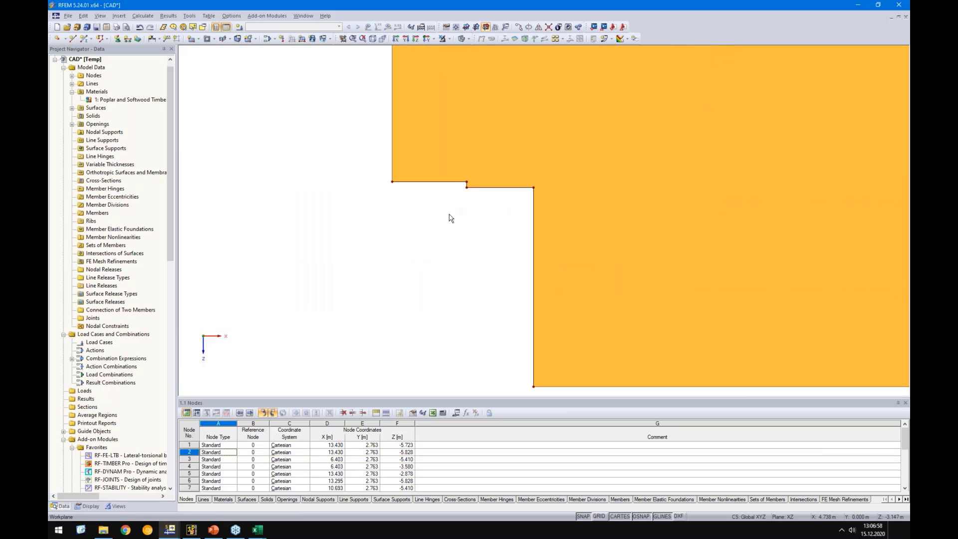
{"action": "left_click", "coordinate": [469, 177]}
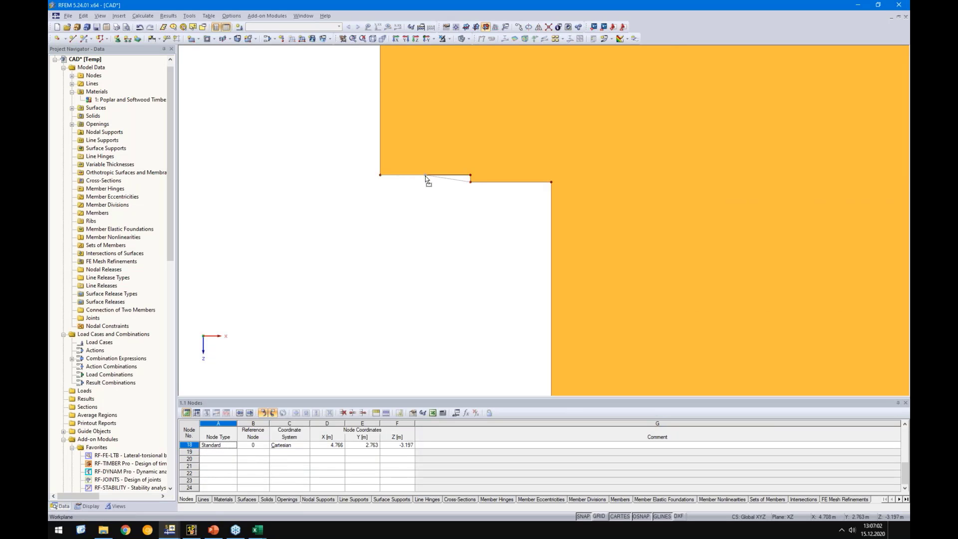
{"action": "left_click_drag", "start_coordinate": [425, 176], "coordinate": [425, 176]}
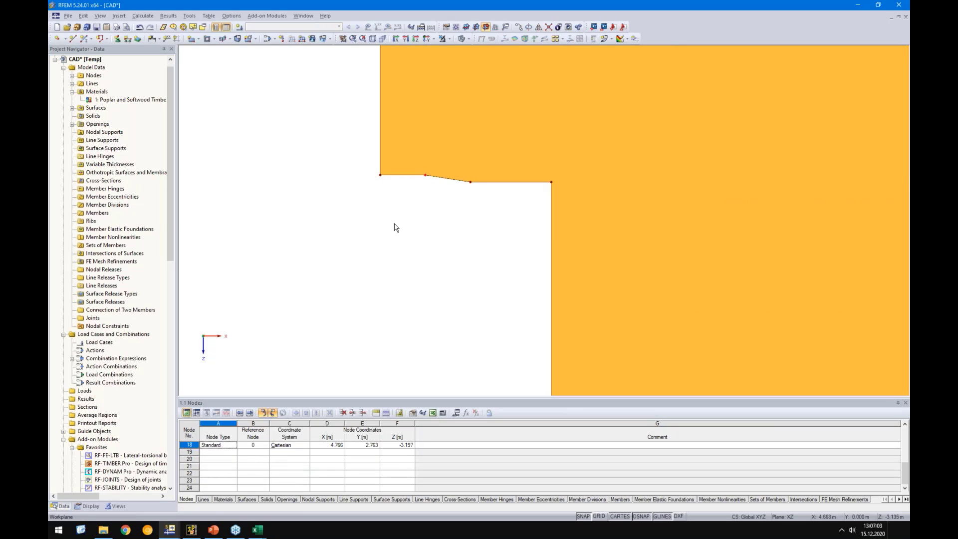
Step: Straighten the horizontal edge of the lower-left notch by setting coordinate Z of its four nodes to -3.197 m
{"action": "double_click", "coordinate": [380, 175]}
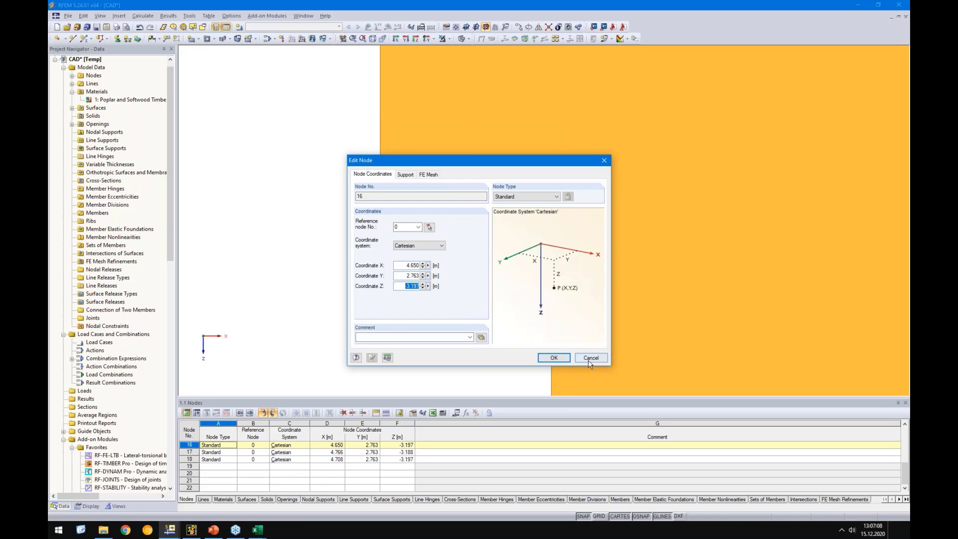
{"action": "left_click", "coordinate": [584, 357]}
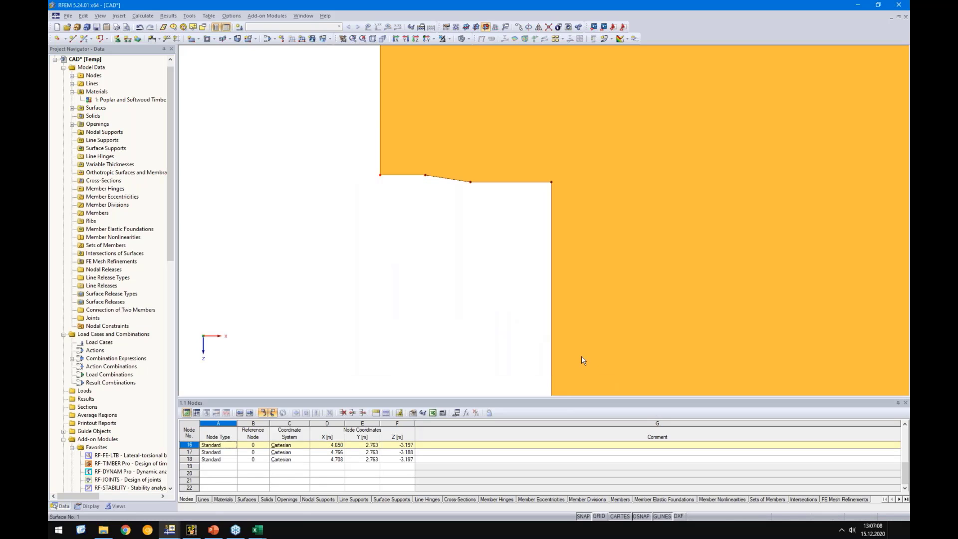
{"action": "double_click", "coordinate": [551, 183]}
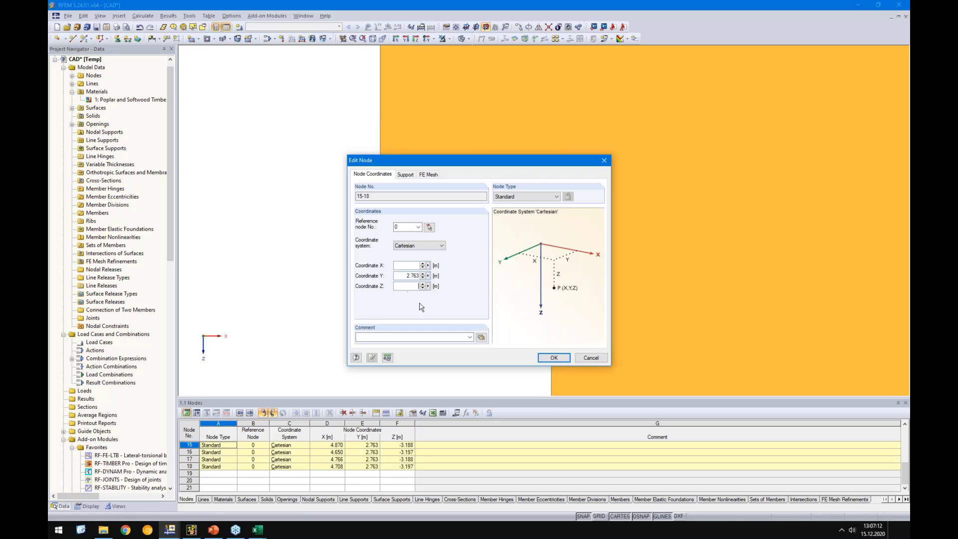
{"action": "type", "text": "-3.197"}
{"action": "left_click", "coordinate": [553, 357]}
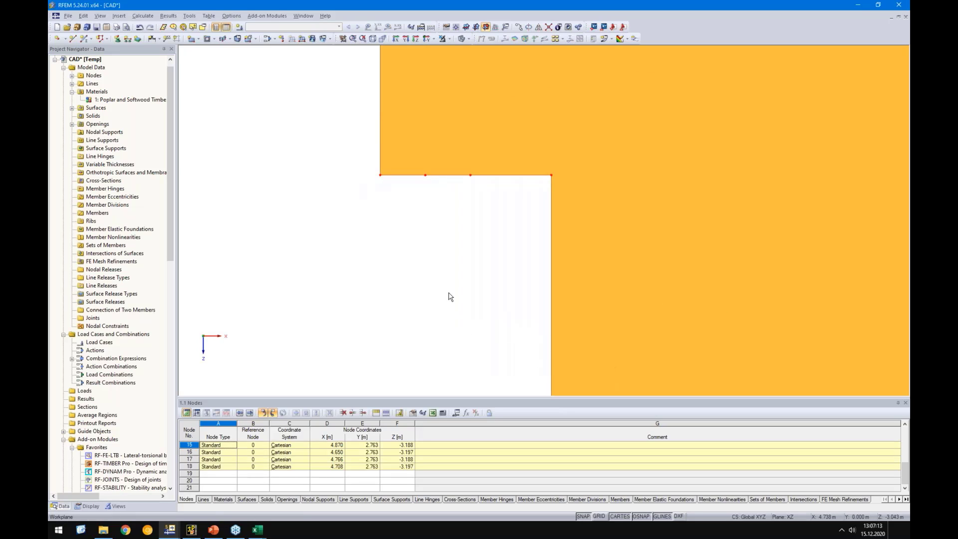
Step: Delete the two inner nodes on the lower-left notch's horizontal edge, merging the joined lines
{"action": "left_click_drag", "start_coordinate": [409, 228], "coordinate": [477, 155]}
{"action": "right_click", "coordinate": [471, 175]}
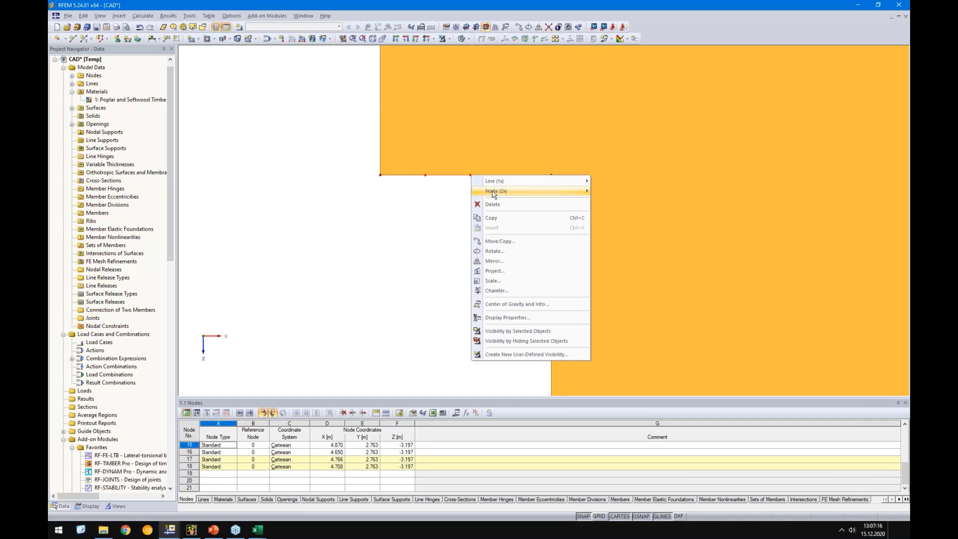
{"action": "mouse_move", "coordinate": [492, 192]}
{"action": "mouse_move", "coordinate": [616, 202]}
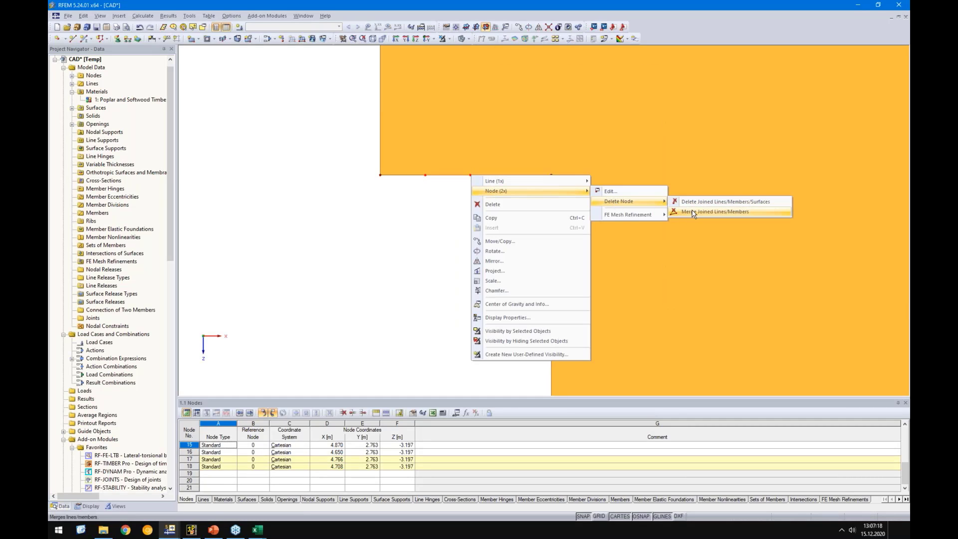
{"action": "left_click", "coordinate": [692, 212]}
Step: Delete the two redundant nodes beside the wall's upper-right corner, merging the joined lines
{"action": "scroll", "coordinate": [363, 305], "scroll_direction": "down", "scroll_amount": 6}
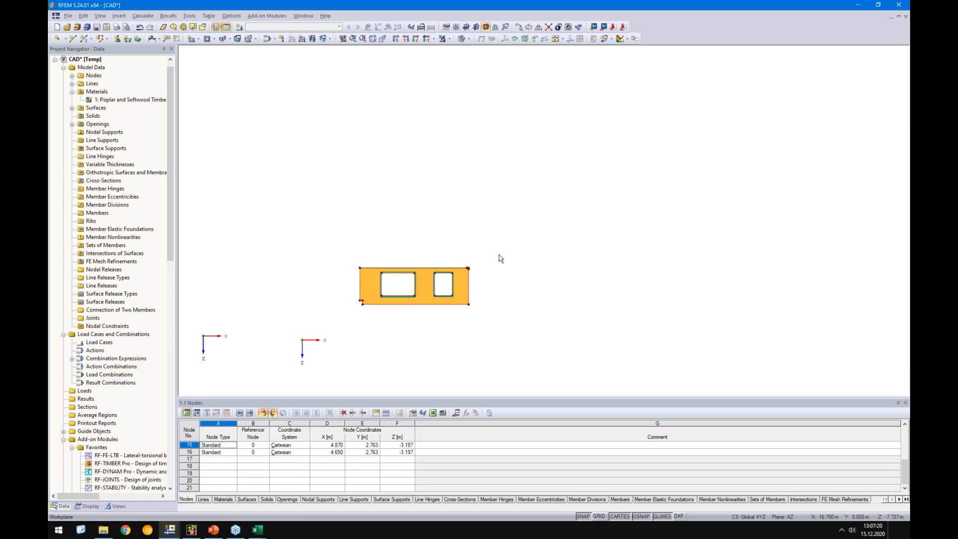
{"action": "scroll", "coordinate": [338, 299], "scroll_direction": "up", "scroll_amount": 6}
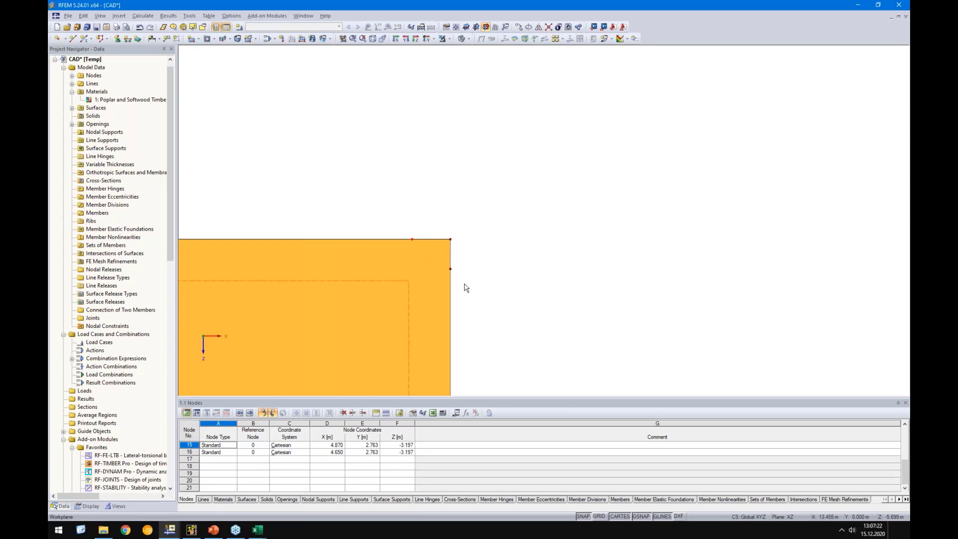
{"action": "left_click_drag", "start_coordinate": [490, 302], "coordinate": [449, 265]}
{"action": "right_click", "coordinate": [451, 268]}
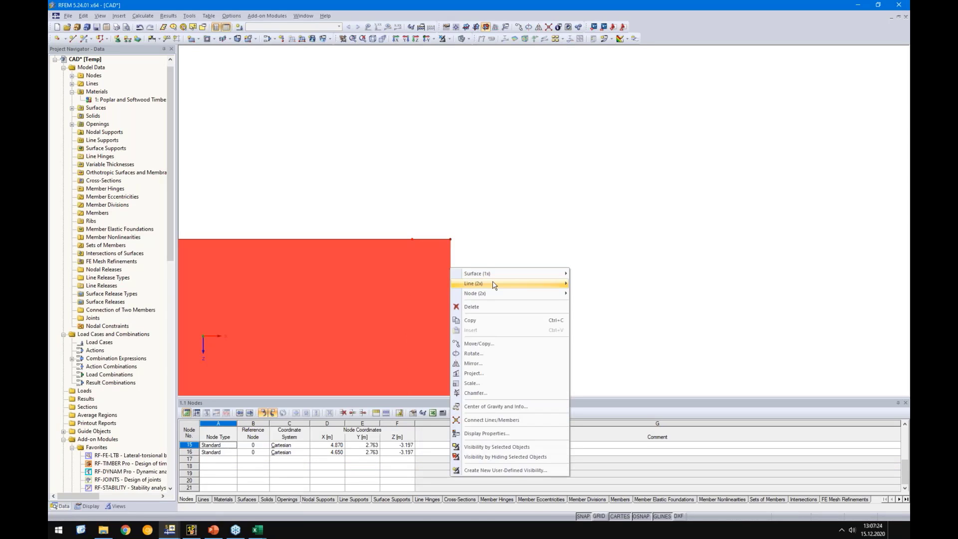
{"action": "mouse_move", "coordinate": [497, 282]}
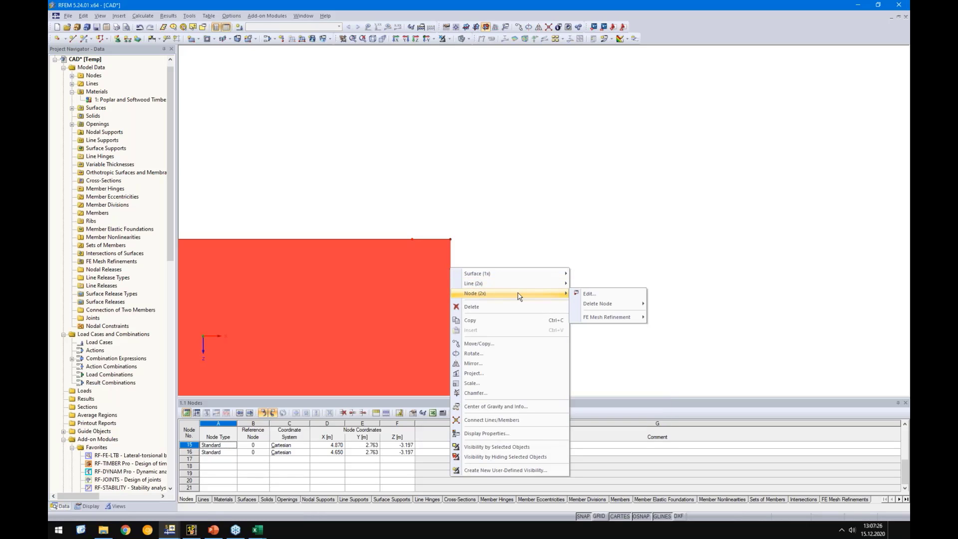
{"action": "mouse_move", "coordinate": [597, 303]}
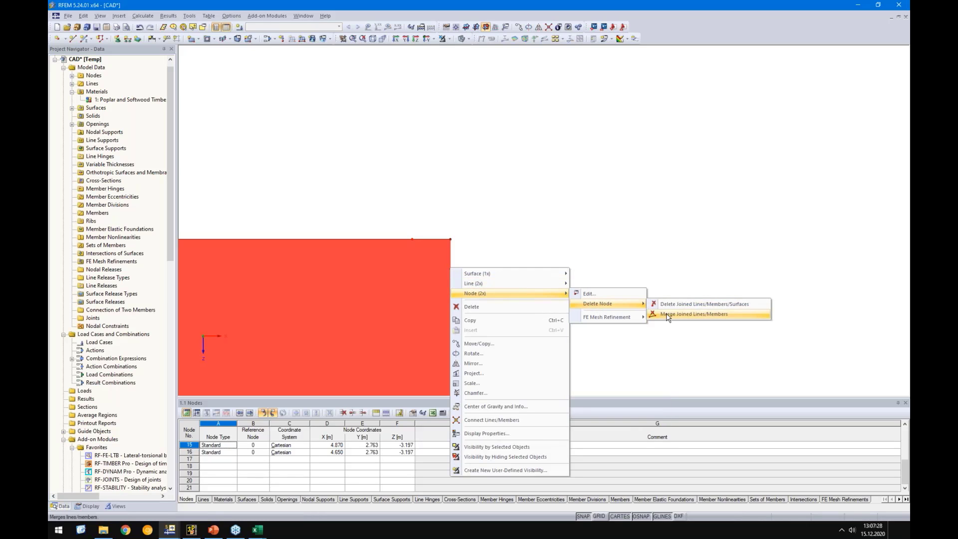
{"action": "left_click", "coordinate": [666, 314]}
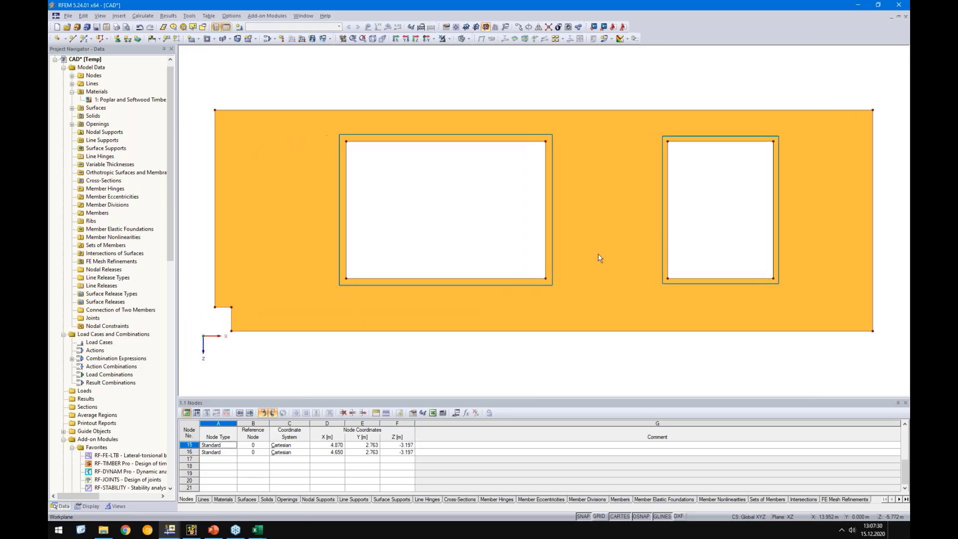
{"action": "scroll", "coordinate": [599, 257], "scroll_direction": "down", "scroll_amount": 1}
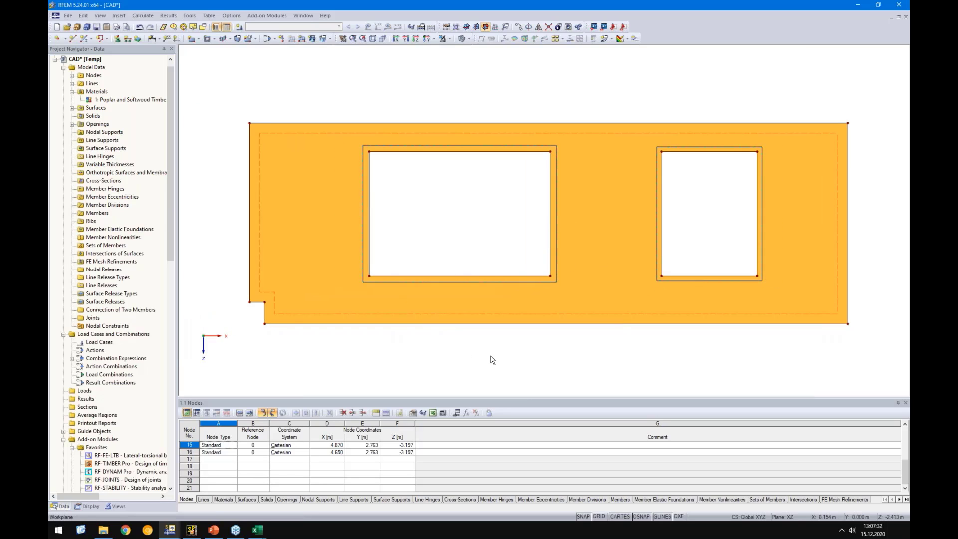
{"action": "middle_click_drag", "start_coordinate": [492, 359], "coordinate": [459, 352]}
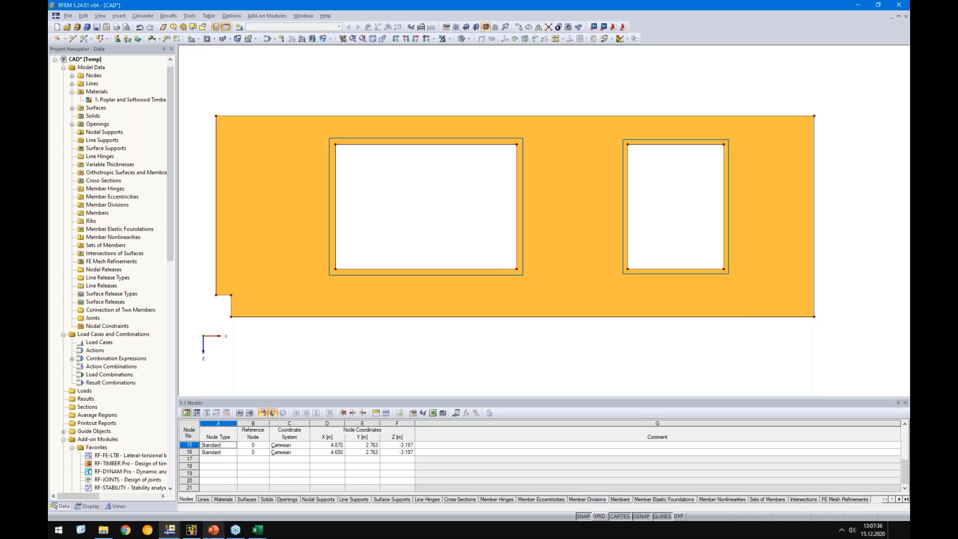
{"action": "left_click", "coordinate": [214, 529]}
{"action": "left_click", "coordinate": [320, 346]}
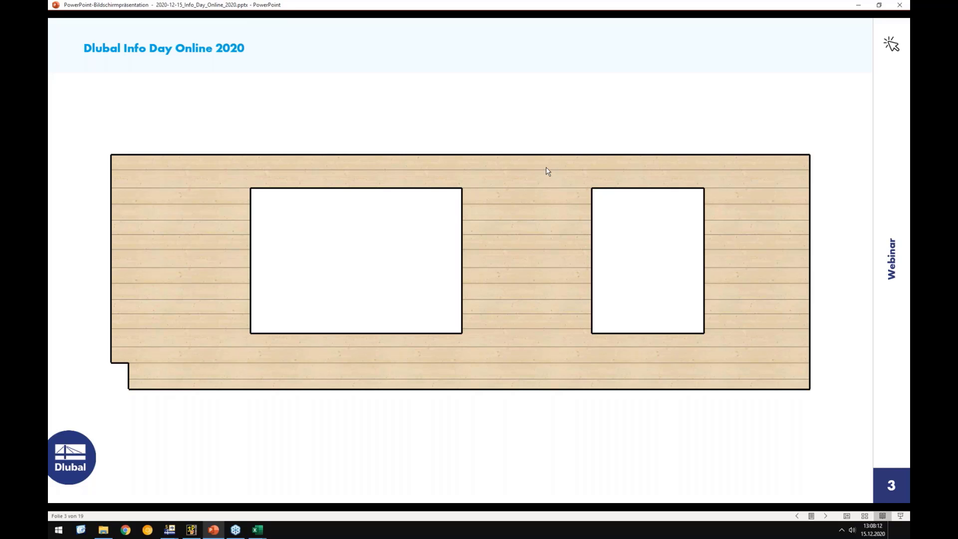
{"action": "left_click", "coordinate": [401, 430]}
{"action": "left_click", "coordinate": [329, 398]}
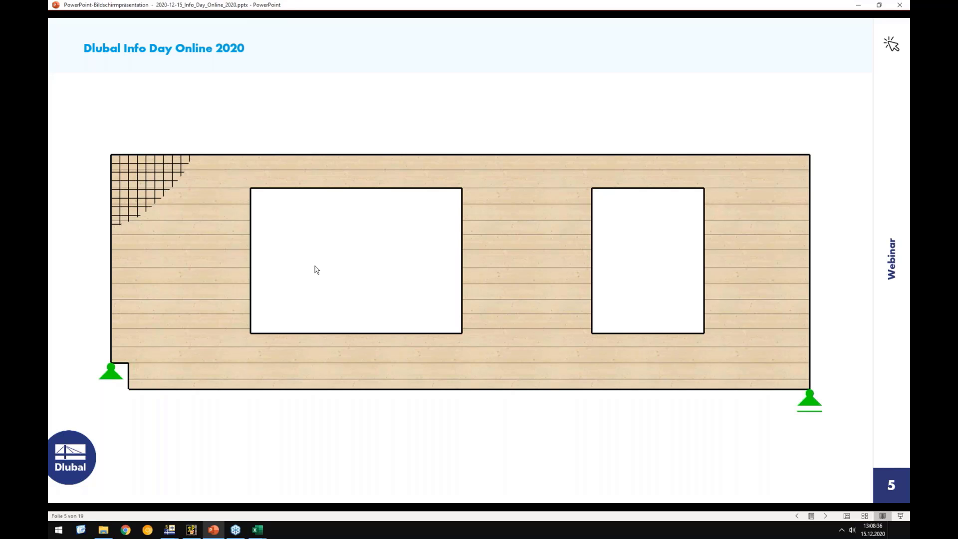
{"action": "left_click", "coordinate": [349, 284]}
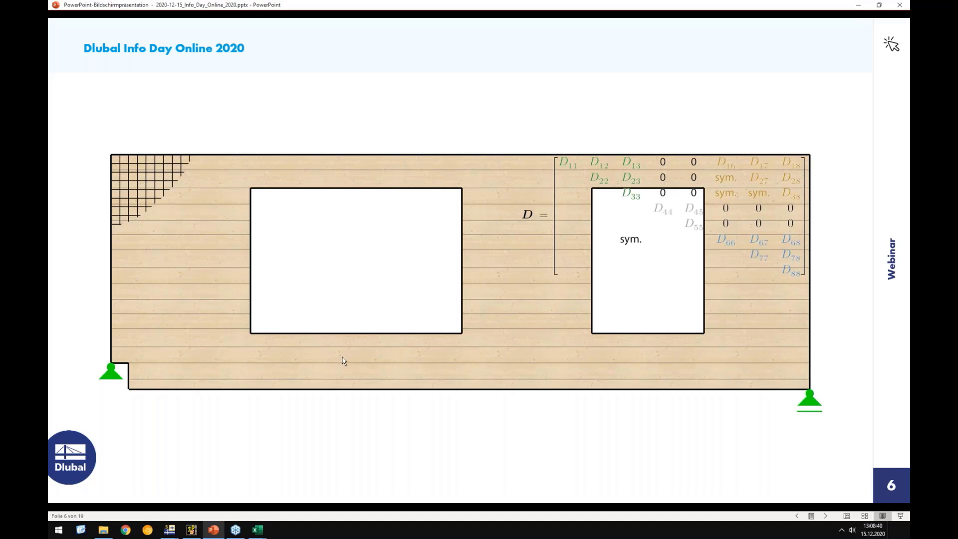
{"action": "left_click", "coordinate": [230, 307]}
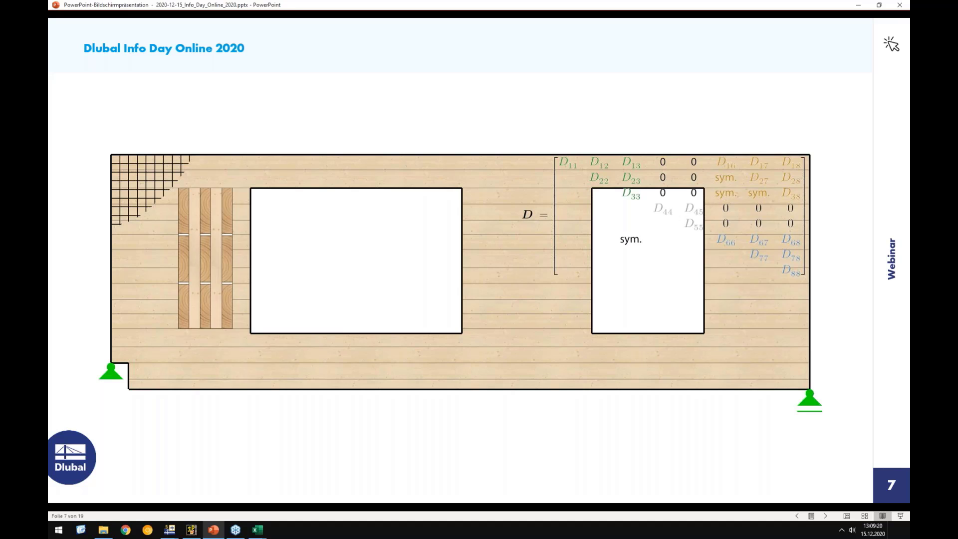
{"action": "key", "text": "Right"}
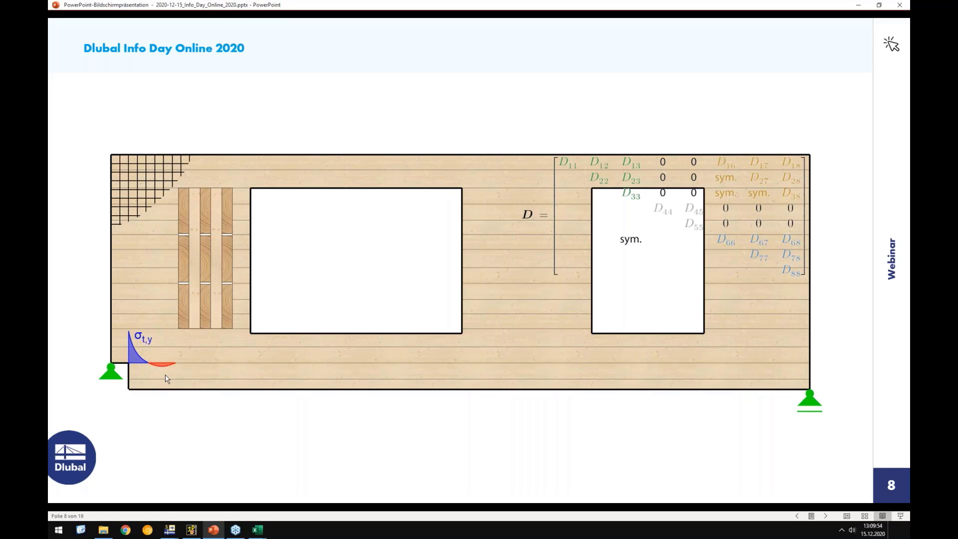
{"action": "left_click", "coordinate": [312, 388]}
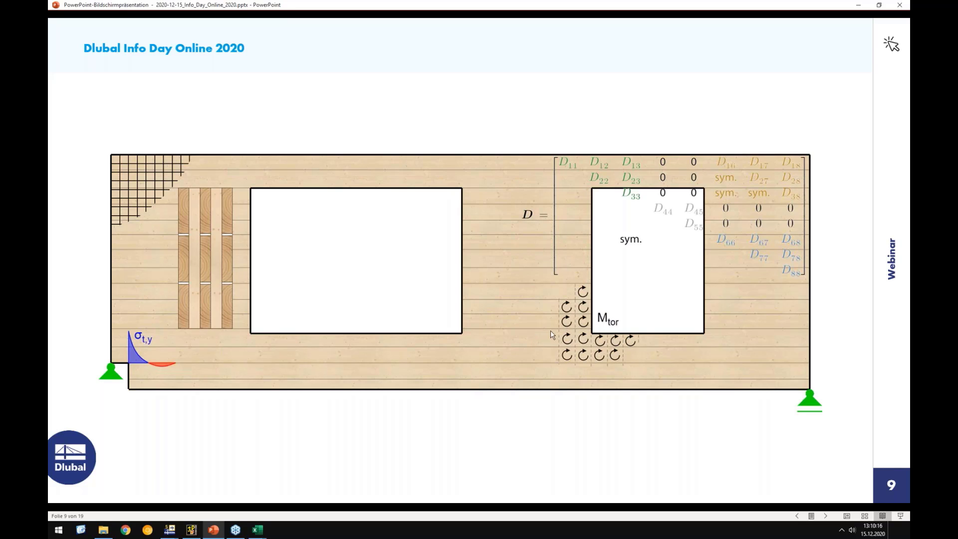
{"action": "left_click", "coordinate": [343, 279]}
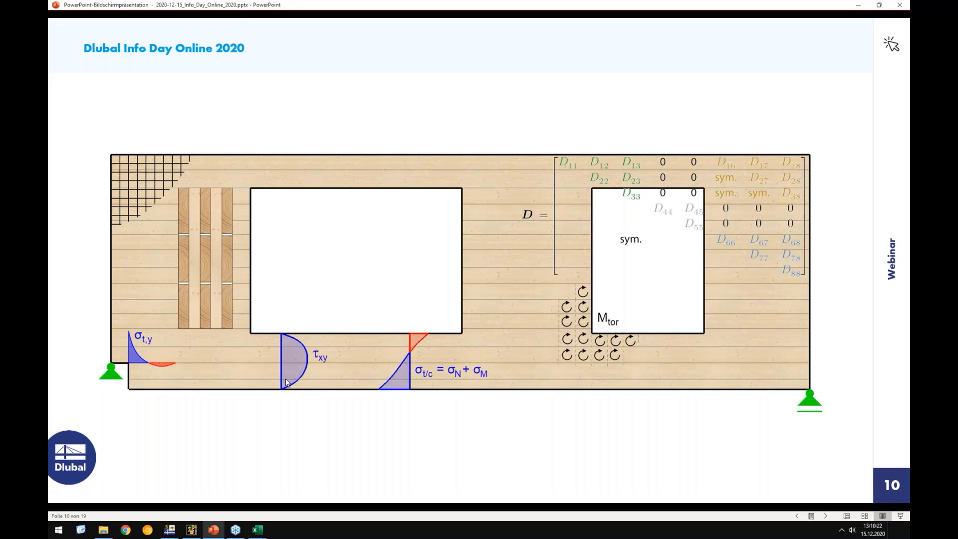
{"action": "left_click", "coordinate": [357, 297]}
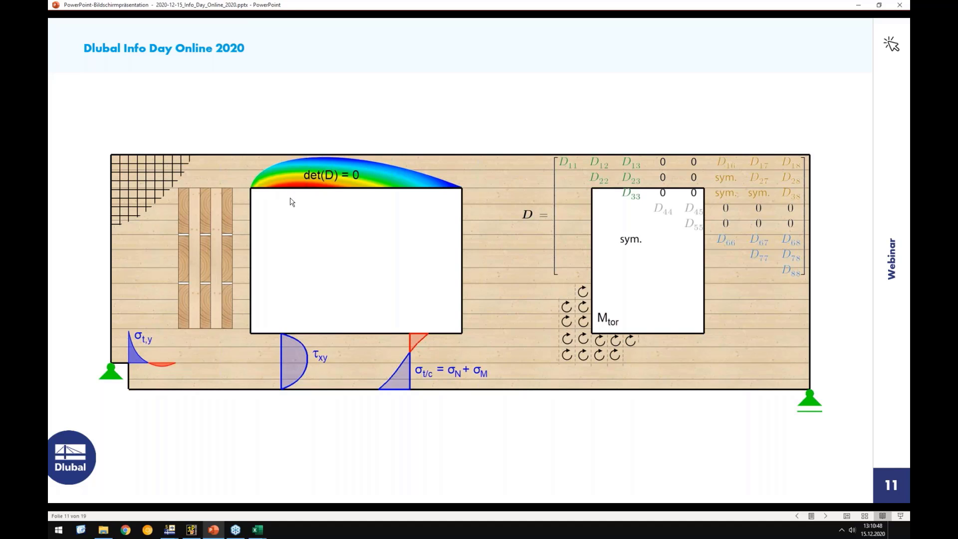
{"action": "left_click", "coordinate": [343, 265]}
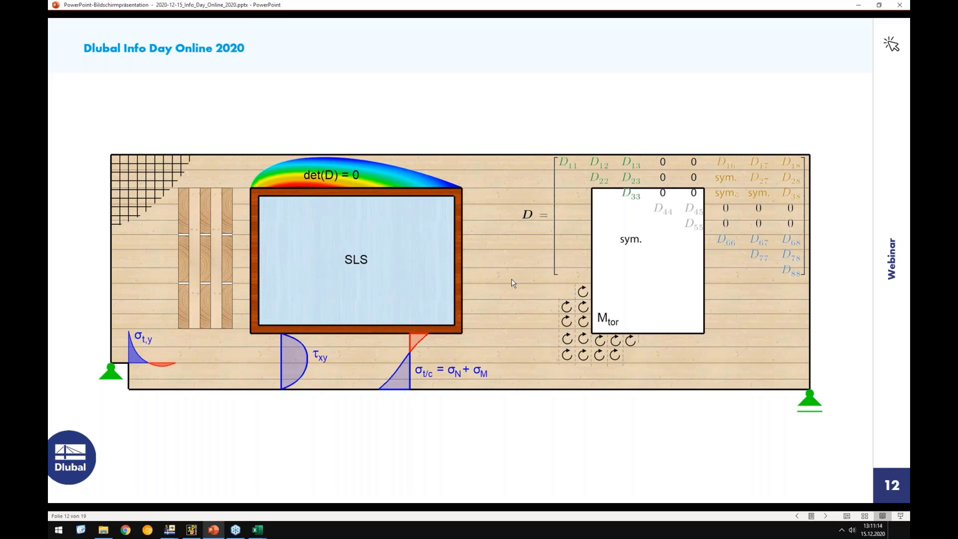
{"action": "scroll", "coordinate": [511, 273], "scroll_direction": "down", "scroll_amount": 1}
{"action": "scroll", "coordinate": [513, 249], "scroll_direction": "down", "scroll_amount": 1}
{"action": "scroll", "coordinate": [513, 250], "scroll_direction": "up", "scroll_amount": 1}
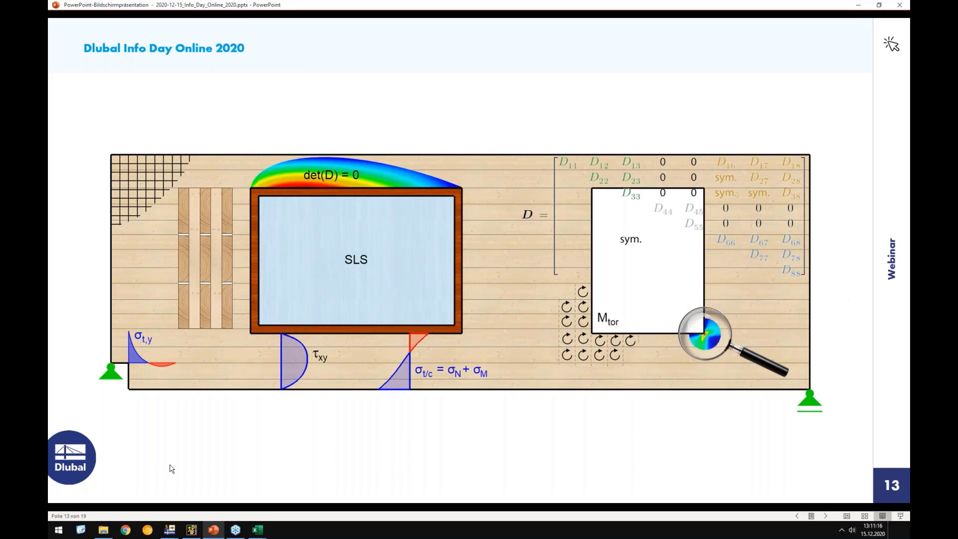
{"action": "left_click", "coordinate": [168, 532]}
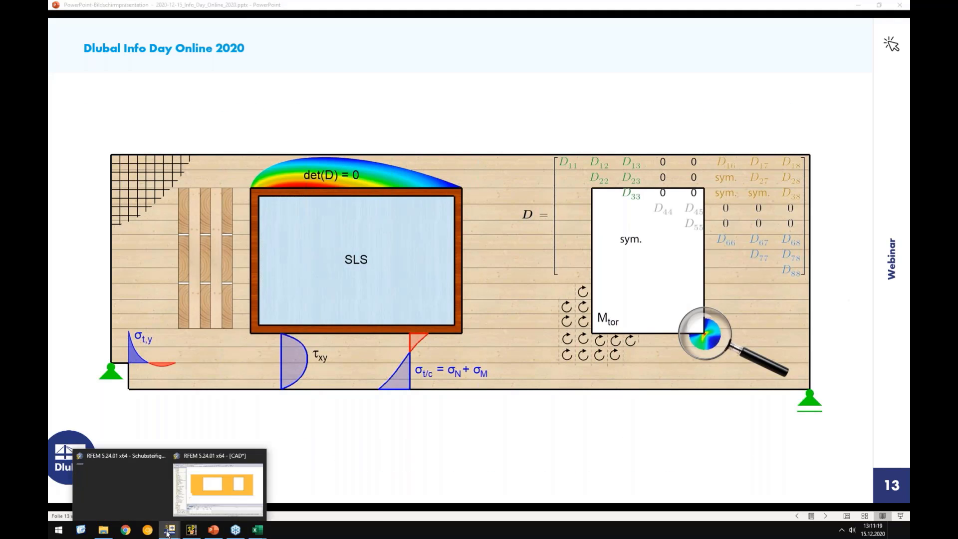
{"action": "left_click", "coordinate": [200, 496]}
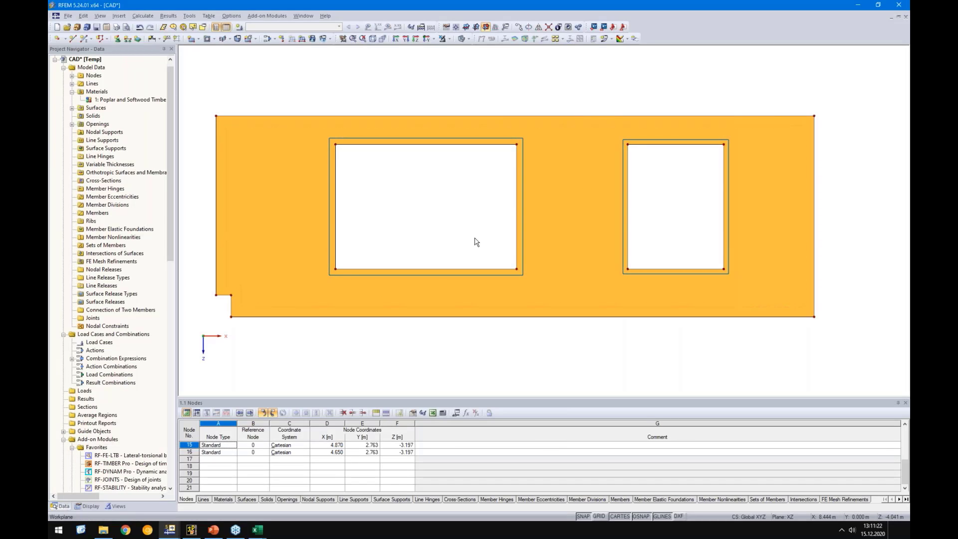
Step: Define a nodal support with restraint φZ released and place it on the lower-left notch's outer node and the lower-right corner node
{"action": "scroll", "coordinate": [476, 242], "scroll_direction": "down", "scroll_amount": 1}
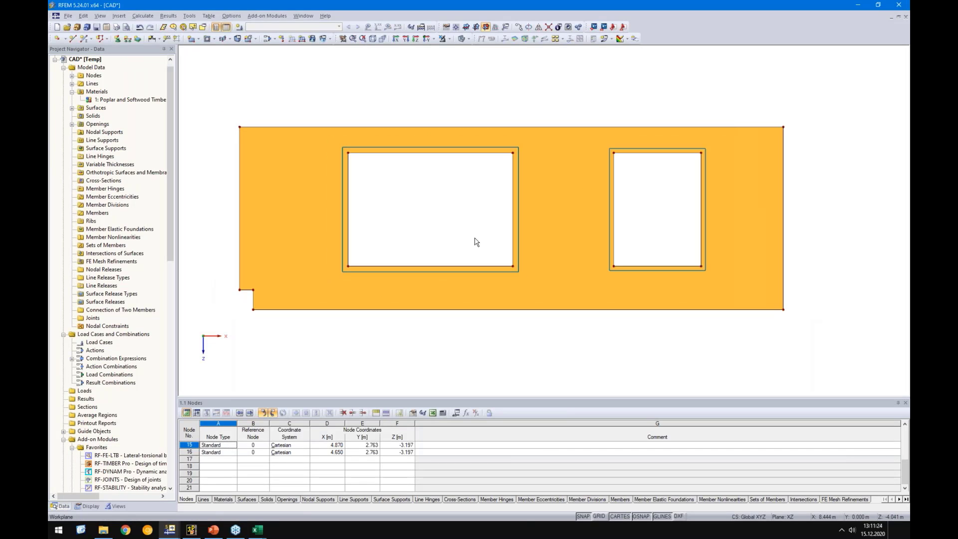
{"action": "left_click", "coordinate": [120, 40]}
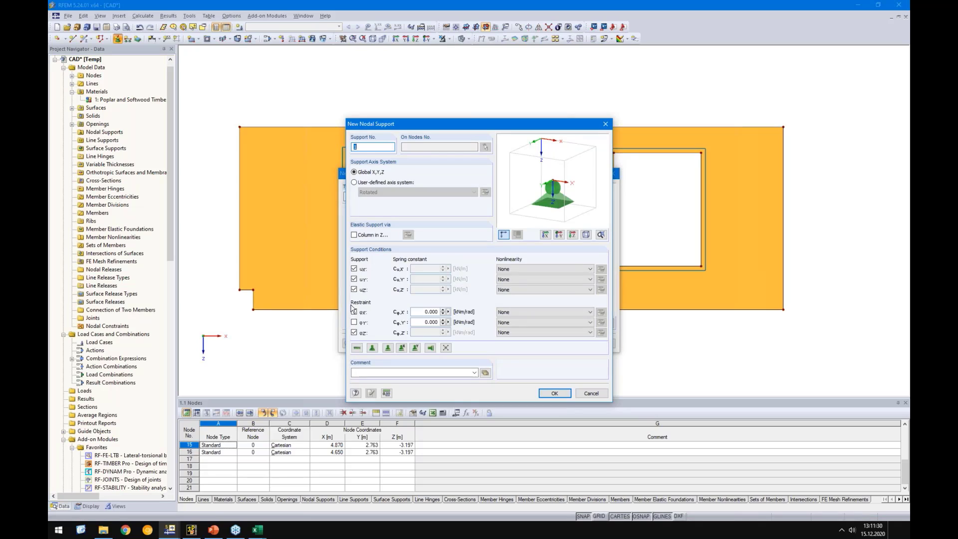
{"action": "left_click", "coordinate": [353, 332]}
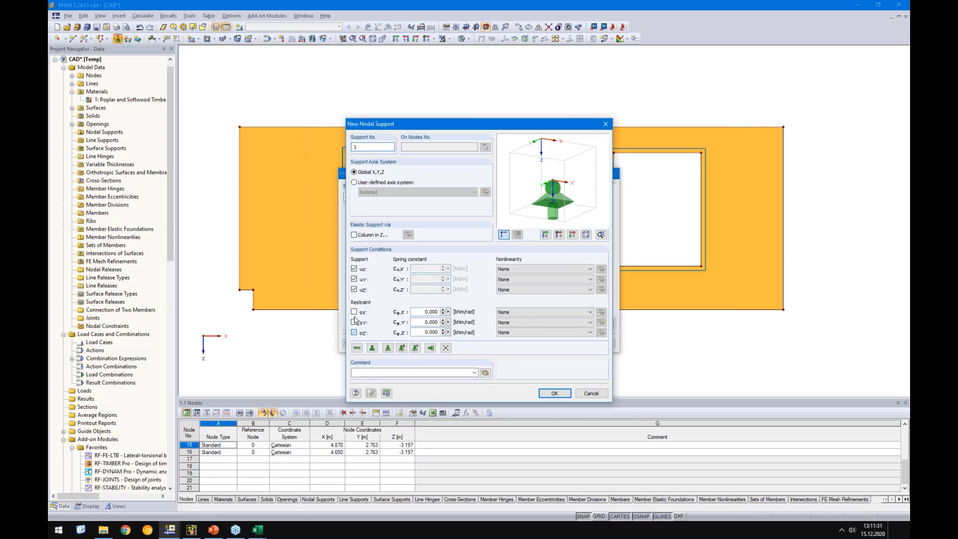
{"action": "left_click", "coordinate": [354, 268]}
{"action": "left_click", "coordinate": [554, 393]}
{"action": "left_click", "coordinate": [561, 343]}
{"action": "left_click", "coordinate": [240, 290]}
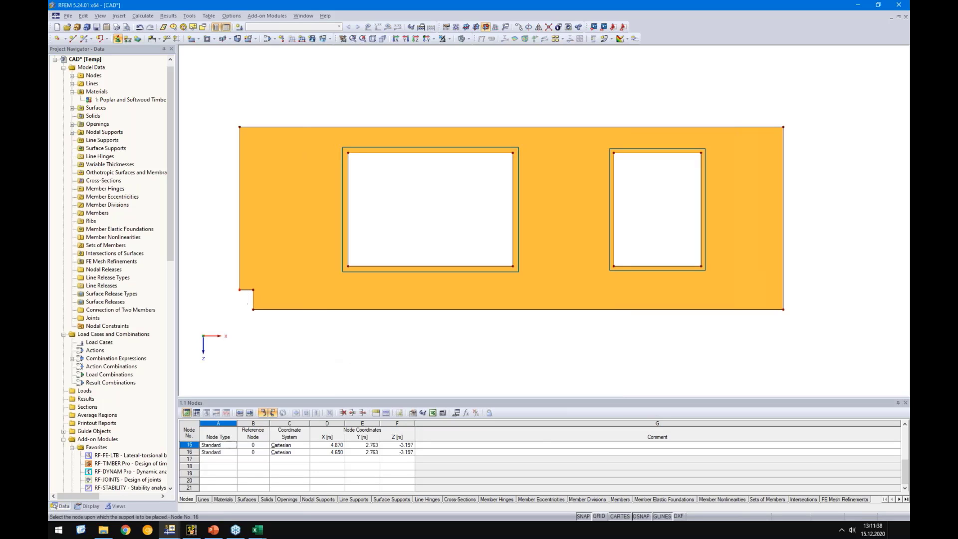
{"action": "left_click", "coordinate": [783, 310]}
Step: Give the lower-right corner node a new nodal support with uX and φZ released, keeping uY and uZ fixed
{"action": "double_click", "coordinate": [783, 315]}
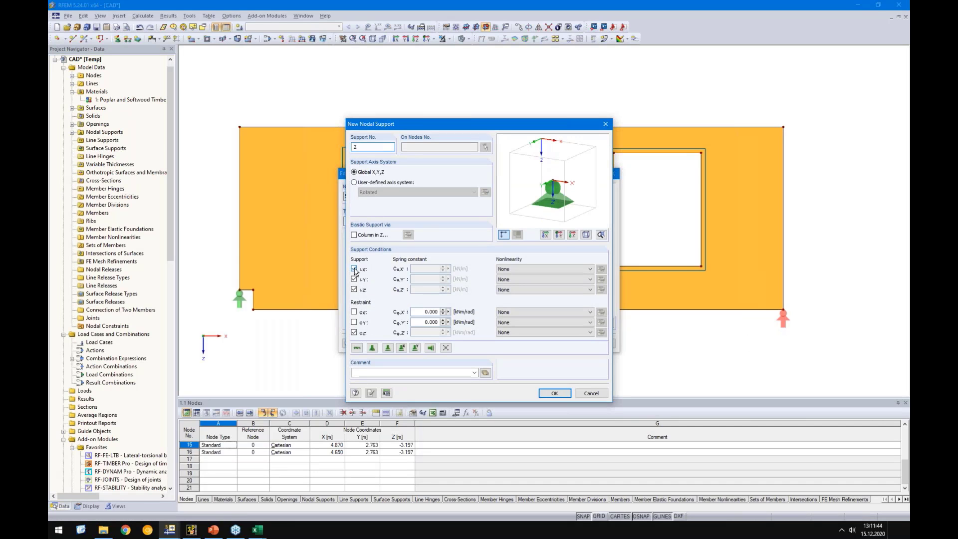
{"action": "left_click", "coordinate": [354, 270]}
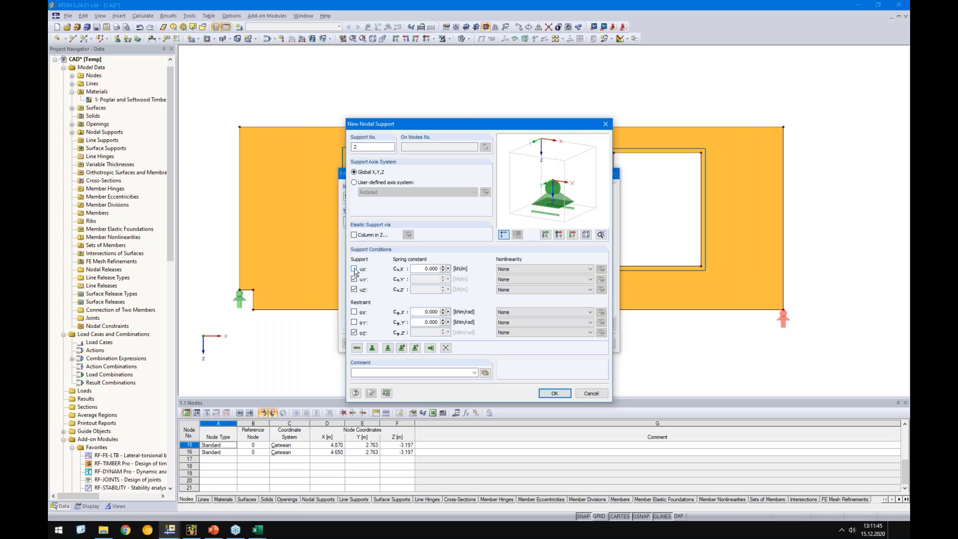
{"action": "left_click", "coordinate": [355, 332]}
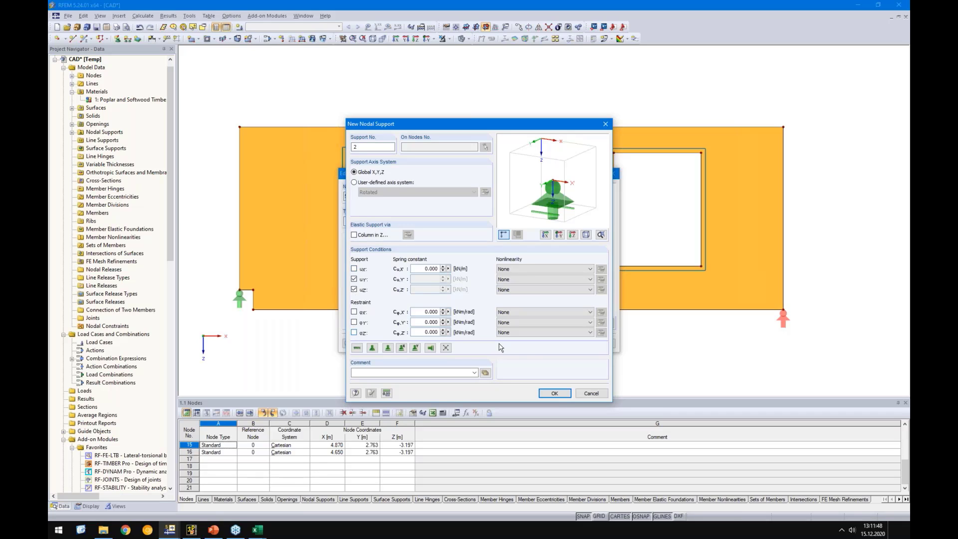
{"action": "left_click", "coordinate": [555, 393]}
{"action": "left_click", "coordinate": [566, 346]}
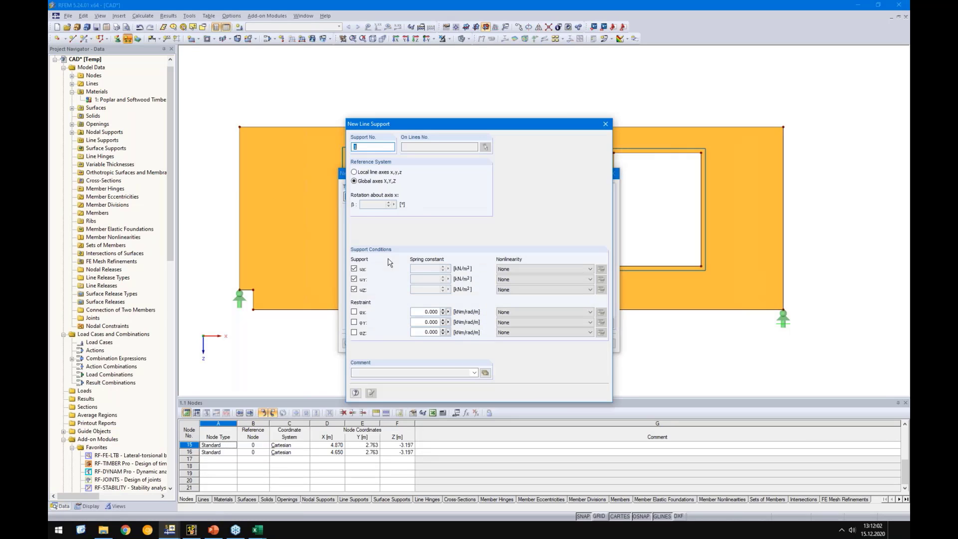
Step: Define a line support fixed only in uY and place it on the wall's left, bottom, top and right outer edges
{"action": "left_click", "coordinate": [354, 289]}
{"action": "left_click", "coordinate": [353, 270]}
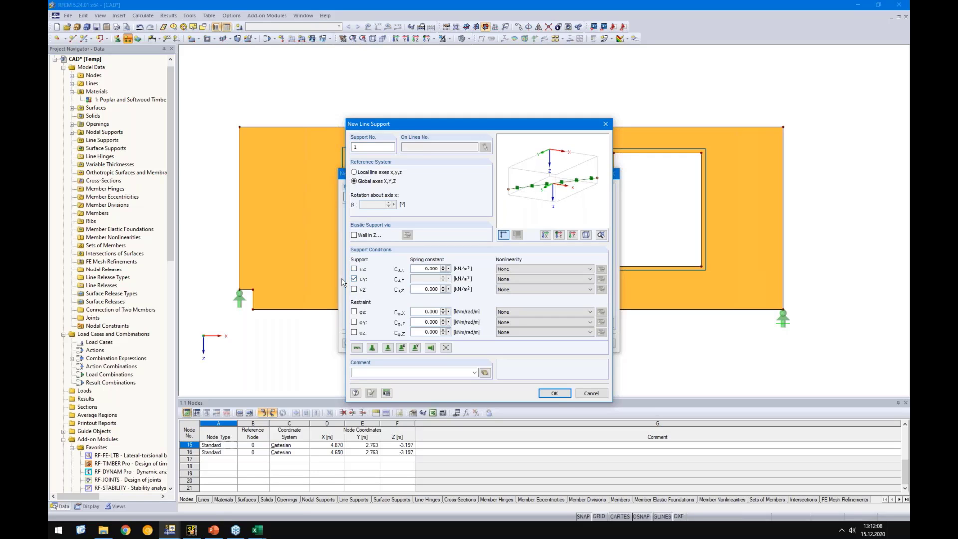
{"action": "left_click", "coordinate": [542, 393]}
{"action": "left_click", "coordinate": [561, 343]}
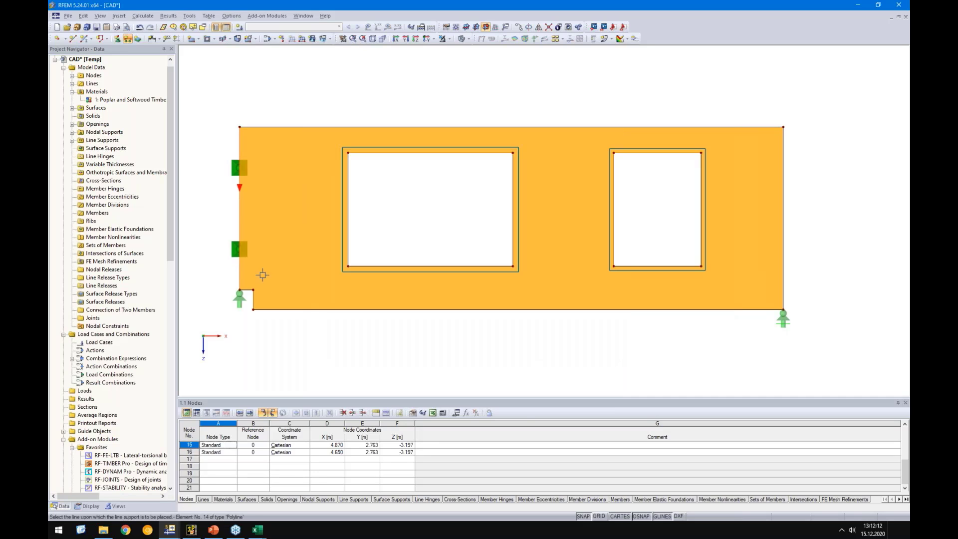
{"action": "left_click", "coordinate": [575, 309]}
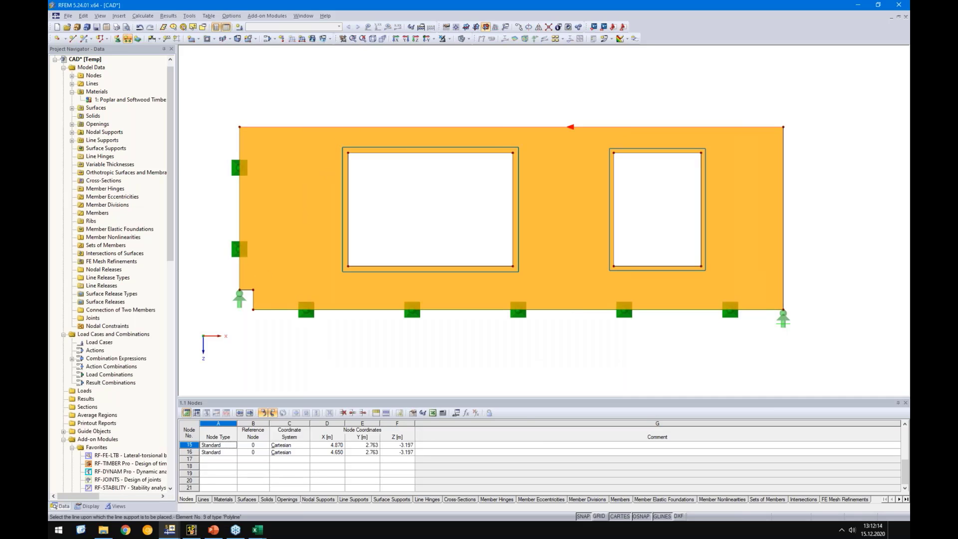
{"action": "left_click", "coordinate": [341, 127]}
{"action": "left_click", "coordinate": [782, 196]}
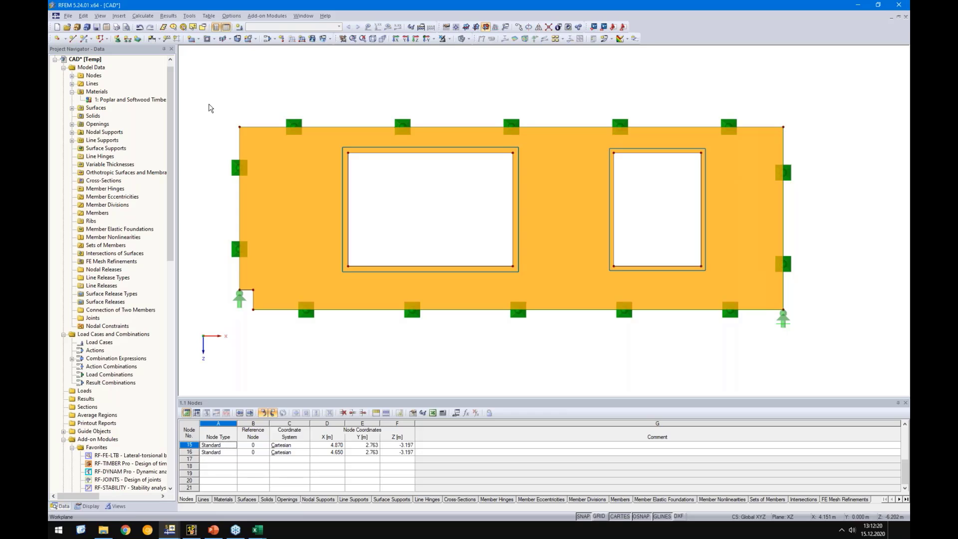
{"action": "scroll", "coordinate": [231, 128], "scroll_direction": "down", "scroll_amount": 2}
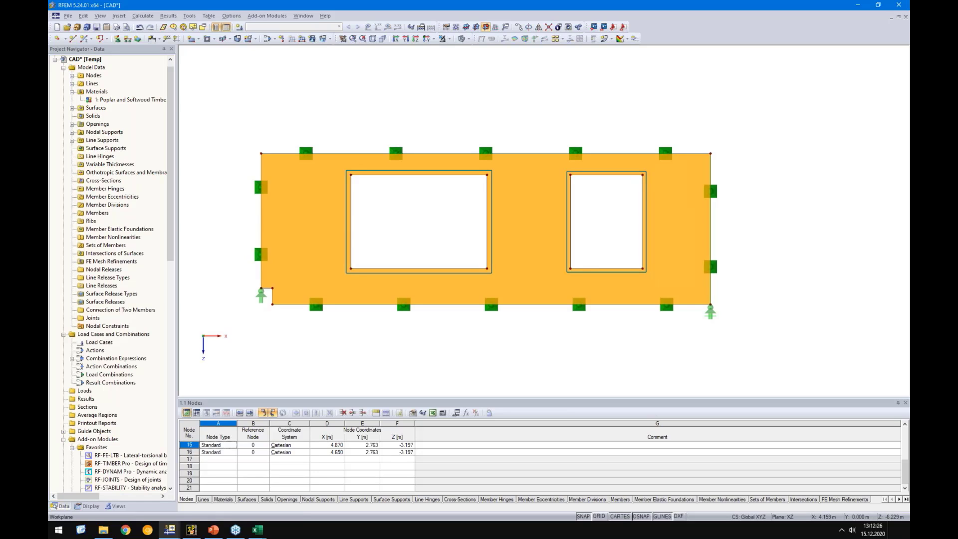
Step: Describe load case LC1 as Self-weight and add load case LC2 described as Snow
{"action": "left_click", "coordinate": [240, 27]}
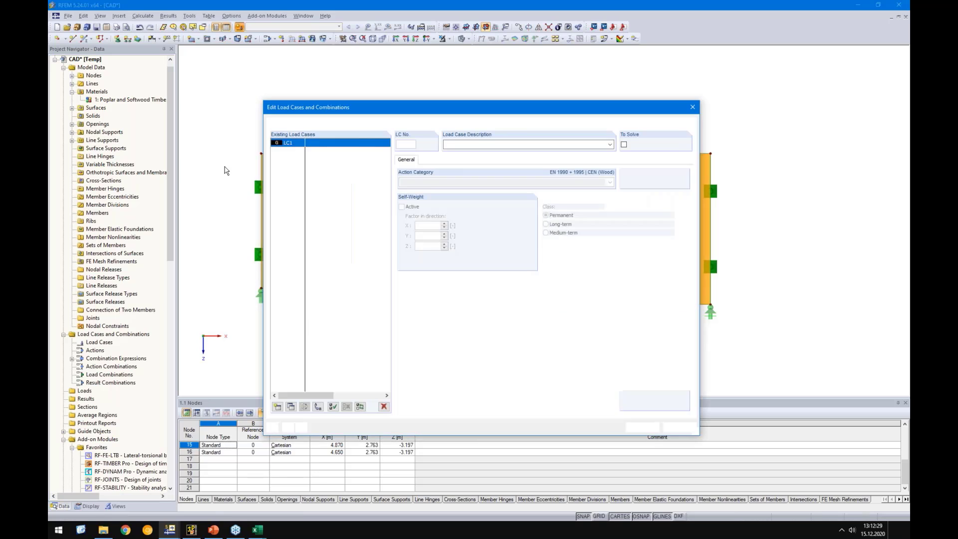
{"action": "left_click", "coordinate": [613, 145]}
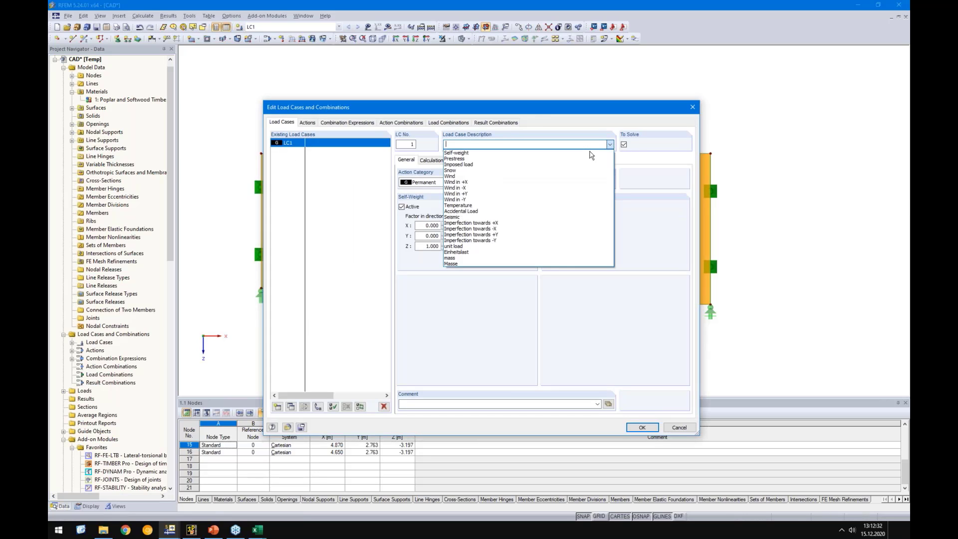
{"action": "left_click", "coordinate": [569, 155]}
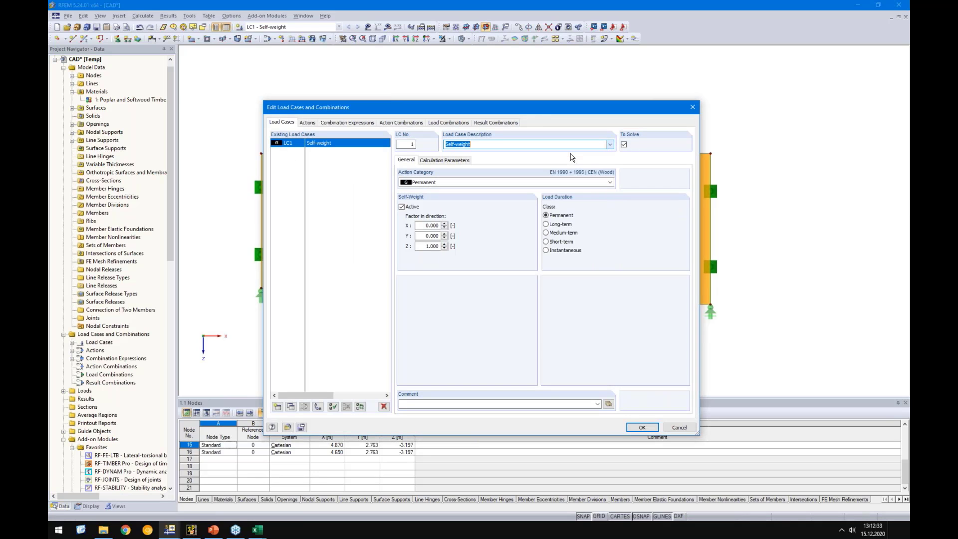
{"action": "left_click", "coordinate": [277, 407]}
{"action": "left_click", "coordinate": [609, 144]}
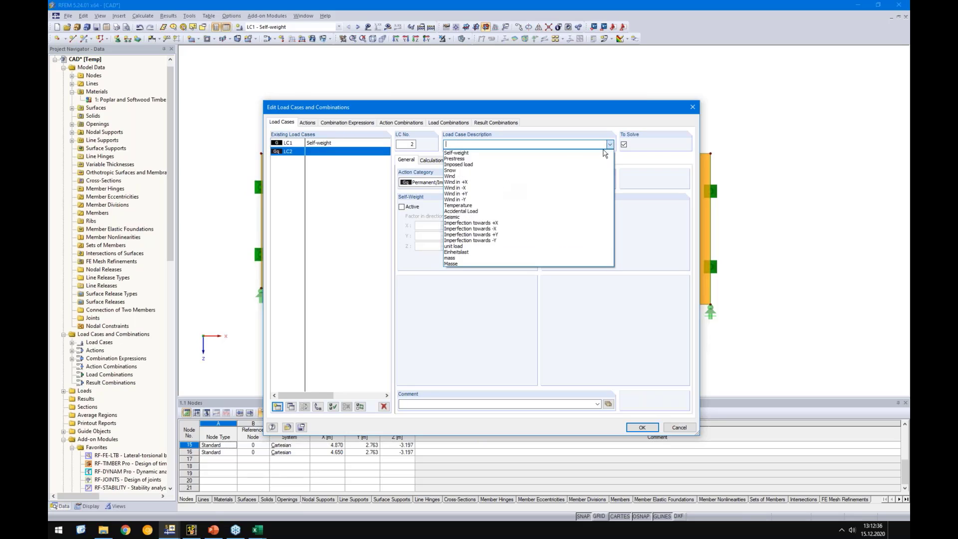
{"action": "left_click", "coordinate": [464, 170]}
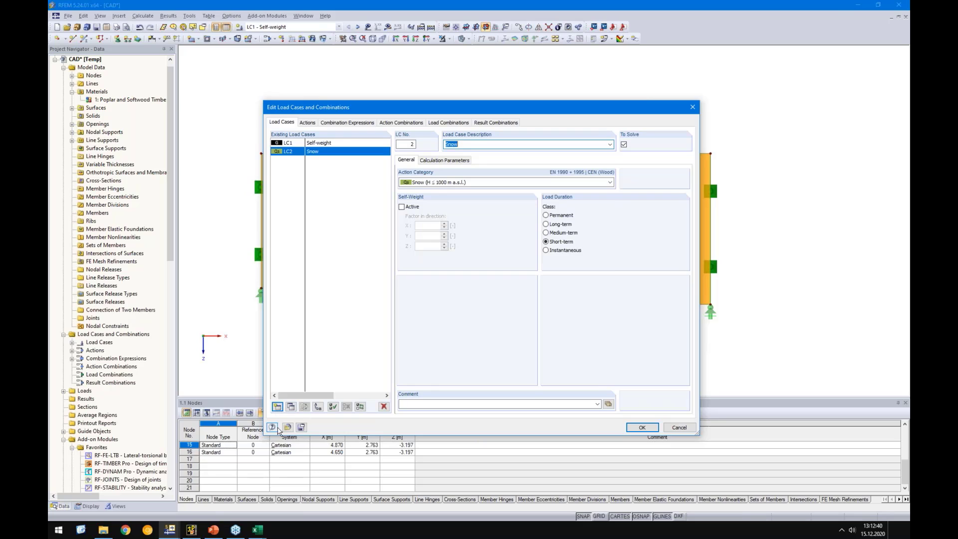
Step: Add load case LC3 described as Imposed load, check the load duration classes of Snow and Self-weight, and accept the load cases
{"action": "left_click", "coordinate": [277, 406]}
{"action": "left_click", "coordinate": [609, 145]}
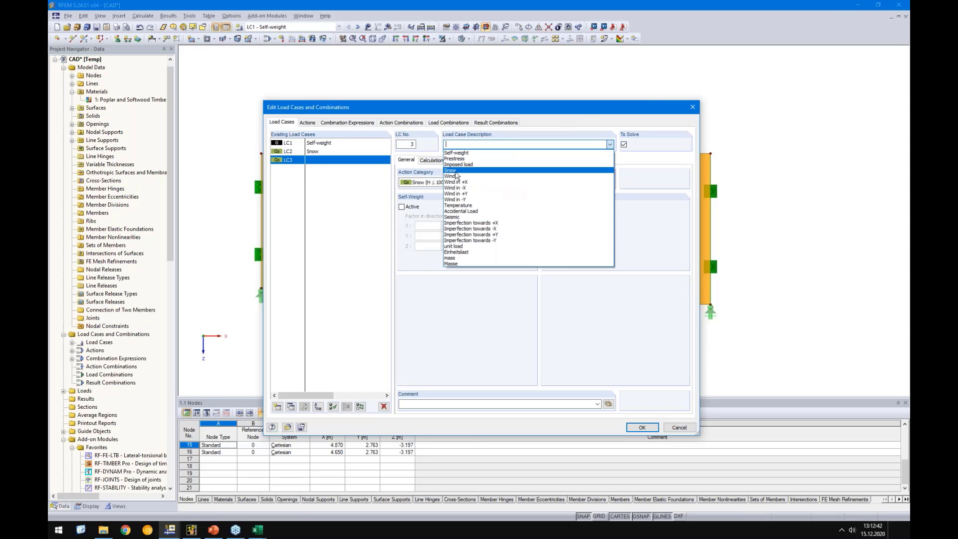
{"action": "left_click", "coordinate": [464, 159]}
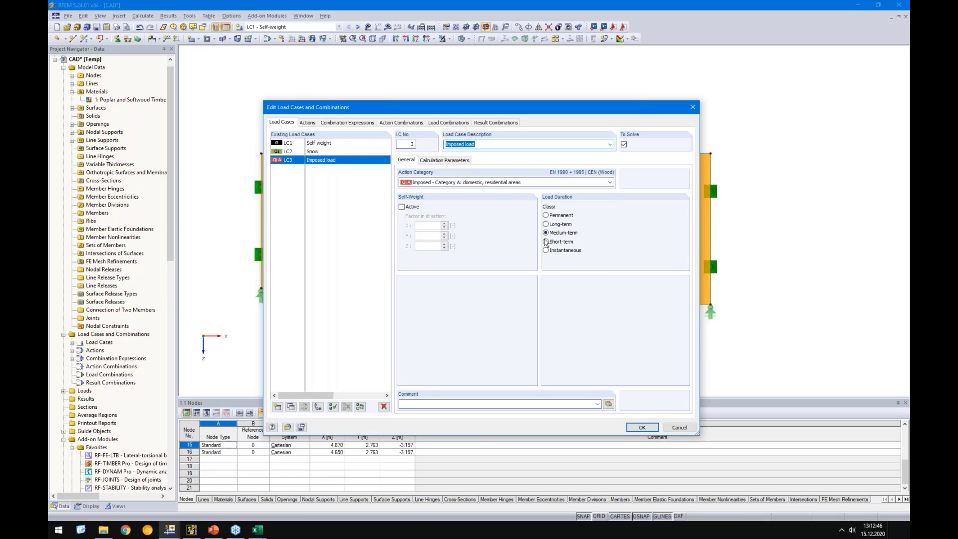
{"action": "left_click", "coordinate": [331, 151]}
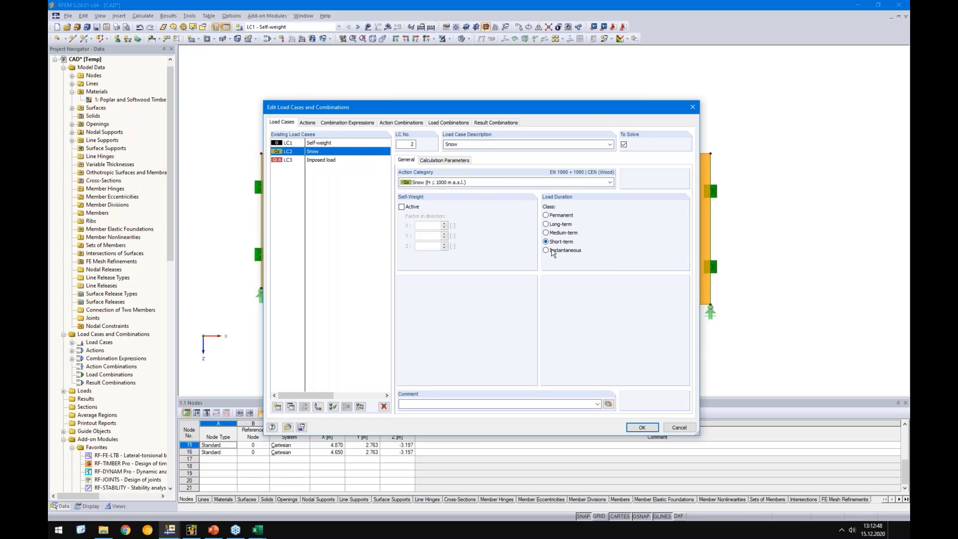
{"action": "left_click", "coordinate": [318, 143]}
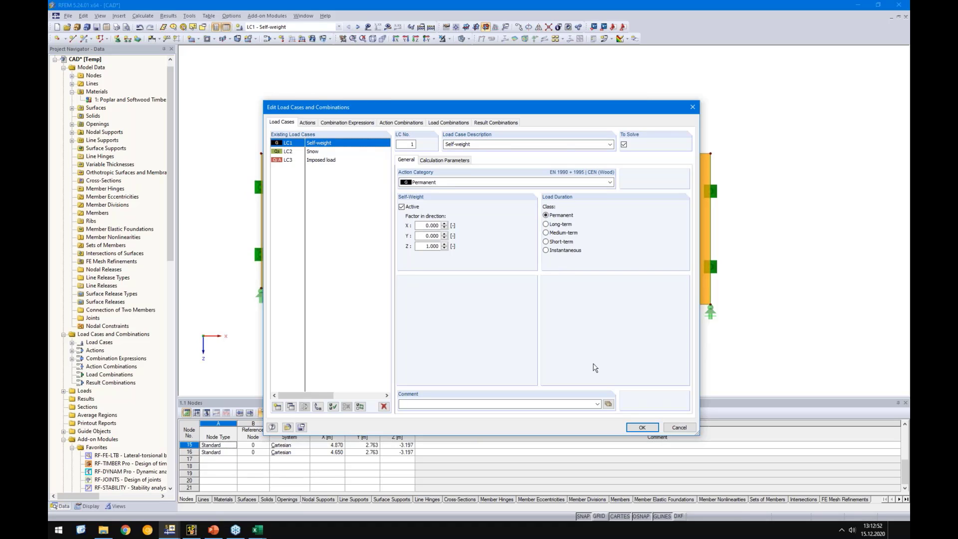
{"action": "left_click", "coordinate": [642, 427]}
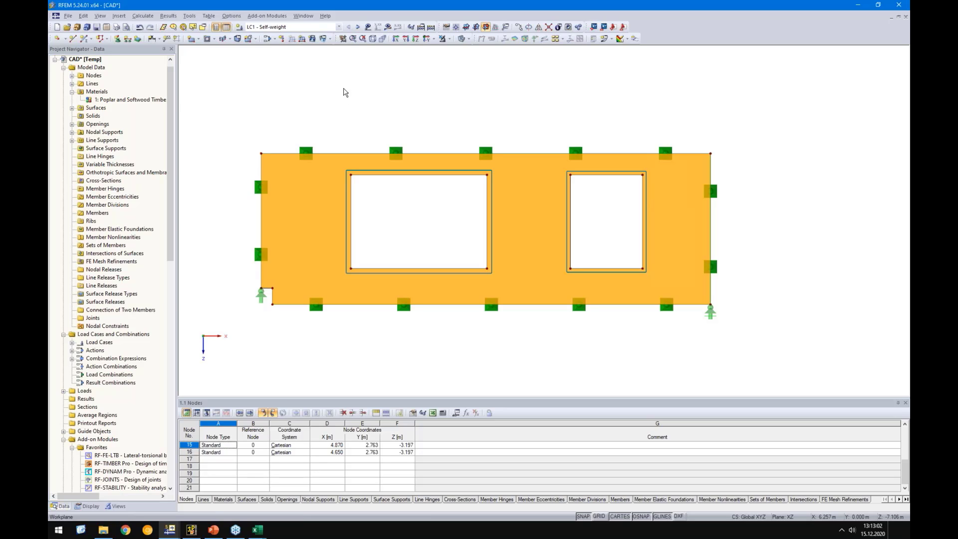
Step: Apply a uniform 5 kN/m line load in global direction ZL to the wall's top and bottom edges in load case LC1
{"action": "left_click", "coordinate": [301, 39]}
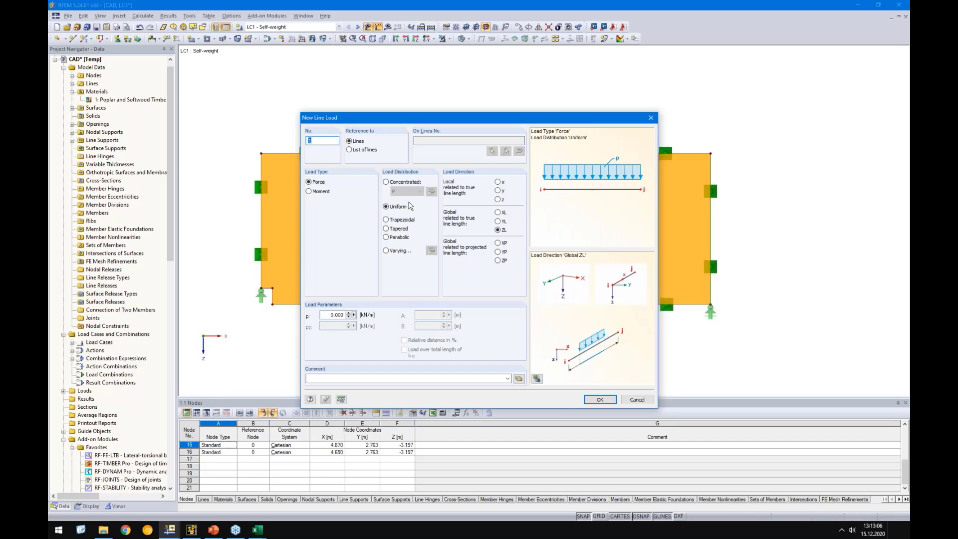
{"action": "left_click", "coordinate": [600, 399]}
{"action": "left_click", "coordinate": [445, 160]}
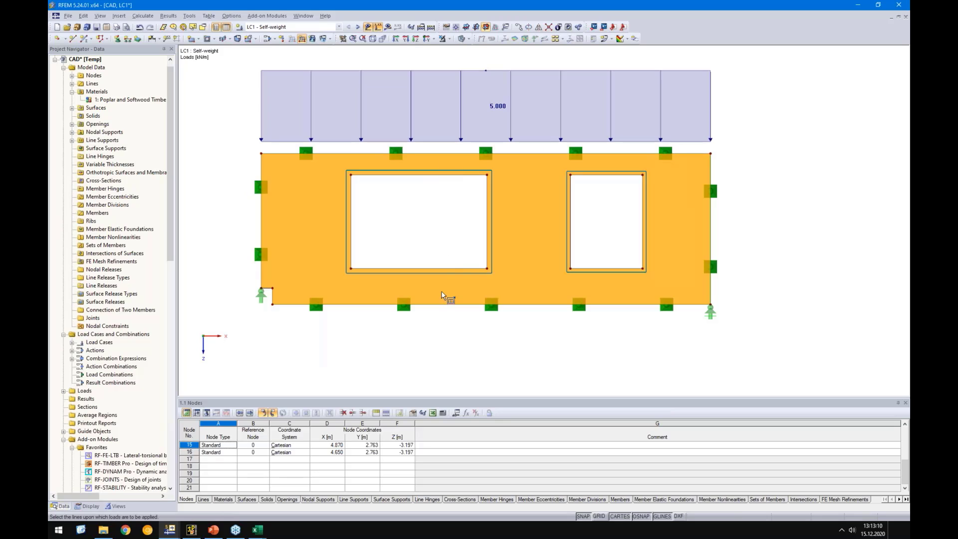
{"action": "left_click", "coordinate": [446, 304]}
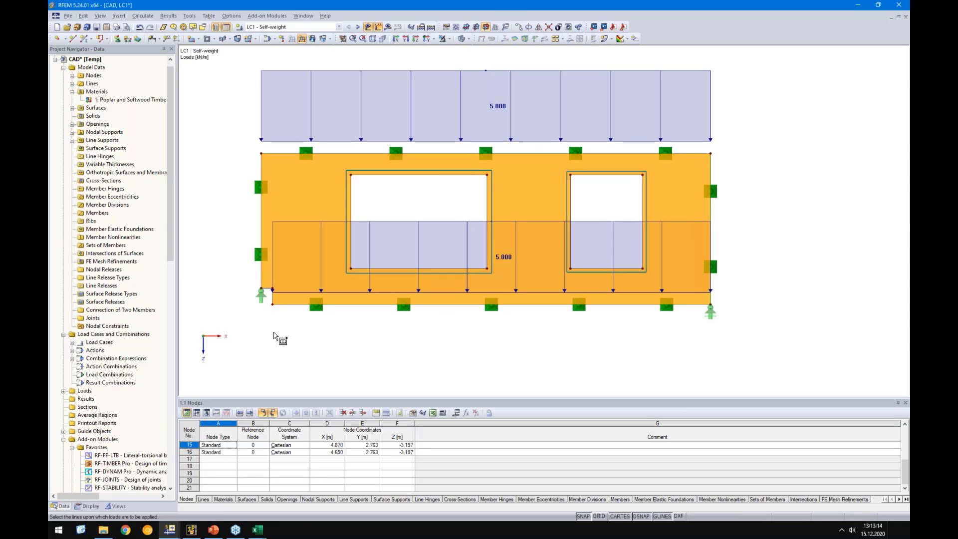
{"action": "key", "text": "Escape"}
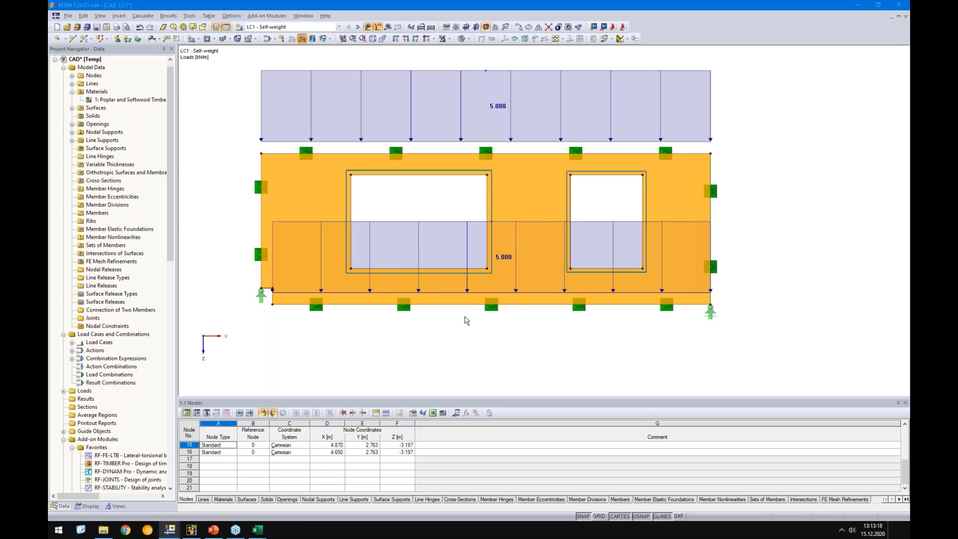
{"action": "left_click", "coordinate": [639, 400]}
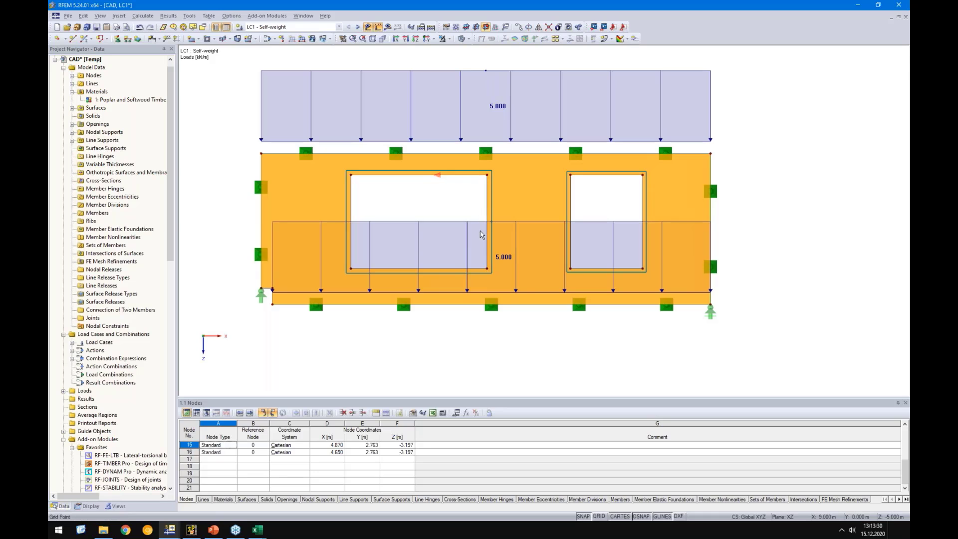
{"action": "left_click", "coordinate": [195, 16]}
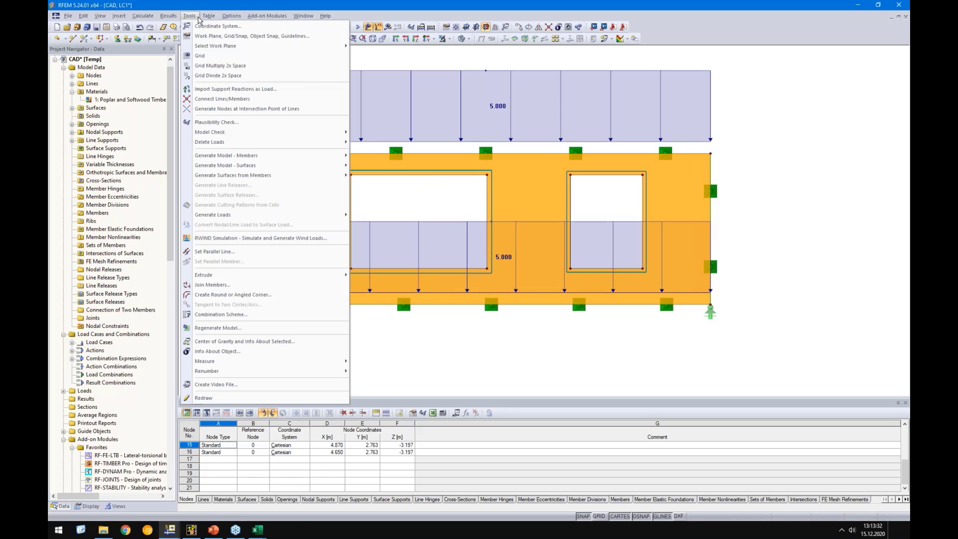
{"action": "mouse_move", "coordinate": [221, 218]}
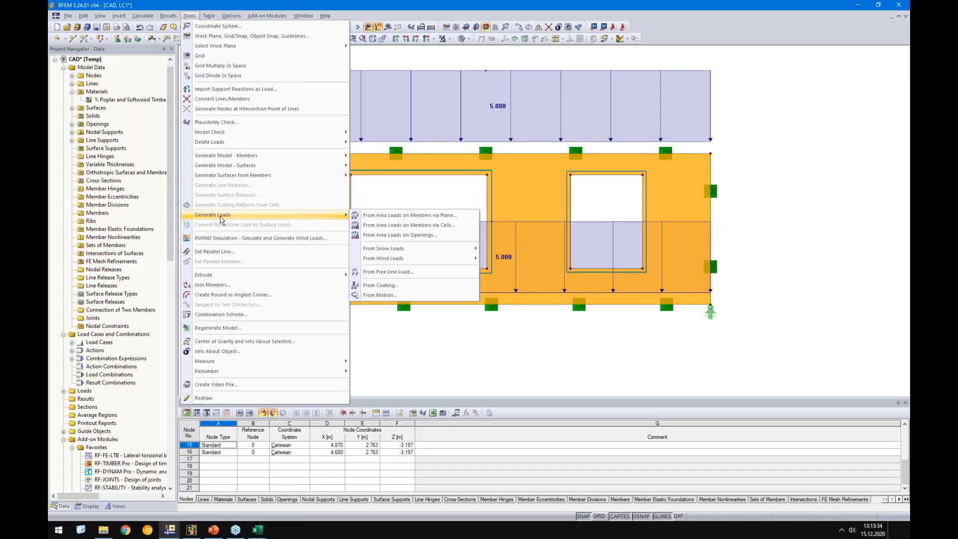
{"action": "left_click", "coordinate": [402, 236]}
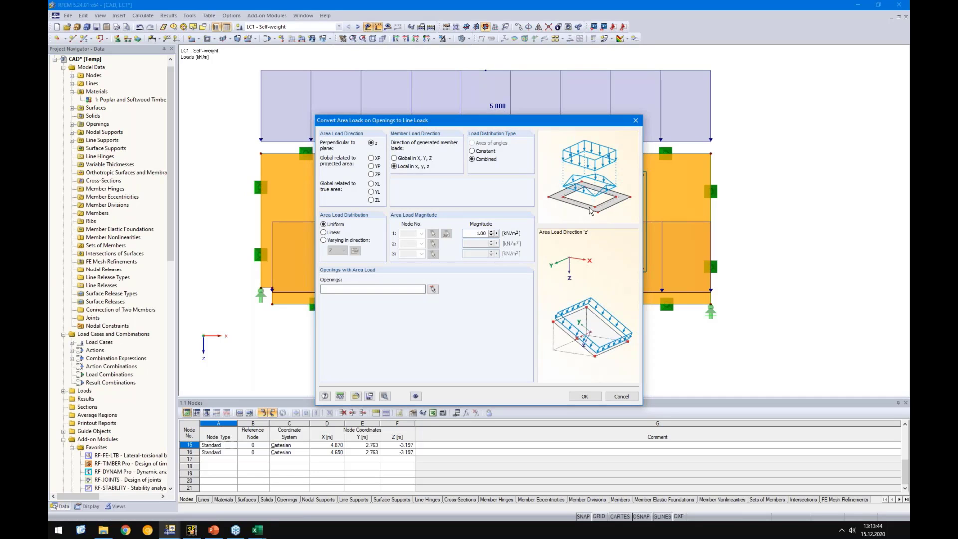
{"action": "left_click", "coordinate": [622, 397]}
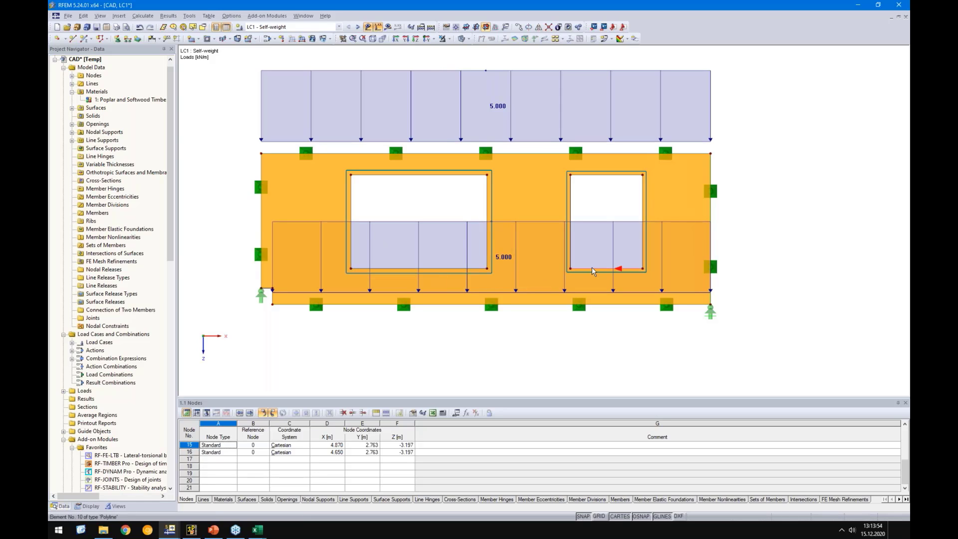
Step: Apply a uniform 0.7 kN/m line load in global direction ZL to the lower edges of both window openings
{"action": "left_click", "coordinate": [301, 39]}
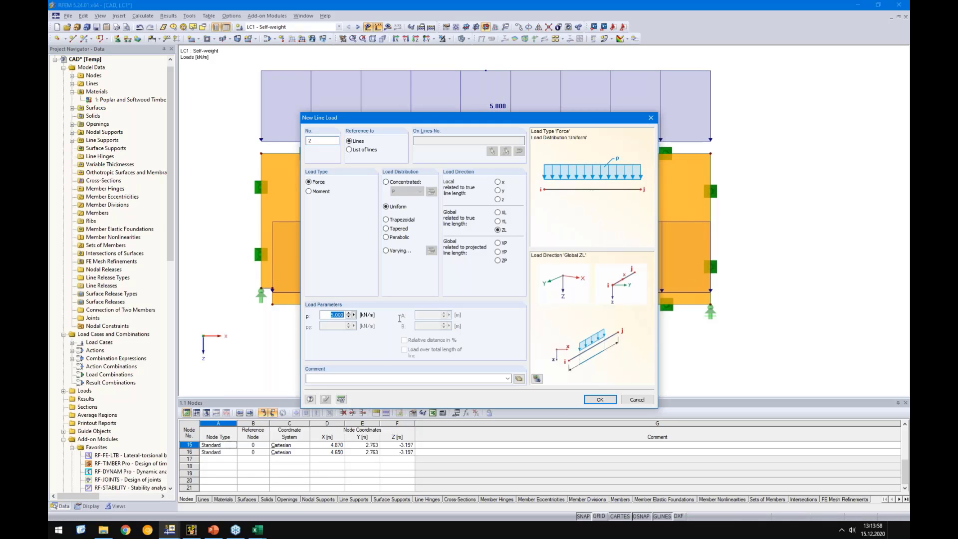
{"action": "type", "text": "2"}
{"action": "key", "text": "Tab"}
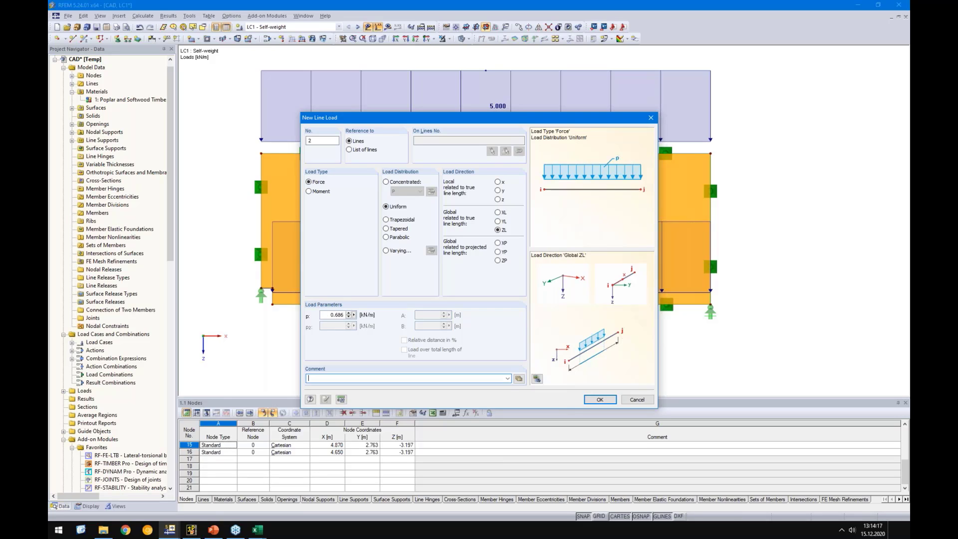
{"action": "double_click", "coordinate": [337, 315]}
{"action": "type", "text": "0,7"}
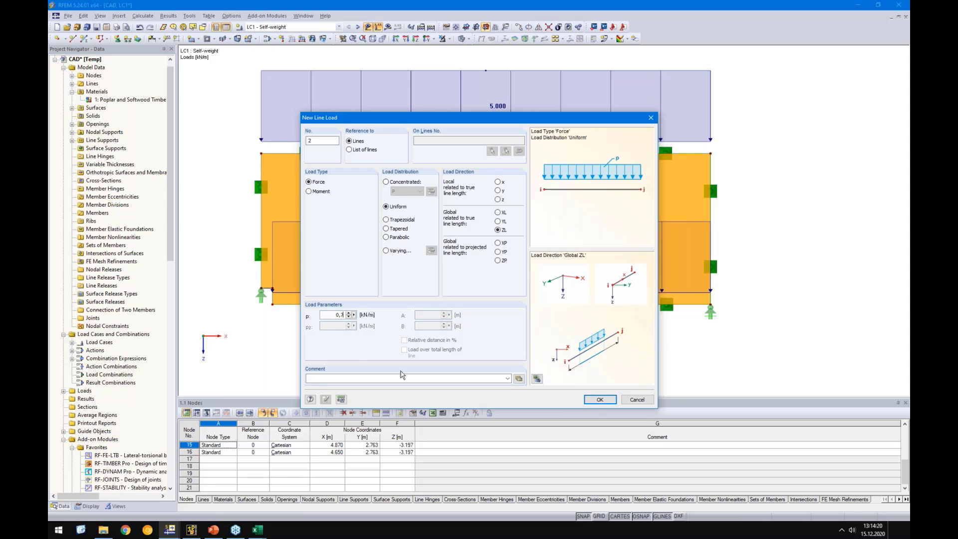
{"action": "left_click", "coordinate": [597, 402]}
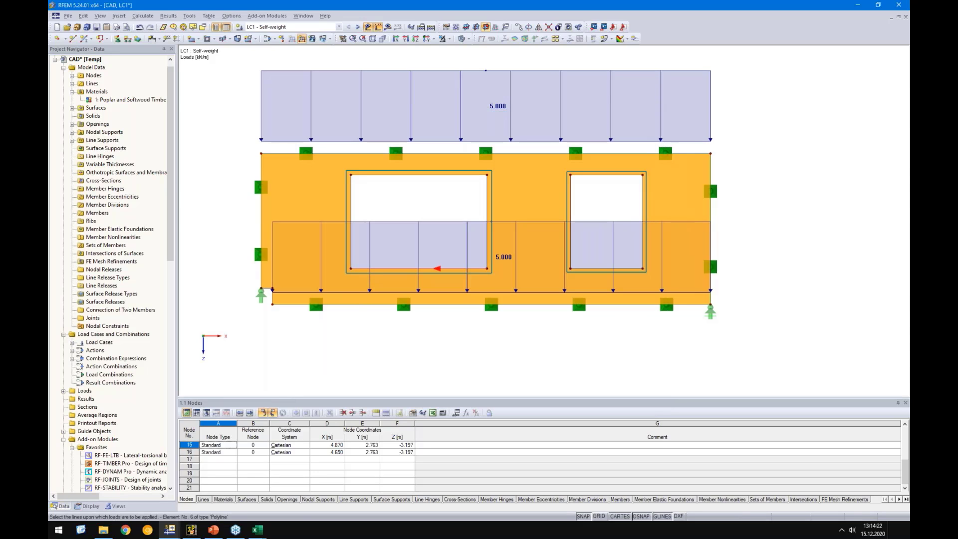
{"action": "left_click", "coordinate": [366, 268]}
{"action": "left_click", "coordinate": [588, 269]}
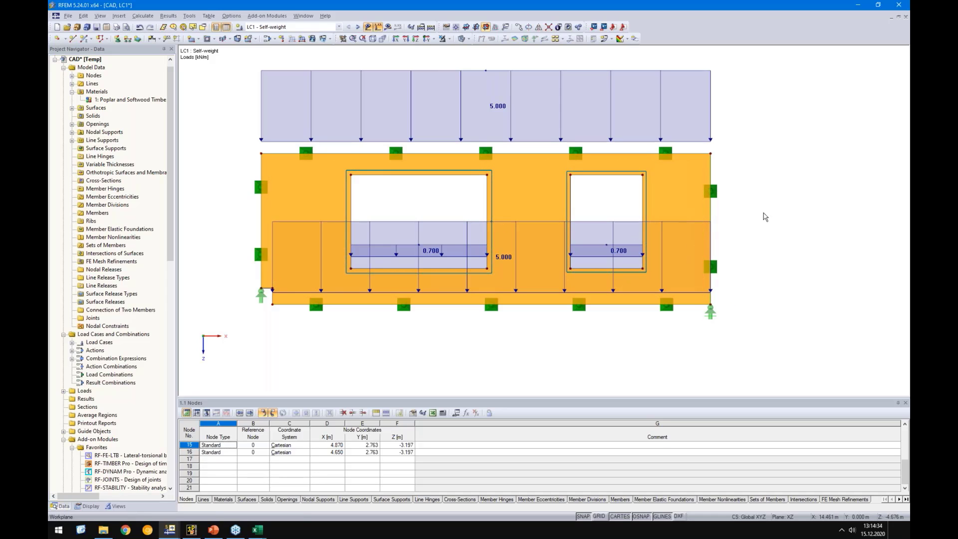
Step: Start a uniform ZL surface load and select the wall structure Typ 5 - 12.5mm GFP - 100mm WD from the multilayer composition library
{"action": "middle_click_drag", "start_coordinate": [753, 244], "coordinate": [424, 215]}
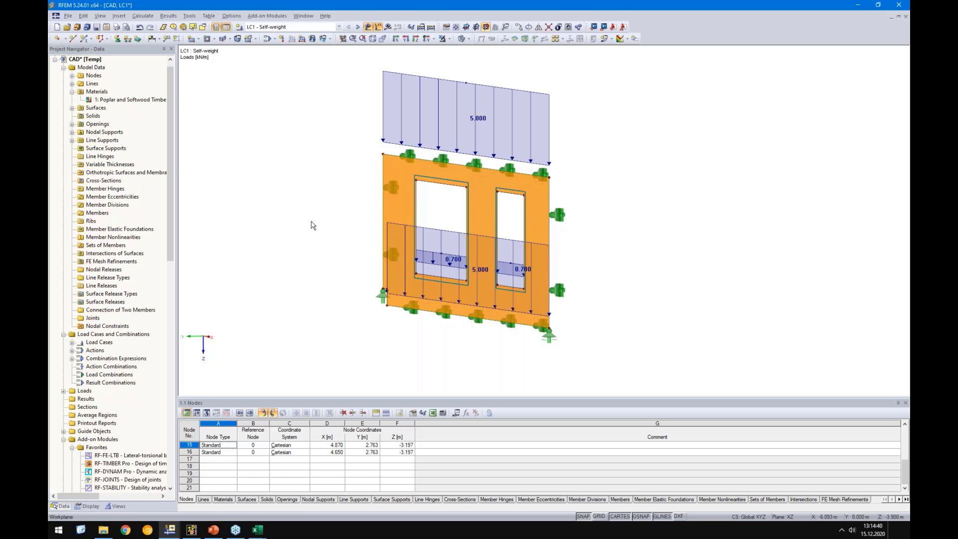
{"action": "left_click", "coordinate": [427, 40]}
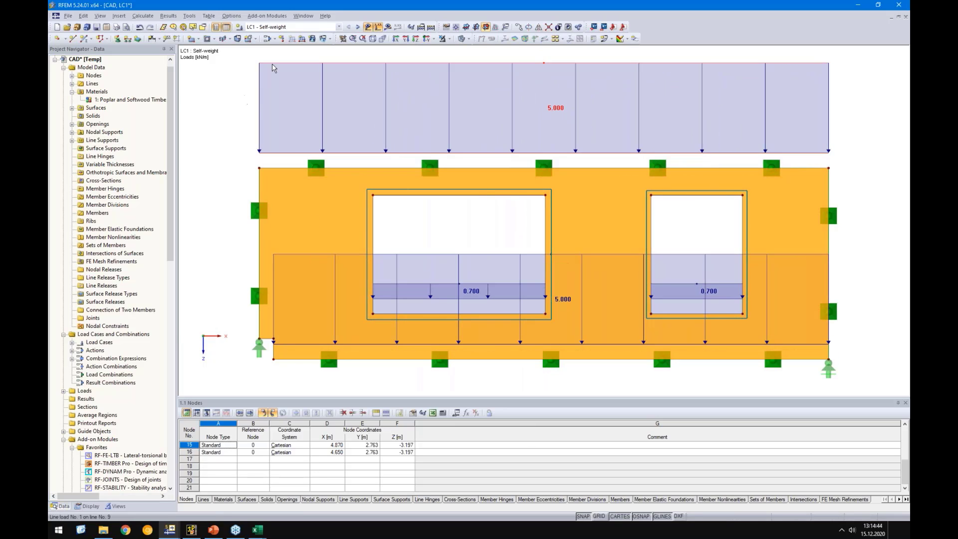
{"action": "left_click", "coordinate": [315, 40]}
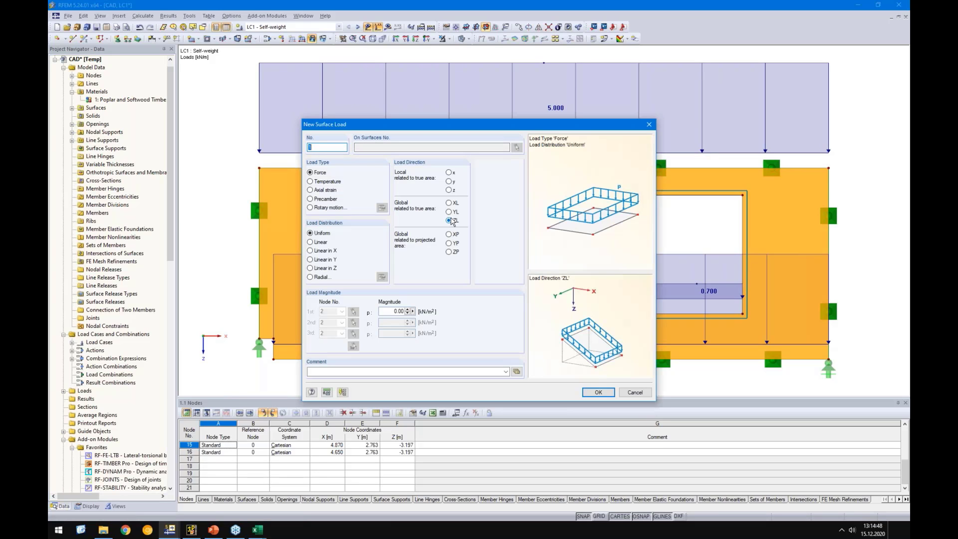
{"action": "left_click", "coordinate": [413, 312]}
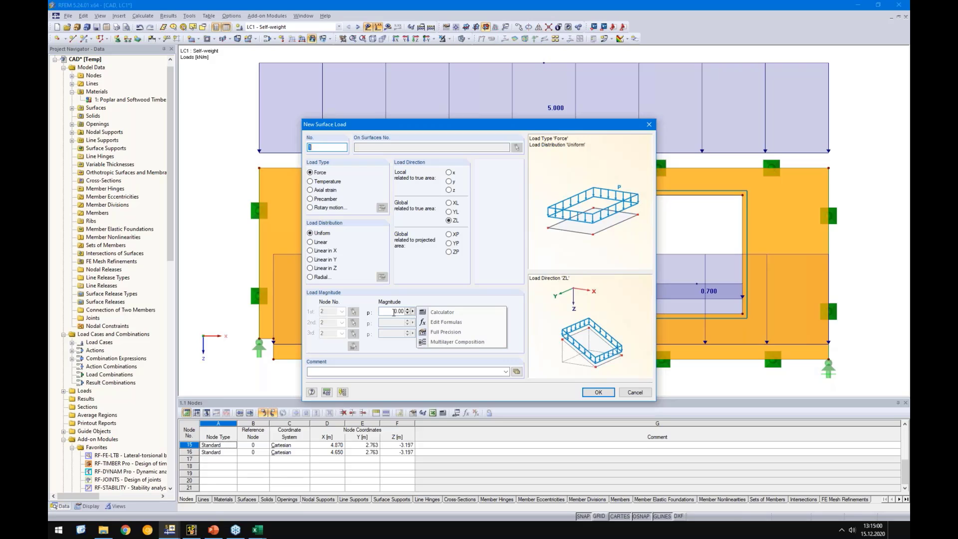
{"action": "left_click", "coordinate": [452, 342]}
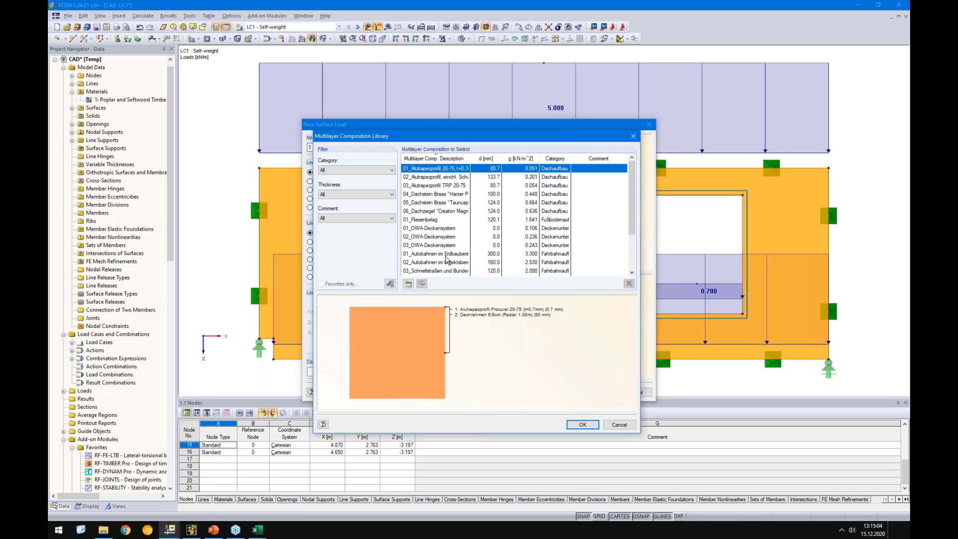
{"action": "left_click", "coordinate": [359, 171]}
{"action": "left_click", "coordinate": [336, 208]}
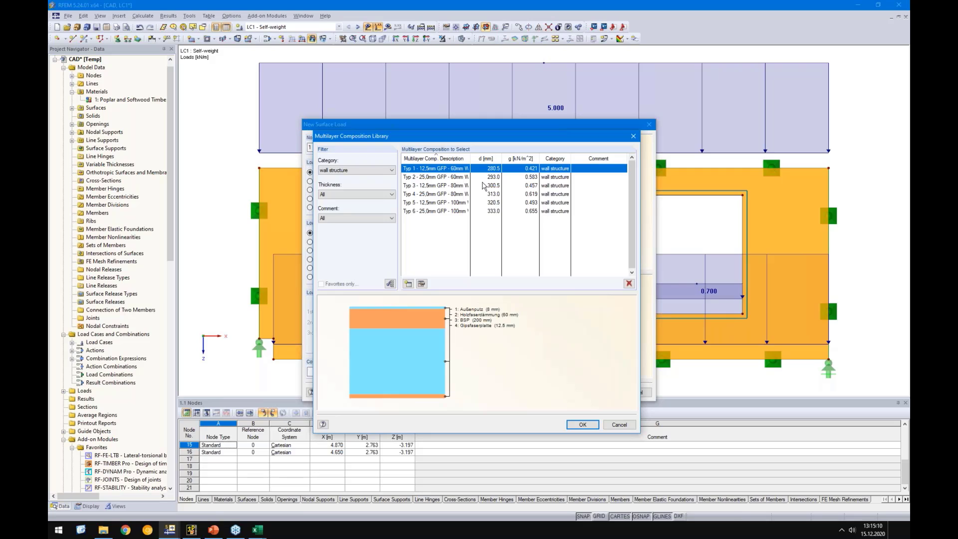
{"action": "left_click_drag", "start_coordinate": [471, 158], "coordinate": [530, 158]}
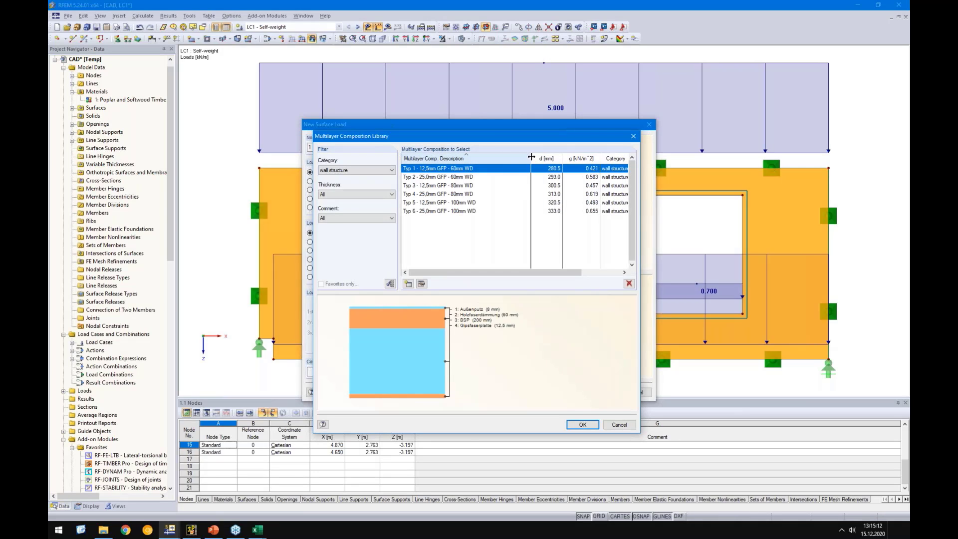
{"action": "left_click", "coordinate": [459, 203]}
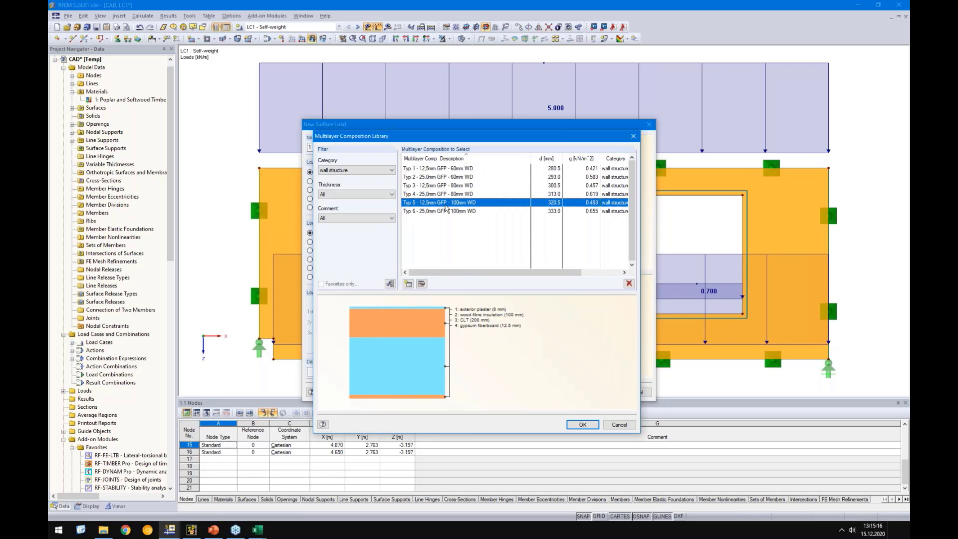
Step: Review the layers of the Typ 5 - 12.5mm GFP - 100mm WD composition, including the area weight entered for the CLT layer
{"action": "left_click", "coordinate": [421, 283]}
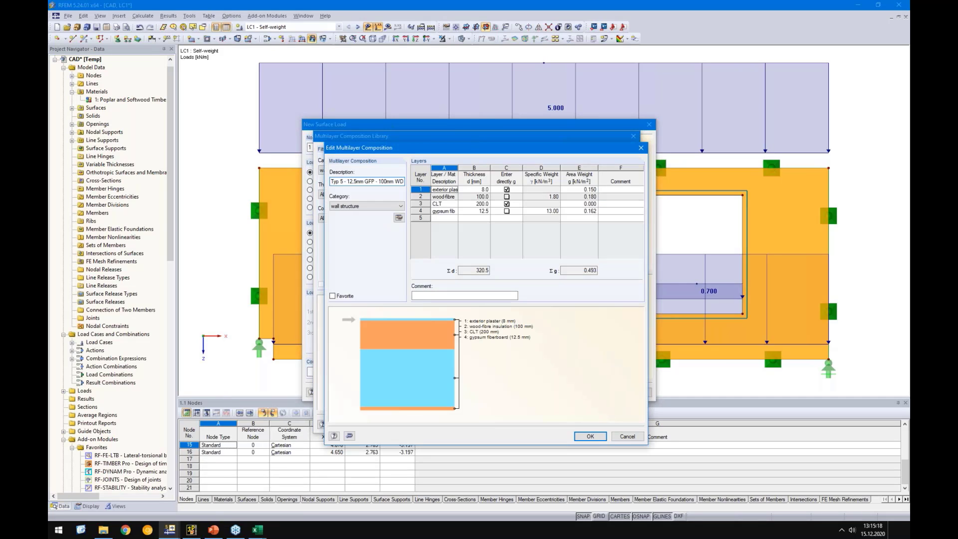
{"action": "left_click_drag", "start_coordinate": [458, 168], "coordinate": [482, 168]}
{"action": "left_click", "coordinate": [427, 197]}
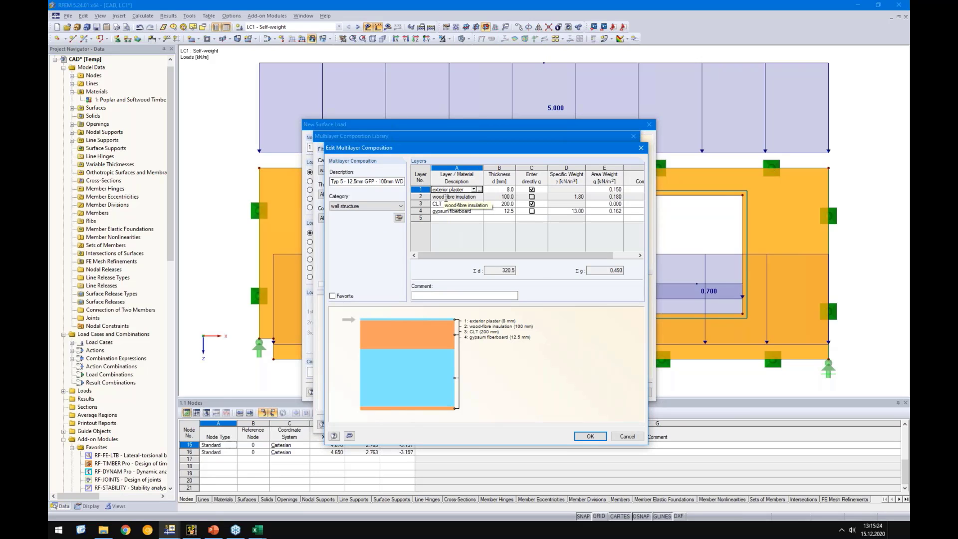
{"action": "left_click", "coordinate": [494, 204]}
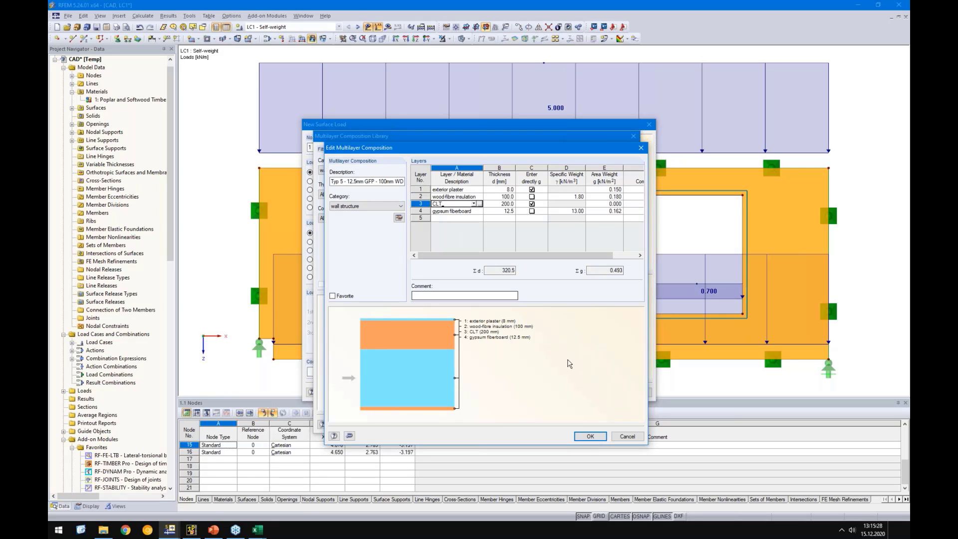
{"action": "left_click", "coordinate": [602, 203]}
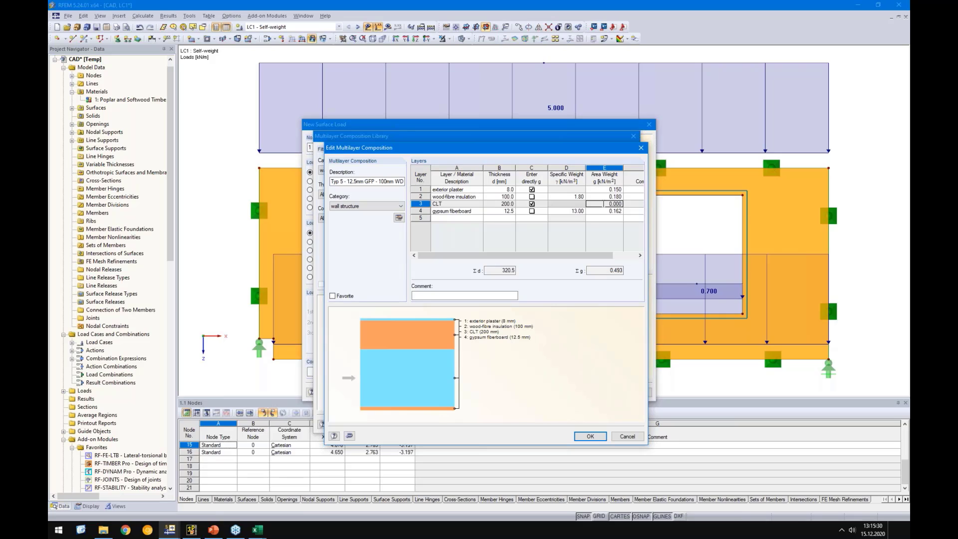
{"action": "left_click", "coordinate": [609, 203]}
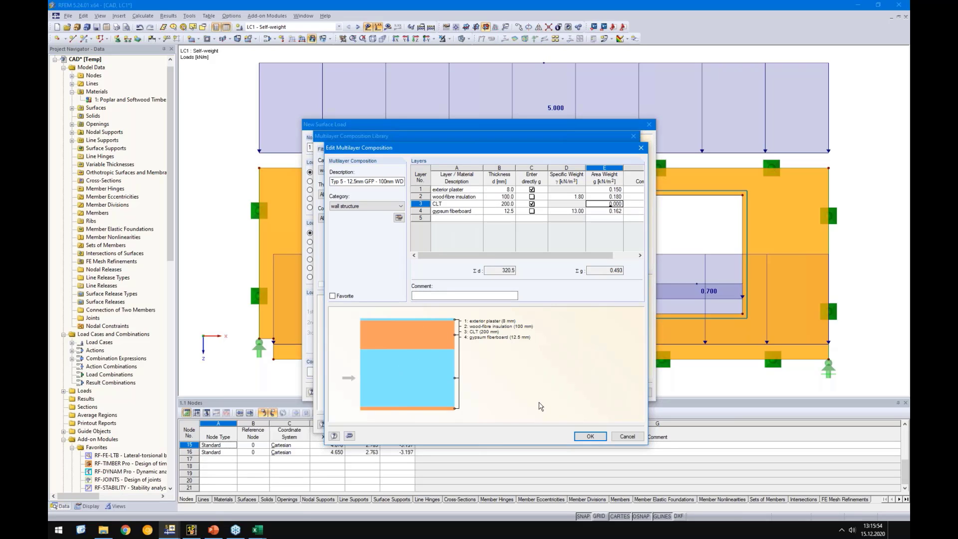
{"action": "left_click", "coordinate": [595, 435]}
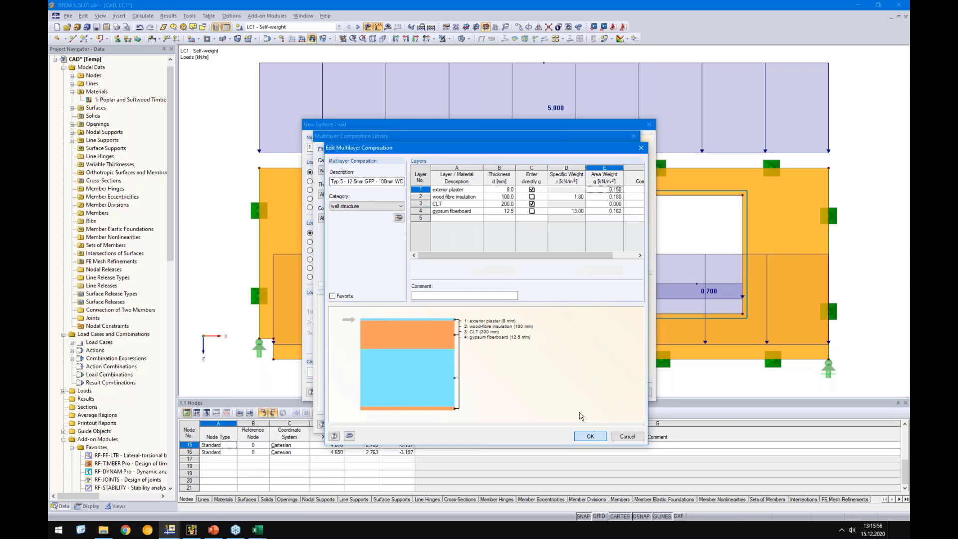
Step: Adopt the composition's weight as a uniform 0.49 kN/m² surface load in direction ZL and apply it to the wall surface in LC1
{"action": "left_click", "coordinate": [579, 424]}
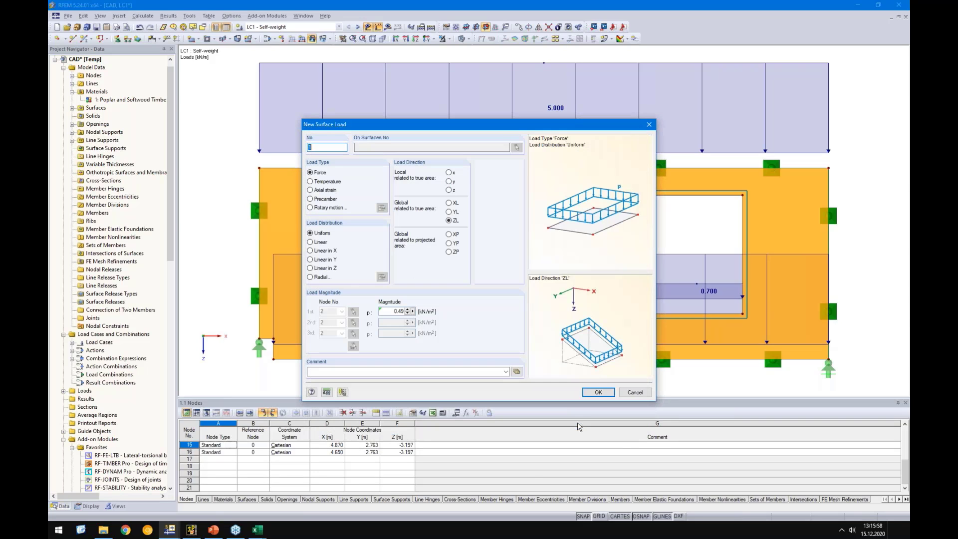
{"action": "left_click", "coordinate": [598, 393]}
{"action": "left_click", "coordinate": [551, 263]}
{"action": "right_click", "coordinate": [241, 202]}
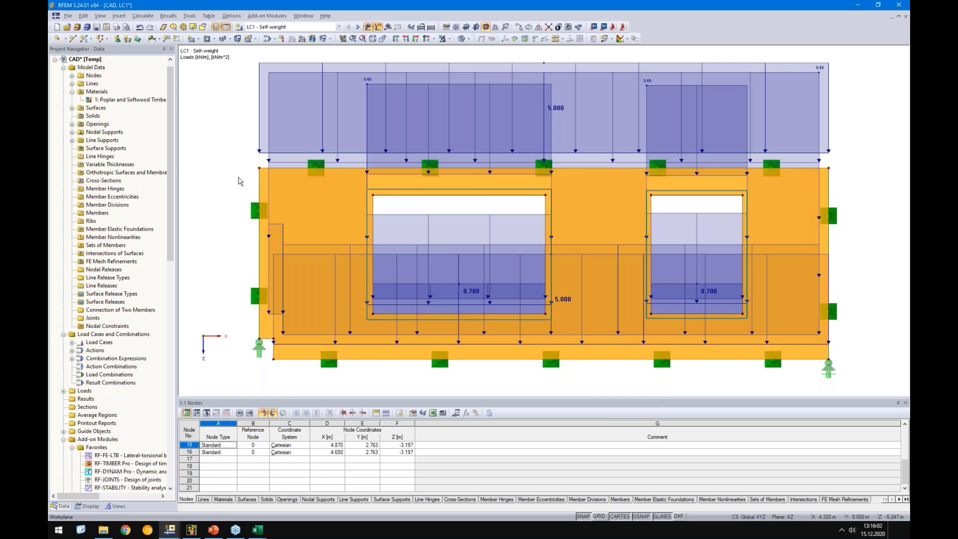
Step: Apply a uniform 3.6 kN/m line load in global direction ZL to the wall's top edge in load case LC2 - Snow
{"action": "left_click", "coordinate": [357, 26]}
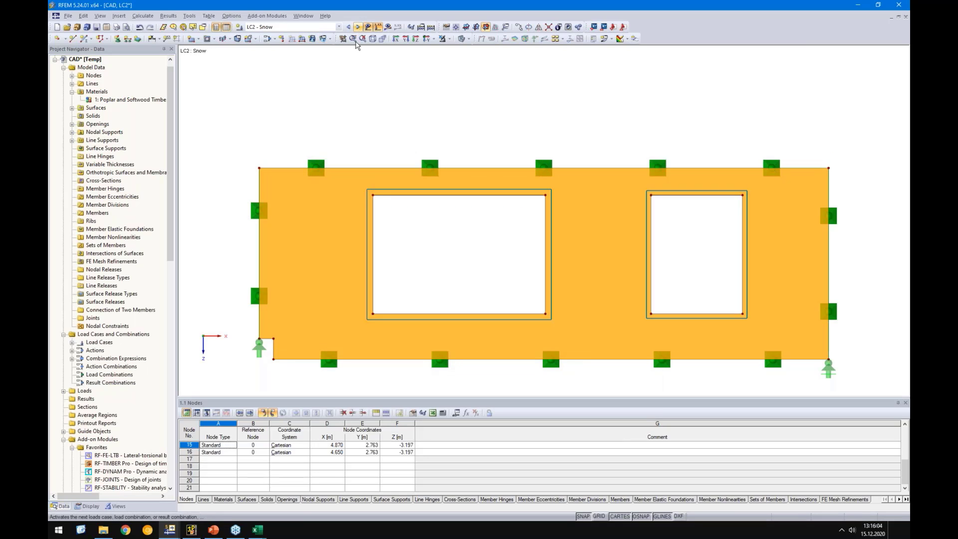
{"action": "scroll", "coordinate": [314, 99], "scroll_direction": "down", "scroll_amount": 1}
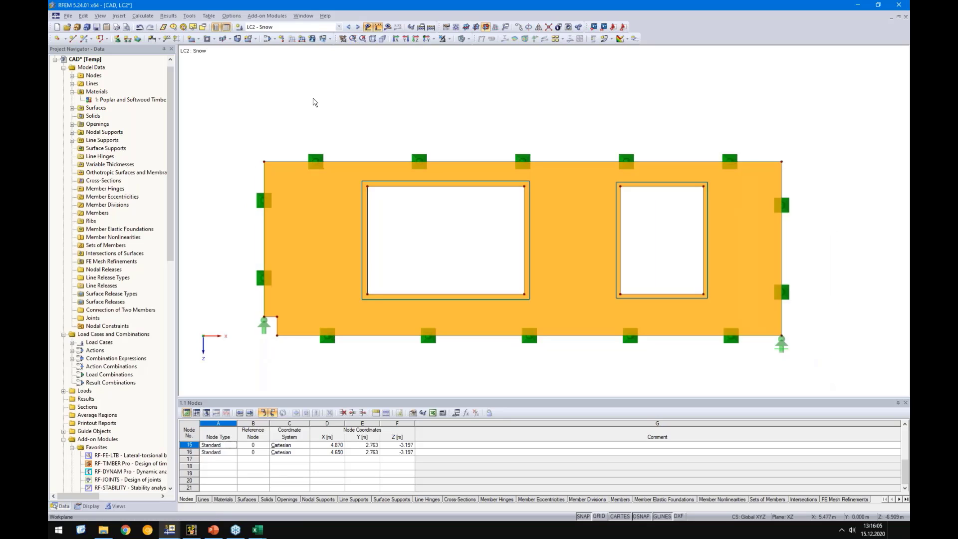
{"action": "left_click", "coordinate": [301, 39]}
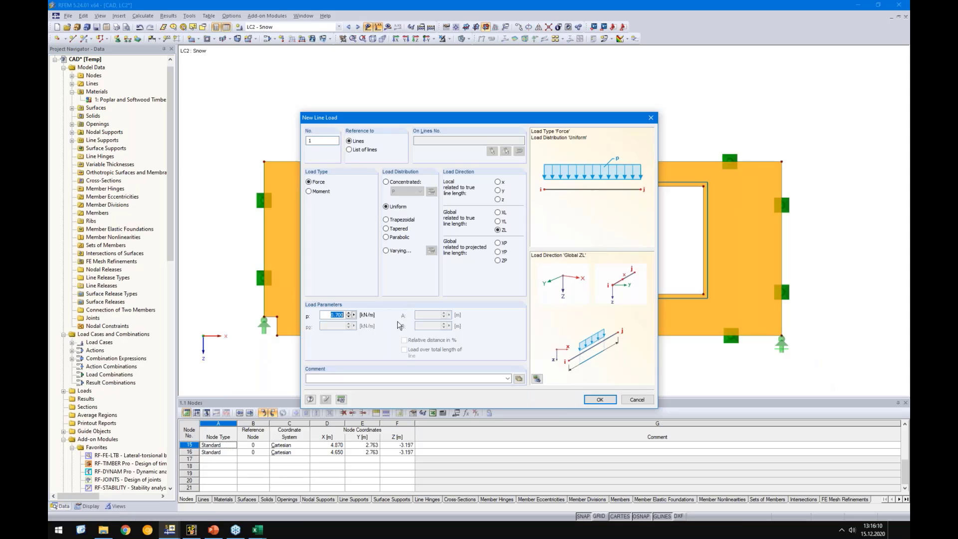
{"action": "left_click", "coordinate": [599, 399]}
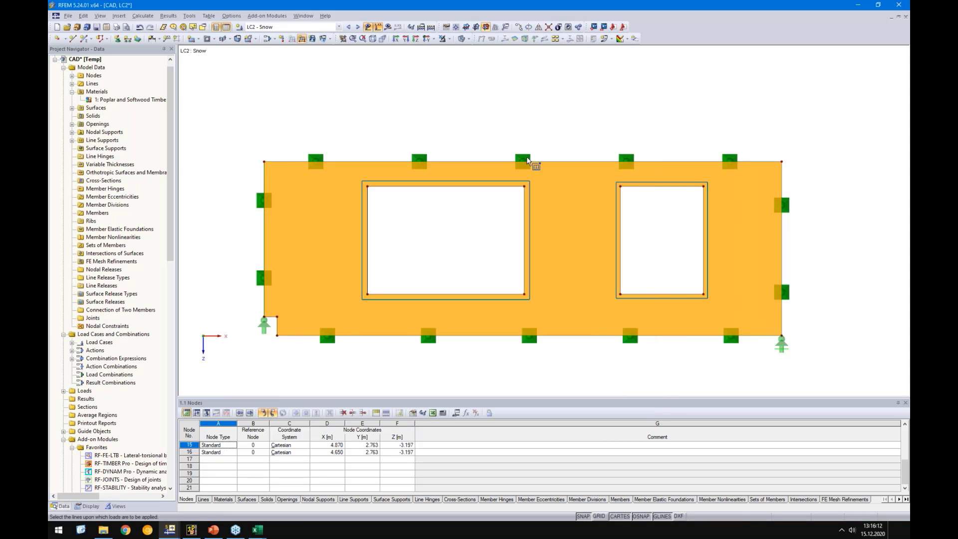
{"action": "left_click", "coordinate": [576, 161]}
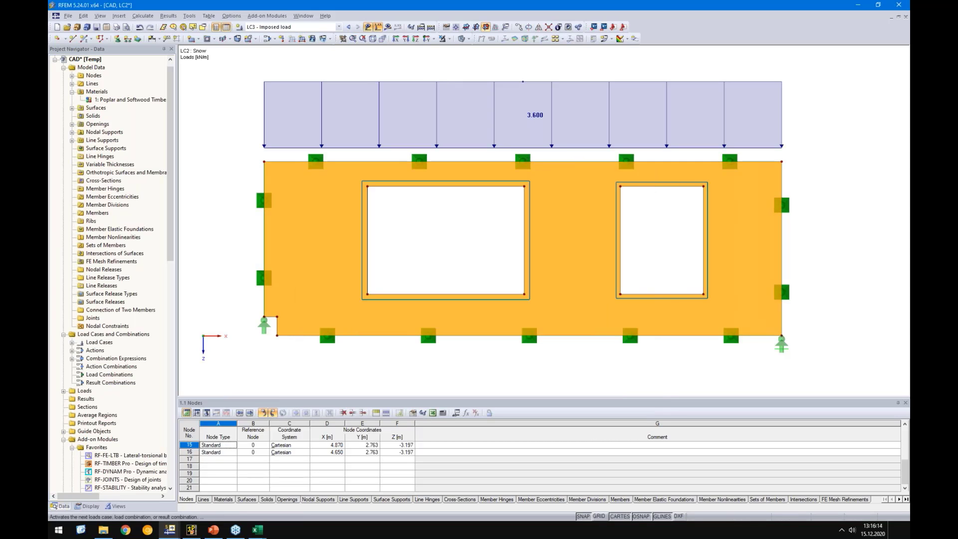
Step: Apply a uniform 6.5 kN/m line load in global direction ZL to the wall's bottom edge in load case LC3 - Imposed load
{"action": "left_click", "coordinate": [358, 26]}
{"action": "left_click", "coordinate": [301, 39]}
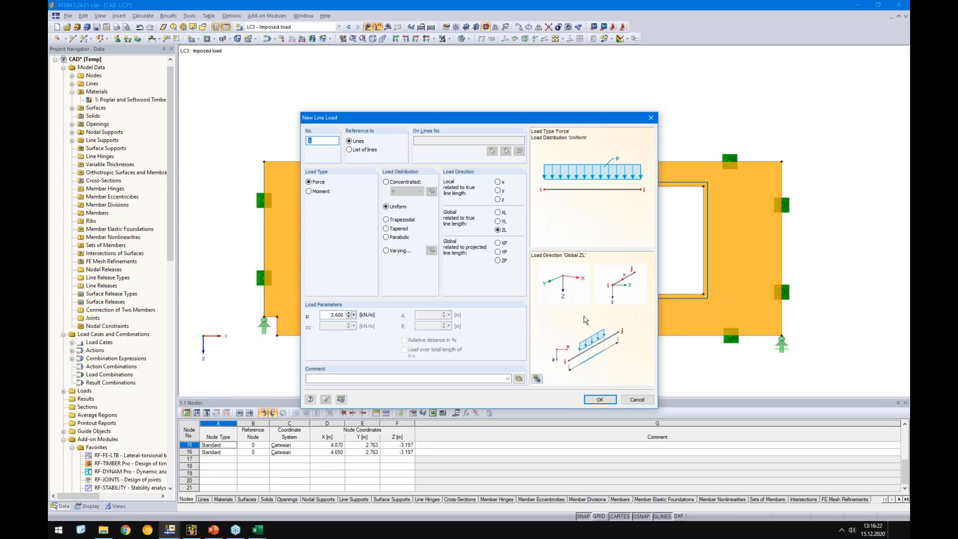
{"action": "double_click", "coordinate": [327, 315]}
{"action": "left_click", "coordinate": [599, 398]}
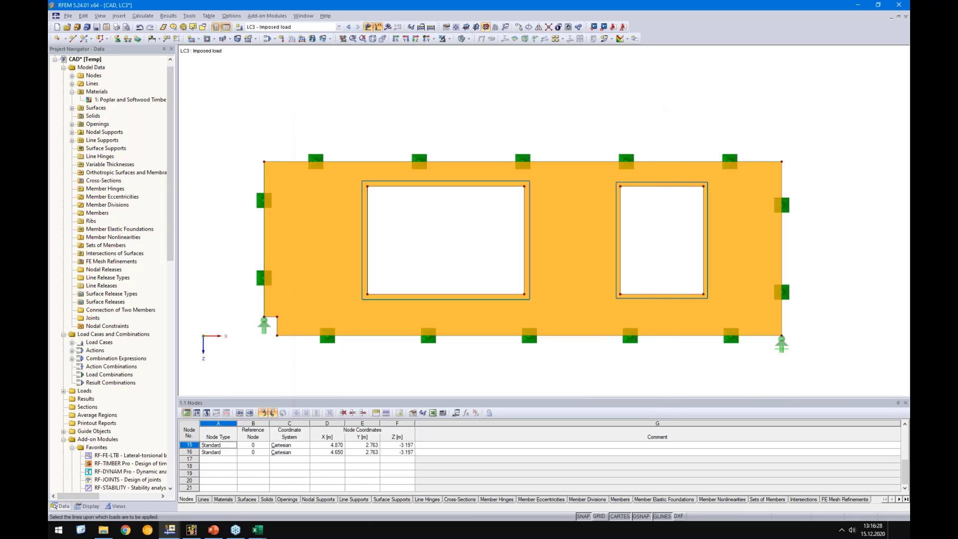
{"action": "left_click", "coordinate": [605, 335]}
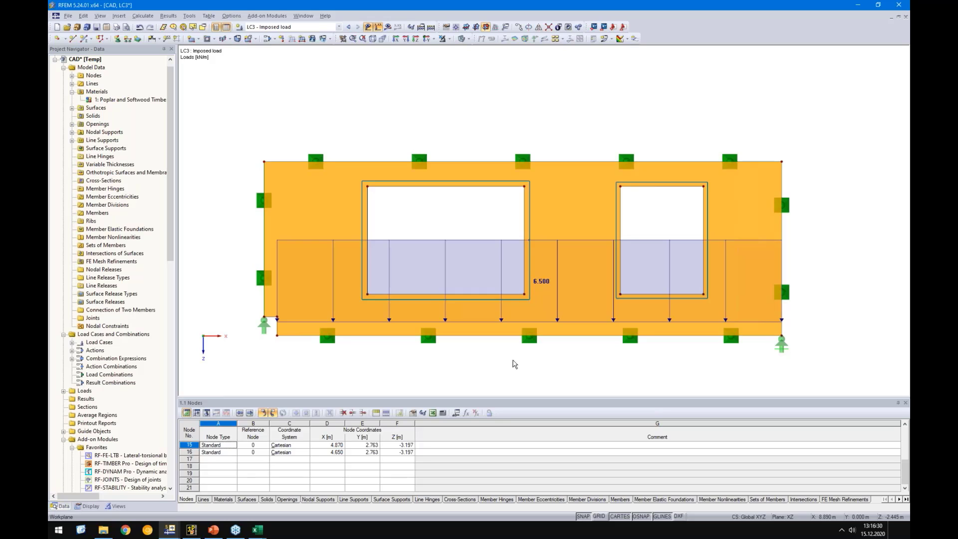
Step: Set the deformation coefficient kdef for timber structures to 0.60 in the model's EN 1990 + EN 1995 coefficients and accept the general data
{"action": "left_click", "coordinate": [284, 29]}
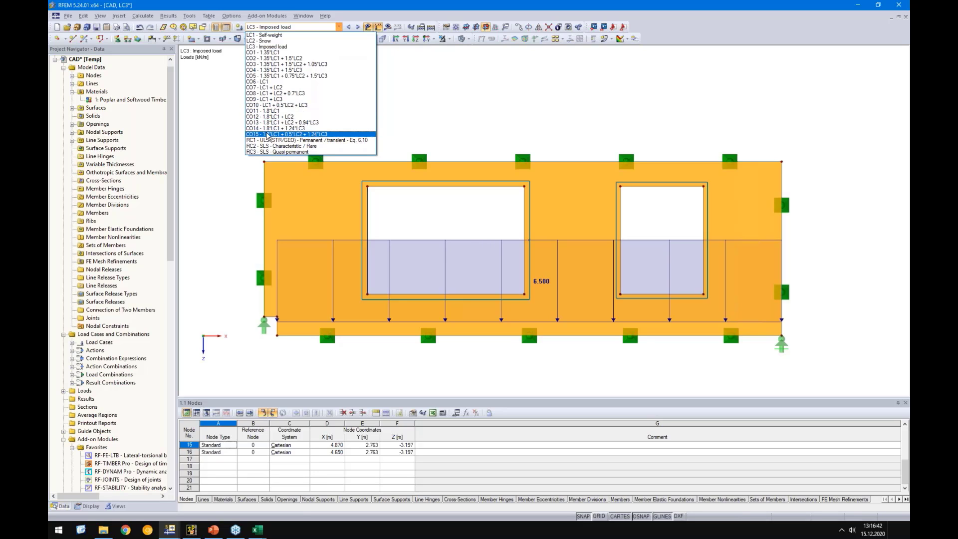
{"action": "left_click", "coordinate": [217, 138]}
{"action": "right_click", "coordinate": [86, 59]}
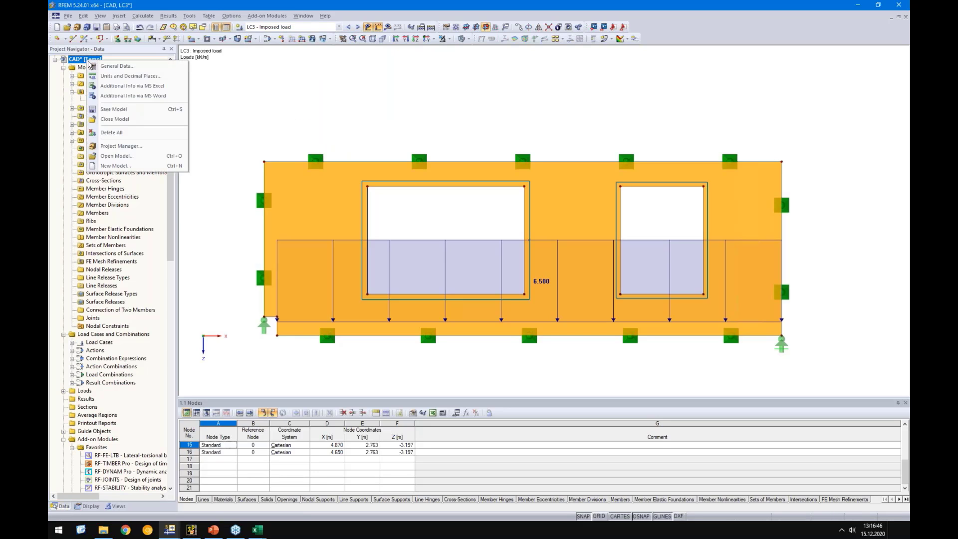
{"action": "left_click", "coordinate": [107, 65]}
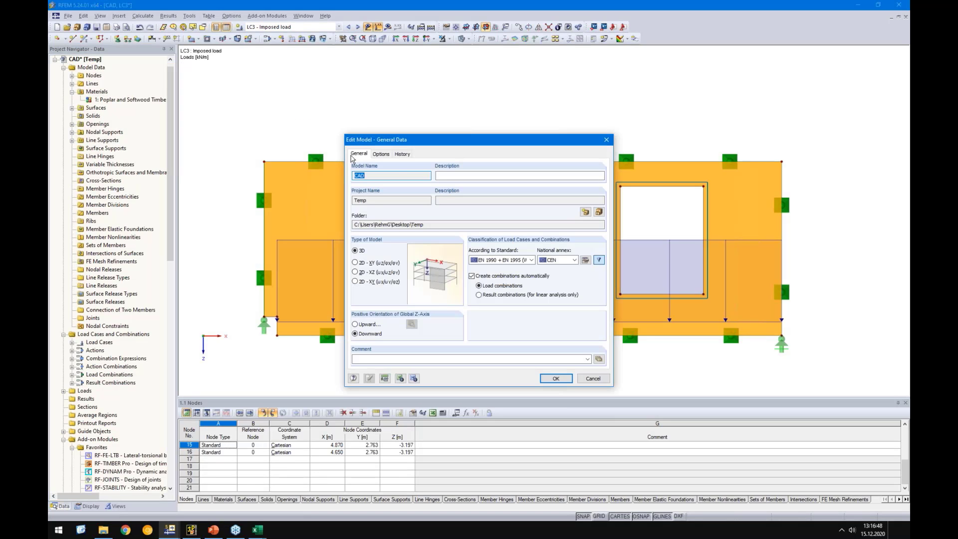
{"action": "left_click", "coordinate": [585, 263]}
{"action": "left_click", "coordinate": [584, 261]}
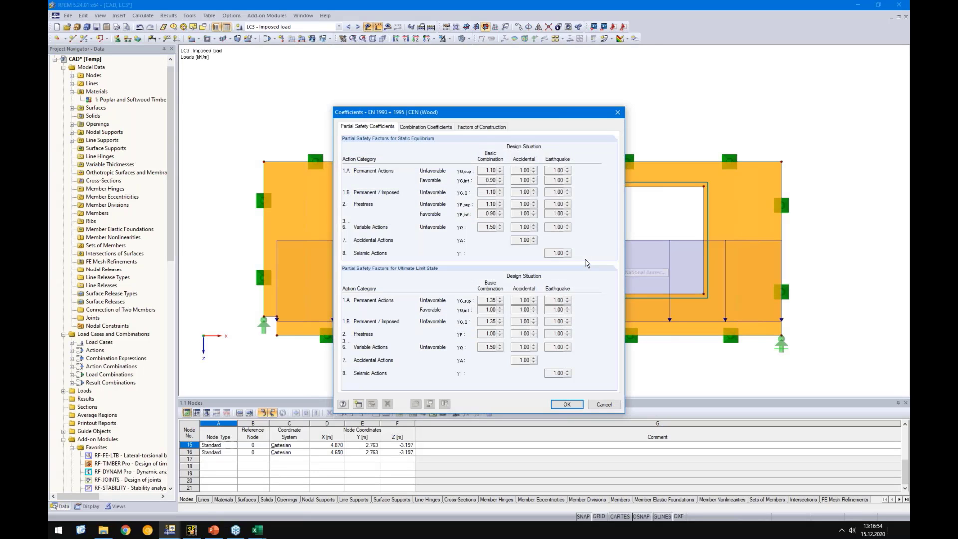
{"action": "left_click", "coordinate": [468, 127]}
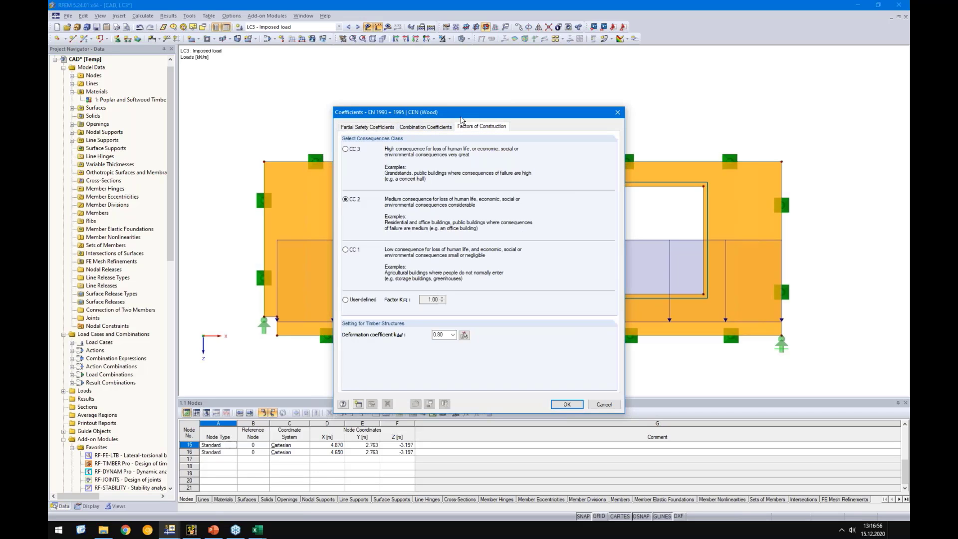
{"action": "left_click_drag", "start_coordinate": [460, 116], "coordinate": [502, 108]}
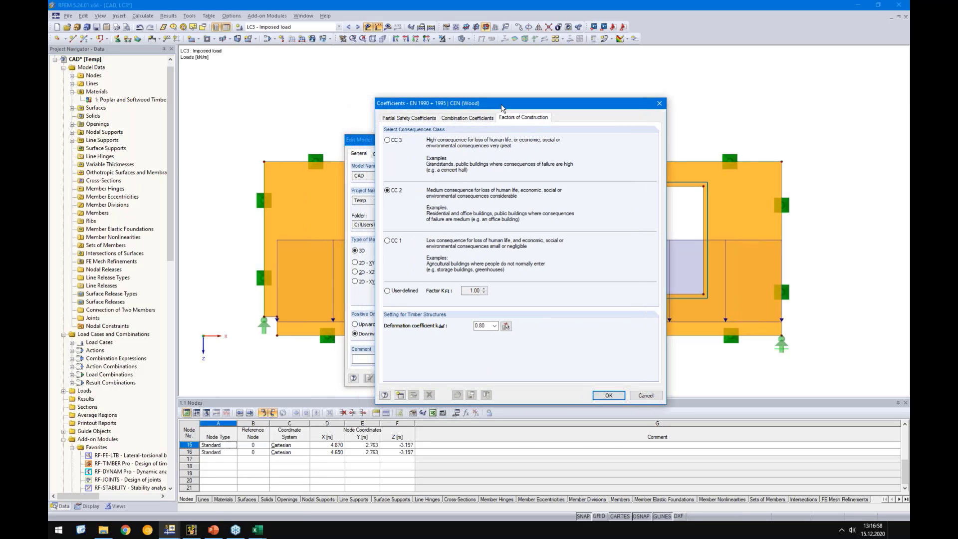
{"action": "left_click", "coordinate": [494, 325]}
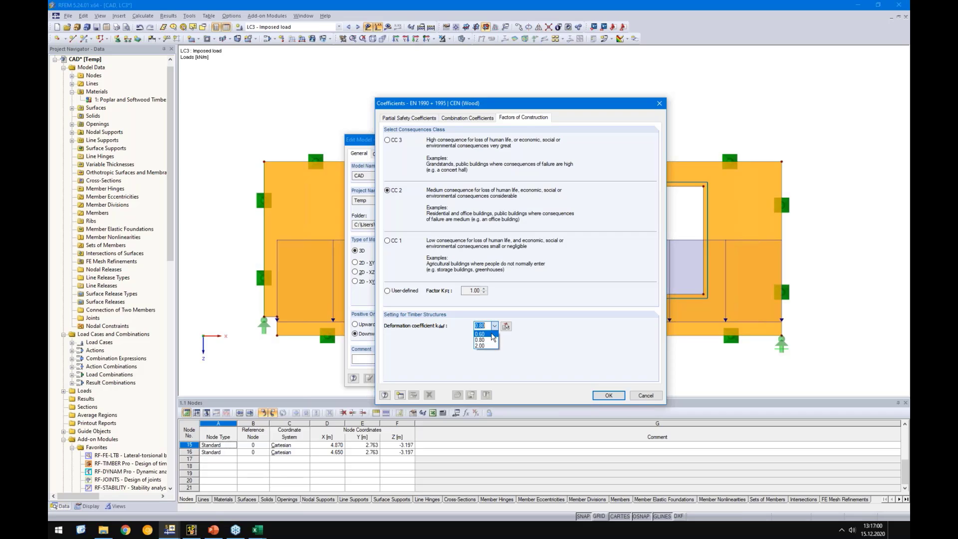
{"action": "left_click", "coordinate": [493, 337]}
{"action": "left_click", "coordinate": [605, 395]}
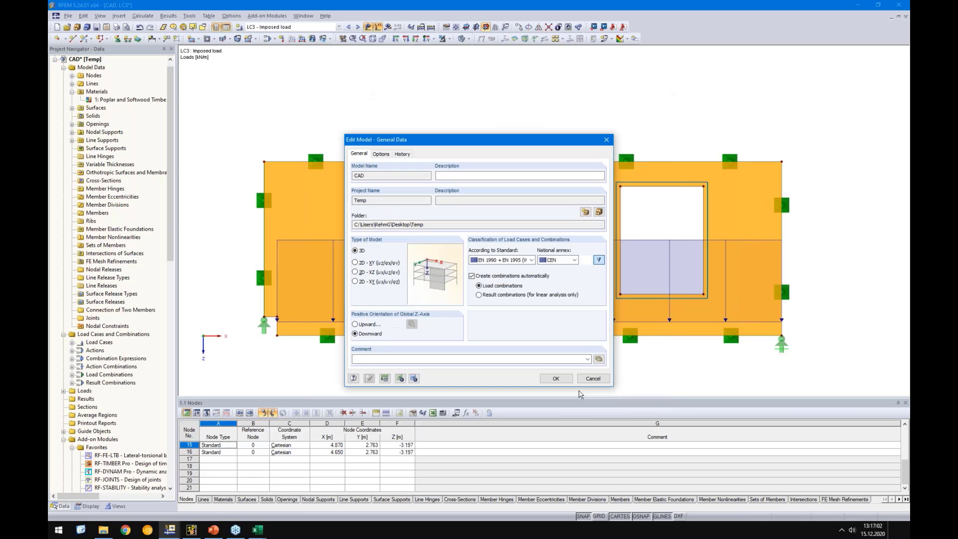
{"action": "left_click", "coordinate": [557, 380]}
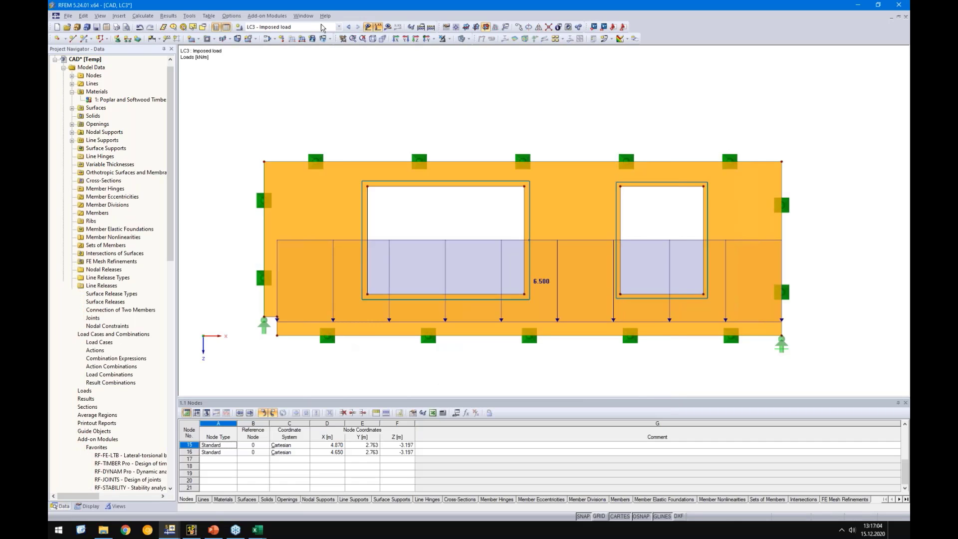
Step: Check the factors of the automatically generated load combinations, especially the quasi-permanent ones CO11 to CO15
{"action": "left_click", "coordinate": [322, 28]}
{"action": "left_click", "coordinate": [324, 27]}
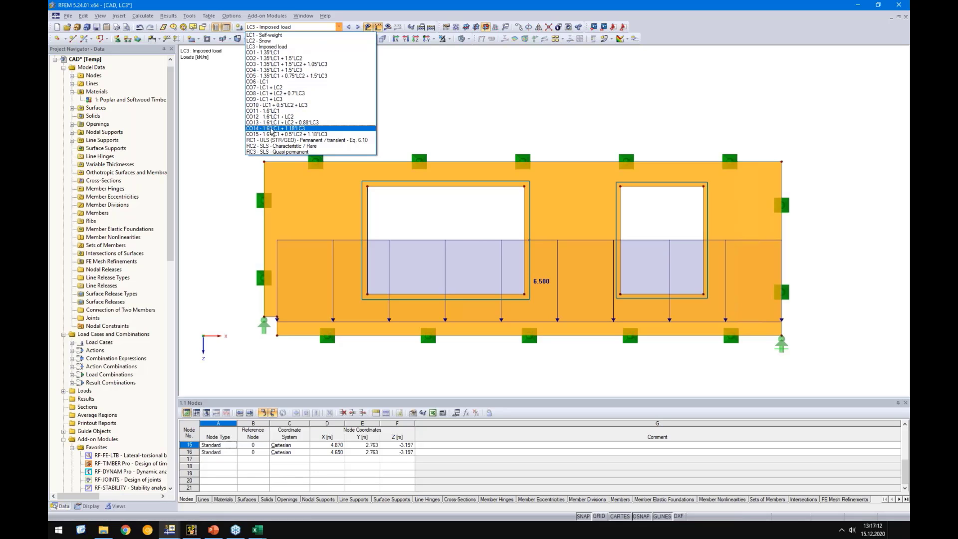
{"action": "left_click", "coordinate": [434, 110]}
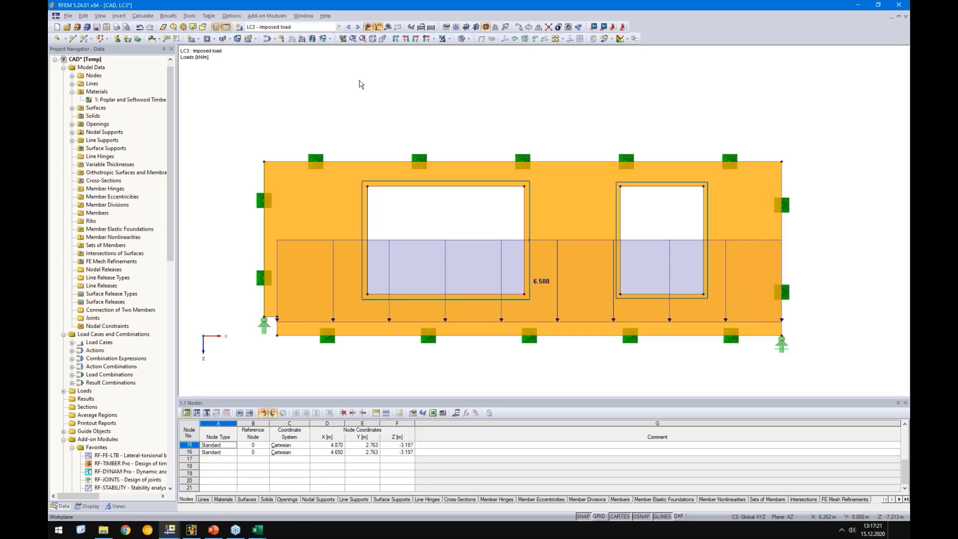
Step: Generate the FE mesh of the wall and hide the loads in the model view
{"action": "left_click", "coordinate": [143, 15]}
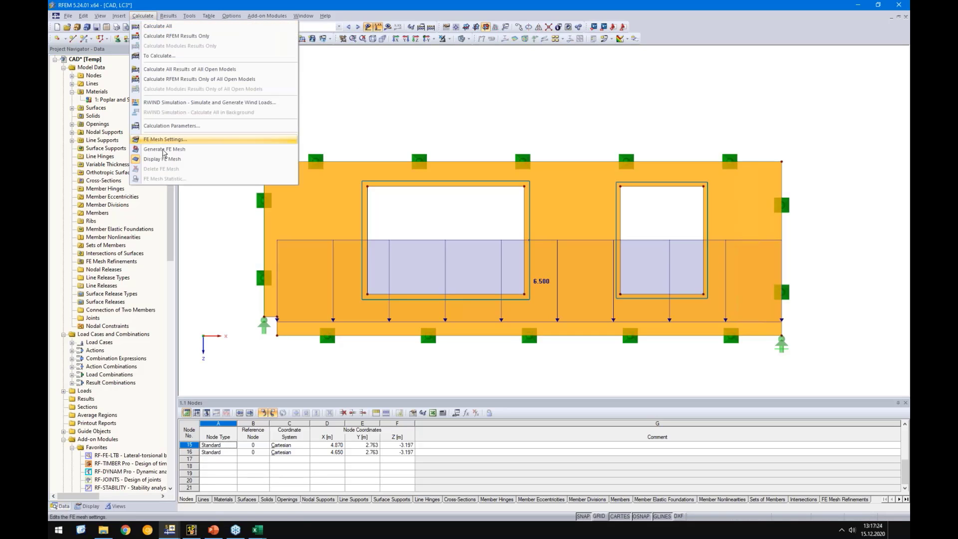
{"action": "left_click", "coordinate": [165, 149]}
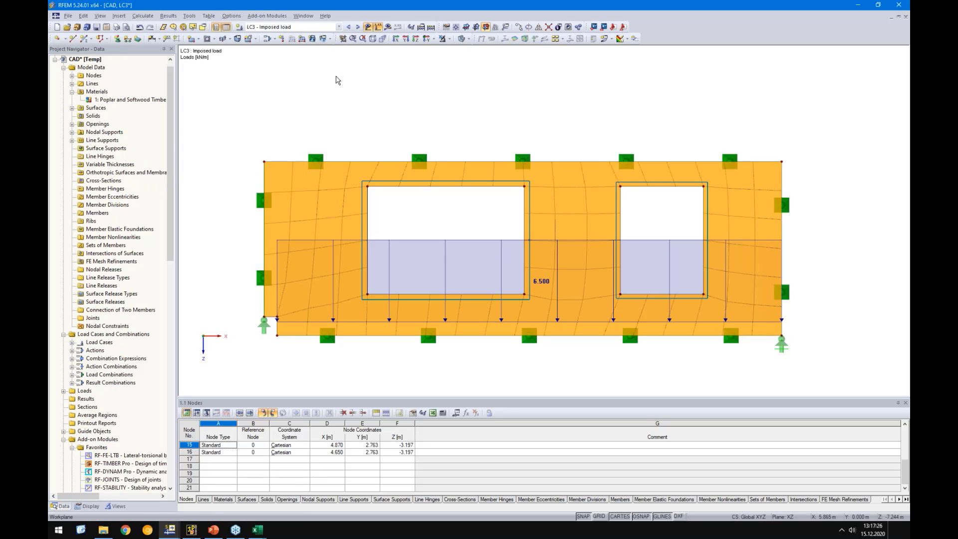
{"action": "left_click", "coordinate": [378, 26]}
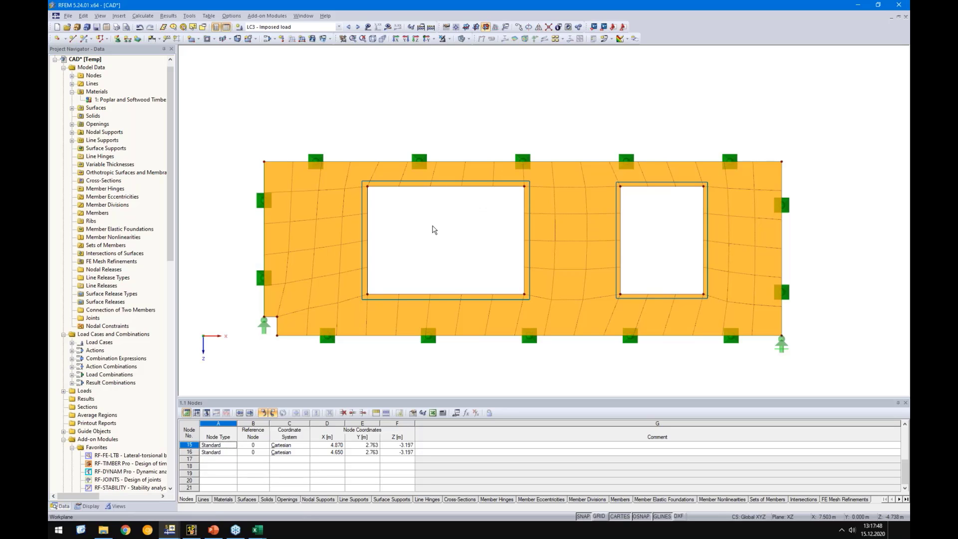
{"action": "scroll", "coordinate": [392, 188], "scroll_direction": "up", "scroll_amount": 2}
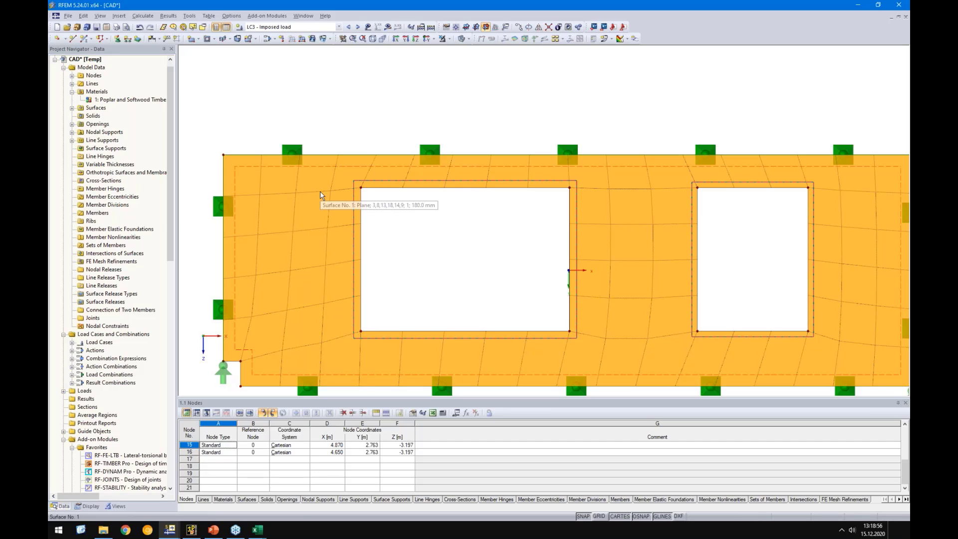
Step: Set the target length of finite elements to 0.100 m and regenerate the FE mesh
{"action": "left_click", "coordinate": [143, 16]}
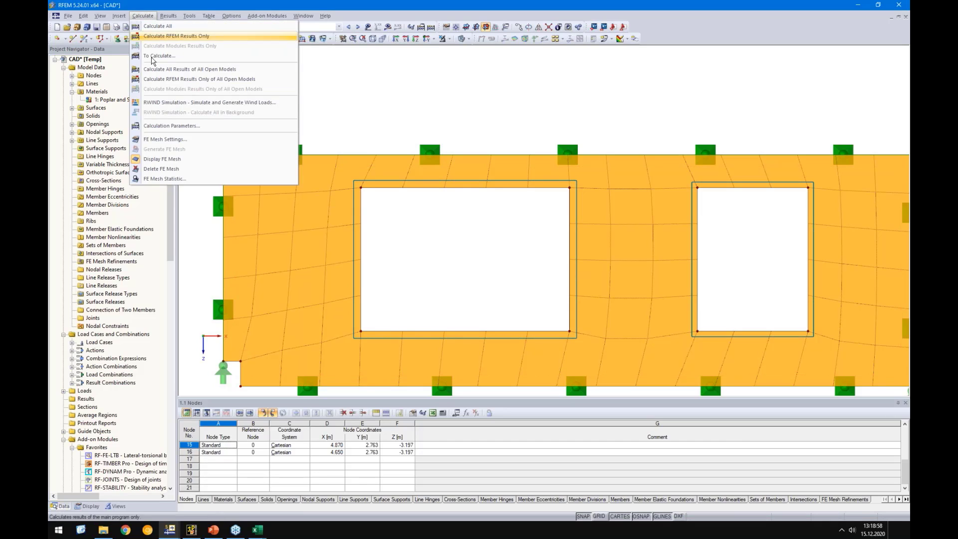
{"action": "left_click", "coordinate": [163, 139]}
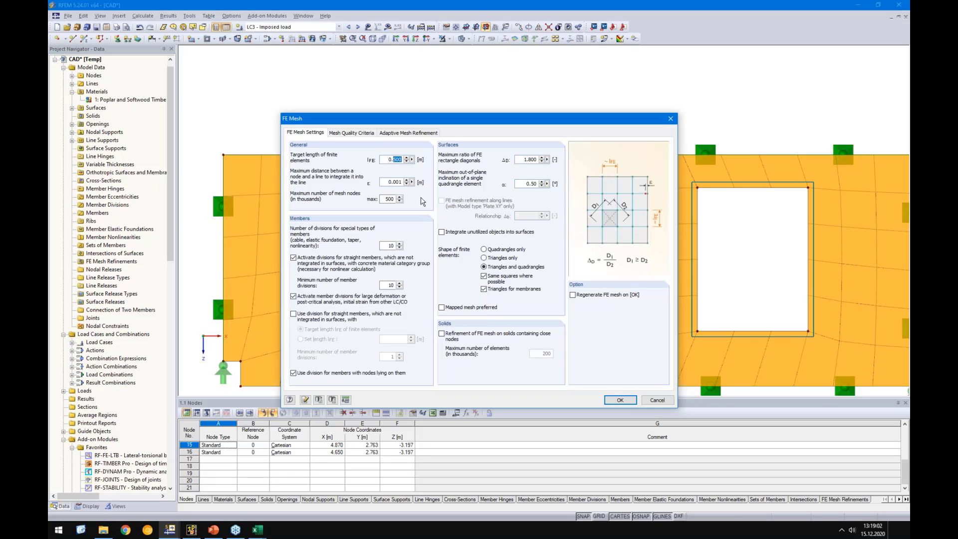
{"action": "type", "text": "100"}
{"action": "left_click", "coordinate": [573, 295]}
{"action": "left_click", "coordinate": [620, 399]}
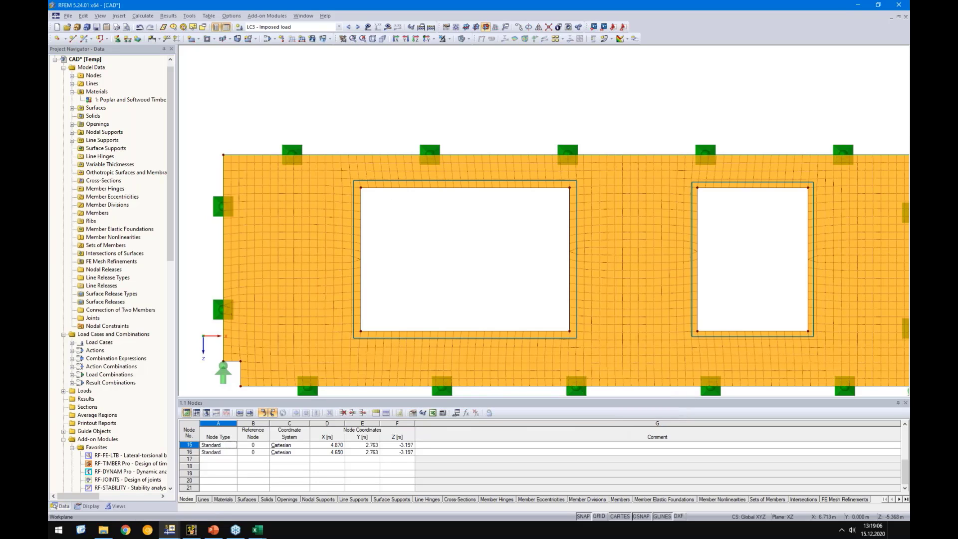
{"action": "scroll", "coordinate": [466, 195], "scroll_direction": "down", "scroll_amount": 1}
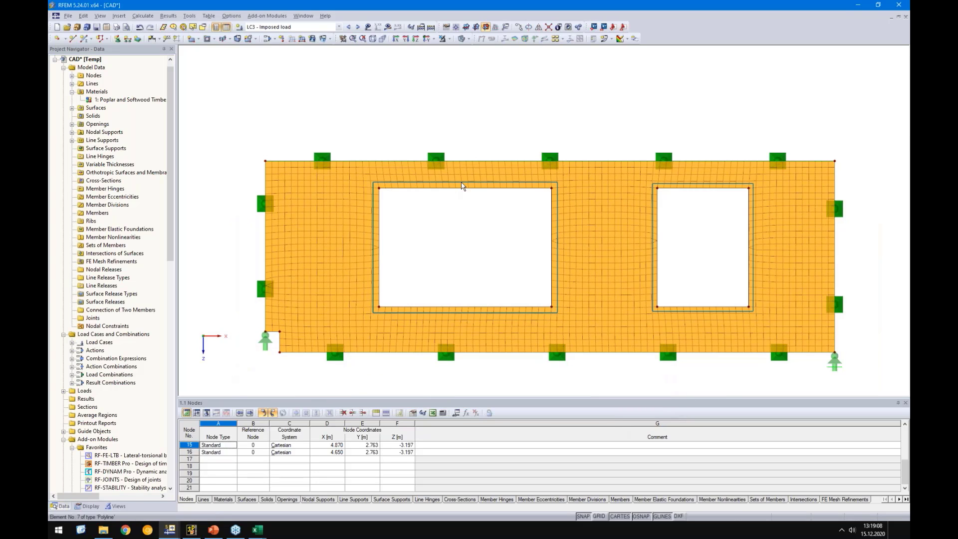
Step: Re-enter the target length of finite elements in the FE mesh settings and regenerate the wall's mesh
{"action": "left_click", "coordinate": [380, 250]}
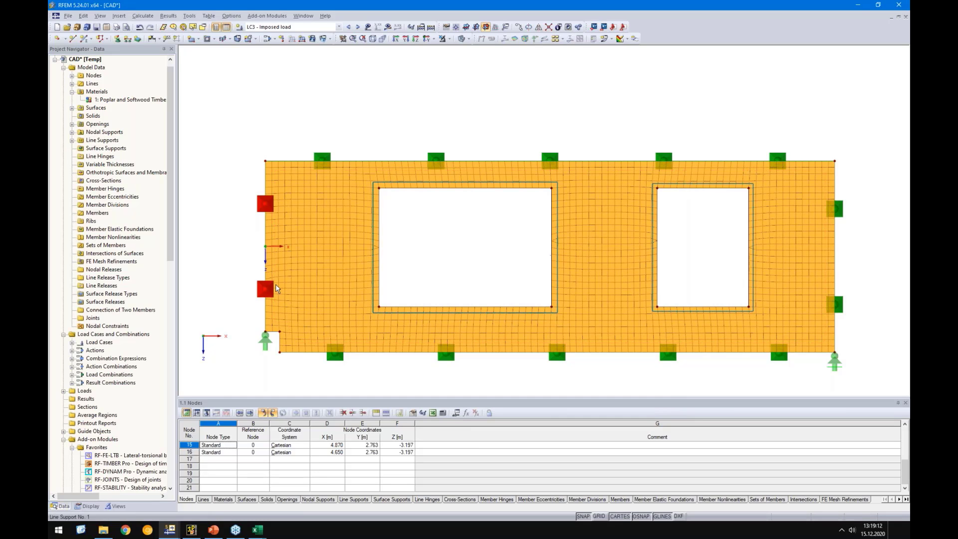
{"action": "scroll", "coordinate": [406, 229], "scroll_direction": "up", "scroll_amount": 2}
{"action": "scroll", "coordinate": [389, 241], "scroll_direction": "down", "scroll_amount": 1}
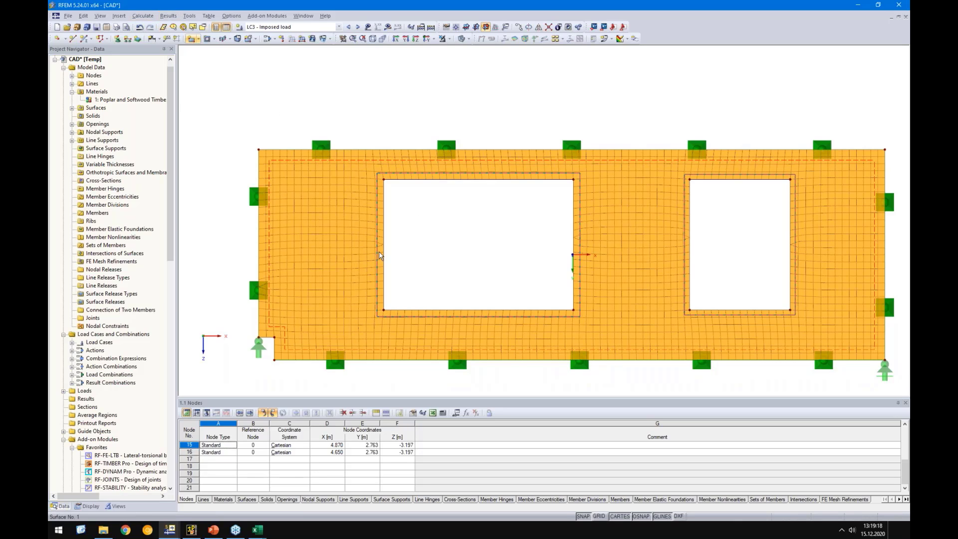
{"action": "left_click", "coordinate": [143, 16]}
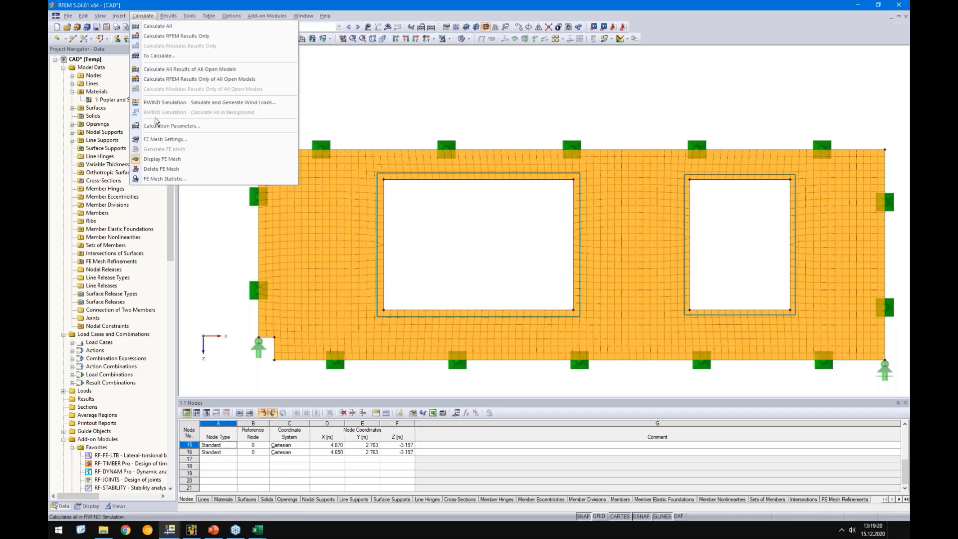
{"action": "left_click", "coordinate": [172, 139]}
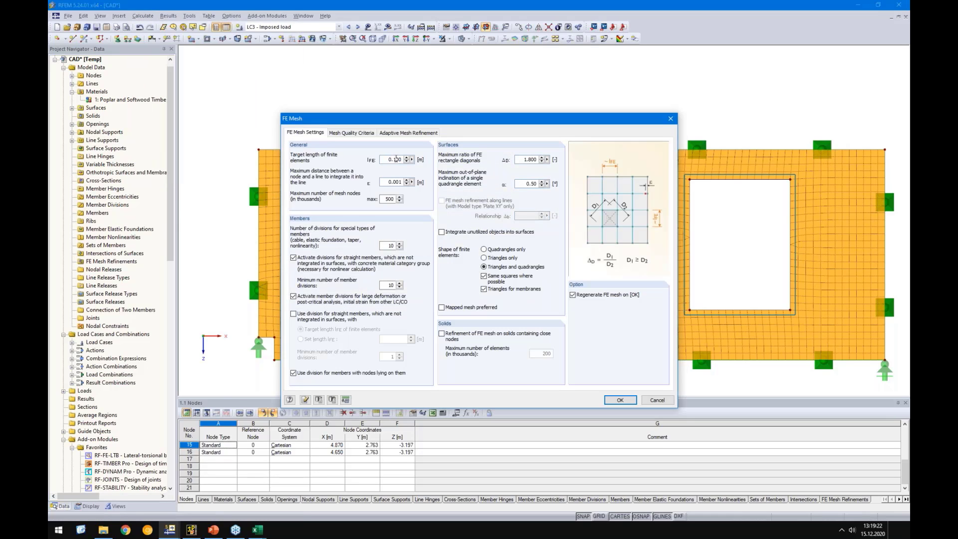
{"action": "type", "text": "1"}
{"action": "left_click", "coordinate": [619, 399]}
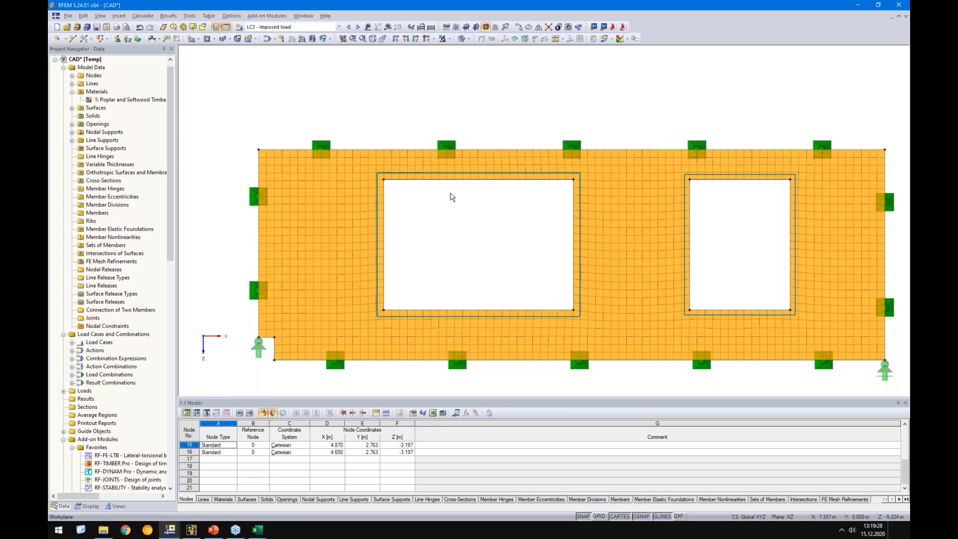
{"action": "scroll", "coordinate": [446, 206], "scroll_direction": "down", "scroll_amount": 1}
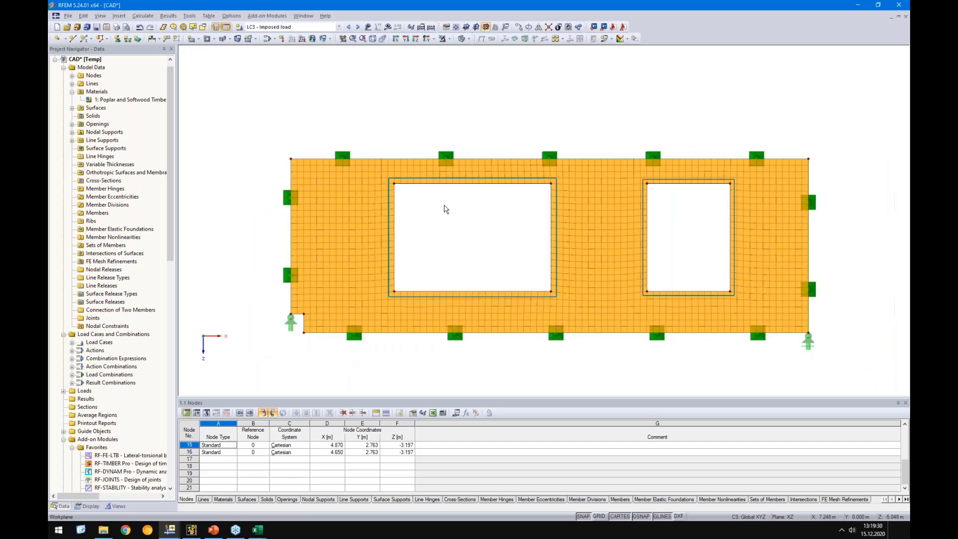
Step: Try to calculate the results of load case LC3 - Imposed load
{"action": "left_click", "coordinate": [387, 26]}
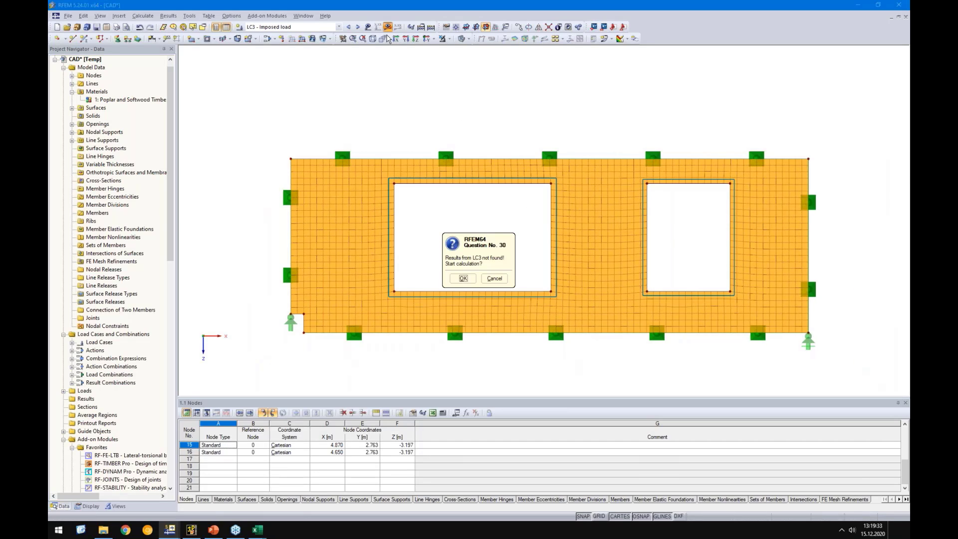
{"action": "left_click", "coordinate": [467, 278]}
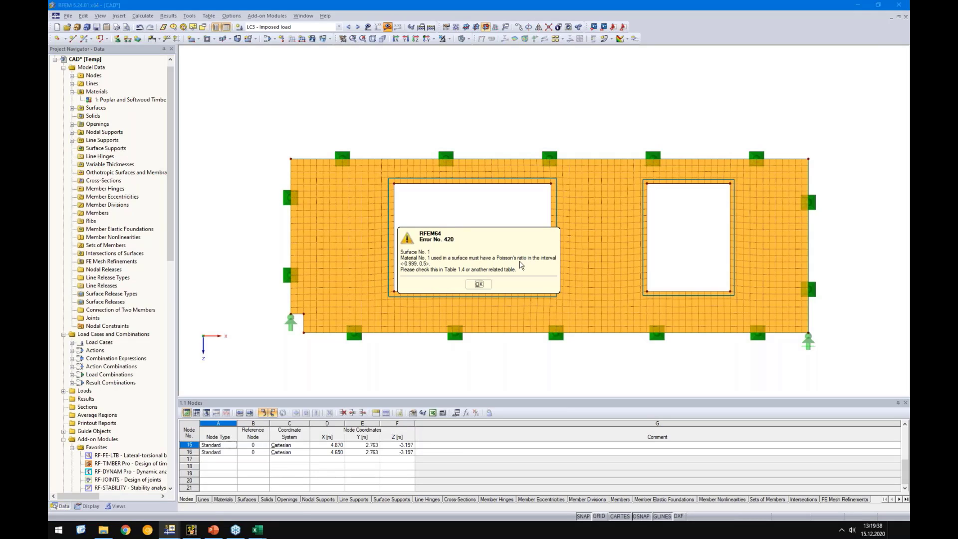
{"action": "left_click", "coordinate": [478, 284]}
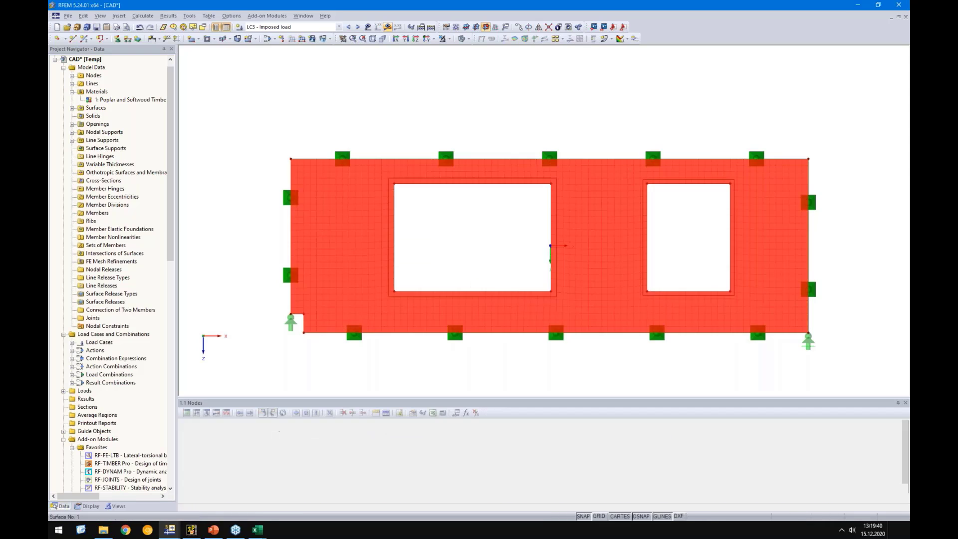
Step: Check the constants and available material models of the wall's Poplar and Softwood Timber C22 material without changing them
{"action": "double_click", "coordinate": [119, 101]}
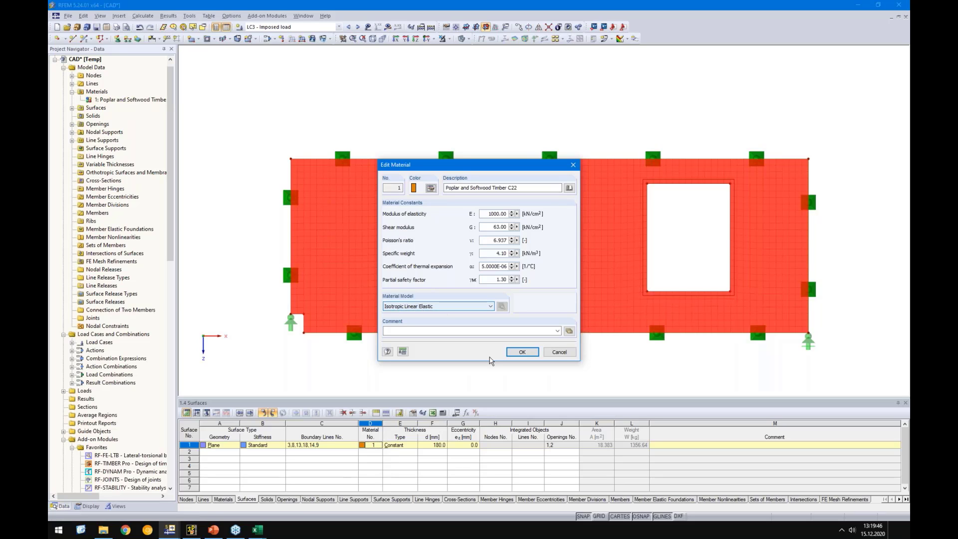
{"action": "left_click", "coordinate": [449, 306]}
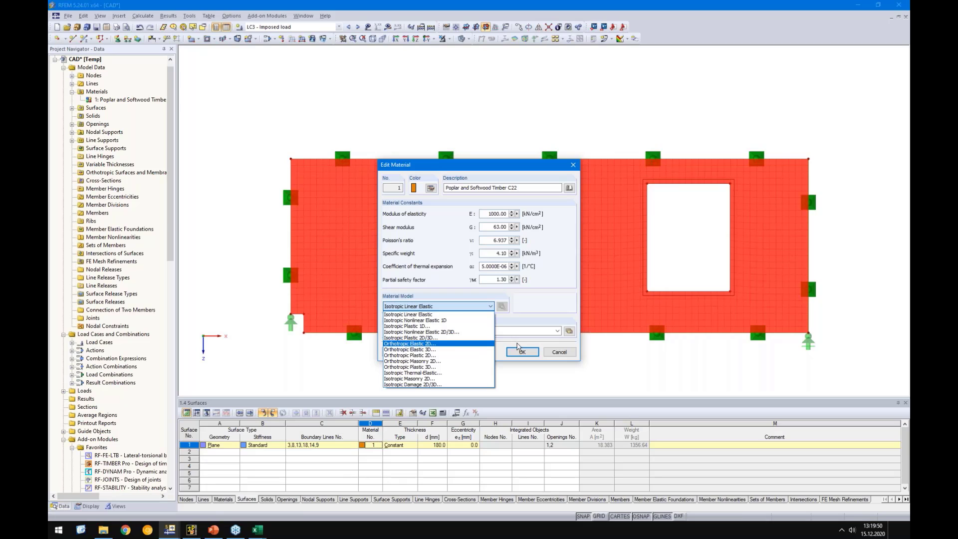
{"action": "left_click", "coordinate": [554, 353]}
{"action": "left_click", "coordinate": [558, 352]}
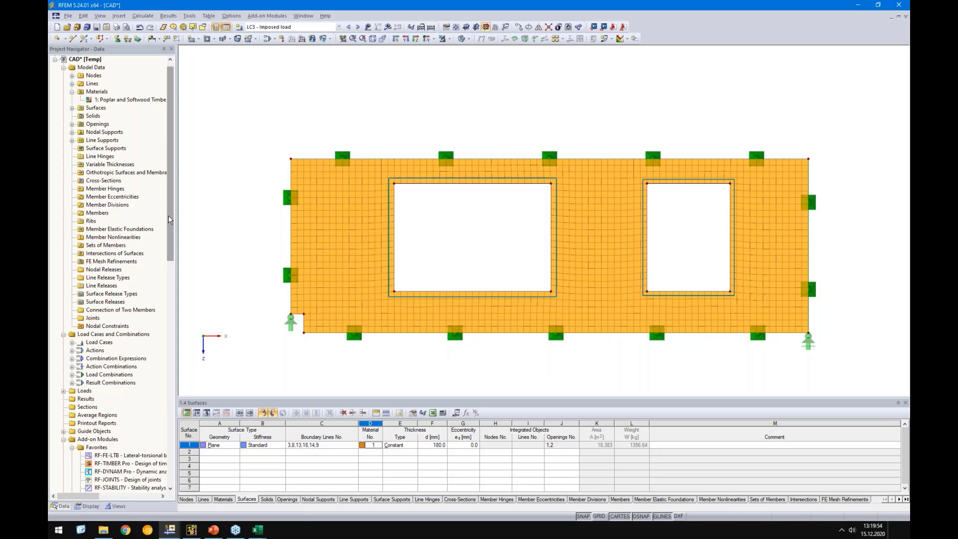
Step: Open the RF-LAMINATE add-on module and set surface 1 for design according to EN 1995-1-1:2004-11
{"action": "left_click_drag", "start_coordinate": [170, 222], "coordinate": [170, 276]}
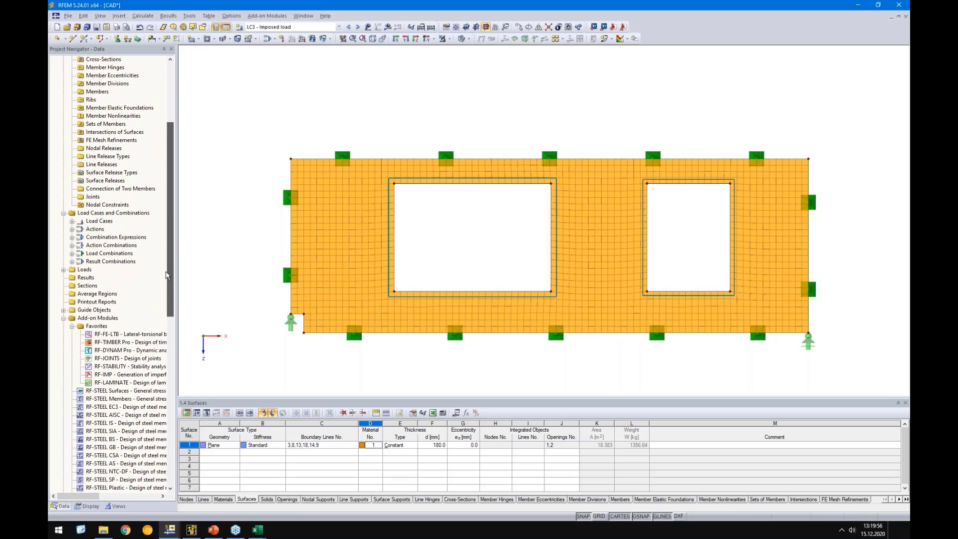
{"action": "double_click", "coordinate": [122, 383]}
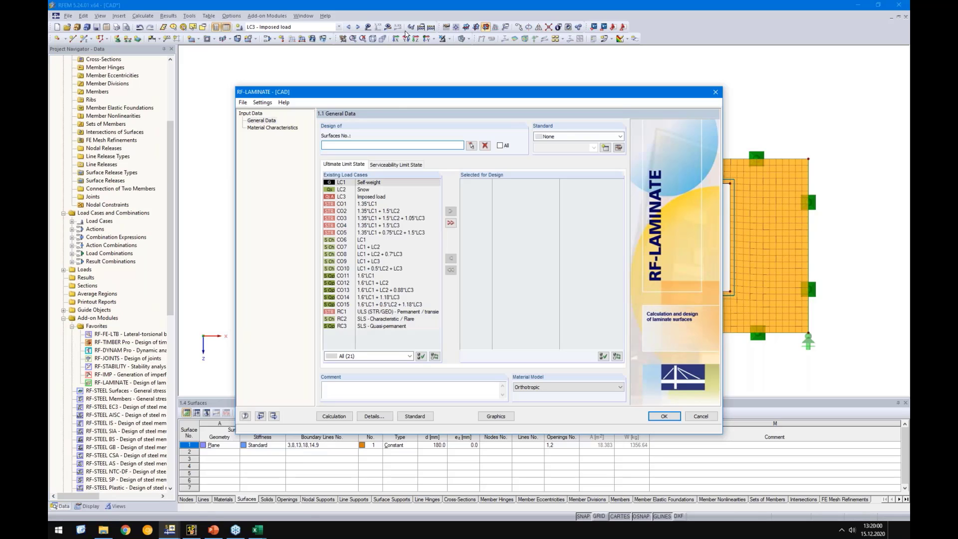
{"action": "left_click_drag", "start_coordinate": [382, 93], "coordinate": [397, 106]}
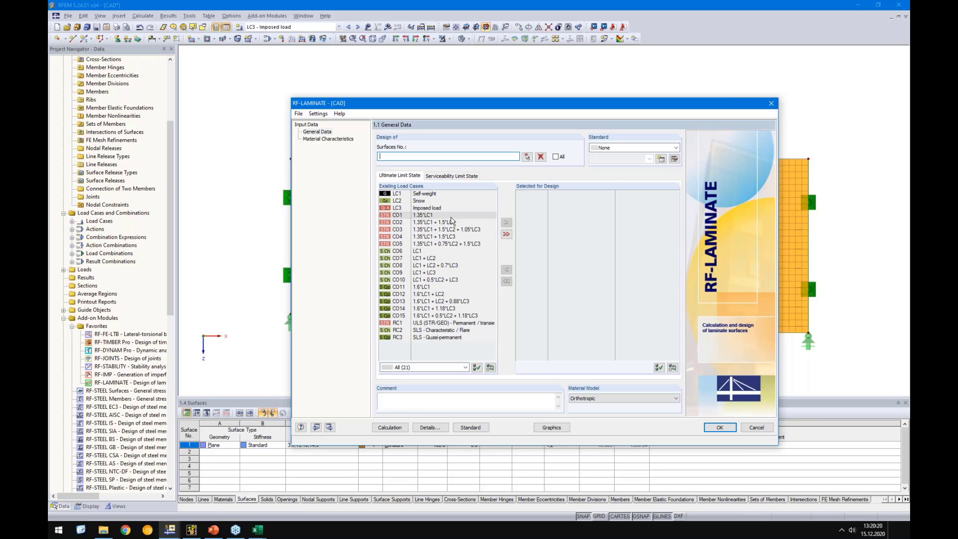
{"action": "left_click", "coordinate": [600, 148]}
{"action": "left_click", "coordinate": [611, 171]}
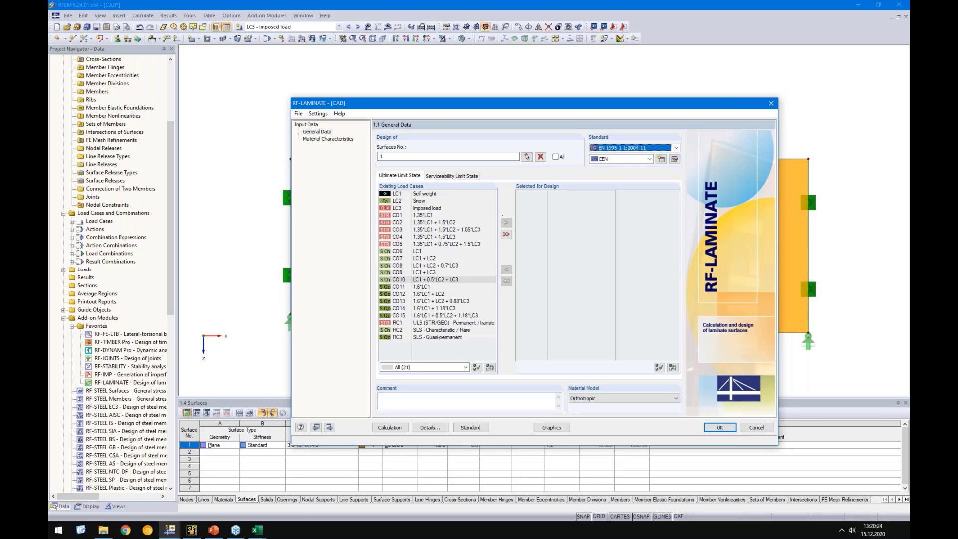
Step: Select load combinations CO1 to CO5 for the ultimate limit state design and assign material Composition 1 to surface 1
{"action": "left_click", "coordinate": [422, 215]}
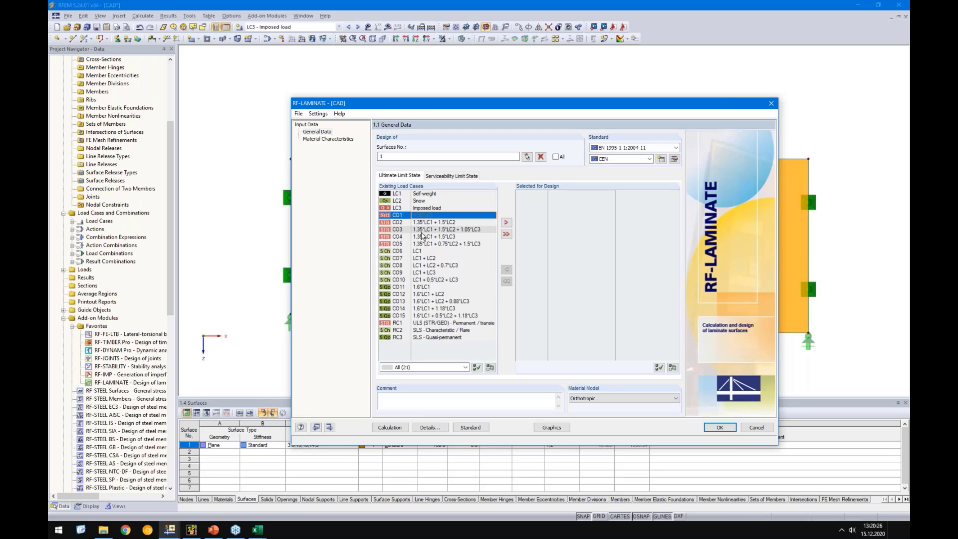
{"action": "left_click", "coordinate": [421, 243], "text": "shift"}
{"action": "left_click", "coordinate": [506, 222]}
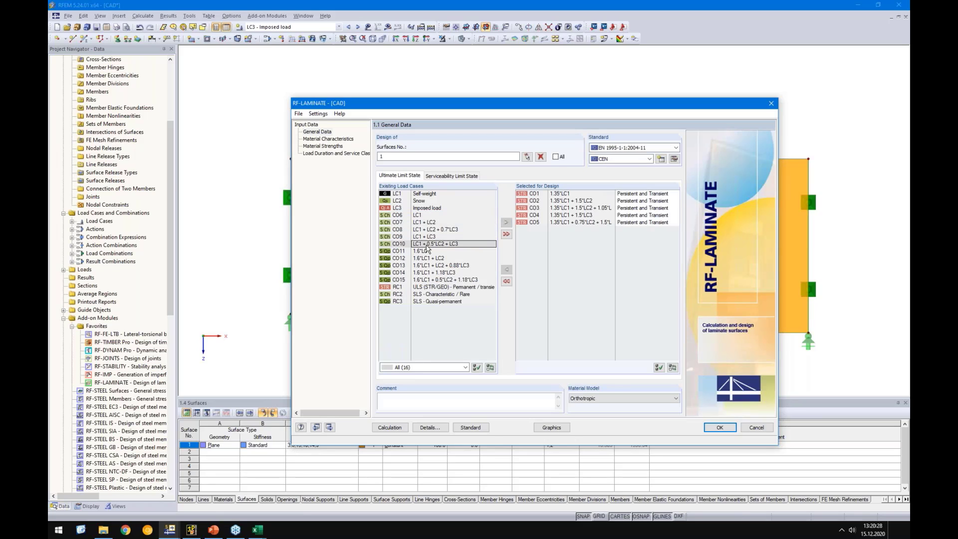
{"action": "left_click", "coordinate": [329, 140]}
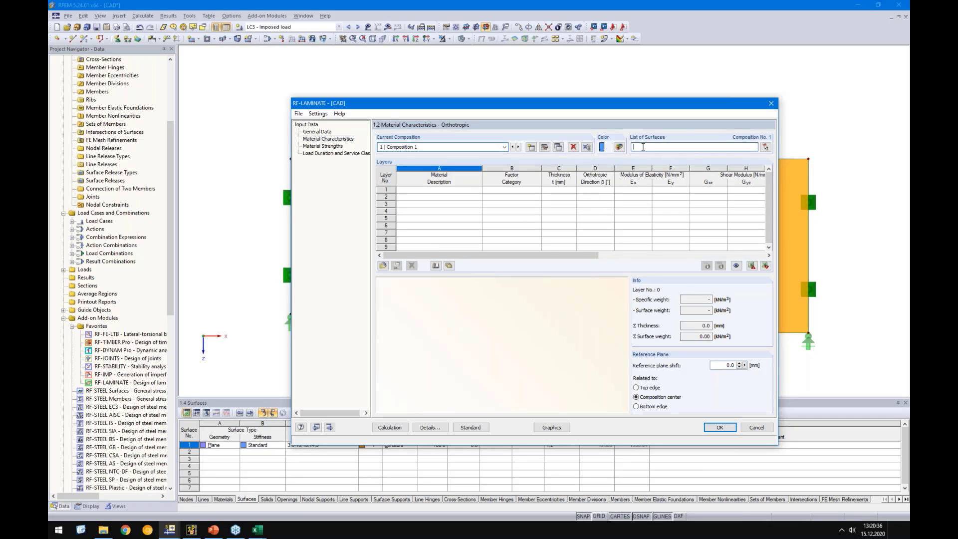
{"action": "left_click", "coordinate": [525, 214]}
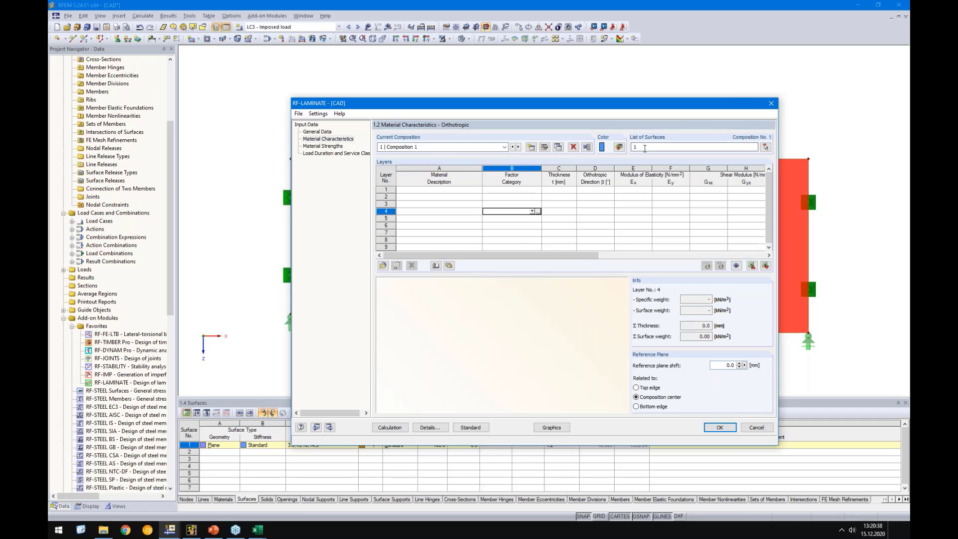
Step: Look through the CLT producers in the layer library and close it without importing any layers
{"action": "left_click", "coordinate": [448, 265]}
{"action": "left_click", "coordinate": [454, 221]}
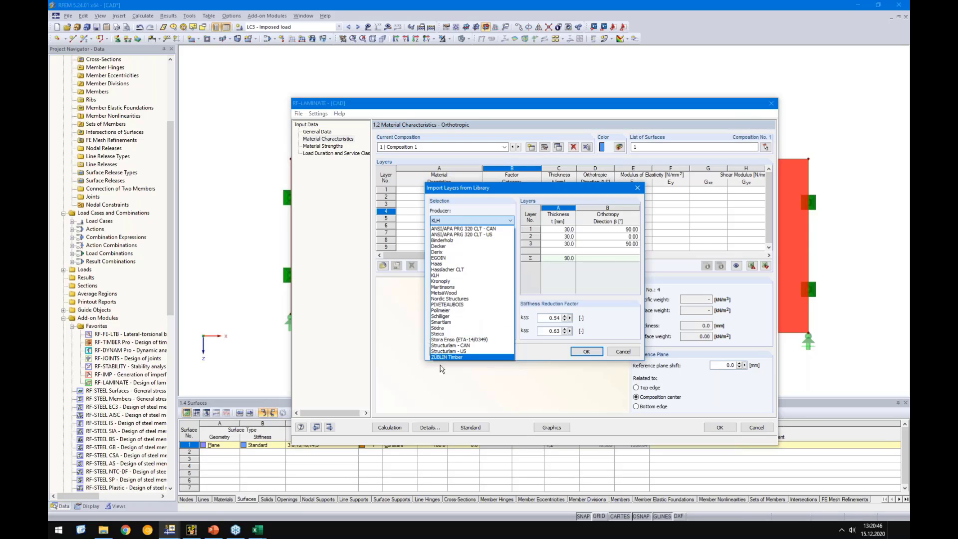
{"action": "left_click", "coordinate": [460, 218]}
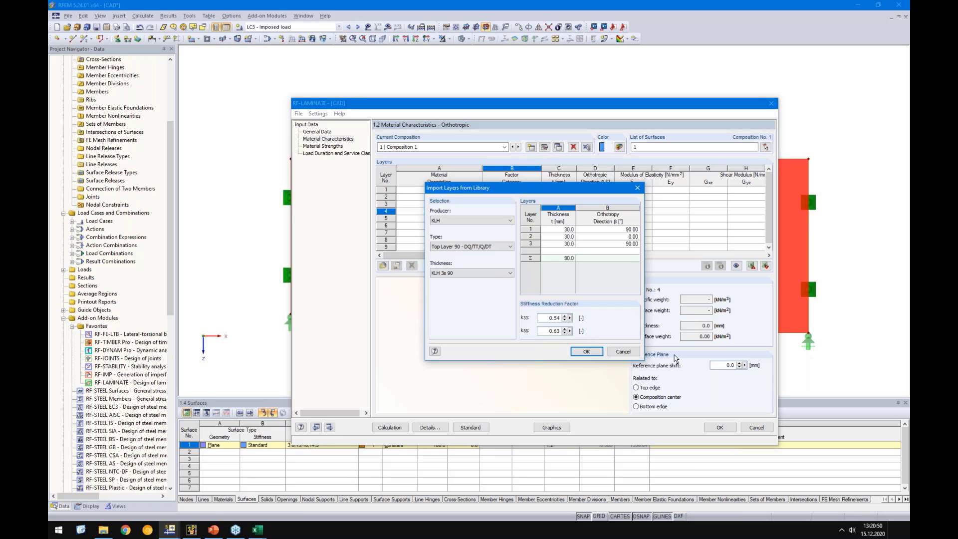
{"action": "left_click", "coordinate": [639, 352]}
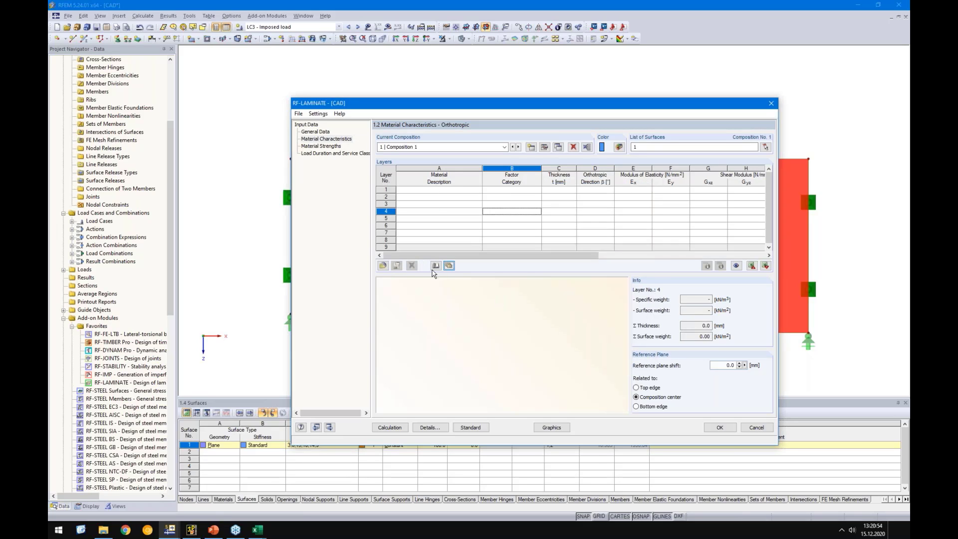
Step: Assign Poplar and Softwood Timber C24 from EN 338:2016-04 to layer 1, filtering the material library to EN softwood timber
{"action": "left_click", "coordinate": [471, 189]}
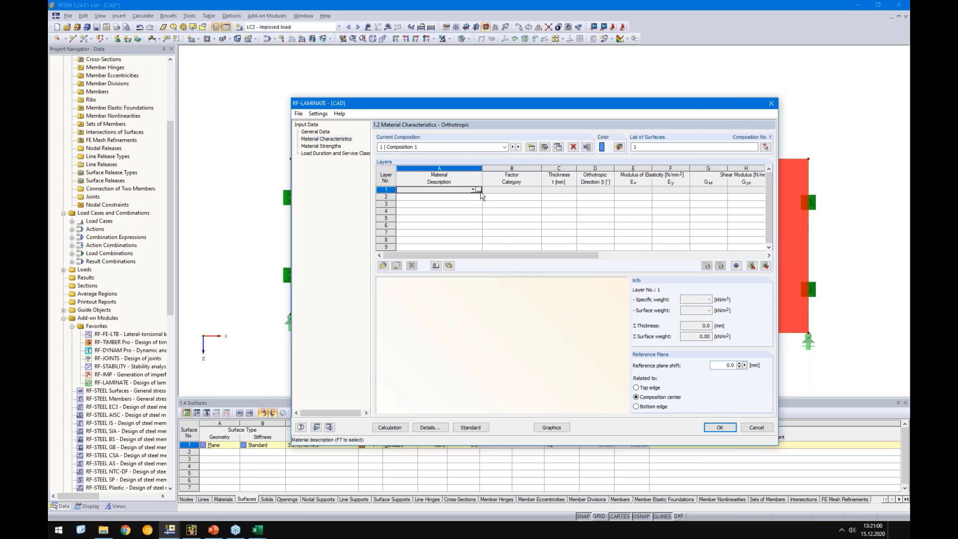
{"action": "left_click", "coordinate": [477, 190]}
{"action": "left_click", "coordinate": [422, 120]}
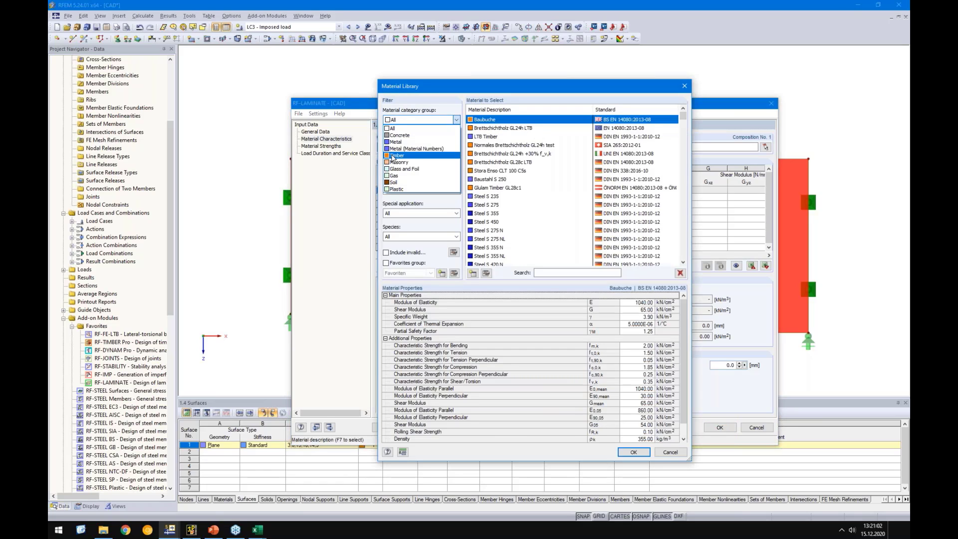
{"action": "left_click", "coordinate": [393, 155]}
{"action": "left_click", "coordinate": [401, 144]}
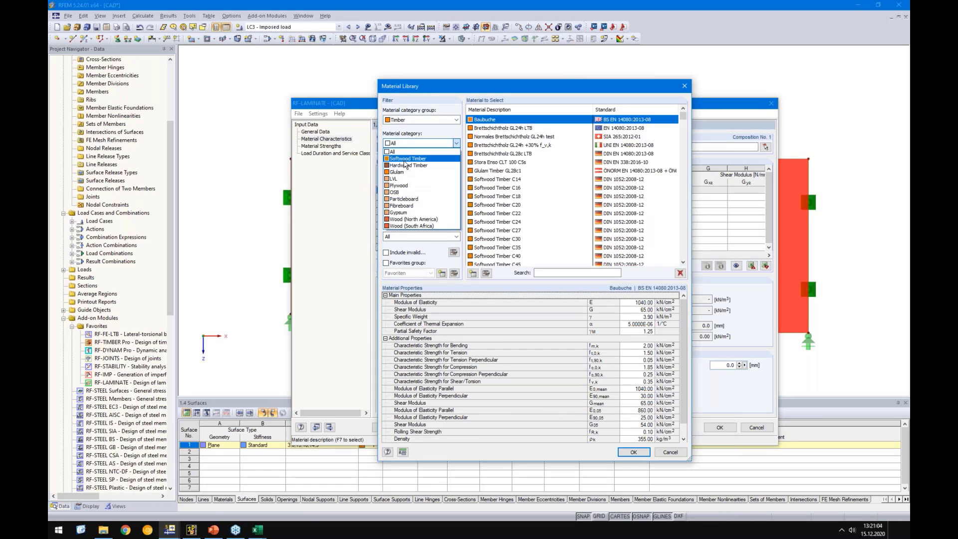
{"action": "left_click", "coordinate": [404, 159]}
{"action": "left_click", "coordinate": [421, 166]}
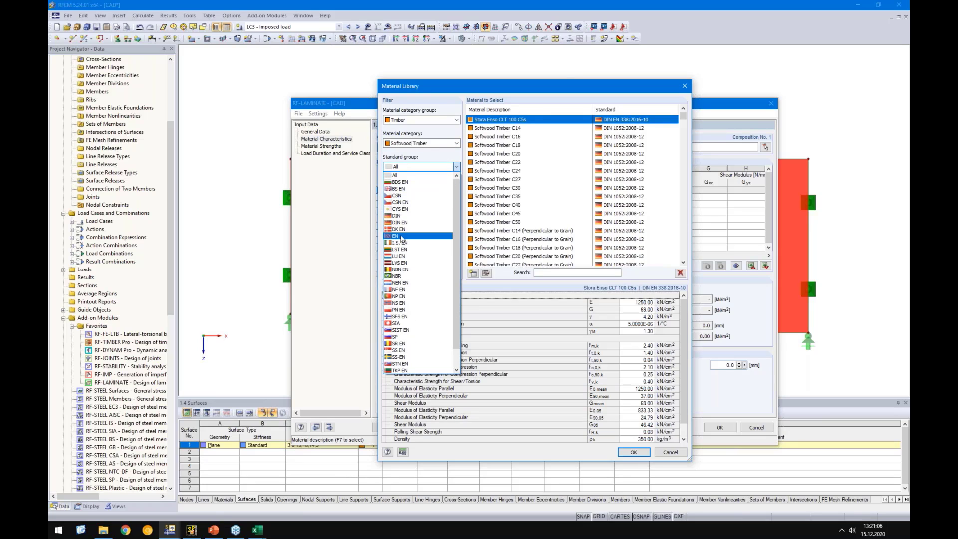
{"action": "left_click", "coordinate": [402, 237]}
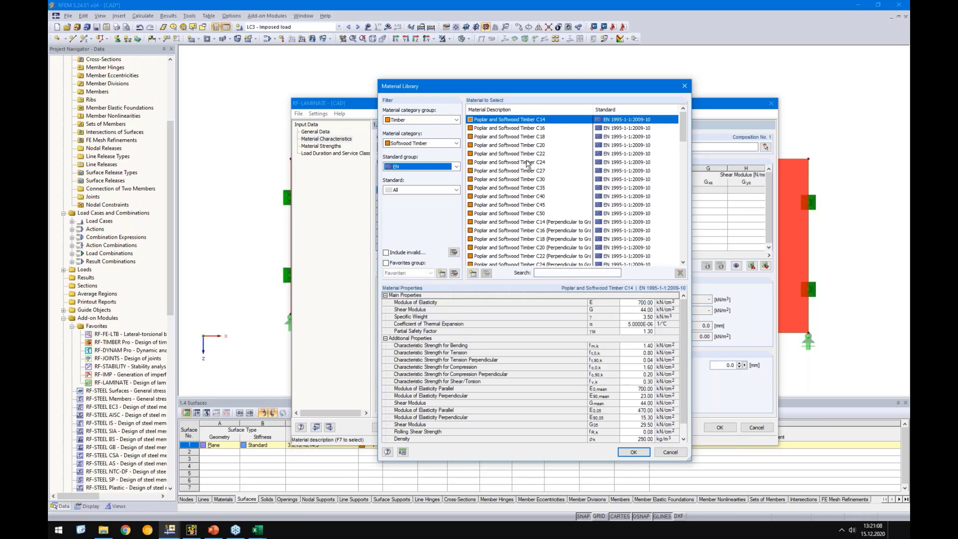
{"action": "left_click", "coordinate": [455, 189]}
{"action": "left_click", "coordinate": [434, 206]}
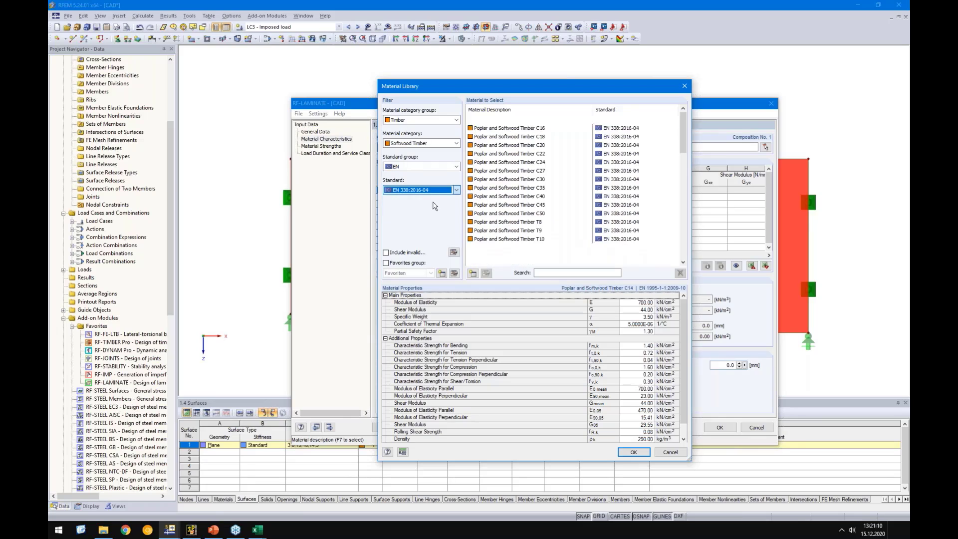
{"action": "left_click", "coordinate": [537, 162]}
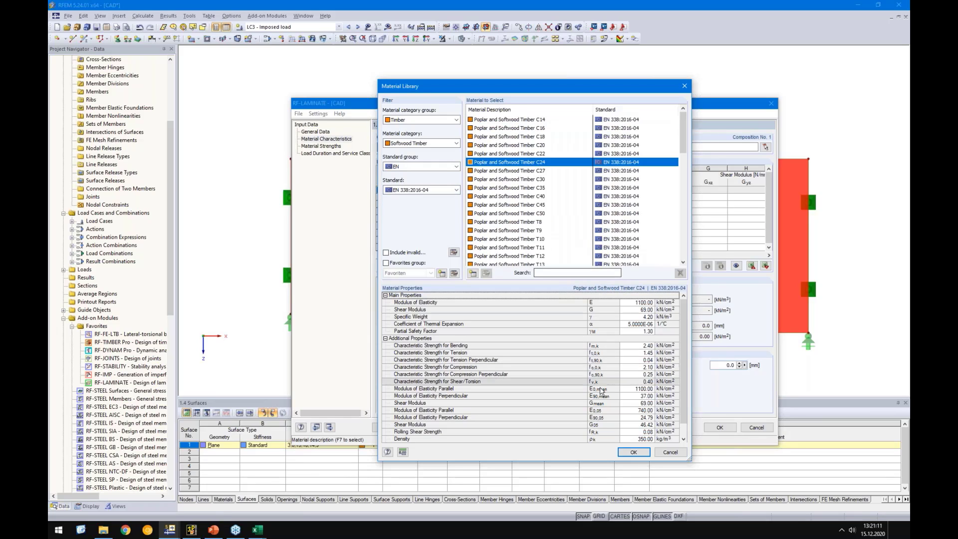
{"action": "left_click", "coordinate": [633, 452]}
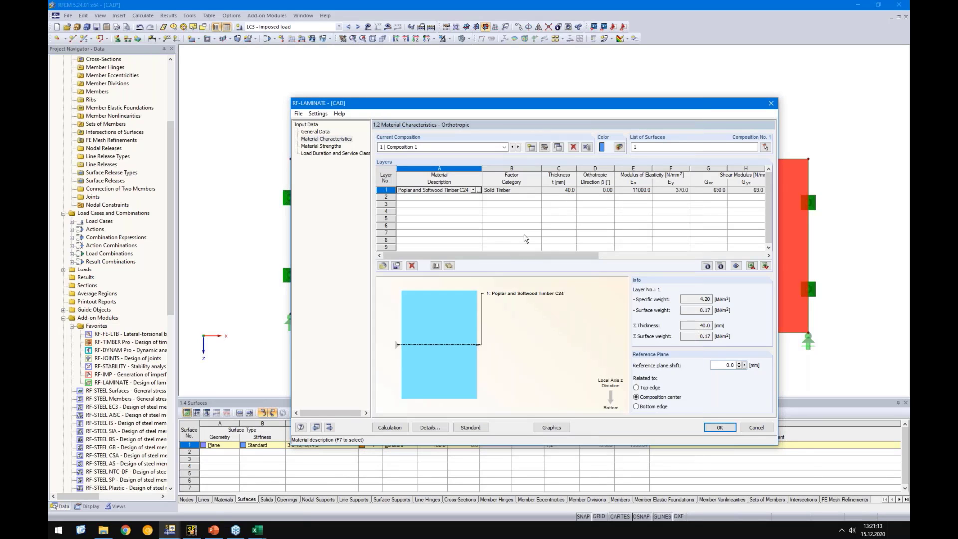
Step: Set the factor category of layer 1 to Cross Laminated Timber
{"action": "left_click", "coordinate": [522, 190]}
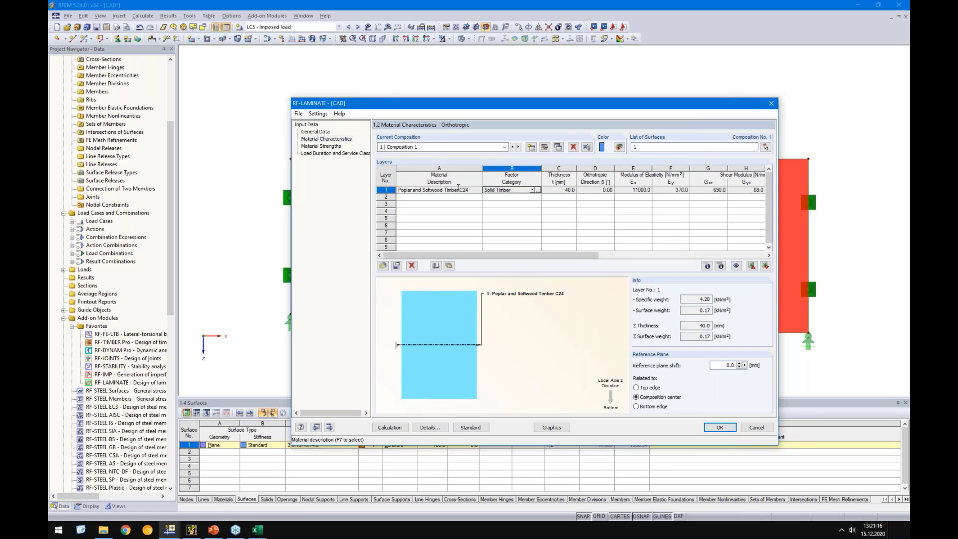
{"action": "left_click", "coordinate": [533, 190]}
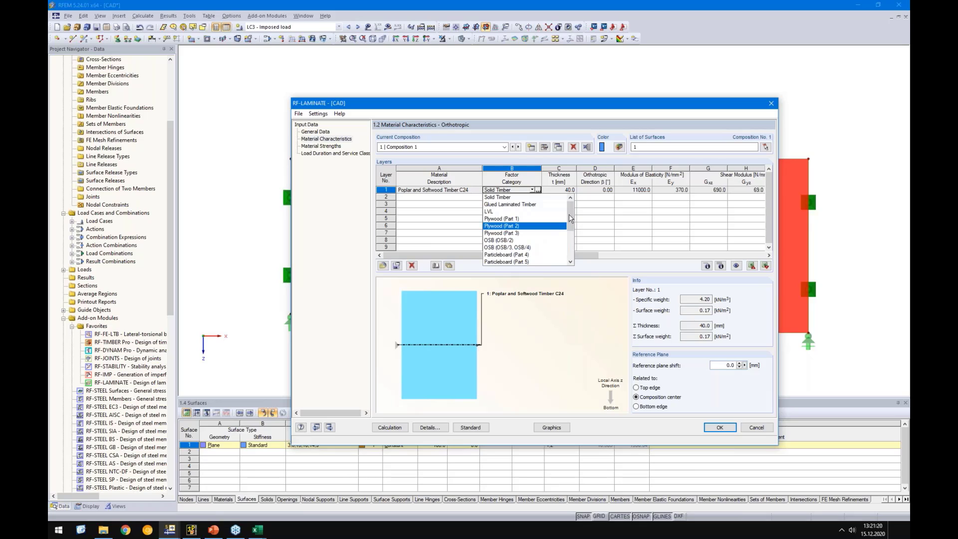
{"action": "left_click_drag", "start_coordinate": [570, 219], "coordinate": [566, 252]}
{"action": "left_click", "coordinate": [548, 262]}
Step: Apply the Cross Laminated Timber category to layer 1 and look through its thickness, stiffness and Poisson's ratio values
{"action": "left_click", "coordinate": [558, 226]}
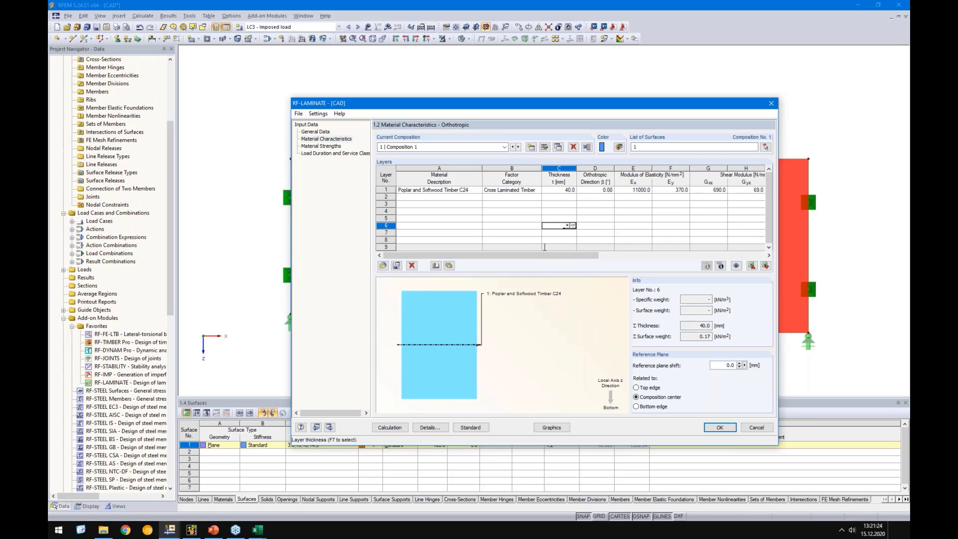
{"action": "left_click", "coordinate": [555, 190]}
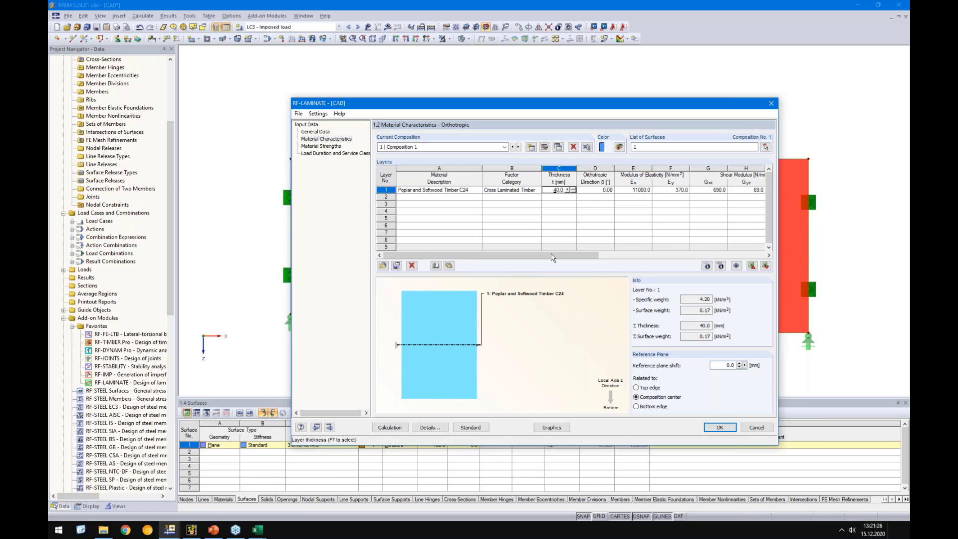
{"action": "left_click_drag", "start_coordinate": [552, 256], "coordinate": [612, 256]}
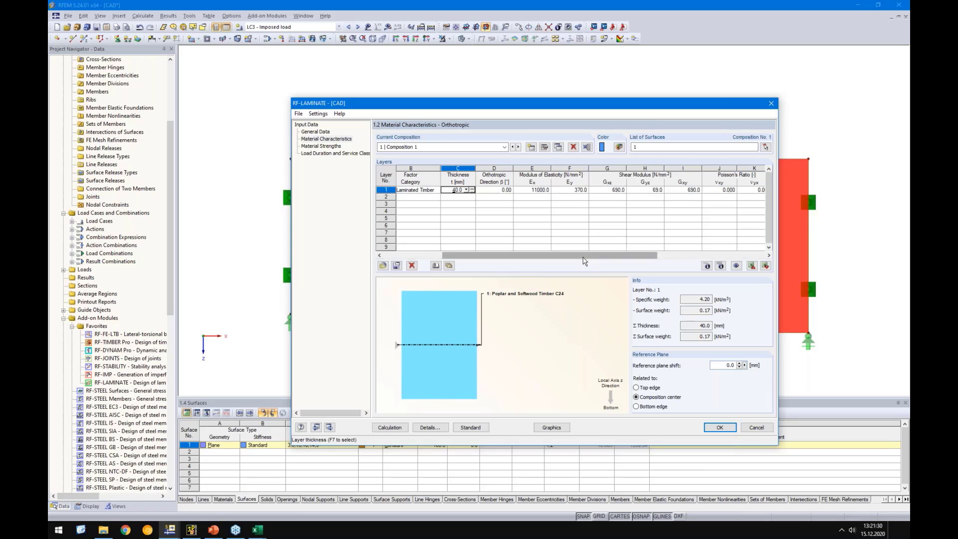
{"action": "left_click_drag", "start_coordinate": [588, 256], "coordinate": [525, 258]}
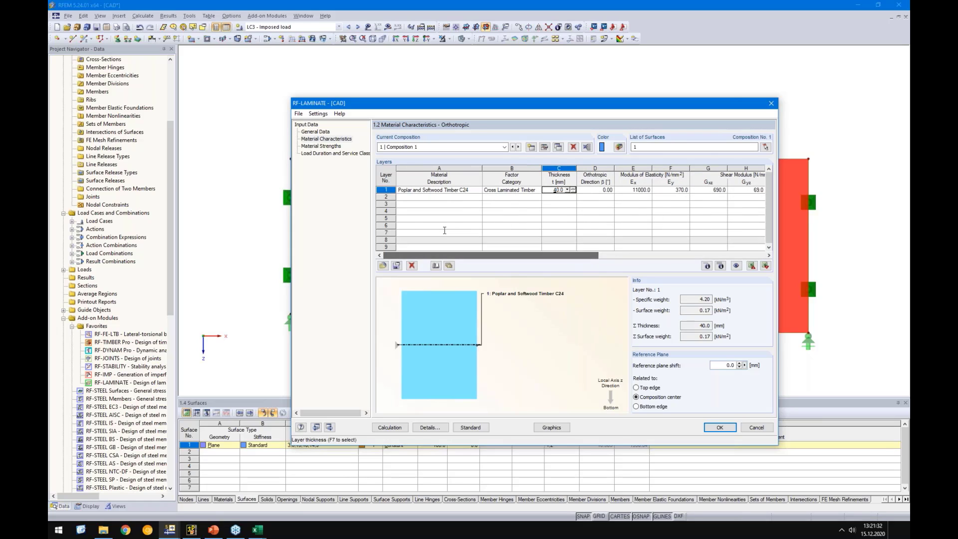
Step: Copy the Poplar and Softwood Timber C24 definition of layer 1 into layers 2 to 5
{"action": "left_click", "coordinate": [427, 197]}
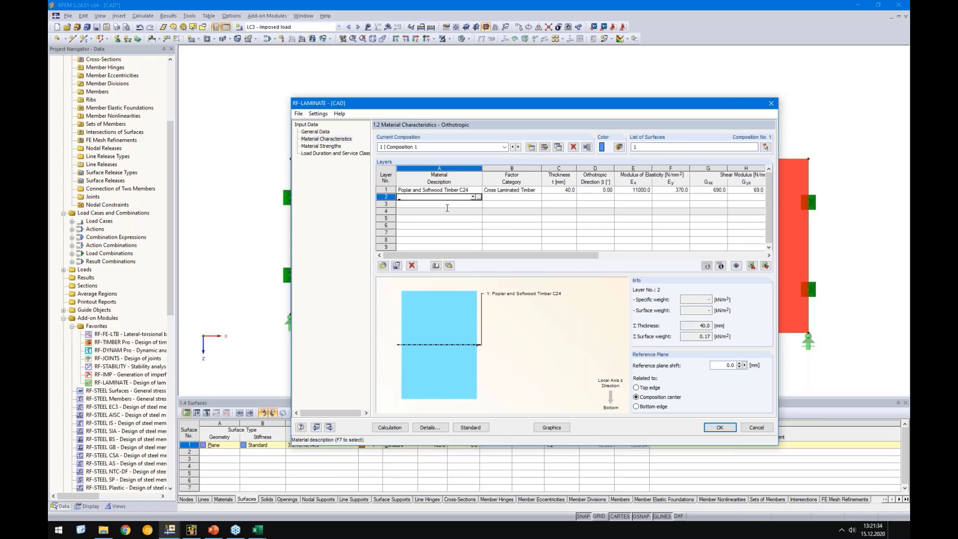
{"action": "key", "text": "F8"}
{"action": "key", "text": "Down"}
{"action": "key", "text": "F8"}
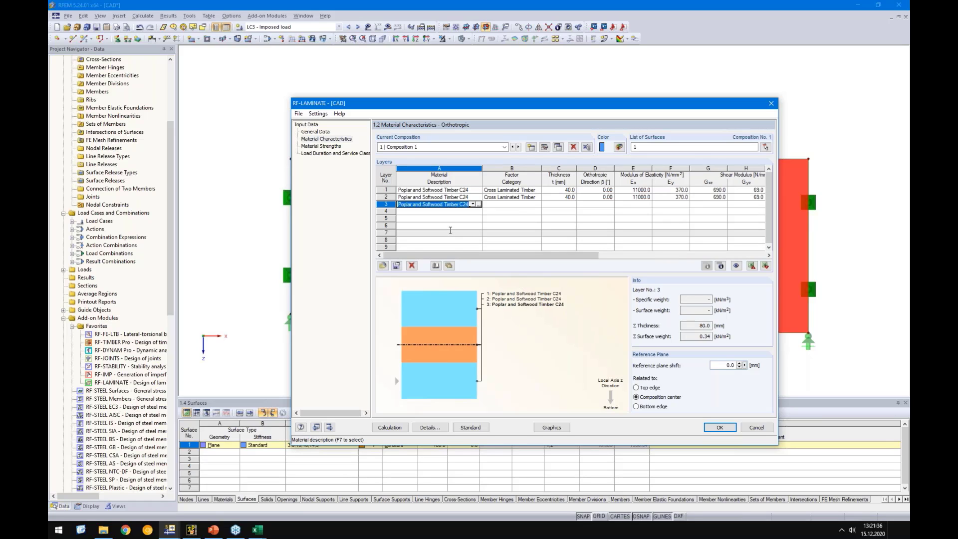
{"action": "key", "text": "Down"}
{"action": "key", "text": "F8"}
{"action": "key", "text": "Down"}
{"action": "key", "text": "F8"}
{"action": "key", "text": "Down"}
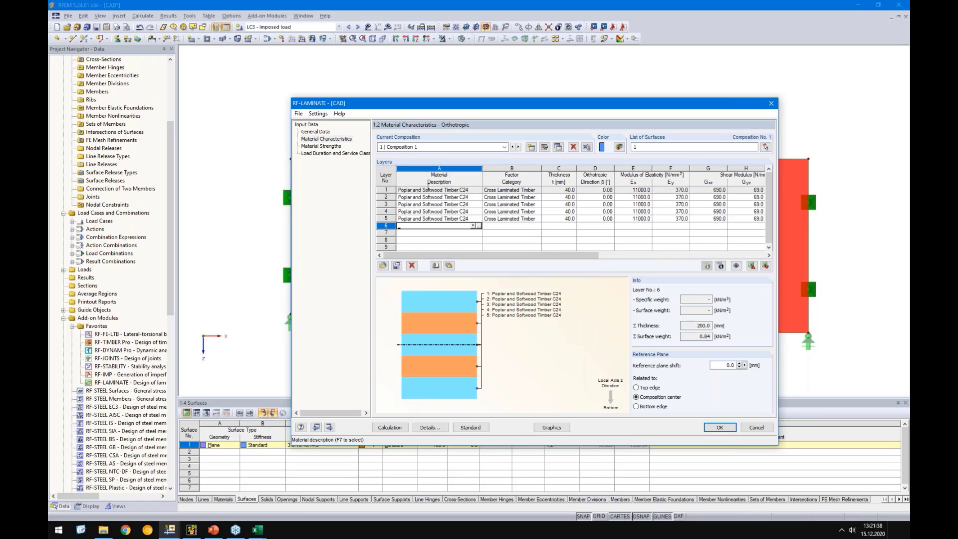
Step: Set the orthotropic direction of layers 2 and 4 to 90°, with the wall surface uncovered to show the layer axes
{"action": "left_click", "coordinate": [428, 192]}
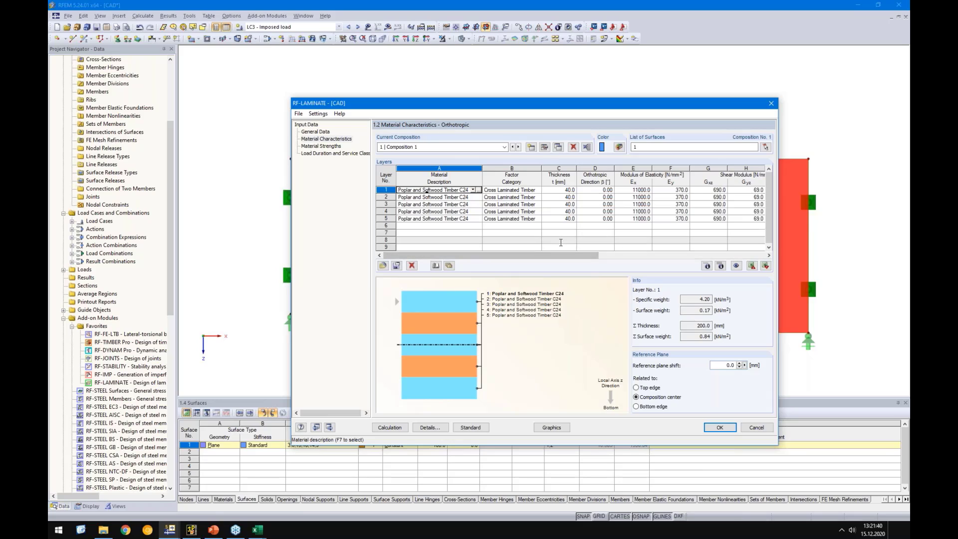
{"action": "left_click", "coordinate": [595, 192]}
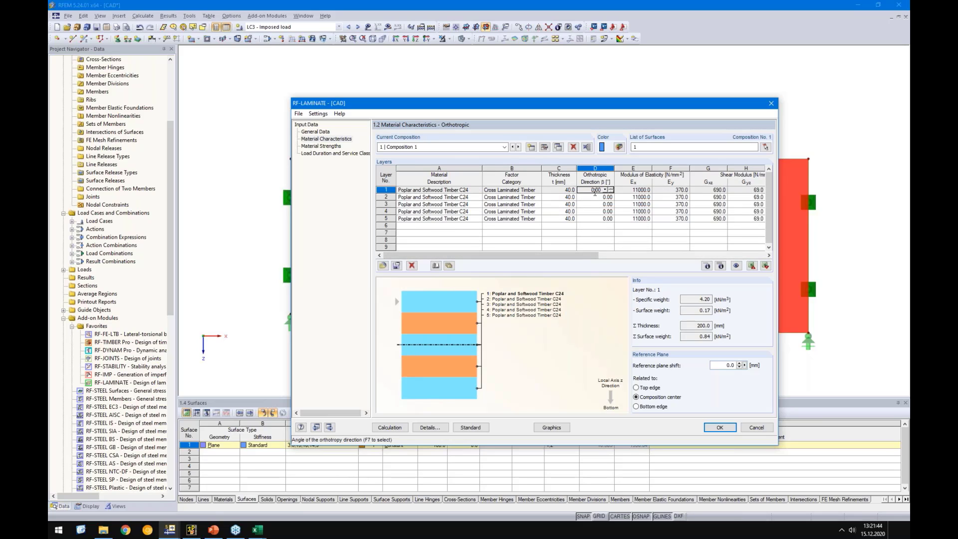
{"action": "left_click_drag", "start_coordinate": [582, 109], "coordinate": [518, 289]}
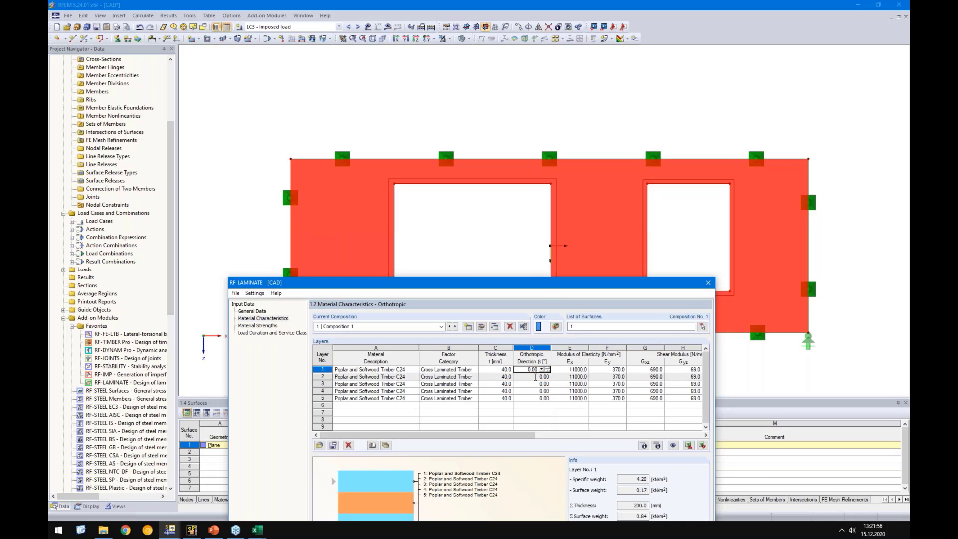
{"action": "left_click", "coordinate": [535, 377]}
{"action": "type", "text": "9"}
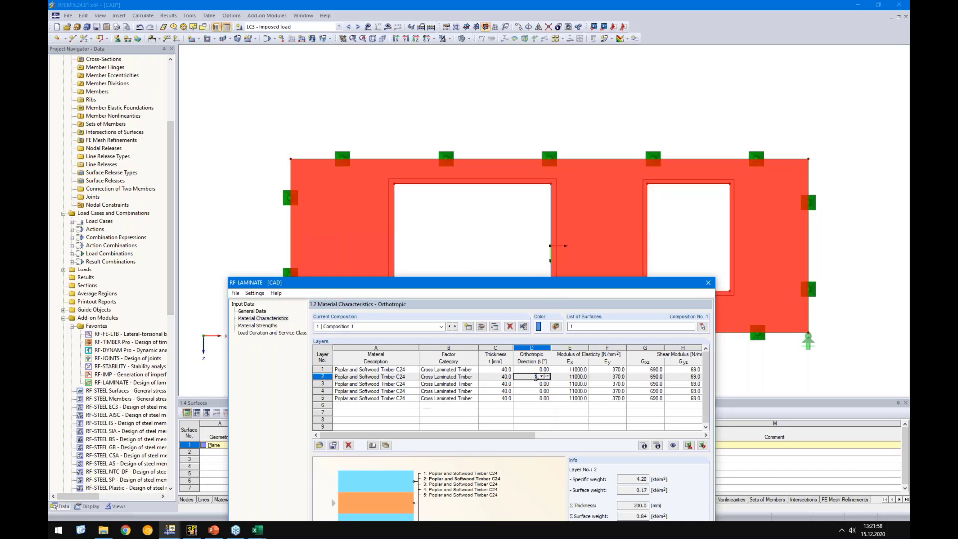
{"action": "type", "text": "0"}
{"action": "key", "text": "Return"}
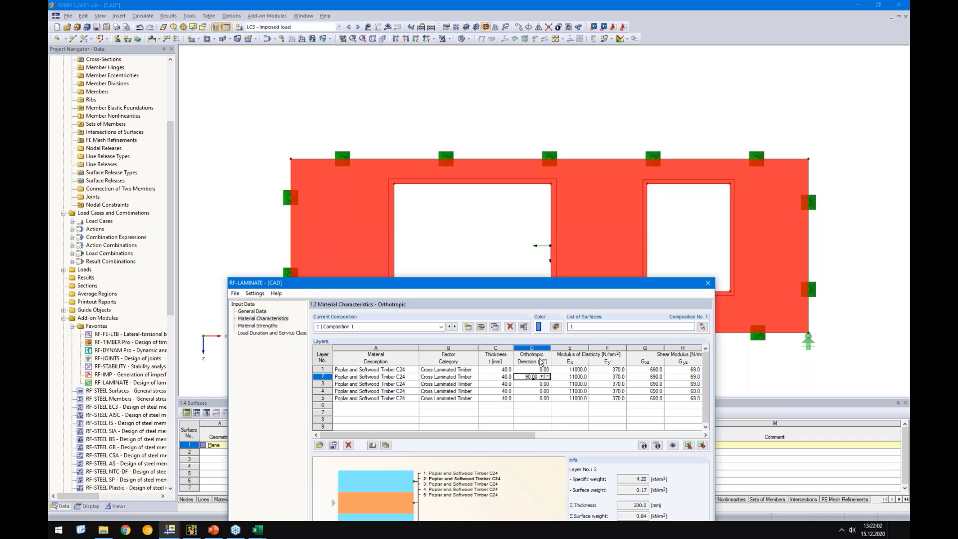
{"action": "left_click", "coordinate": [528, 391]}
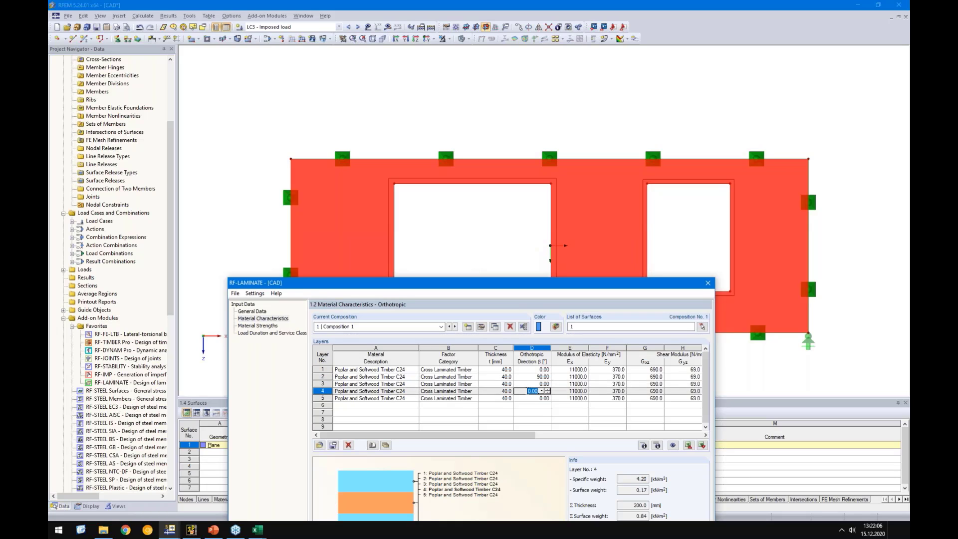
{"action": "type", "text": "90"}
{"action": "left_click", "coordinate": [495, 412]}
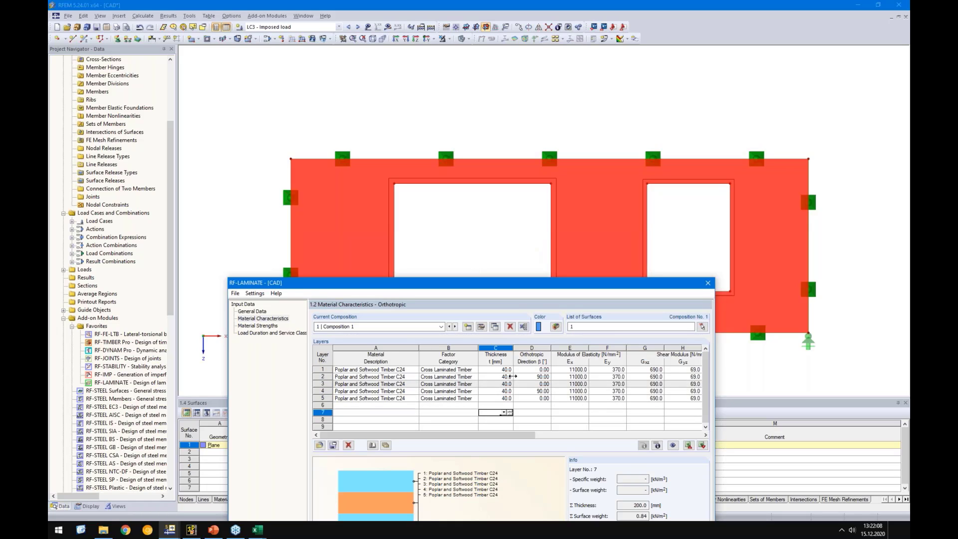
Step: In the material strengths, set layer 1's shear strengths fxy,k and fv,k to 2.0 and fR,k to 1.0 N/mm²
{"action": "left_click", "coordinate": [265, 325]}
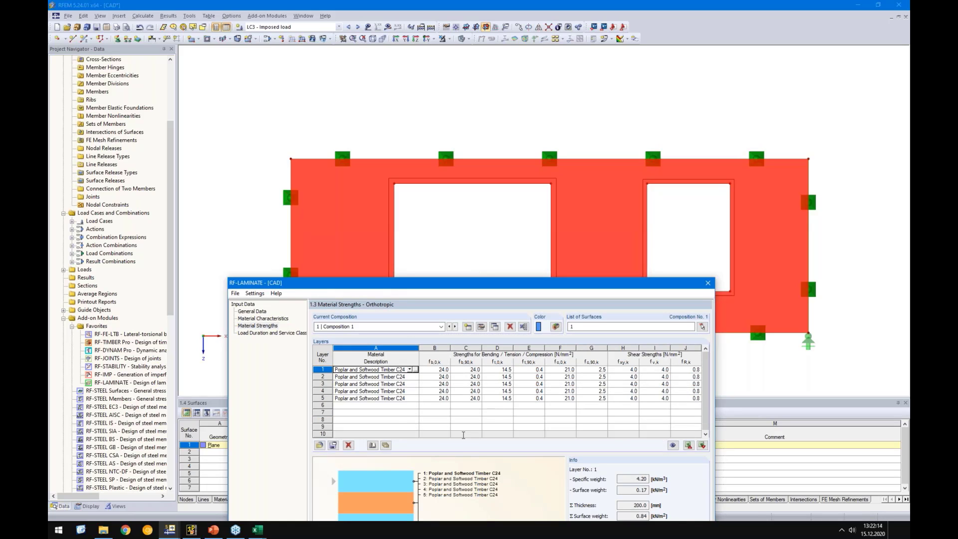
{"action": "left_click", "coordinate": [612, 369]}
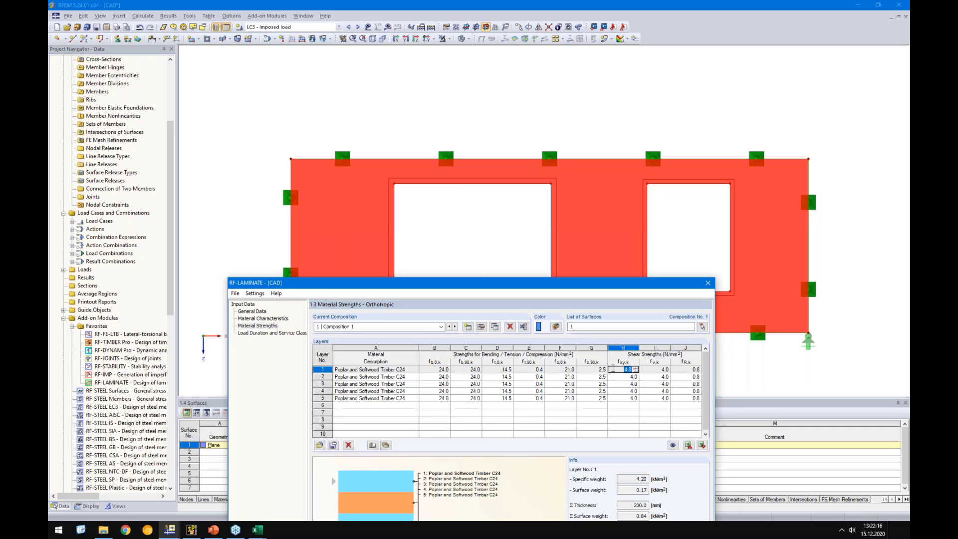
{"action": "type", "text": "2"}
{"action": "key", "text": "Tab"}
{"action": "type", "text": "2"}
{"action": "left_click", "coordinate": [650, 426]}
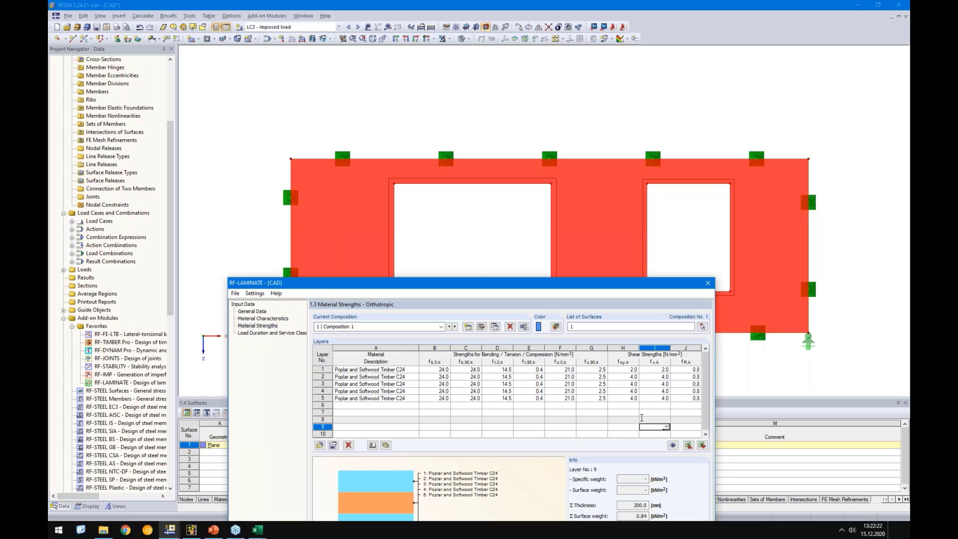
{"action": "left_click", "coordinate": [642, 418]}
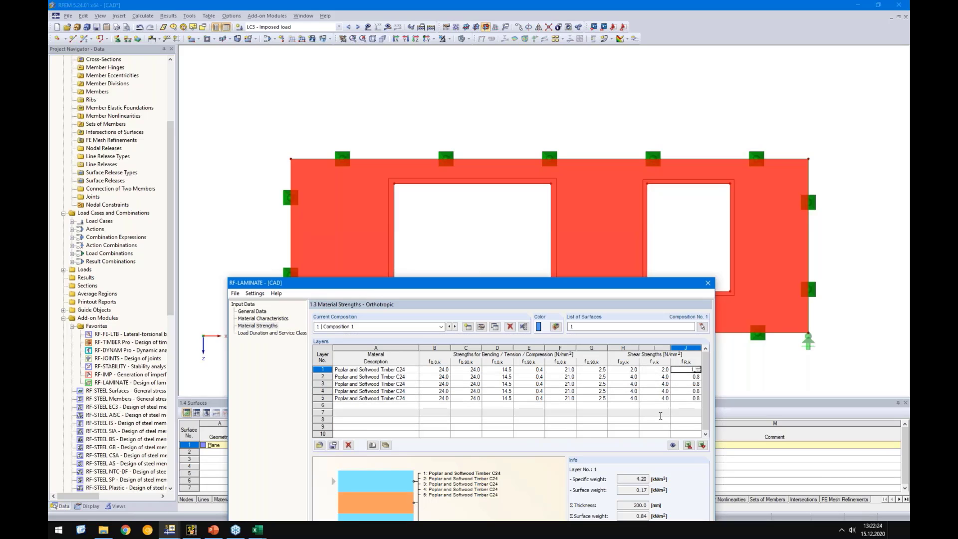
Step: Copy the three shear strengths of layer 1 to layers 2 to 5
{"action": "left_click_drag", "start_coordinate": [624, 369], "coordinate": [689, 399]}
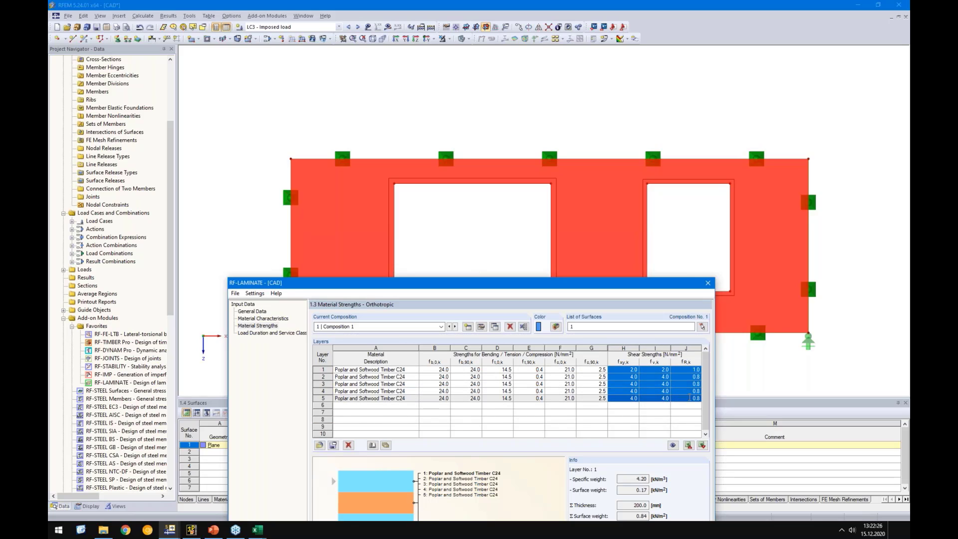
{"action": "right_click", "coordinate": [689, 401]}
{"action": "left_click", "coordinate": [706, 357]}
{"action": "left_click", "coordinate": [626, 420]}
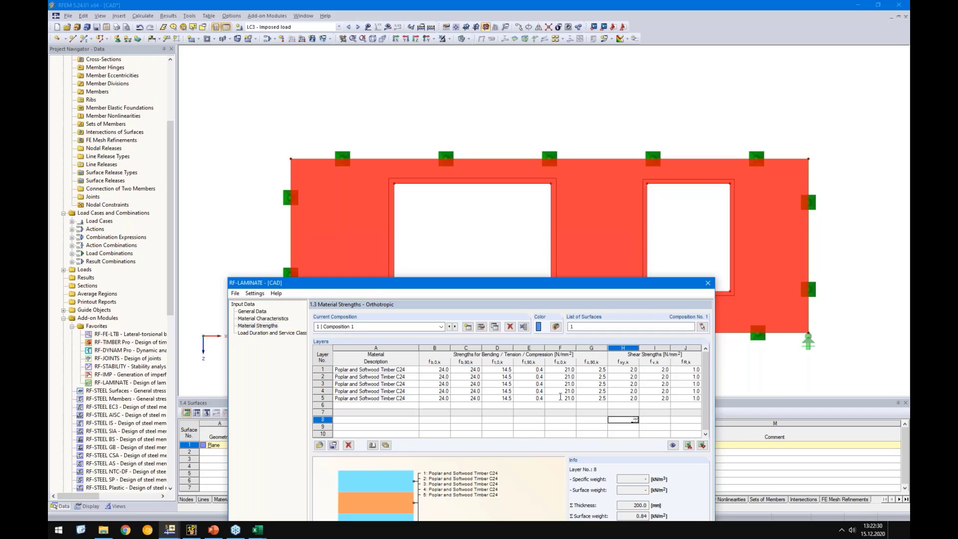
Step: Review the load duration and service class assignments, and examine the extended stiffness matrix elements of surface 1
{"action": "left_click", "coordinate": [272, 333]}
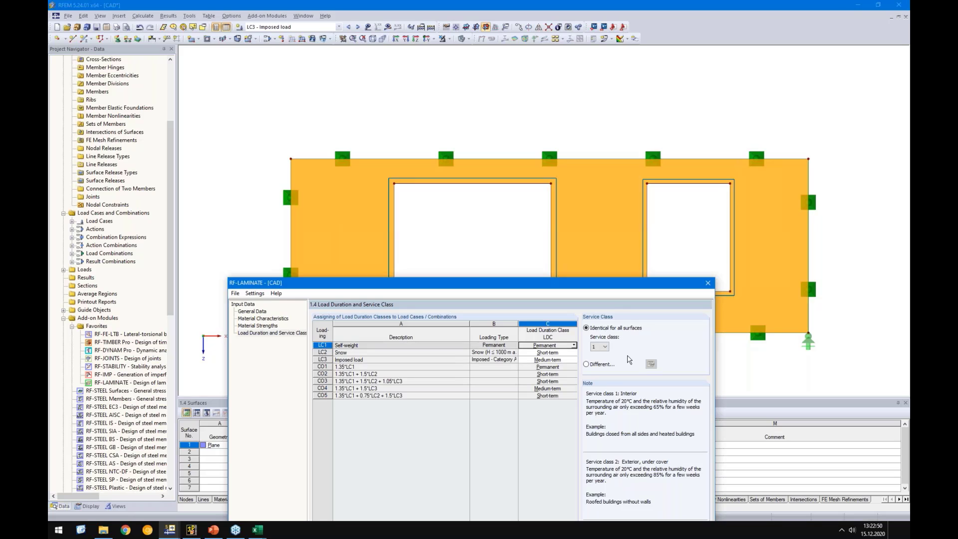
{"action": "left_click_drag", "start_coordinate": [590, 285], "coordinate": [644, 145]}
{"action": "left_click", "coordinate": [329, 181]}
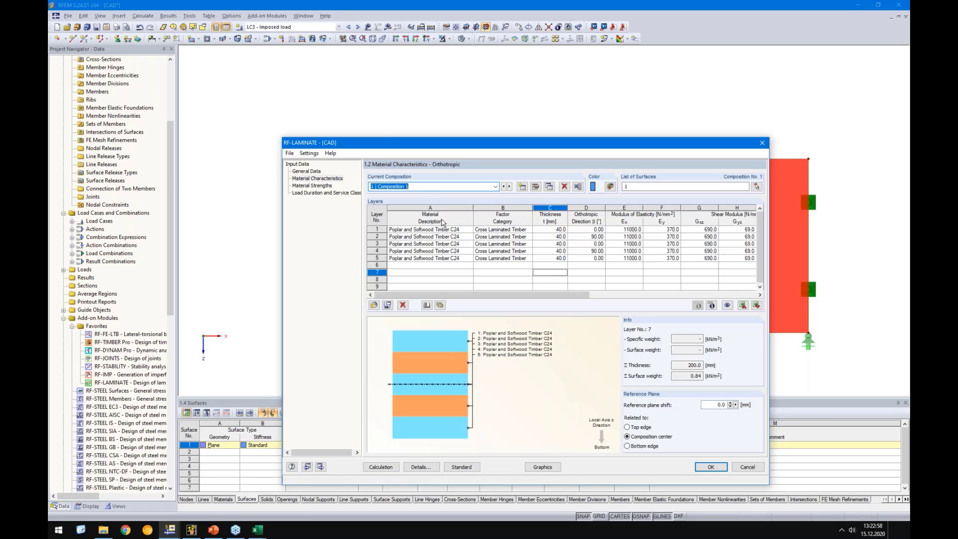
{"action": "left_click", "coordinate": [712, 306]}
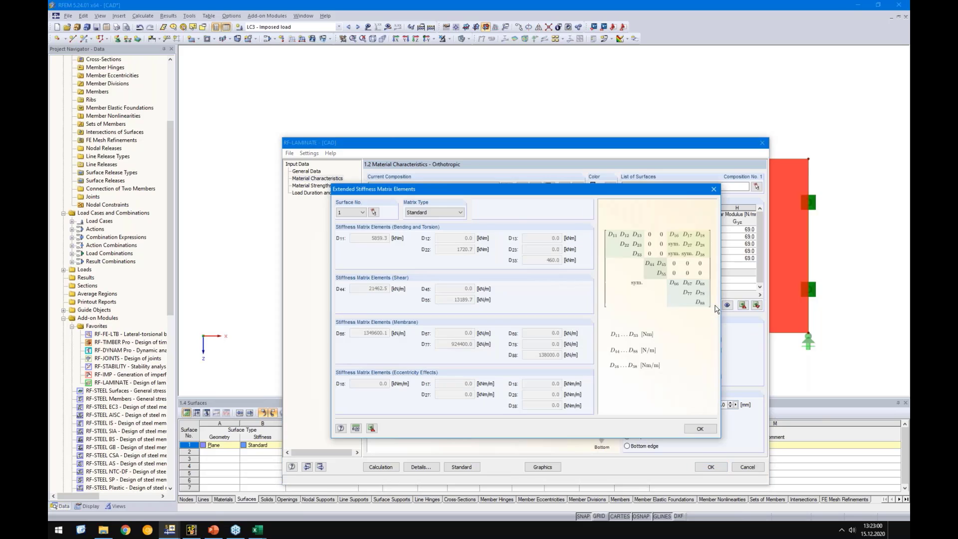
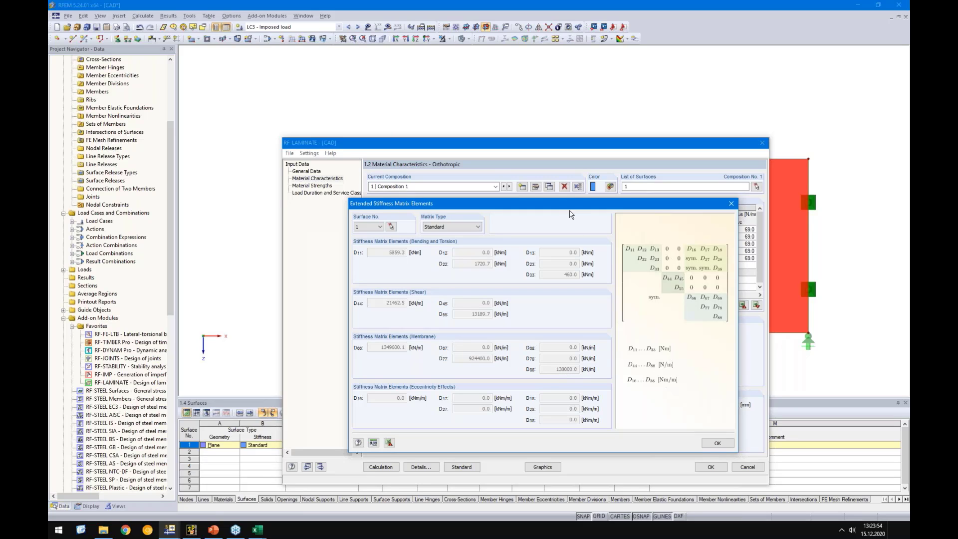
{"action": "left_click_drag", "start_coordinate": [578, 208], "coordinate": [590, 285]}
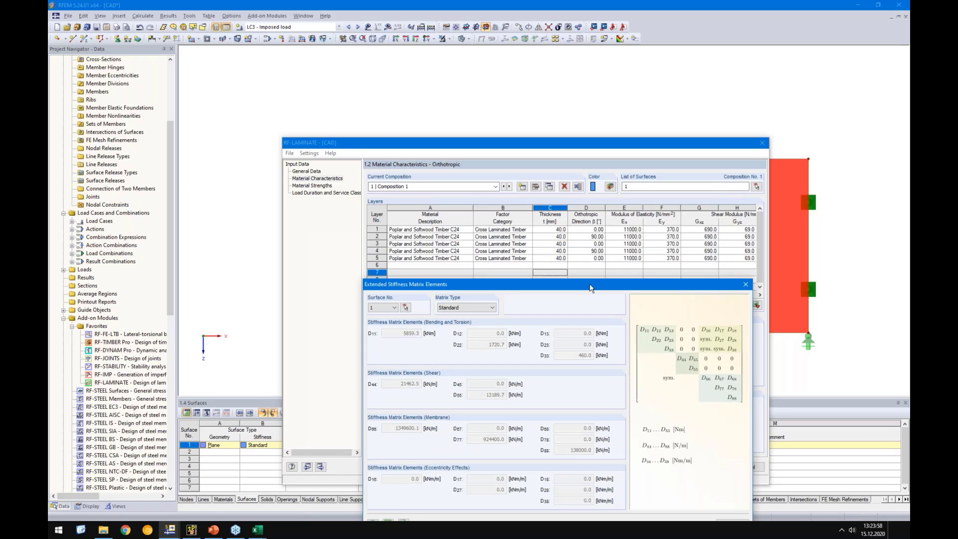
{"action": "left_click_drag", "start_coordinate": [590, 281], "coordinate": [574, 190]}
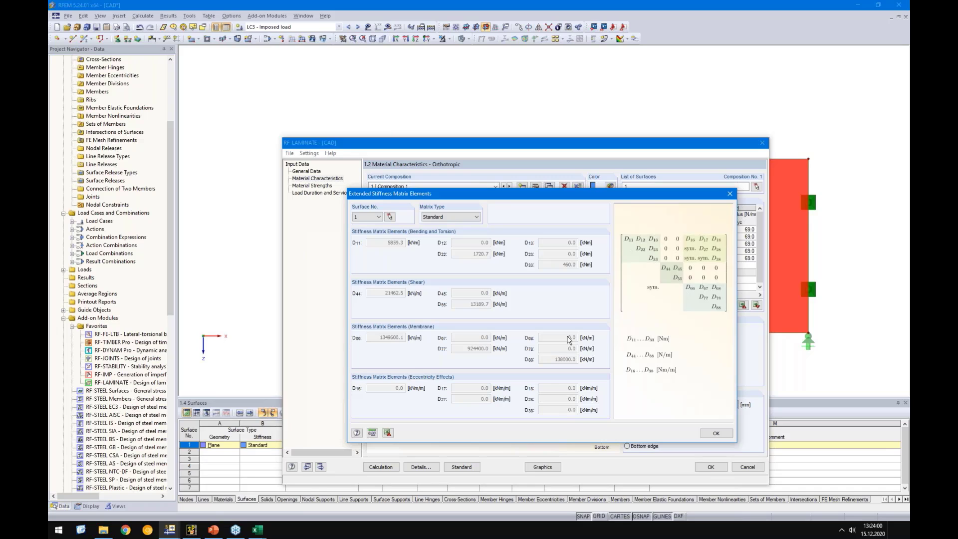
{"action": "left_click", "coordinate": [715, 433]}
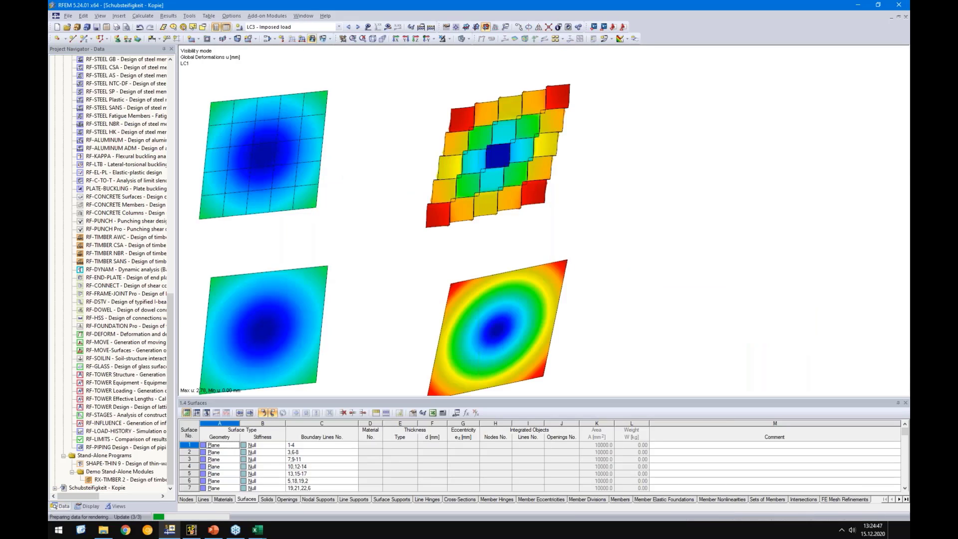
Step: Arrange the open models as main and secondary windows and centre the two small Schubsteifigkeit models in their windows
{"action": "left_click", "coordinate": [303, 16]}
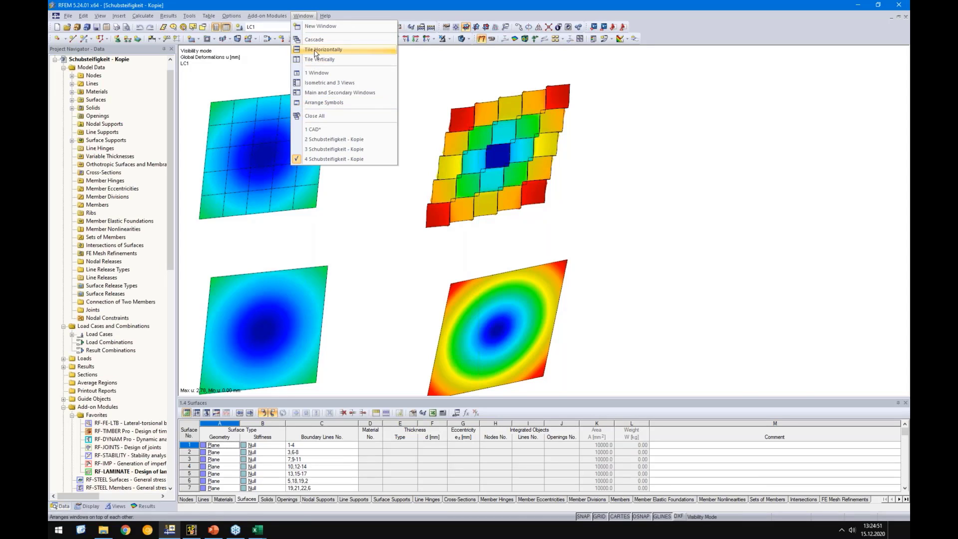
{"action": "left_click", "coordinate": [317, 93]}
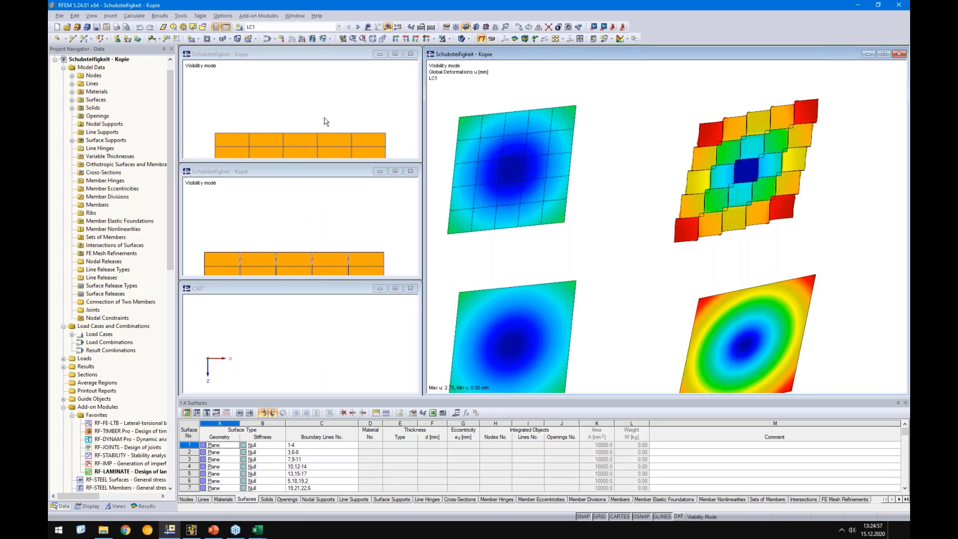
{"action": "middle_click_drag", "start_coordinate": [323, 120], "coordinate": [319, 79]}
{"action": "middle_click_drag", "start_coordinate": [298, 213], "coordinate": [304, 181]}
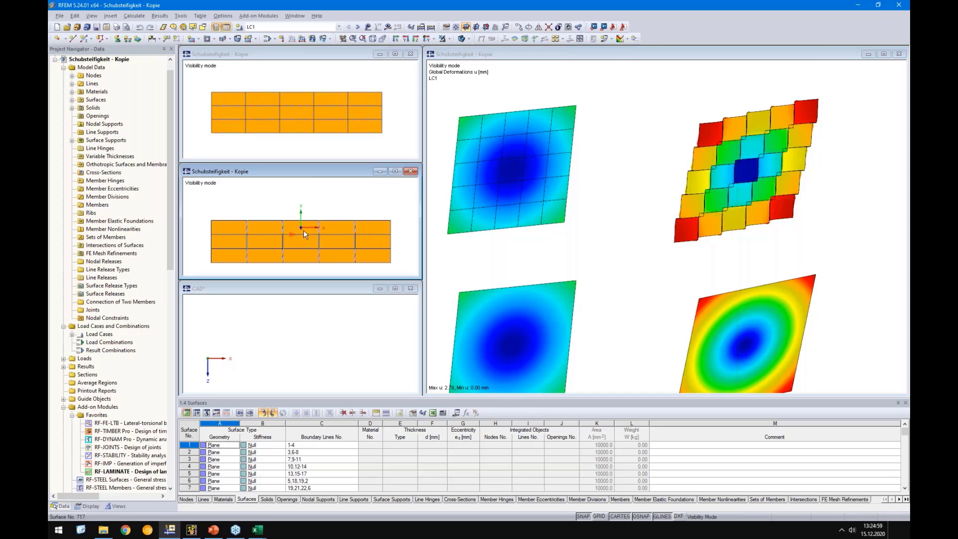
{"action": "middle_click_drag", "start_coordinate": [303, 230], "coordinate": [303, 218]}
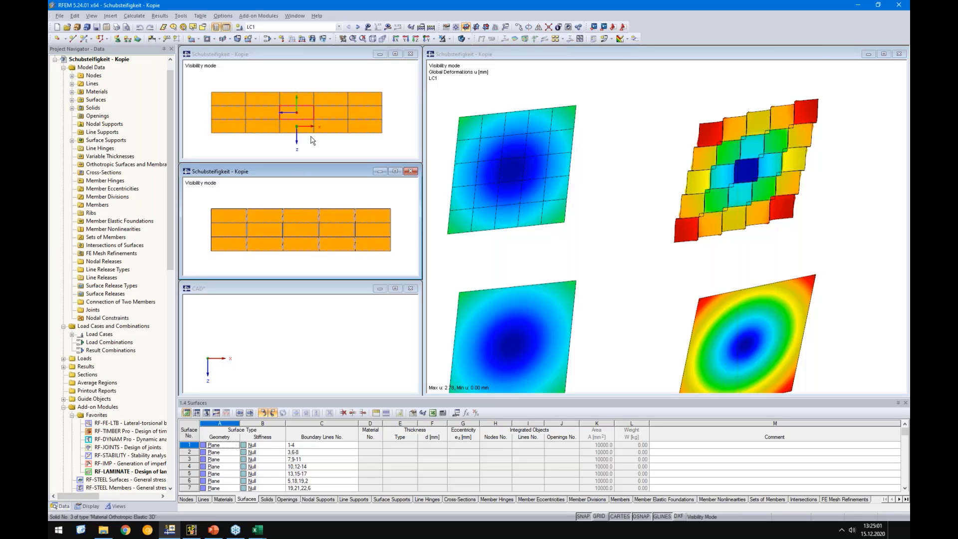
Step: Examine the upper solid model in 3D and in side view, and the gaps between boards in the model below it
{"action": "middle_click", "coordinate": [385, 109]}
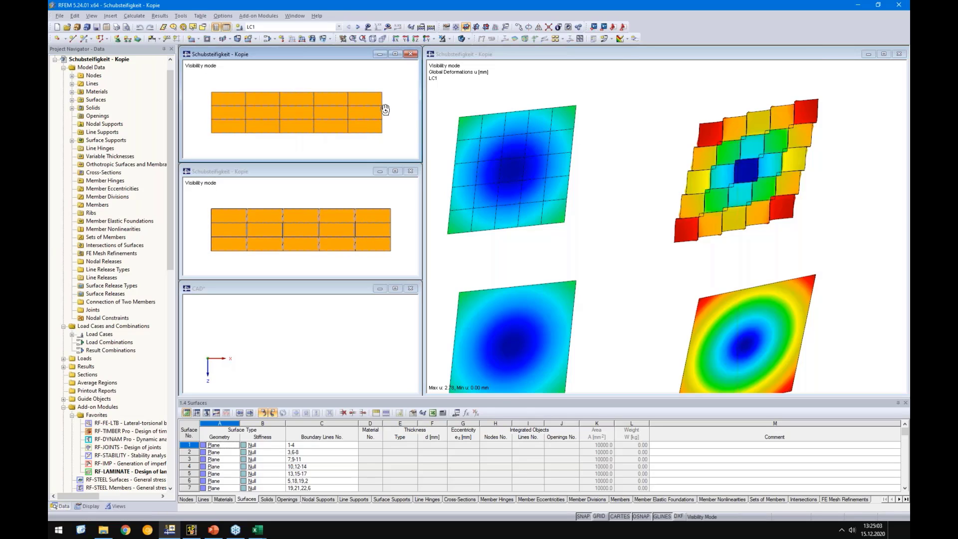
{"action": "middle_click_drag", "start_coordinate": [384, 109], "coordinate": [360, 131], "text": "ctrl"}
{"action": "scroll", "coordinate": [315, 117], "scroll_direction": "down", "scroll_amount": 1}
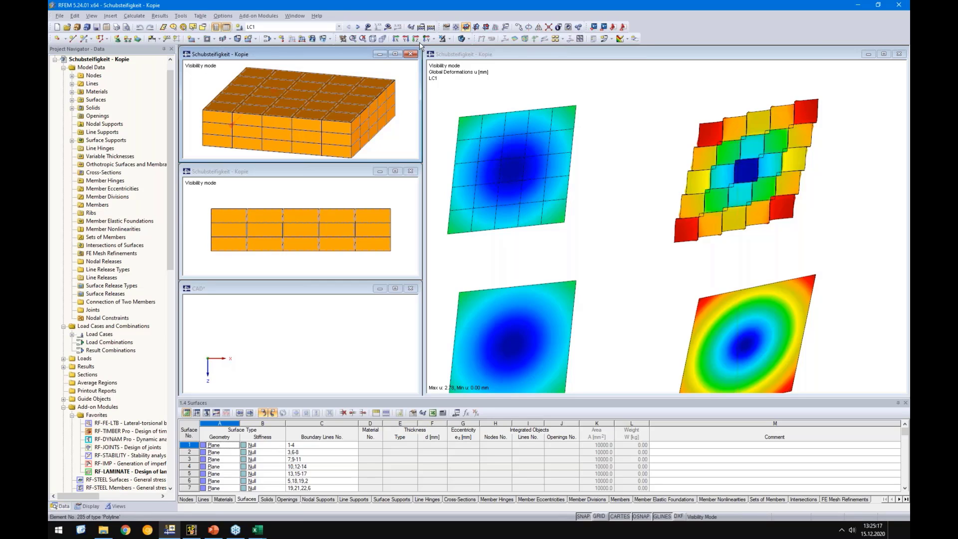
{"action": "left_click", "coordinate": [396, 39]}
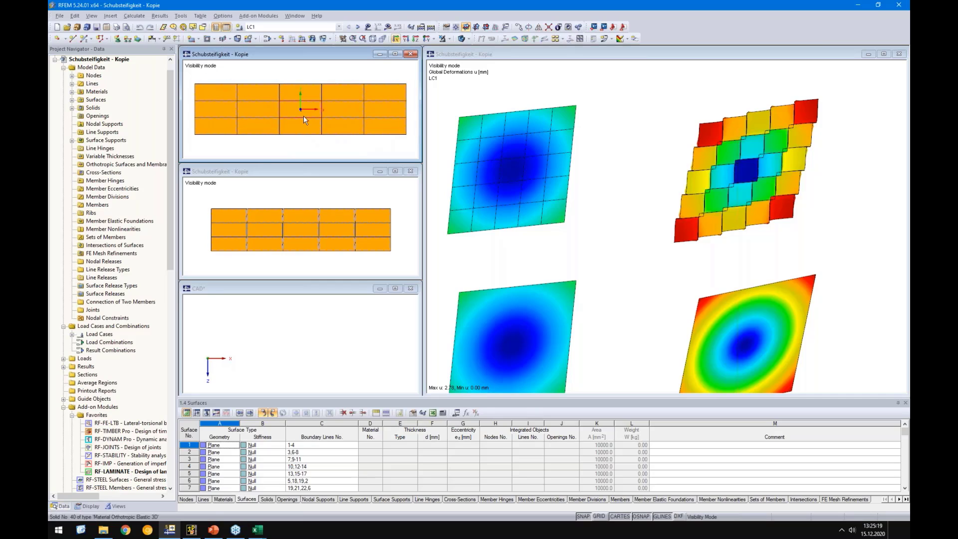
{"action": "scroll", "coordinate": [236, 265], "scroll_direction": "up", "scroll_amount": 1}
{"action": "scroll", "coordinate": [237, 265], "scroll_direction": "up", "scroll_amount": 6}
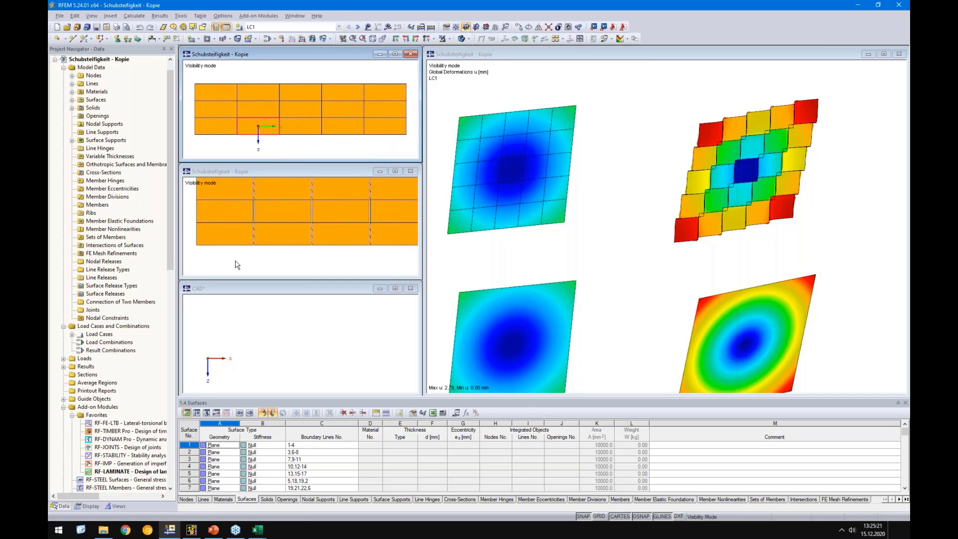
Step: Compare the board gaps of the lower small model in two opposite side views and bring all four deformation results into view
{"action": "middle_click_drag", "start_coordinate": [235, 214], "coordinate": [239, 241]}
{"action": "scroll", "coordinate": [275, 227], "scroll_direction": "up", "scroll_amount": 4}
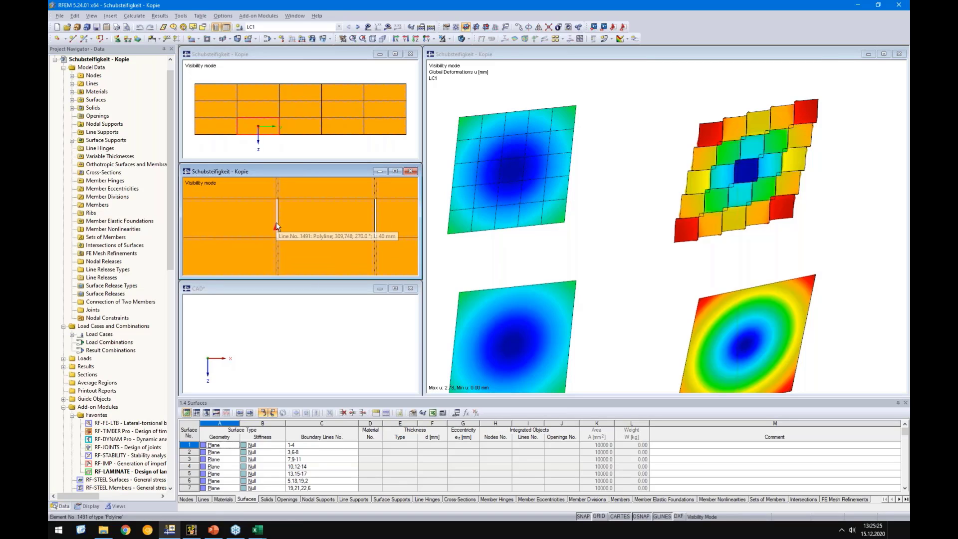
{"action": "scroll", "coordinate": [357, 219], "scroll_direction": "down", "scroll_amount": 5}
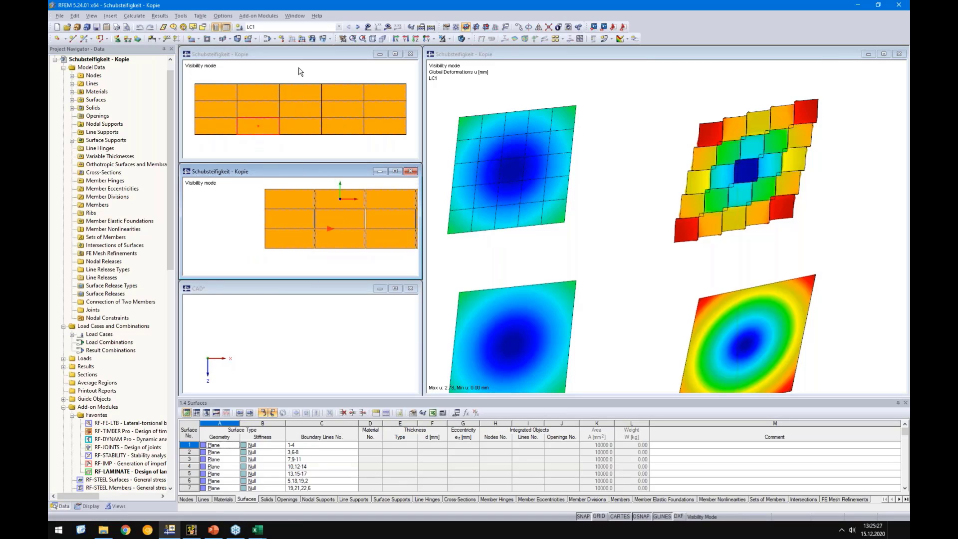
{"action": "left_click", "coordinate": [405, 39]}
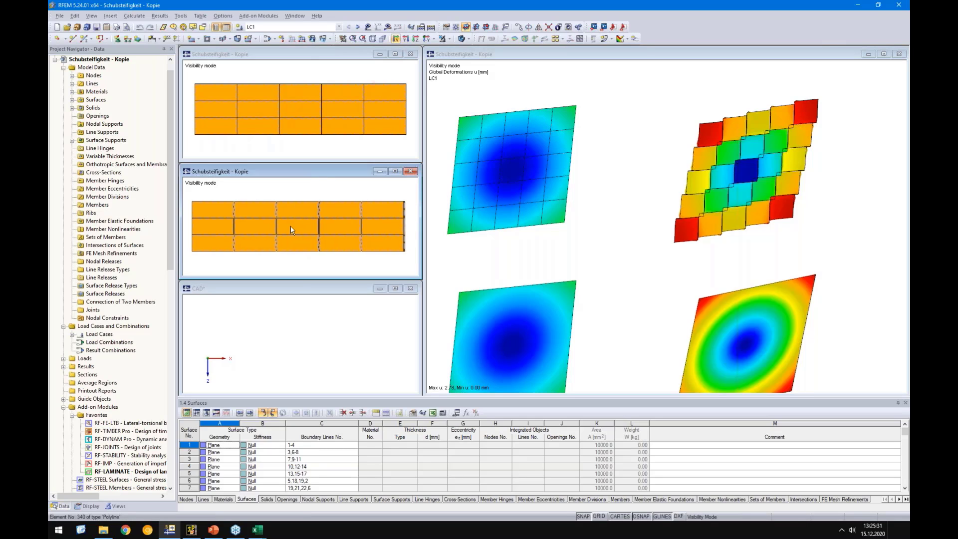
{"action": "scroll", "coordinate": [225, 239], "scroll_direction": "up", "scroll_amount": 3}
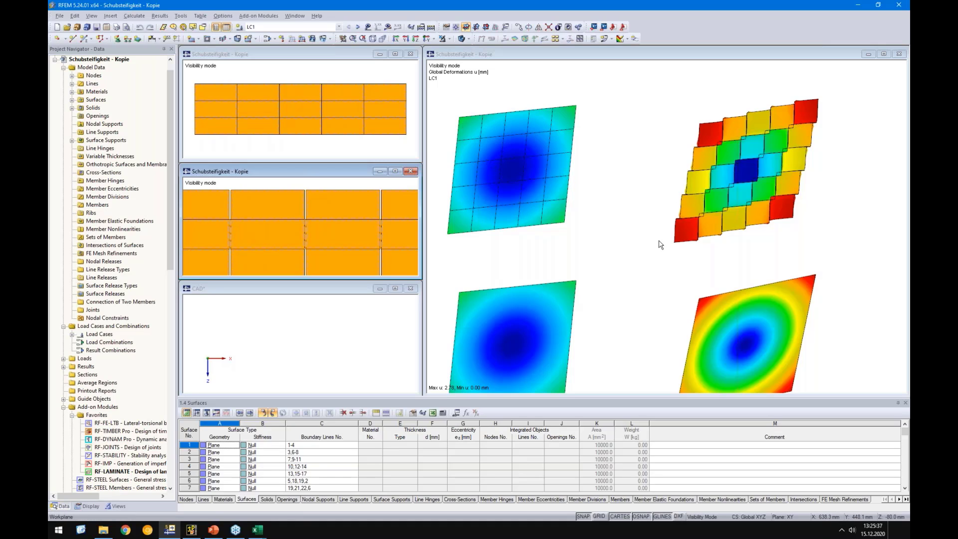
{"action": "middle_click_drag", "start_coordinate": [624, 268], "coordinate": [638, 238]}
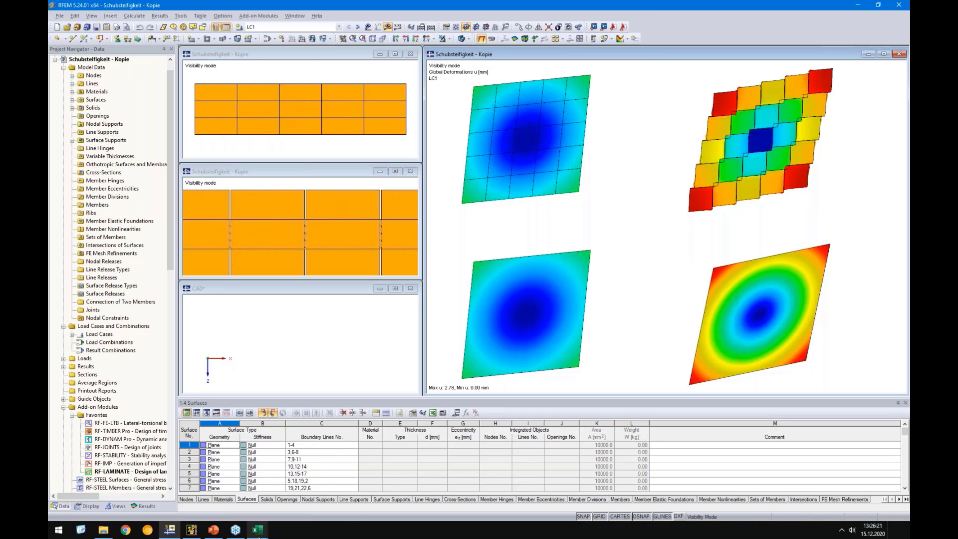
Step: Switch to the Stiffness reduction.xlsx workbook in Excel and examine its height, layer and board width inputs and the k88 reduction factor
{"action": "mouse_move", "coordinate": [258, 533]}
{"action": "left_click", "coordinate": [278, 493]}
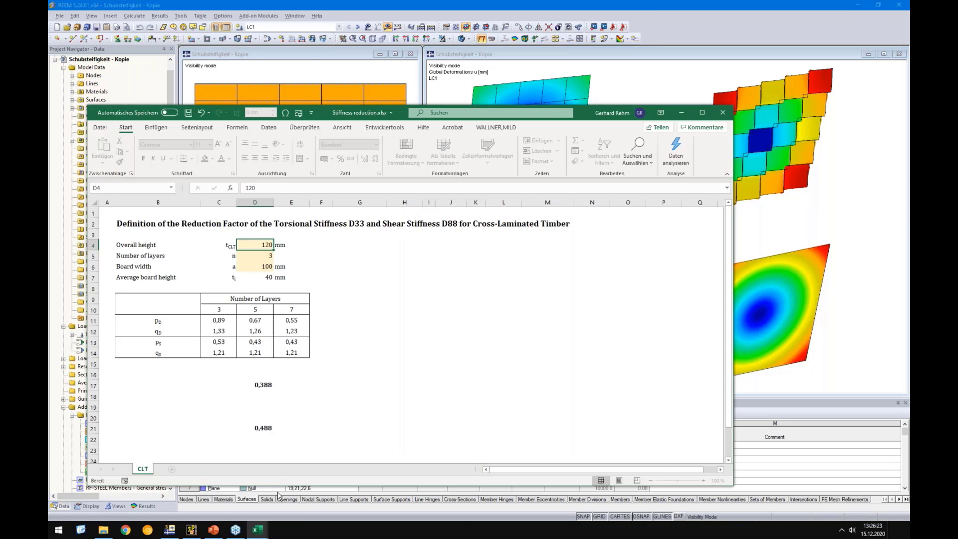
{"action": "left_click", "coordinate": [701, 113]}
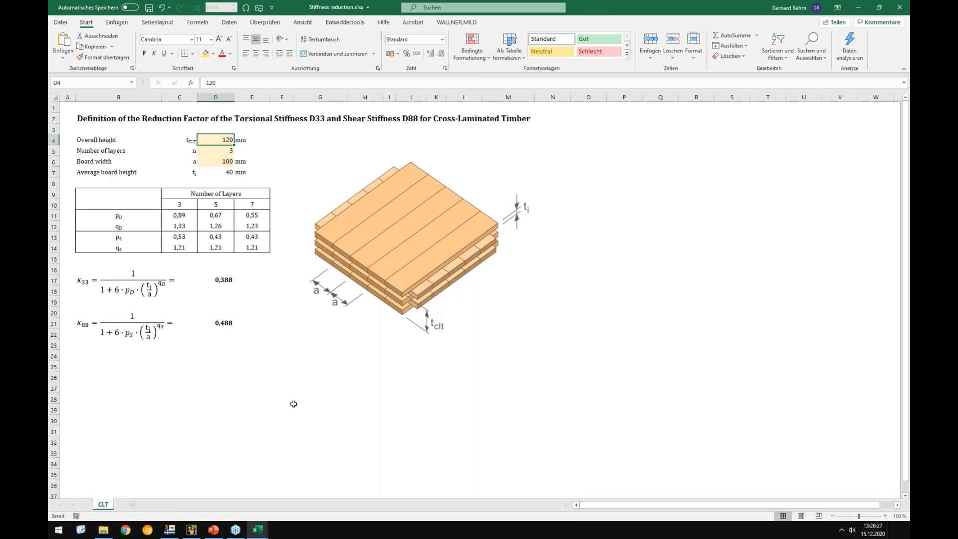
{"action": "left_click", "coordinate": [293, 403]}
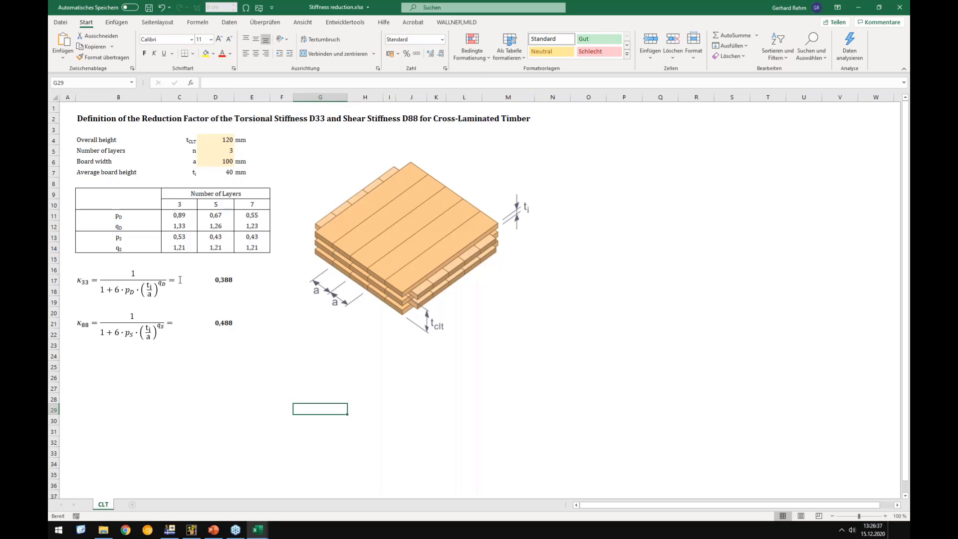
{"action": "left_click", "coordinate": [211, 138]}
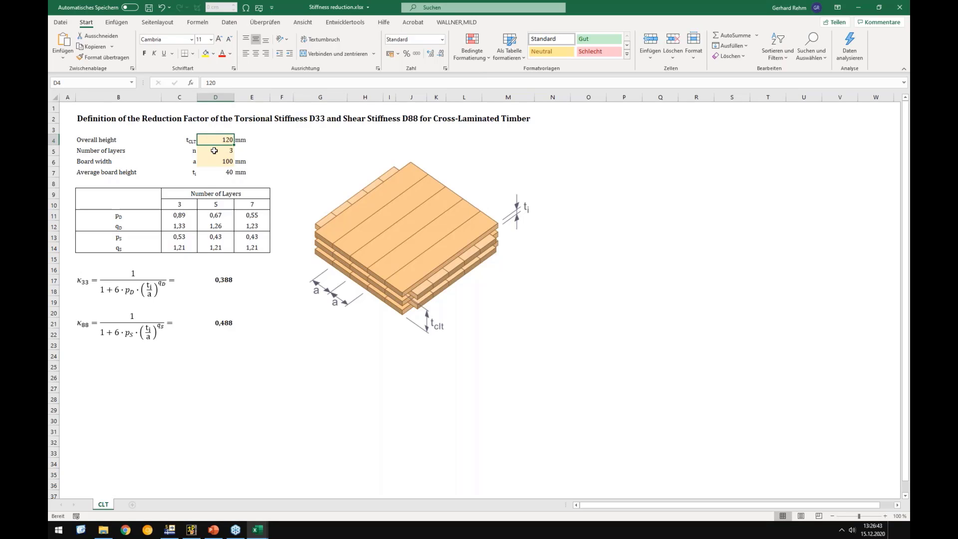
{"action": "left_click", "coordinate": [209, 150]}
{"action": "left_click", "coordinate": [210, 162]}
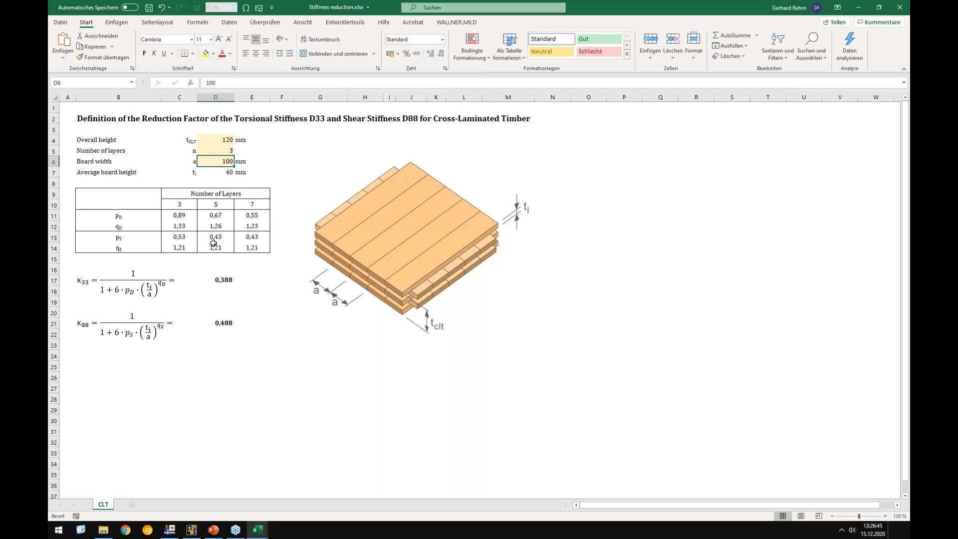
{"action": "left_click", "coordinate": [220, 325]}
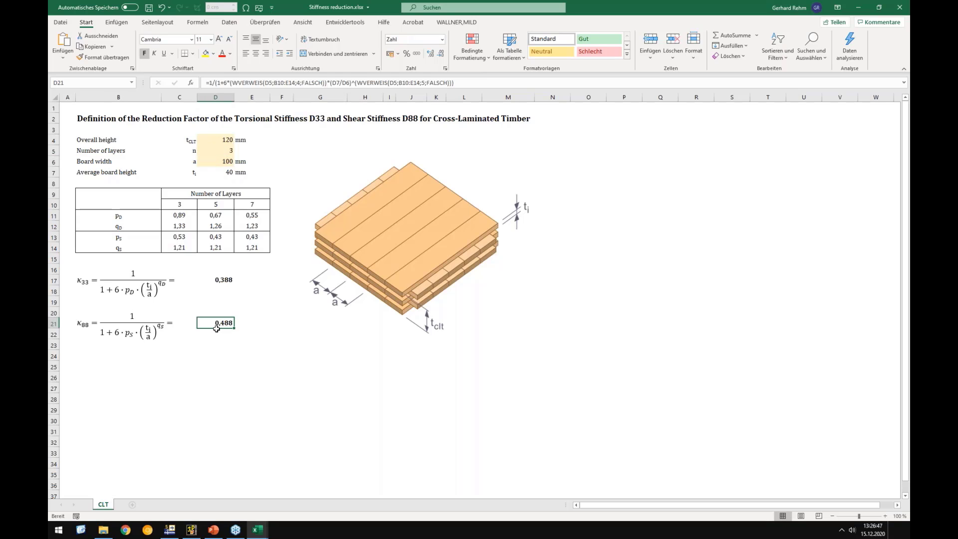
Step: Return to RFEM and review the membrane stiffness reduction factor k88 in the RF-LAMINATE details of composition 1 without changing anything
{"action": "left_click", "coordinate": [169, 529]}
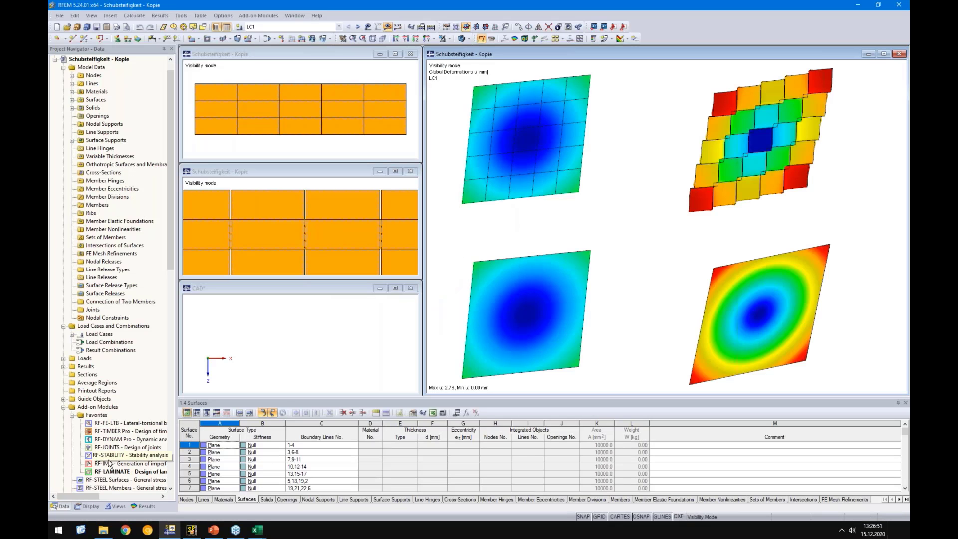
{"action": "double_click", "coordinate": [125, 471]}
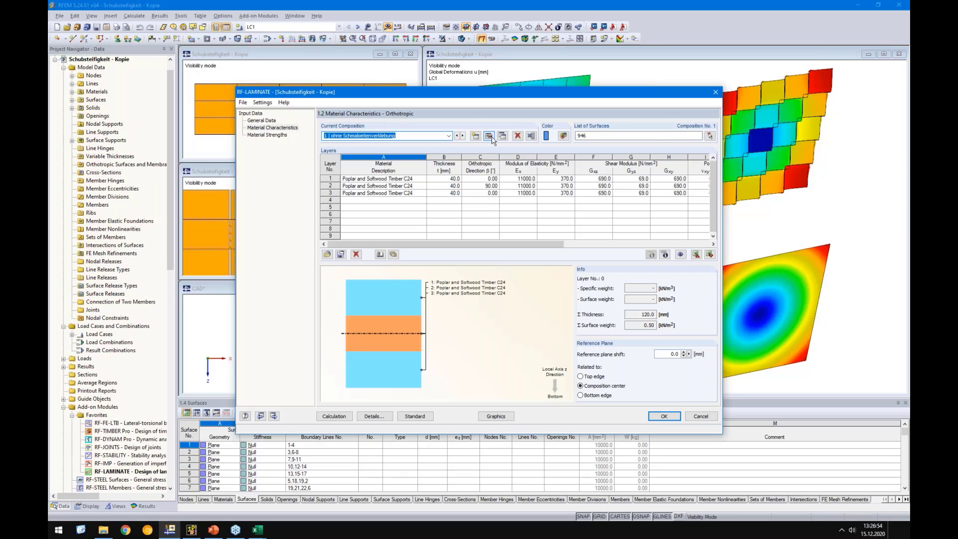
{"action": "left_click", "coordinate": [488, 136]}
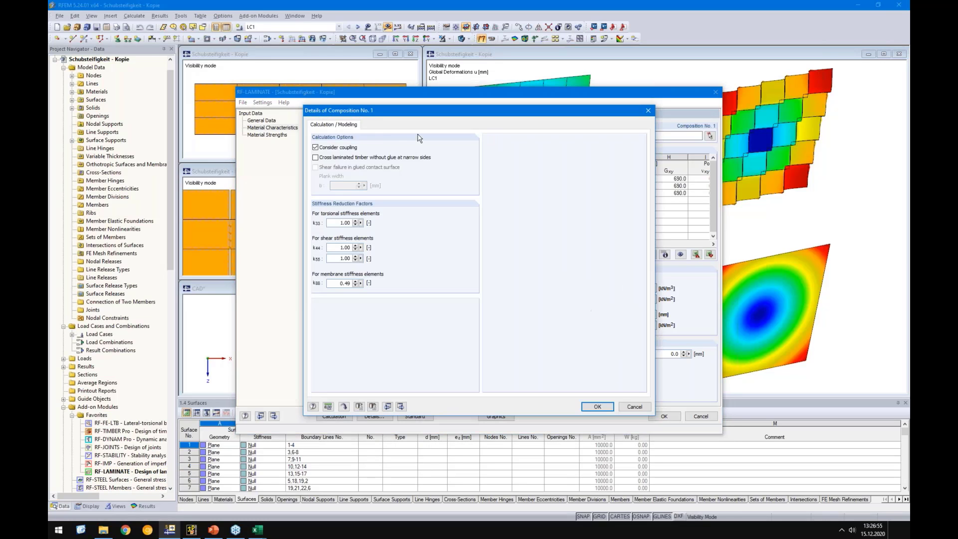
{"action": "double_click", "coordinate": [334, 284]}
{"action": "left_click_drag", "start_coordinate": [364, 115], "coordinate": [512, 138]}
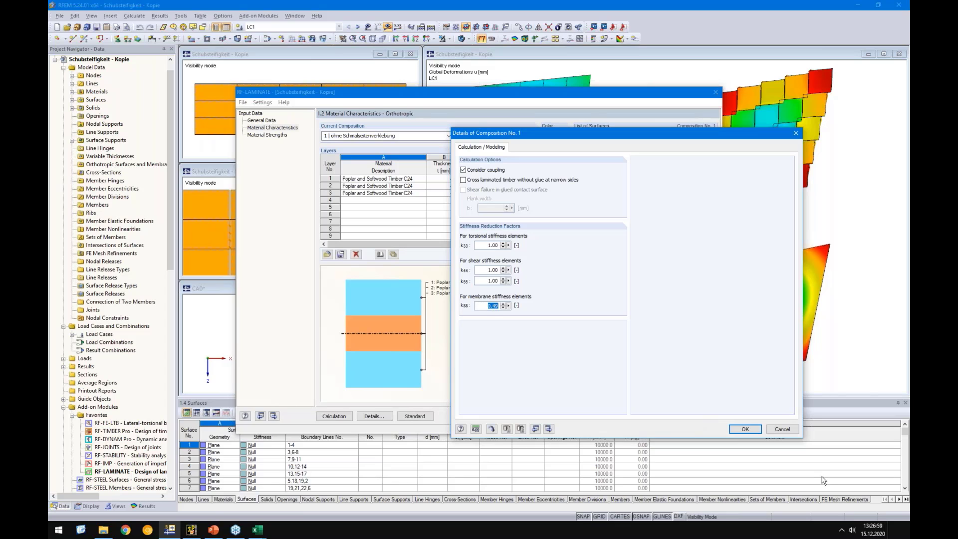
{"action": "left_click", "coordinate": [782, 429]}
{"action": "left_click", "coordinate": [692, 416]}
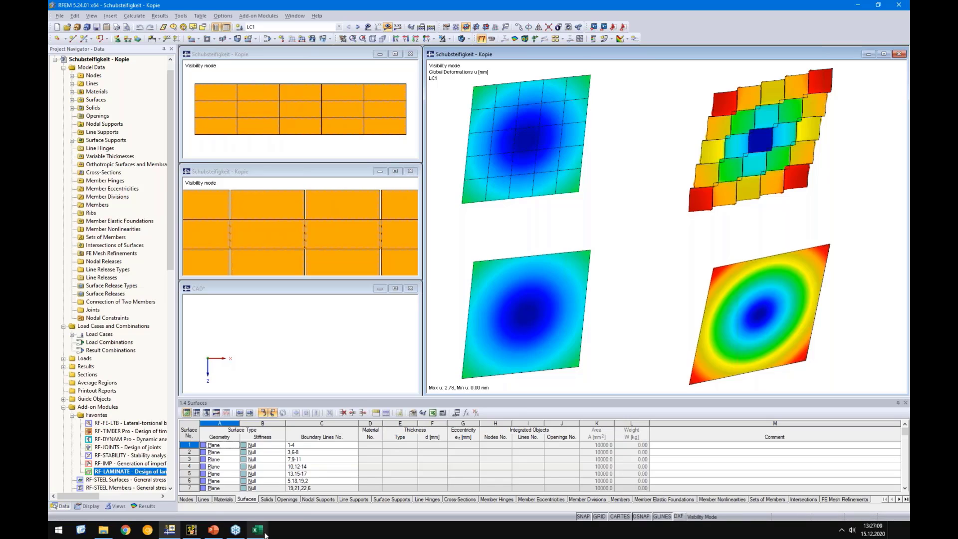
Step: Close the three Schubsteifigkeit - Kopie windows, leaving the CAD model open
{"action": "mouse_move", "coordinate": [262, 534]}
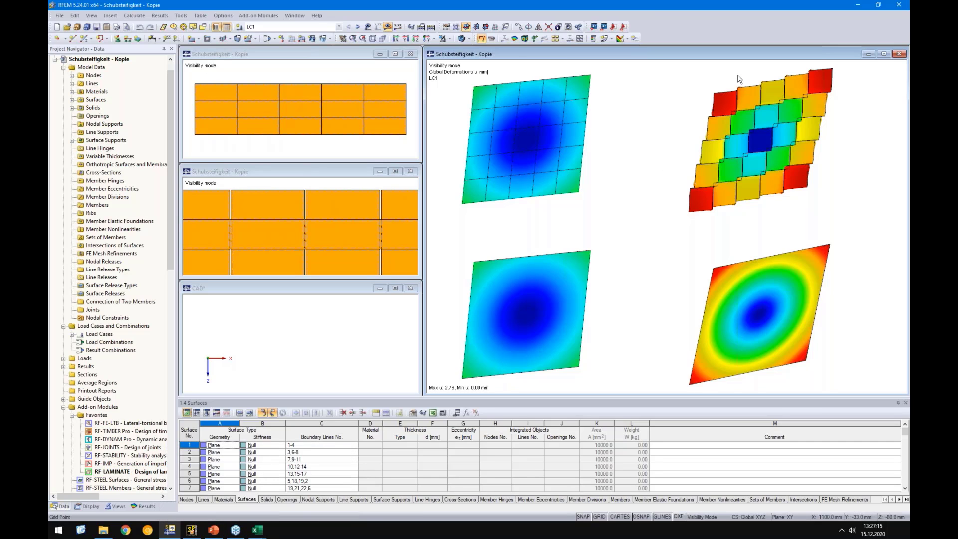
{"action": "left_click_drag", "start_coordinate": [502, 56], "coordinate": [379, 87]}
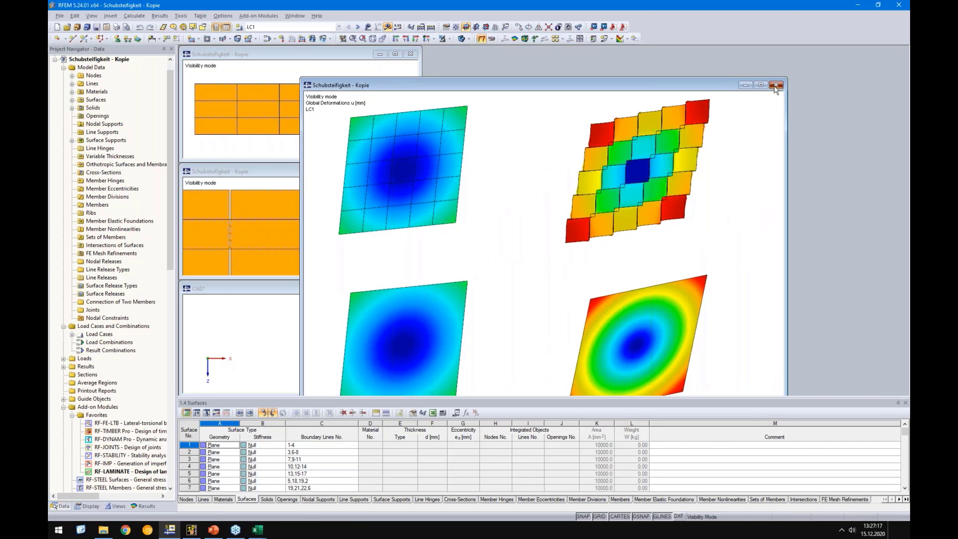
{"action": "left_click", "coordinate": [776, 85]}
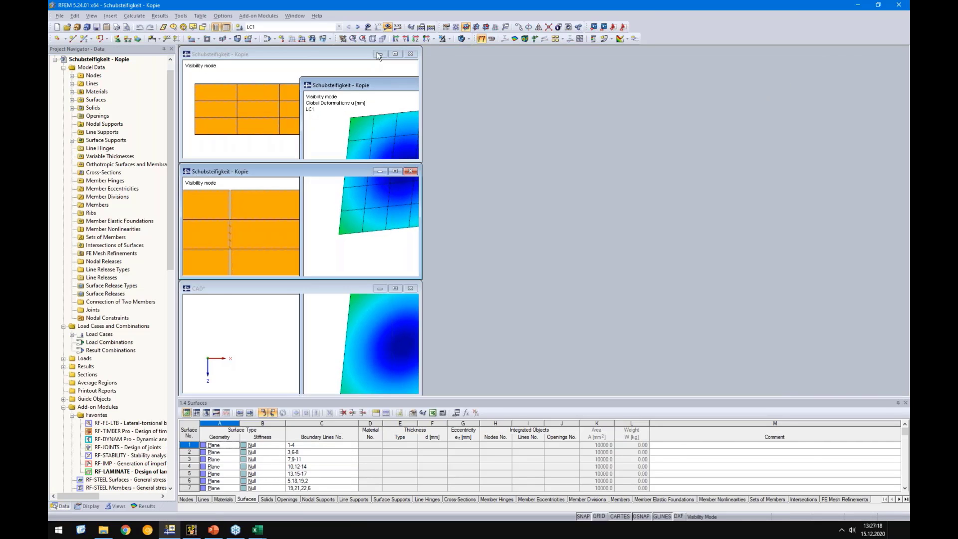
{"action": "left_click", "coordinate": [410, 54]}
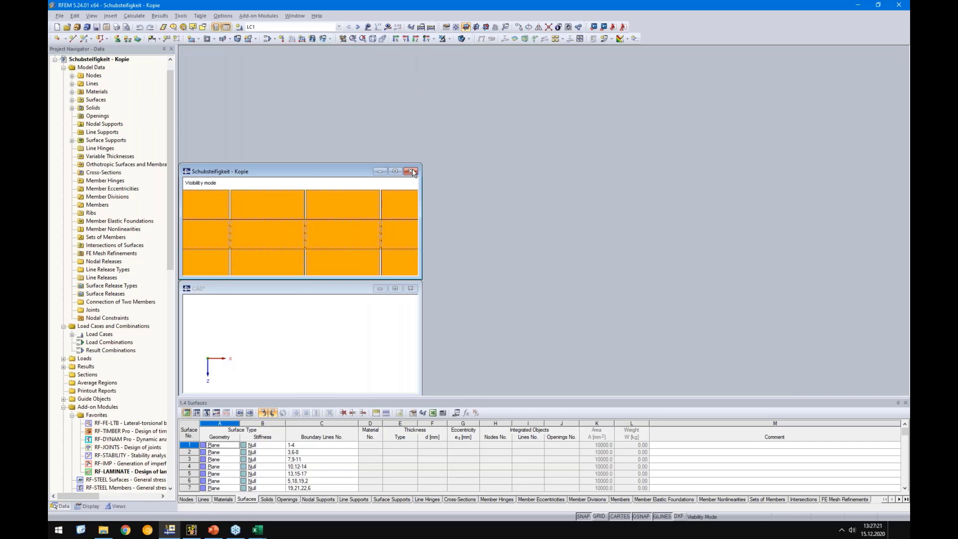
{"action": "left_click", "coordinate": [410, 171]}
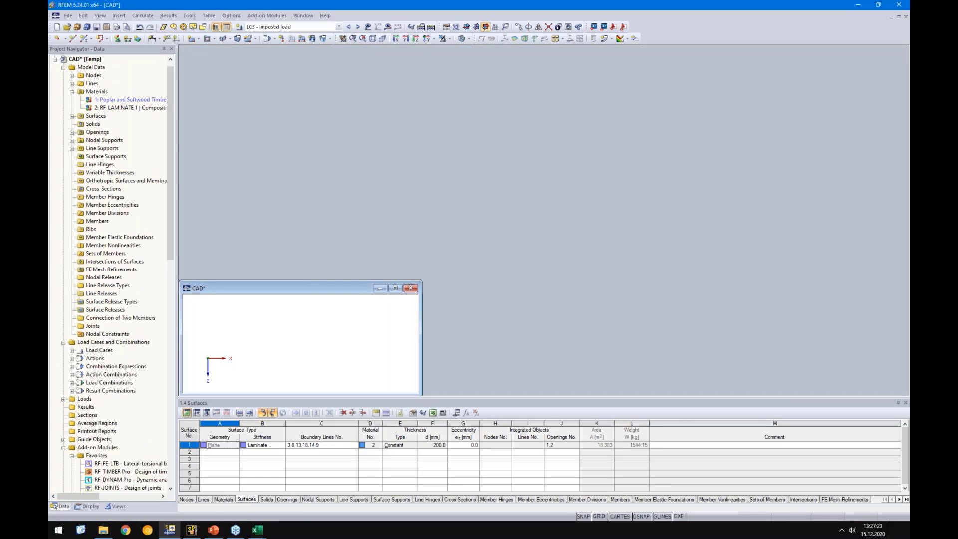
Step: Open the calculation and modeling details of composition 1 in RF-LAMINATE for the CAD wall panel
{"action": "scroll", "coordinate": [115, 351], "scroll_direction": "down", "scroll_amount": 7}
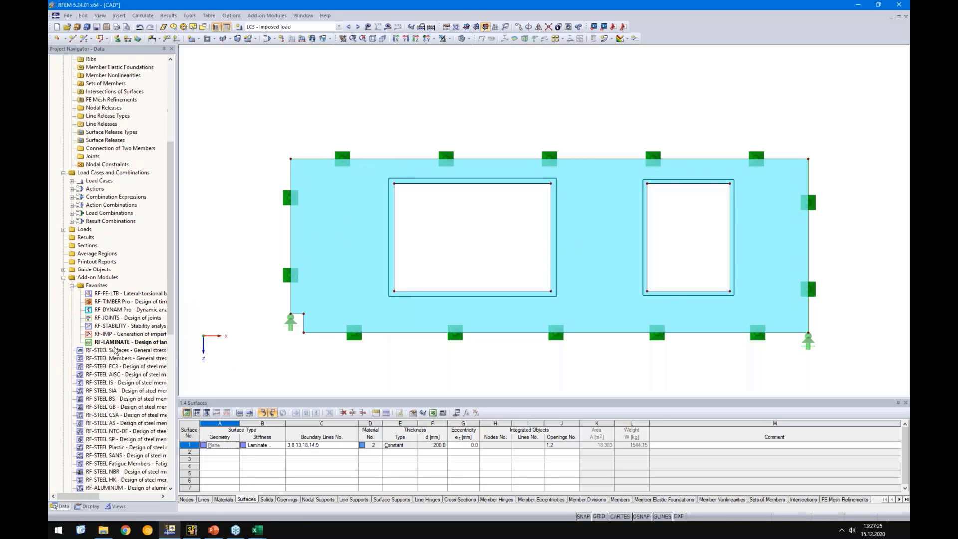
{"action": "double_click", "coordinate": [114, 342]}
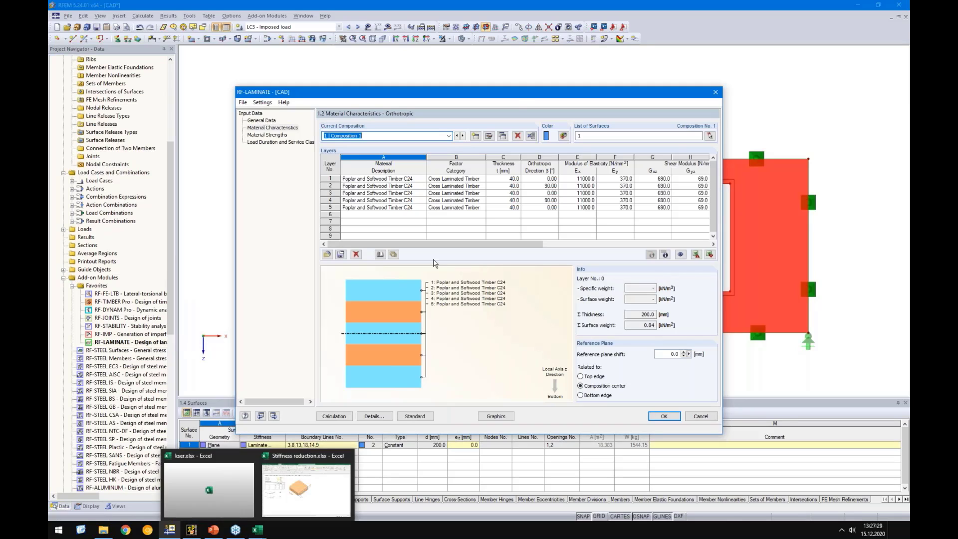
{"action": "left_click", "coordinate": [374, 416]}
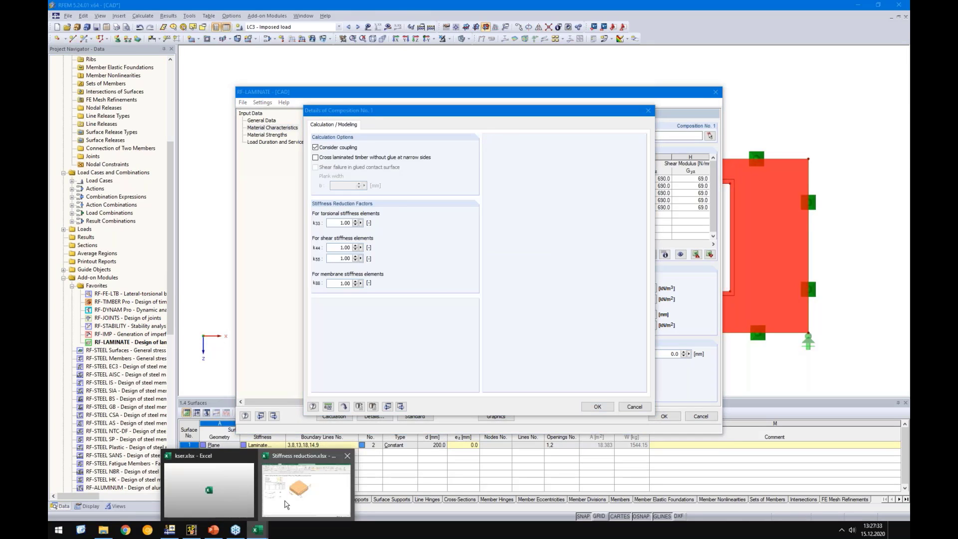
Step: Calculate the reduction factors in the Stiffness reduction workbook for an overall height of 200 mm, 5 layers and a board width of 120 mm
{"action": "left_click", "coordinate": [312, 486]}
{"action": "left_click", "coordinate": [220, 139]}
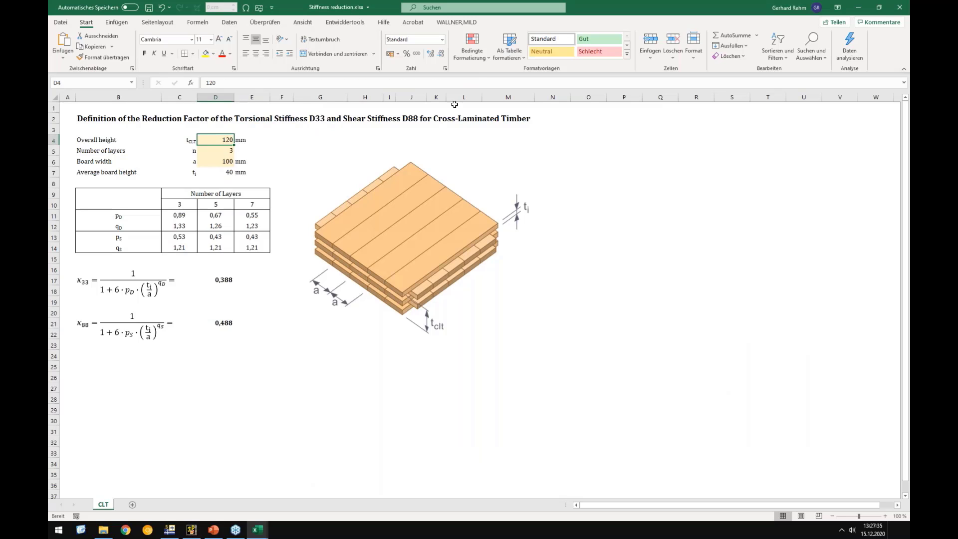
{"action": "type", "text": "200"}
{"action": "key", "text": "Return"}
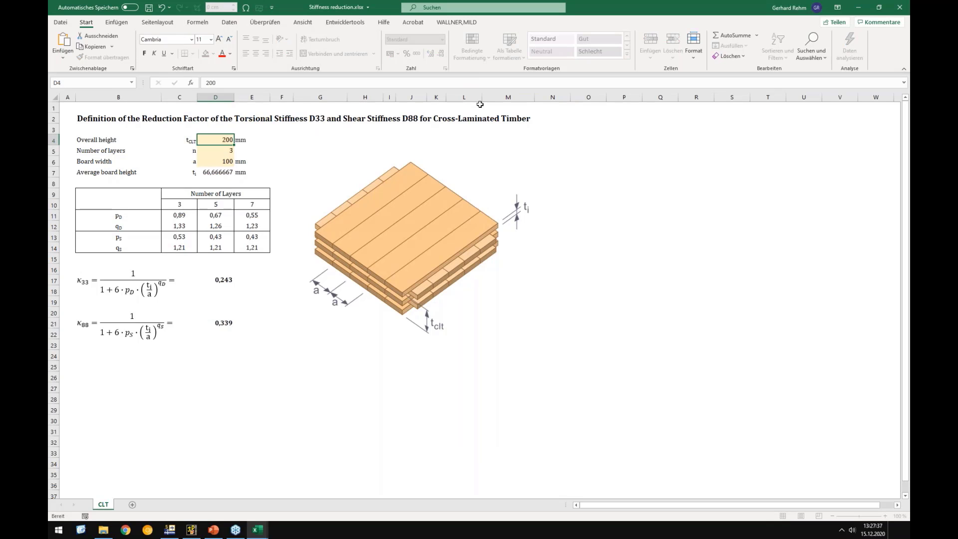
{"action": "type", "text": "5"}
{"action": "key", "text": "Return"}
{"action": "type", "text": "120"}
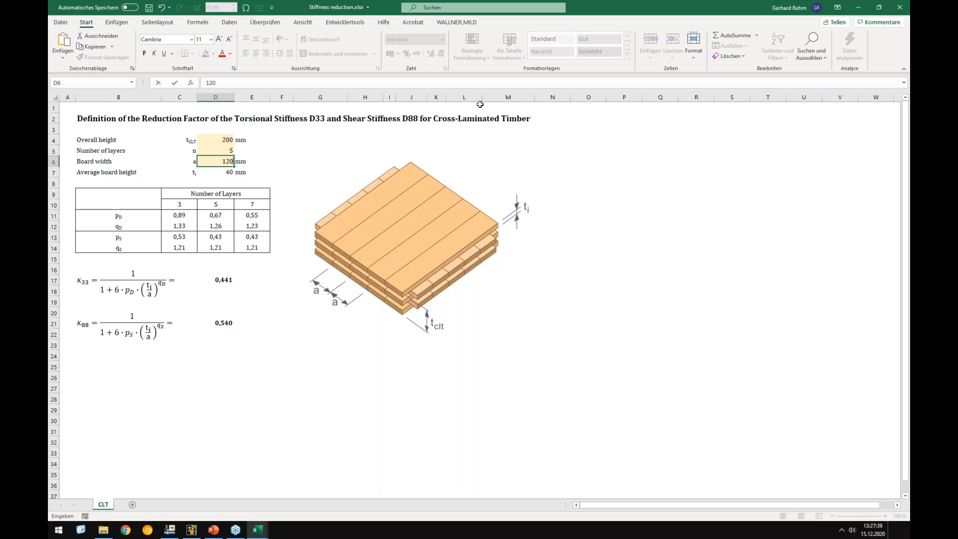
{"action": "key", "text": "Return"}
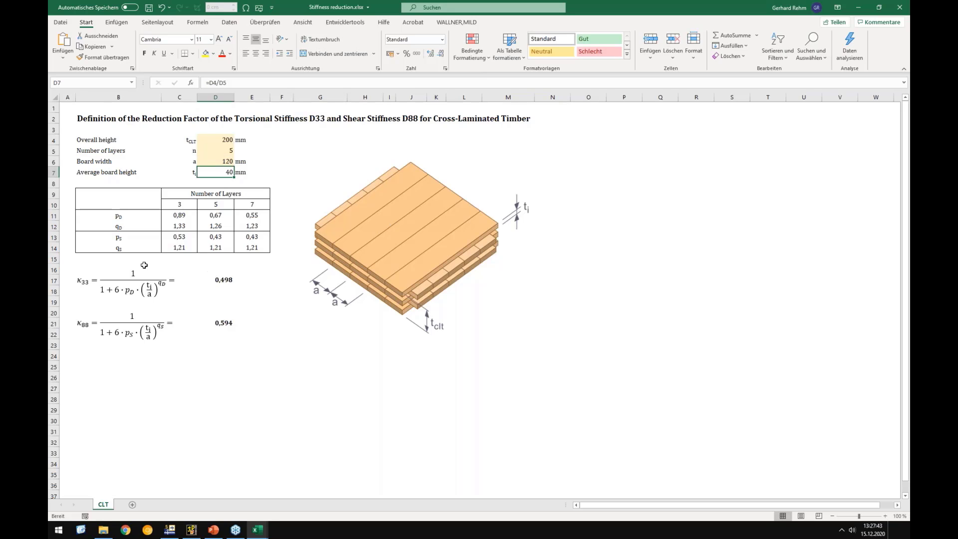
{"action": "left_click", "coordinate": [216, 281]}
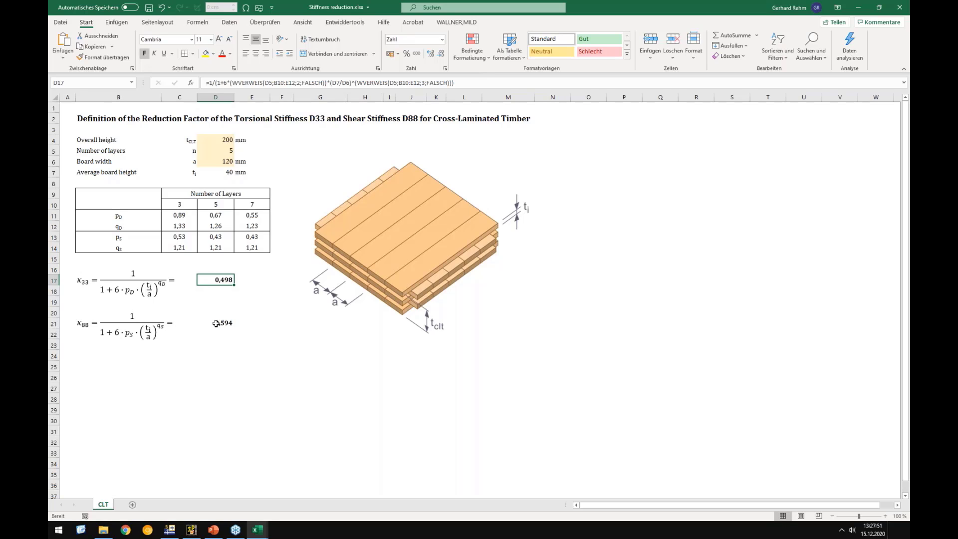
Step: Back in RFEM, set the composition's stiffness reduction factors to 0.5 for torsional elements (k33) and 0.6 for membrane elements (k88)
{"action": "left_click", "coordinate": [171, 533]}
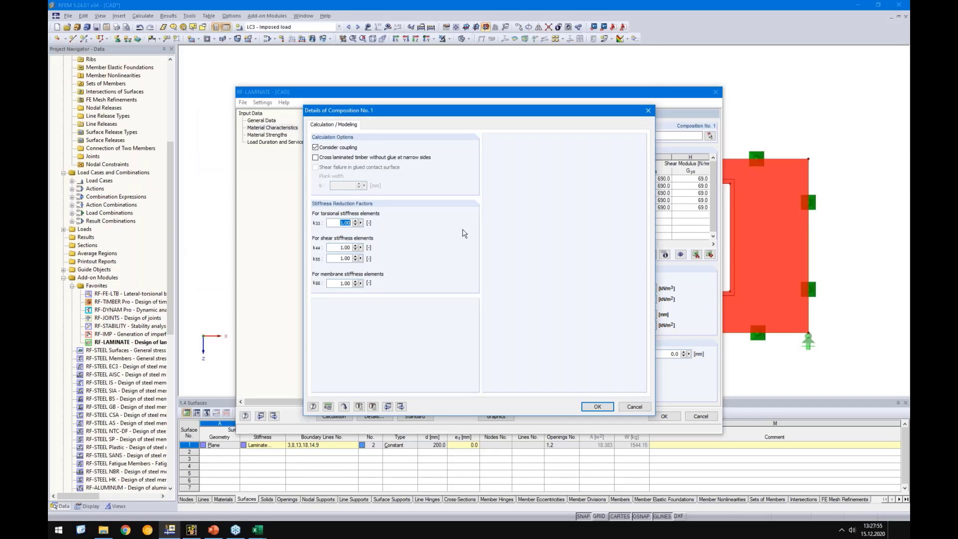
{"action": "type", "text": "0.5"}
{"action": "key", "text": "Tab"}
{"action": "key", "text": "Tab"}
{"action": "key", "text": "Tab"}
{"action": "type", "text": "0.6"}
{"action": "key", "text": "Tab"}
Step: Enable cross laminated timber without glue at narrow sides and shear failure in the glued contact surface with a 120 mm plank width, then check Ey
{"action": "left_click", "coordinate": [333, 158]}
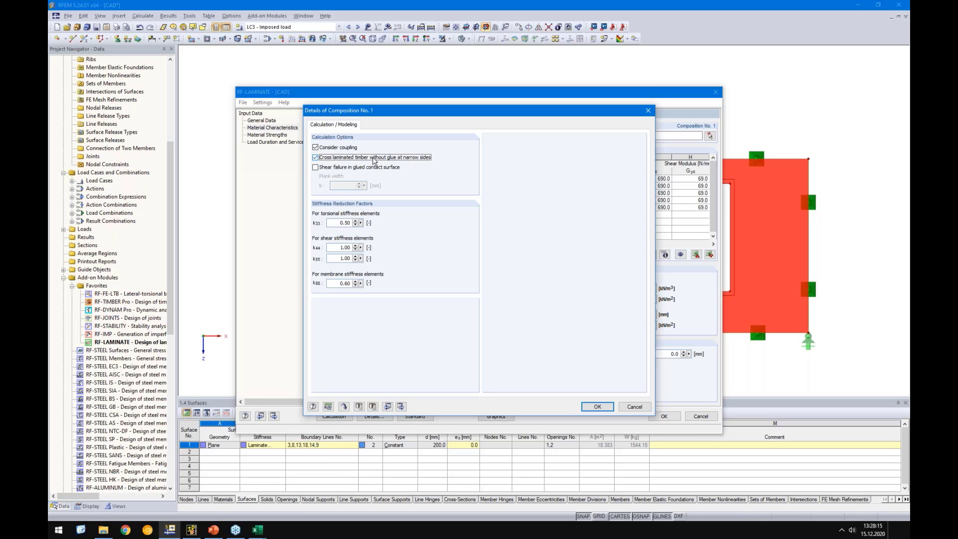
{"action": "left_click_drag", "start_coordinate": [460, 111], "coordinate": [307, 117]}
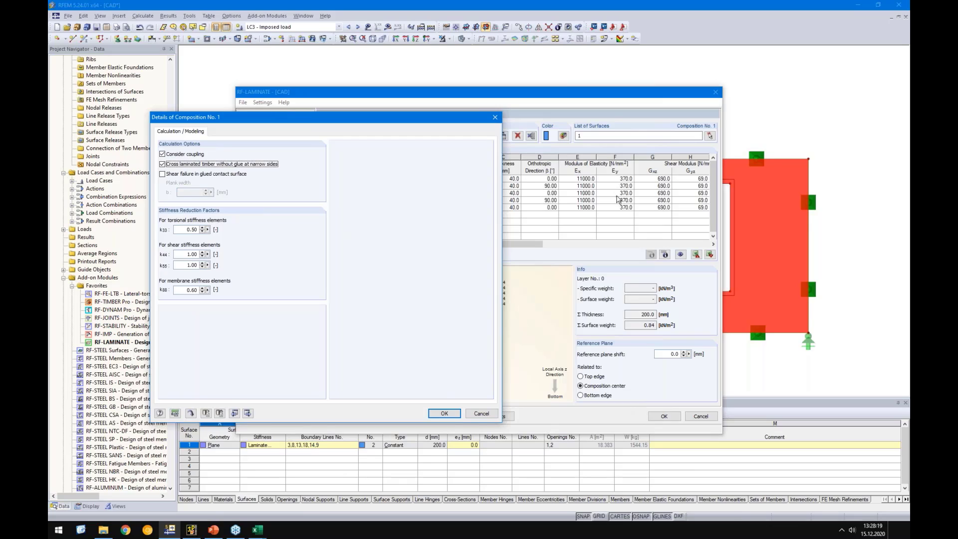
{"action": "left_click", "coordinate": [162, 174]}
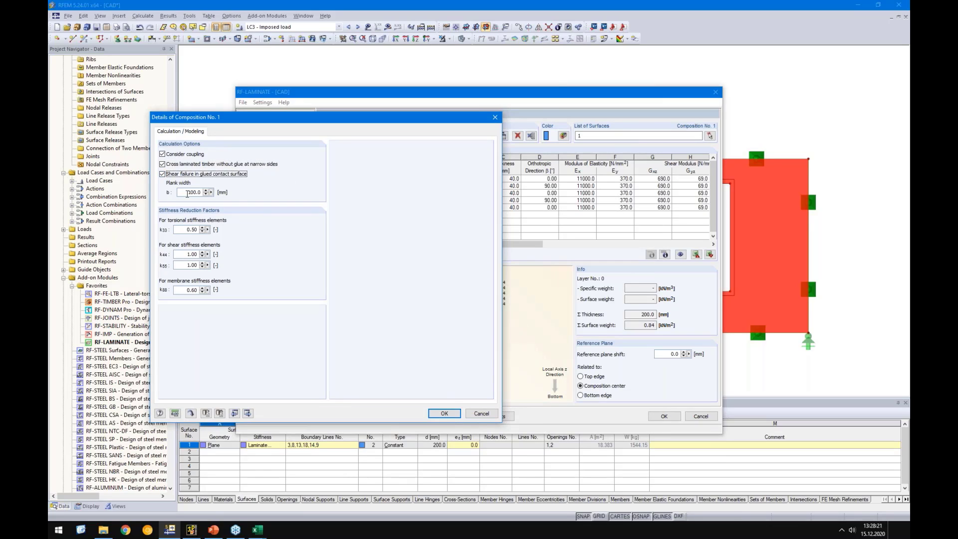
{"action": "key", "text": "Tab"}
{"action": "type", "text": "120"}
{"action": "left_click", "coordinate": [437, 414]}
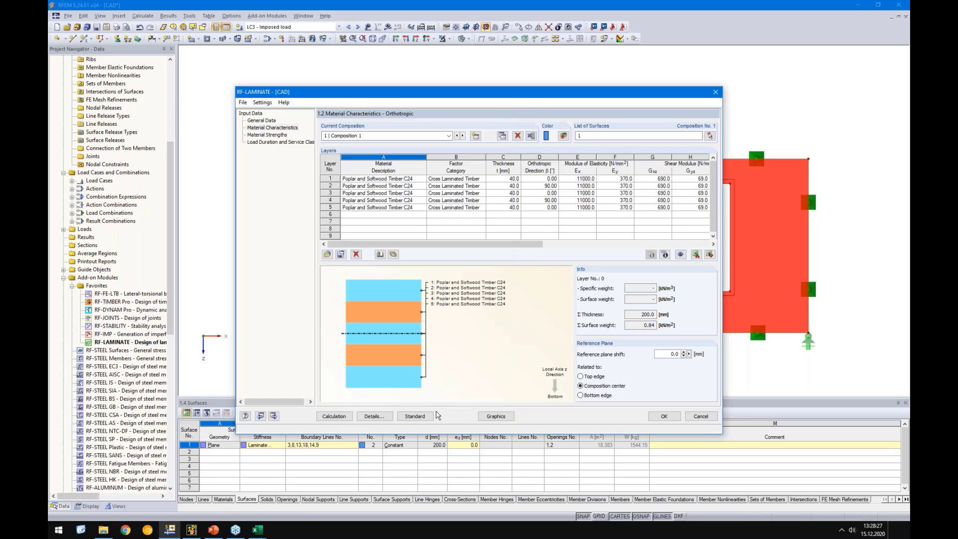
{"action": "left_click_drag", "start_coordinate": [613, 180], "coordinate": [613, 208]}
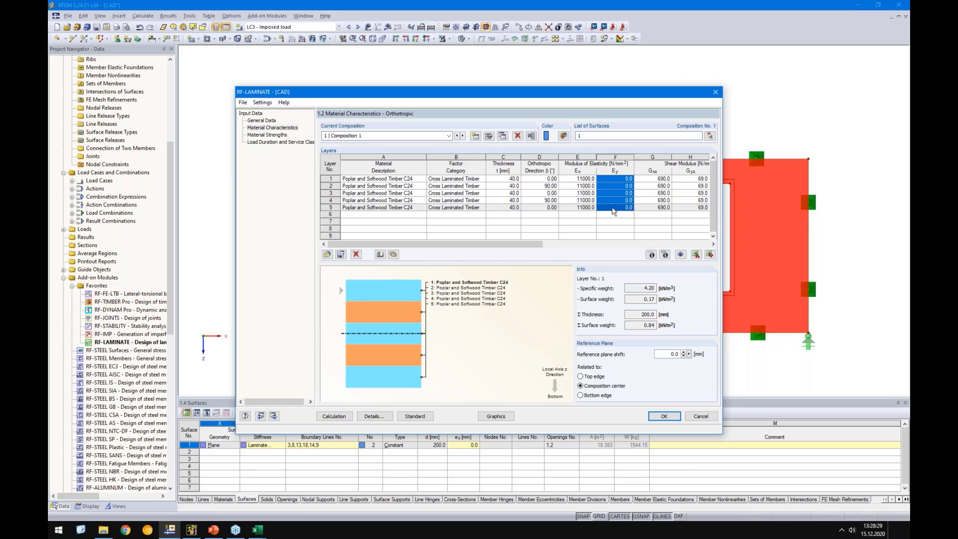
Step: Review the modulus of elasticity Ey of each of the five layers in composition 1
{"action": "left_click", "coordinate": [613, 208]}
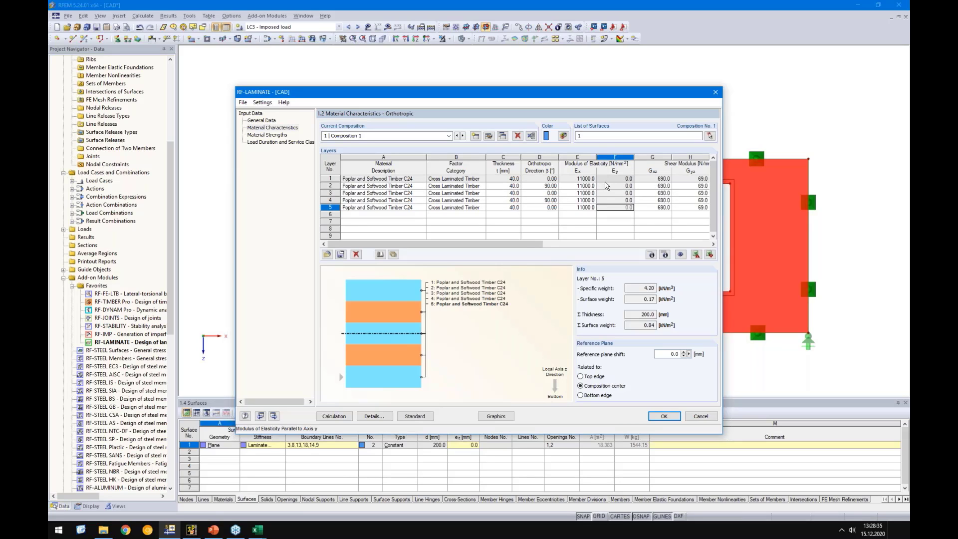
{"action": "left_click", "coordinate": [614, 181]}
{"action": "left_click", "coordinate": [614, 186]}
{"action": "left_click", "coordinate": [613, 194]}
{"action": "left_click", "coordinate": [610, 201]}
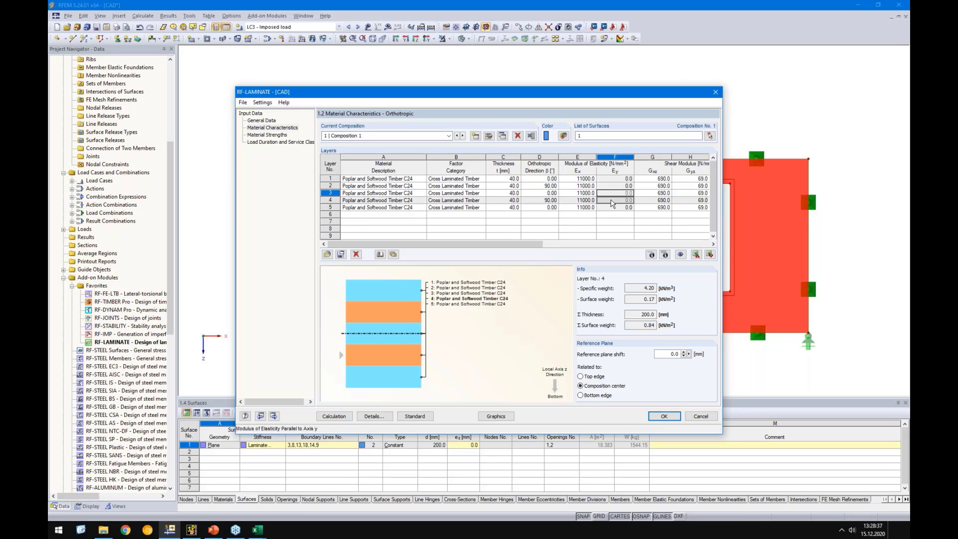
{"action": "left_click", "coordinate": [607, 209]}
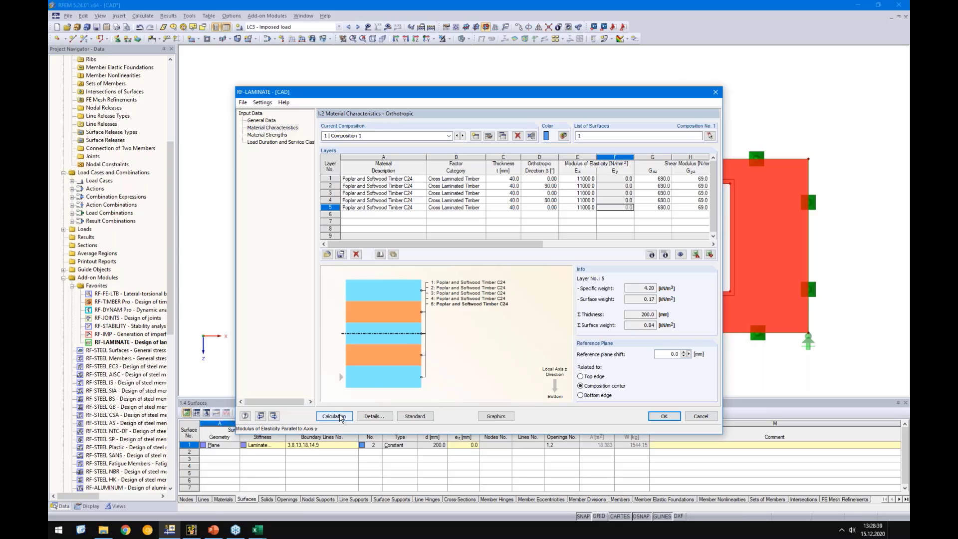
Step: Calculate the laminate design and limit the displayed stresses to σt/c,0 and τx'y' in the middle layer, with all others deselected
{"action": "left_click", "coordinate": [334, 416]}
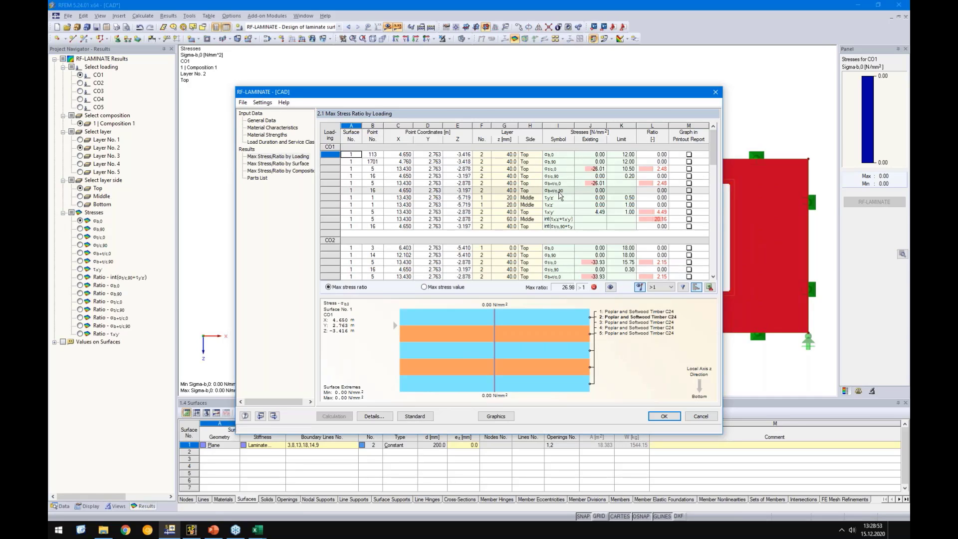
{"action": "left_click", "coordinate": [373, 415]}
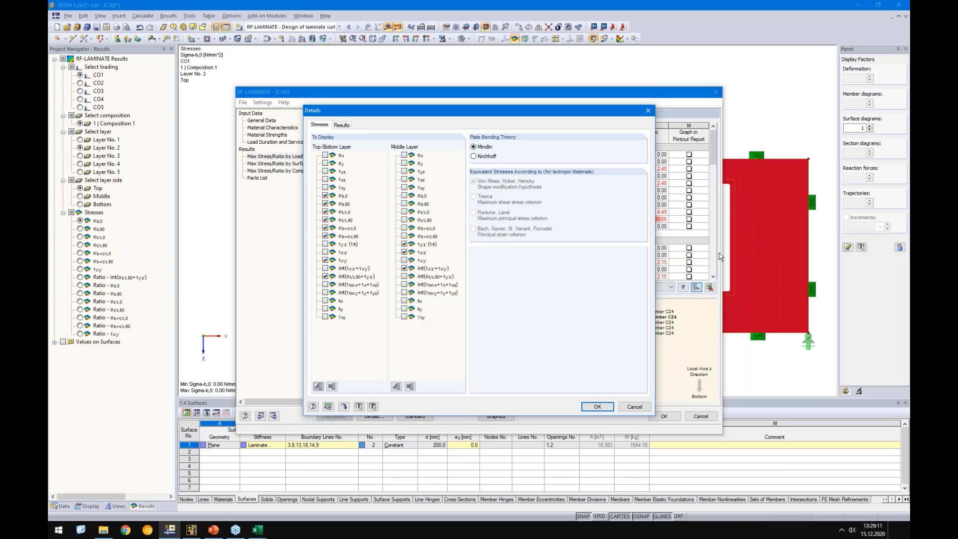
{"action": "left_click", "coordinate": [333, 389]}
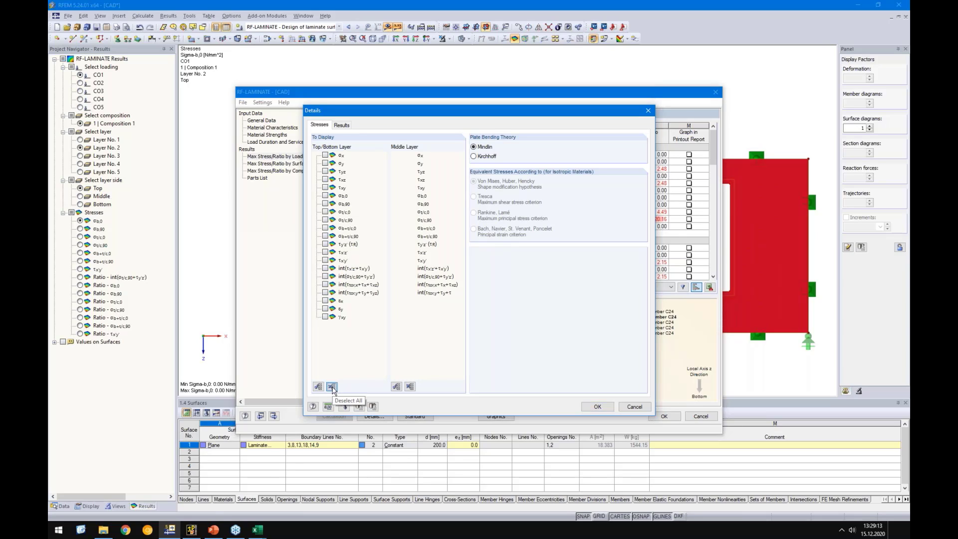
{"action": "left_click", "coordinate": [410, 389]}
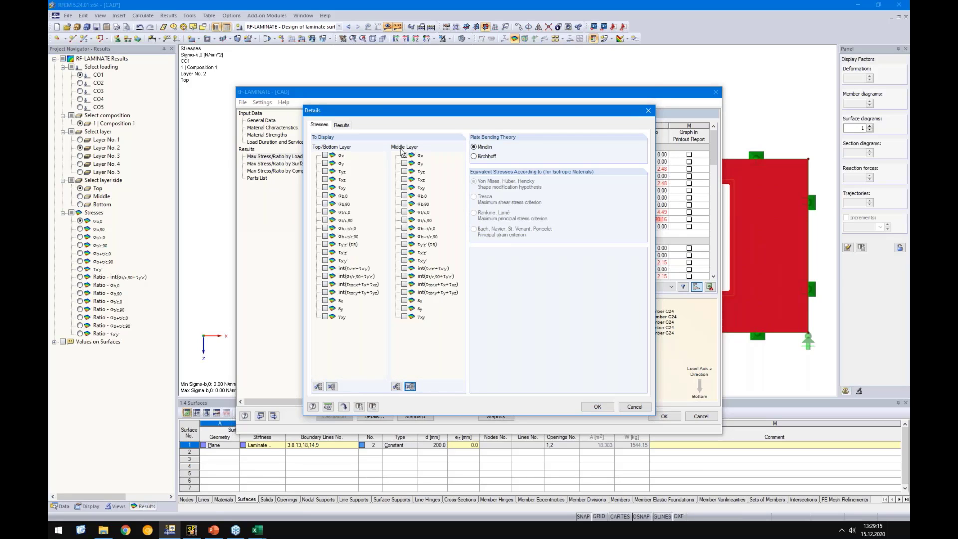
{"action": "left_click", "coordinate": [405, 212]}
{"action": "left_click", "coordinate": [598, 407]}
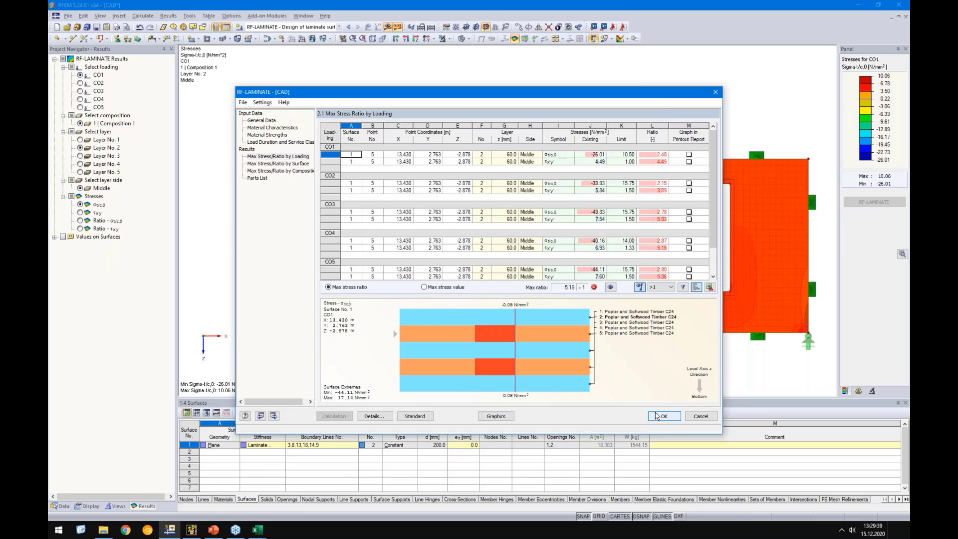
Step: Locate the maximum τx'y' ratio of CO4 at the nodal support, then examine the ratio distribution over the whole panel
{"action": "left_click", "coordinate": [654, 248]}
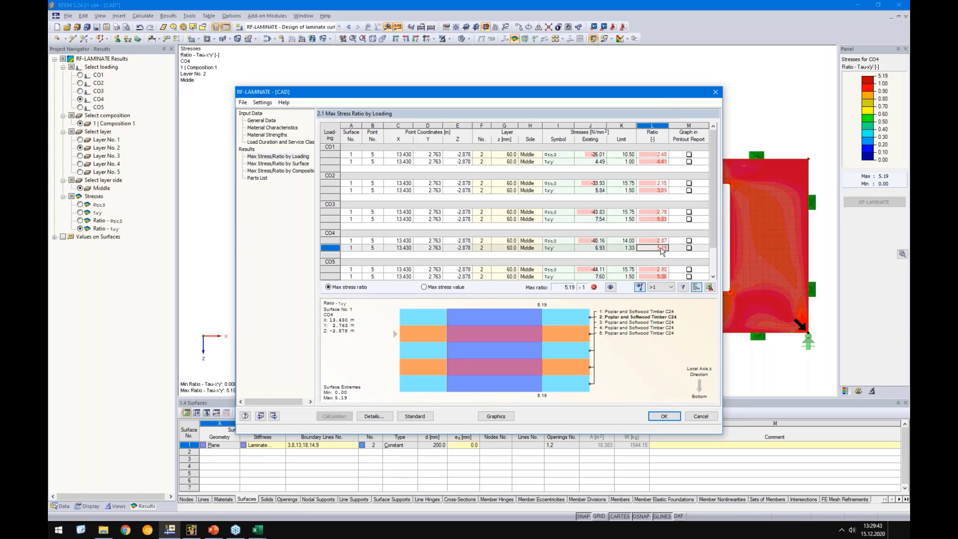
{"action": "scroll", "coordinate": [806, 341], "scroll_direction": "up", "scroll_amount": 3}
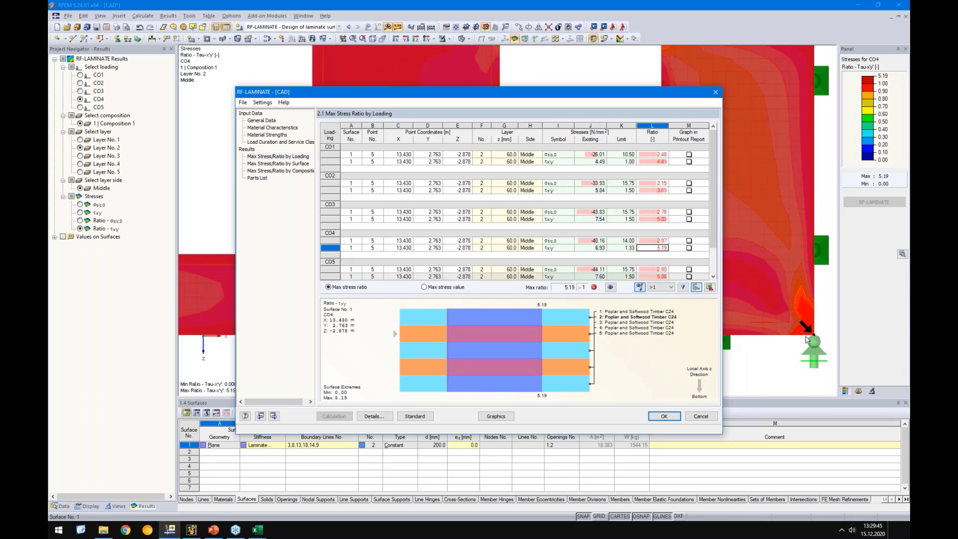
{"action": "scroll", "coordinate": [806, 340], "scroll_direction": "up", "scroll_amount": 2}
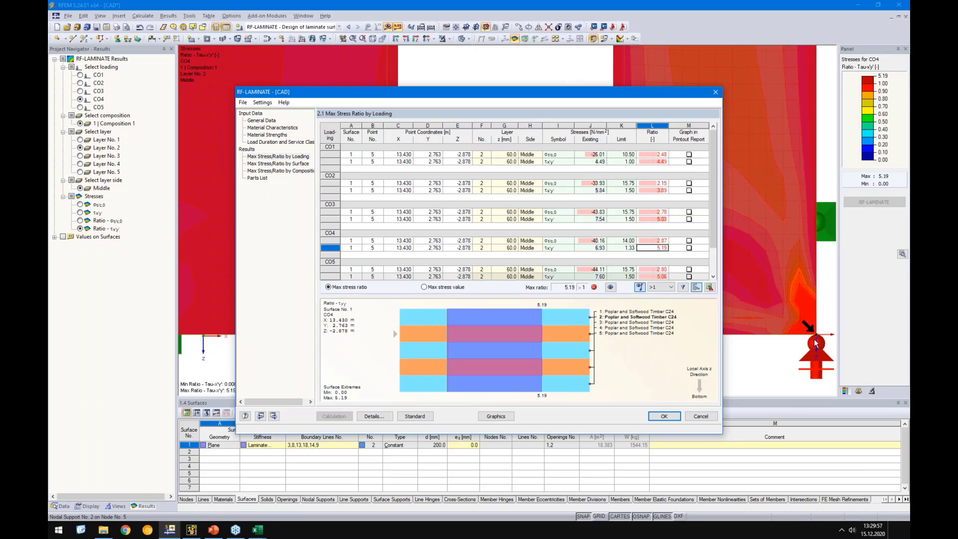
{"action": "left_click", "coordinate": [671, 418]}
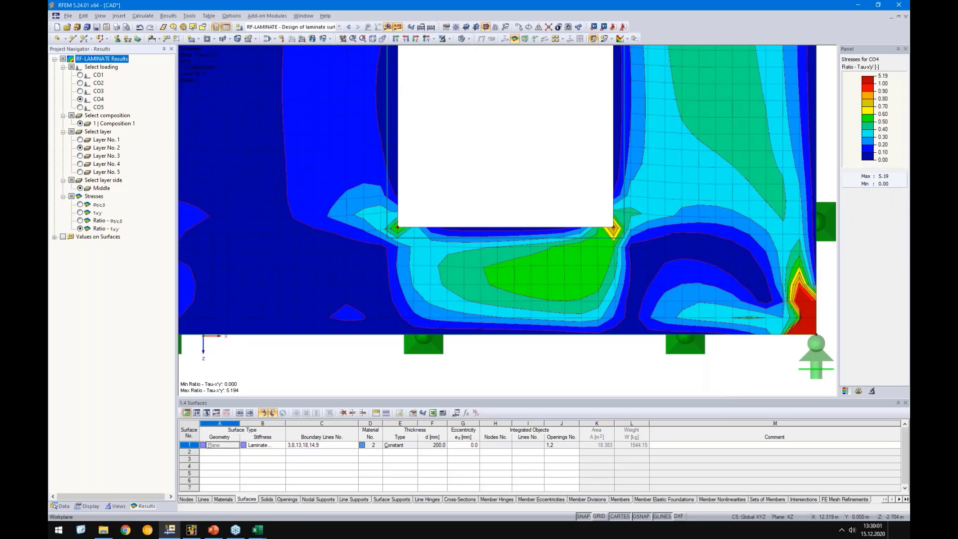
{"action": "middle_click", "coordinate": [622, 361]}
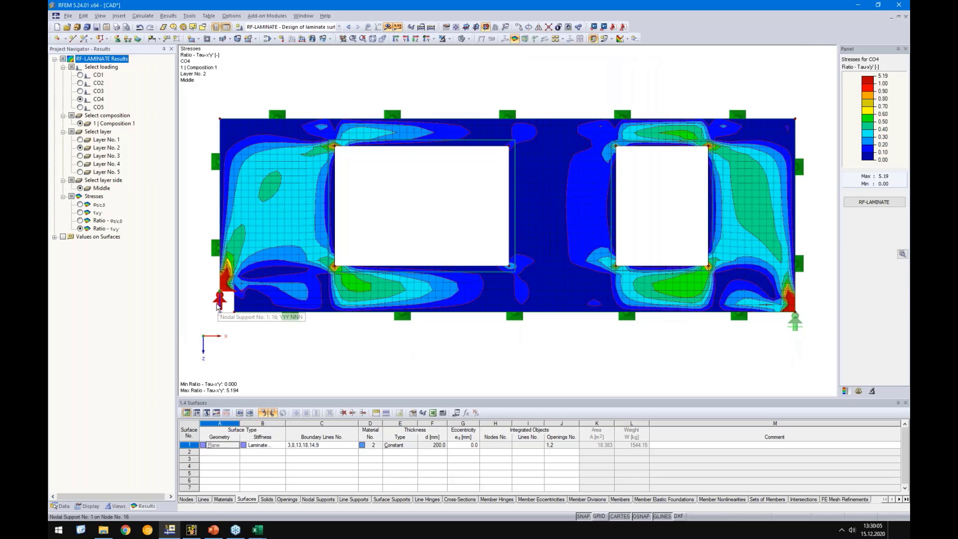
Step: Delete the nodal supports at the panel's lower-left notch and lower-right corner, discarding the existing results
{"action": "left_click", "coordinate": [216, 307]}
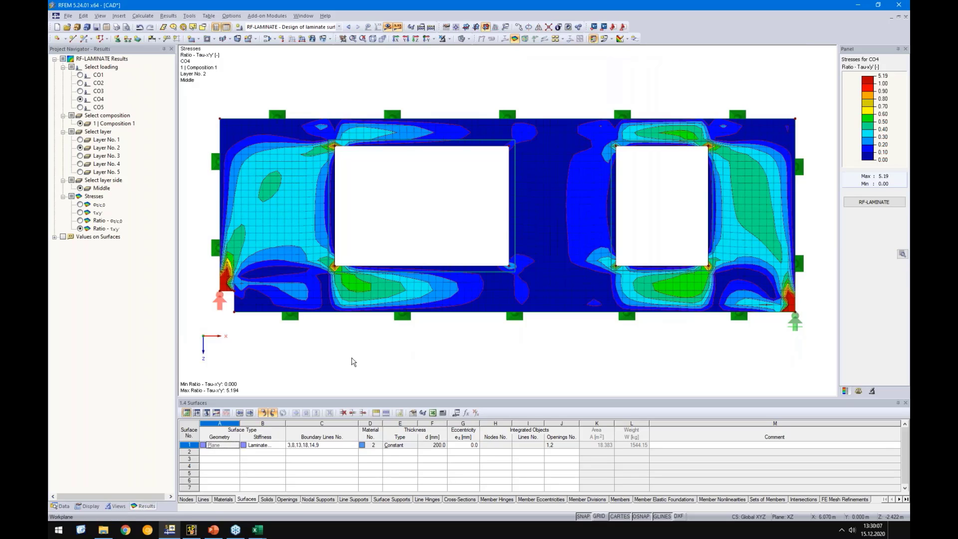
{"action": "key", "text": "Delete"}
{"action": "key", "text": "Return"}
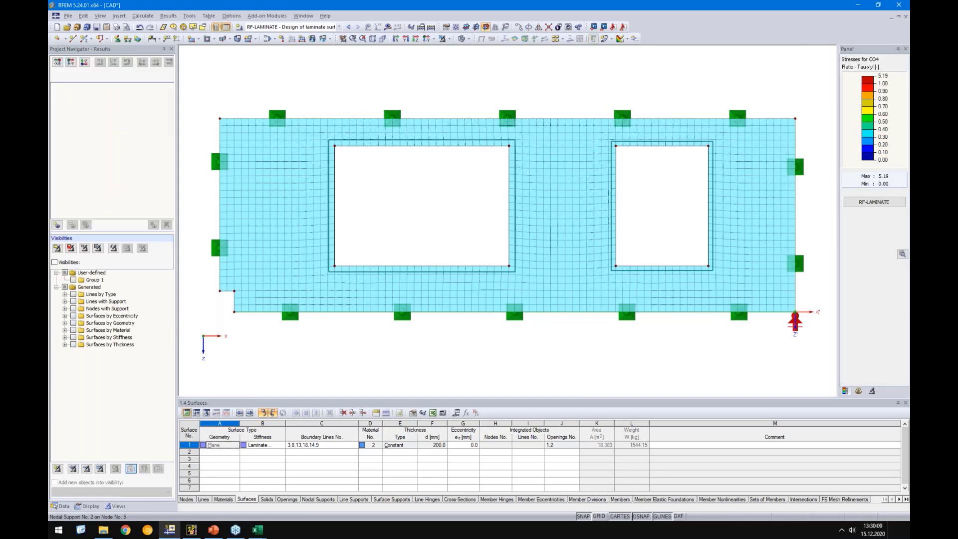
Step: Divide the panel's bottom line 0.22 m from the lower-right corner and delete the existing line support on the short segment
{"action": "right_click", "coordinate": [788, 312]}
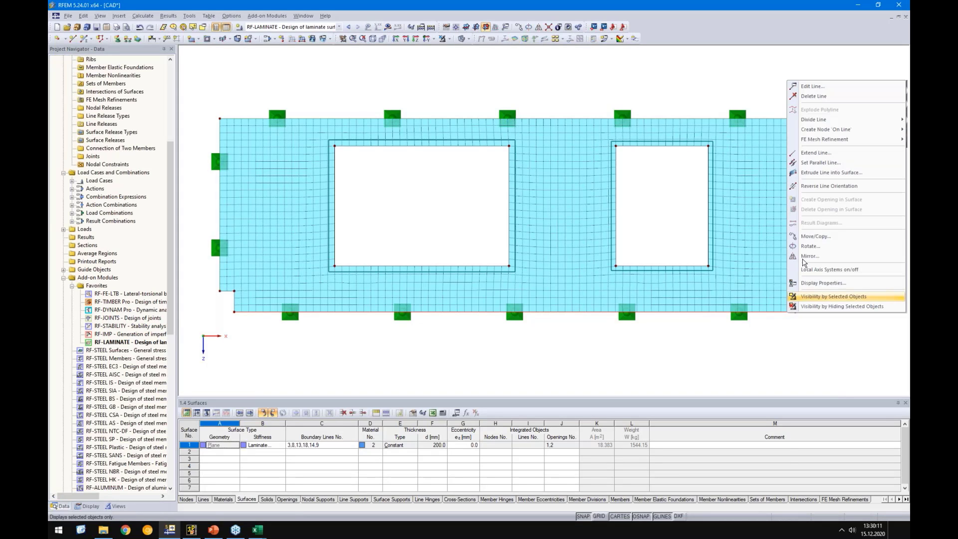
{"action": "mouse_move", "coordinate": [830, 121]}
{"action": "left_click", "coordinate": [728, 139]}
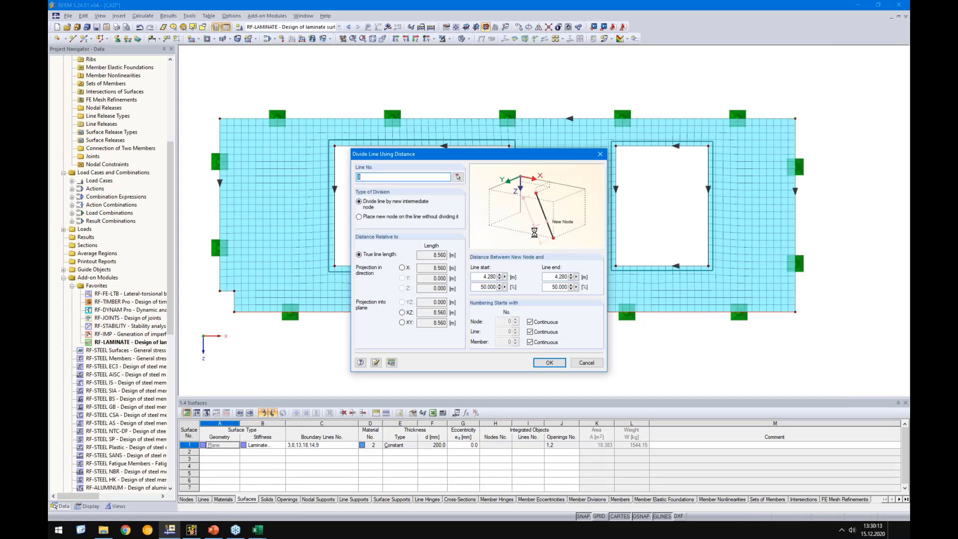
{"action": "key", "text": "shift+End"}
{"action": "type", "text": "0"}
{"action": "type", "text": ",2"}
{"action": "left_click", "coordinate": [472, 276]}
{"action": "left_click", "coordinate": [548, 362]}
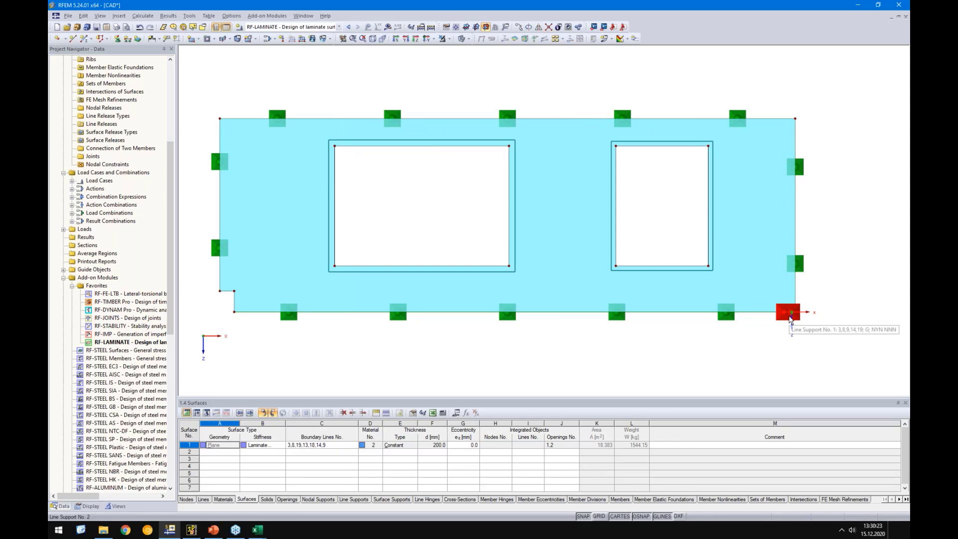
{"action": "key", "text": "Delete"}
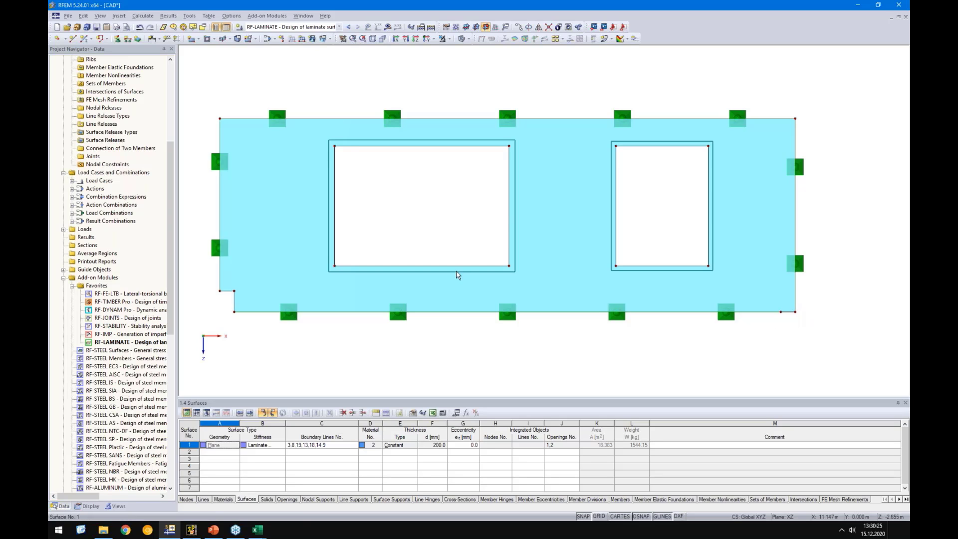
Step: Create a line support with uX released and a 0.01 kN/m² spring, and assign it to the lower-left notch line and lower-right segment
{"action": "left_click", "coordinate": [129, 40]}
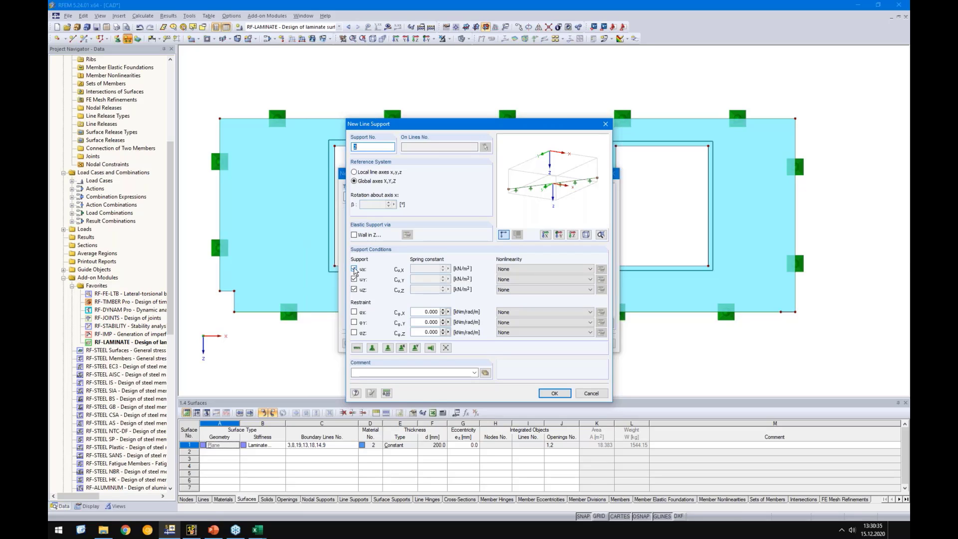
{"action": "left_click", "coordinate": [355, 269]}
{"action": "type", "text": "01"}
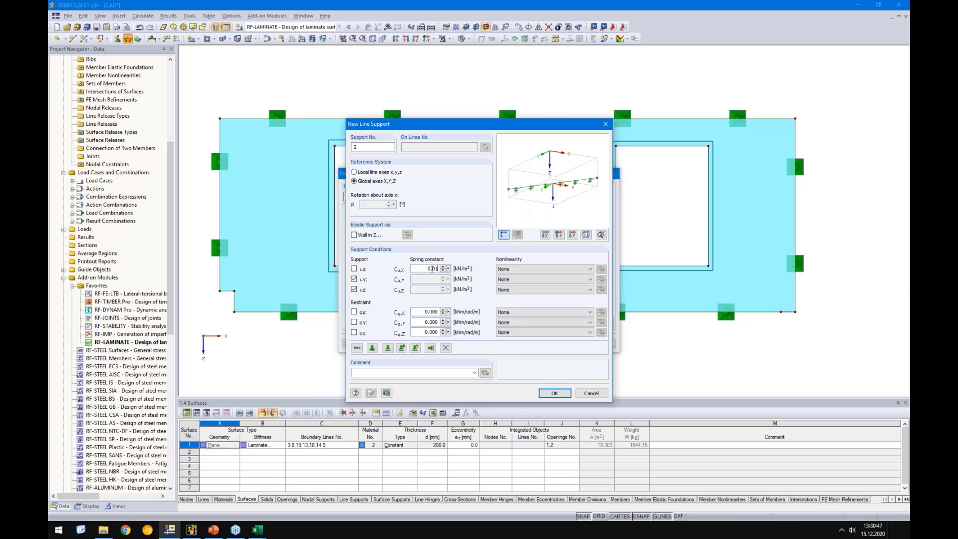
{"action": "left_click", "coordinate": [554, 393]}
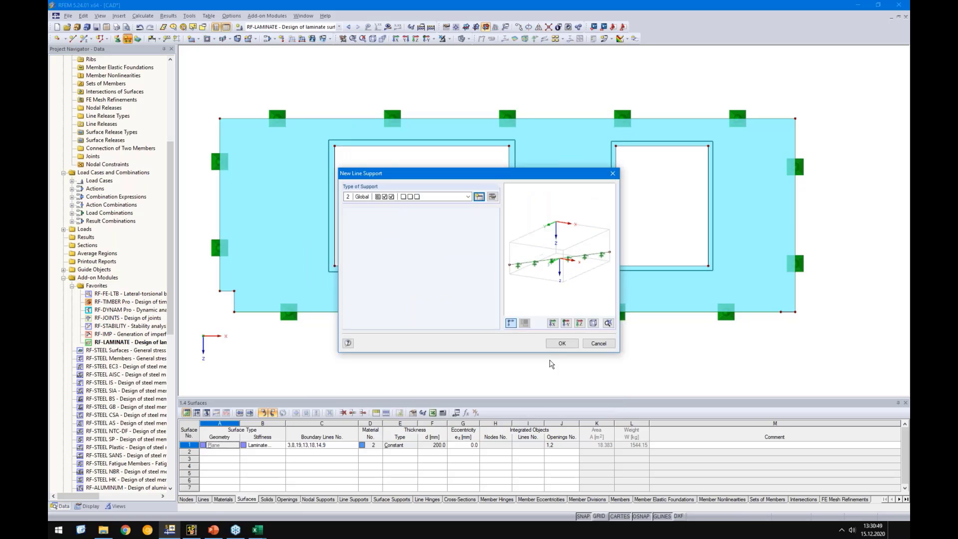
{"action": "left_click", "coordinate": [560, 342]}
{"action": "left_click", "coordinate": [225, 295]}
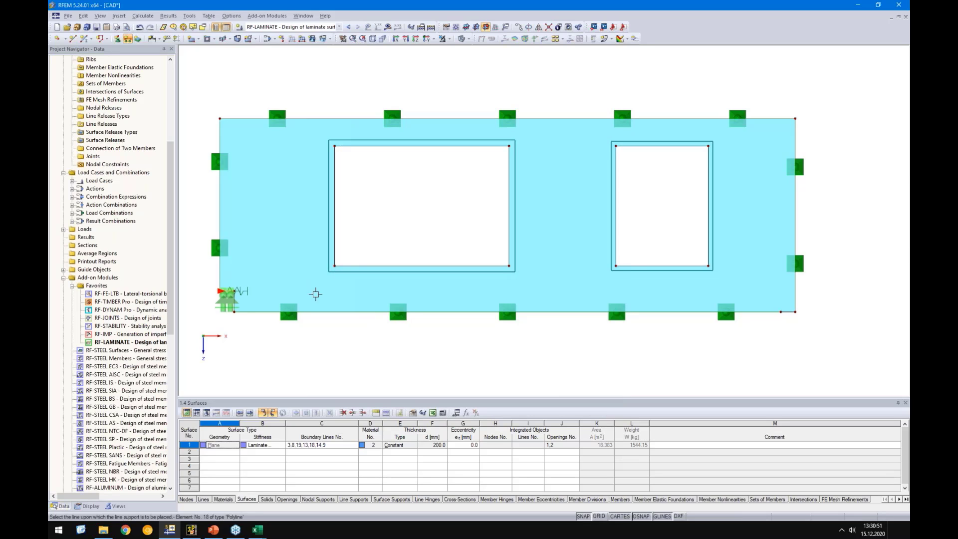
{"action": "left_click", "coordinate": [788, 311]}
{"action": "key", "text": "Escape"}
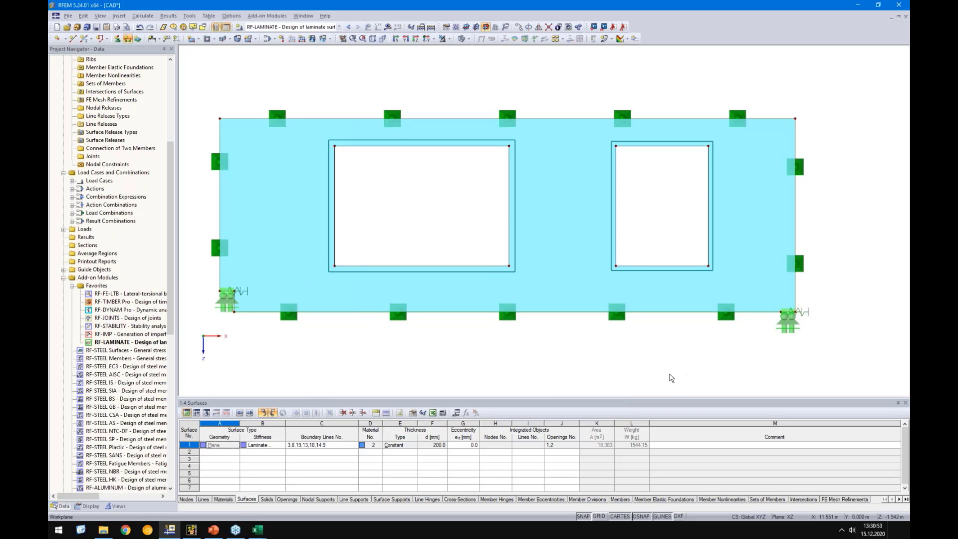
Step: Recalculate the laminate design with the new line supports and show the σt/c,0 ratio of CO4
{"action": "scroll", "coordinate": [433, 343], "scroll_direction": "down", "scroll_amount": 2}
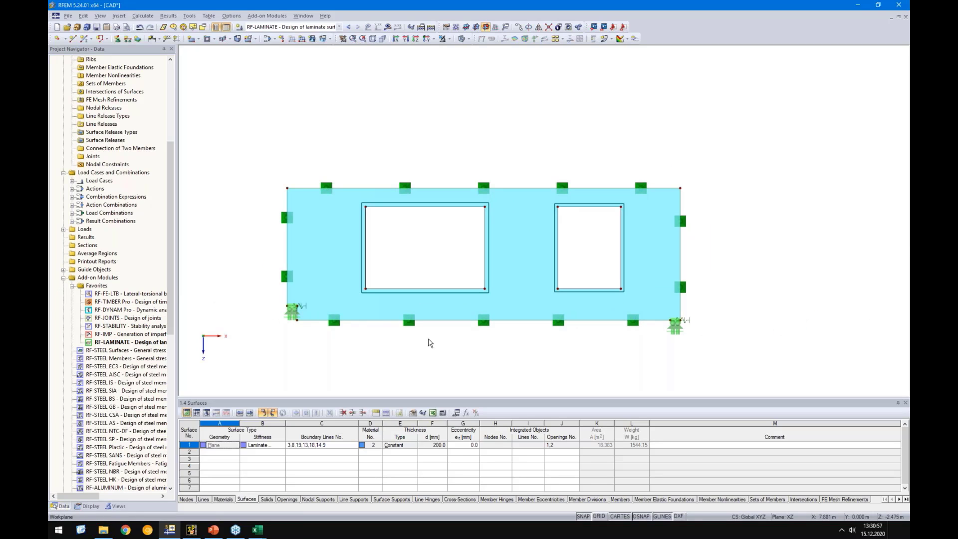
{"action": "double_click", "coordinate": [145, 342]}
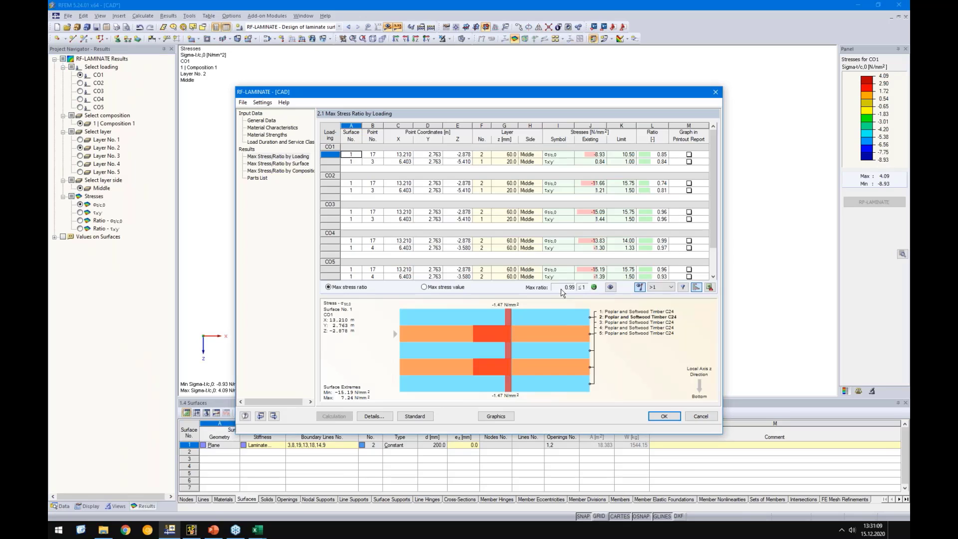
{"action": "left_click_drag", "start_coordinate": [583, 92], "coordinate": [337, 33]}
{"action": "left_click", "coordinate": [405, 181]}
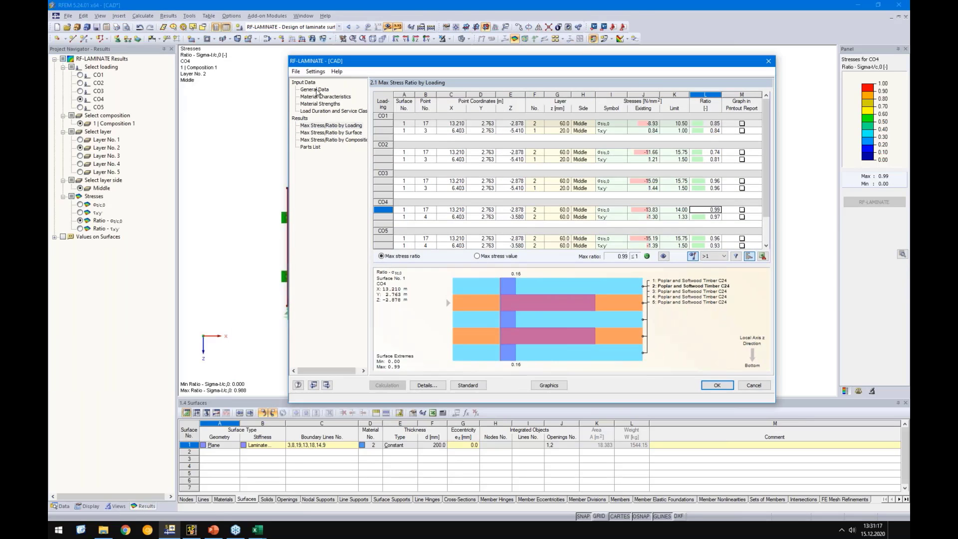
Step: Remove CO1, CO2, CO3 and CO5 from the ultimate limit state design, keeping only CO4, and recalculate
{"action": "left_click", "coordinate": [314, 89]}
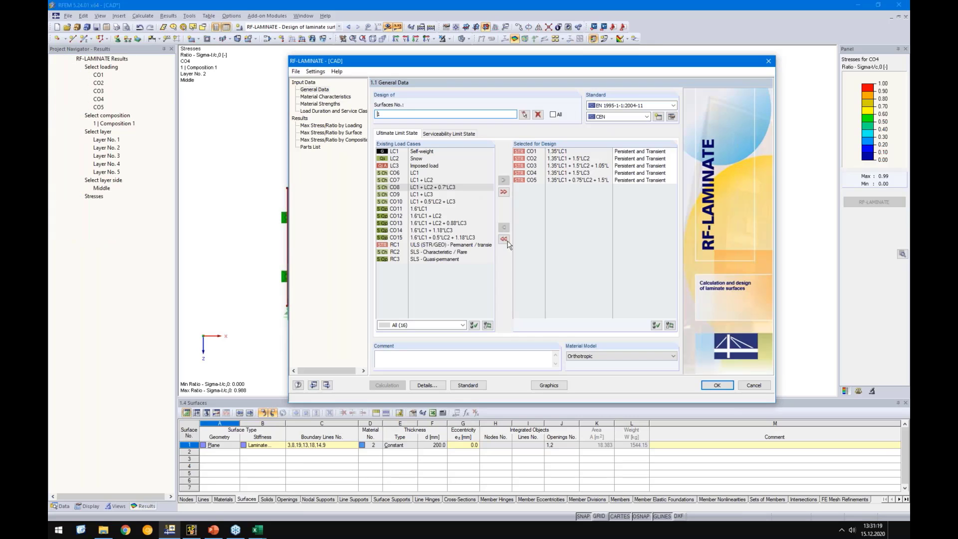
{"action": "left_click", "coordinate": [532, 153]}
{"action": "left_click", "coordinate": [533, 159], "text": "ctrl"}
{"action": "left_click", "coordinate": [532, 166], "text": "ctrl"}
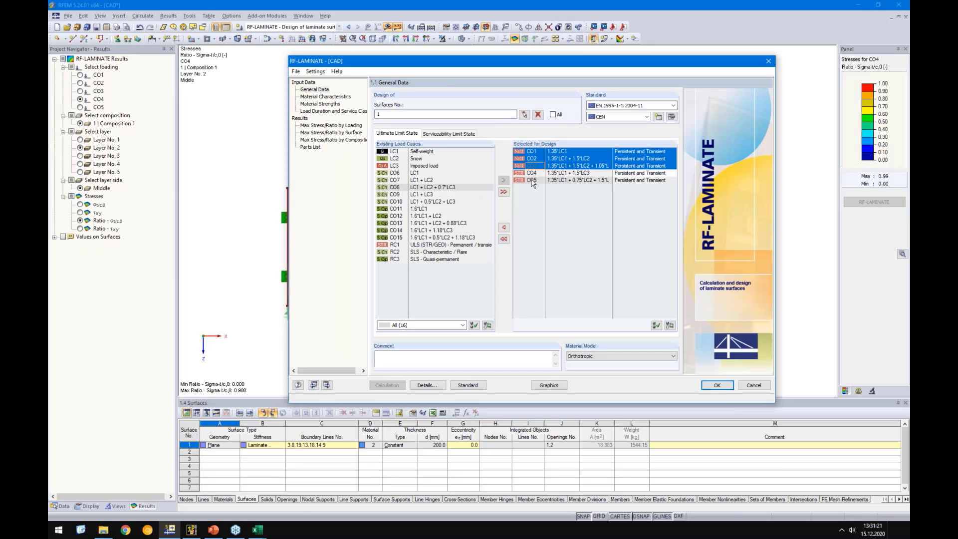
{"action": "left_click", "coordinate": [532, 181], "text": "ctrl"}
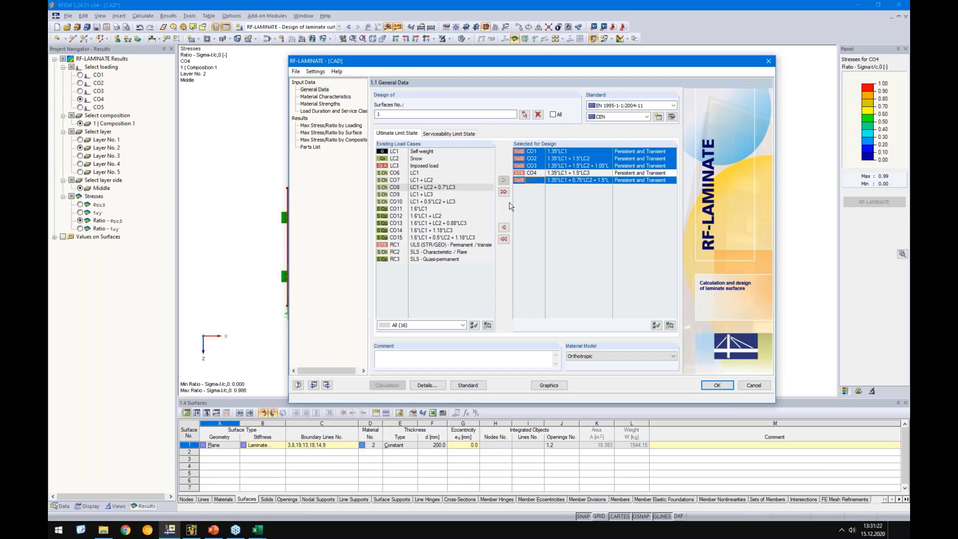
{"action": "left_click", "coordinate": [503, 228]}
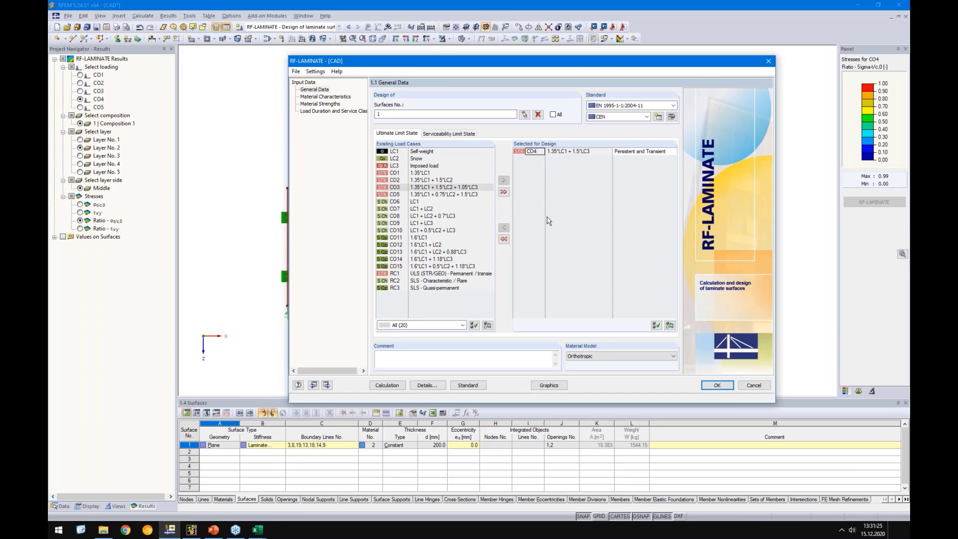
{"action": "left_click", "coordinate": [386, 385]}
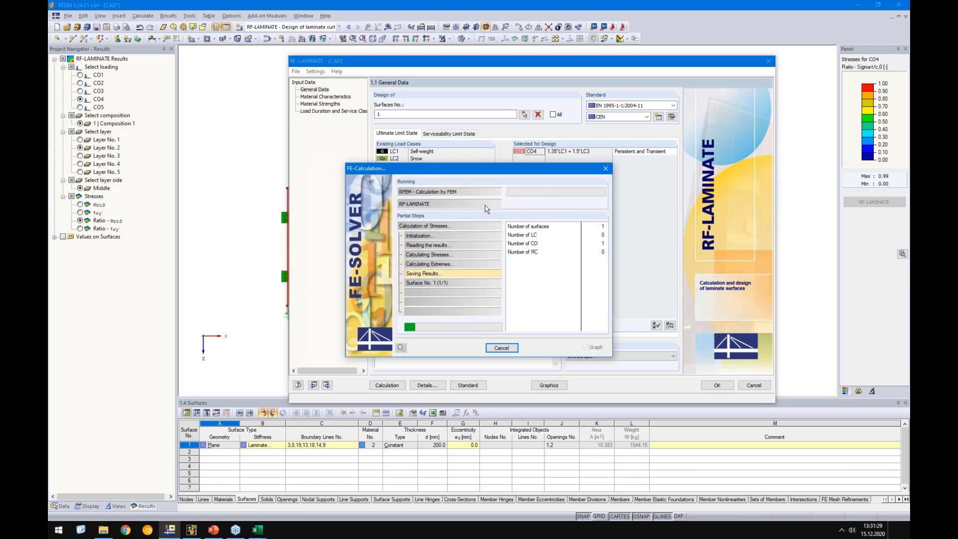
Step: Locate the maximum σt/c,0 ratio of CO4 in the model and examine it closely at the lower-right line support
{"action": "left_click", "coordinate": [713, 123]}
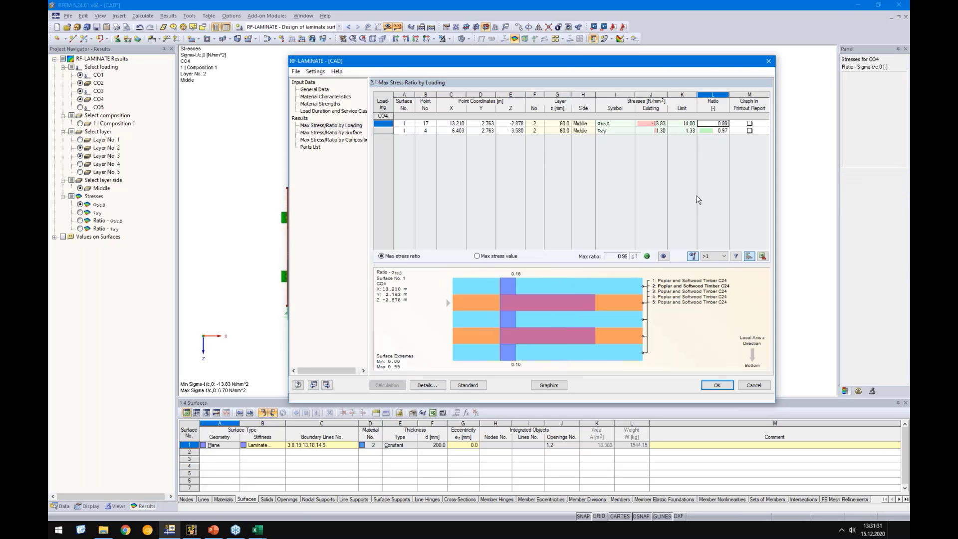
{"action": "left_click_drag", "start_coordinate": [666, 67], "coordinate": [430, 64]}
{"action": "scroll", "coordinate": [668, 324], "scroll_direction": "up", "scroll_amount": 6}
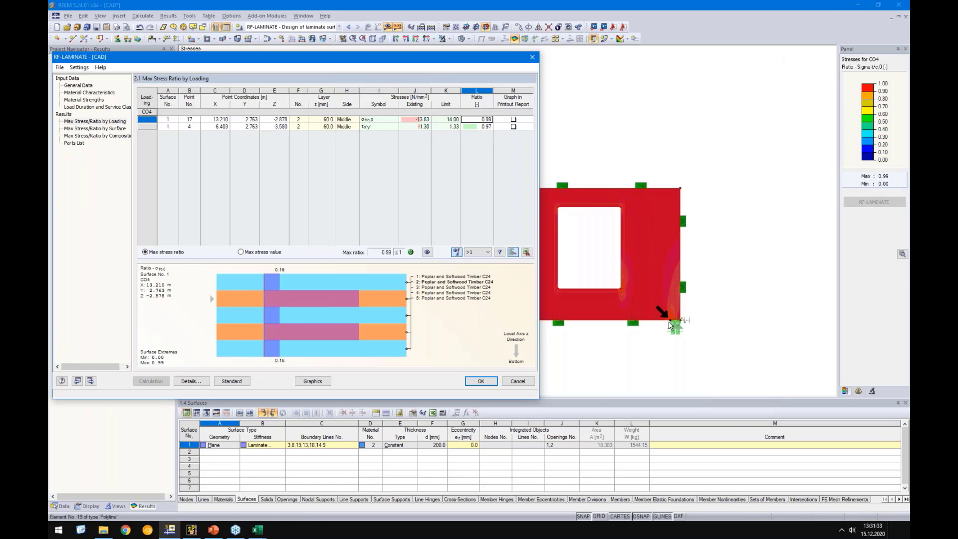
{"action": "scroll", "coordinate": [645, 329], "scroll_direction": "up", "scroll_amount": 4}
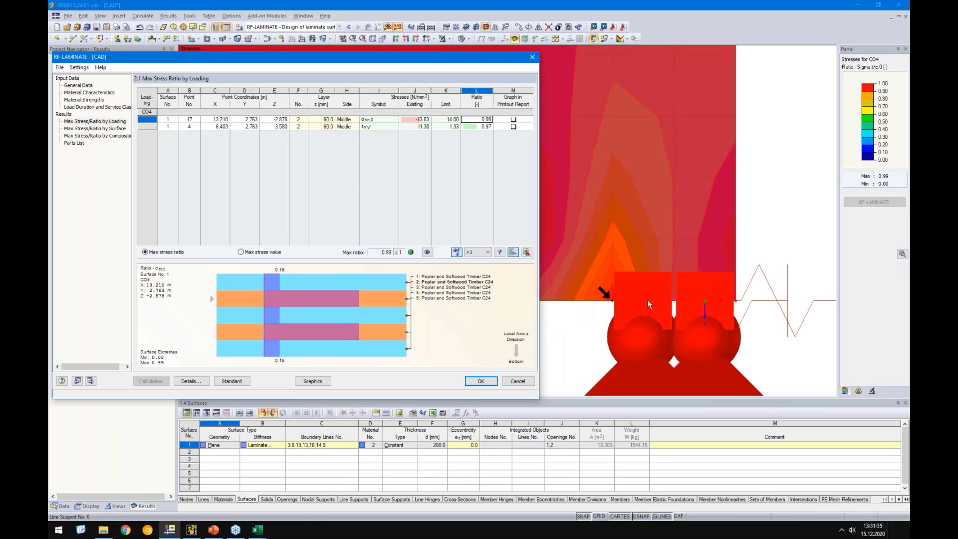
Step: Close the RF-LAMINATE results window and examine the σt/c,0 ratio of CO4 around the lower-right line support
{"action": "scroll", "coordinate": [648, 304], "scroll_direction": "down", "scroll_amount": 3}
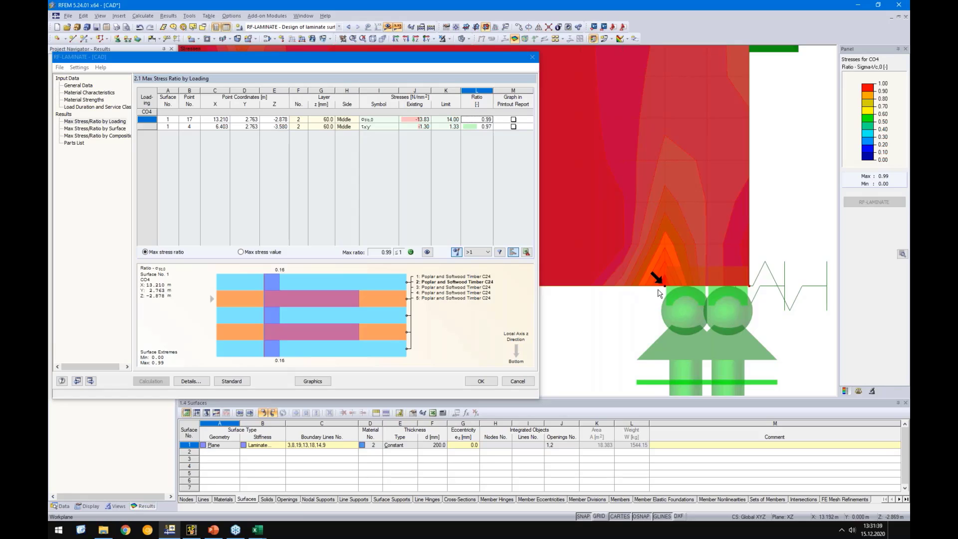
{"action": "mouse_move", "coordinate": [664, 290]}
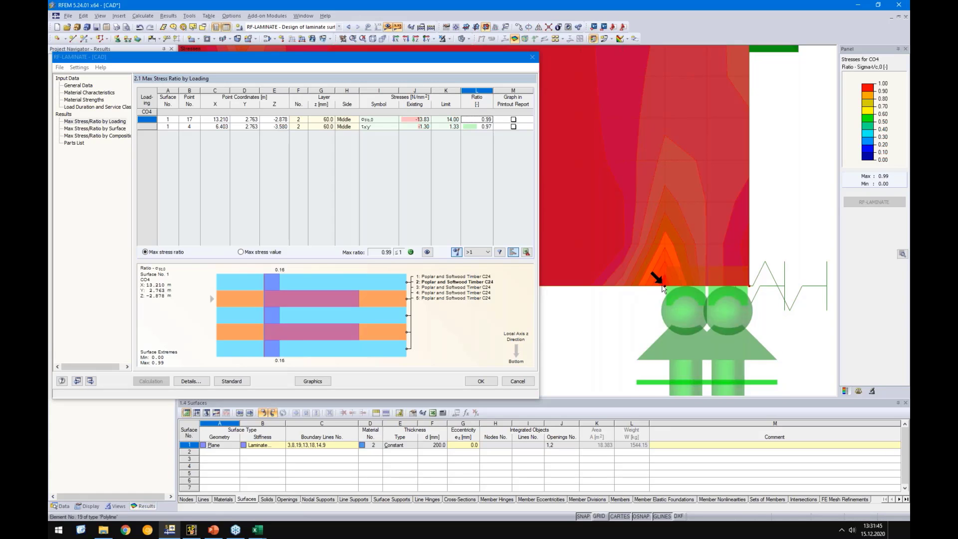
{"action": "left_click", "coordinate": [484, 383]}
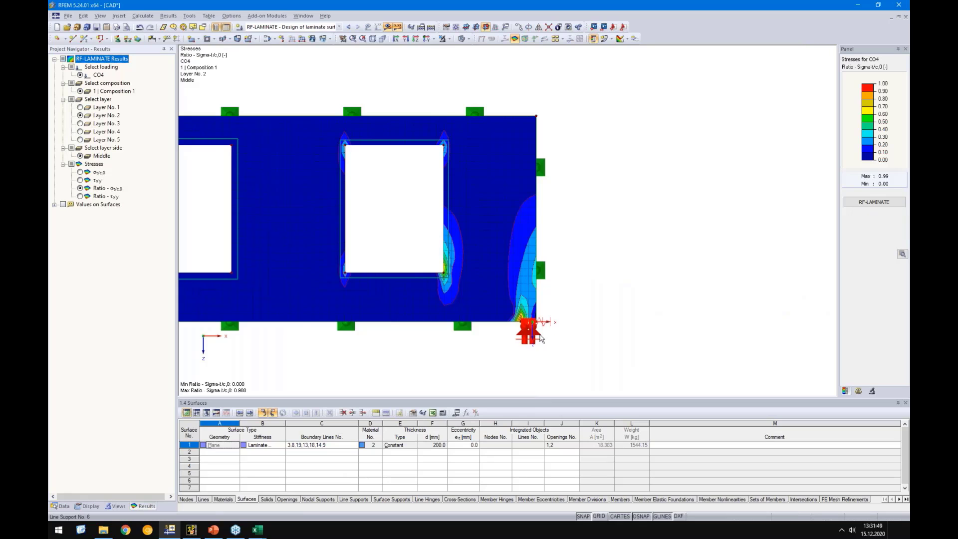
{"action": "scroll", "coordinate": [533, 327], "scroll_direction": "up", "scroll_amount": 3}
{"action": "scroll", "coordinate": [599, 299], "scroll_direction": "up", "scroll_amount": 1}
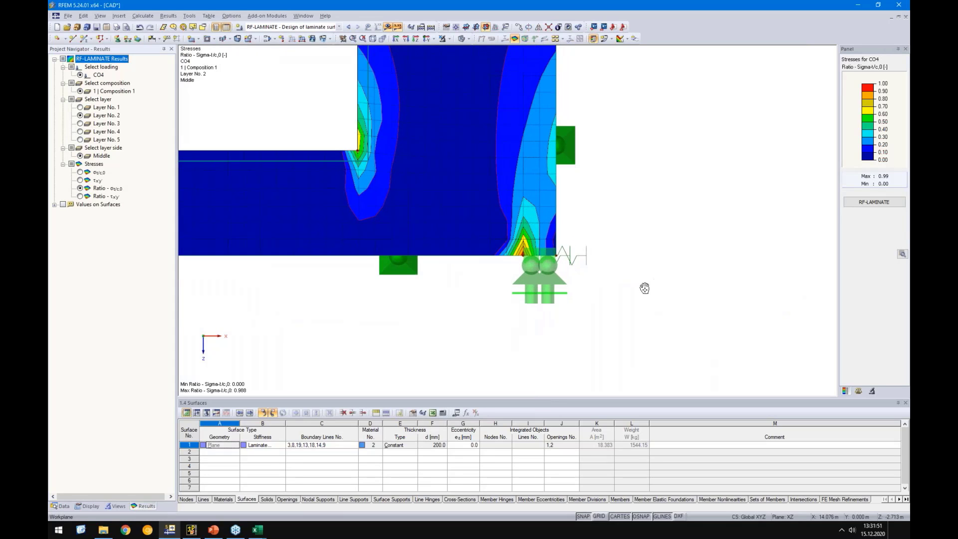
Step: Display the support reactions of result combination RC1 and examine them at the lower-right line support
{"action": "left_click", "coordinate": [340, 27]}
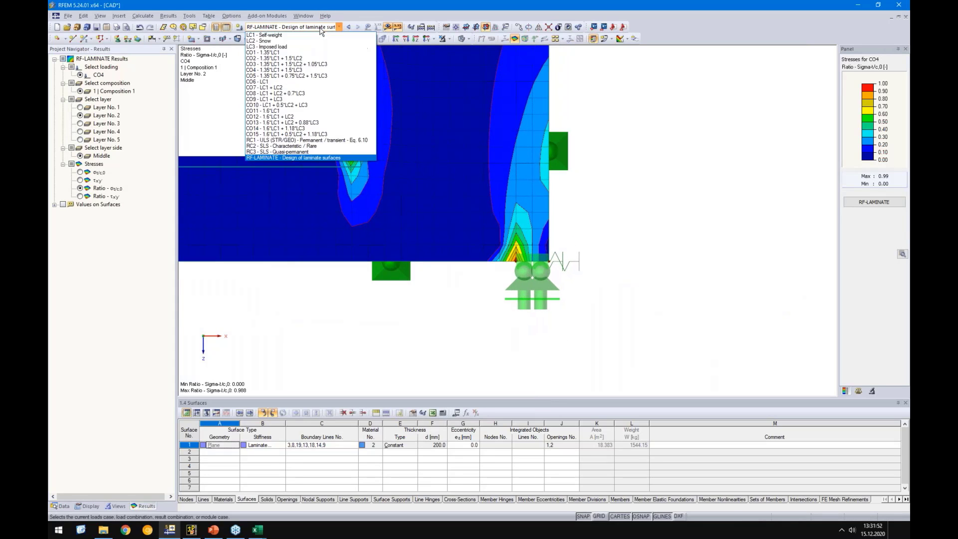
{"action": "left_click", "coordinate": [257, 140]}
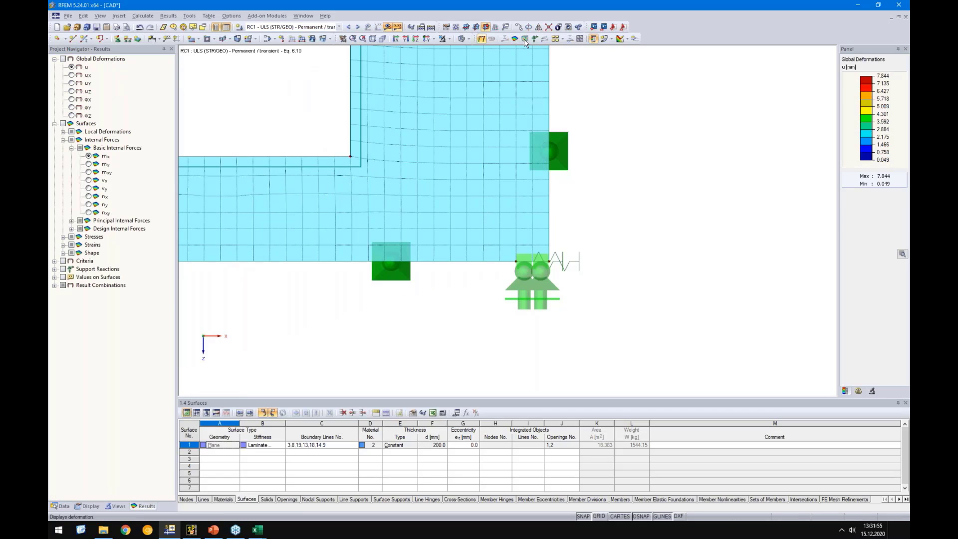
{"action": "left_click", "coordinate": [534, 39]}
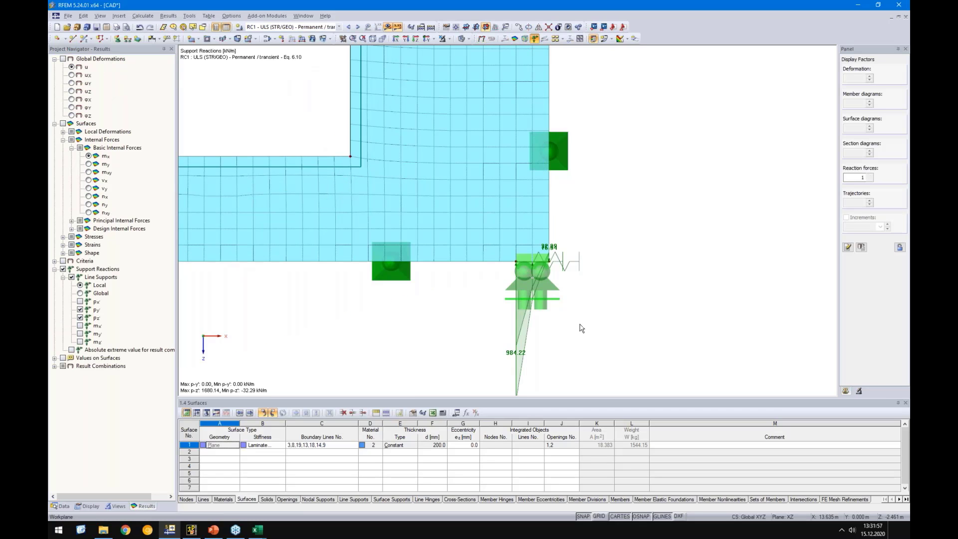
{"action": "scroll", "coordinate": [559, 265], "scroll_direction": "up", "scroll_amount": 3}
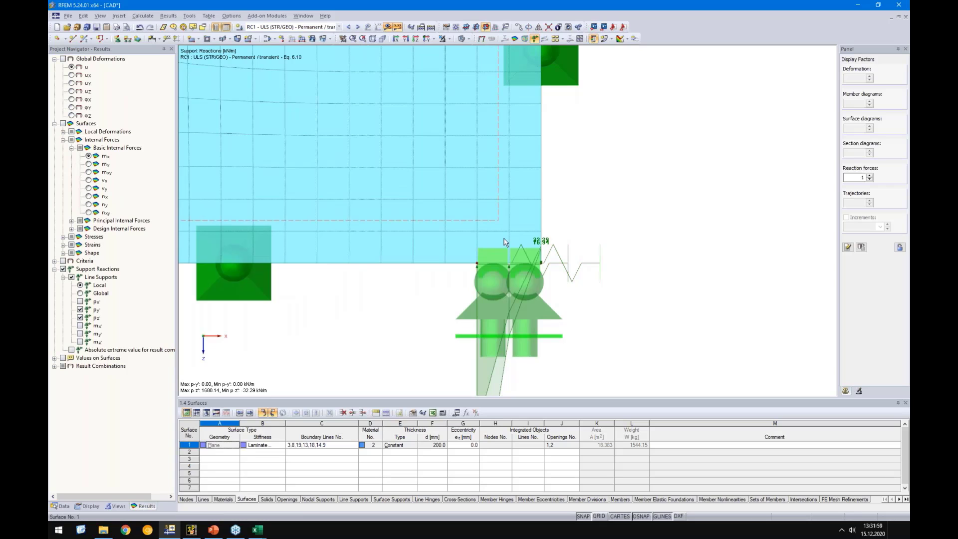
{"action": "scroll", "coordinate": [551, 259], "scroll_direction": "up", "scroll_amount": 5}
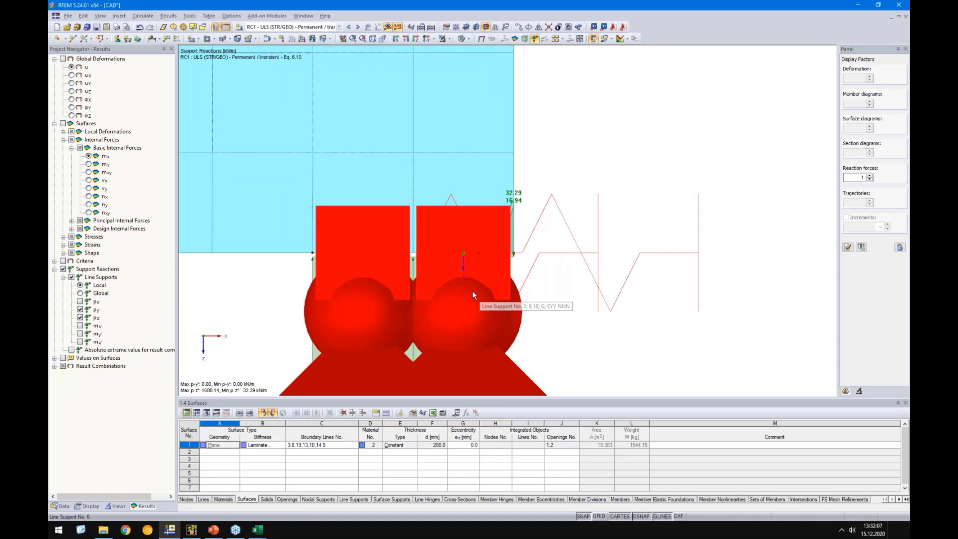
{"action": "scroll", "coordinate": [472, 293], "scroll_direction": "down", "scroll_amount": 5}
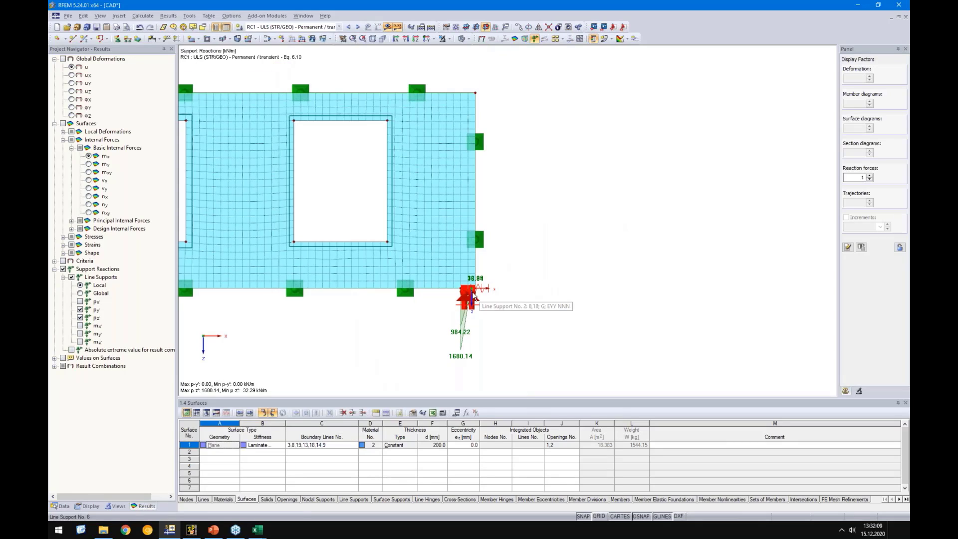
Step: Set the uZ nonlinearity of the line support on lines 8 and 18 to "Failure if negative support force"
{"action": "double_click", "coordinate": [472, 299]}
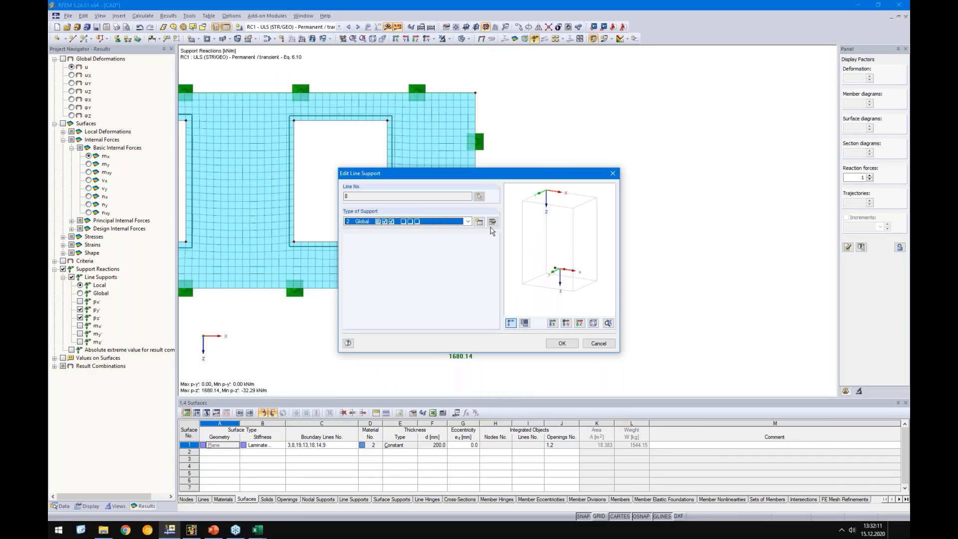
{"action": "left_click", "coordinate": [492, 222]}
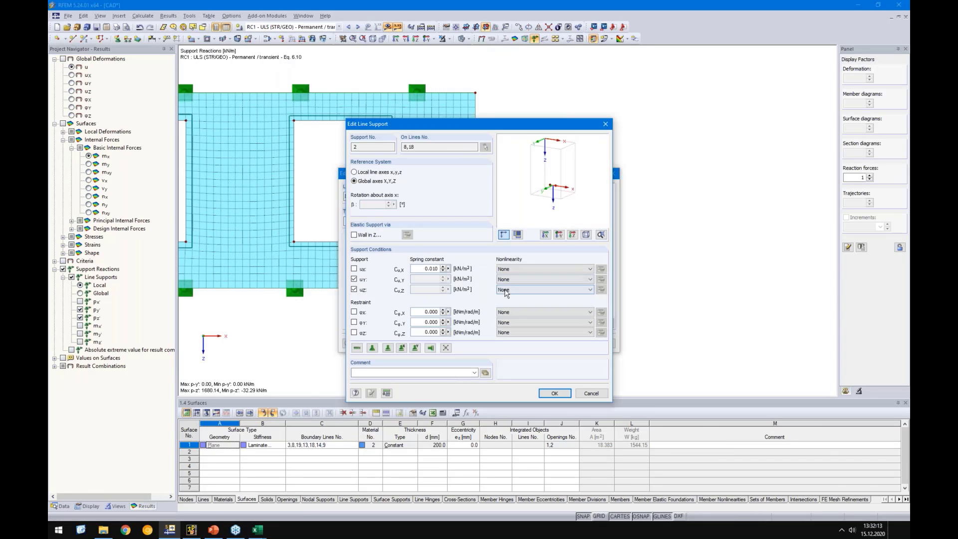
{"action": "left_click", "coordinate": [519, 289]}
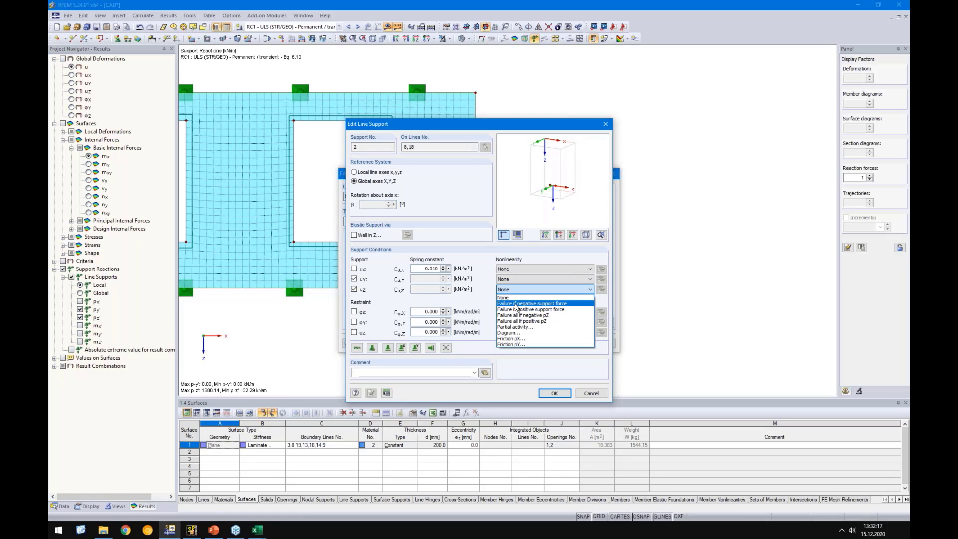
{"action": "left_click", "coordinate": [516, 304]}
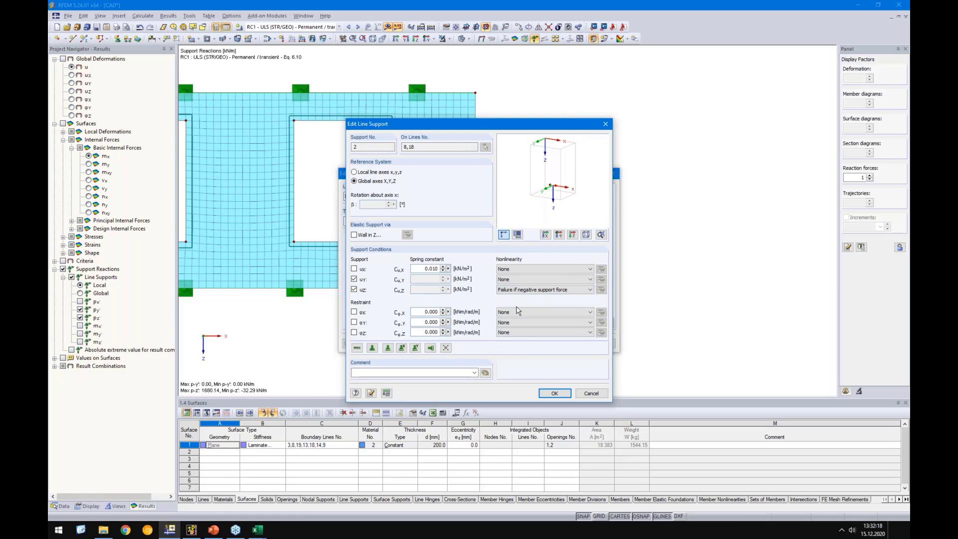
{"action": "left_click", "coordinate": [553, 392]}
{"action": "left_click", "coordinate": [461, 285]}
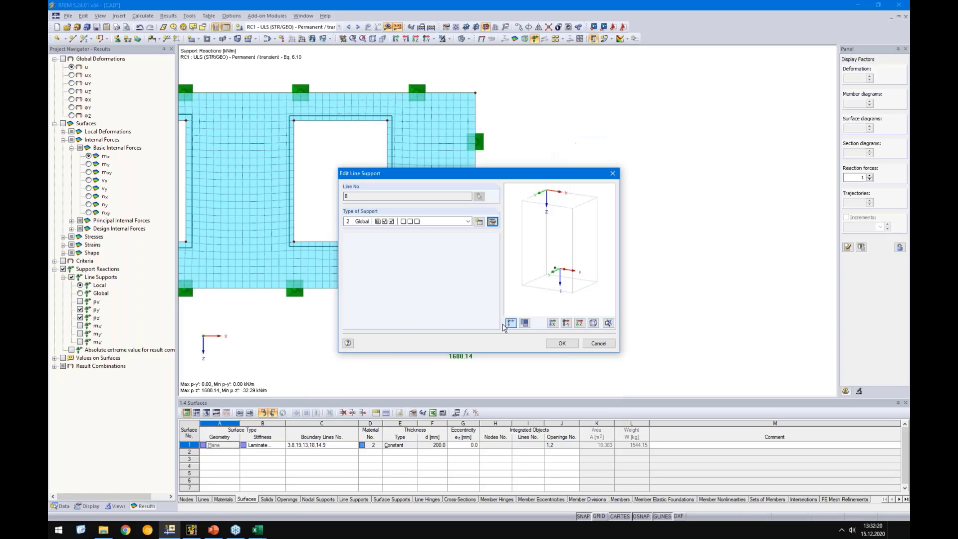
{"action": "left_click", "coordinate": [561, 343]}
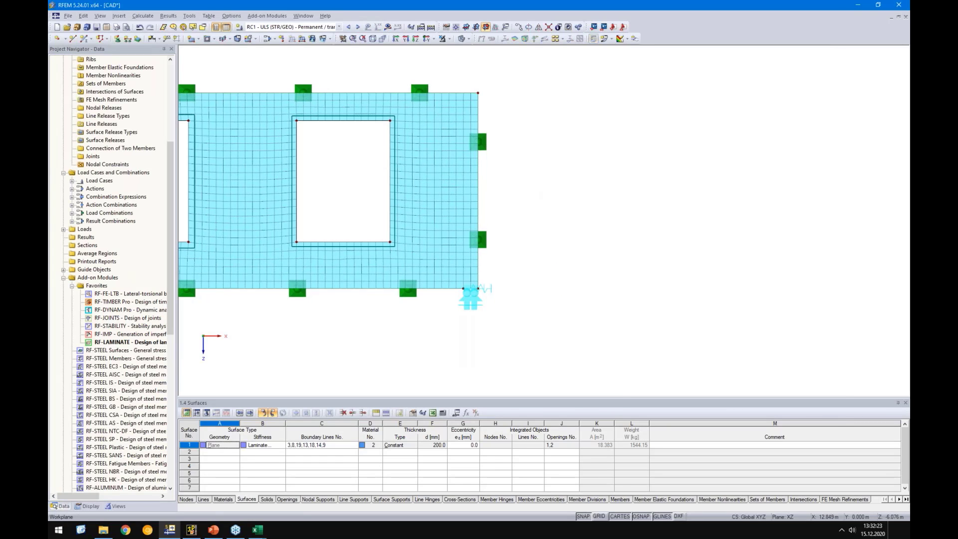
Step: Recalculate the RC1 results with the nonlinear line supports and display the support reactions of the whole wall
{"action": "left_click", "coordinate": [387, 27]}
{"action": "key", "text": "Return"}
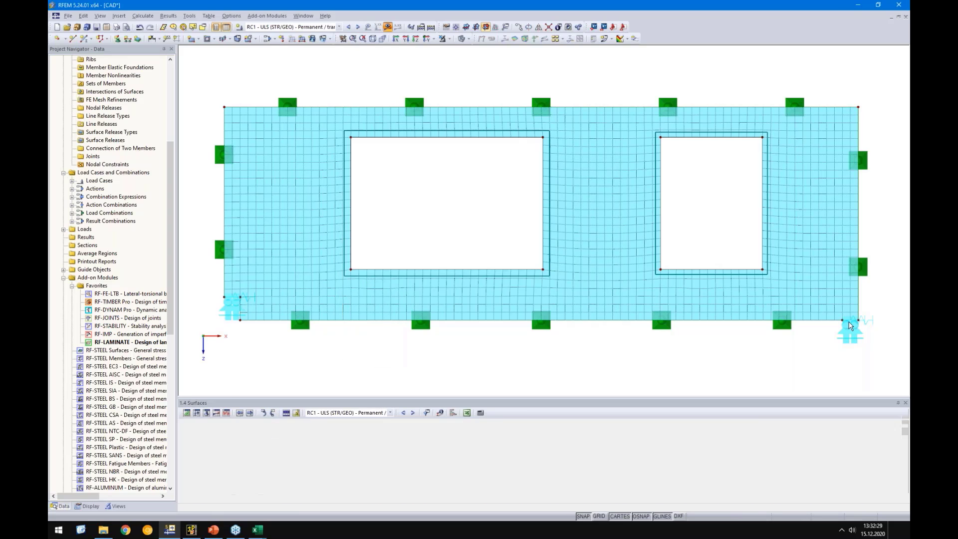
{"action": "scroll", "coordinate": [619, 294], "scroll_direction": "down", "scroll_amount": 8}
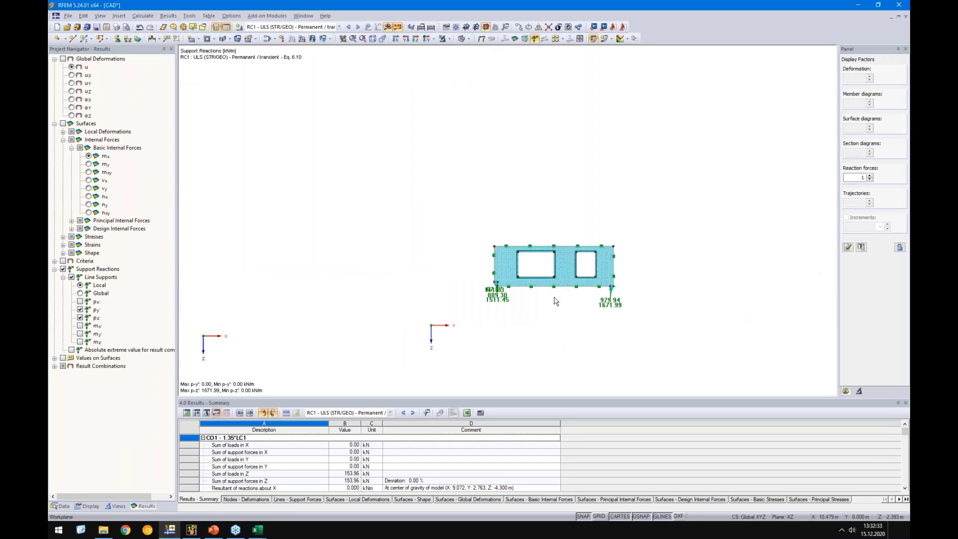
{"action": "scroll", "coordinate": [555, 305], "scroll_direction": "up", "scroll_amount": 4}
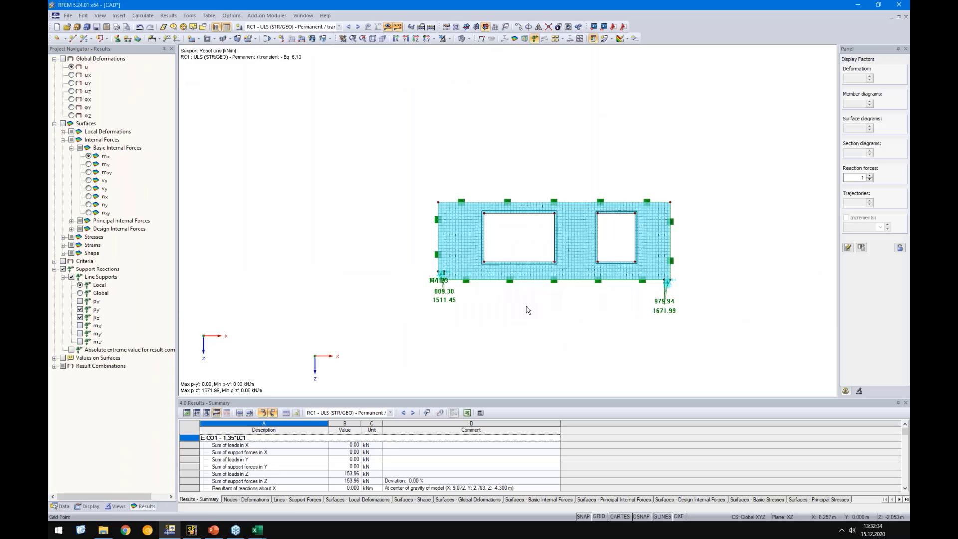
Step: Switch to cadwork 3D, show scene M-10 as a shaded model and examine the wall panel's supports in the building
{"action": "left_click", "coordinate": [191, 529]}
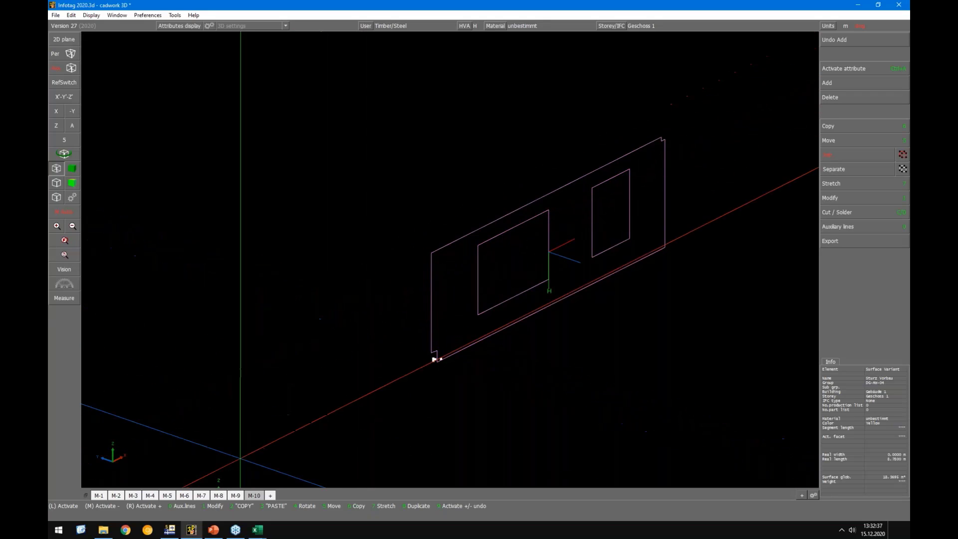
{"action": "mouse_move", "coordinate": [248, 494]}
{"action": "left_click", "coordinate": [253, 495]}
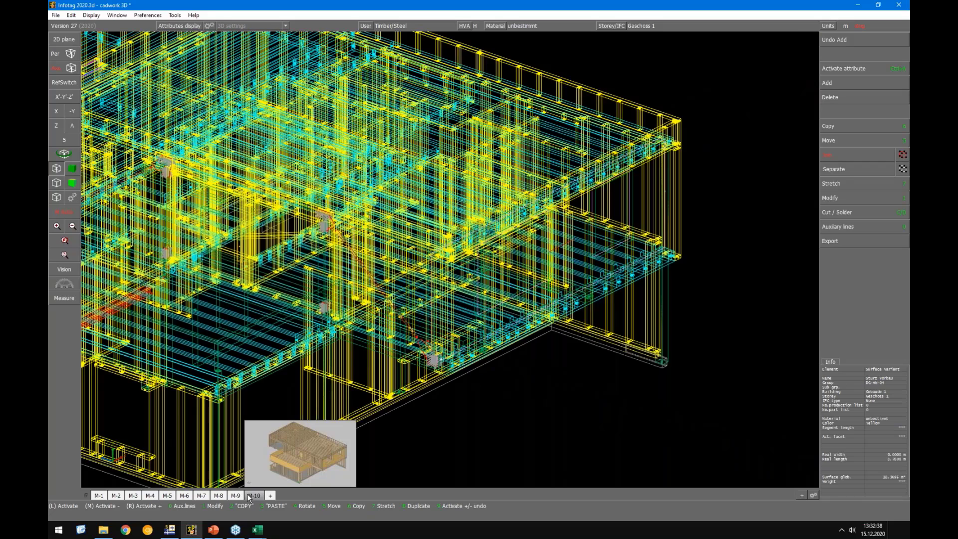
{"action": "left_click", "coordinate": [72, 168]}
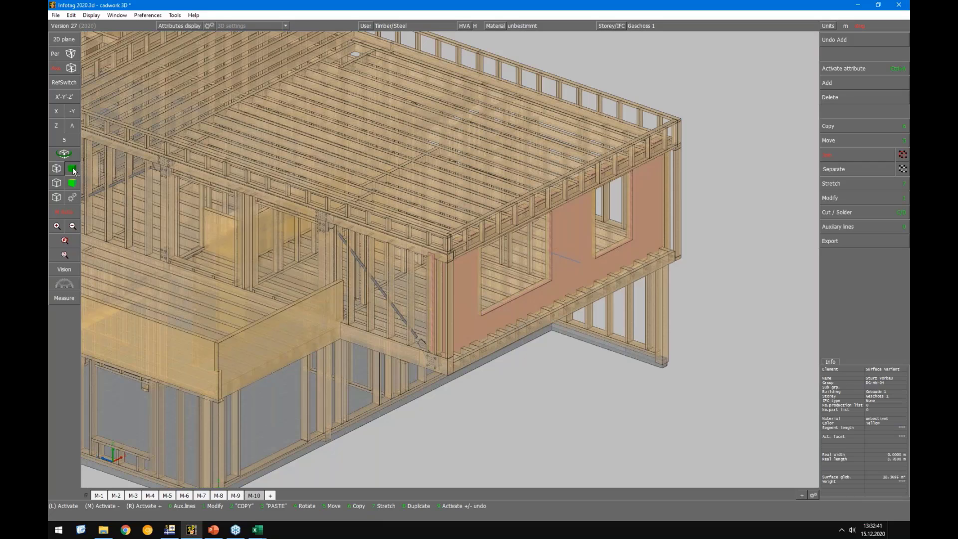
{"action": "left_click", "coordinate": [456, 408]}
{"action": "middle_click_drag", "start_coordinate": [457, 407], "coordinate": [427, 269]}
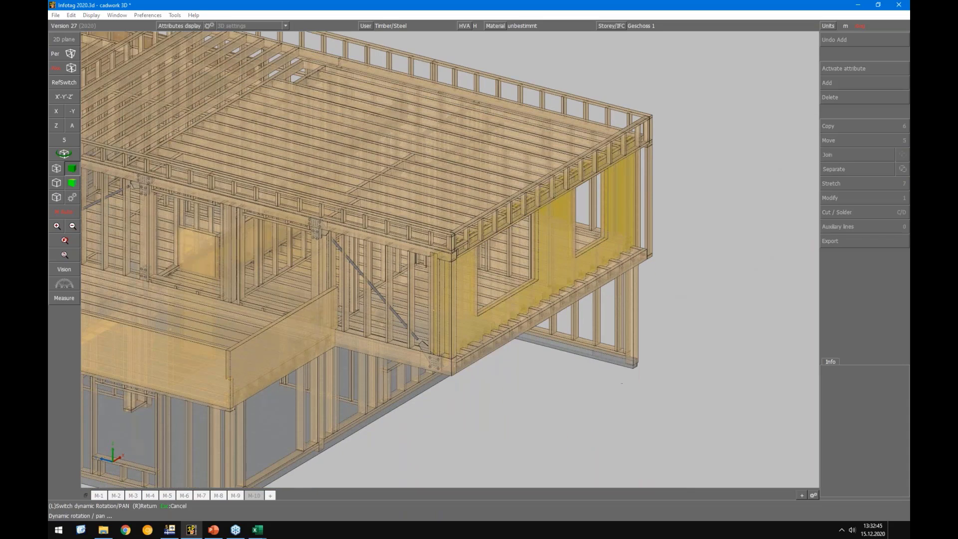
{"action": "scroll", "coordinate": [427, 269], "scroll_direction": "down", "scroll_amount": 2}
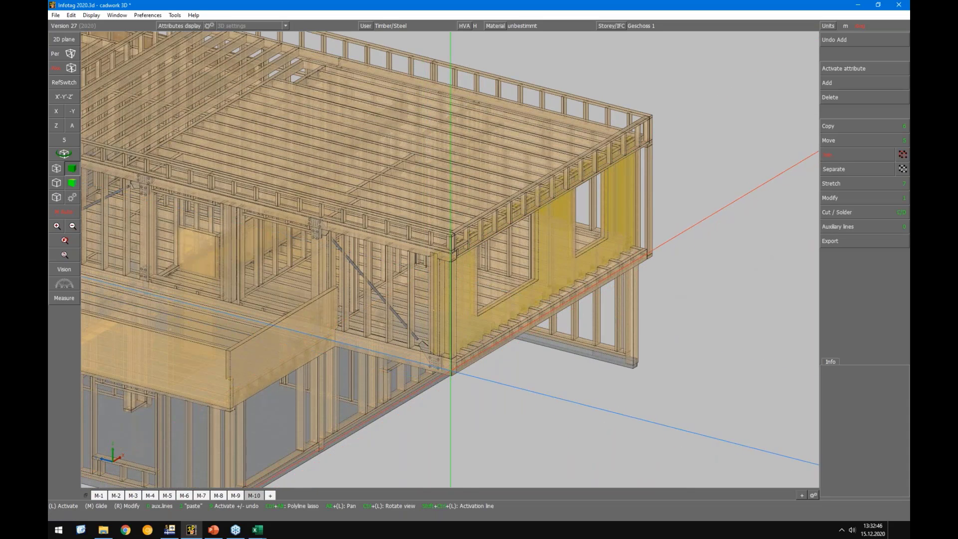
{"action": "scroll", "coordinate": [451, 260], "scroll_direction": "down", "scroll_amount": 1}
{"action": "scroll", "coordinate": [450, 259], "scroll_direction": "up", "scroll_amount": 2}
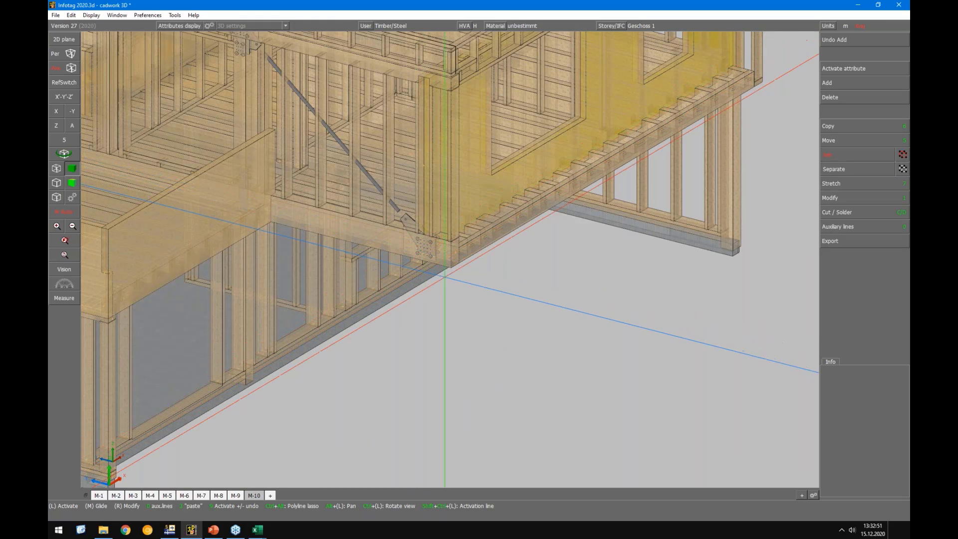
{"action": "scroll", "coordinate": [424, 254], "scroll_direction": "down", "scroll_amount": 2}
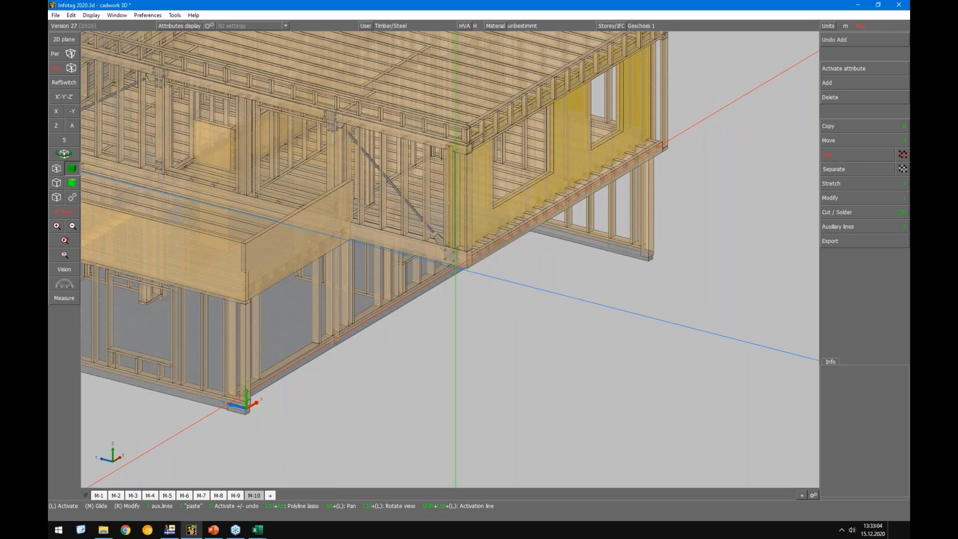
Step: Show scene M-9 with the timber-frame wall and its diagonal bracing in full
{"action": "mouse_move", "coordinate": [169, 529]}
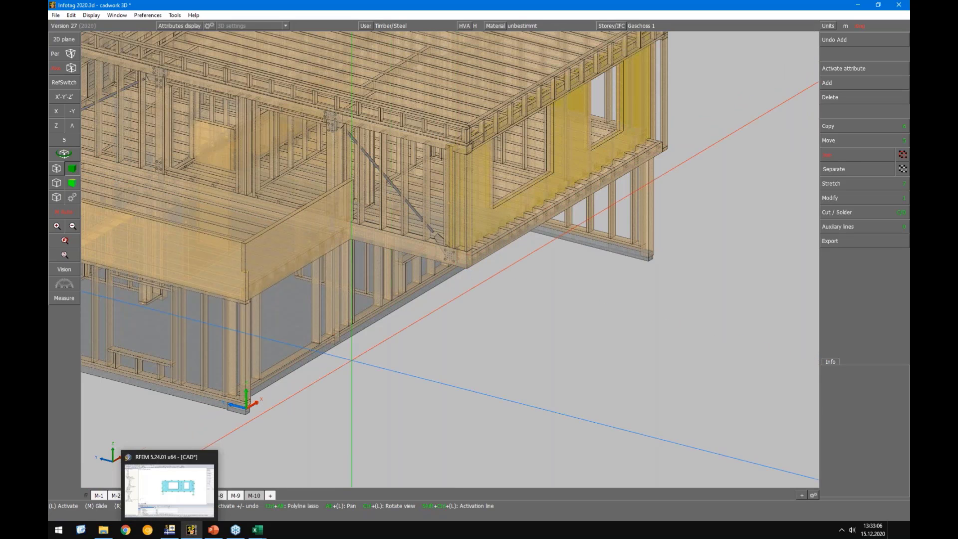
{"action": "left_click", "coordinate": [235, 495]}
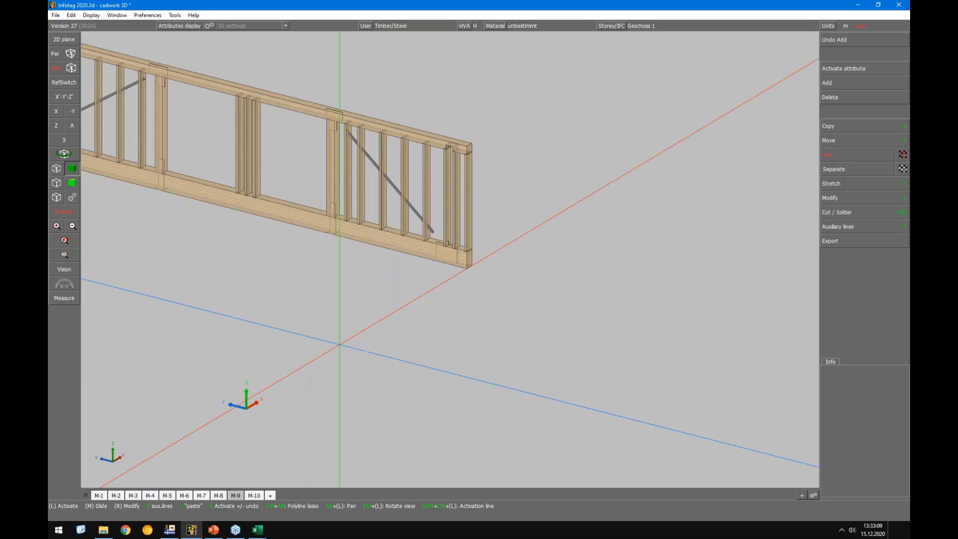
{"action": "scroll", "coordinate": [340, 344], "scroll_direction": "down", "scroll_amount": 2}
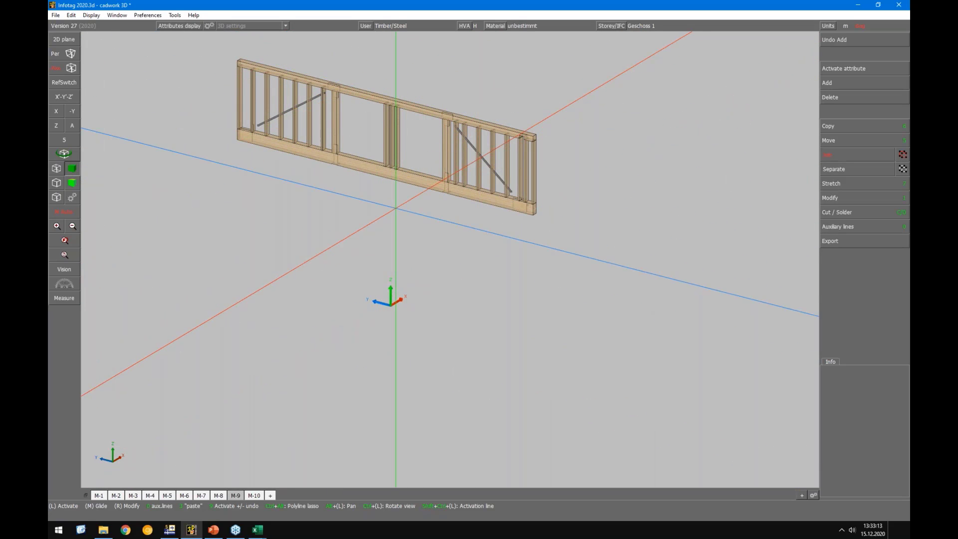
Step: Select the entire timber-frame wall and export it as a structural system with automatic vertical connections
{"action": "left_click_drag", "start_coordinate": [556, 235], "coordinate": [232, 74]}
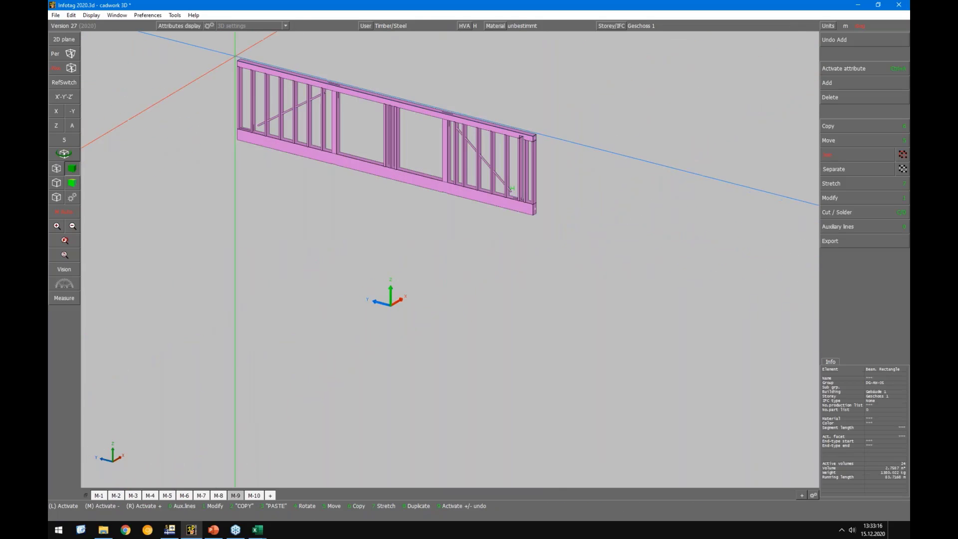
{"action": "left_click", "coordinate": [850, 240]}
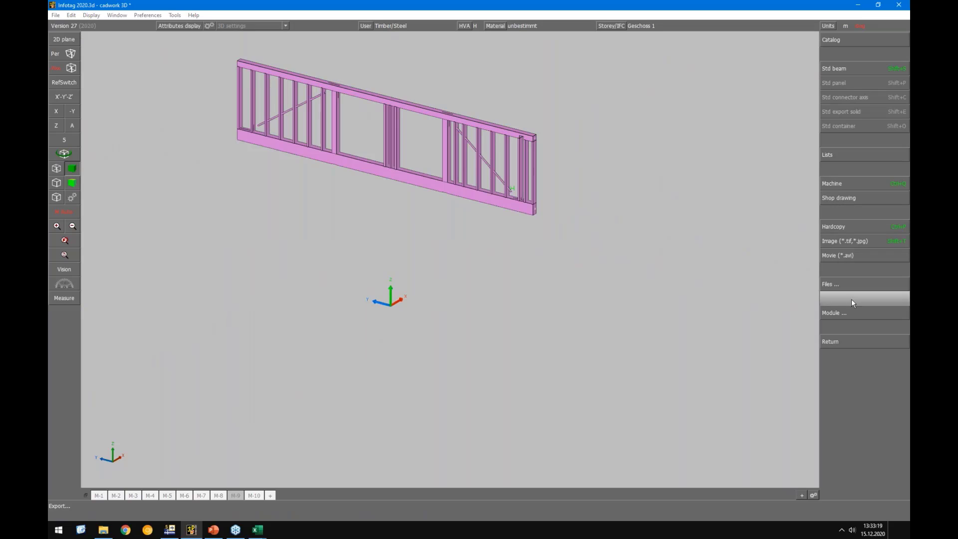
{"action": "left_click", "coordinate": [846, 311]}
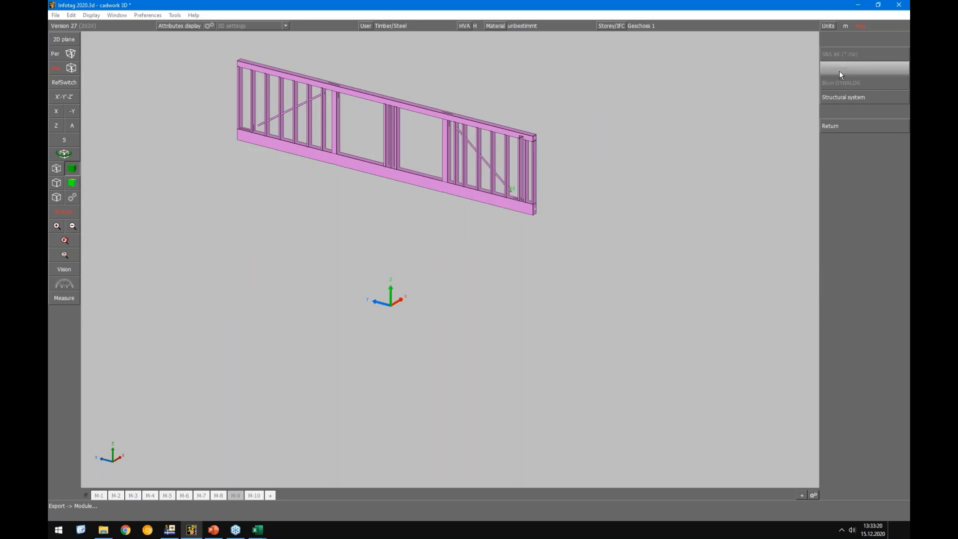
{"action": "left_click", "coordinate": [833, 98]}
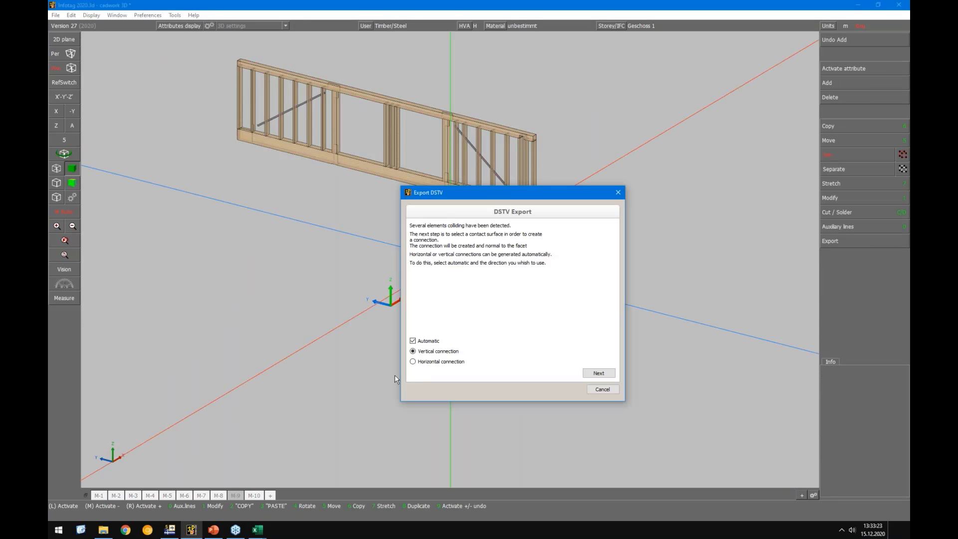
{"action": "left_click", "coordinate": [593, 375]}
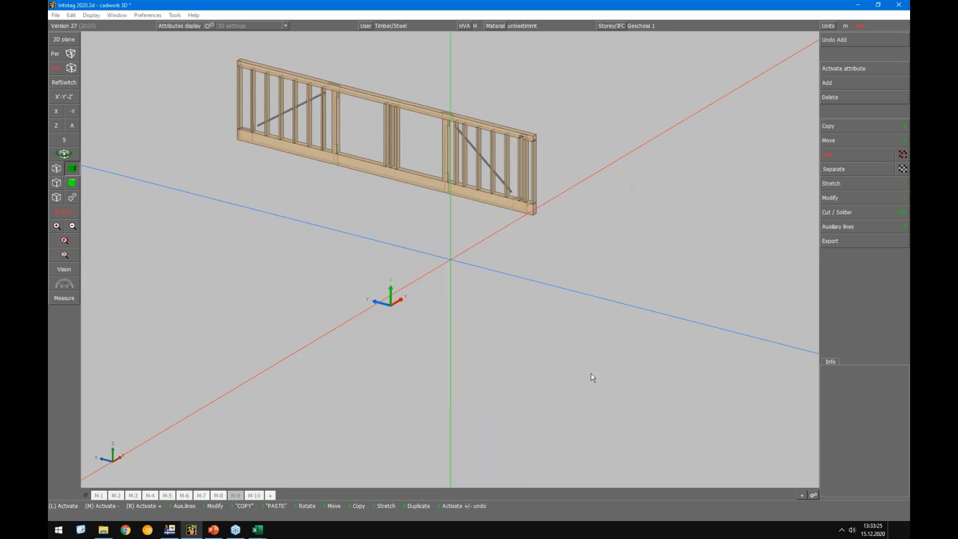
{"action": "left_click", "coordinate": [600, 374]}
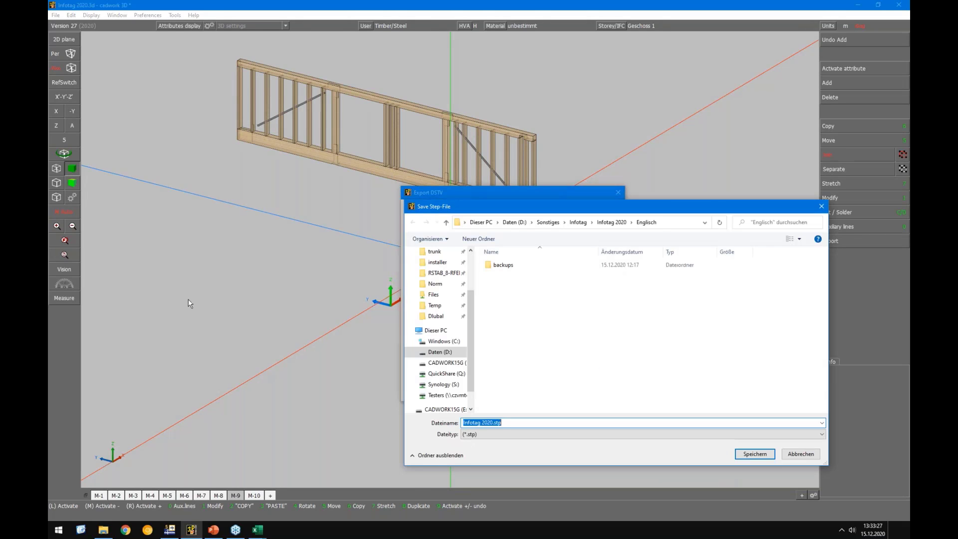
Step: Save the exported STP file on the Desktop as "sub modell" and deactivate the wall elements
{"action": "scroll", "coordinate": [433, 271], "scroll_direction": "up", "scroll_amount": 3}
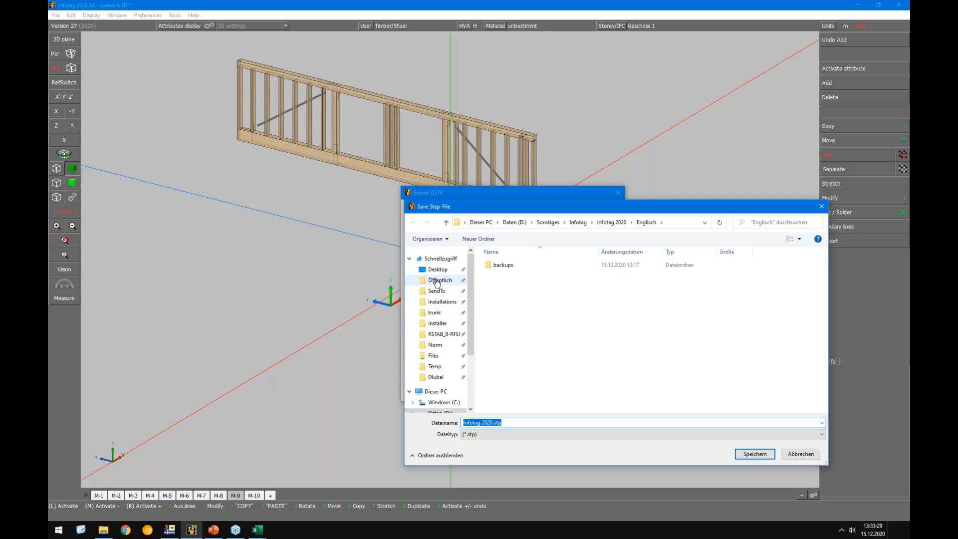
{"action": "left_click", "coordinate": [433, 269]}
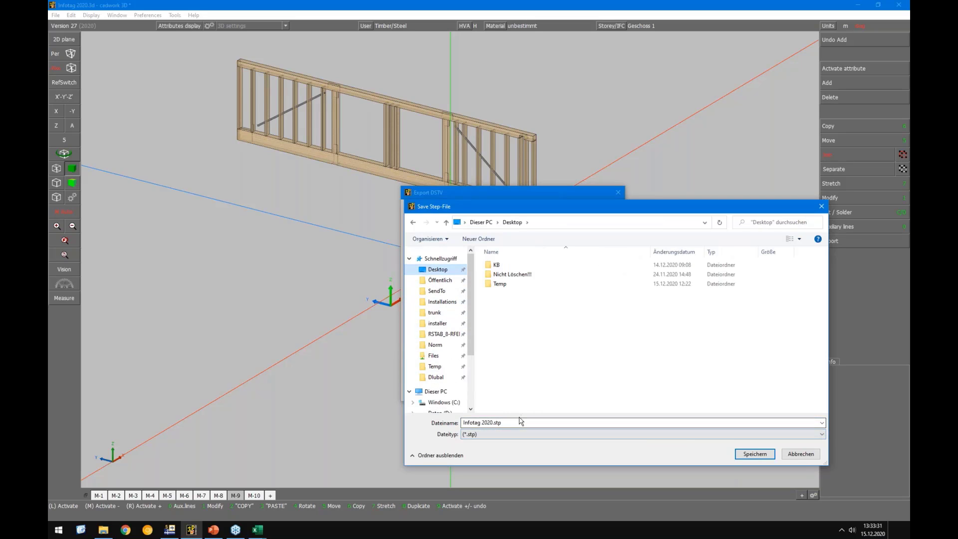
{"action": "type", "text": "sub modell"}
{"action": "key", "text": "Return"}
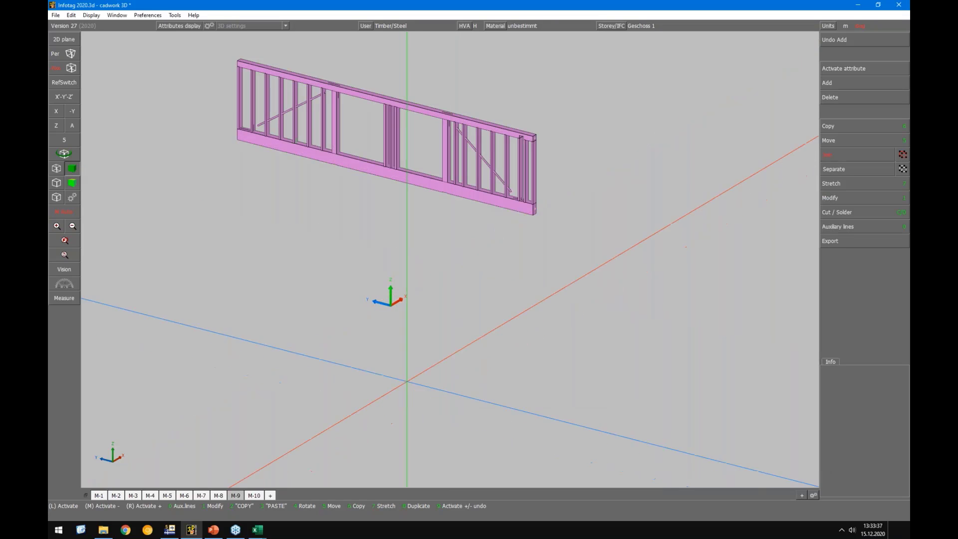
{"action": "left_click", "coordinate": [410, 267]}
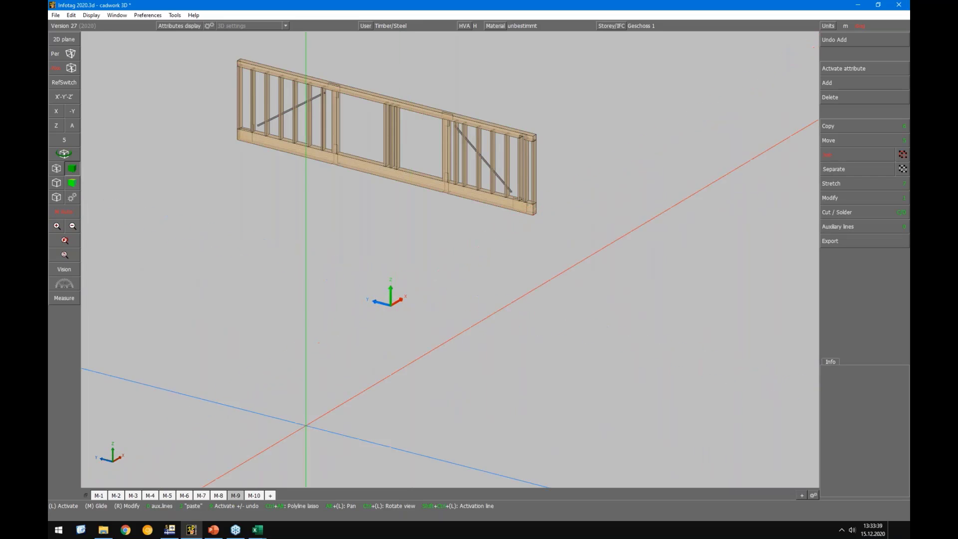
Step: Switch to RFEM and start an import in the Cadwork (*.stp) format
{"action": "left_click", "coordinate": [170, 529]}
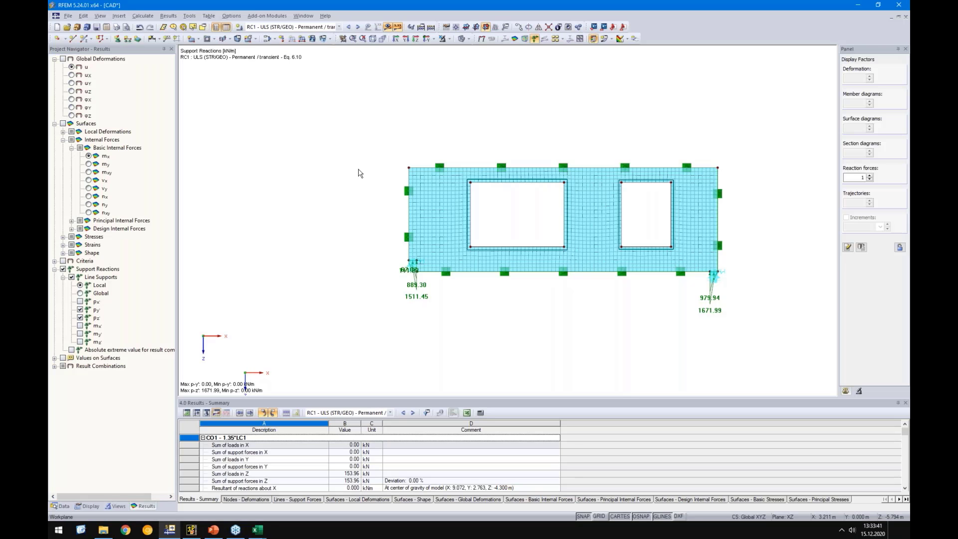
{"action": "key", "text": "ctrl+i"}
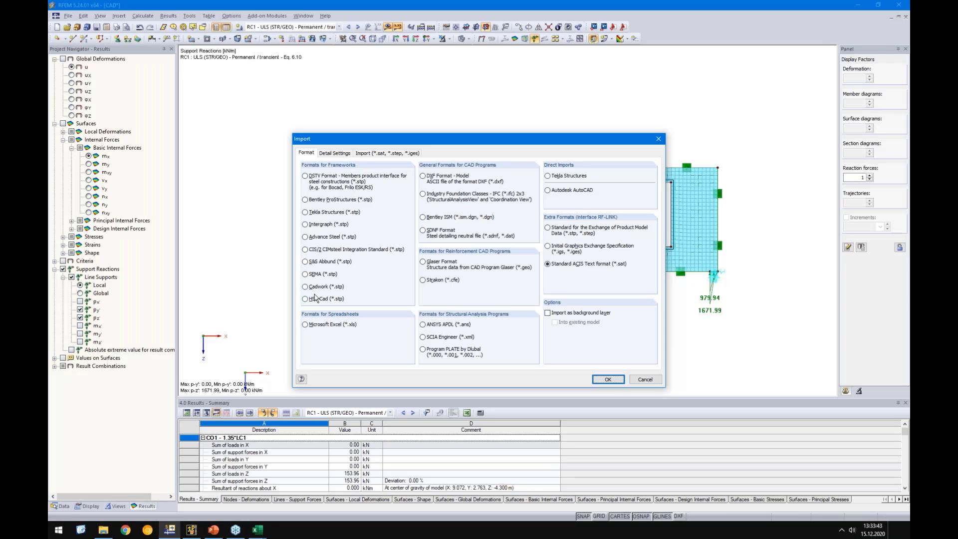
{"action": "left_click", "coordinate": [312, 288]}
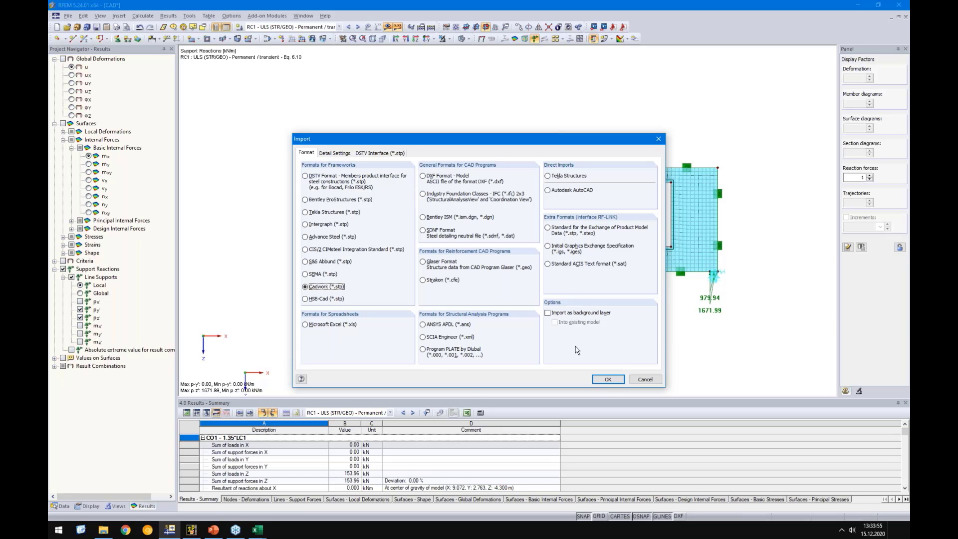
{"action": "left_click", "coordinate": [608, 379]}
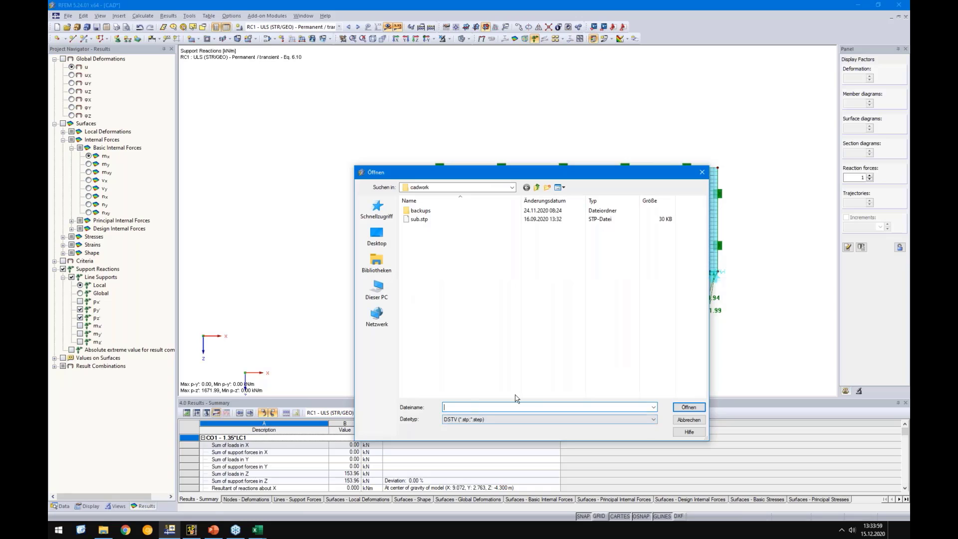
Step: Import the "sub modell" file from the Desktop as a new model without automatically created combinations
{"action": "left_click", "coordinate": [680, 408]}
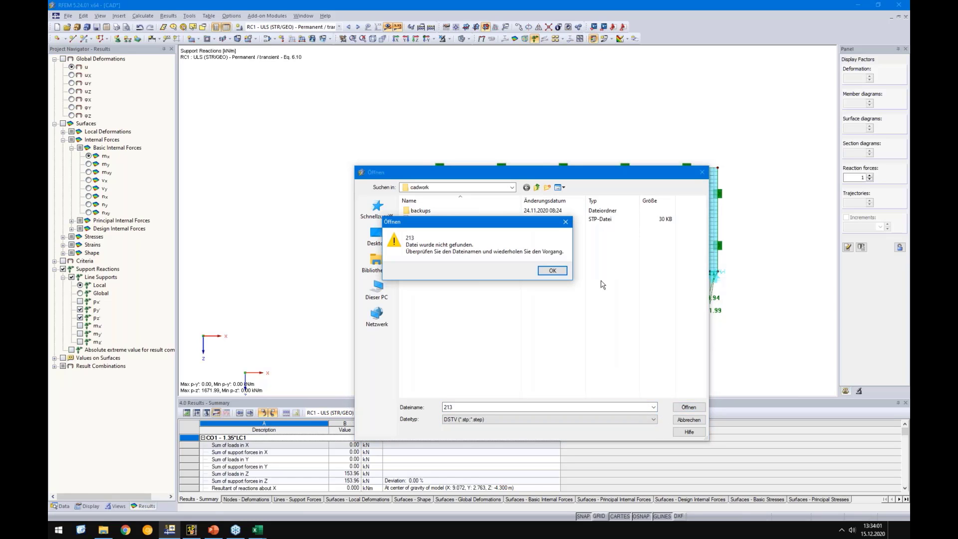
{"action": "left_click", "coordinate": [567, 272]}
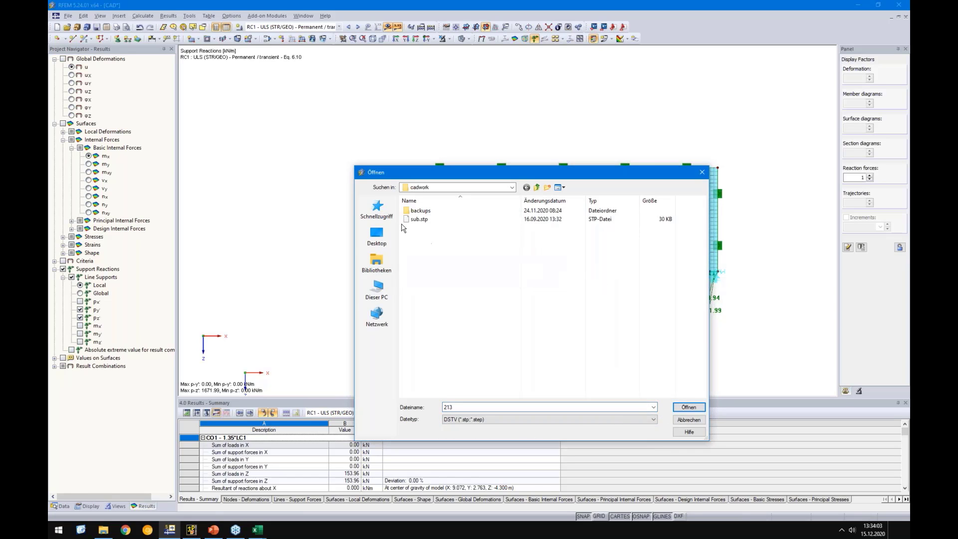
{"action": "left_click", "coordinate": [376, 235]}
{"action": "double_click", "coordinate": [428, 280]}
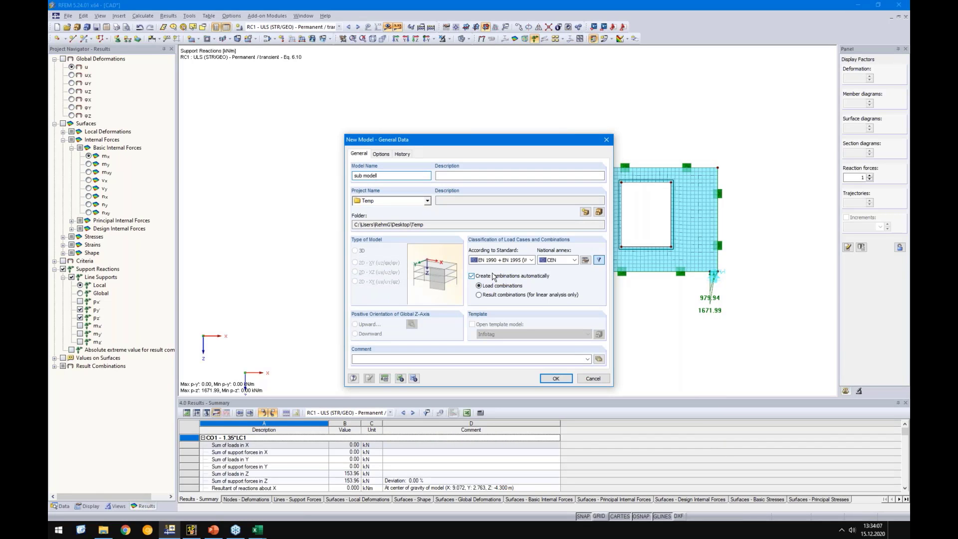
{"action": "left_click", "coordinate": [493, 276]}
{"action": "left_click", "coordinate": [556, 378]}
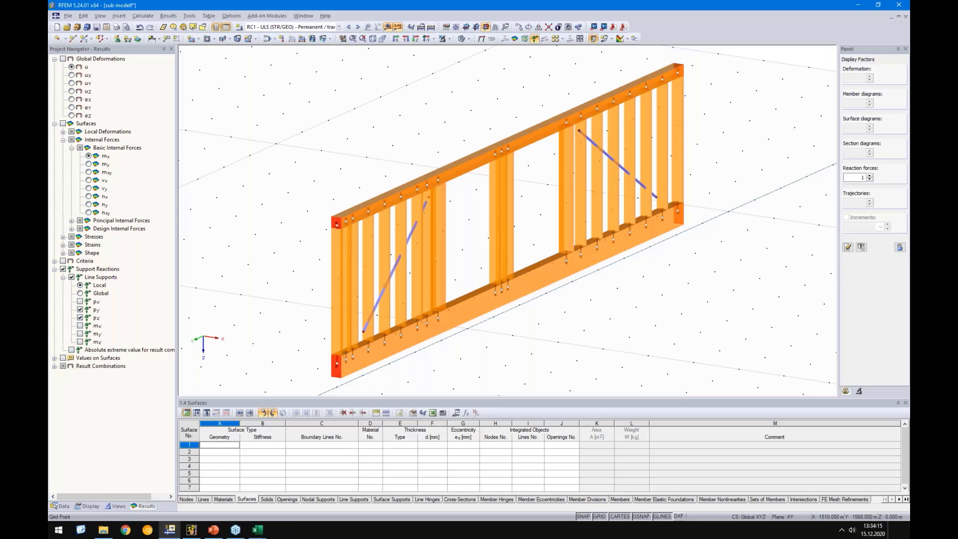
Step: Show the imported wall in elevation as a line model, with work plane YZ and the grid turned off
{"action": "left_click", "coordinate": [395, 38]}
{"action": "scroll", "coordinate": [523, 380], "scroll_direction": "down", "scroll_amount": 1}
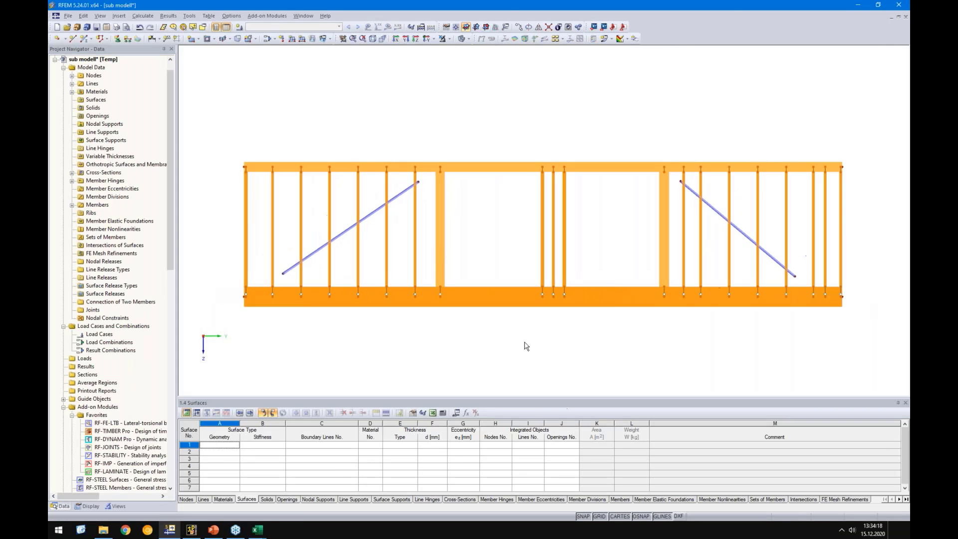
{"action": "left_click", "coordinate": [475, 26]}
{"action": "left_click", "coordinate": [598, 516]}
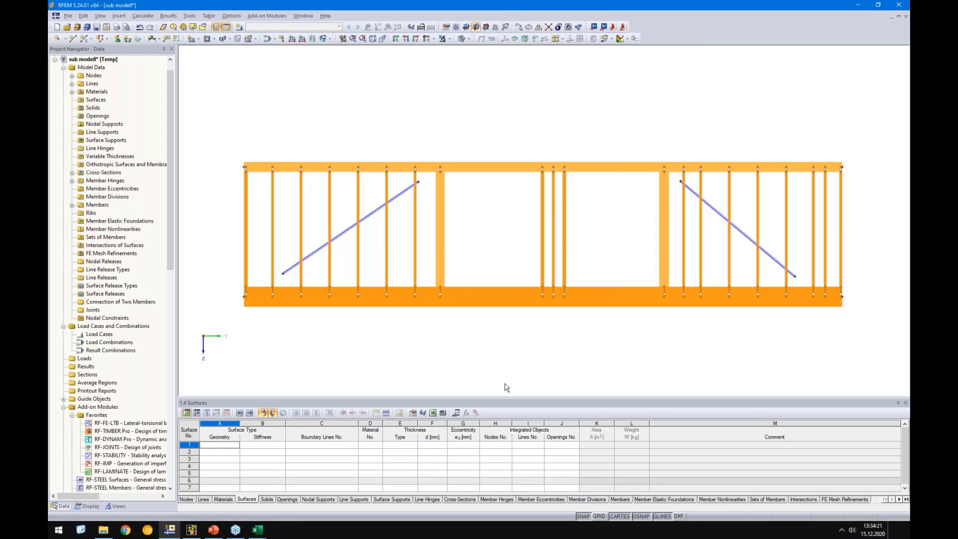
{"action": "scroll", "coordinate": [339, 314], "scroll_direction": "down", "scroll_amount": 1}
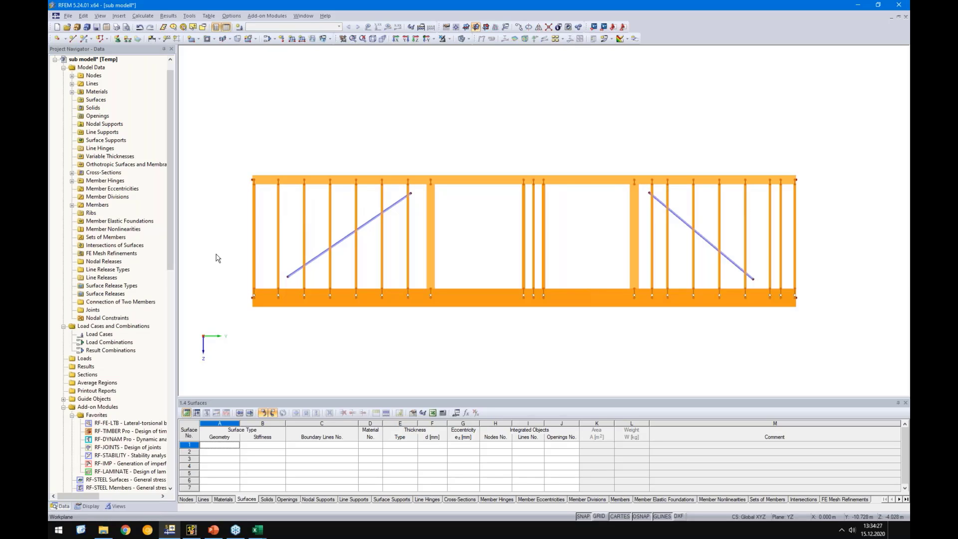
{"action": "left_click", "coordinate": [459, 39]}
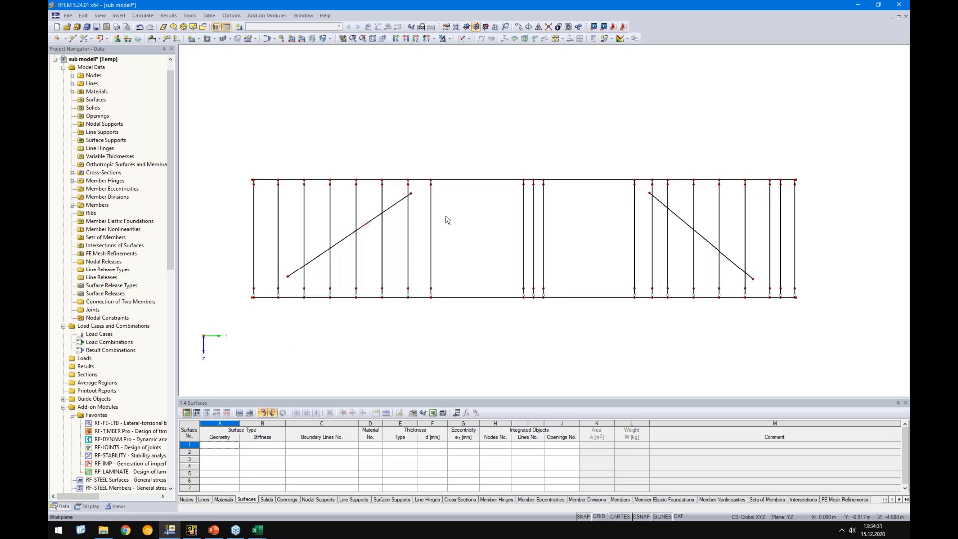
Step: Move the left end nodes of the bottom and top rails onto the axis of the outermost left stud
{"action": "scroll", "coordinate": [267, 272], "scroll_direction": "up", "scroll_amount": 1}
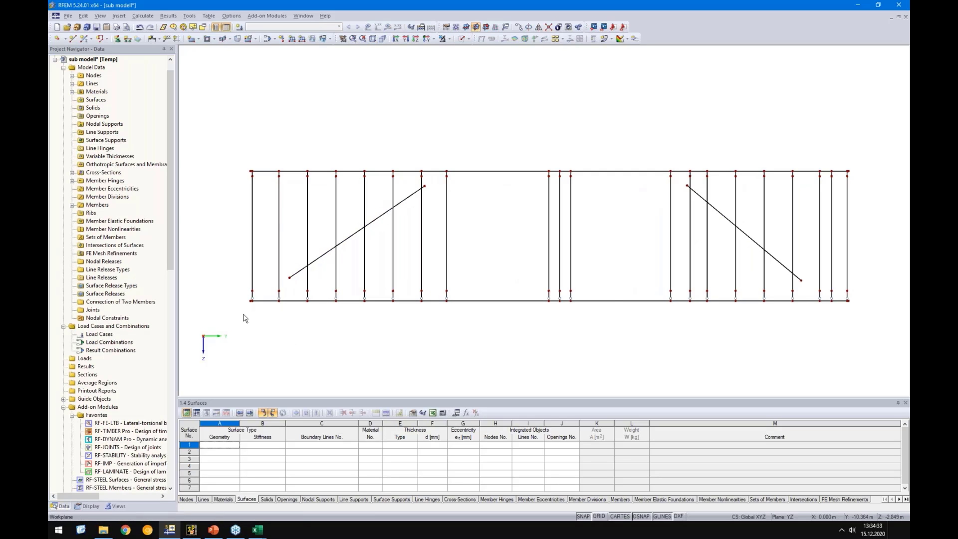
{"action": "scroll", "coordinate": [245, 311], "scroll_direction": "up", "scroll_amount": 4}
{"action": "scroll", "coordinate": [263, 277], "scroll_direction": "up", "scroll_amount": 1}
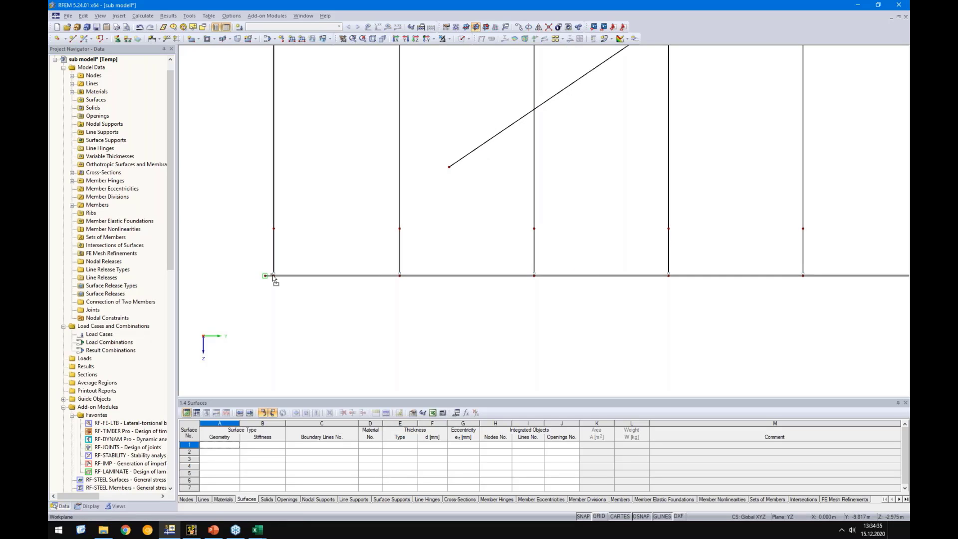
{"action": "scroll", "coordinate": [295, 321], "scroll_direction": "down", "scroll_amount": 1}
{"action": "scroll", "coordinate": [287, 227], "scroll_direction": "down", "scroll_amount": 4}
{"action": "scroll", "coordinate": [285, 150], "scroll_direction": "up", "scroll_amount": 4}
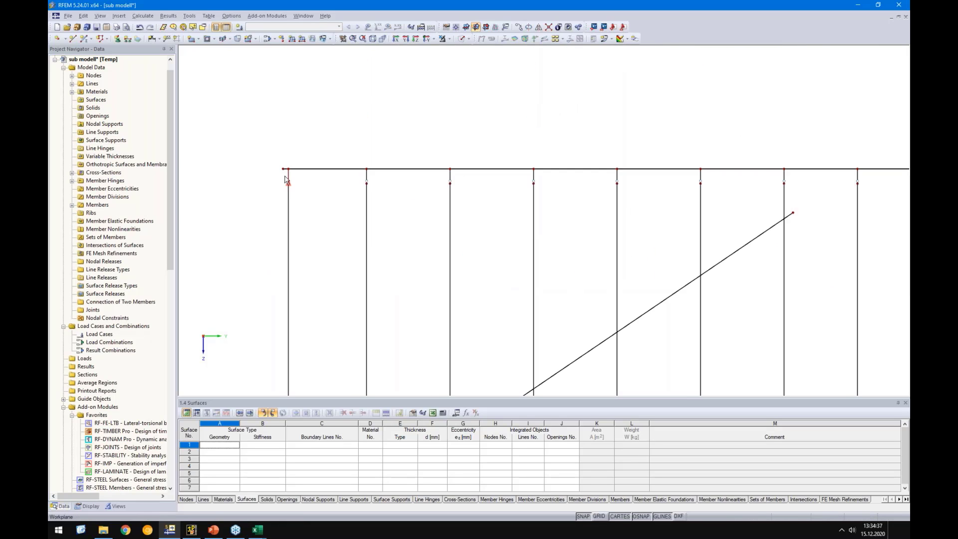
Step: Move the right end nodes of the top and bottom rails onto the axis of the outermost right stud
{"action": "scroll", "coordinate": [290, 171], "scroll_direction": "down", "scroll_amount": 4}
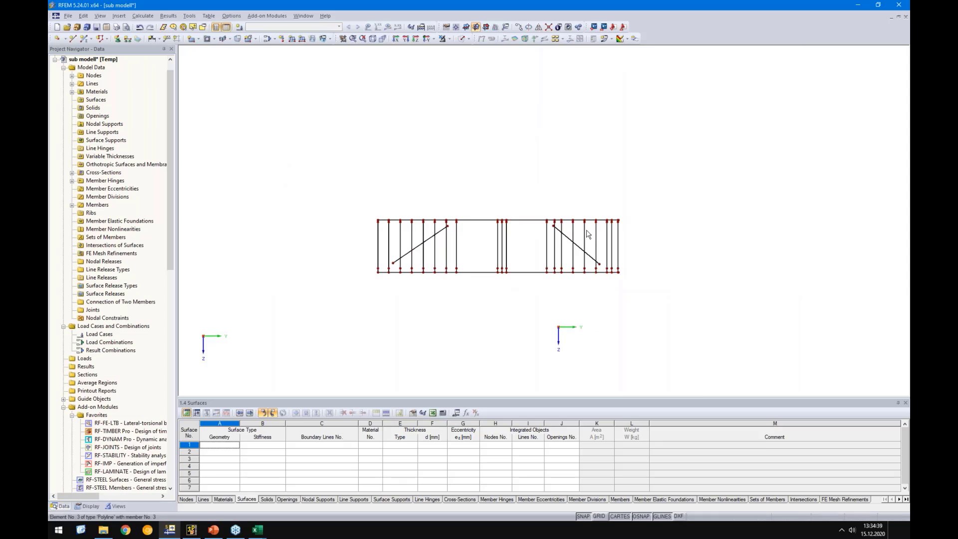
{"action": "scroll", "coordinate": [616, 224], "scroll_direction": "up", "scroll_amount": 5}
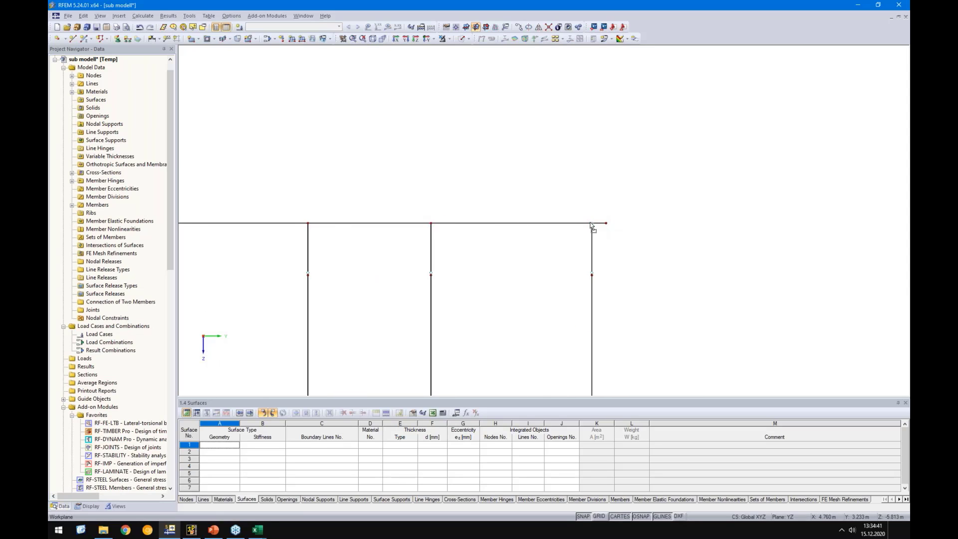
{"action": "scroll", "coordinate": [536, 279], "scroll_direction": "down", "scroll_amount": 4}
{"action": "middle_click_drag", "start_coordinate": [510, 310], "coordinate": [472, 106]}
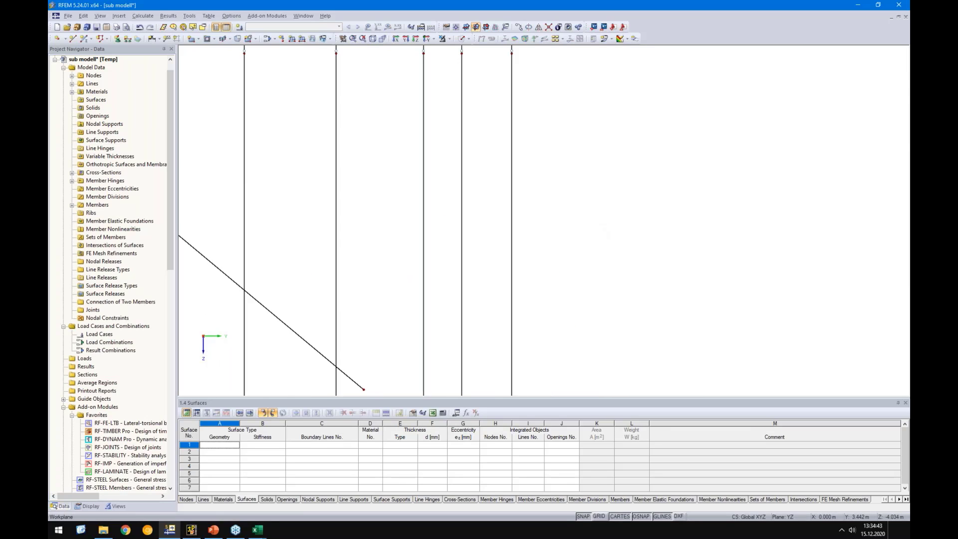
{"action": "middle_click_drag", "start_coordinate": [541, 304], "coordinate": [538, 121]}
{"action": "scroll", "coordinate": [509, 272], "scroll_direction": "up", "scroll_amount": 5}
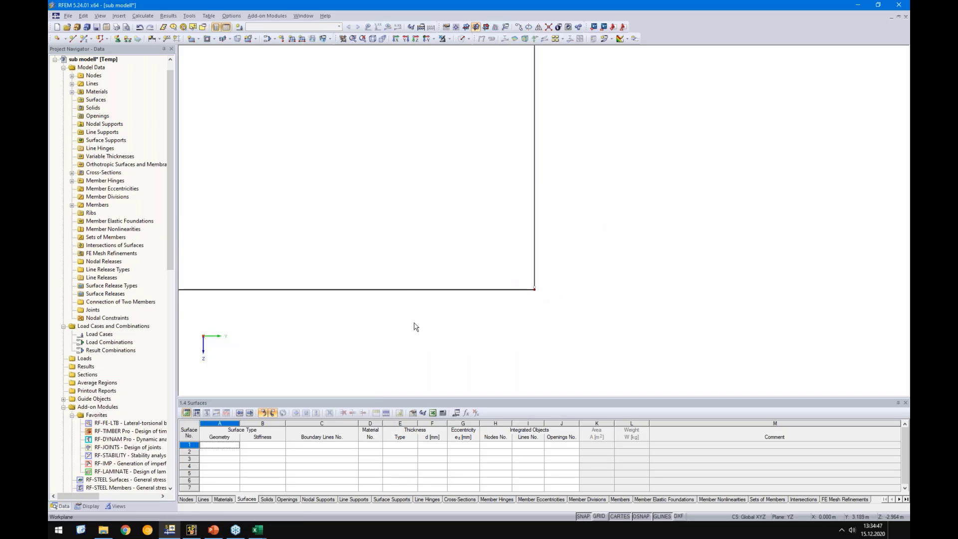
Step: Move both end nodes of the right diagonal brace onto the nearest stud-to-rail nodes at the bottom and top rails
{"action": "scroll", "coordinate": [407, 300], "scroll_direction": "down", "scroll_amount": 3}
{"action": "left_click_drag", "start_coordinate": [294, 230], "coordinate": [343, 284]}
{"action": "scroll", "coordinate": [296, 262], "scroll_direction": "down", "scroll_amount": 4}
{"action": "middle_click_drag", "start_coordinate": [202, 175], "coordinate": [399, 277]}
{"action": "scroll", "coordinate": [403, 288], "scroll_direction": "up", "scroll_amount": 6}
{"action": "left_click_drag", "start_coordinate": [431, 315], "coordinate": [341, 236]}
Step: Connect the left diagonal brace's upper end to the stud node beside the opening and its lower end to the wall's lower-left corner
{"action": "scroll", "coordinate": [295, 330], "scroll_direction": "down", "scroll_amount": 3}
{"action": "middle_click_drag", "start_coordinate": [295, 329], "coordinate": [862, 201]}
{"action": "middle_click_drag", "start_coordinate": [200, 199], "coordinate": [608, 219]}
{"action": "left_click_drag", "start_coordinate": [555, 216], "coordinate": [620, 169]}
{"action": "scroll", "coordinate": [444, 232], "scroll_direction": "down", "scroll_amount": 4}
{"action": "scroll", "coordinate": [398, 261], "scroll_direction": "up", "scroll_amount": 4}
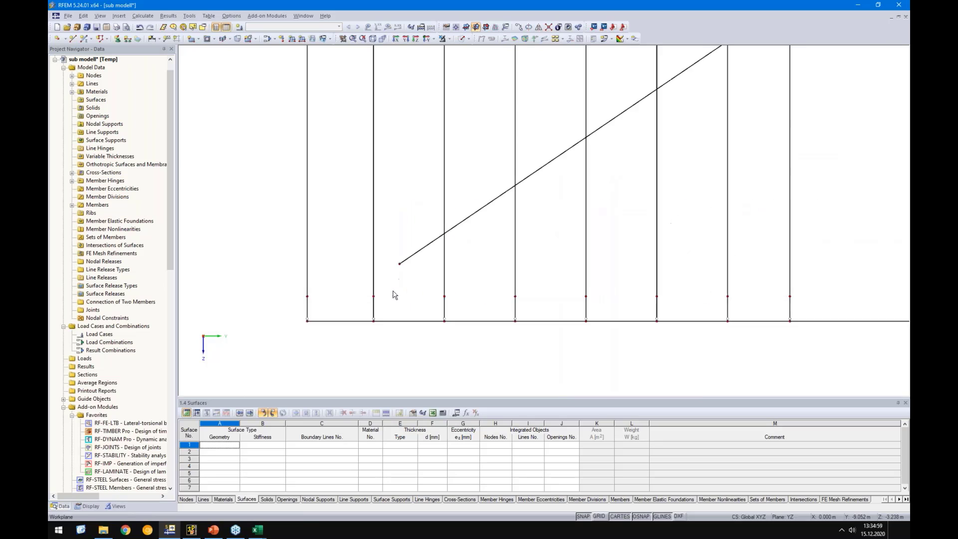
{"action": "left_click_drag", "start_coordinate": [402, 258], "coordinate": [290, 328]}
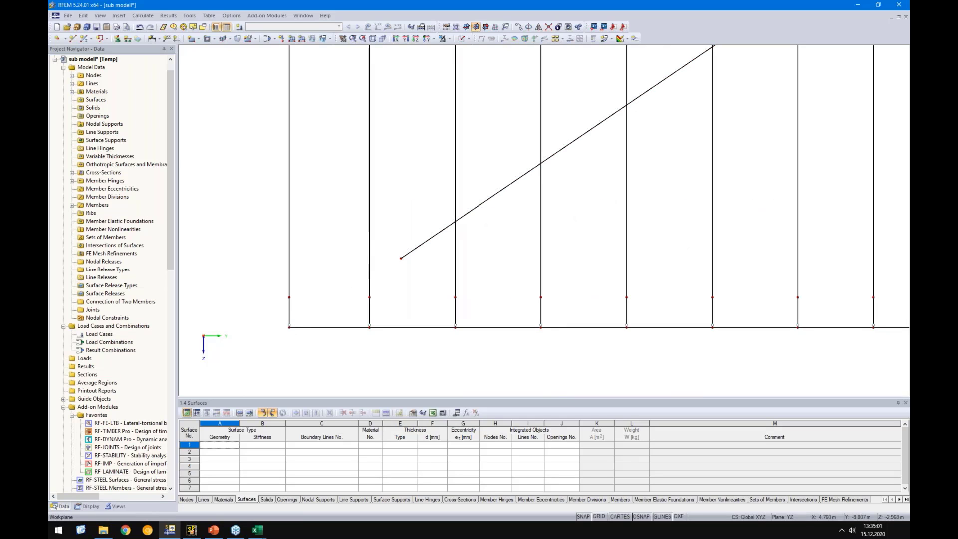
Step: Define a new nodal support type with uX, uY and uZ fixed, rotation about Y restrained and rotations about X and Z free
{"action": "scroll", "coordinate": [474, 353], "scroll_direction": "down", "scroll_amount": 5}
{"action": "middle_click_drag", "start_coordinate": [357, 275], "coordinate": [432, 277]}
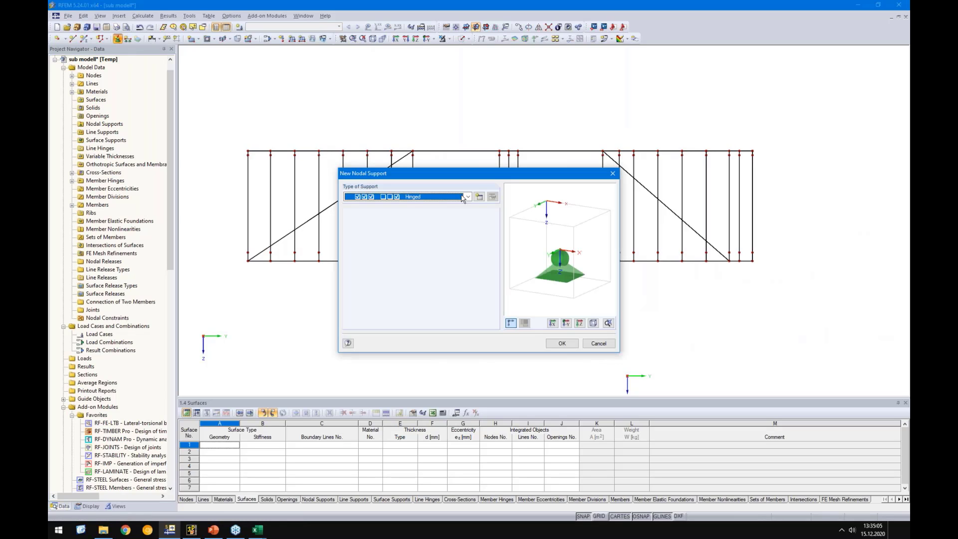
{"action": "left_click", "coordinate": [477, 197]}
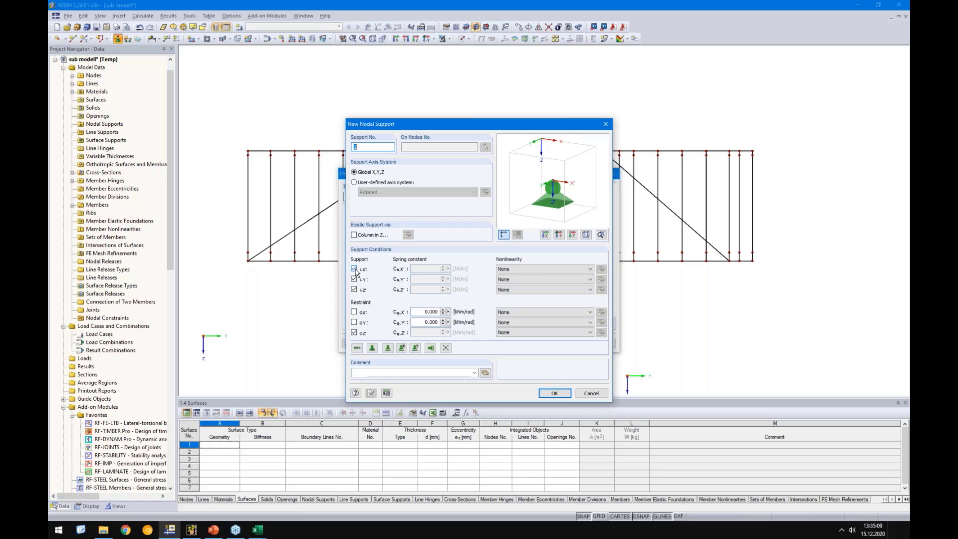
{"action": "left_click", "coordinate": [354, 333]}
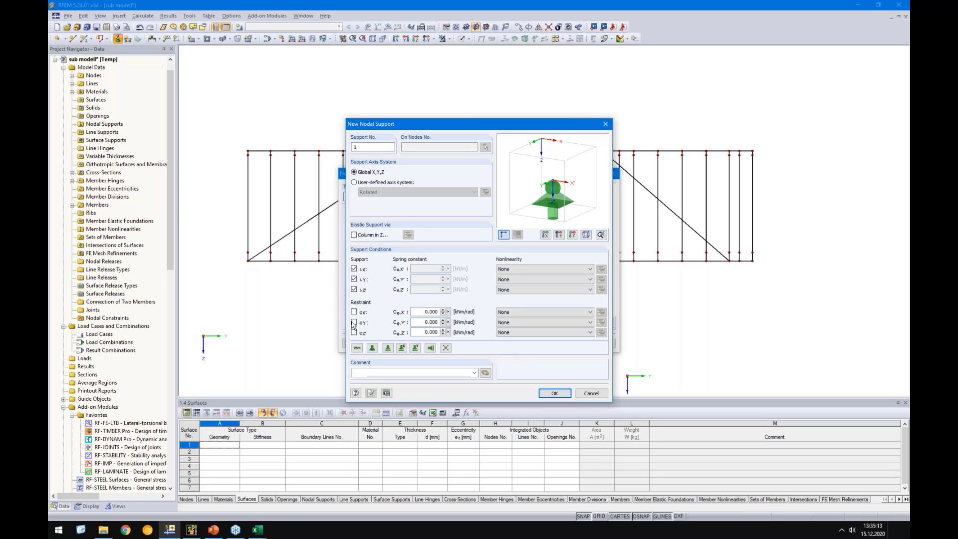
{"action": "left_click", "coordinate": [354, 322]}
{"action": "left_click", "coordinate": [554, 393]}
{"action": "left_click", "coordinate": [562, 338]}
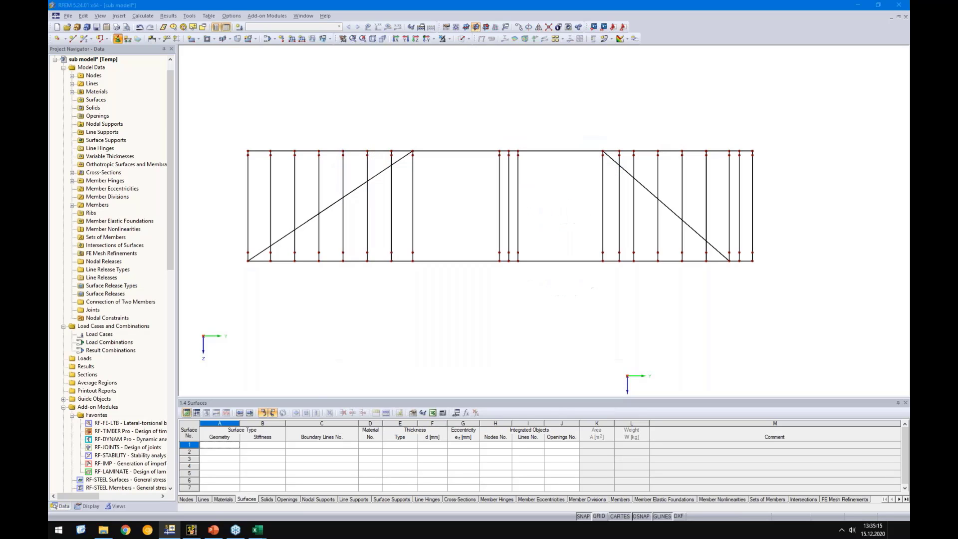
Step: Place the newly defined nodal support on the wall's lower-left corner node
{"action": "scroll", "coordinate": [263, 299], "scroll_direction": "up", "scroll_amount": 1}
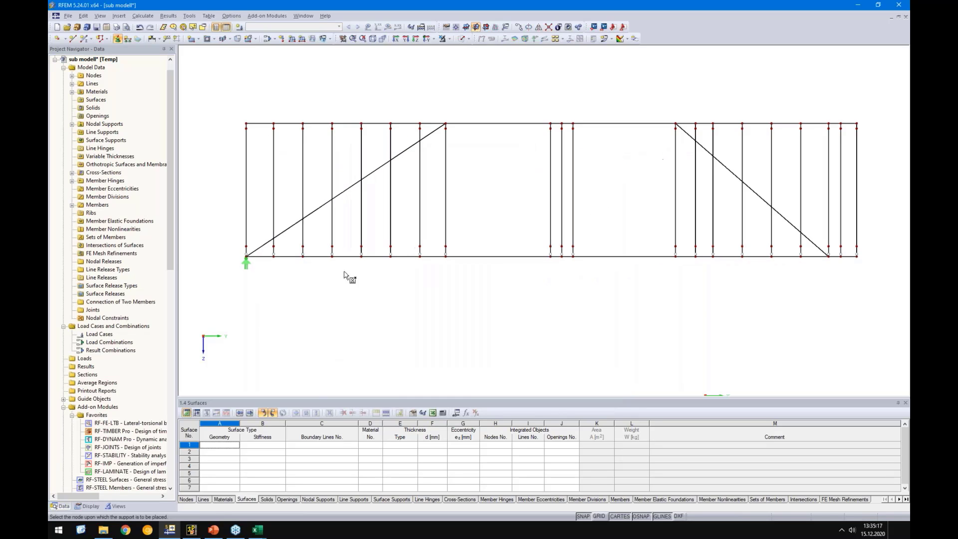
{"action": "key", "text": "Escape"}
Step: Define a second nodal support type with uX and uZ fixed, uY free and all rotations free
{"action": "left_click", "coordinate": [118, 39]}
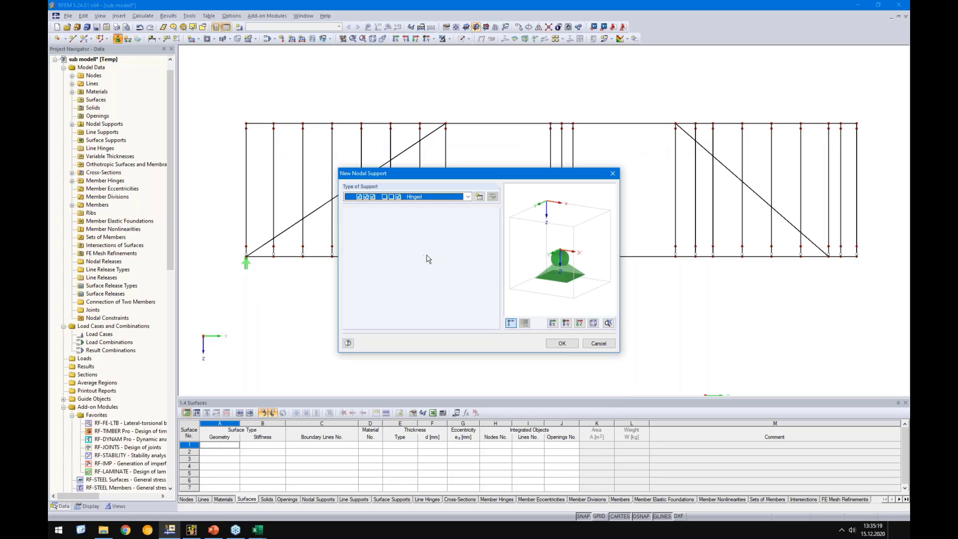
{"action": "left_click", "coordinate": [480, 196]}
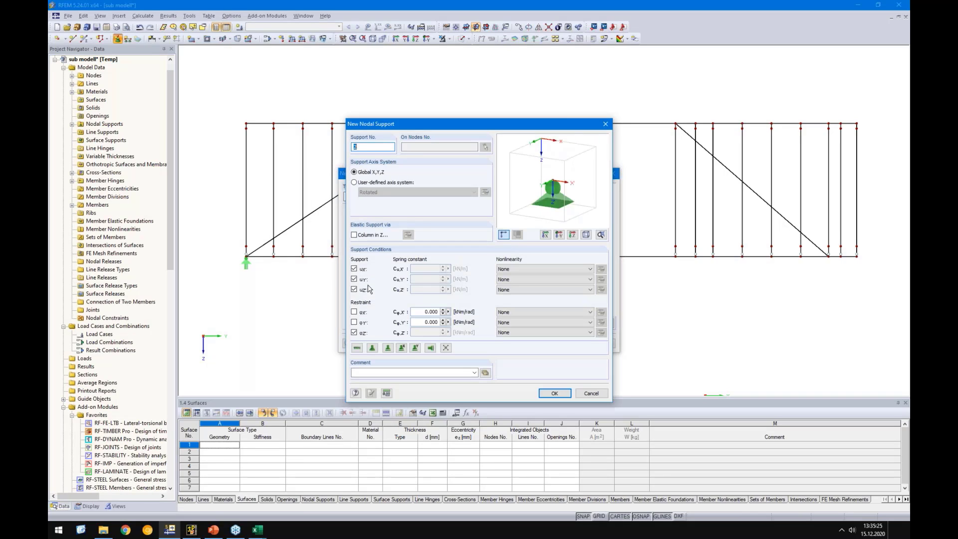
{"action": "left_click", "coordinate": [354, 279]}
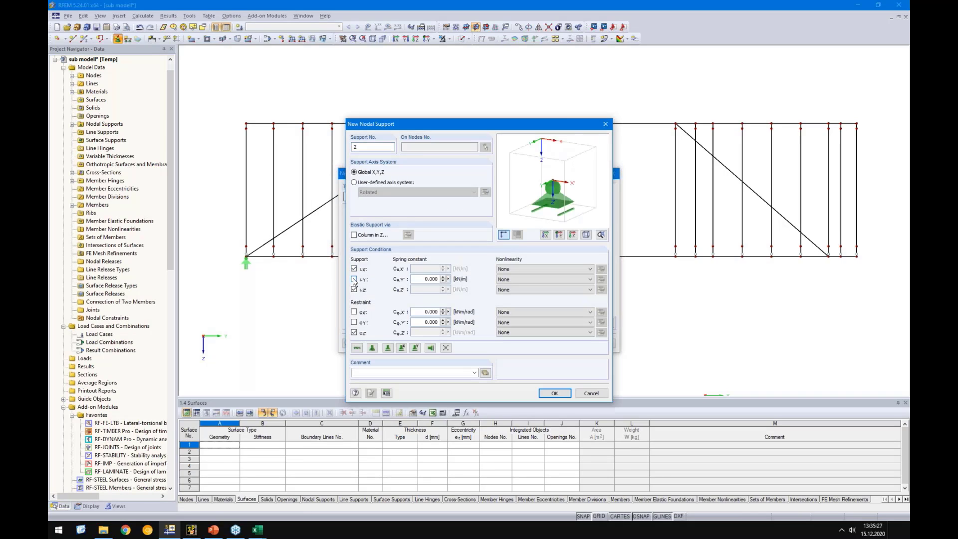
{"action": "left_click", "coordinate": [354, 332]}
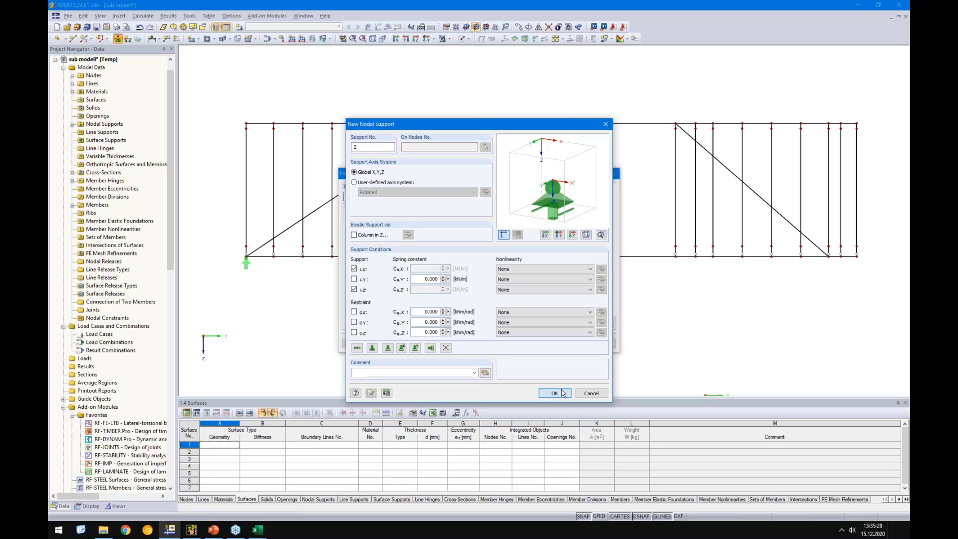
{"action": "left_click", "coordinate": [554, 393]}
{"action": "left_click", "coordinate": [561, 343]}
Step: Place this support on the two bottom-rail nodes directly below the upper ends of the diagonal braces
{"action": "left_click", "coordinate": [445, 256]}
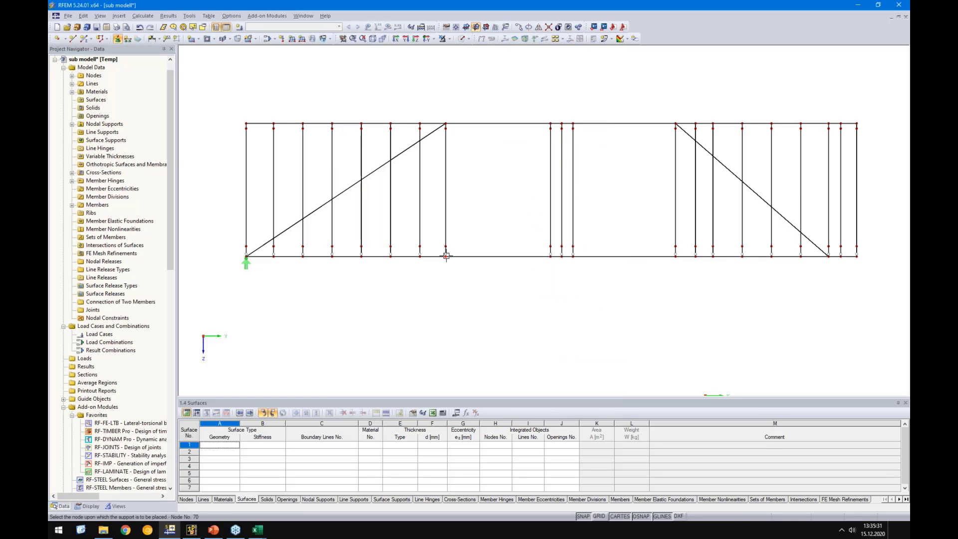
{"action": "left_click", "coordinate": [675, 256]}
{"action": "key", "text": "Escape"}
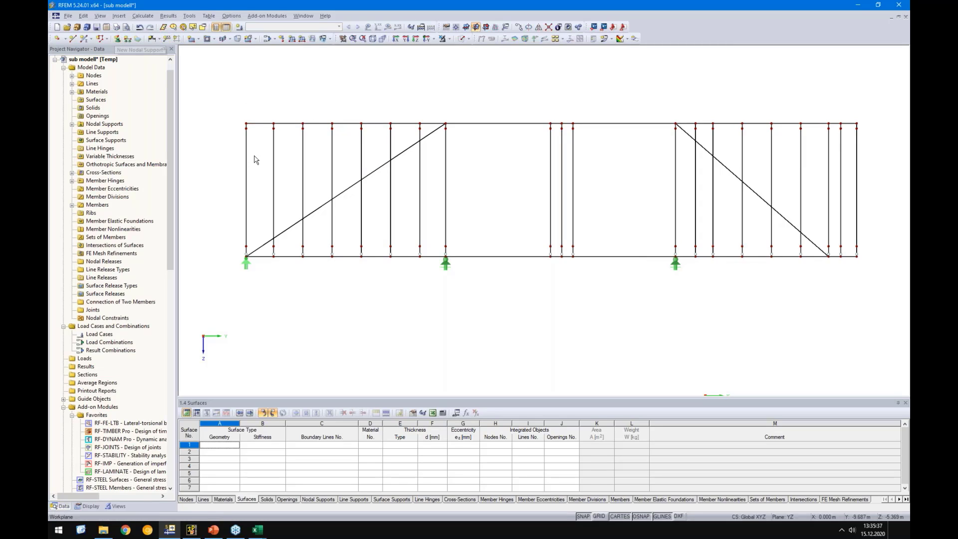
Step: Define a third nodal support type with only uX fixed and a rotational spring of 1 kNm/rad about Y
{"action": "left_click", "coordinate": [117, 38]}
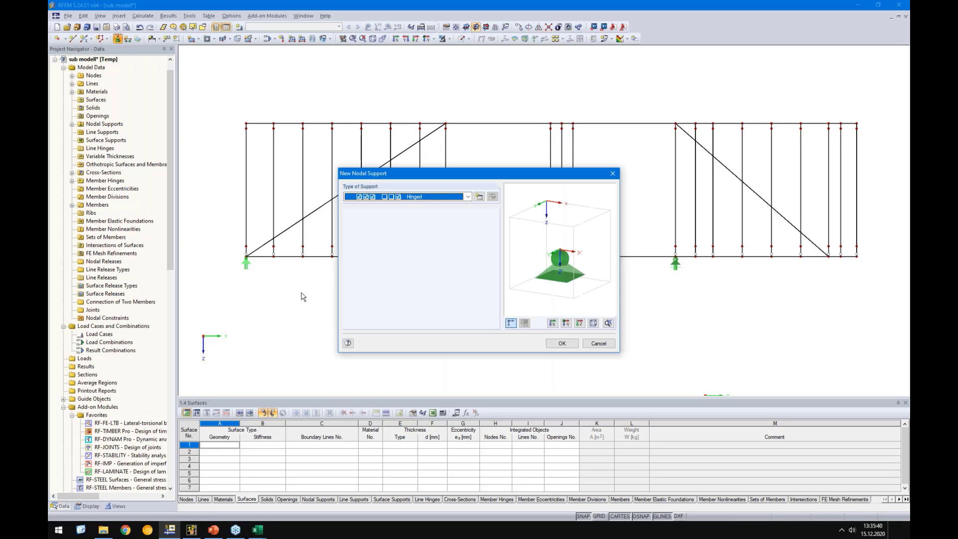
{"action": "left_click", "coordinate": [479, 198]}
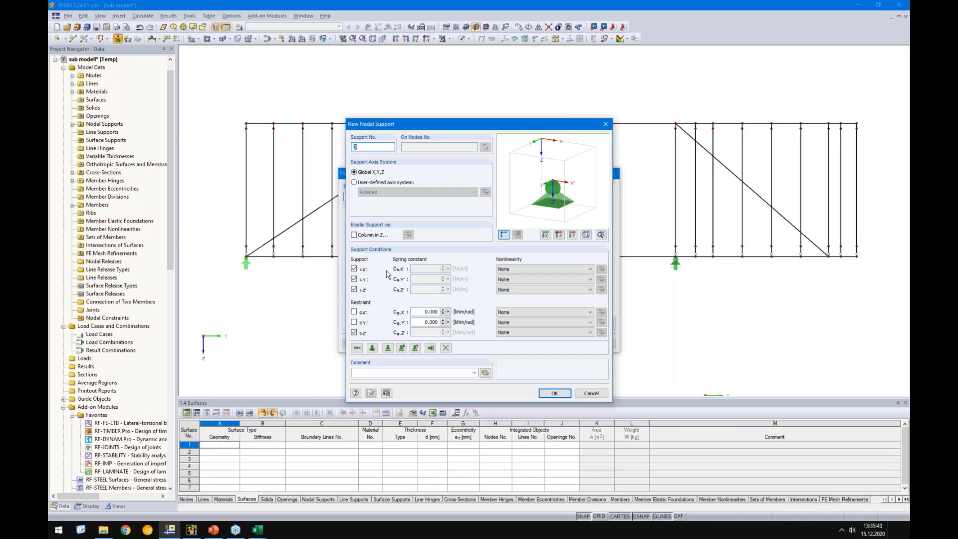
{"action": "left_click", "coordinate": [354, 333]}
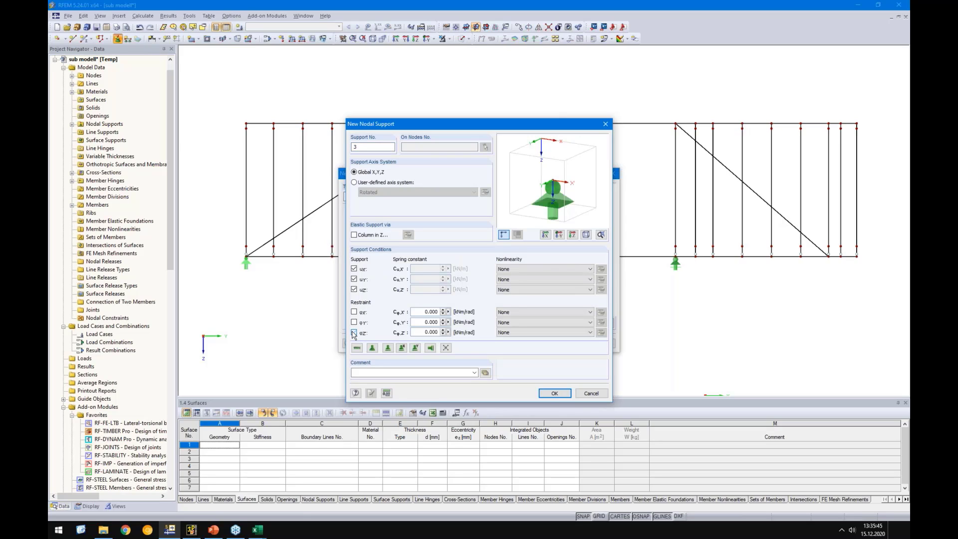
{"action": "type", "text": "1"}
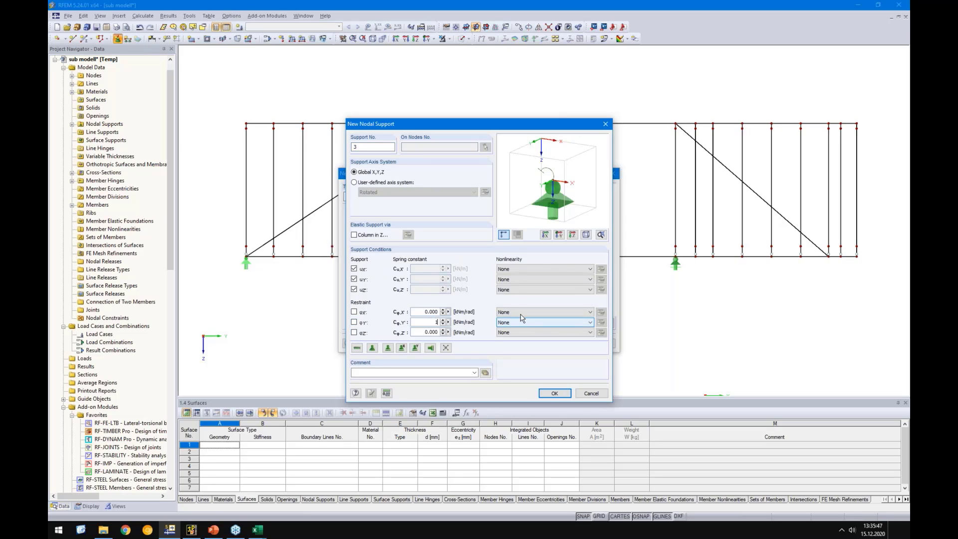
{"action": "left_click", "coordinate": [354, 278]}
{"action": "left_click", "coordinate": [354, 289]}
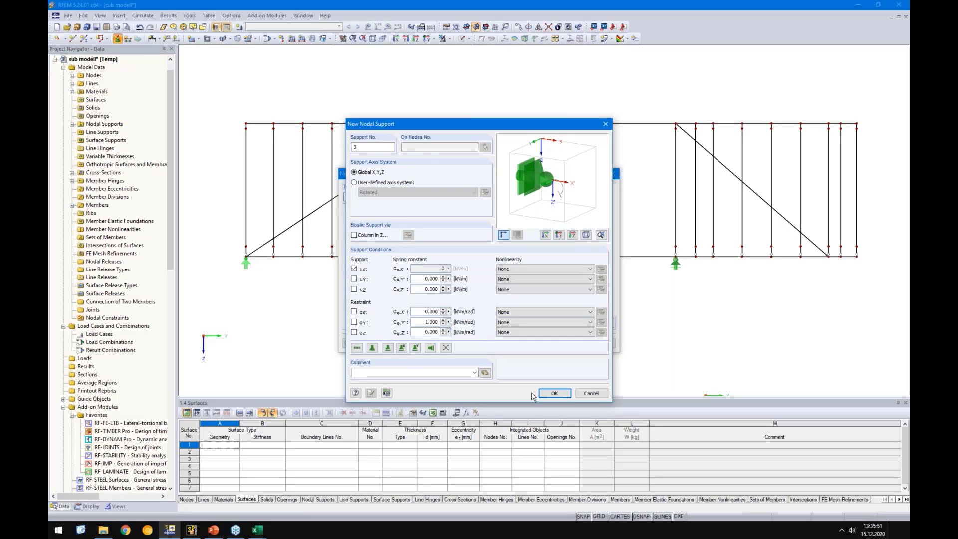
{"action": "left_click", "coordinate": [553, 393]}
{"action": "key", "text": "Return"}
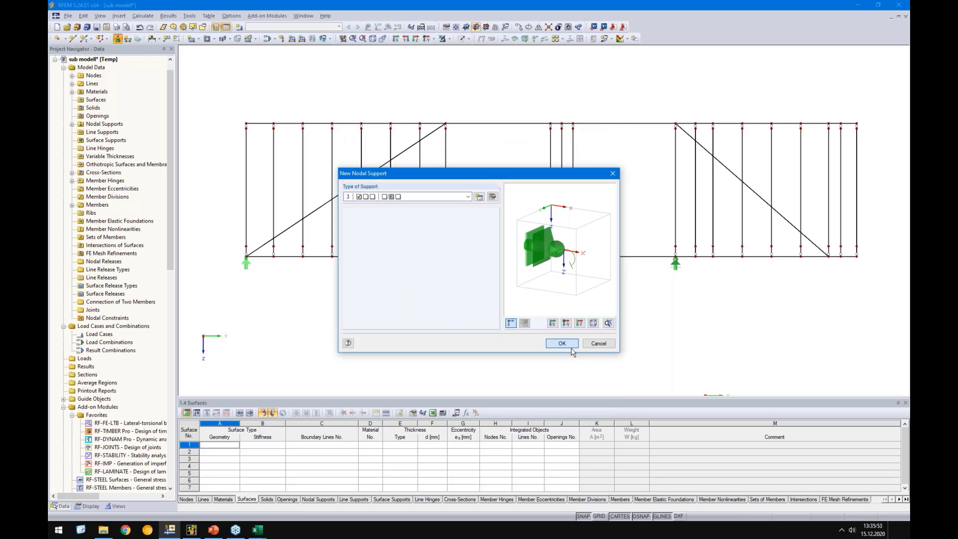
Step: Place the third support type on all nodes along the wall's top rail and check the supports in 3D
{"action": "left_click_drag", "start_coordinate": [237, 106], "coordinate": [867, 132]}
{"action": "right_click", "coordinate": [731, 311]}
{"action": "scroll", "coordinate": [629, 280], "scroll_direction": "down", "scroll_amount": 1}
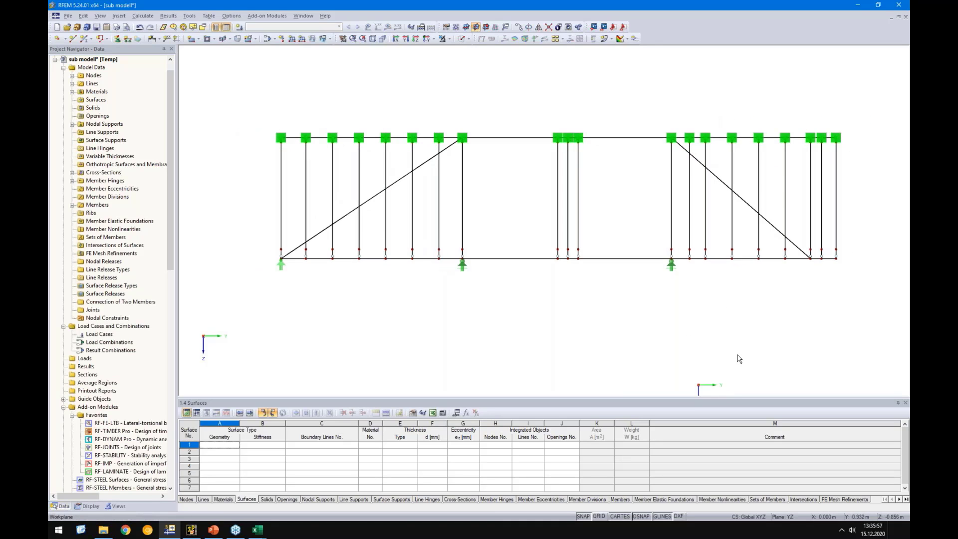
{"action": "middle_click_drag", "start_coordinate": [868, 272], "coordinate": [687, 251]}
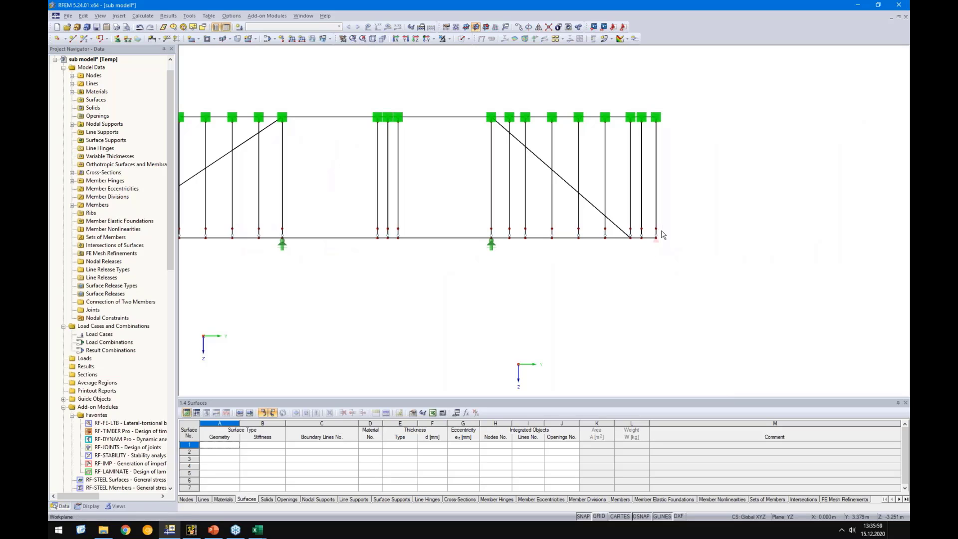
{"action": "middle_click_drag", "start_coordinate": [725, 147], "coordinate": [526, 272], "text": "ctrl"}
{"action": "scroll", "coordinate": [566, 234], "scroll_direction": "up", "scroll_amount": 3}
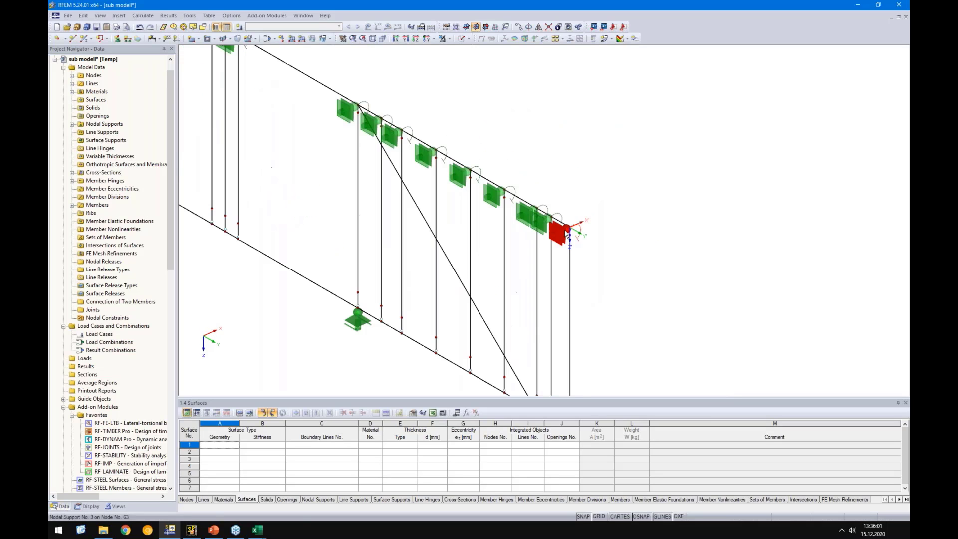
{"action": "scroll", "coordinate": [562, 223], "scroll_direction": "down", "scroll_amount": 2}
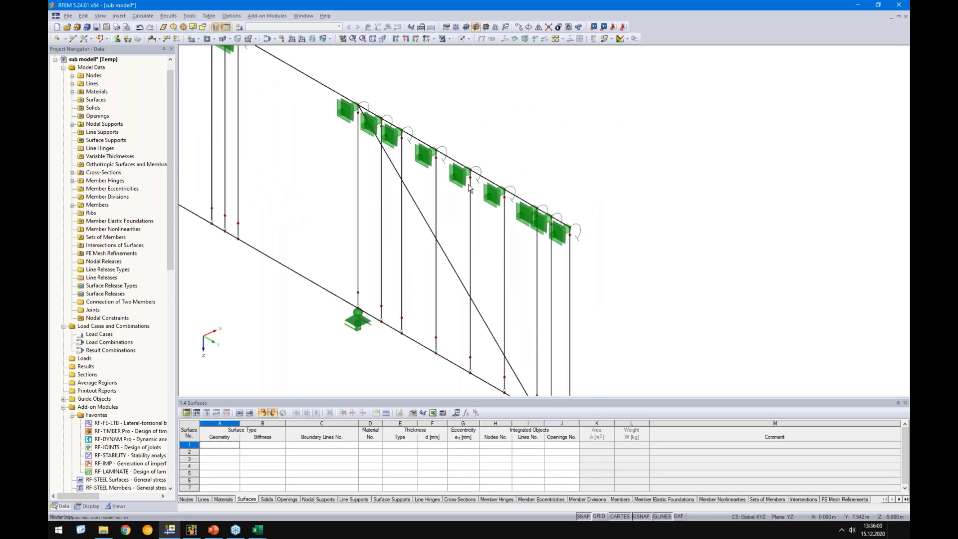
Step: Create load case LC1 in the Permanent action category with self-weight deactivated
{"action": "scroll", "coordinate": [457, 168], "scroll_direction": "up", "scroll_amount": 2}
{"action": "scroll", "coordinate": [450, 222], "scroll_direction": "down", "scroll_amount": 2}
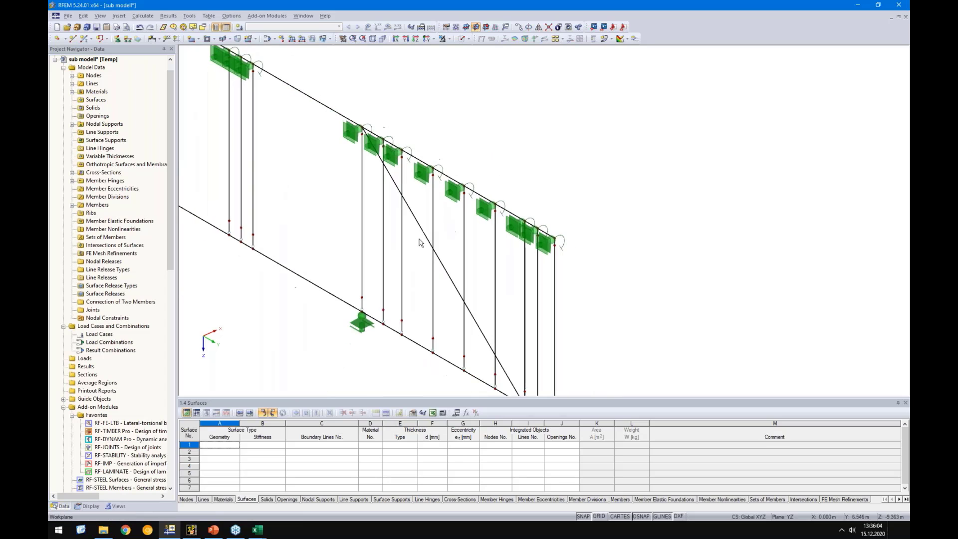
{"action": "left_click", "coordinate": [396, 38]}
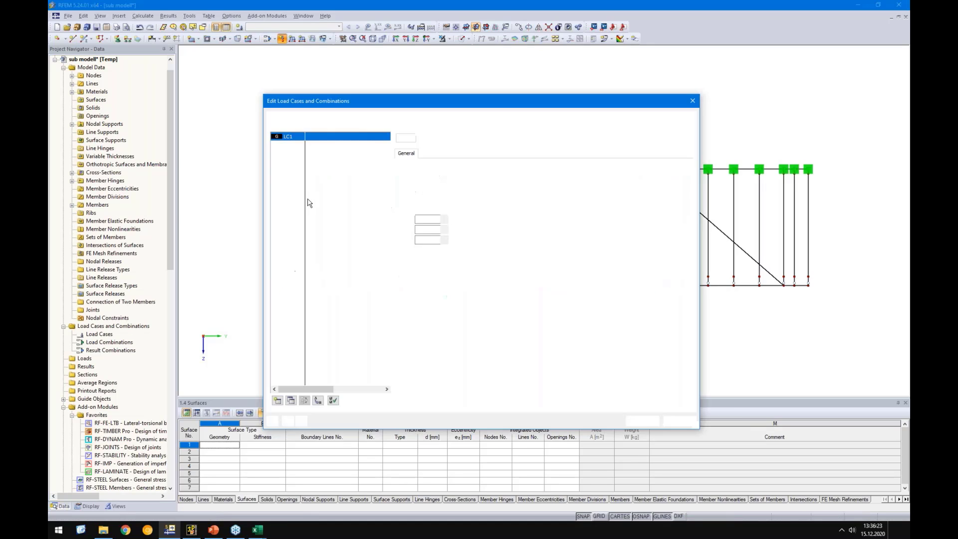
{"action": "left_click", "coordinate": [401, 201]}
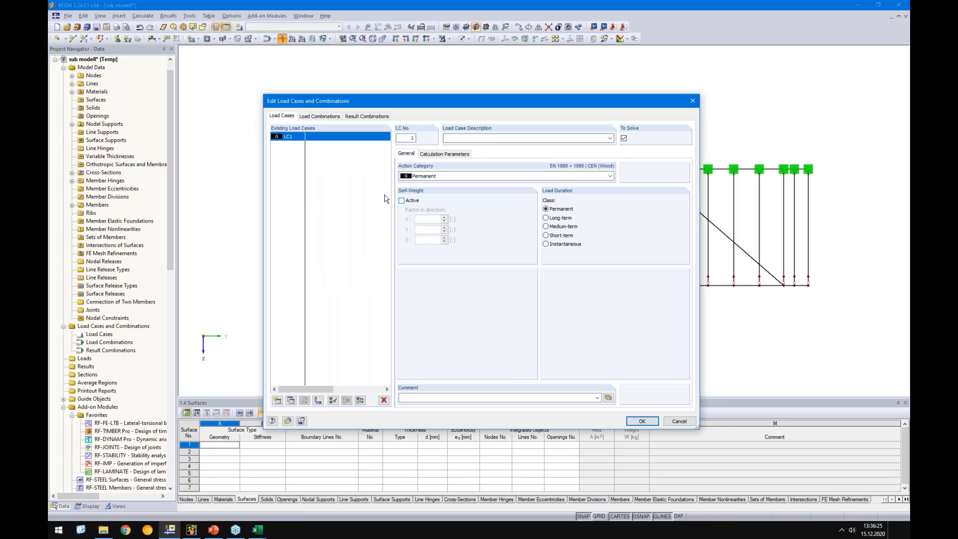
{"action": "left_click", "coordinate": [642, 420]}
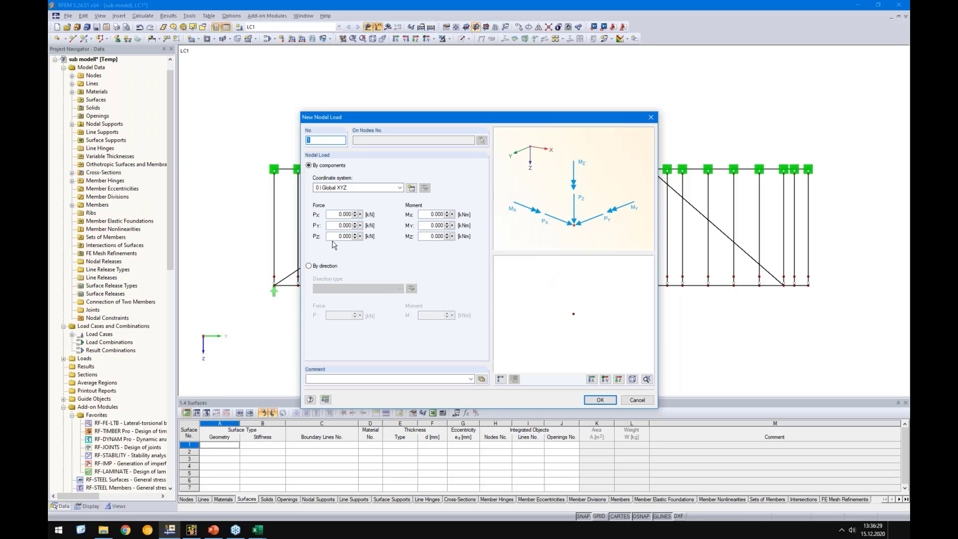
Step: Apply a 1 kN vertical nodal load PZ to the node at the lower chord's cantilevered end
{"action": "left_click", "coordinate": [594, 399]}
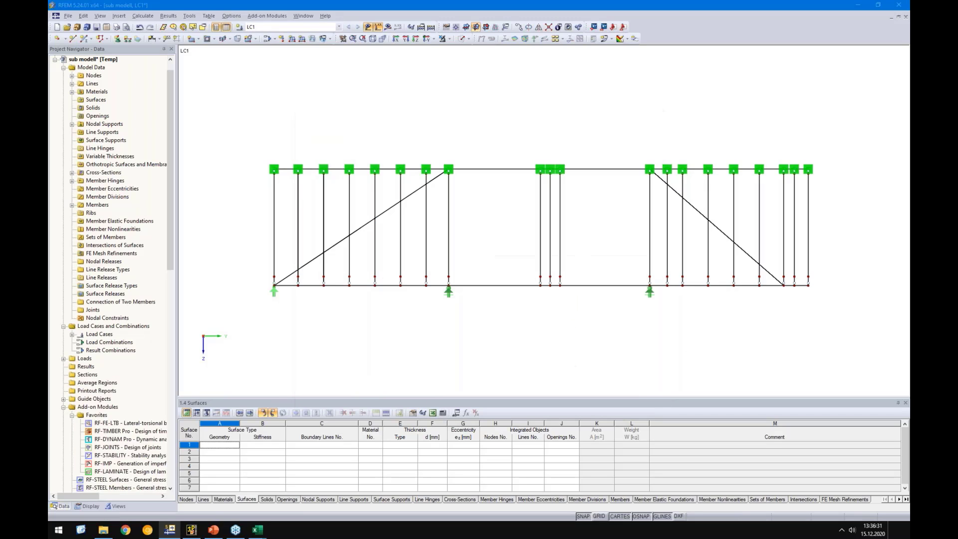
{"action": "left_click", "coordinate": [808, 285]}
{"action": "key", "text": "Escape"}
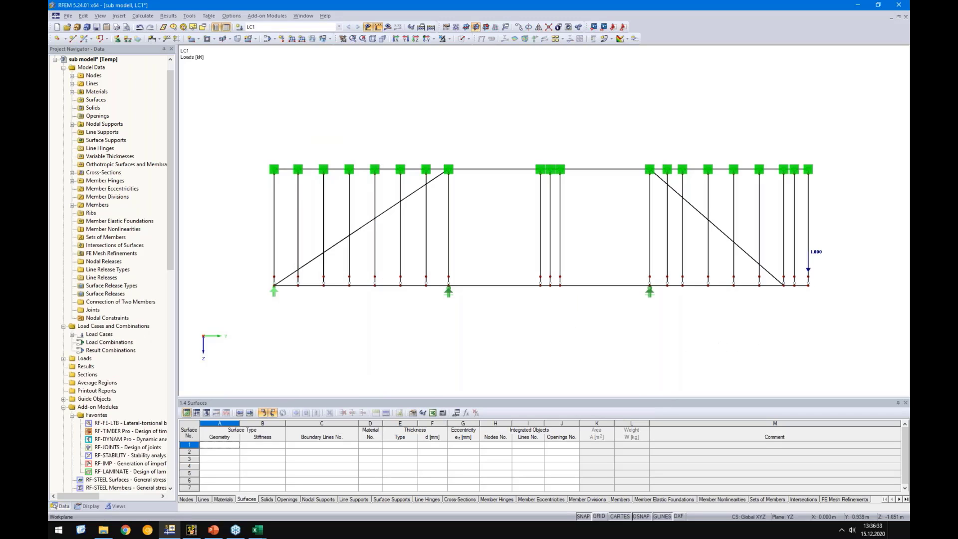
Step: Calculate LC1 and display the global deformations in the Z direction
{"action": "left_click", "coordinate": [388, 27]}
{"action": "key", "text": "Return"}
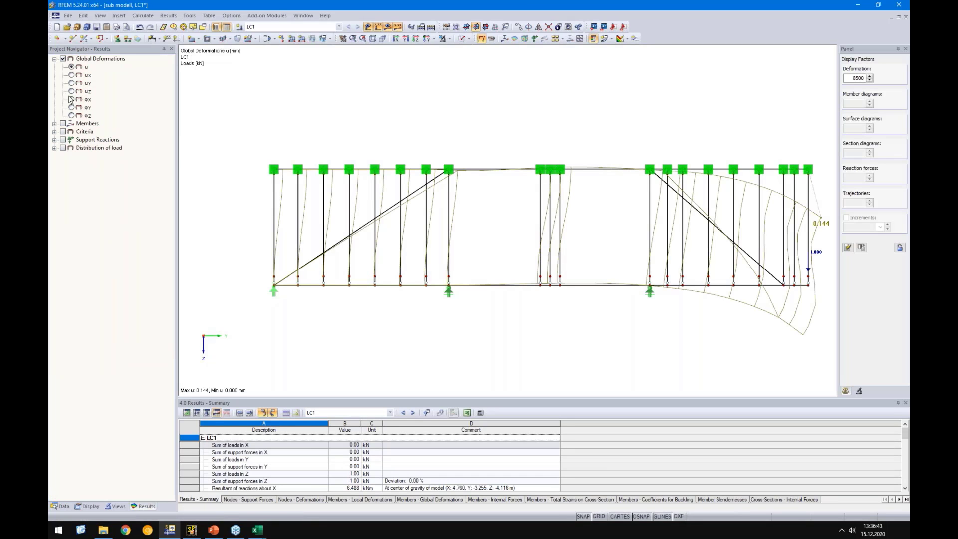
{"action": "left_click", "coordinate": [72, 92]}
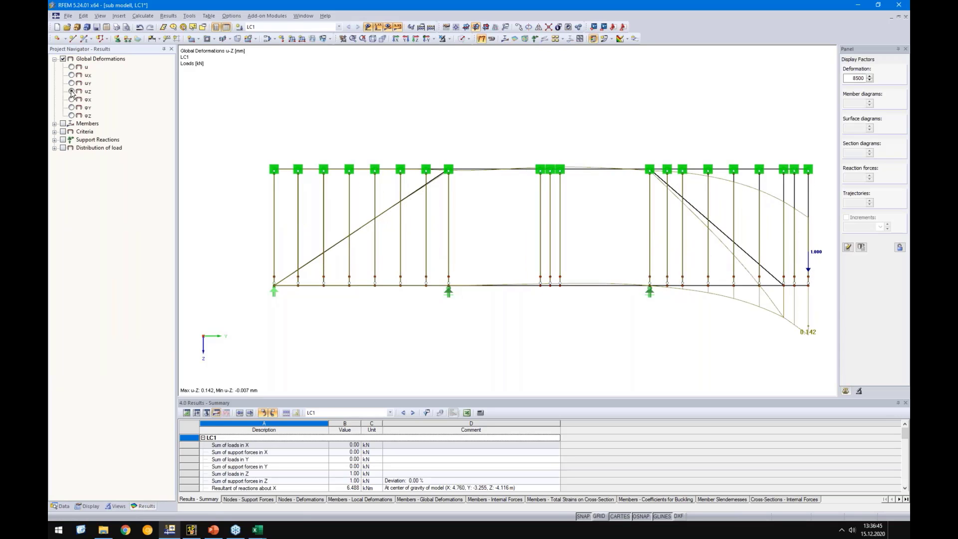
{"action": "middle_click_drag", "start_coordinate": [541, 306], "coordinate": [497, 276]}
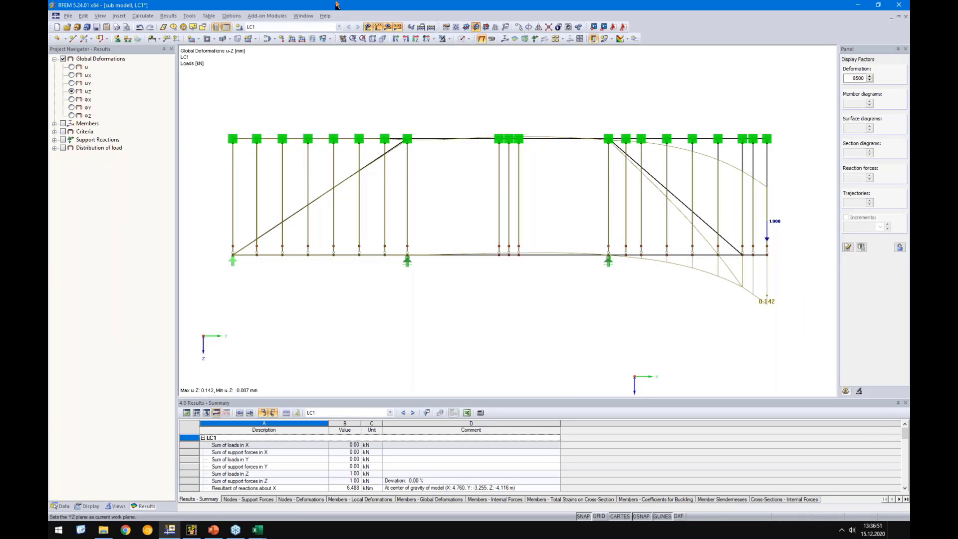
Step: Change the member type of all vertical and diagonal members to Truss and accept deleting the existing results
{"action": "left_click", "coordinate": [398, 26]}
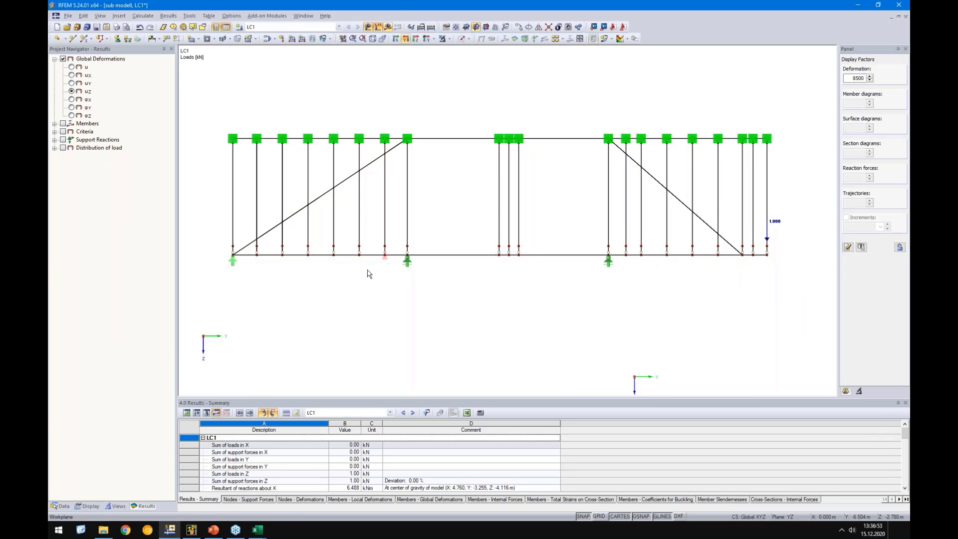
{"action": "scroll", "coordinate": [368, 271], "scroll_direction": "up", "scroll_amount": 2}
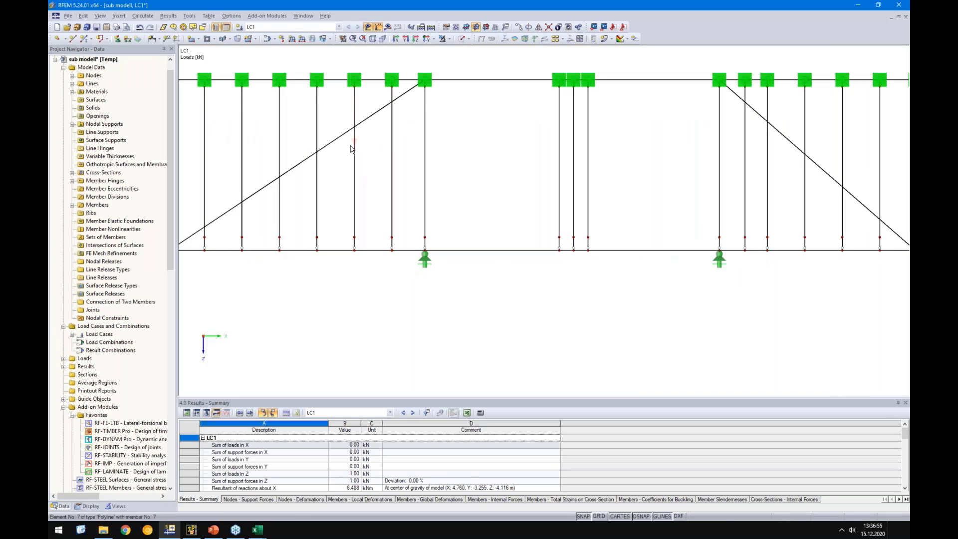
{"action": "scroll", "coordinate": [324, 197], "scroll_direction": "down", "scroll_amount": 1}
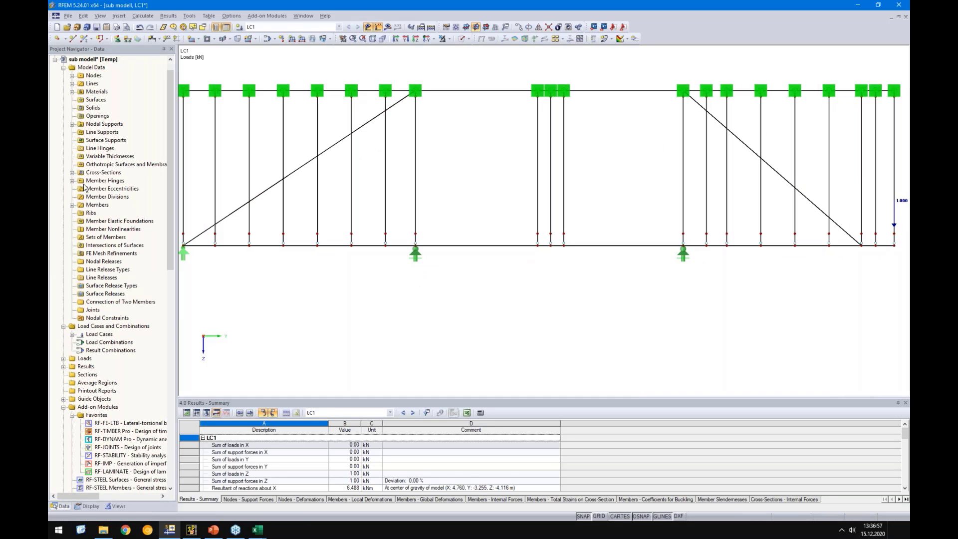
{"action": "scroll", "coordinate": [317, 269], "scroll_direction": "down", "scroll_amount": 2}
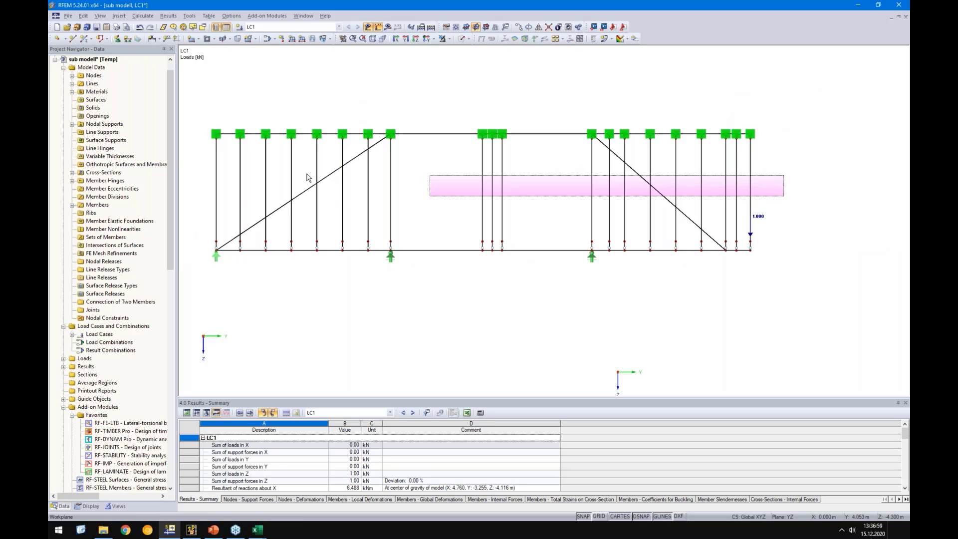
{"action": "left_click_drag", "start_coordinate": [306, 174], "coordinate": [252, 171]}
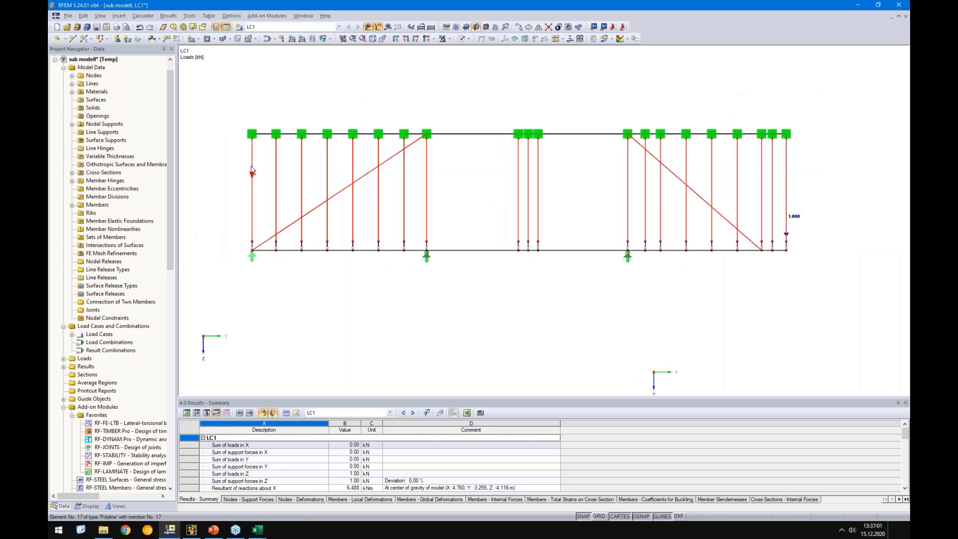
{"action": "double_click", "coordinate": [252, 170]}
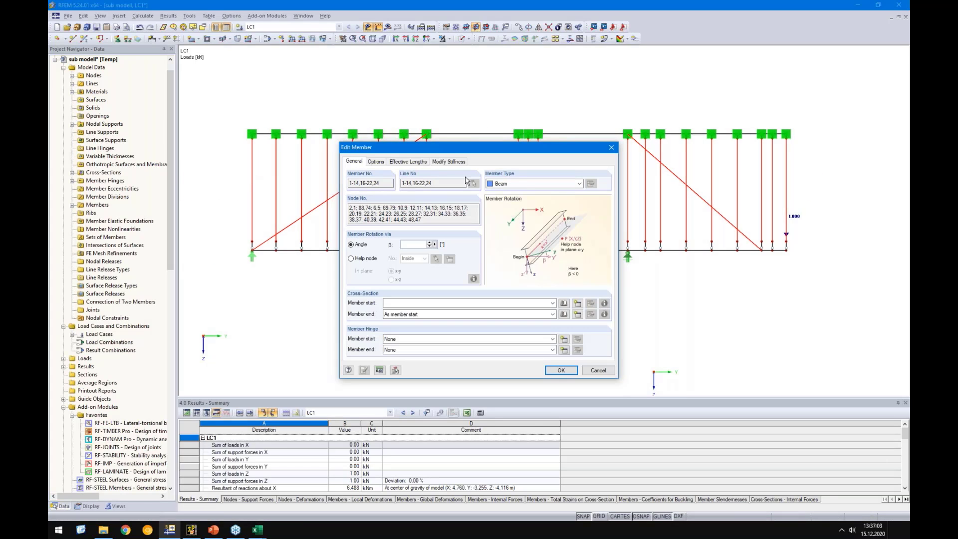
{"action": "left_click", "coordinate": [523, 184]}
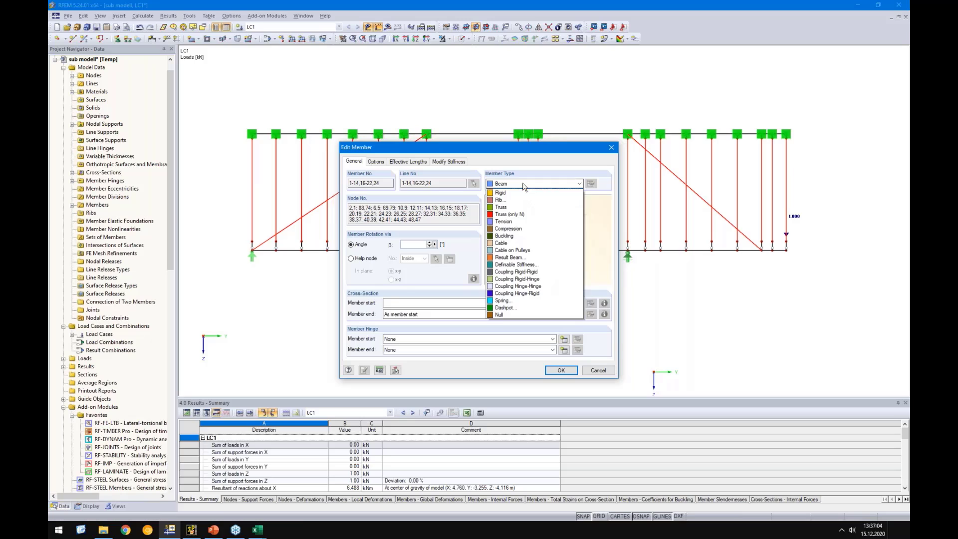
{"action": "left_click", "coordinate": [504, 207]}
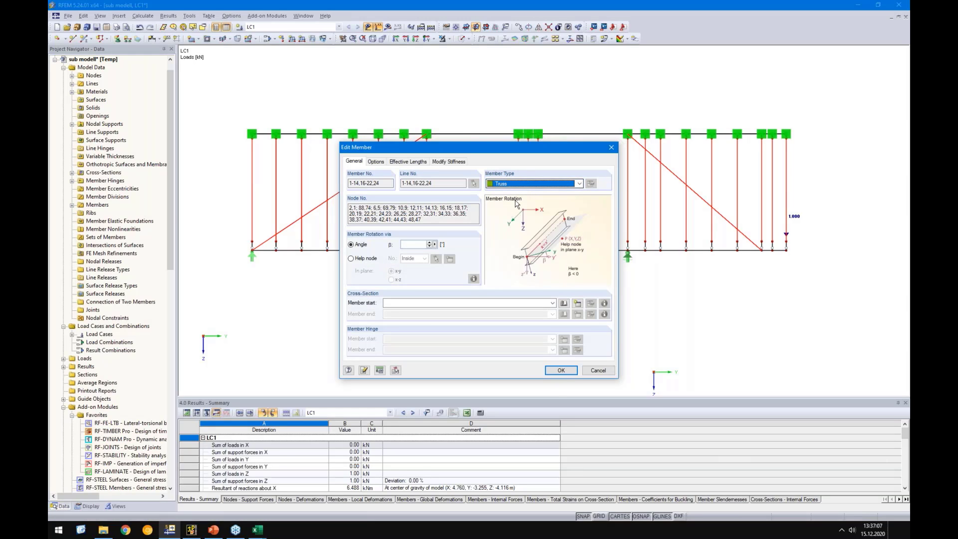
{"action": "left_click", "coordinate": [560, 371]}
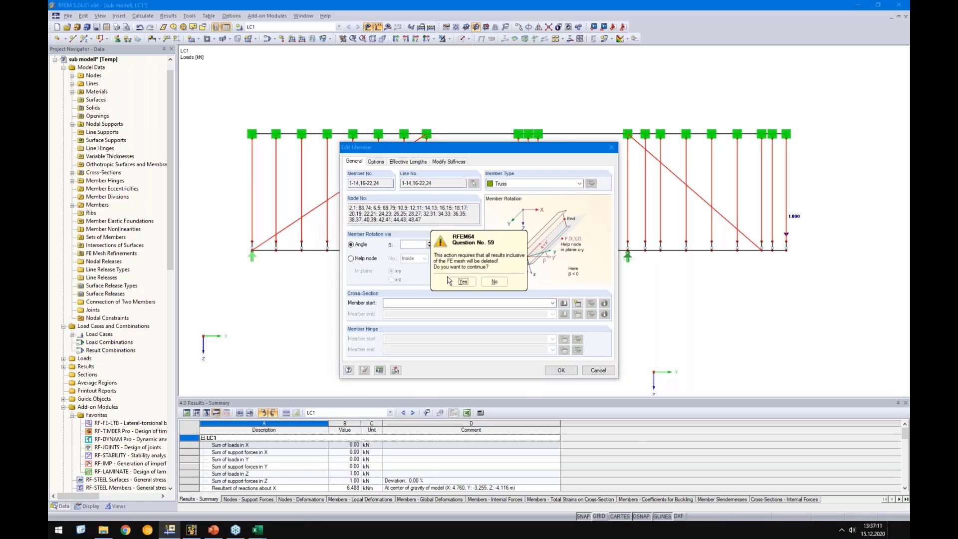
{"action": "left_click", "coordinate": [454, 282]}
Step: Delete the member hinges from the model
{"action": "scroll", "coordinate": [626, 257], "scroll_direction": "up", "scroll_amount": 3}
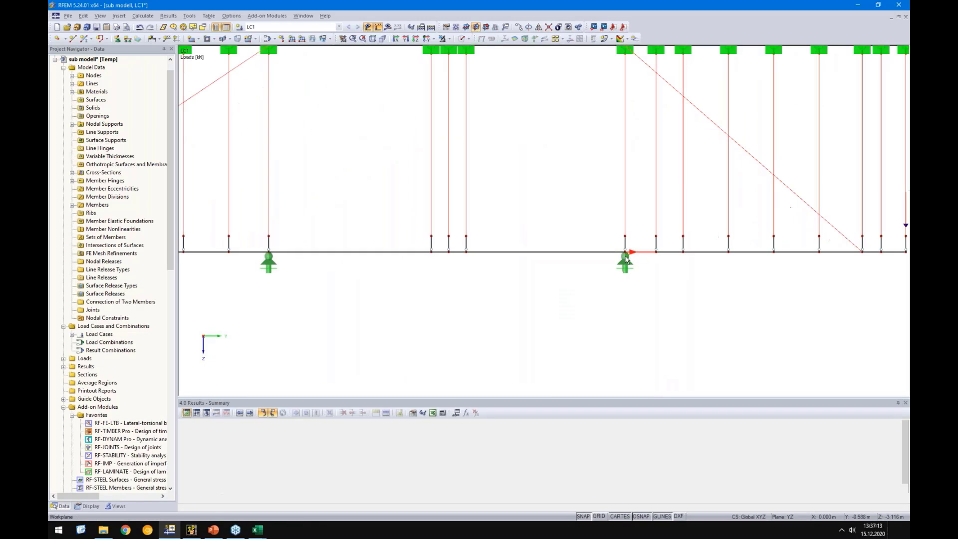
{"action": "scroll", "coordinate": [626, 249], "scroll_direction": "up", "scroll_amount": 2}
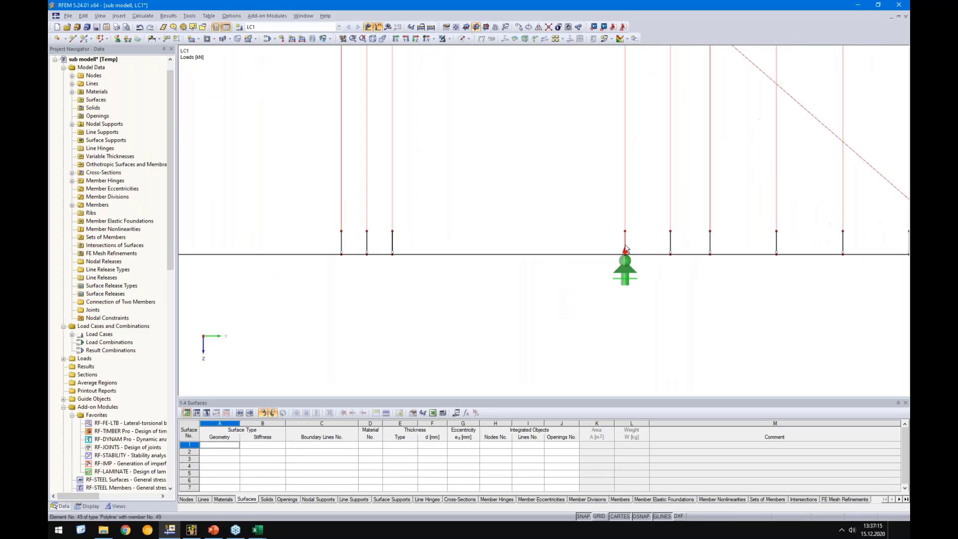
{"action": "right_click", "coordinate": [98, 182]}
{"action": "left_click", "coordinate": [138, 222]}
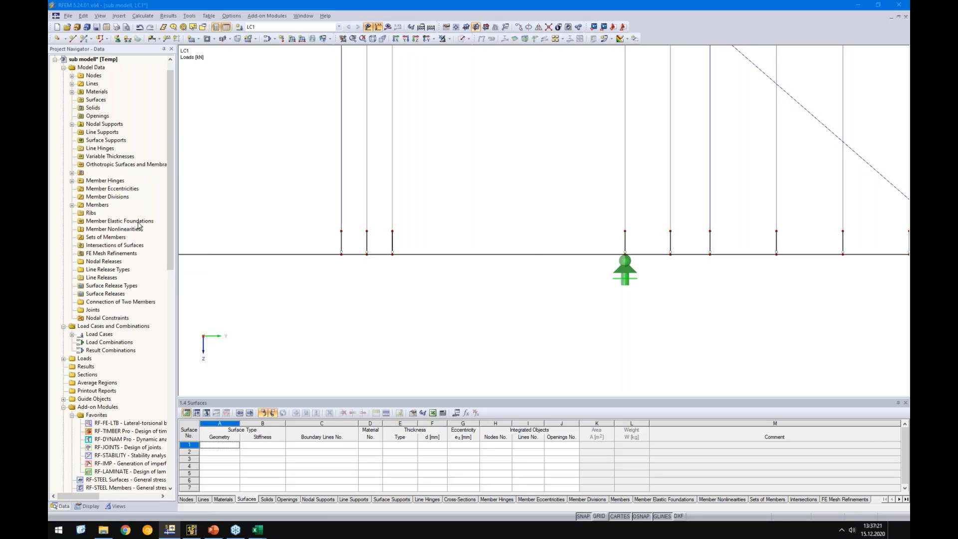
{"action": "left_click", "coordinate": [457, 276]}
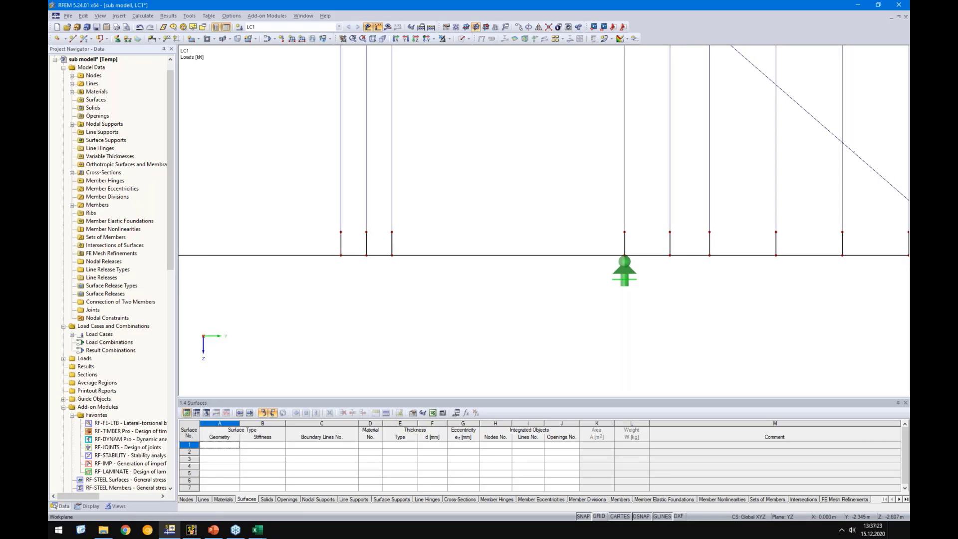
Step: Review the member type options for the RD 50 steel diagonal near the loaded end without changing its type
{"action": "key", "text": "F8"}
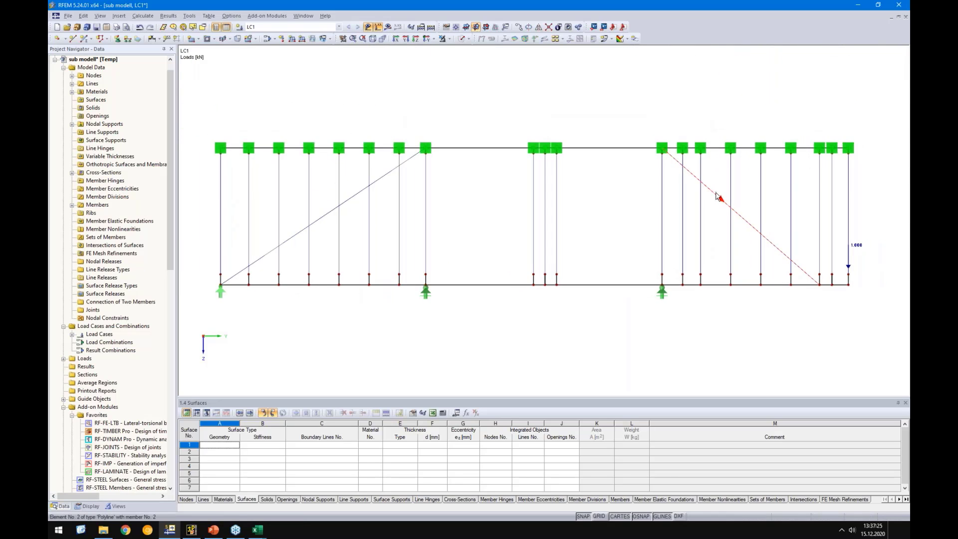
{"action": "double_click", "coordinate": [717, 197]}
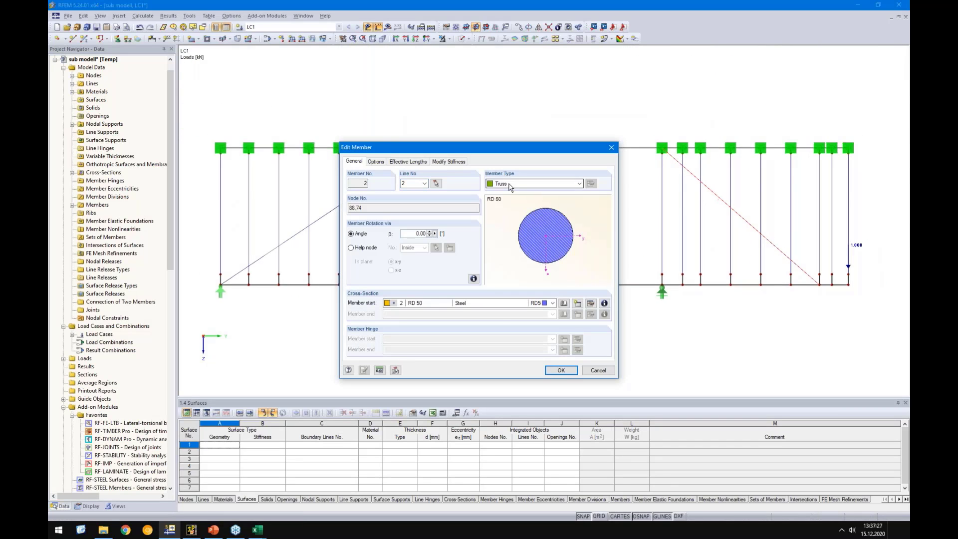
{"action": "left_click", "coordinate": [509, 185]}
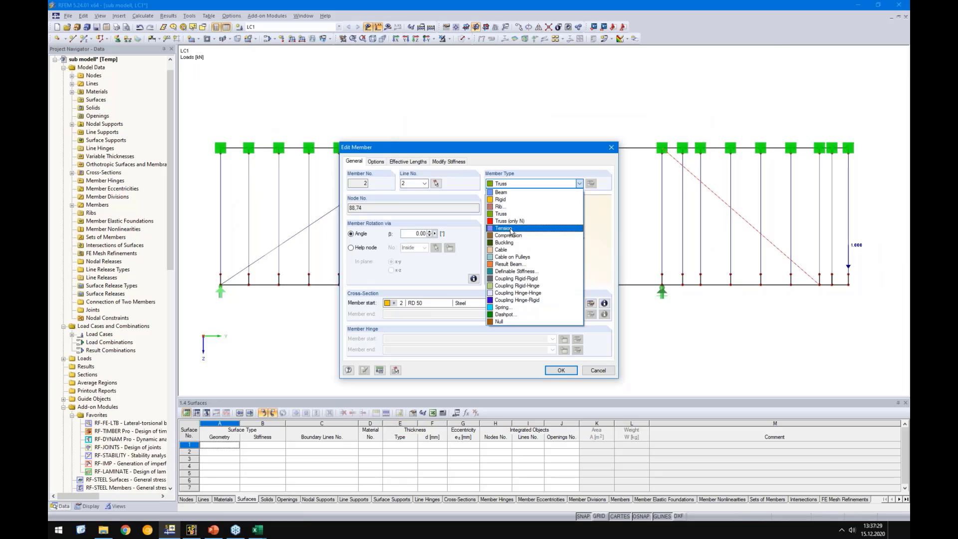
{"action": "key", "text": "Escape"}
{"action": "key", "text": "Escape"}
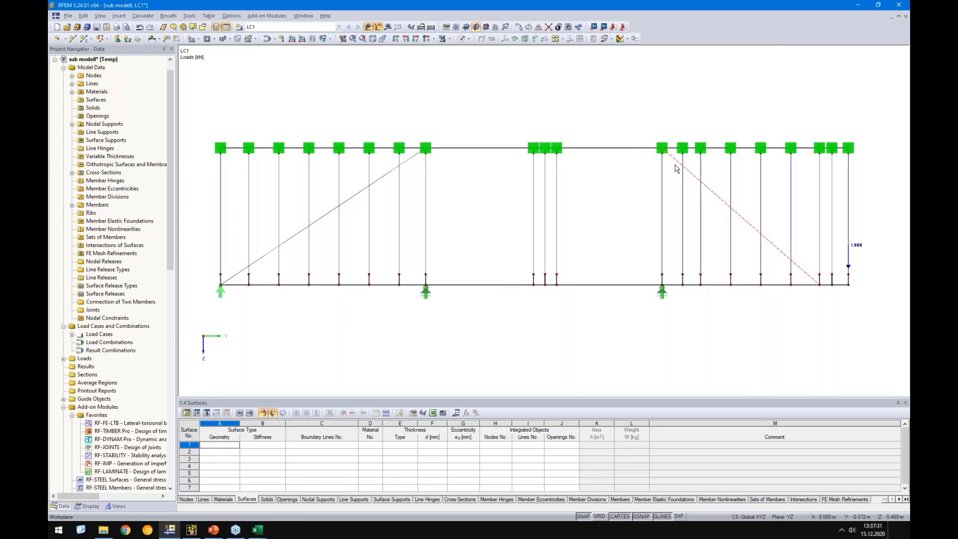
Step: Recalculate LC1 and view the vertical deformation of the whole wall including the cantilevered end
{"action": "left_click", "coordinate": [388, 27]}
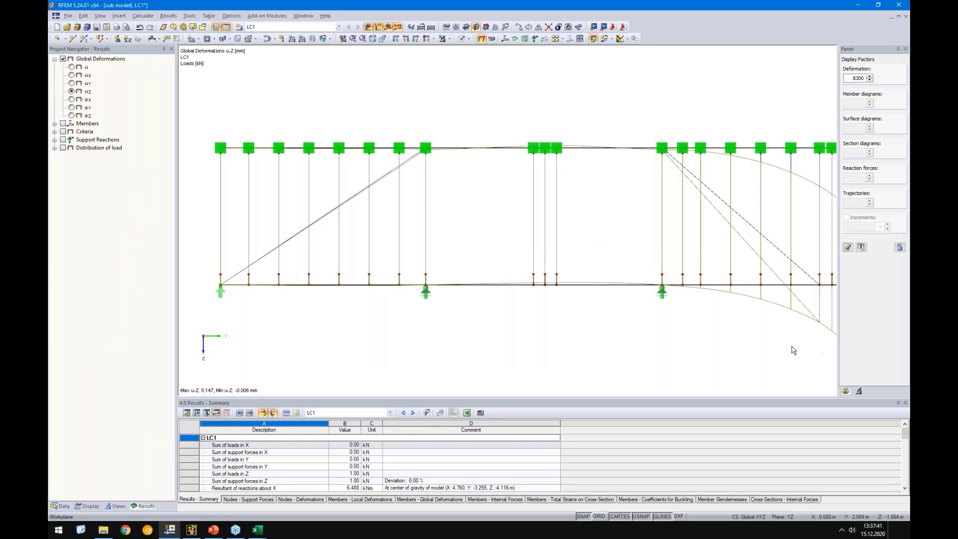
{"action": "middle_click_drag", "start_coordinate": [744, 321], "coordinate": [673, 299]}
{"action": "scroll", "coordinate": [673, 299], "scroll_direction": "down", "scroll_amount": 2}
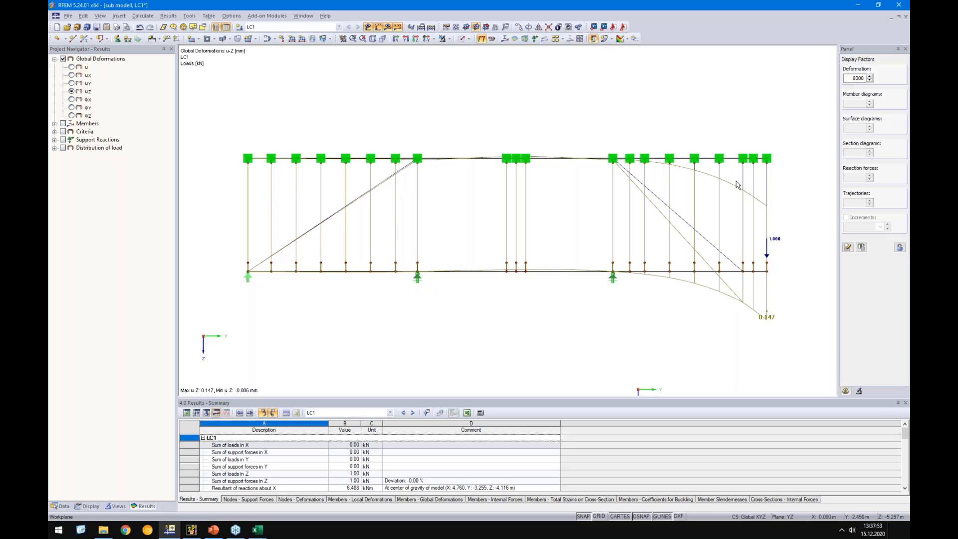
Step: Start a new rectangular surface and filter the material library to Timber, OSB, standard EN 12369-1:2001-01, with Wall Stress as special application
{"action": "left_click", "coordinate": [191, 42]}
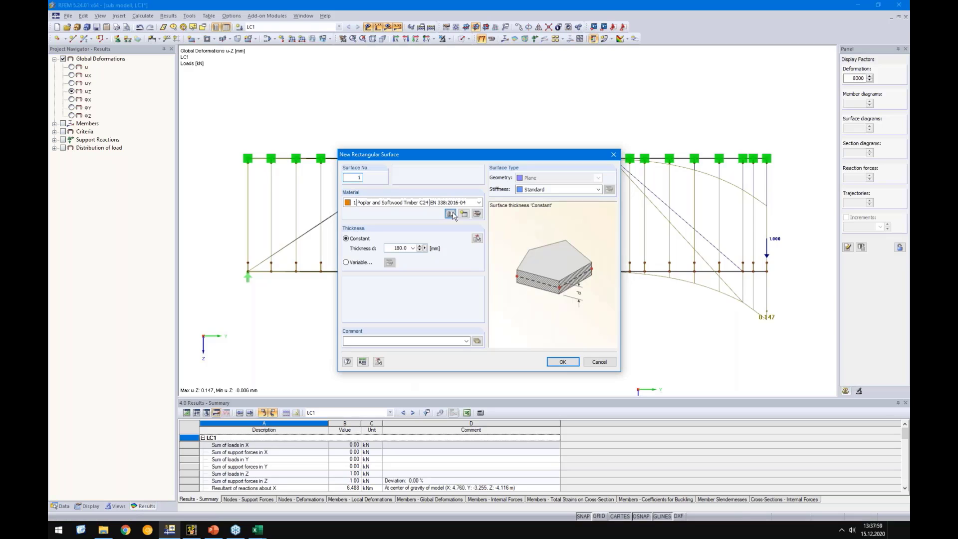
{"action": "left_click", "coordinate": [450, 214]}
{"action": "left_click", "coordinate": [357, 109]}
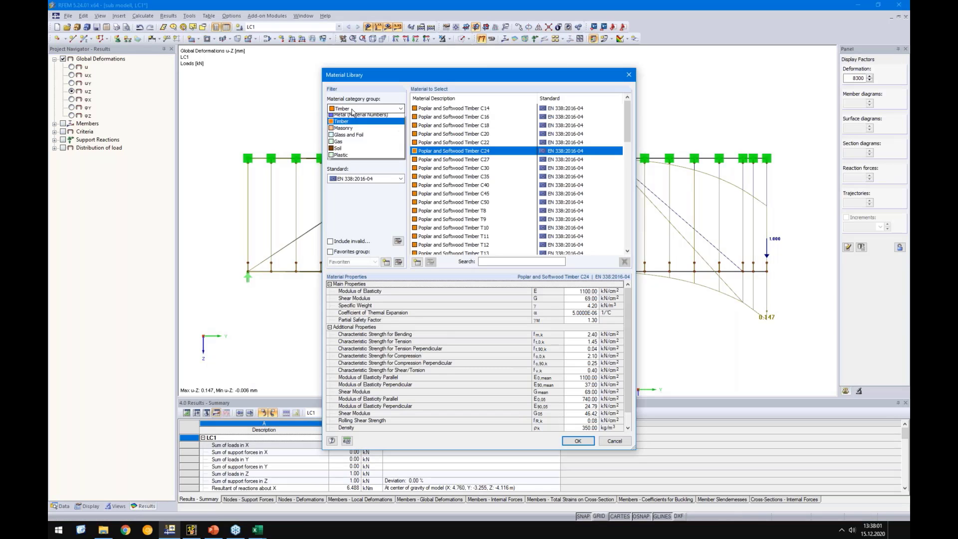
{"action": "left_click", "coordinate": [343, 146]}
{"action": "left_click", "coordinate": [349, 131]}
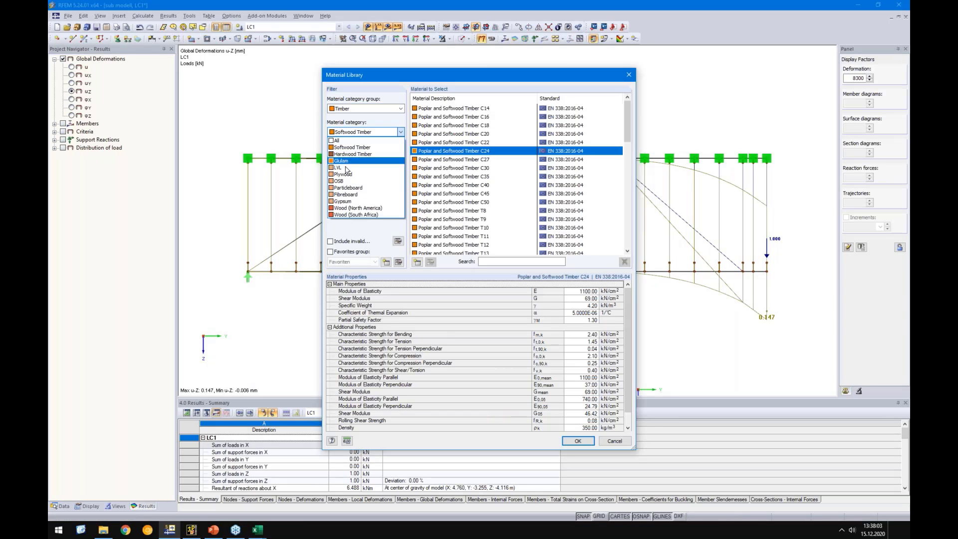
{"action": "left_click", "coordinate": [357, 183]}
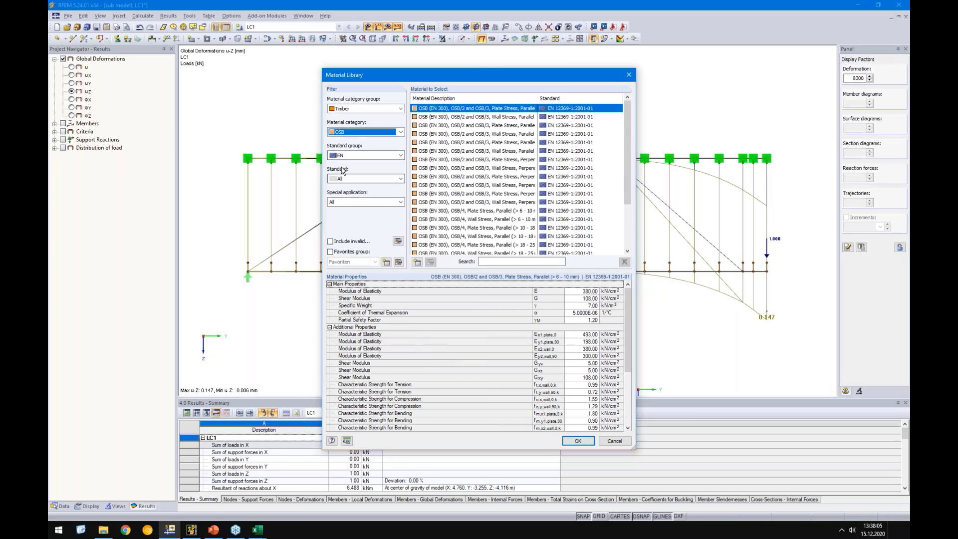
{"action": "left_click", "coordinate": [341, 178]}
{"action": "left_click", "coordinate": [349, 193]}
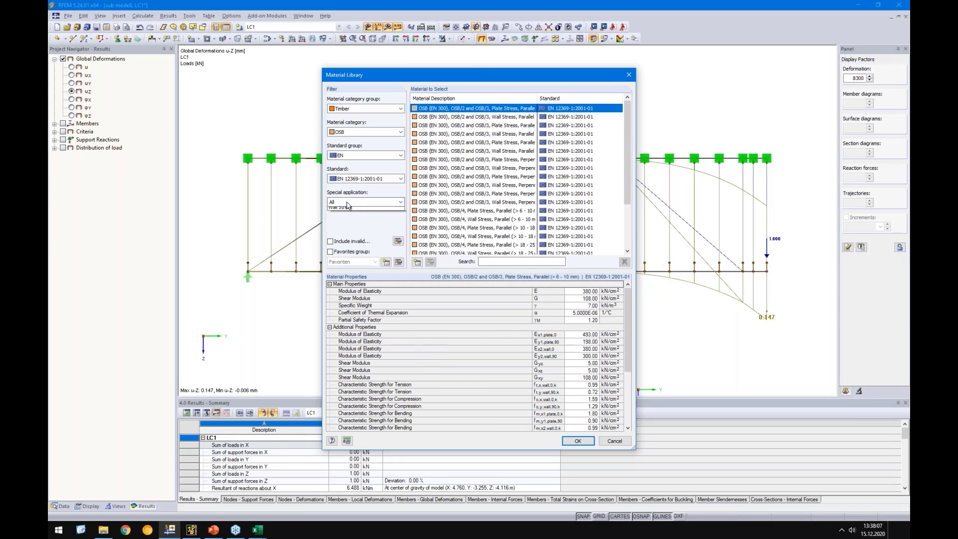
{"action": "left_click", "coordinate": [350, 202]}
{"action": "left_click", "coordinate": [342, 227]}
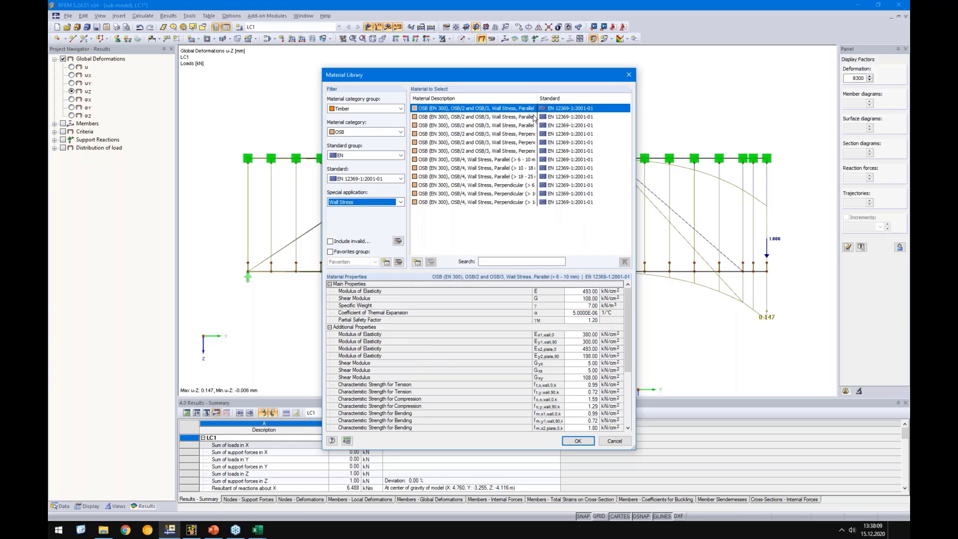
Step: Assign OSB (EN 300), OSB/2 and OSB/3, Wall Stress, Parallel (> 10 - 18 mm) as the new surface's material
{"action": "left_click_drag", "start_coordinate": [538, 97], "coordinate": [591, 97]}
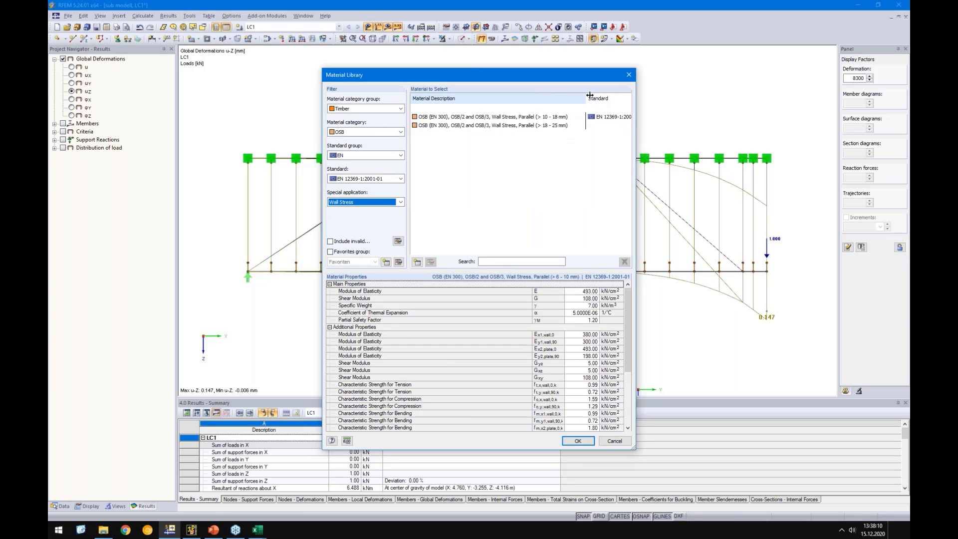
{"action": "left_click", "coordinate": [517, 117]}
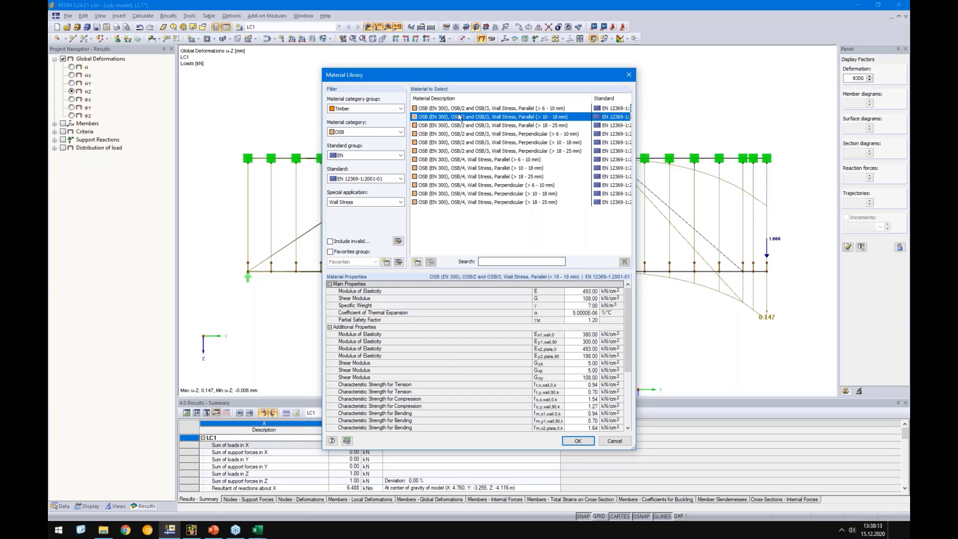
{"action": "left_click", "coordinate": [579, 441]}
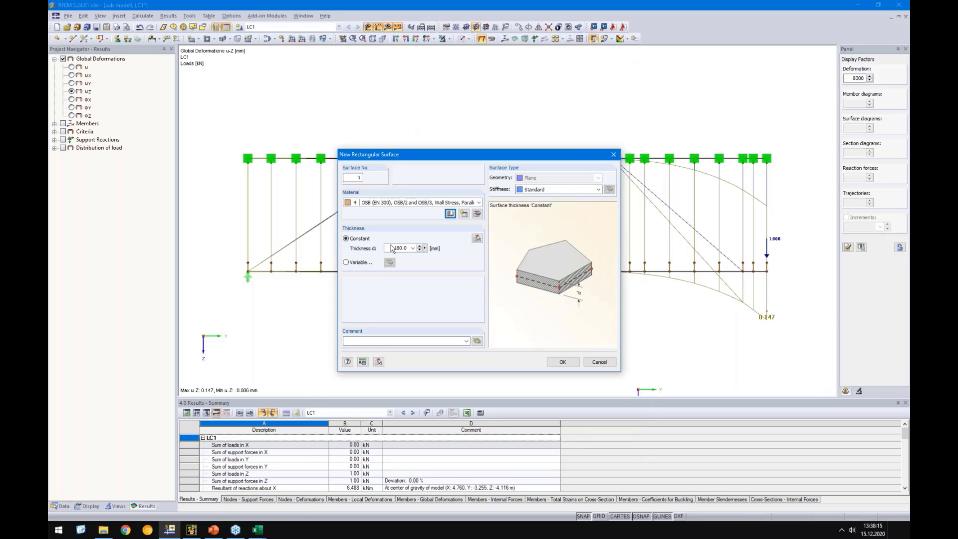
Step: Give the surface a thickness of 15 mm and change the OSB material model to Orthotropic Elastic 2D with its library constants
{"action": "left_click", "coordinate": [477, 214]}
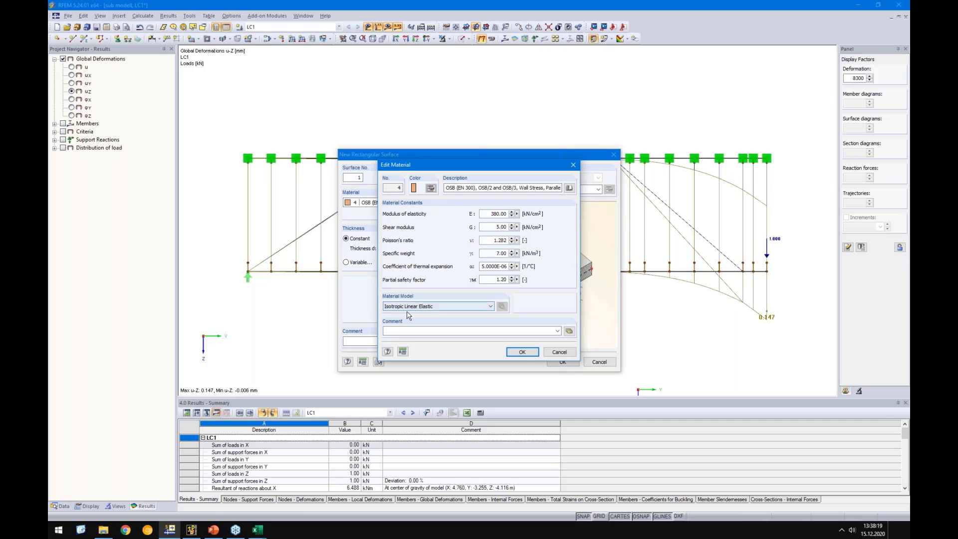
{"action": "left_click", "coordinate": [435, 310]}
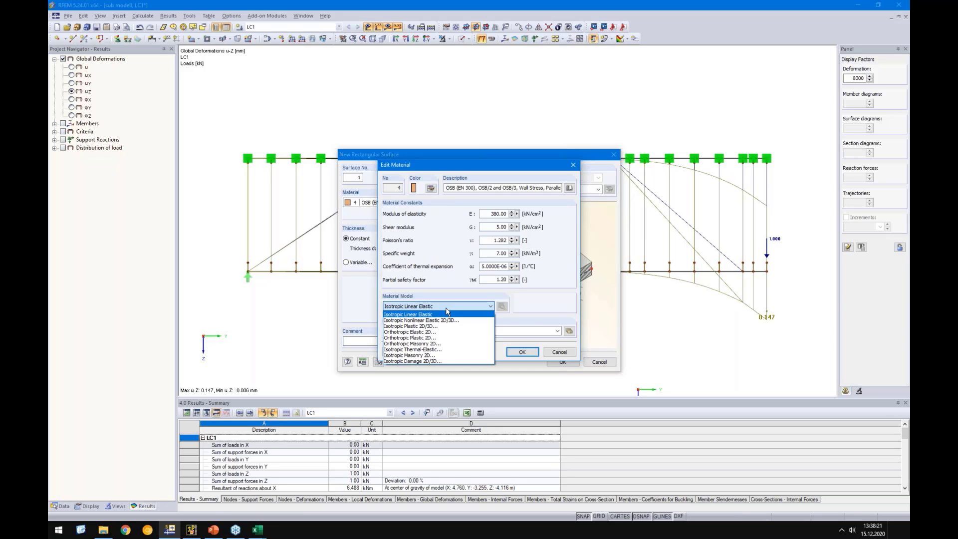
{"action": "left_click", "coordinate": [419, 332]}
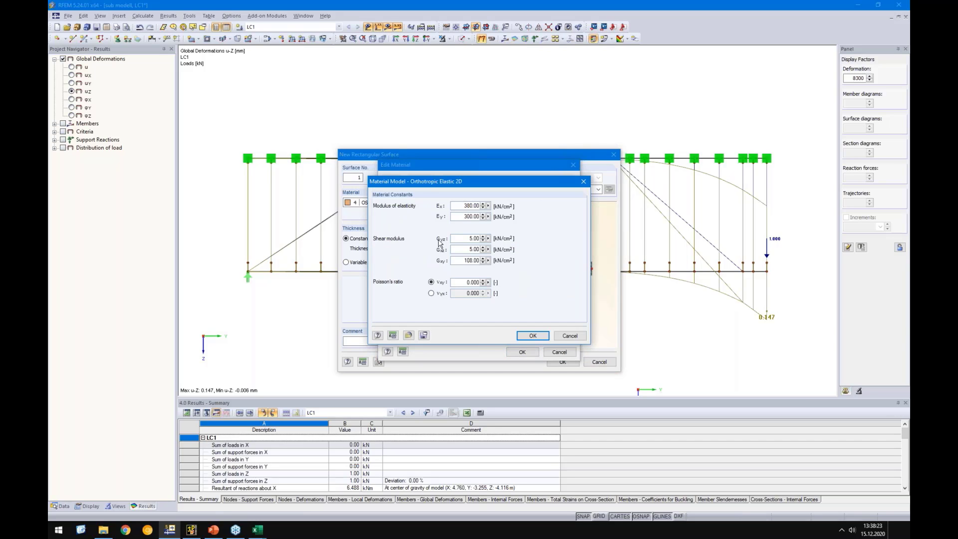
{"action": "left_click_drag", "start_coordinate": [408, 182], "coordinate": [420, 180]}
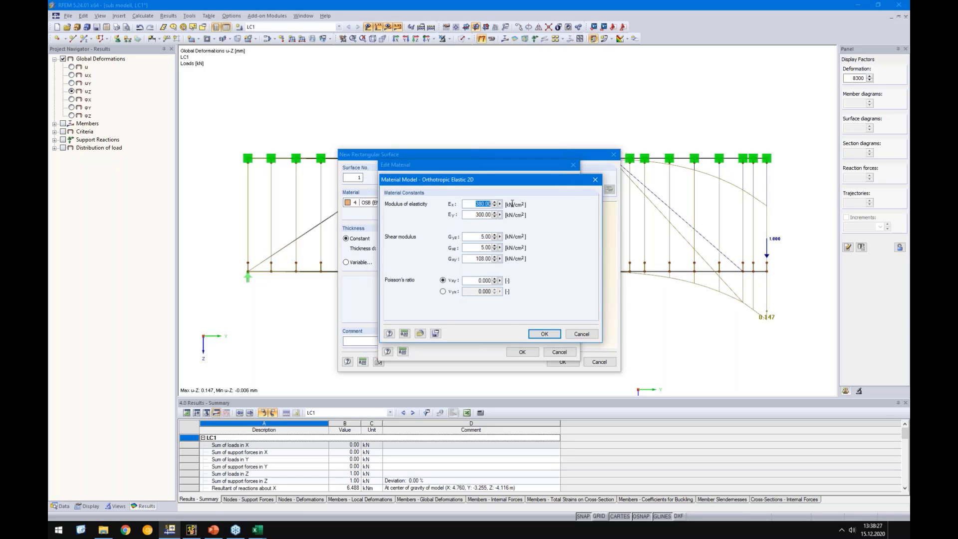
{"action": "left_click", "coordinate": [538, 334]}
{"action": "left_click", "coordinate": [521, 351]}
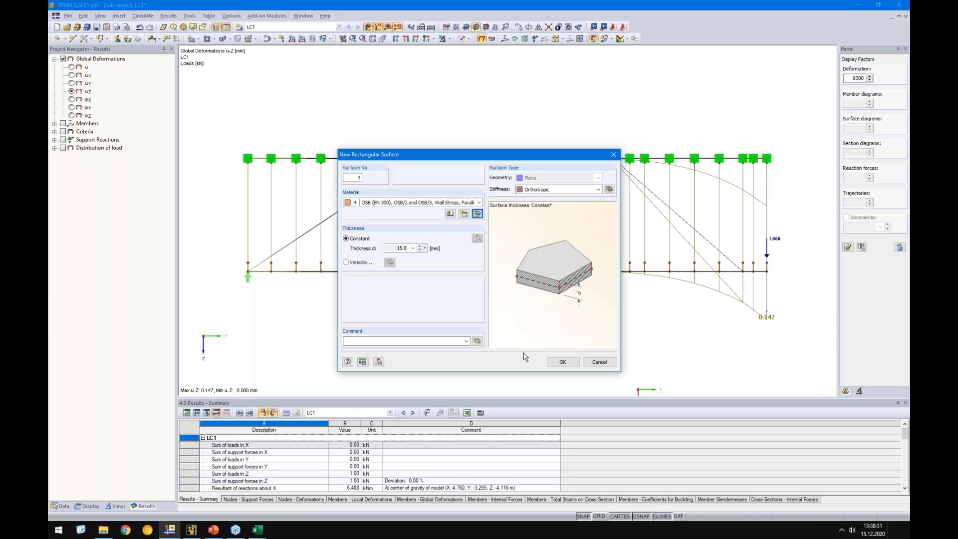
Step: Draw two rectangular OSB surfaces, one over each of the two bays with a diagonal, spanning from bottom chord to top chord
{"action": "left_click", "coordinate": [562, 361]}
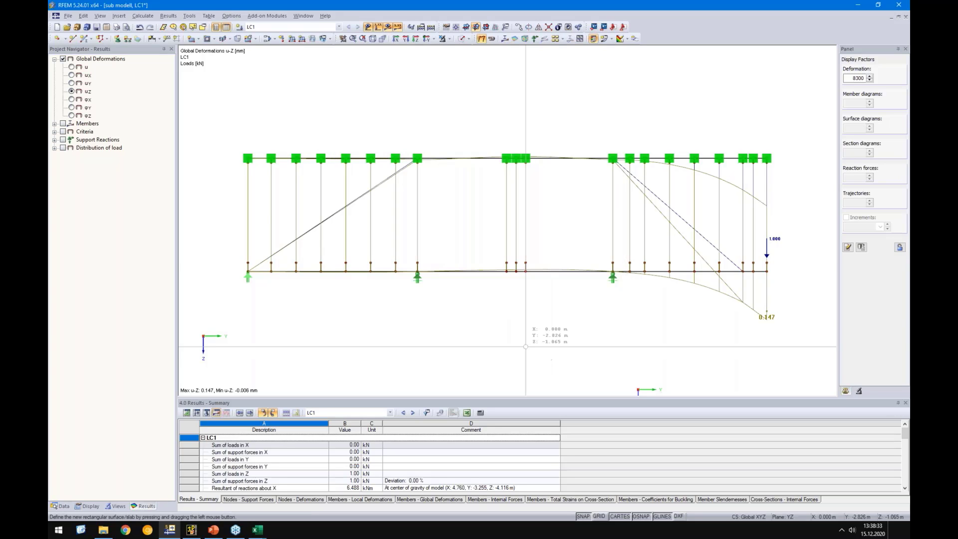
{"action": "left_click_drag", "start_coordinate": [258, 269], "coordinate": [417, 159]}
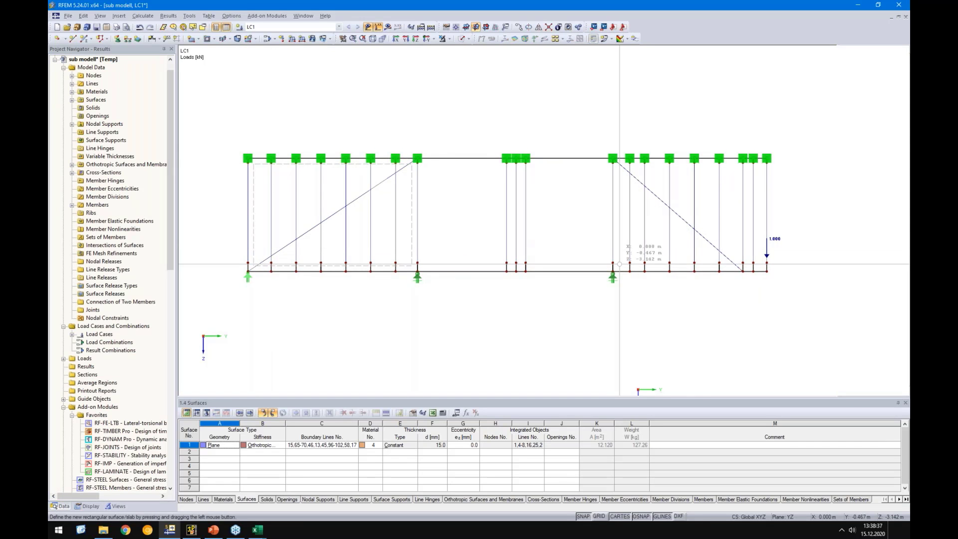
{"action": "left_click_drag", "start_coordinate": [613, 271], "coordinate": [767, 159]}
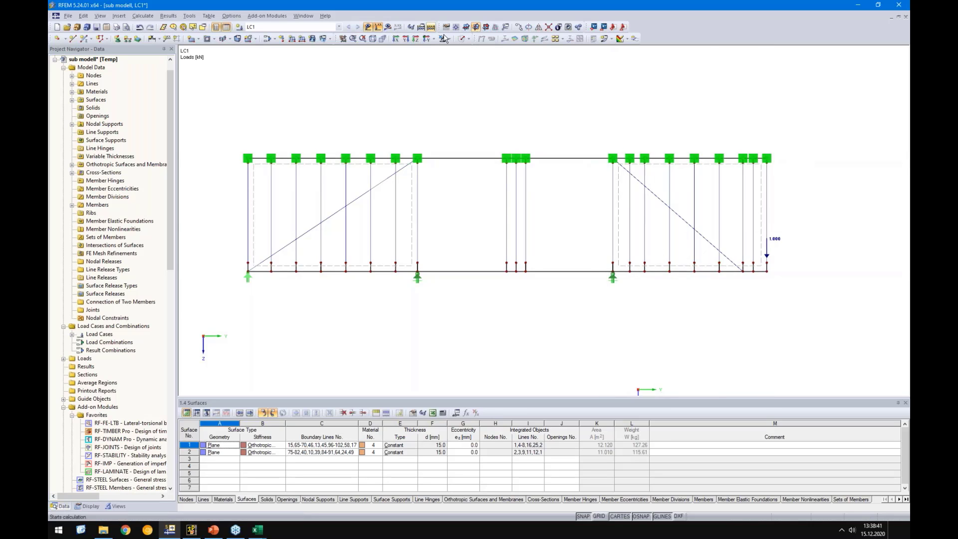
Step: Try to calculate LC1 with the two new OSB surfaces
{"action": "left_click", "coordinate": [461, 39]}
{"action": "left_click", "coordinate": [460, 39]}
{"action": "left_click", "coordinate": [389, 27]}
{"action": "key", "text": "Return"}
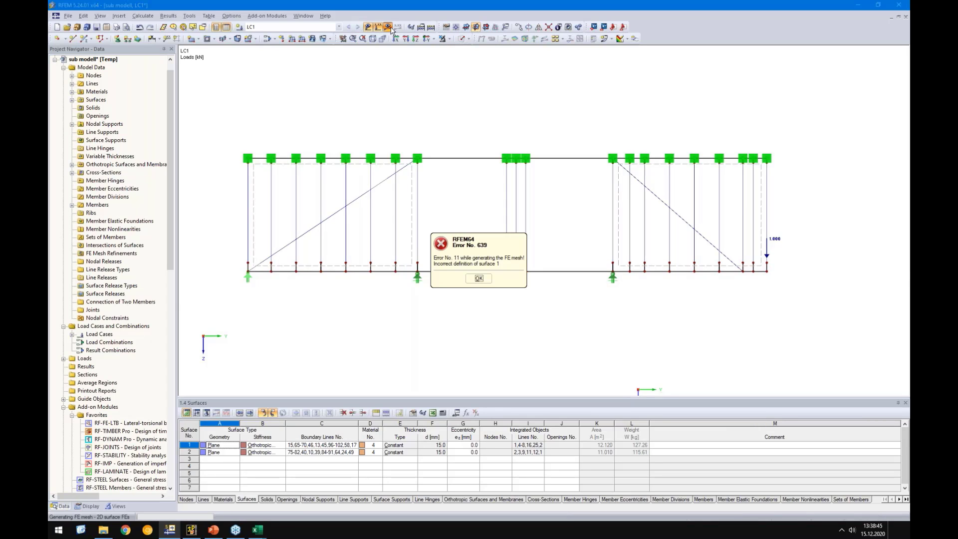
{"action": "left_click", "coordinate": [478, 278]}
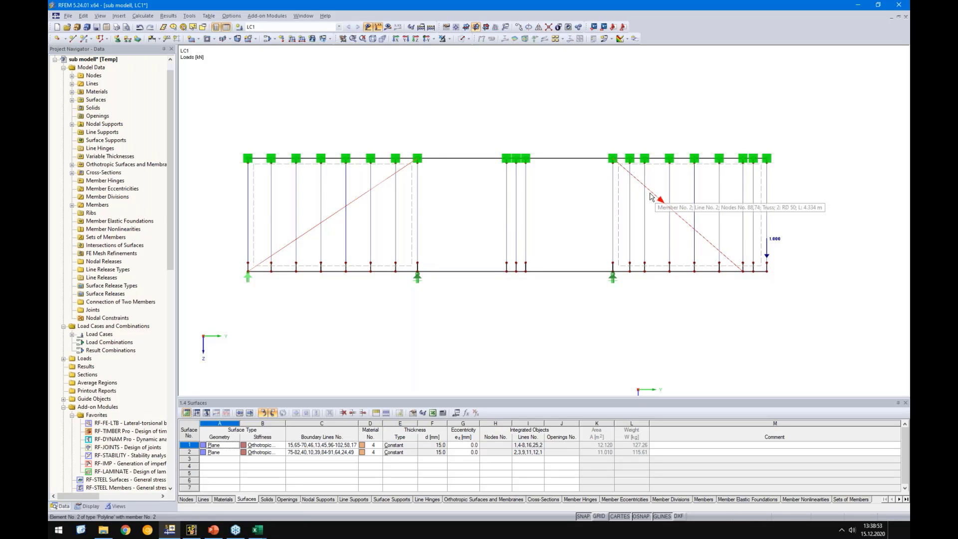
{"action": "scroll", "coordinate": [645, 191], "scroll_direction": "up", "scroll_amount": 2}
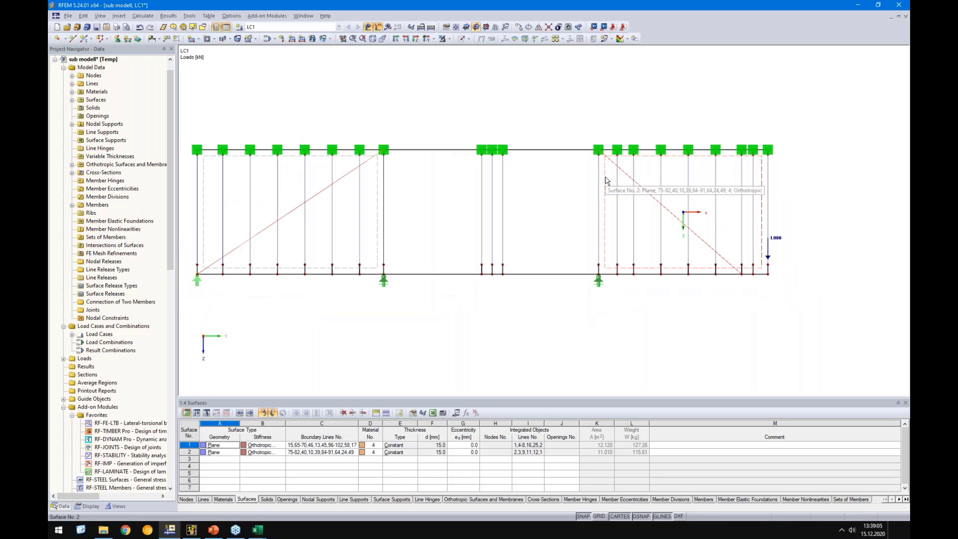
{"action": "double_click", "coordinate": [607, 180]}
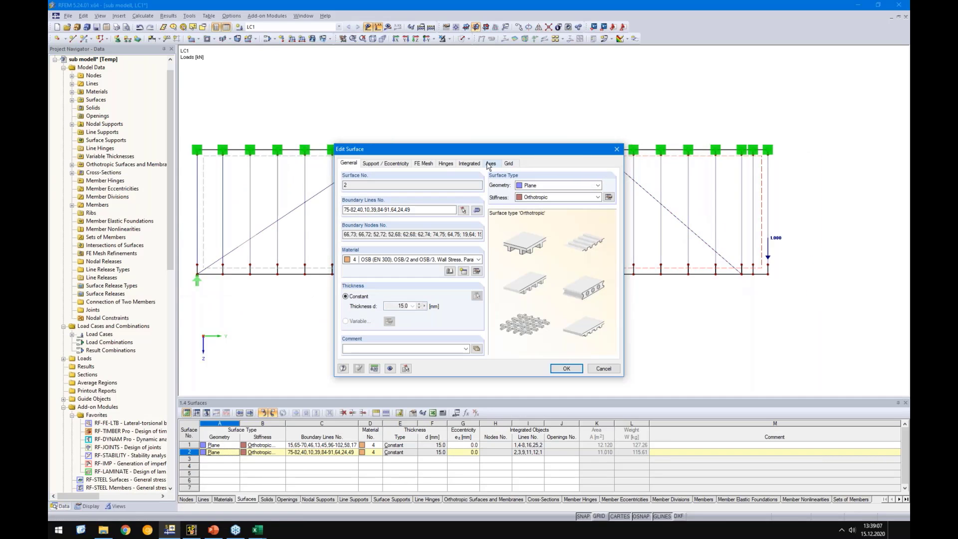
{"action": "key", "text": "Escape"}
Step: Disable automatic object detection for surface 1 and remove the diagonal from its integrated lines
{"action": "double_click", "coordinate": [293, 156]}
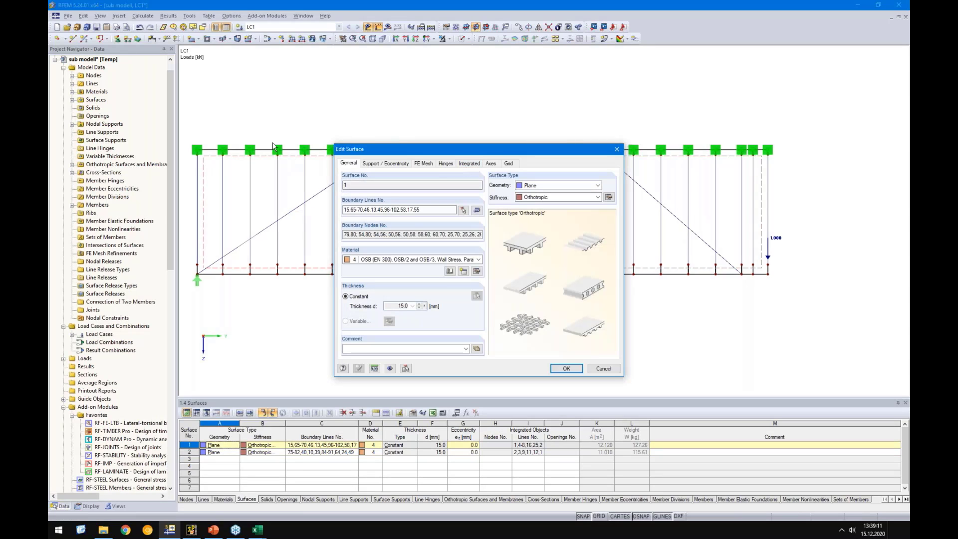
{"action": "left_click", "coordinate": [464, 165]}
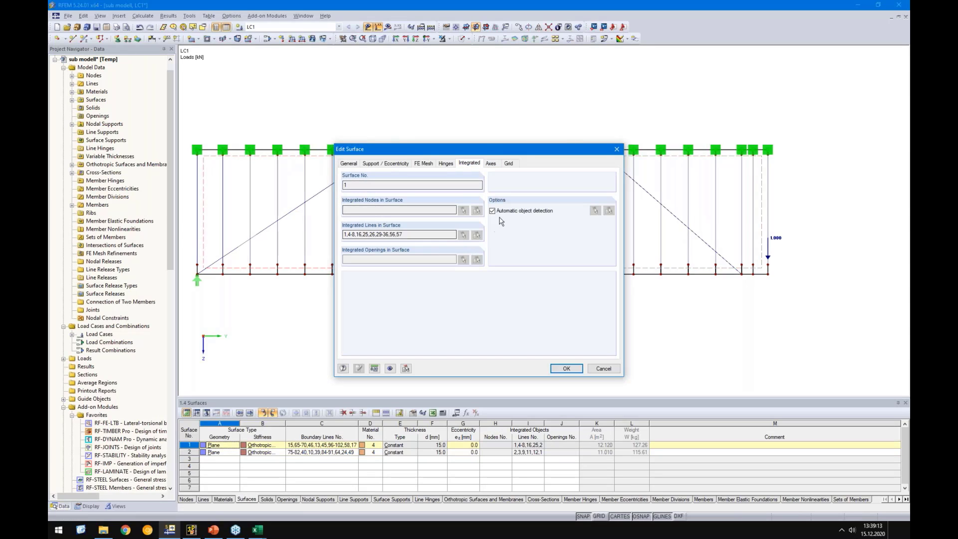
{"action": "left_click", "coordinate": [462, 235]}
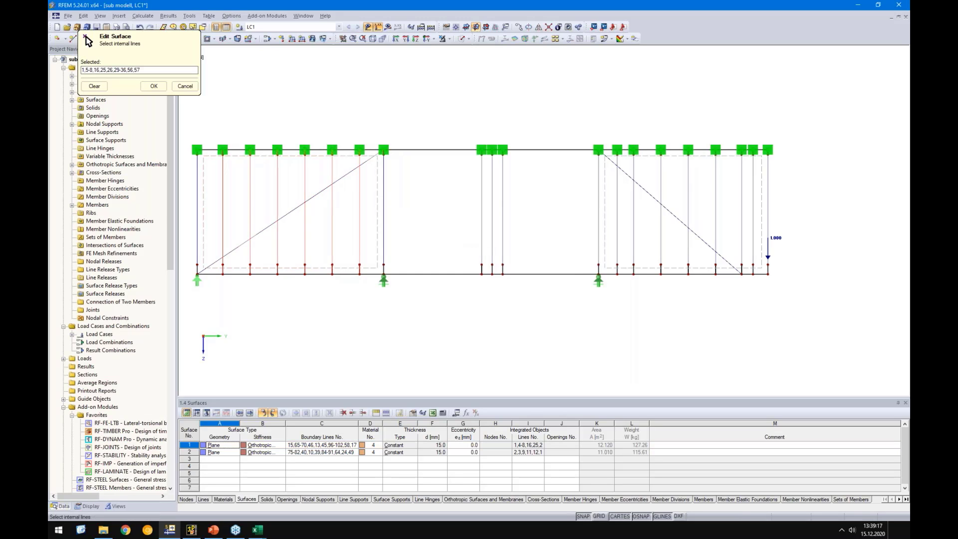
{"action": "left_click", "coordinate": [149, 87]}
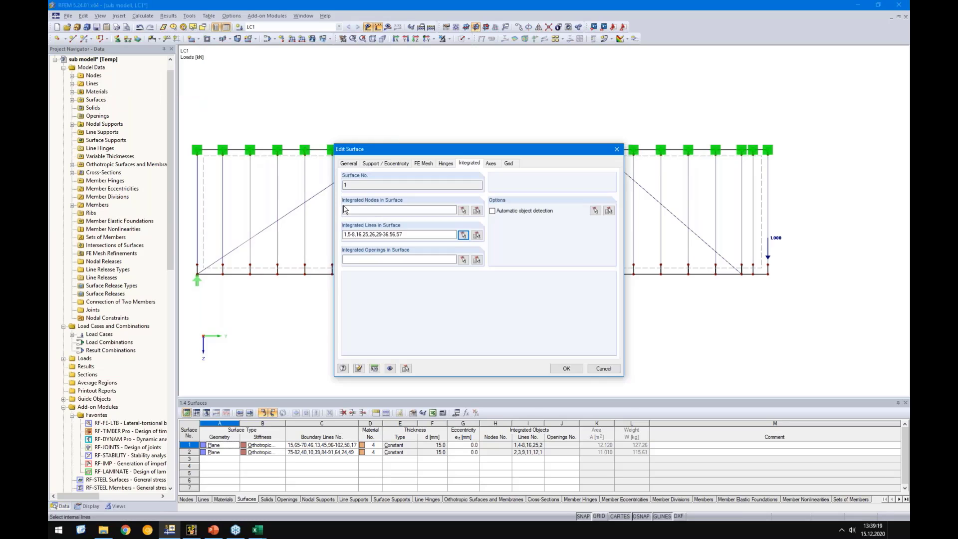
{"action": "left_click", "coordinate": [566, 368]}
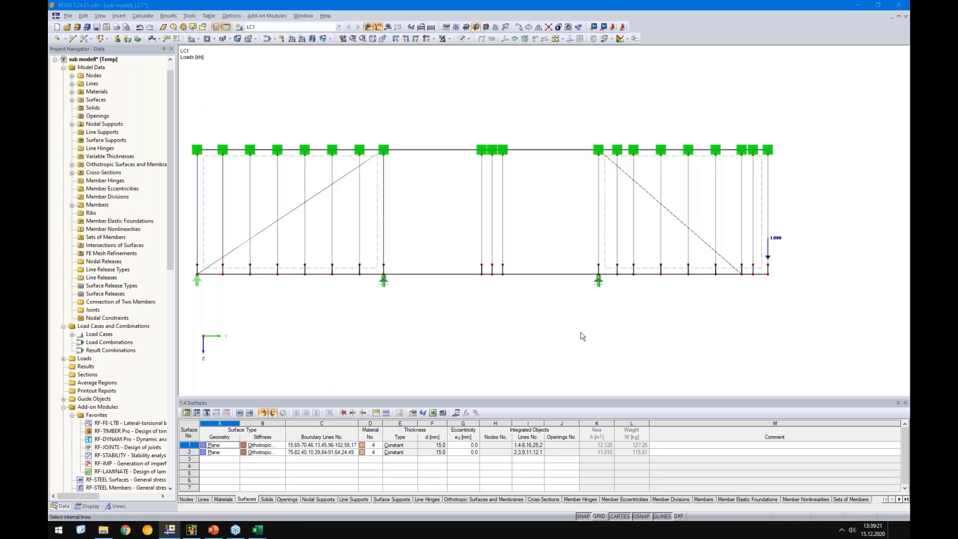
Step: Disable automatic object detection for surface 2 at the loaded end and exclude diagonal line 2 from its integrated lines
{"action": "double_click", "coordinate": [587, 259]}
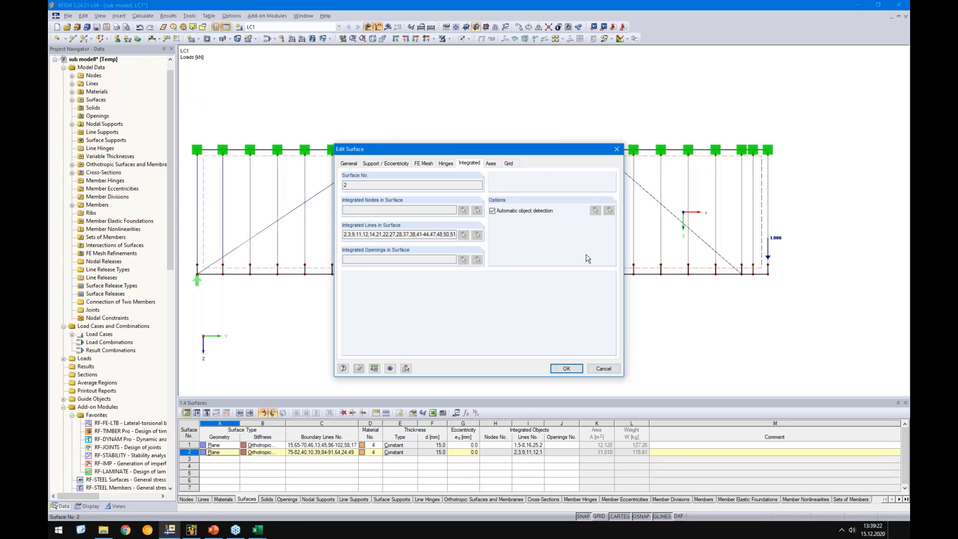
{"action": "left_click", "coordinate": [509, 211]}
{"action": "left_click", "coordinate": [463, 235]}
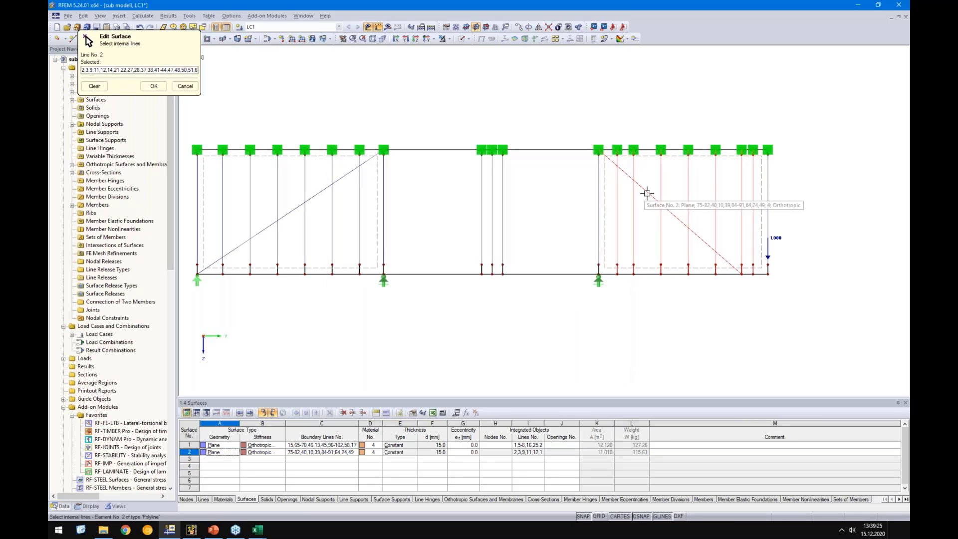
{"action": "left_click", "coordinate": [151, 85]}
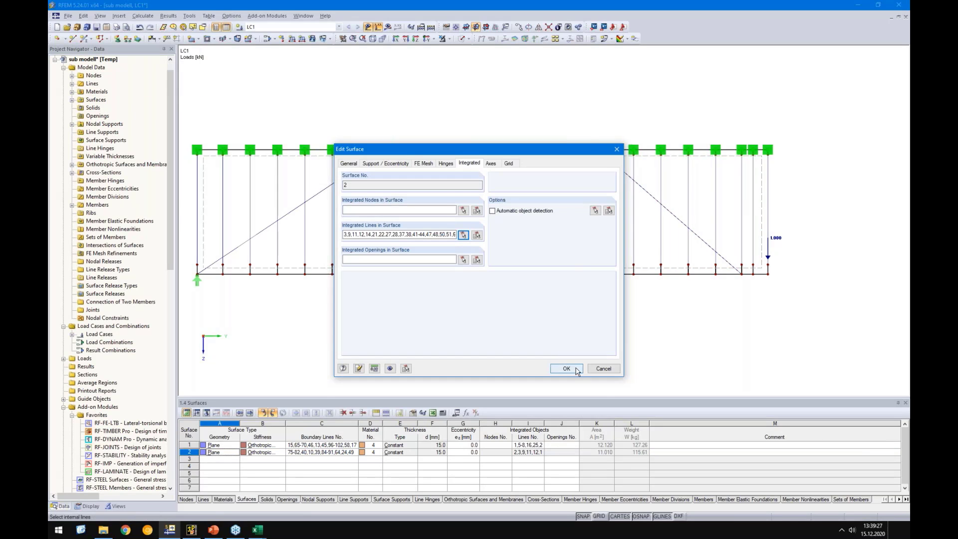
{"action": "left_click", "coordinate": [566, 368]}
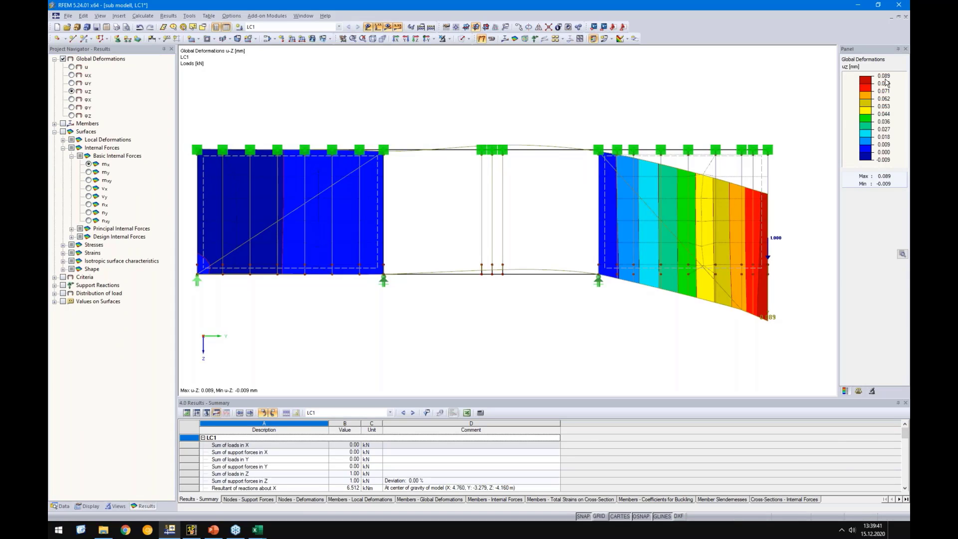
Step: Set the FE mesh target element length to 0.2 m, accept deleting the existing results, and recalculate LC1
{"action": "left_click", "coordinate": [142, 16]}
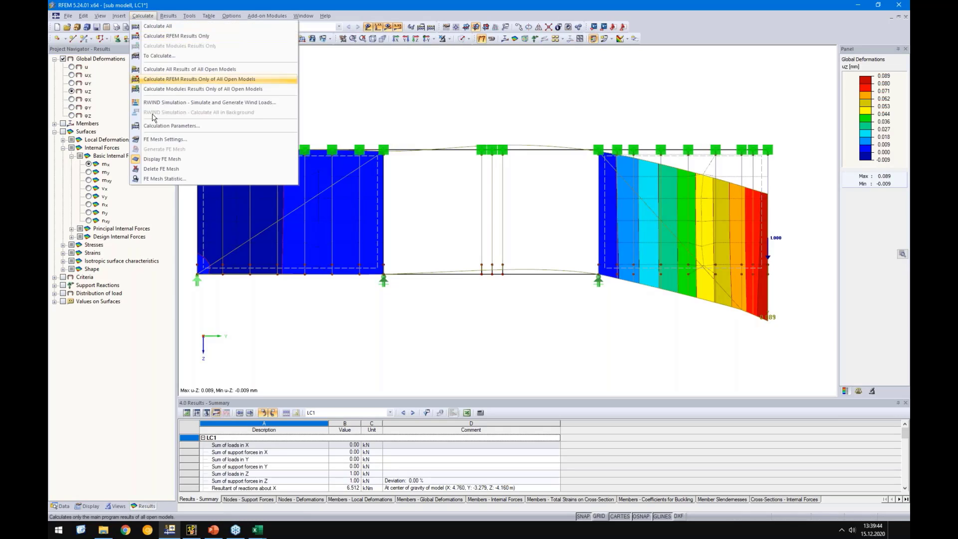
{"action": "left_click", "coordinate": [154, 140]}
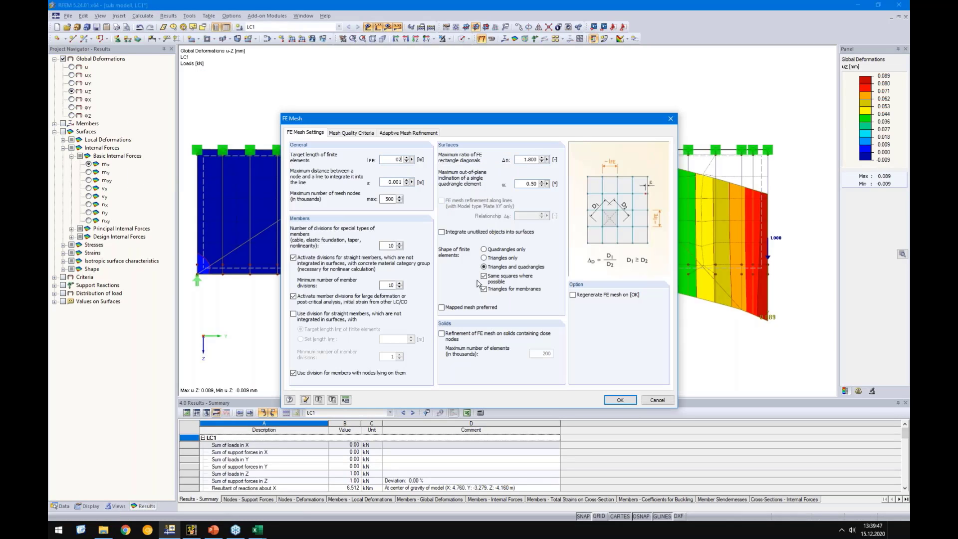
{"action": "left_click", "coordinate": [619, 399]}
{"action": "left_click", "coordinate": [468, 289]}
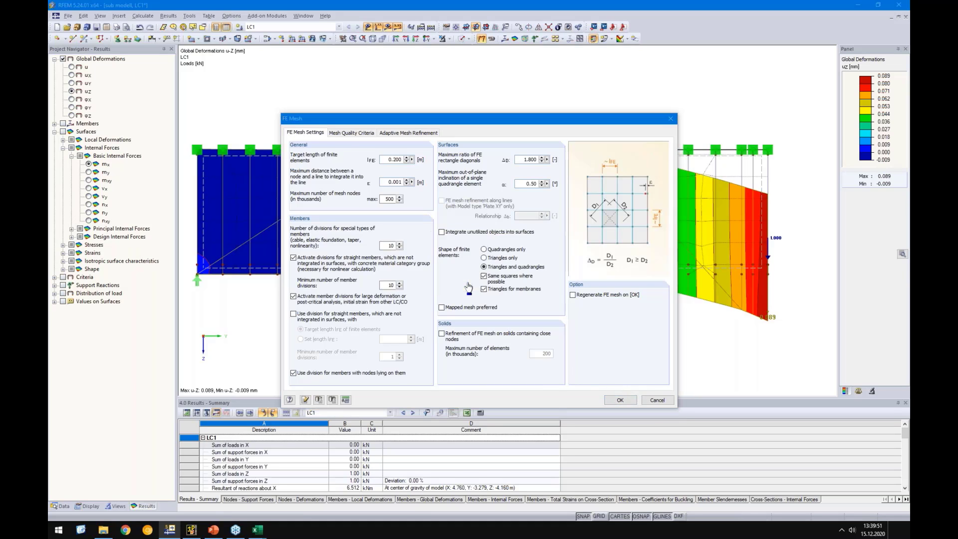
{"action": "left_click", "coordinate": [389, 27]}
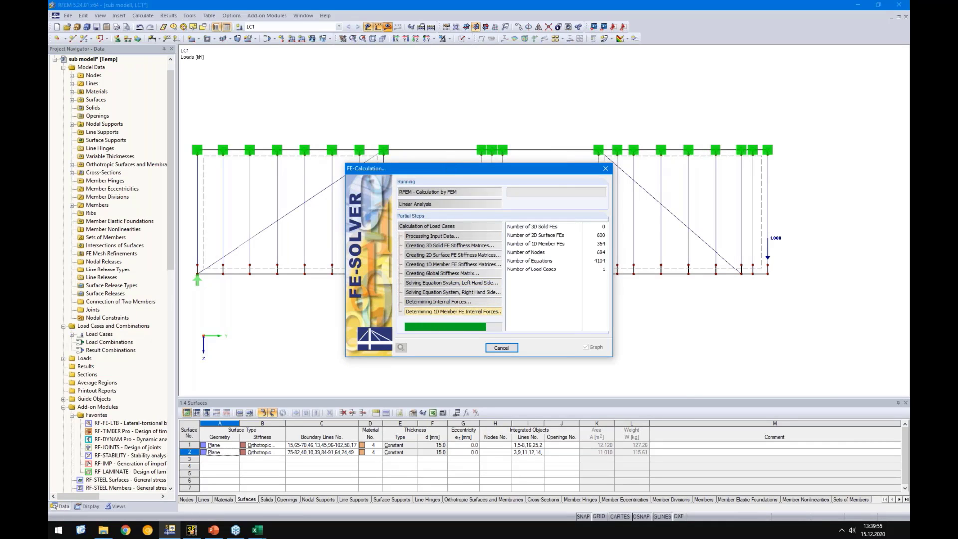
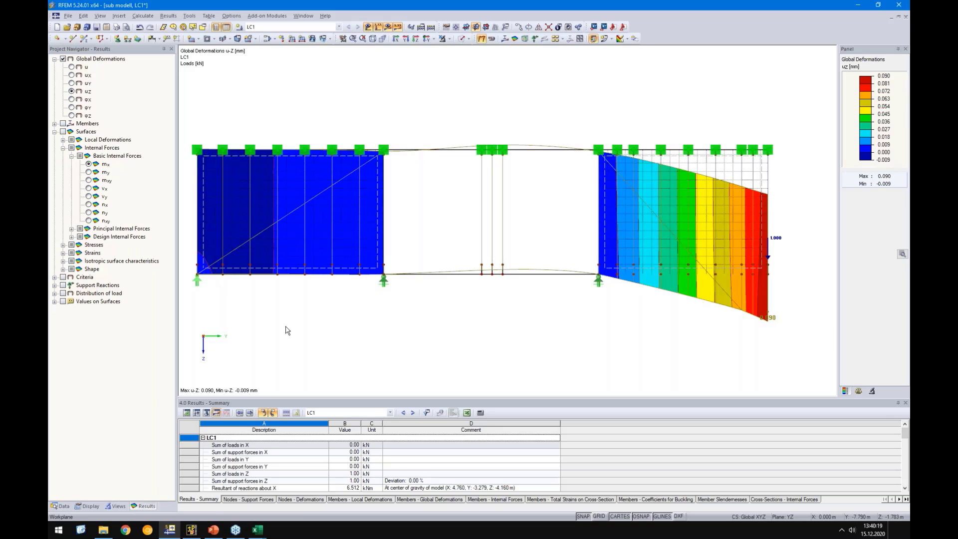
Step: Isolate the two OSB surfaces together with their related objects in the view and hide the deformation results
{"action": "left_click", "coordinate": [61, 506]}
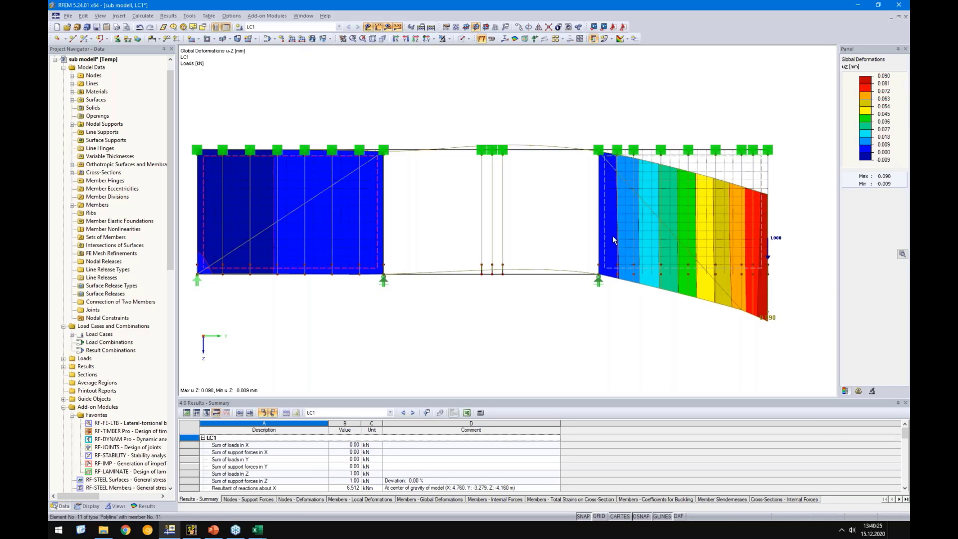
{"action": "left_click", "coordinate": [83, 16]}
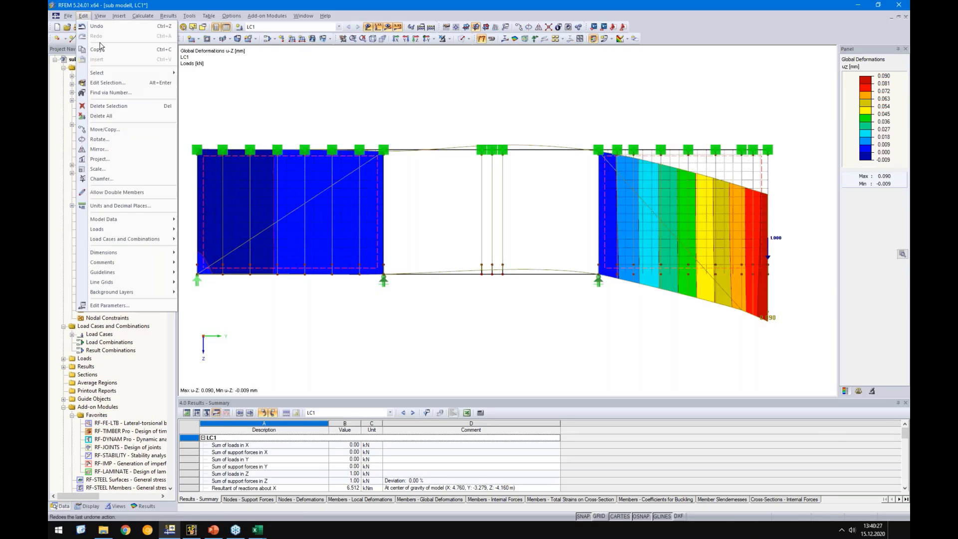
{"action": "mouse_move", "coordinate": [104, 72]}
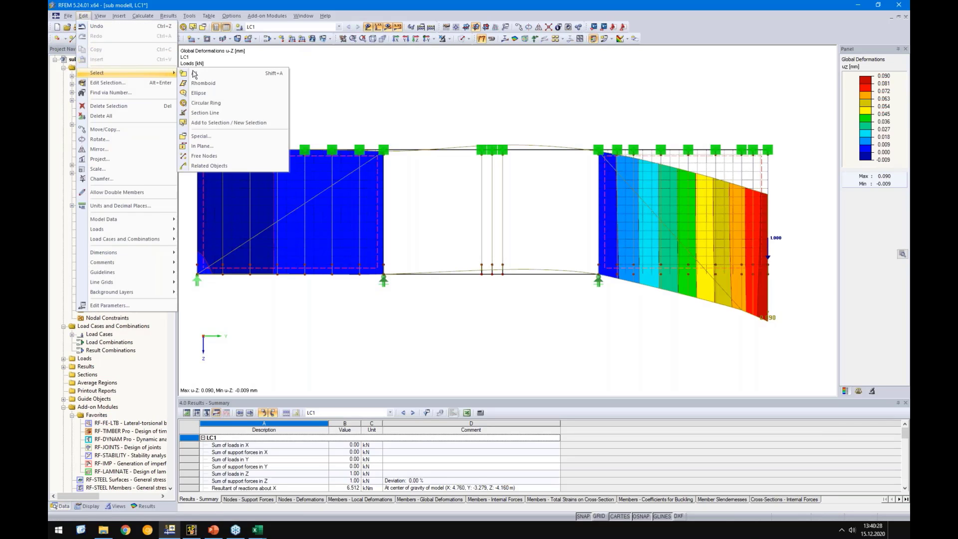
{"action": "left_click", "coordinate": [202, 168]}
{"action": "left_click", "coordinate": [448, 38]}
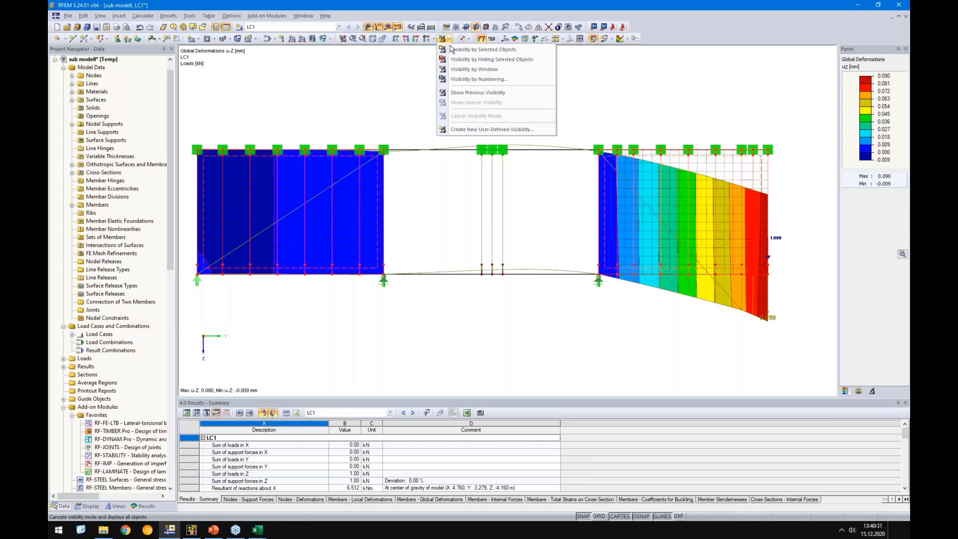
{"action": "left_click", "coordinate": [451, 50]}
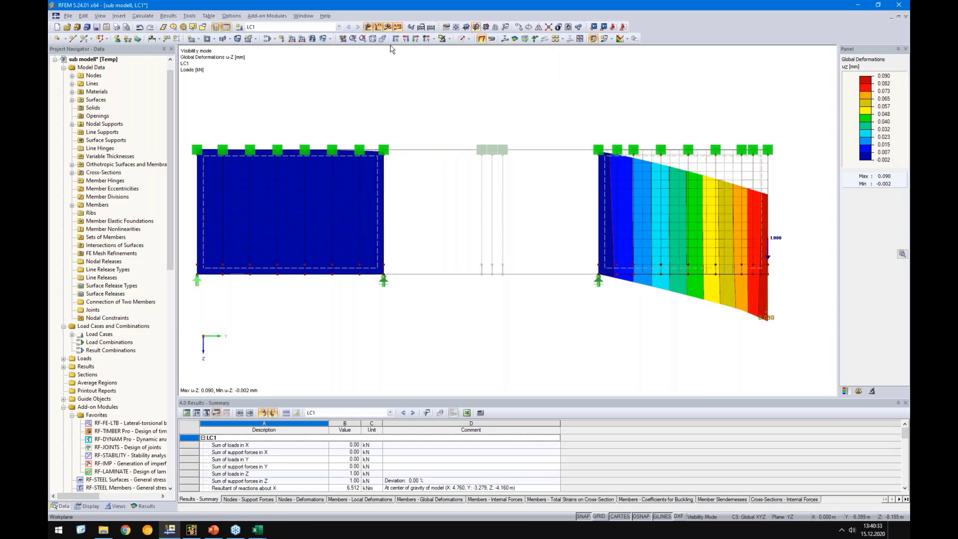
{"action": "left_click", "coordinate": [388, 27]}
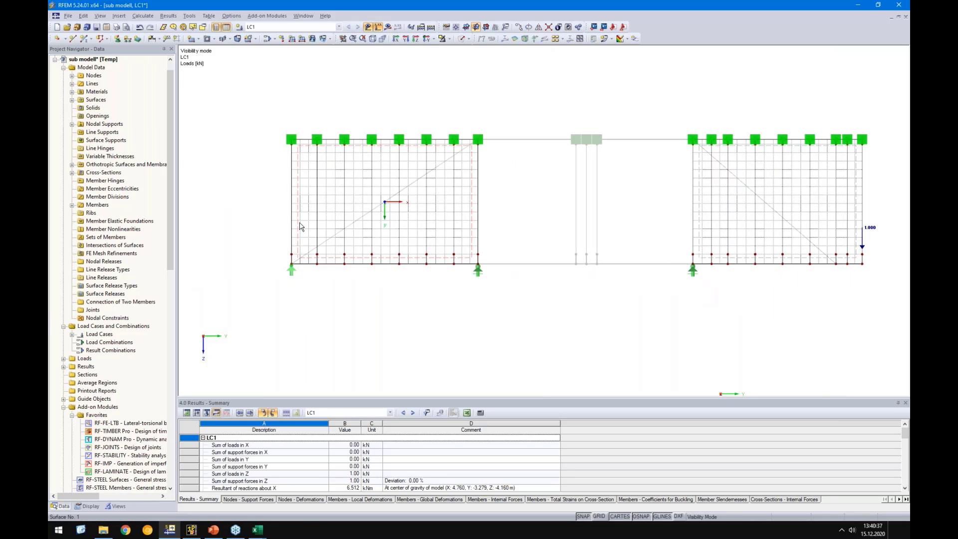
Step: Start a new line release whose local axis system has its z-axis perpendicular to a surface
{"action": "right_click", "coordinate": [91, 281]}
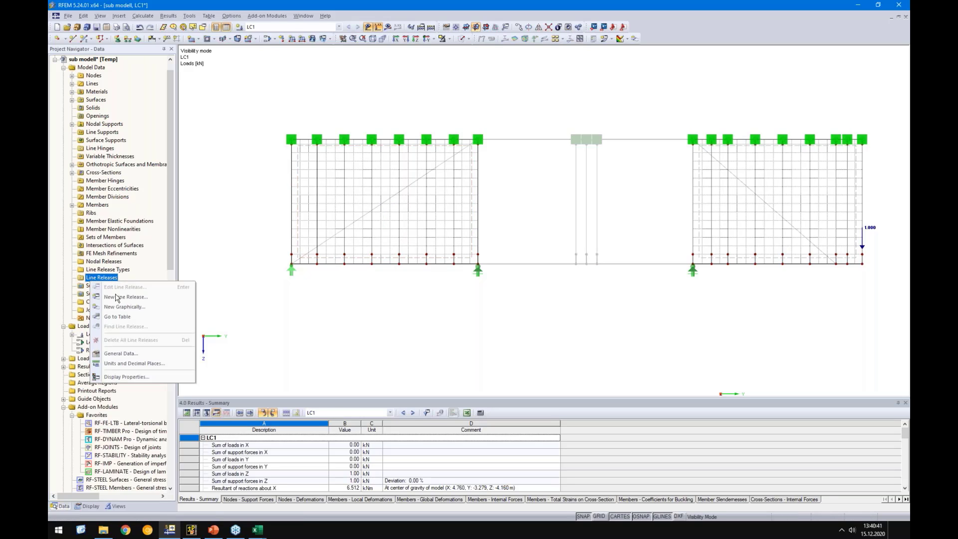
{"action": "left_click", "coordinate": [135, 303]}
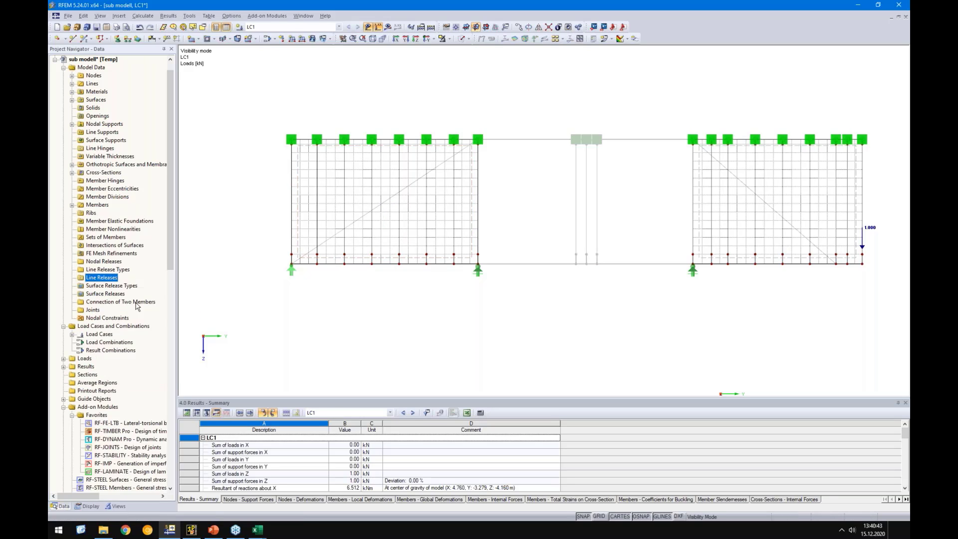
{"action": "left_click", "coordinate": [471, 181]}
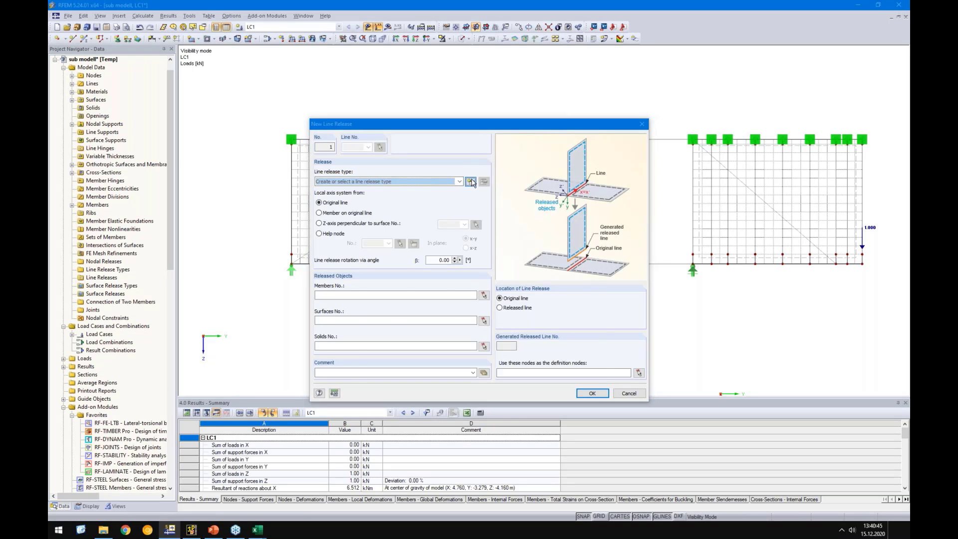
{"action": "left_click_drag", "start_coordinate": [375, 148], "coordinate": [408, 150]}
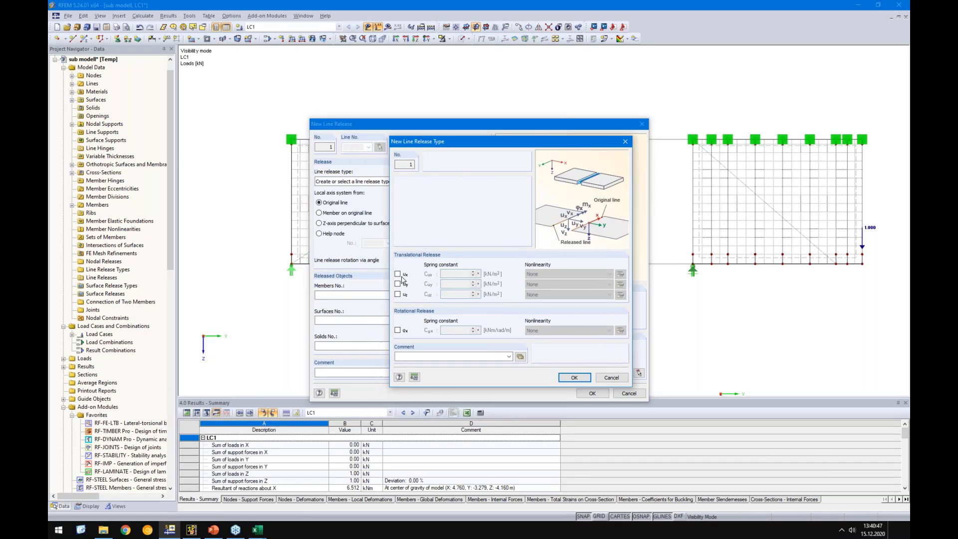
{"action": "key", "text": "Escape"}
{"action": "left_click", "coordinate": [329, 225]}
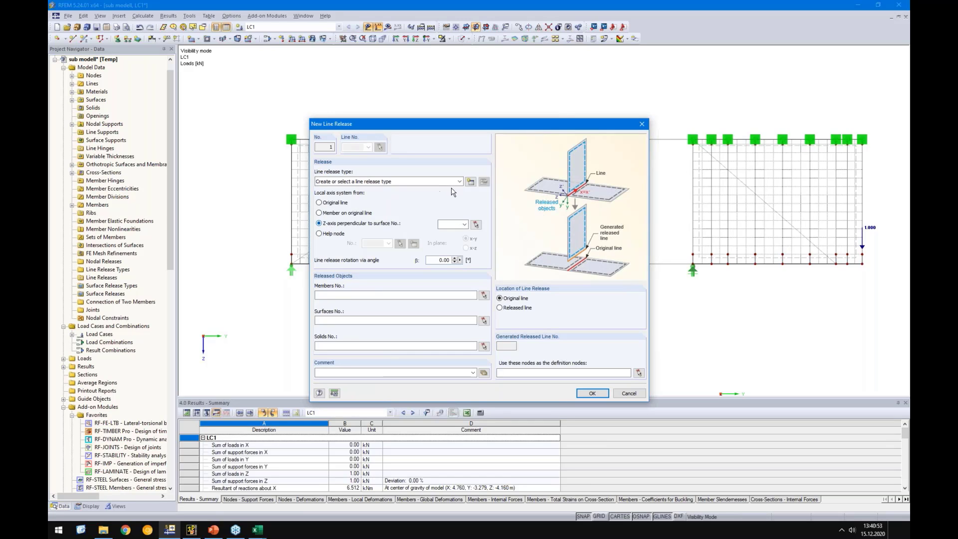
Step: Create a line release type with translational springs of 50 kN/m² for ux and 5000 kN/m² for uy
{"action": "left_click", "coordinate": [471, 182]}
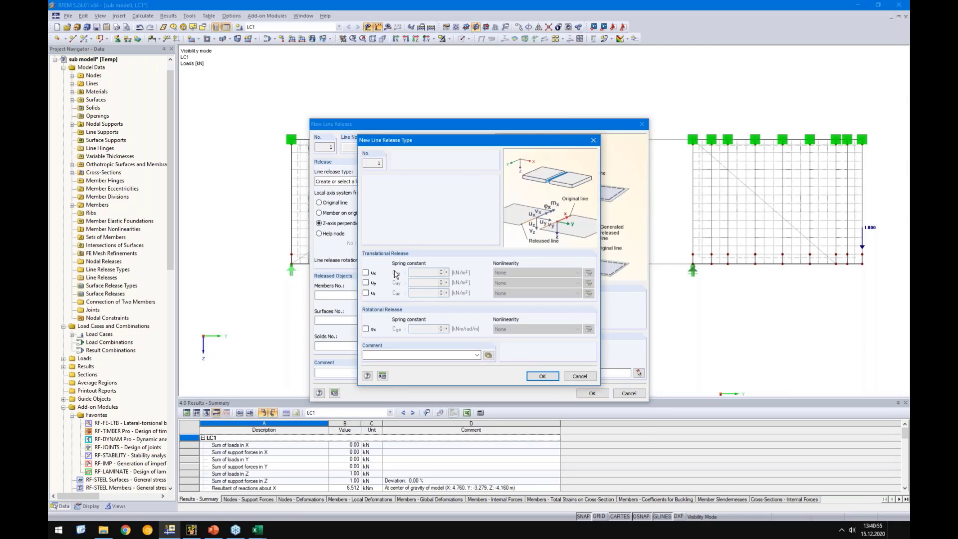
{"action": "left_click", "coordinate": [366, 273]}
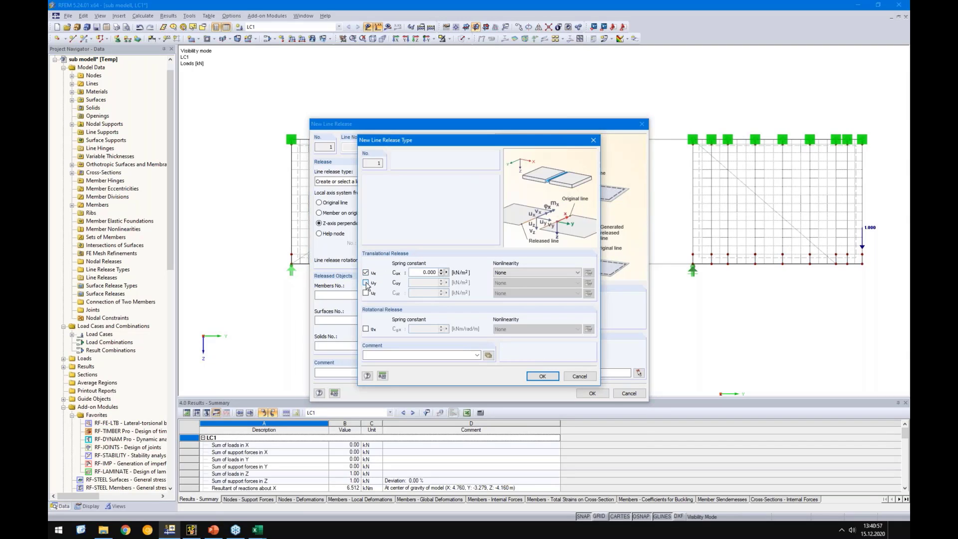
{"action": "left_click", "coordinate": [366, 282]}
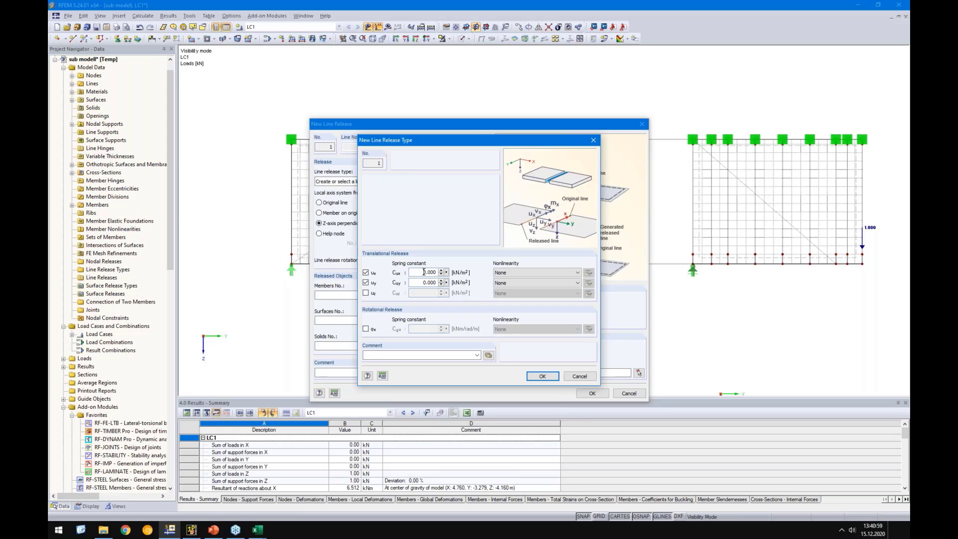
{"action": "left_click_drag", "start_coordinate": [424, 272], "coordinate": [446, 270]}
{"action": "type", "text": "50"}
{"action": "left_click", "coordinate": [416, 282]}
{"action": "type", "text": "5000"}
{"action": "left_click", "coordinate": [538, 374]}
Step: Release surface 1 with the z-axis perpendicular to surface 1 along all lines of the unloaded bay, accepting deletion of the results
{"action": "left_click", "coordinate": [447, 322]}
{"action": "type", "text": "1"}
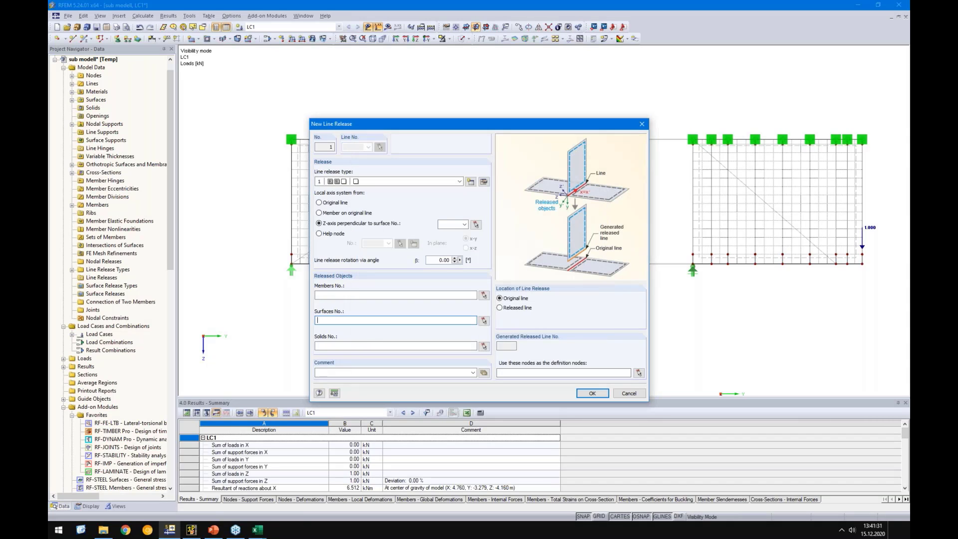
{"action": "left_click", "coordinate": [592, 393]}
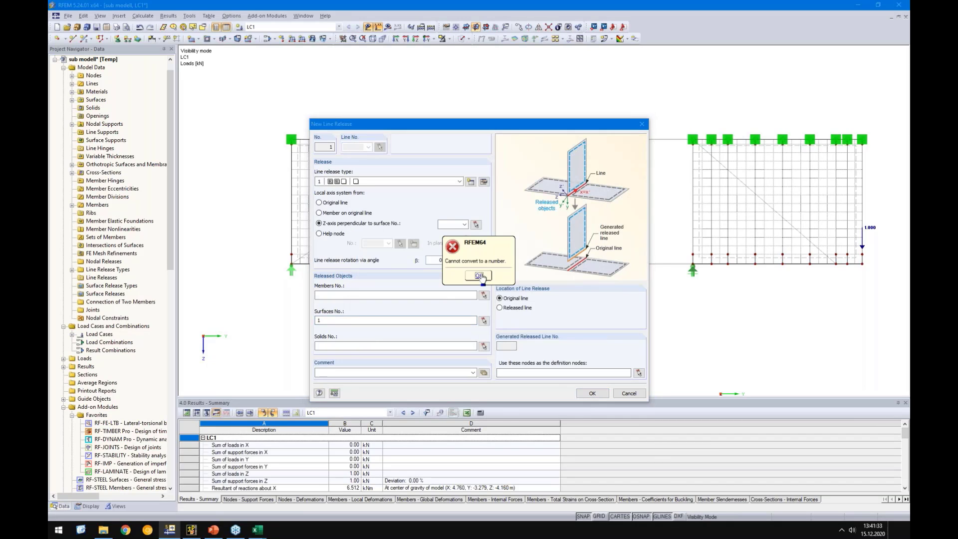
{"action": "left_click", "coordinate": [478, 276]}
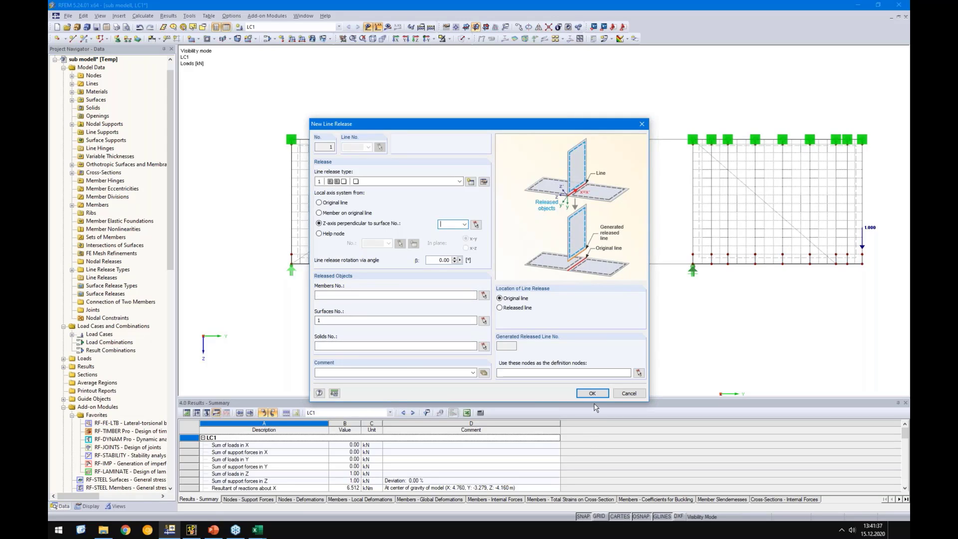
{"action": "type", "text": "1"}
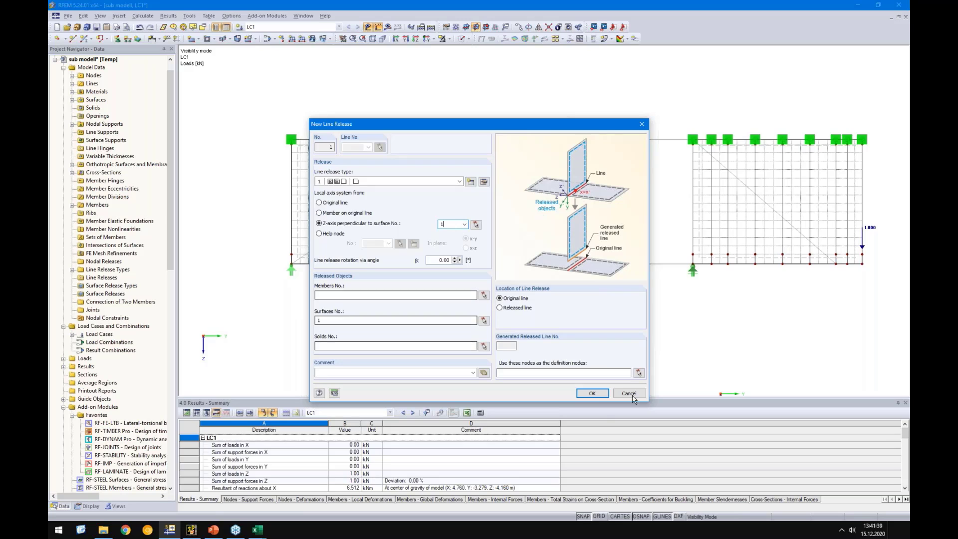
{"action": "left_click", "coordinate": [592, 393]}
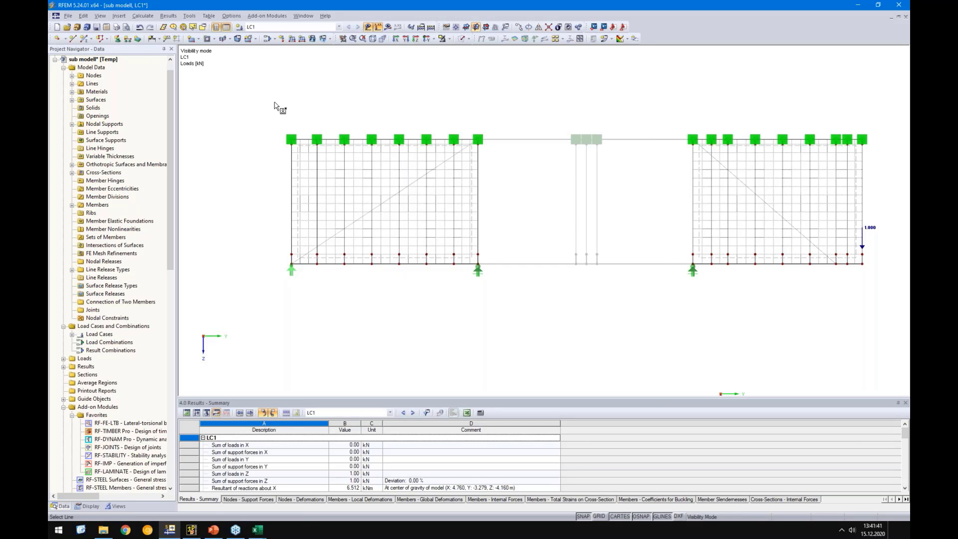
{"action": "left_click_drag", "start_coordinate": [271, 104], "coordinate": [501, 303]}
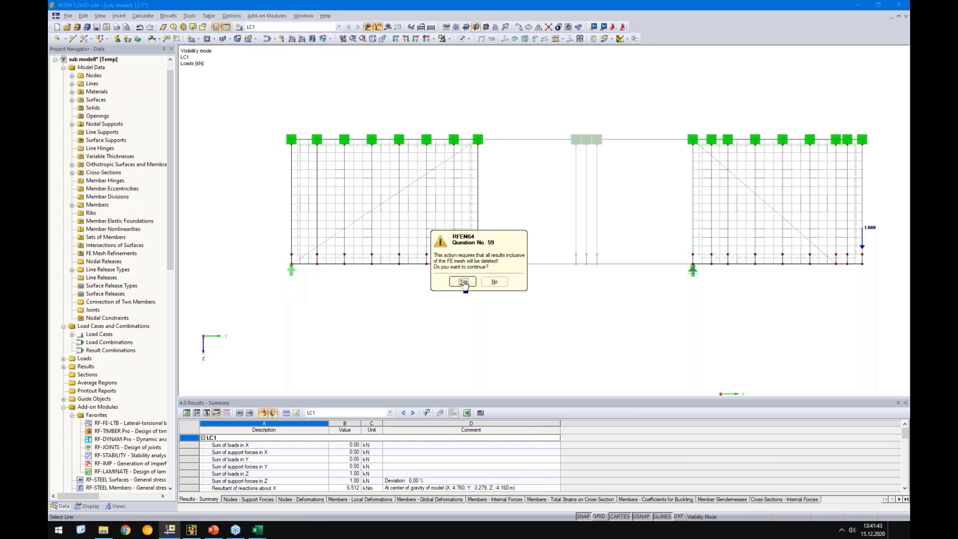
{"action": "left_click", "coordinate": [461, 280]}
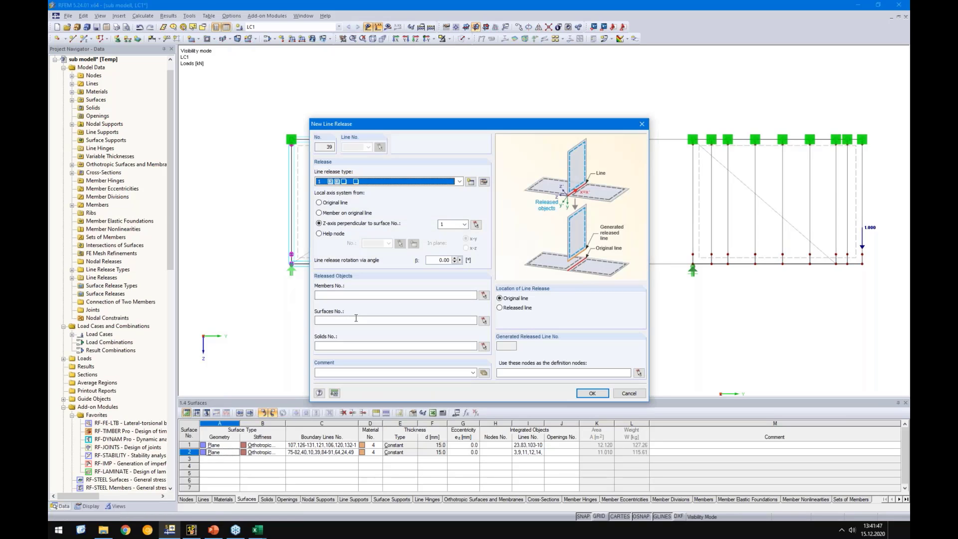
Step: Apply the same line release type to surface 2 along all lines of the loaded bay
{"action": "left_click", "coordinate": [355, 320]}
{"action": "type", "text": "2"}
{"action": "left_click", "coordinate": [592, 393]}
{"action": "left_click_drag", "start_coordinate": [653, 109], "coordinate": [873, 292]}
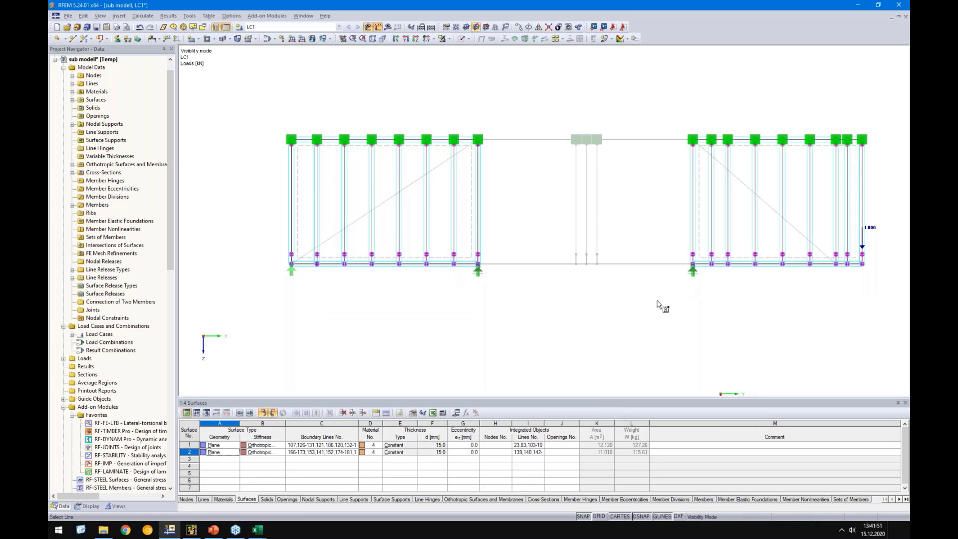
Step: Recalculate LC1 with the line releases and view the u-Z deformation at the loaded end
{"action": "left_click", "coordinate": [387, 26]}
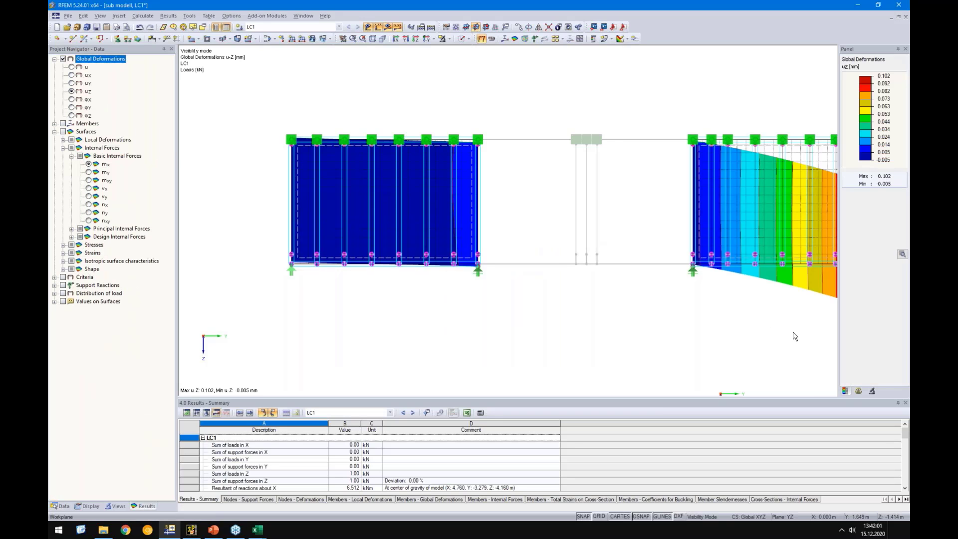
{"action": "middle_click_drag", "start_coordinate": [714, 328], "coordinate": [623, 313]}
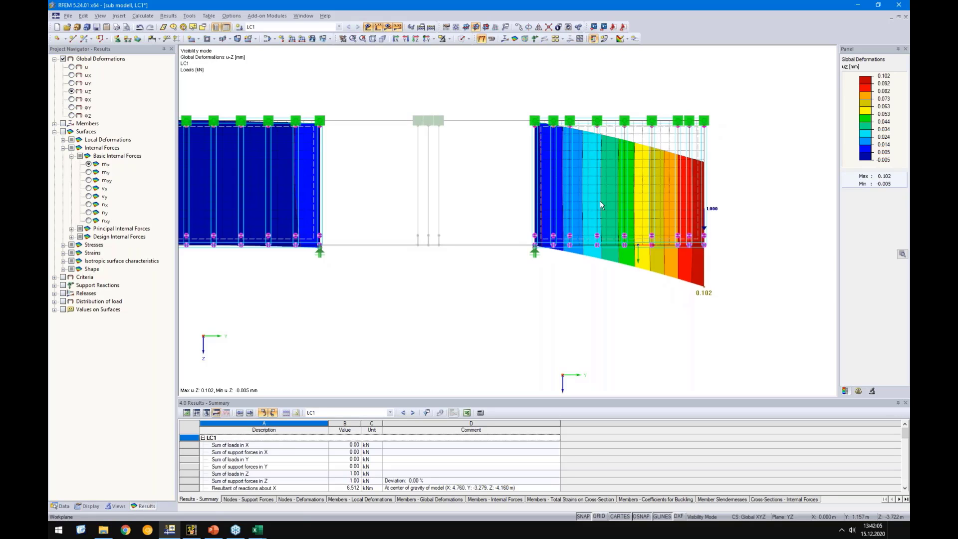
{"action": "left_click", "coordinate": [387, 28]}
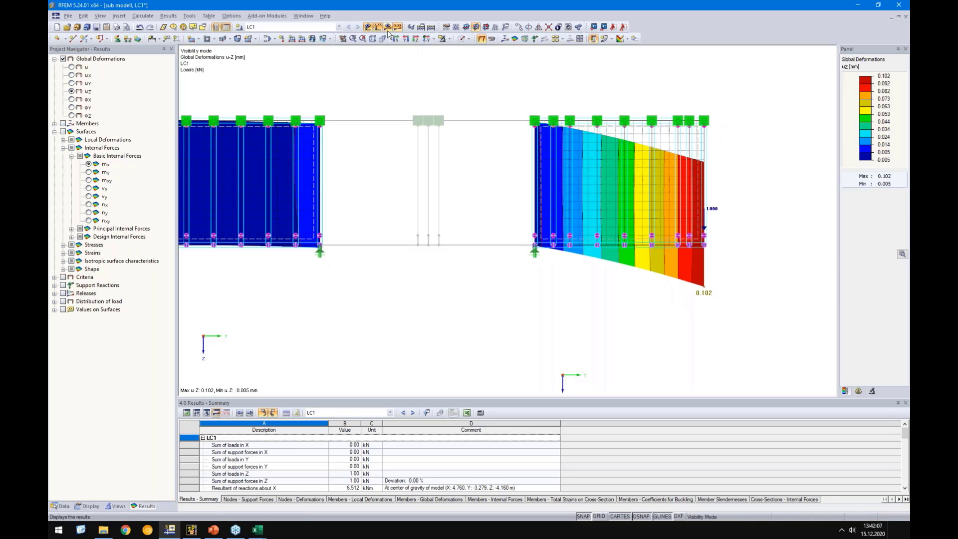
Step: Cancel the visibility mode so the whole wall model is displayed
{"action": "left_click", "coordinate": [450, 39]}
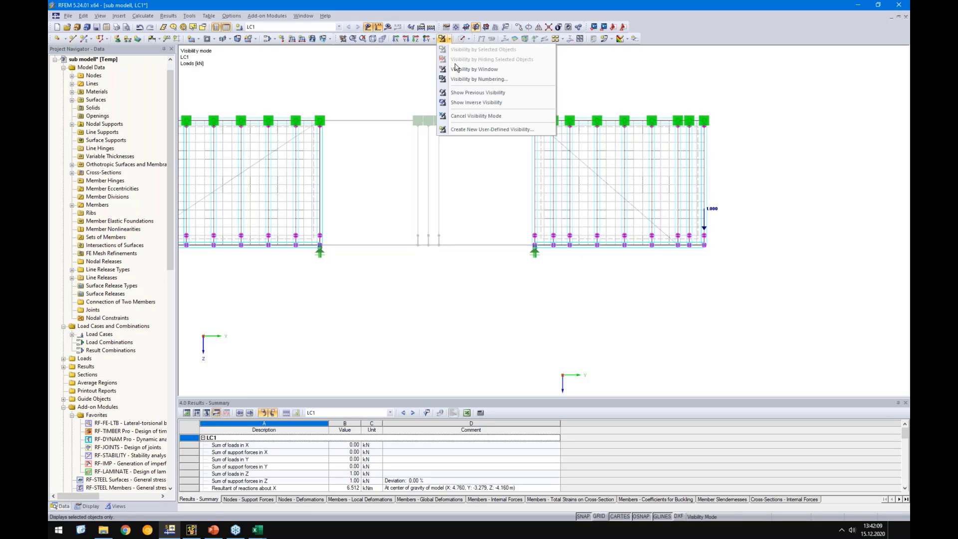
{"action": "left_click", "coordinate": [466, 116]}
{"action": "middle_click_drag", "start_coordinate": [490, 175], "coordinate": [545, 181]}
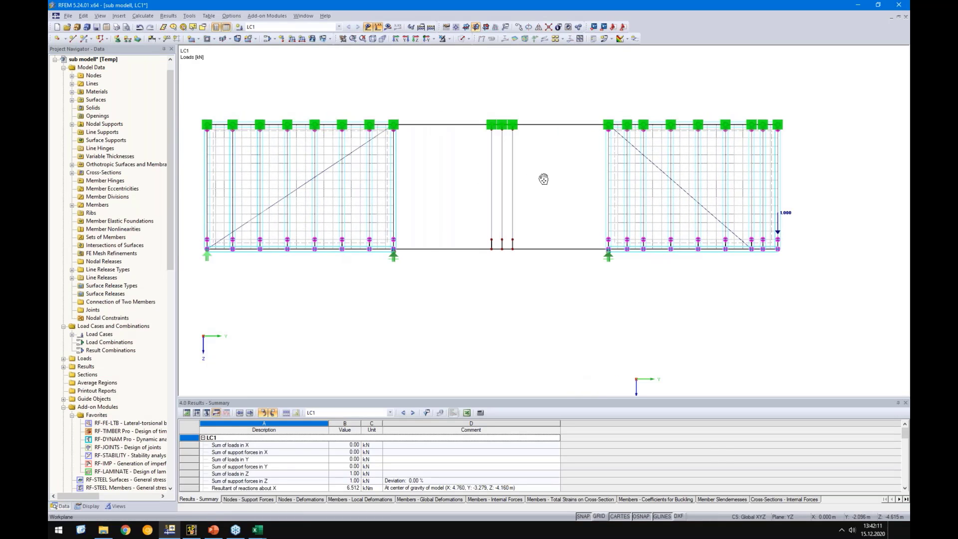
Step: Change both diagonals, members 2 and 4, to beam type and start a member hinge at their start referenced to global X,Y,Z
{"action": "left_click", "coordinate": [716, 218]}
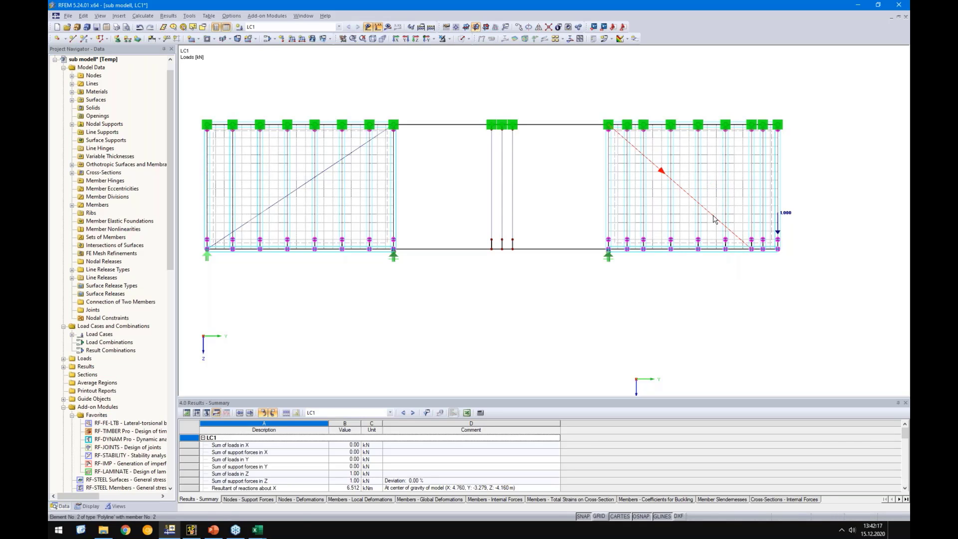
{"action": "double_click", "coordinate": [350, 154], "text": "ctrl"}
{"action": "left_click", "coordinate": [508, 185]}
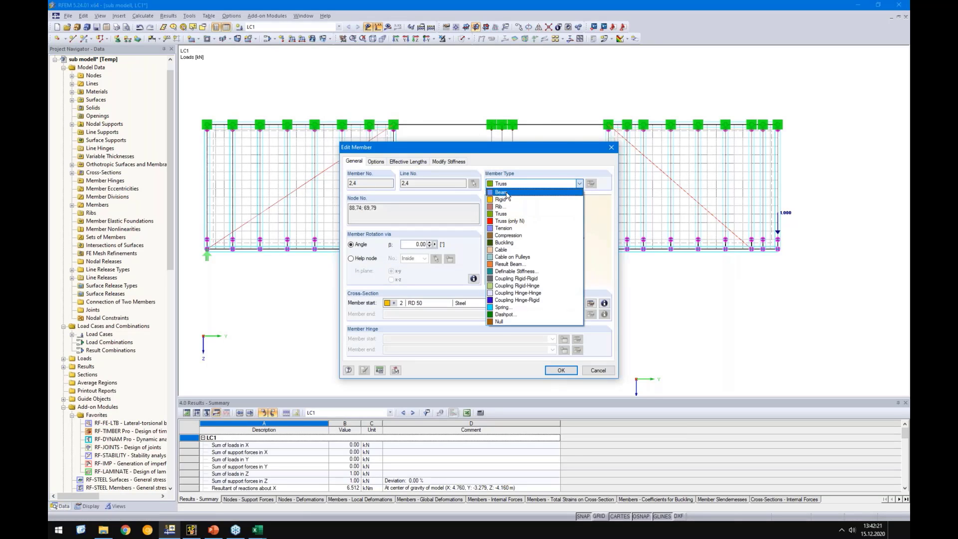
{"action": "left_click", "coordinate": [507, 195]}
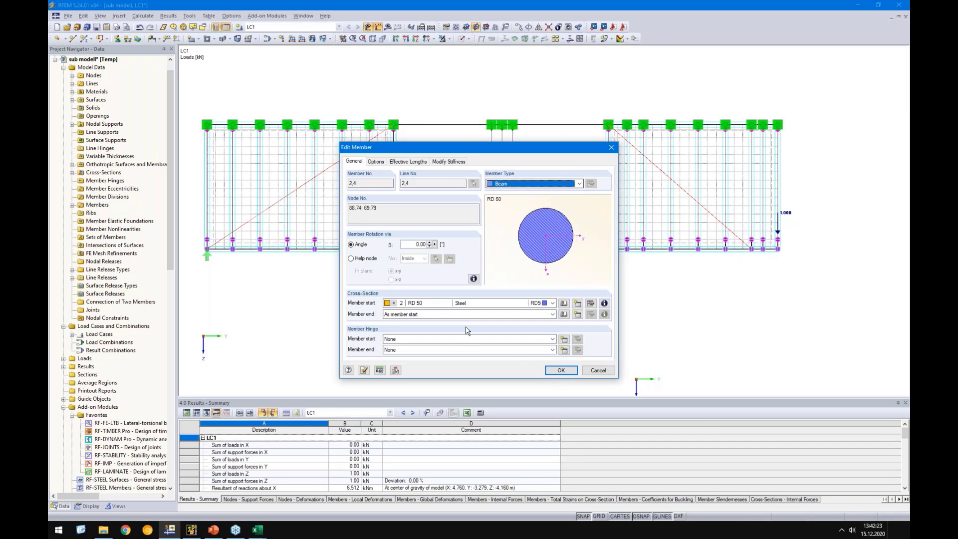
{"action": "left_click", "coordinate": [564, 339]}
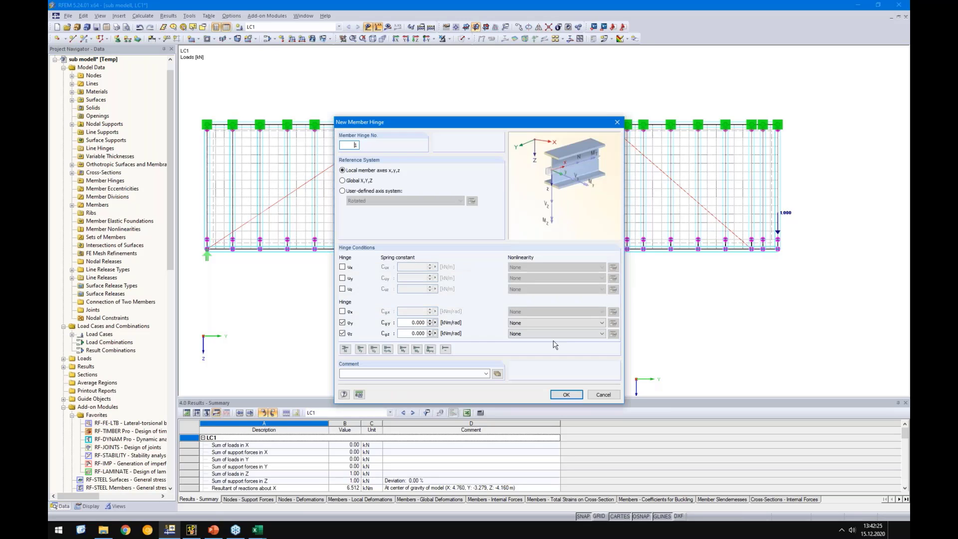
{"action": "left_click", "coordinate": [343, 181]}
Step: Switch to kser.xlsx in Excel and examine the formulas for the fastener slip modulus in D5 and the connection stiffness in F5
{"action": "left_click", "coordinate": [255, 529]}
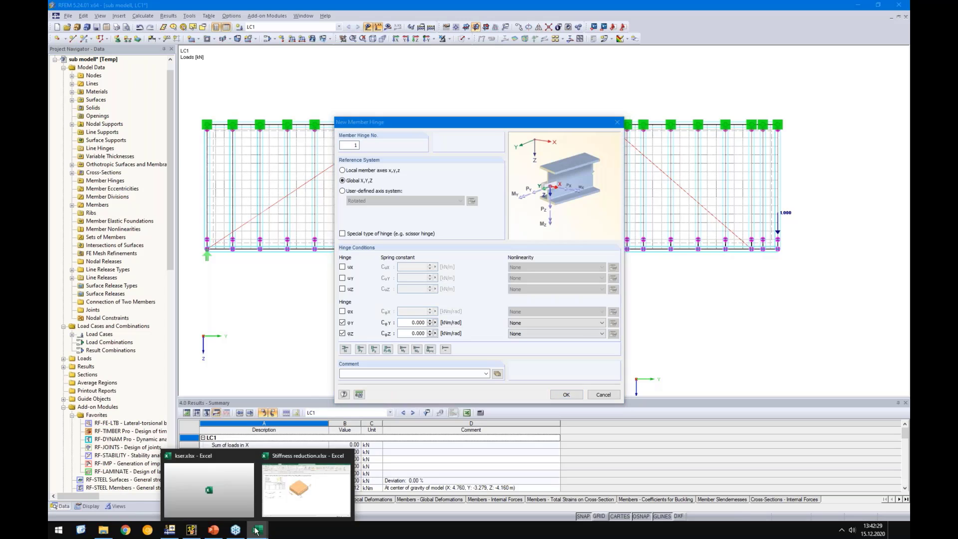
{"action": "left_click", "coordinate": [231, 503]}
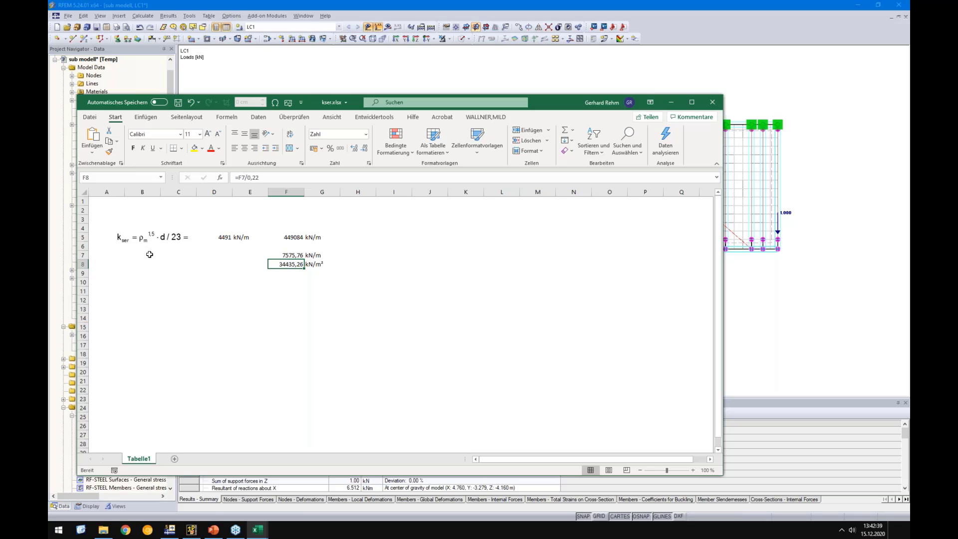
{"action": "left_click", "coordinate": [218, 238]}
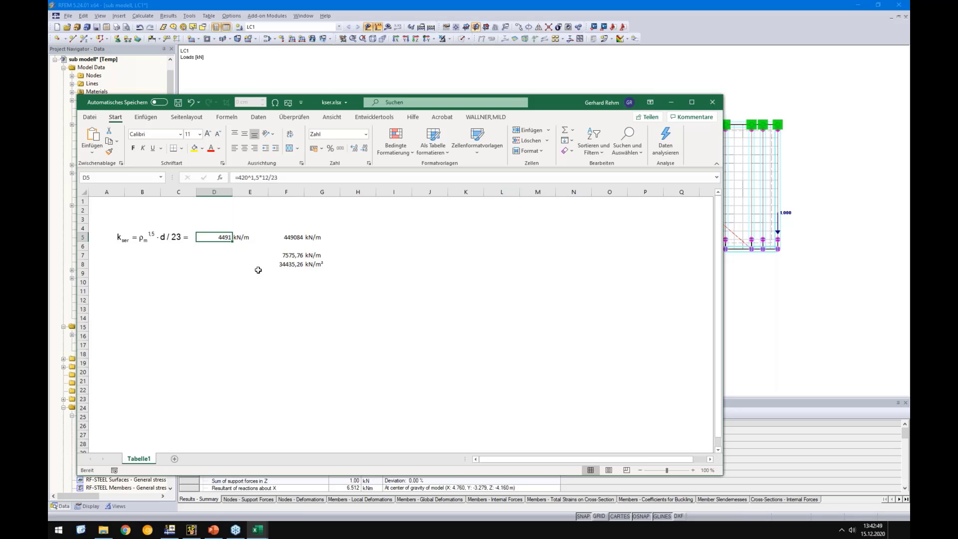
{"action": "left_click", "coordinate": [280, 238]}
{"action": "double_click", "coordinate": [279, 238]}
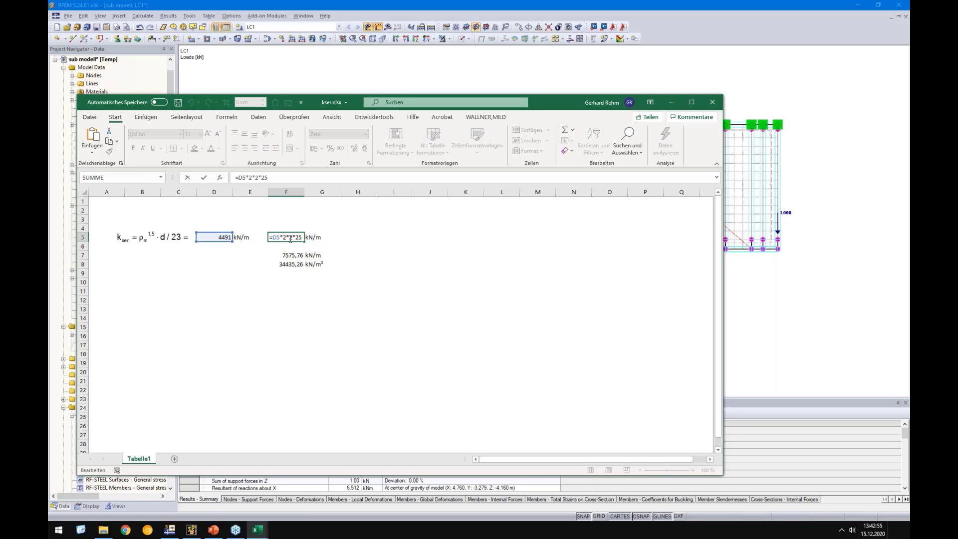
{"action": "left_click_drag", "start_coordinate": [294, 236], "coordinate": [300, 237]}
{"action": "key", "text": "Escape"}
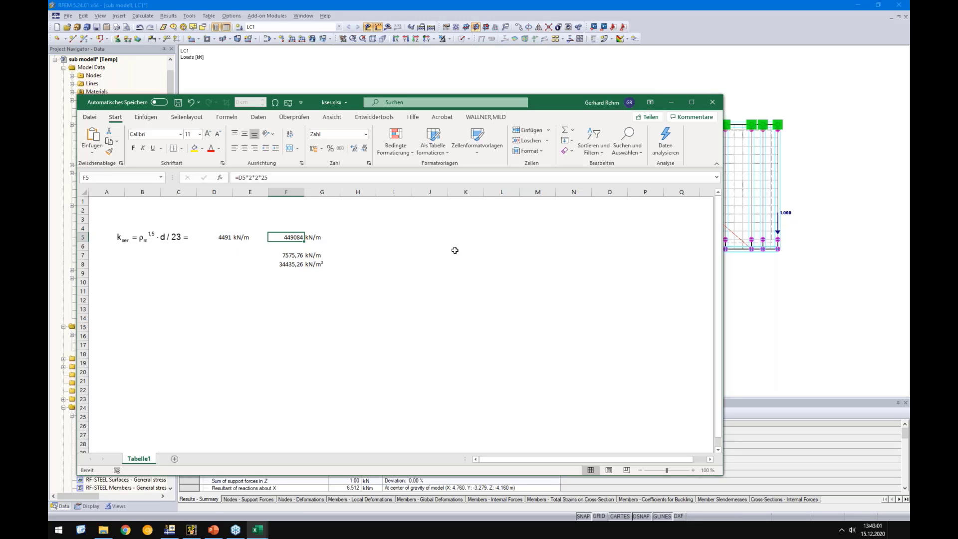
{"action": "left_click", "coordinate": [768, 349]}
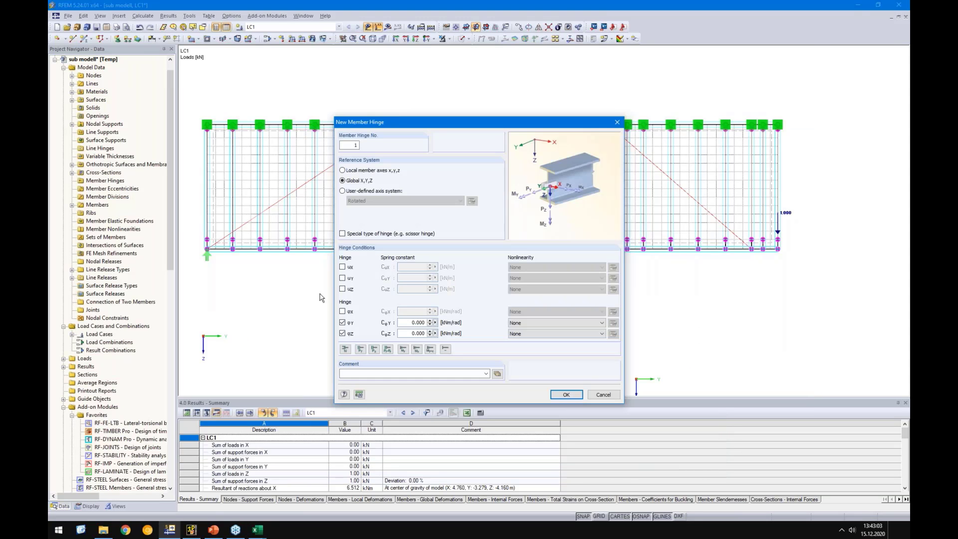
{"action": "left_click", "coordinate": [342, 267]}
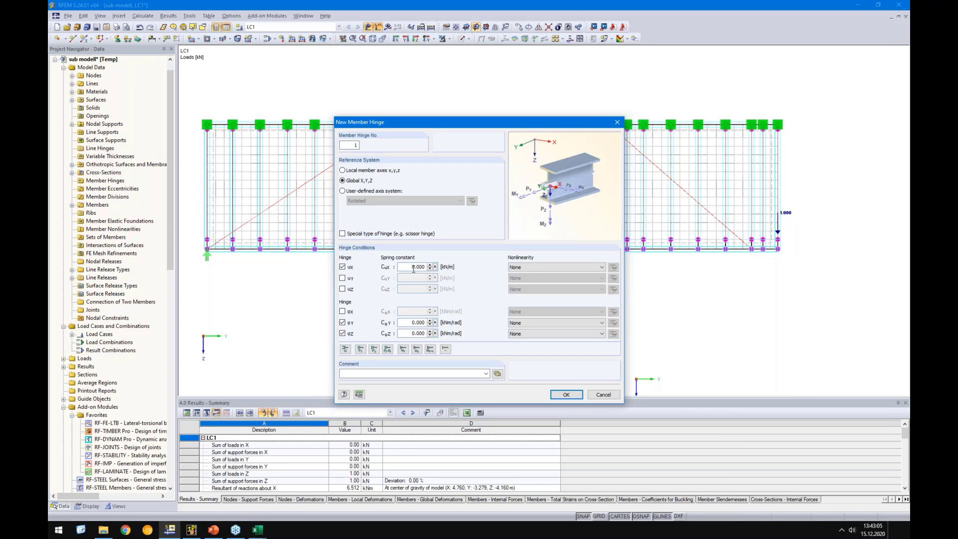
{"action": "double_click", "coordinate": [413, 268]}
{"action": "left_click", "coordinate": [343, 267]}
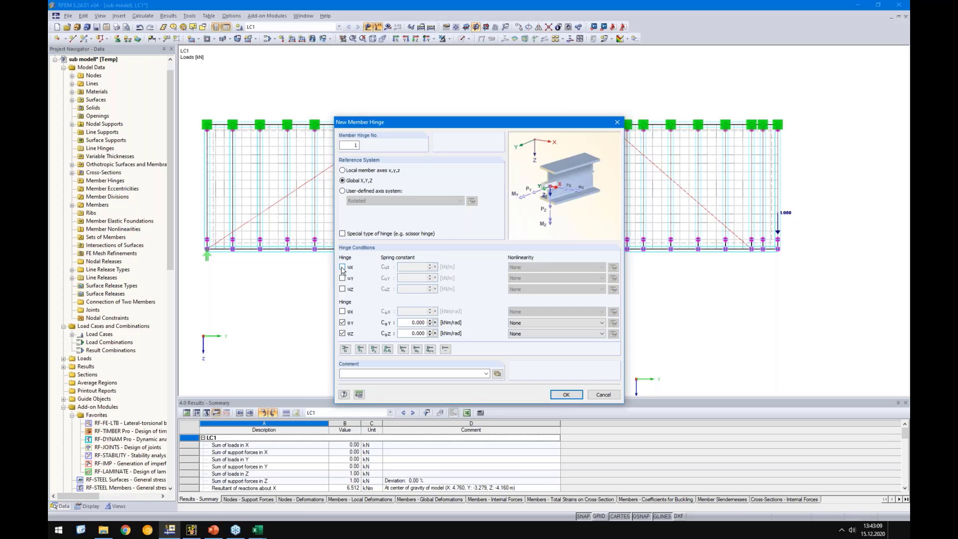
Step: Release the hinge's uY and uZ displacements with spring constants of 450000 kN/m each
{"action": "left_click", "coordinate": [342, 278]}
{"action": "left_click", "coordinate": [342, 289]}
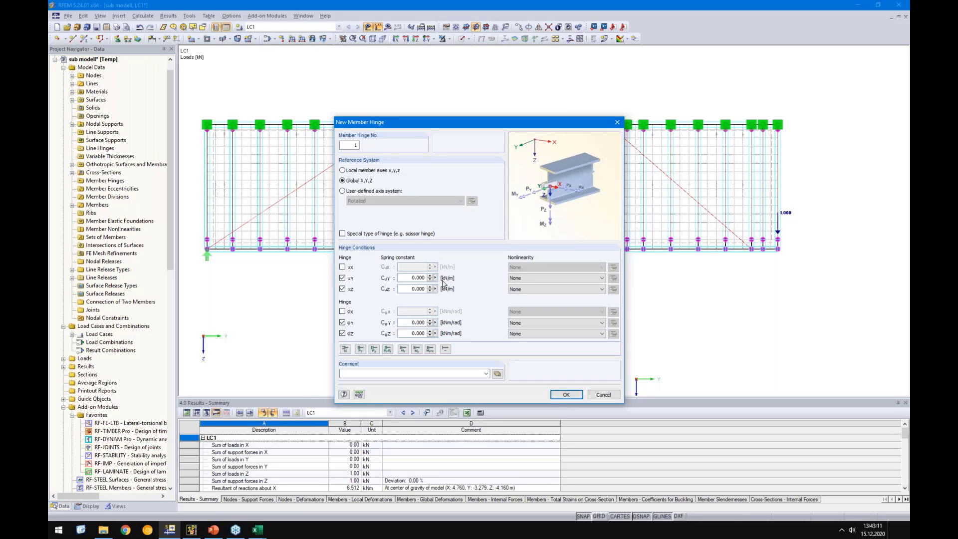
{"action": "double_click", "coordinate": [407, 277]}
{"action": "type", "text": "45000"}
{"action": "double_click", "coordinate": [411, 289]}
{"action": "type", "text": "45"}
Step: Release the hinge's φX rotation, set the φX and φY spring constants to 1 kNm/rad, and apply the hinge to the diagonals' start
{"action": "left_click", "coordinate": [342, 311]}
{"action": "double_click", "coordinate": [418, 312]}
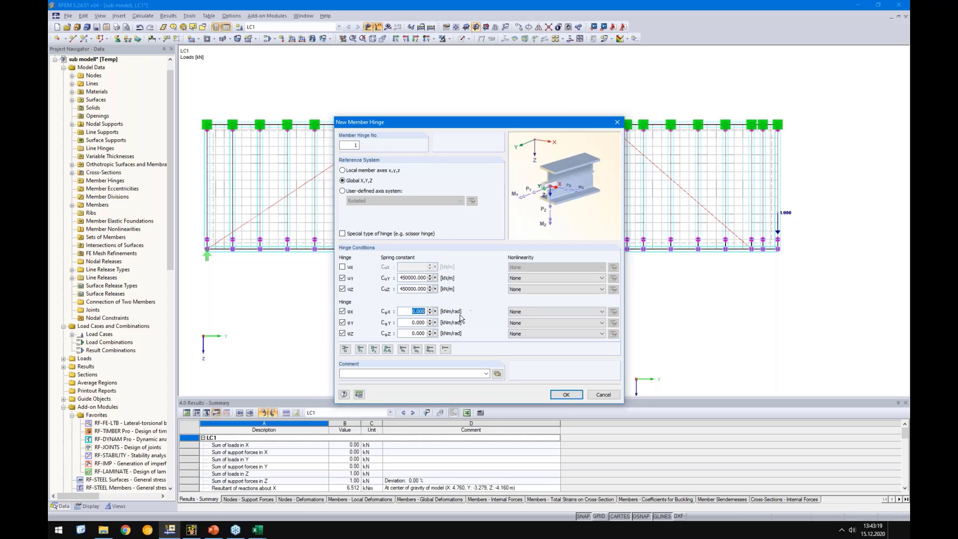
{"action": "type", "text": "1"}
{"action": "double_click", "coordinate": [418, 322]}
{"action": "type", "text": "1"}
{"action": "left_click", "coordinate": [566, 394]}
{"action": "left_click", "coordinate": [551, 369]}
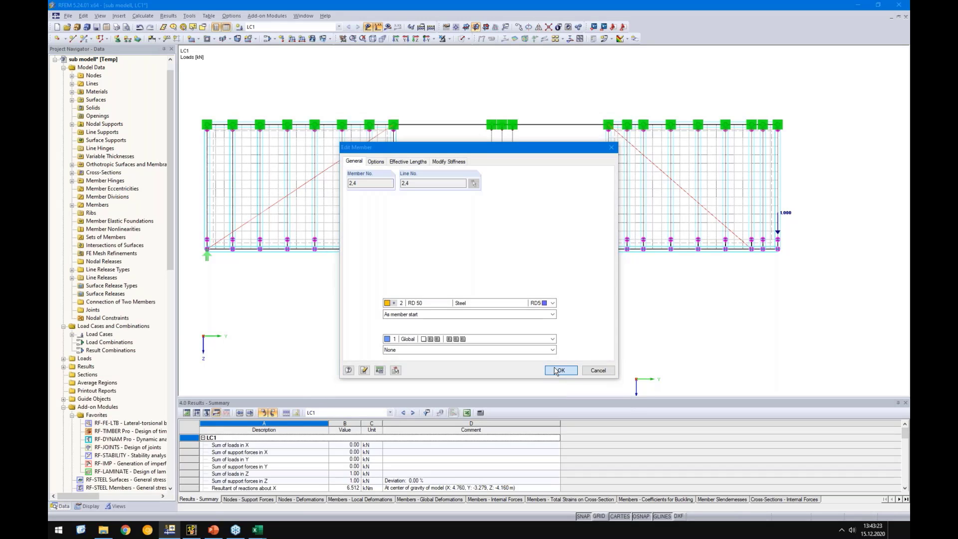
{"action": "left_click", "coordinate": [463, 281]}
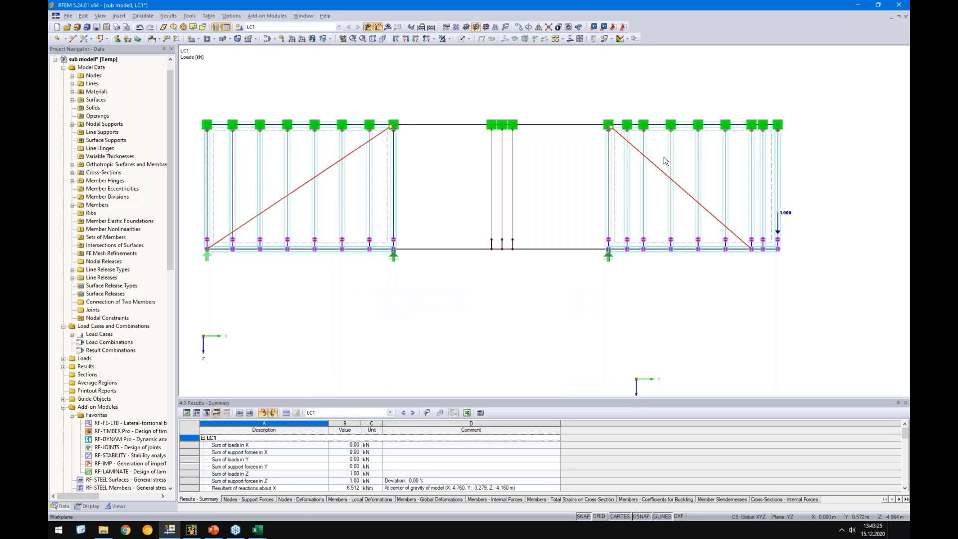
Step: Assign member hinge 1 to the end of both diagonals as well and recalculate LC1 to show the u-Z deformation
{"action": "double_click", "coordinate": [657, 169]}
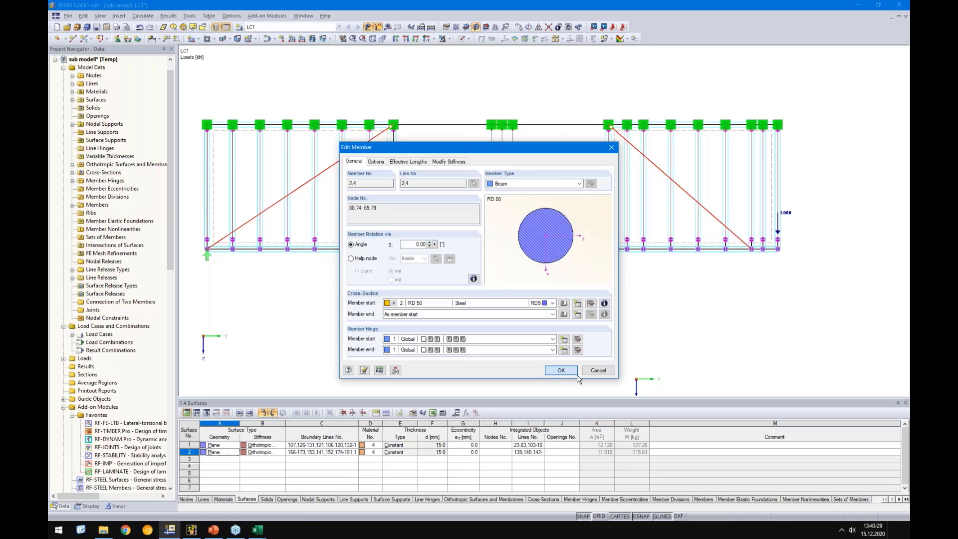
{"action": "left_click", "coordinate": [548, 370]}
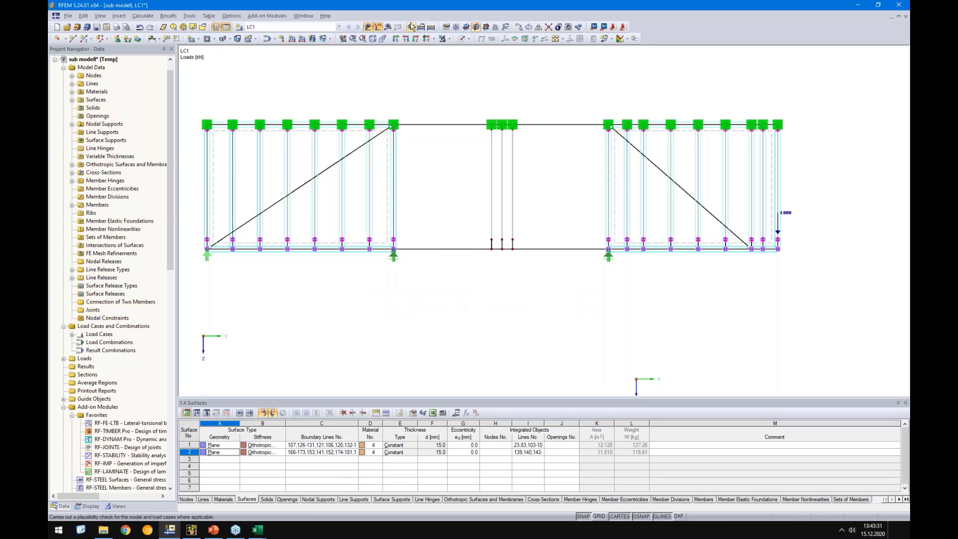
{"action": "left_click", "coordinate": [387, 26]}
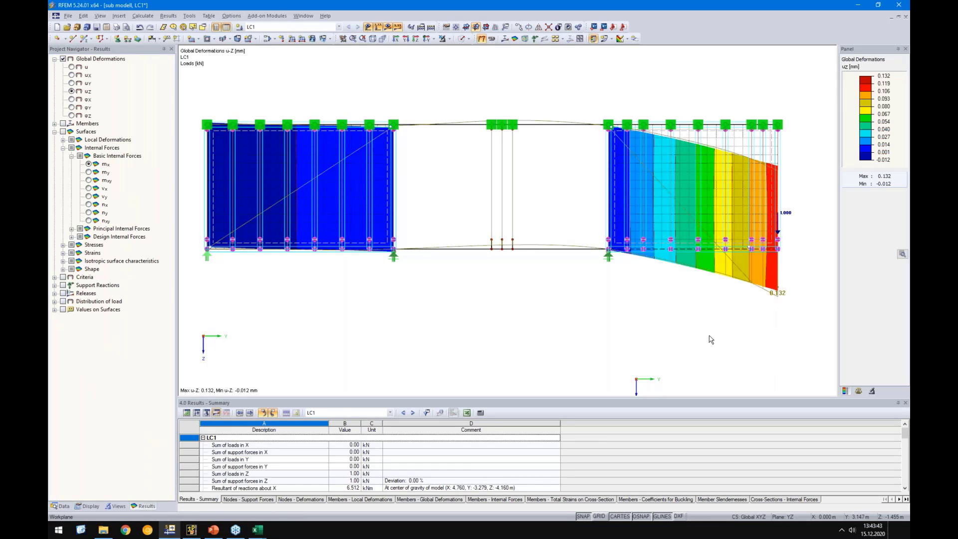
Step: Switch to kser.xlsx in Excel and examine the F7 formula that turns the unit-load deformation into a stiffness
{"action": "left_click", "coordinate": [257, 529]}
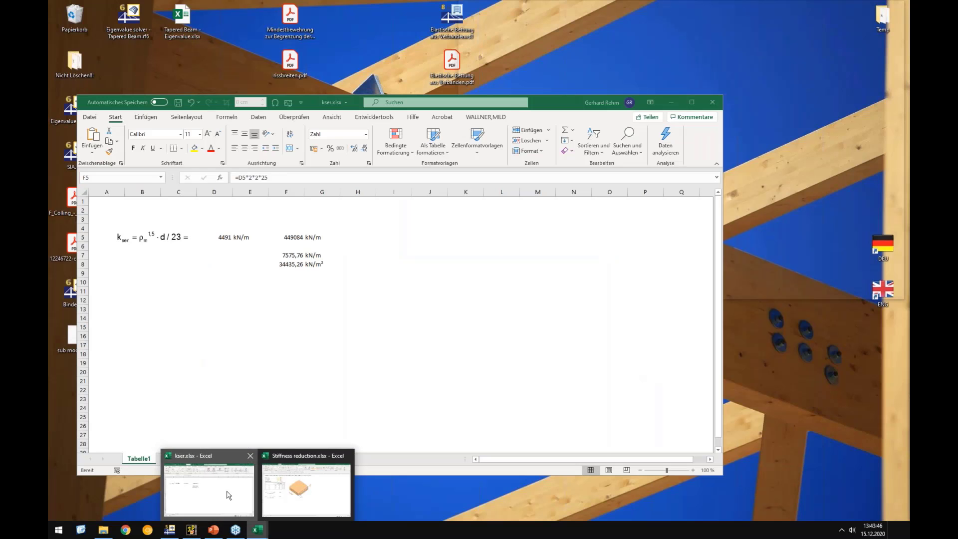
{"action": "left_click", "coordinate": [228, 494]}
{"action": "left_click", "coordinate": [288, 257]}
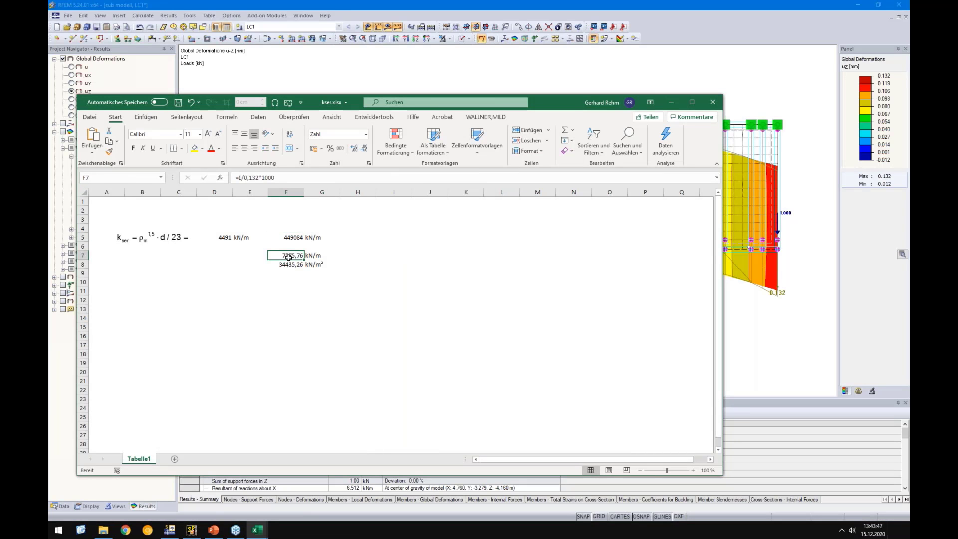
{"action": "left_click", "coordinate": [238, 177]}
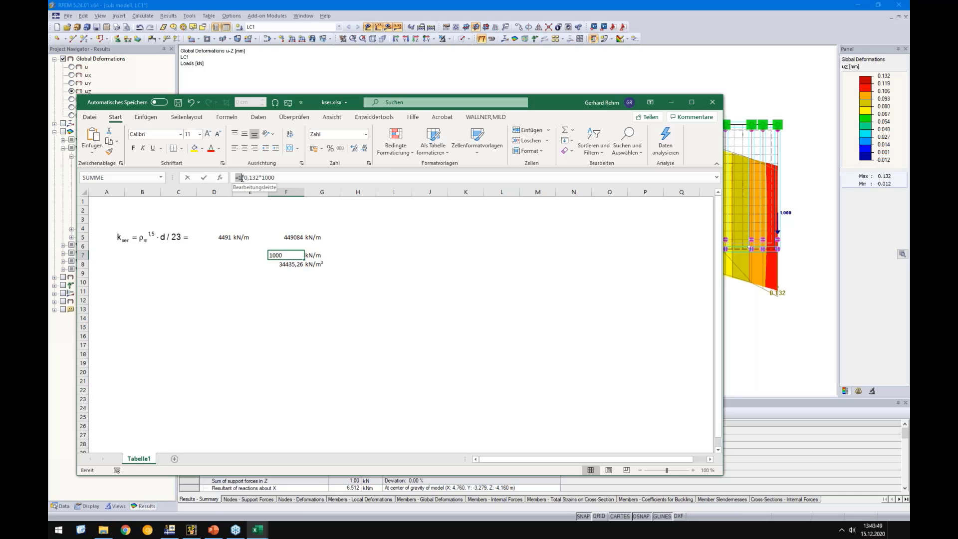
{"action": "left_click_drag", "start_coordinate": [242, 178], "coordinate": [257, 178]}
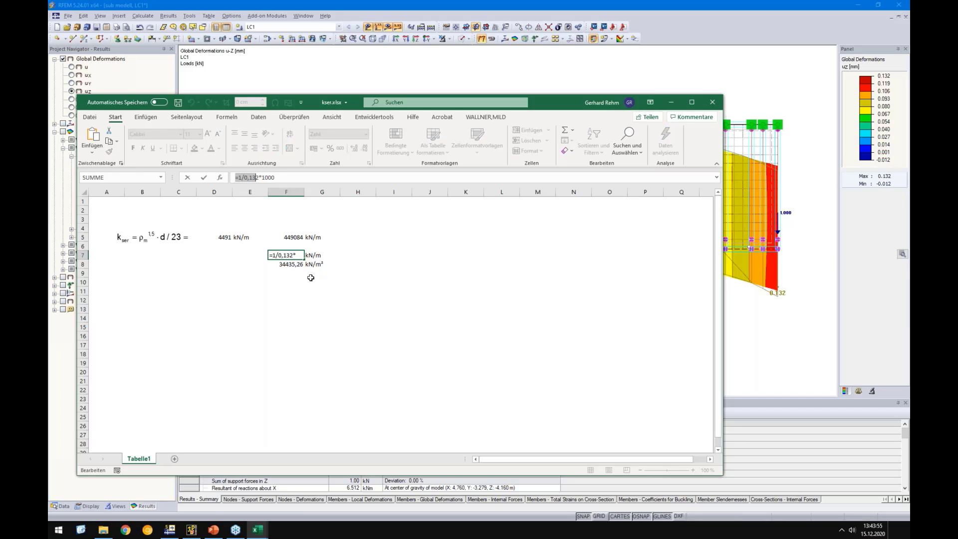
{"action": "key", "text": "Escape"}
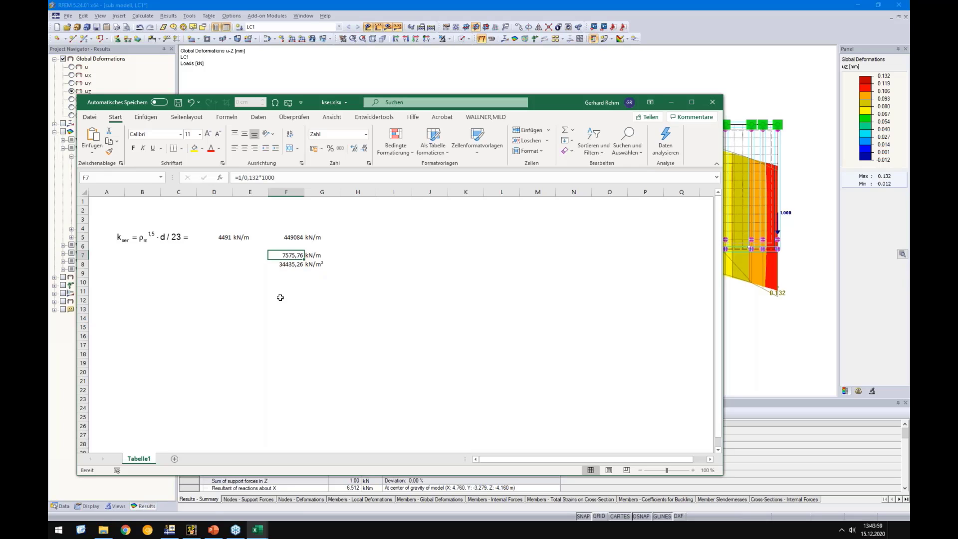
Step: Examine the F8 formula that divides the F7 stiffness by 0,22, copy the F8 value and return to RFEM
{"action": "left_click", "coordinate": [286, 265]}
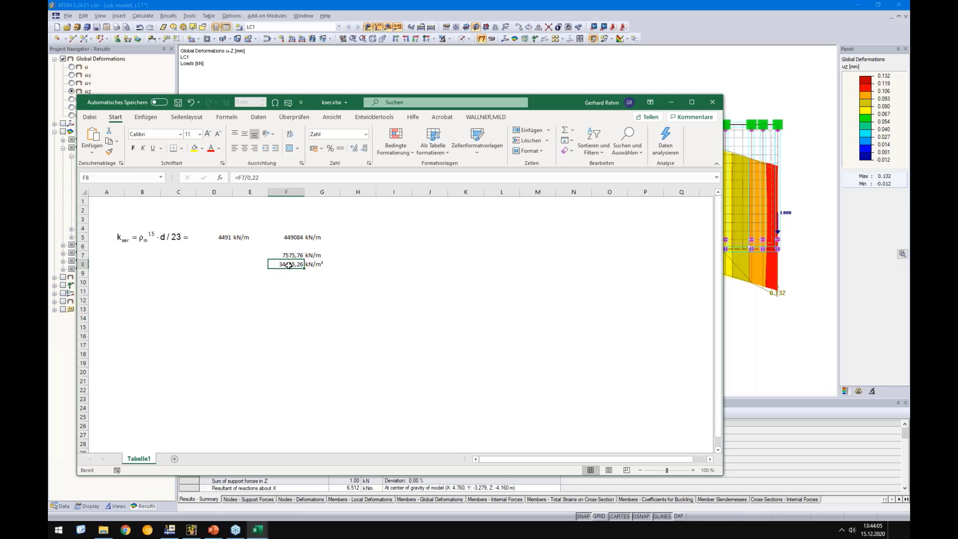
{"action": "left_click_drag", "start_coordinate": [247, 178], "coordinate": [269, 178]}
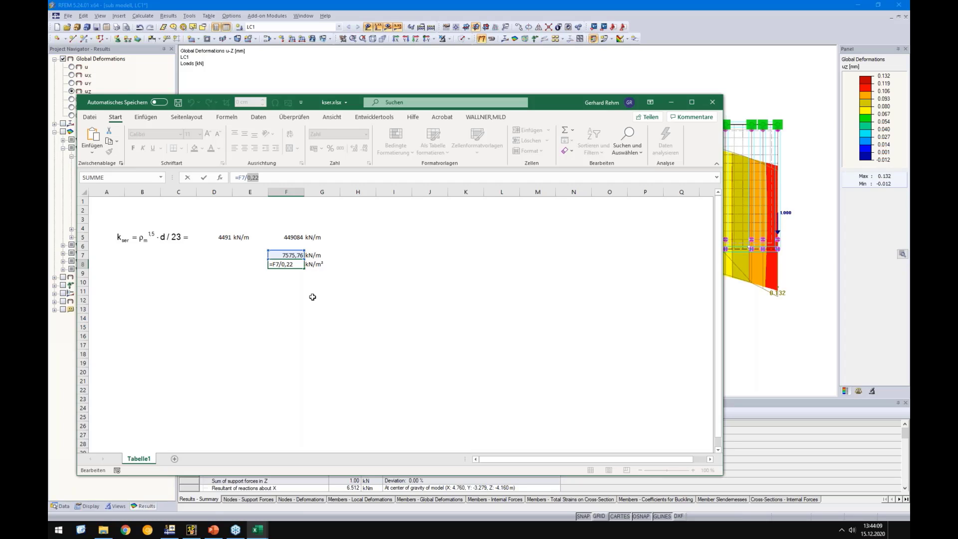
{"action": "key", "text": "Escape"}
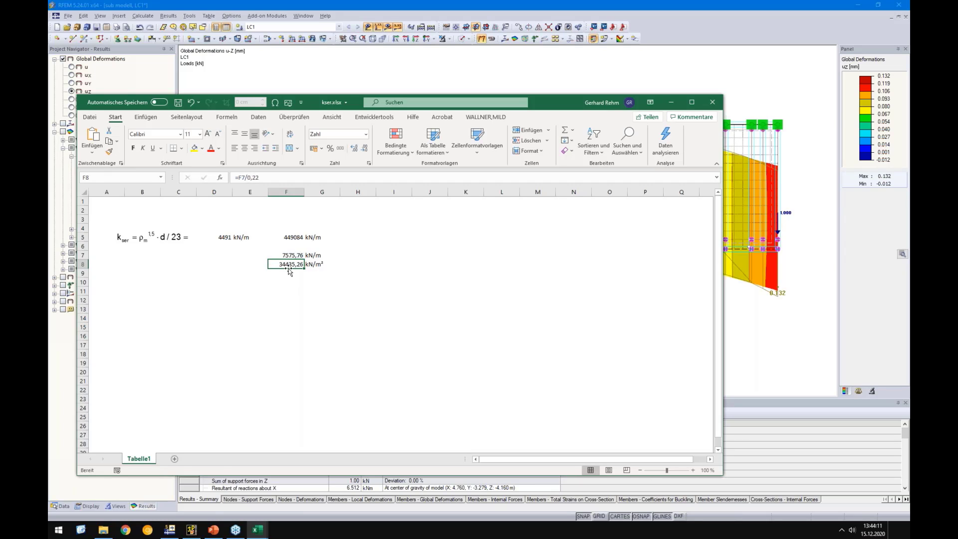
{"action": "key", "text": "ctrl+c"}
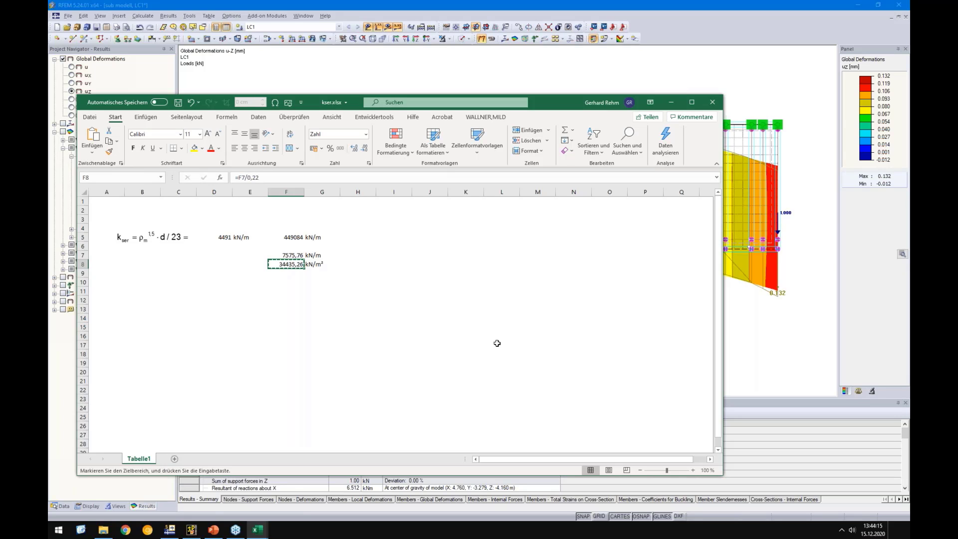
{"action": "left_click", "coordinate": [752, 320]}
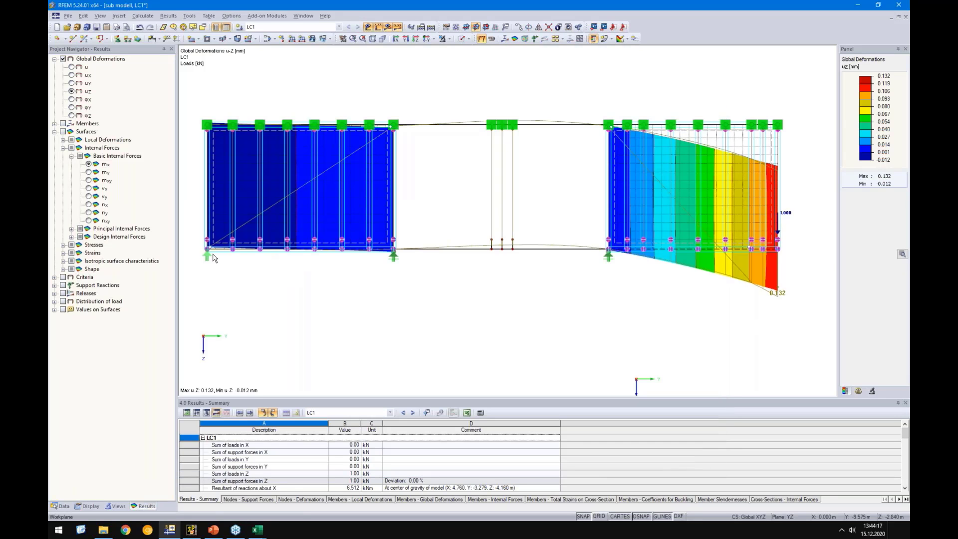
Step: Minimise the sub-model window, switch to the CAD model and maximise its window
{"action": "left_click", "coordinate": [891, 17]}
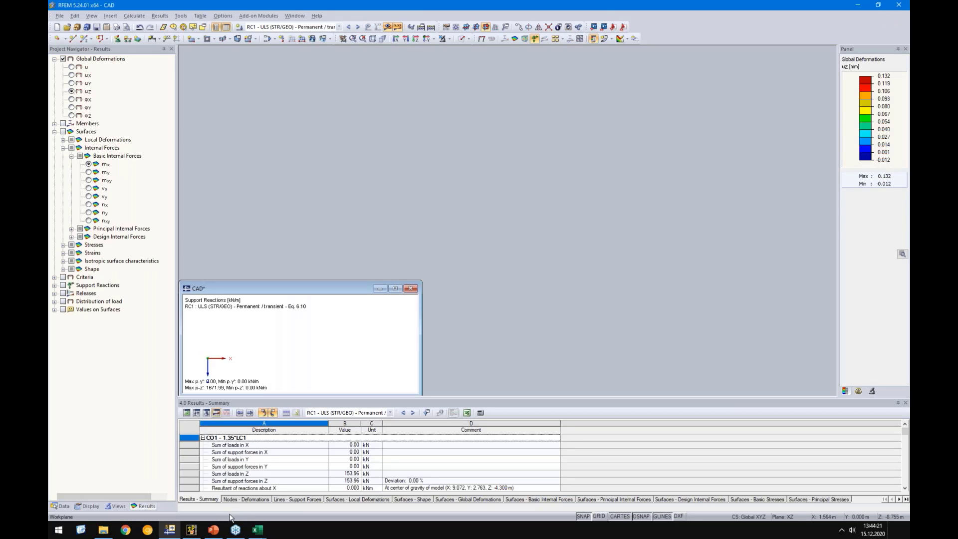
{"action": "left_click", "coordinate": [295, 15]}
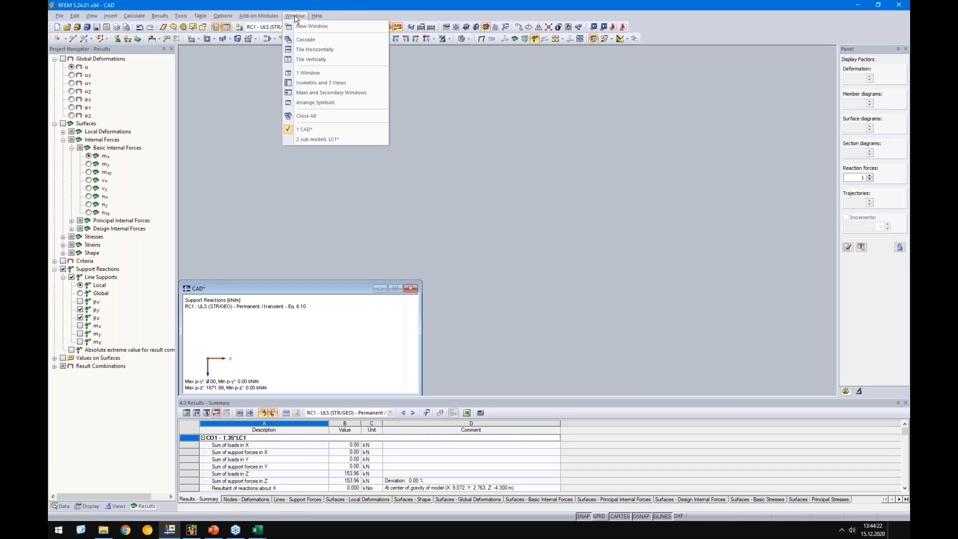
{"action": "left_click", "coordinate": [303, 130]}
{"action": "left_click", "coordinate": [394, 288]}
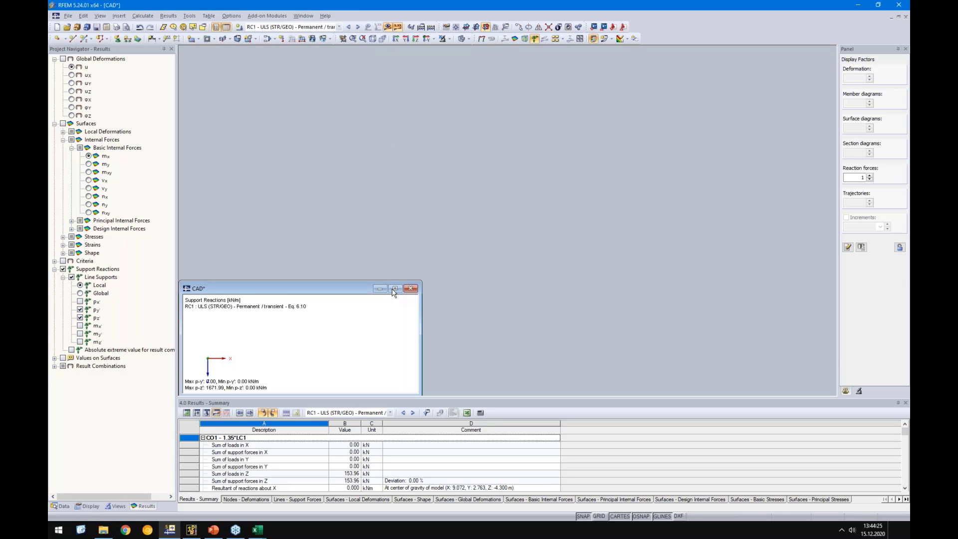
Step: Edit support type 2 of the line support at the wall's lower corner, removing its rigid uZ support and clearing the uZ spring constant
{"action": "scroll", "coordinate": [418, 259], "scroll_direction": "up", "scroll_amount": 5}
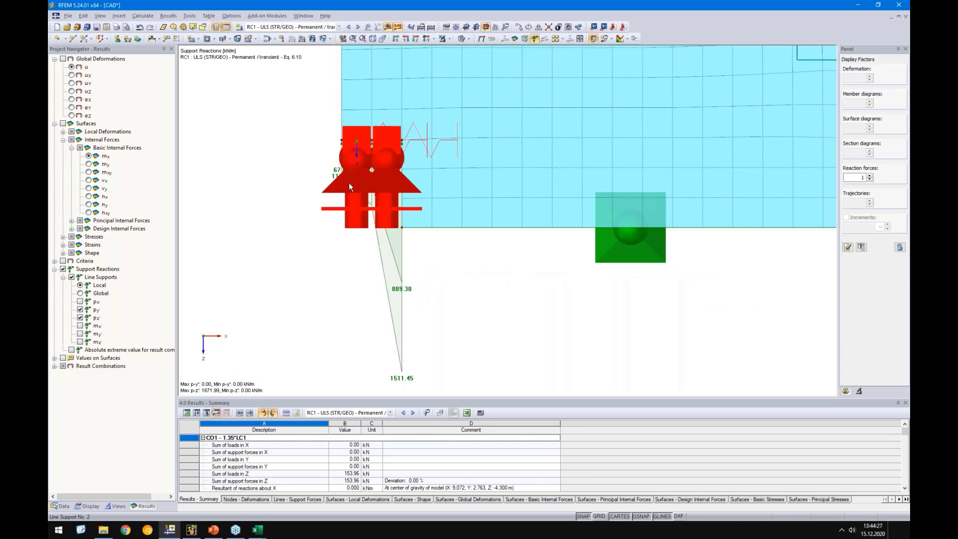
{"action": "double_click", "coordinate": [349, 183]}
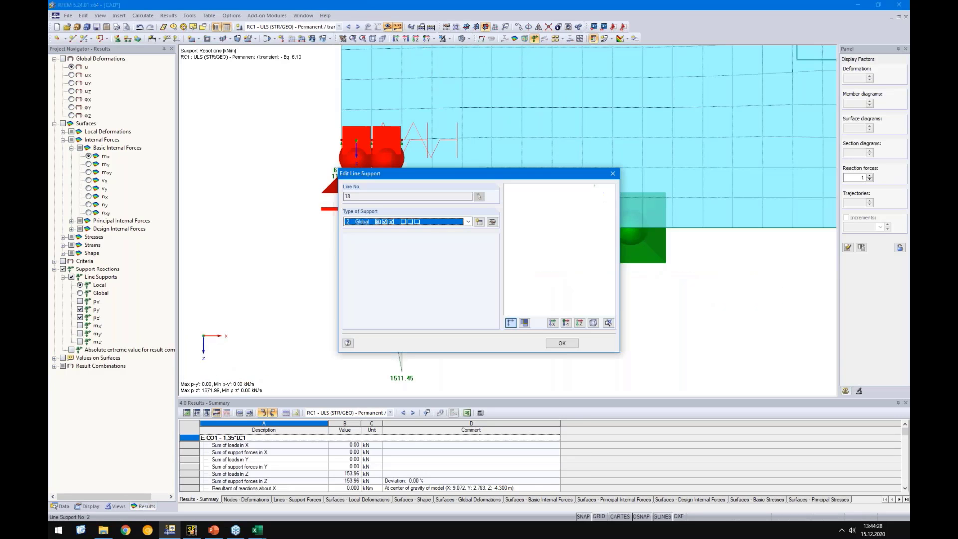
{"action": "left_click", "coordinate": [491, 221]}
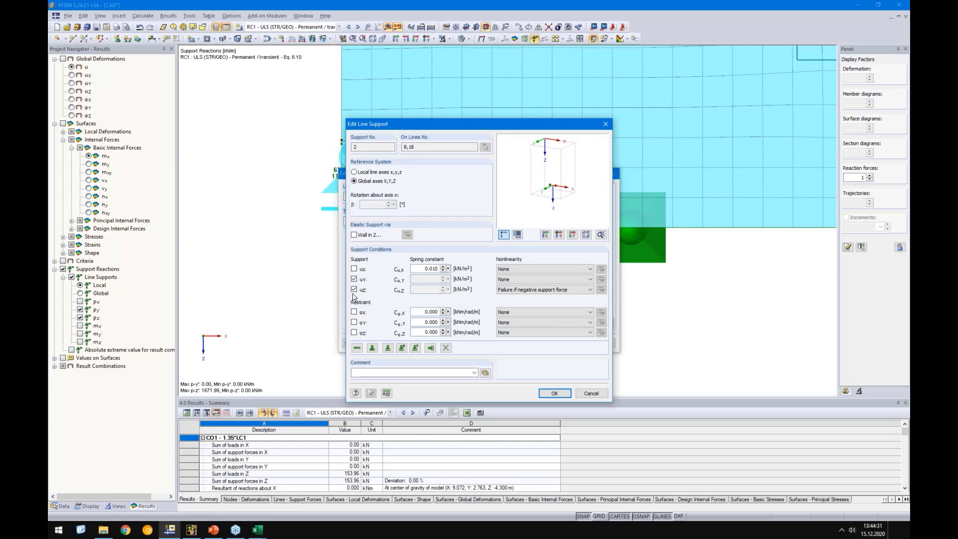
{"action": "left_click", "coordinate": [354, 290]}
{"action": "key", "text": "BackSpace"}
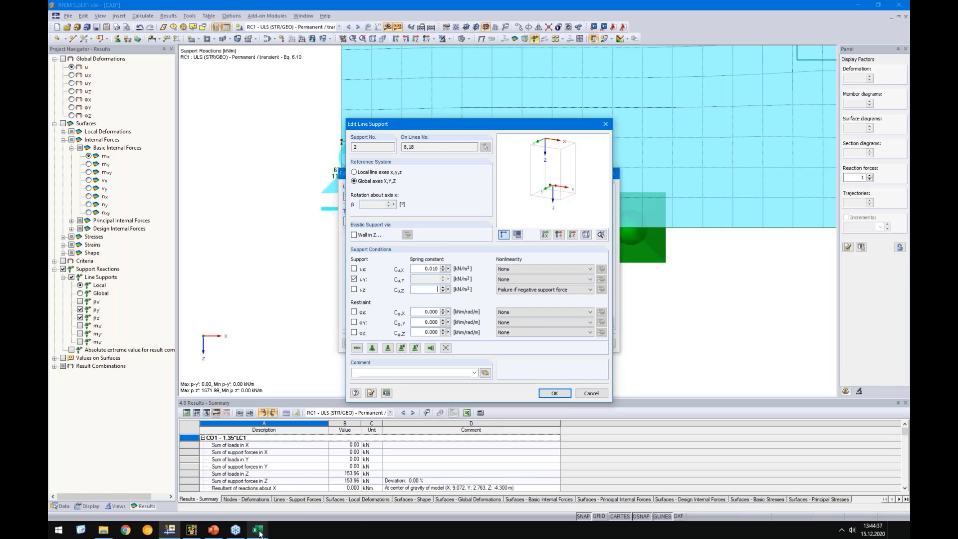
Step: Copy cell F8 from kser.xlsx in Excel into RFEM as the uZ spring constant 34435,26 kN/m² of line support 2, accepting deletion of the results
{"action": "mouse_move", "coordinate": [257, 530]}
{"action": "left_click", "coordinate": [214, 491]}
{"action": "left_click", "coordinate": [279, 265]}
{"action": "key", "text": "ctrl+c"}
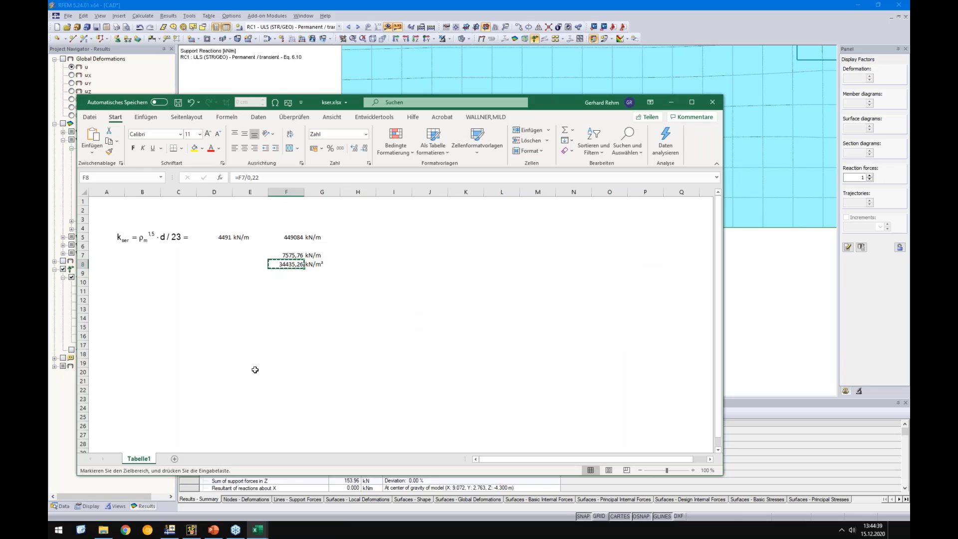
{"action": "left_click", "coordinate": [782, 316]}
{"action": "key", "text": "ctrl+v"}
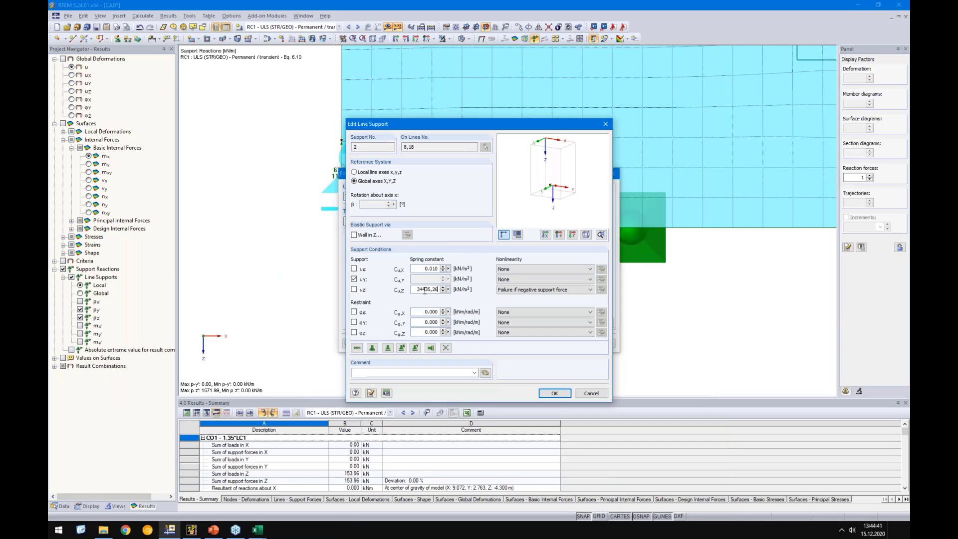
{"action": "left_click", "coordinate": [551, 394]}
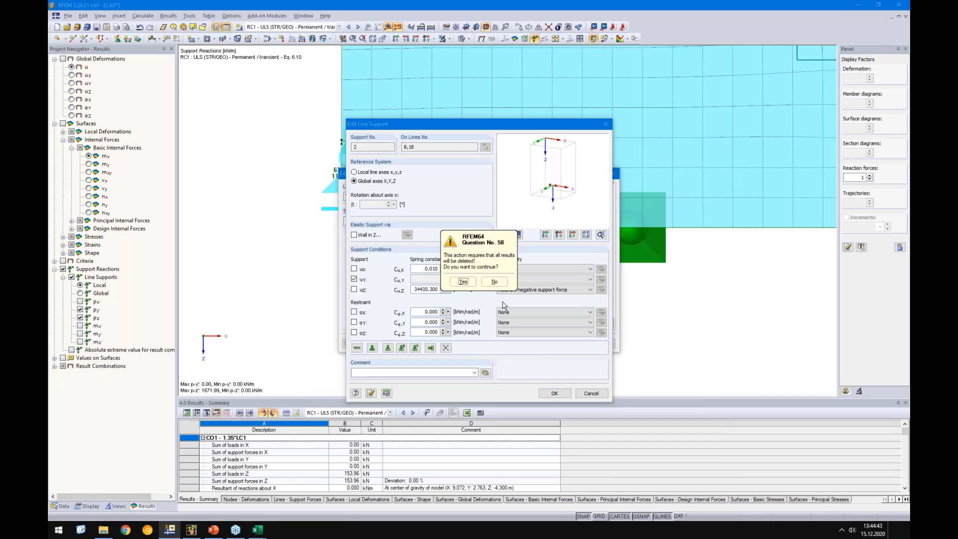
{"action": "left_click", "coordinate": [463, 281]}
{"action": "left_click", "coordinate": [560, 344]}
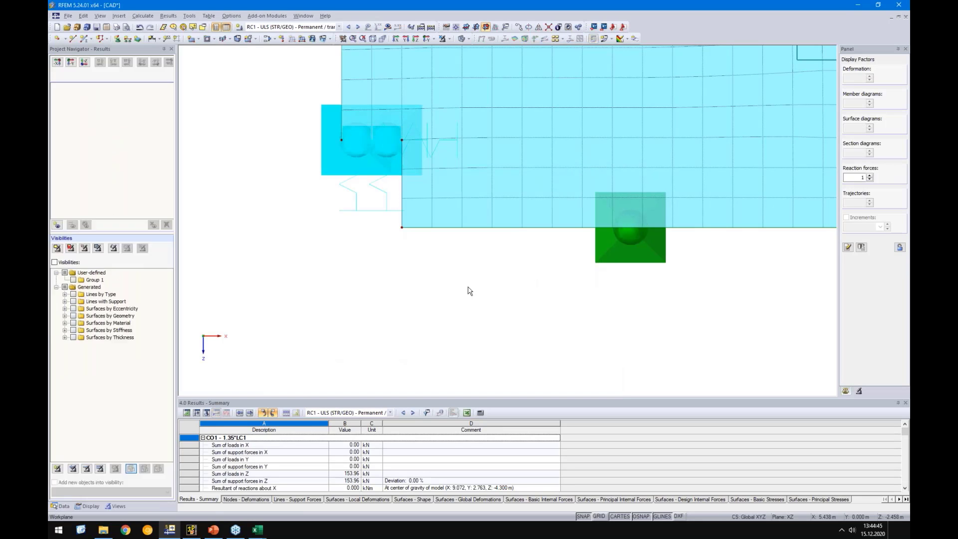
Step: Open the support of line 8 at the wall's other lower corner, check the supporting post's dimensions in cadwork's M-10 scene and return to RFEM
{"action": "scroll", "coordinate": [611, 274], "scroll_direction": "up", "scroll_amount": 5}
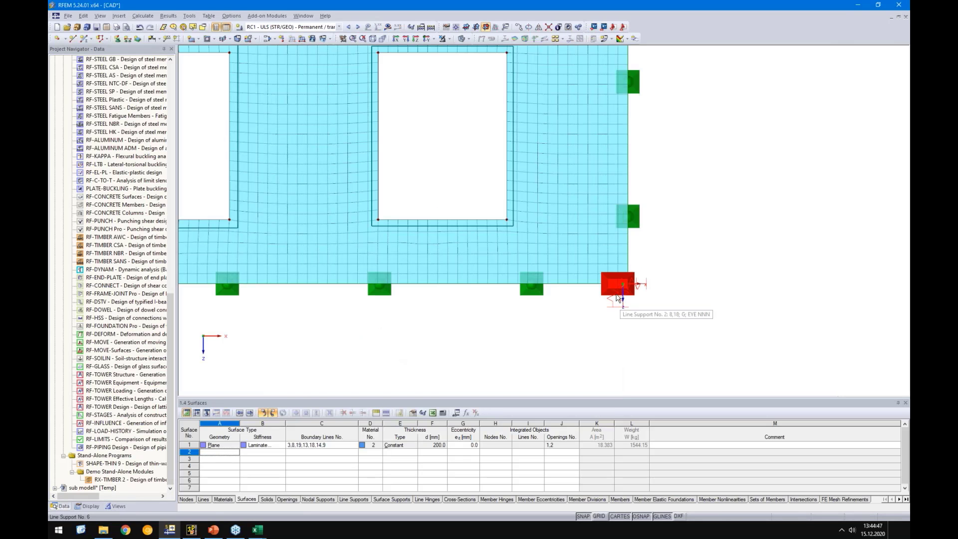
{"action": "double_click", "coordinate": [619, 294]}
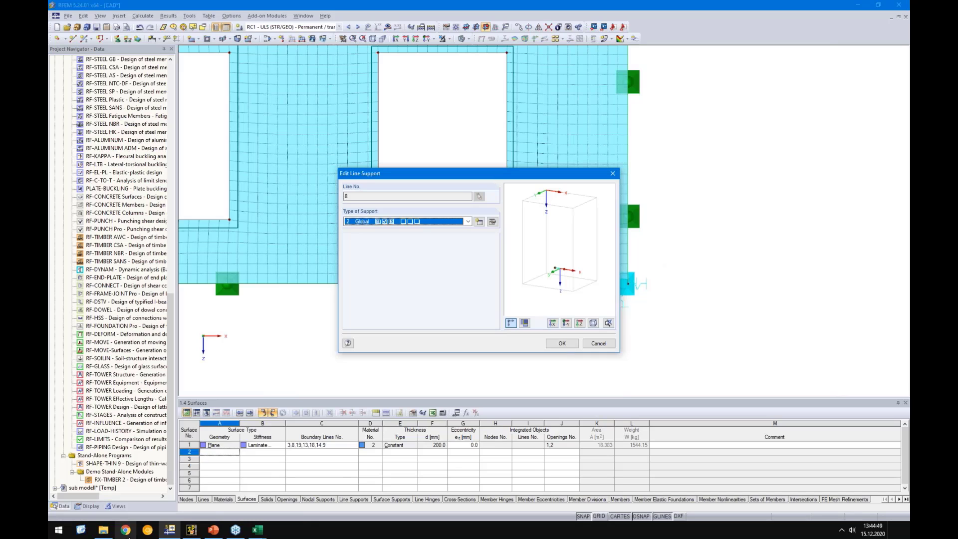
{"action": "left_click", "coordinate": [191, 529]}
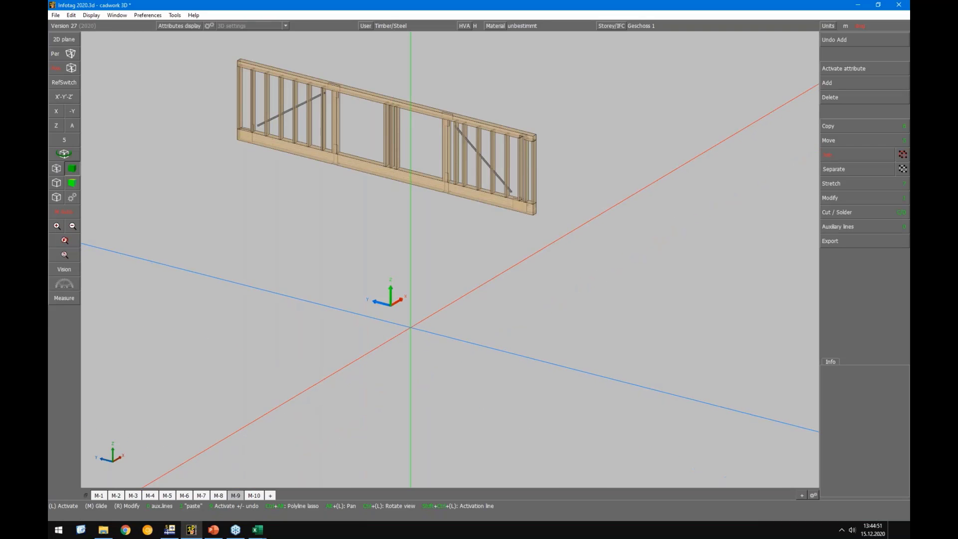
{"action": "left_click", "coordinate": [255, 495]}
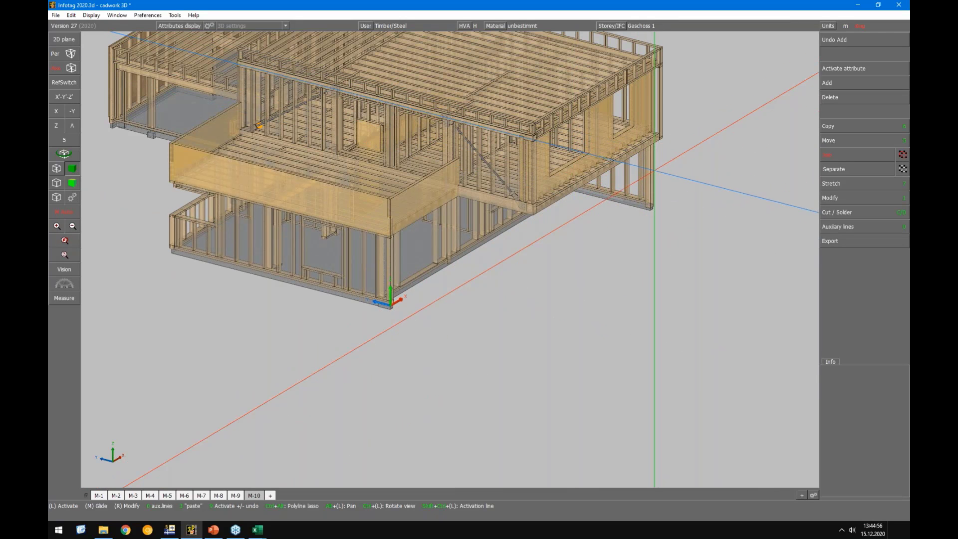
{"action": "right_click", "coordinate": [651, 171]}
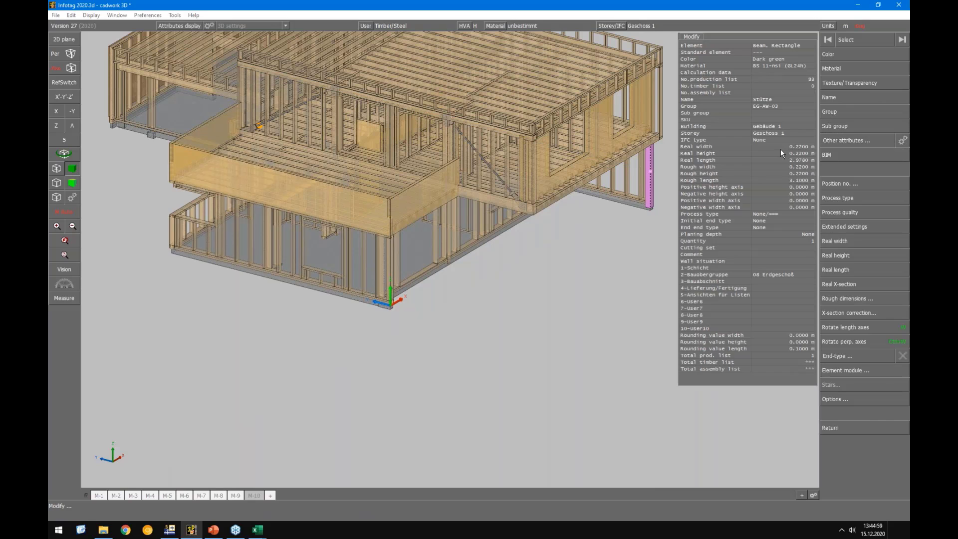
{"action": "key", "text": "Escape"}
{"action": "key", "text": "Escape"}
{"action": "left_click", "coordinate": [172, 532]}
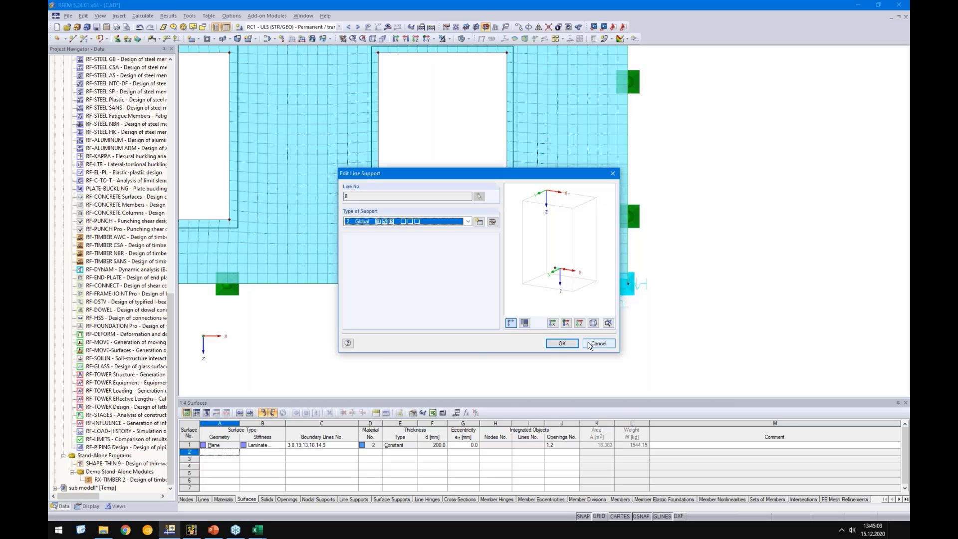
Step: Create a new line support type 3 with elastic support via a wall in Z, 220 mm wide and 3 m high
{"action": "left_click", "coordinate": [479, 223]}
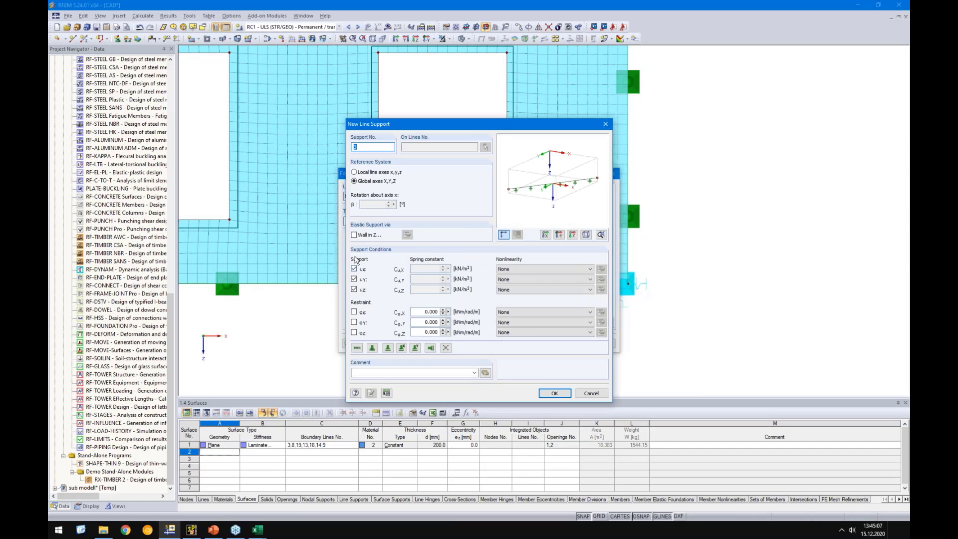
{"action": "left_click", "coordinate": [354, 235]}
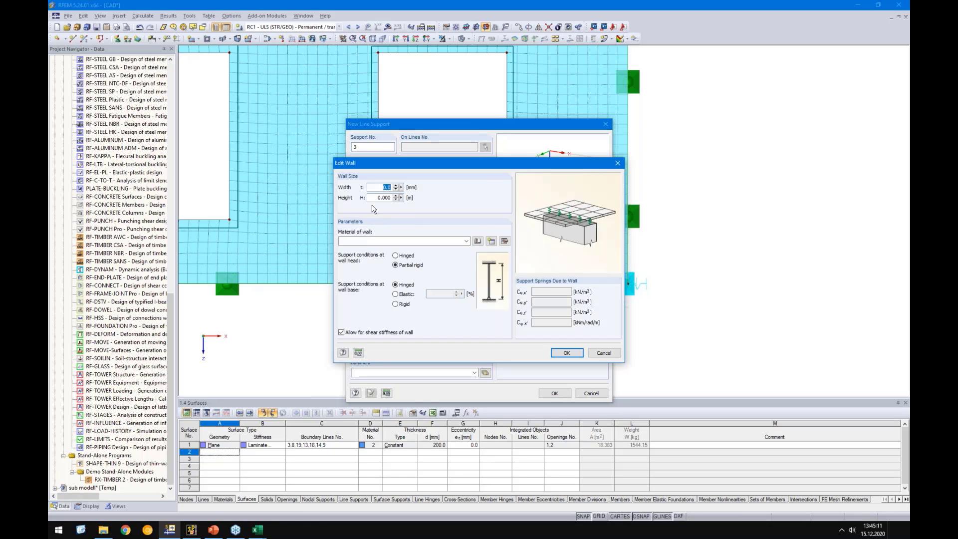
{"action": "type", "text": "220"}
{"action": "double_click", "coordinate": [373, 198]}
{"action": "type", "text": "3"}
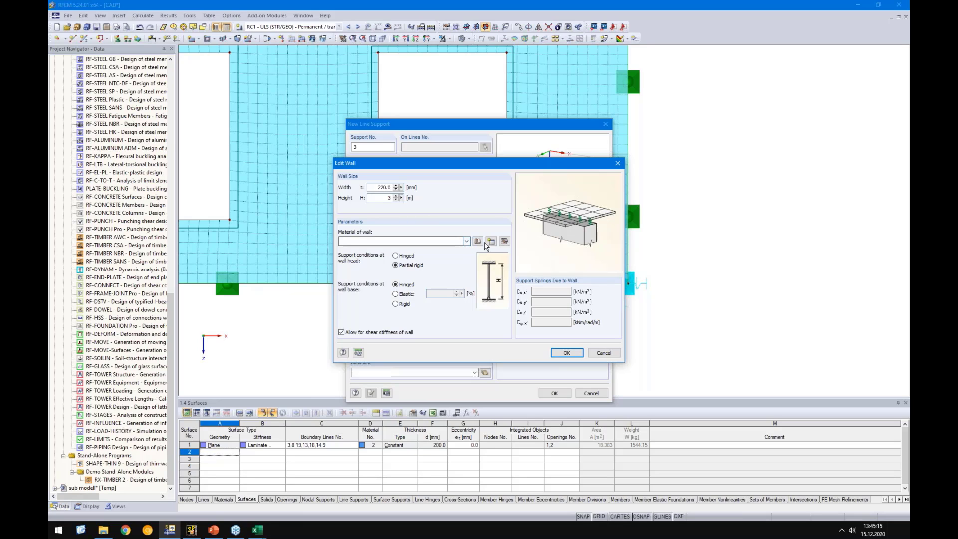
Step: Assign Lightweight Concrete LC12/13 from the material library as the supporting wall's material
{"action": "left_click", "coordinate": [480, 243]}
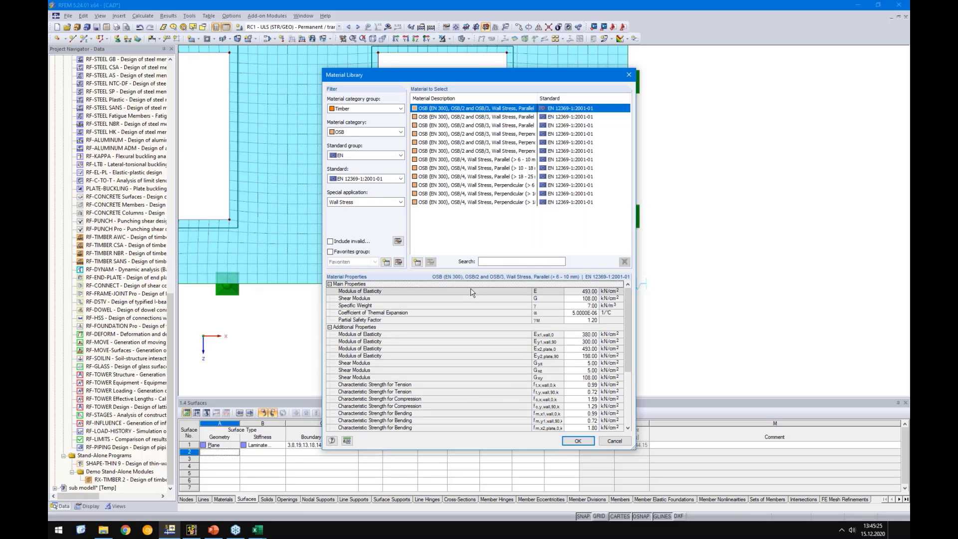
{"action": "left_click", "coordinate": [366, 108]}
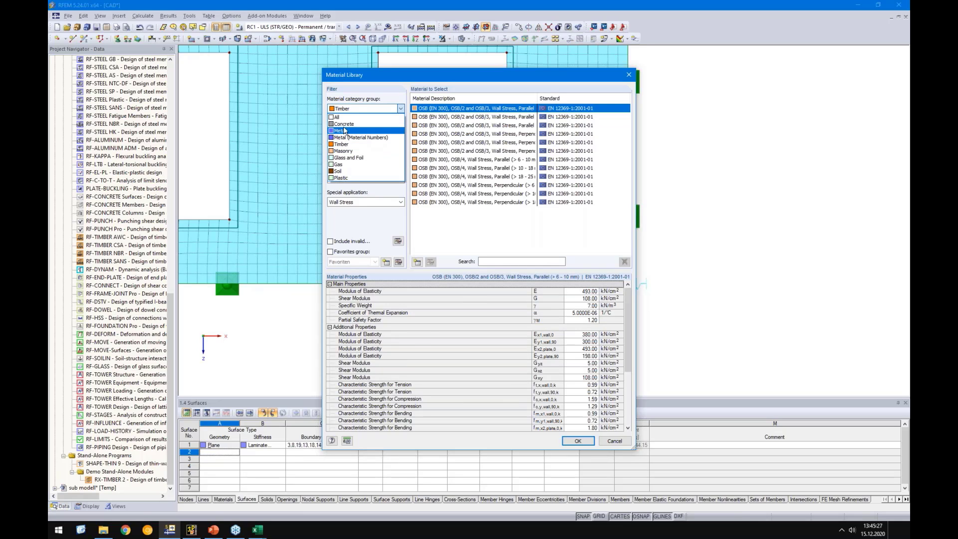
{"action": "left_click", "coordinate": [344, 124]}
{"action": "left_click", "coordinate": [344, 132]}
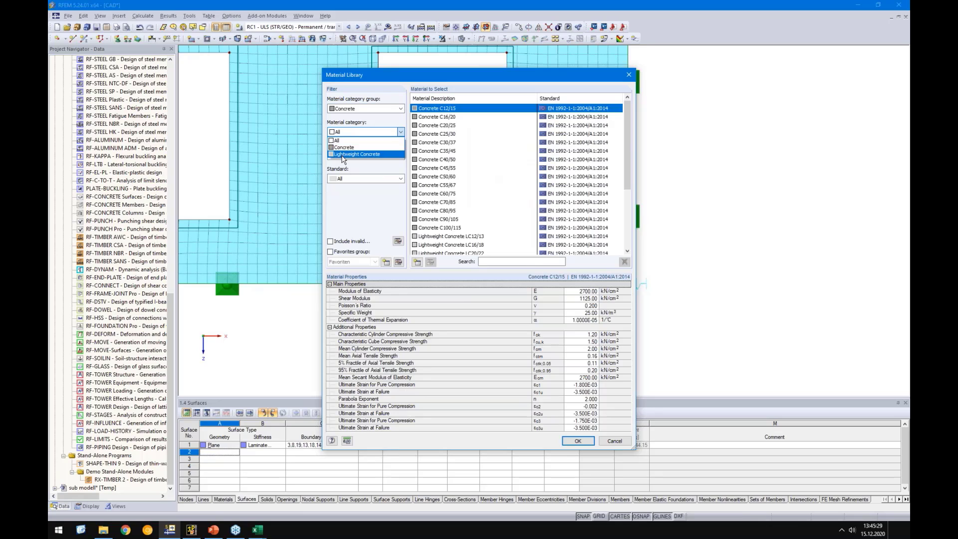
{"action": "left_click", "coordinate": [349, 154]}
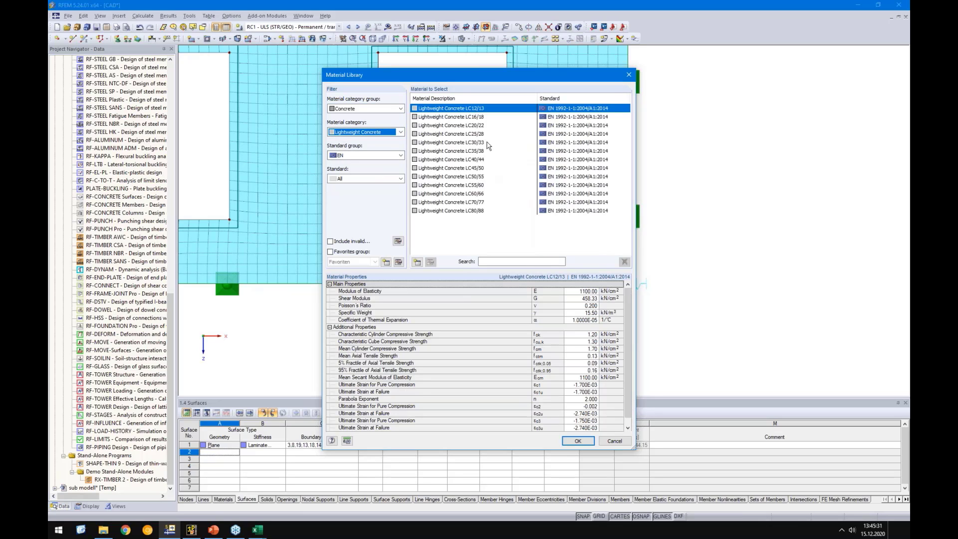
{"action": "left_click", "coordinate": [580, 297]}
{"action": "left_click", "coordinate": [580, 293]}
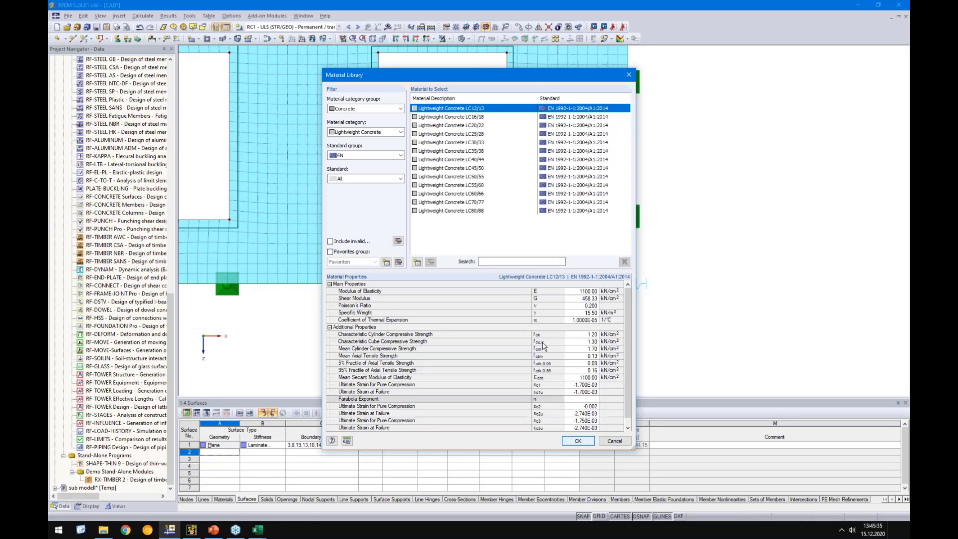
{"action": "left_click", "coordinate": [577, 440]}
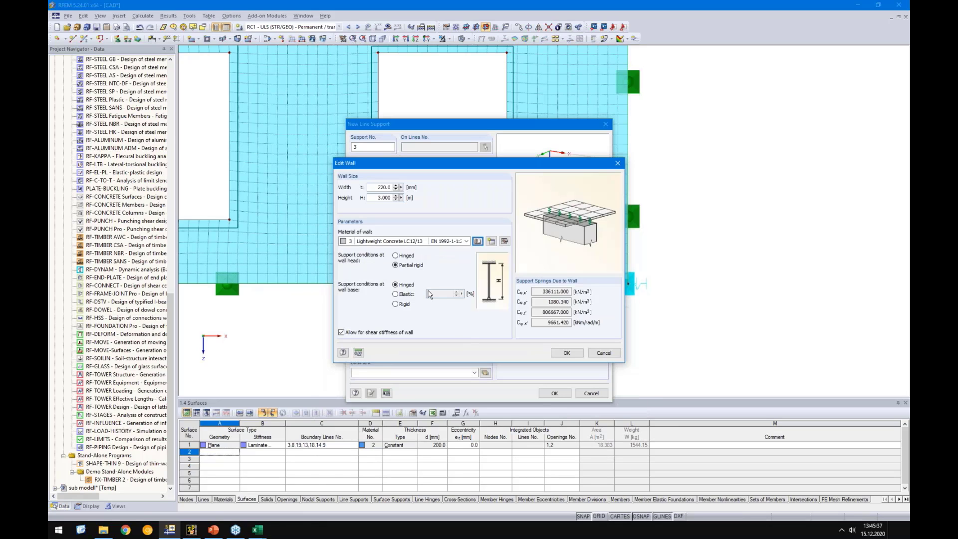
Step: Make the supporting wall's head hinged and accept the wall definition for the support springs
{"action": "left_click", "coordinate": [403, 256]}
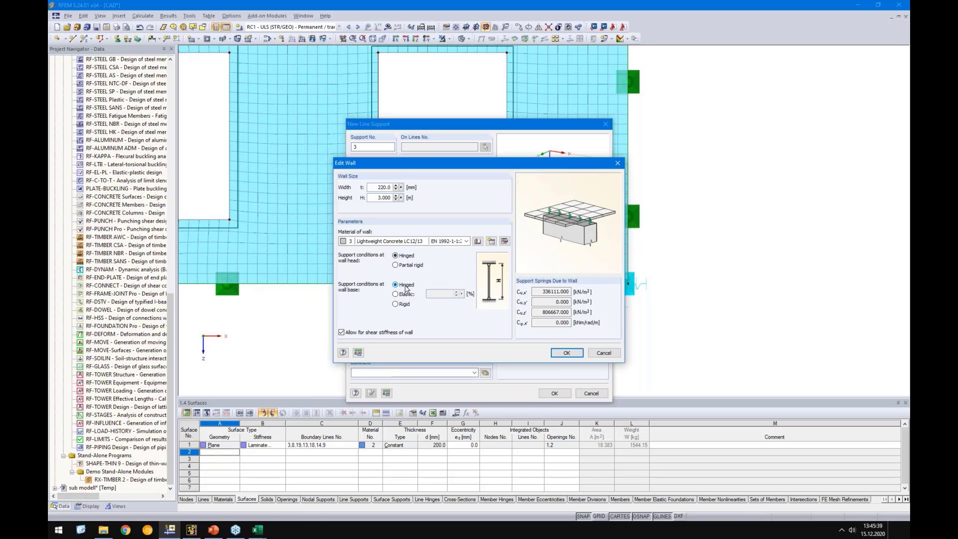
{"action": "left_click_drag", "start_coordinate": [541, 311], "coordinate": [628, 311]}
{"action": "left_click", "coordinate": [542, 312]}
{"action": "left_click", "coordinate": [579, 356]}
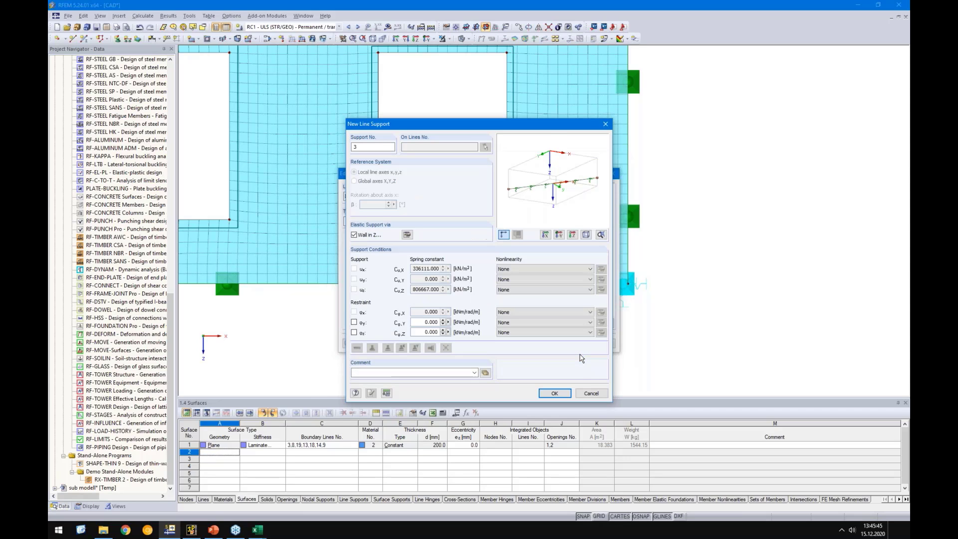
Step: Turn off the wall option of support 3, set its ux spring constant to 0.010 kN/m² and assign it to line 8
{"action": "left_click_drag", "start_coordinate": [405, 123], "coordinate": [250, 93]}
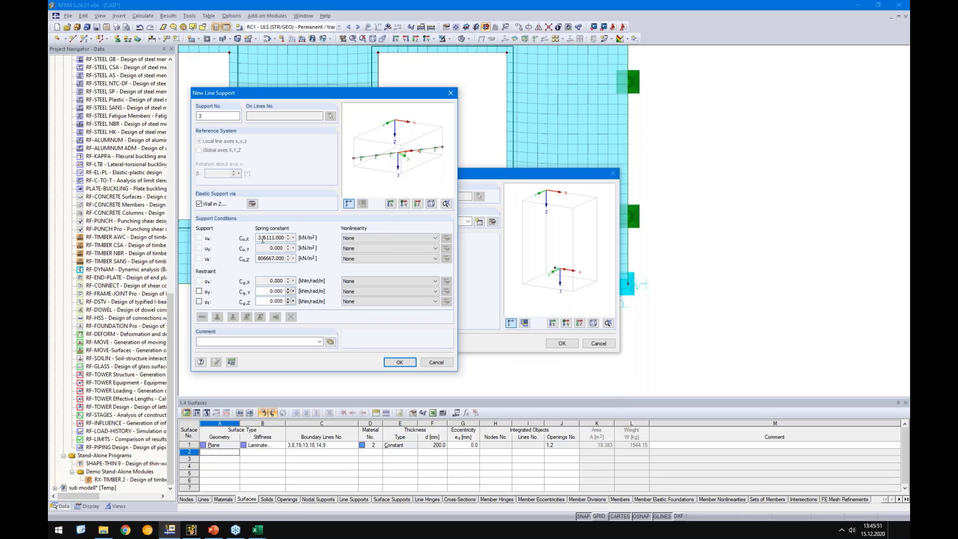
{"action": "left_click_drag", "start_coordinate": [258, 238], "coordinate": [294, 237]}
{"action": "left_click", "coordinate": [199, 204]}
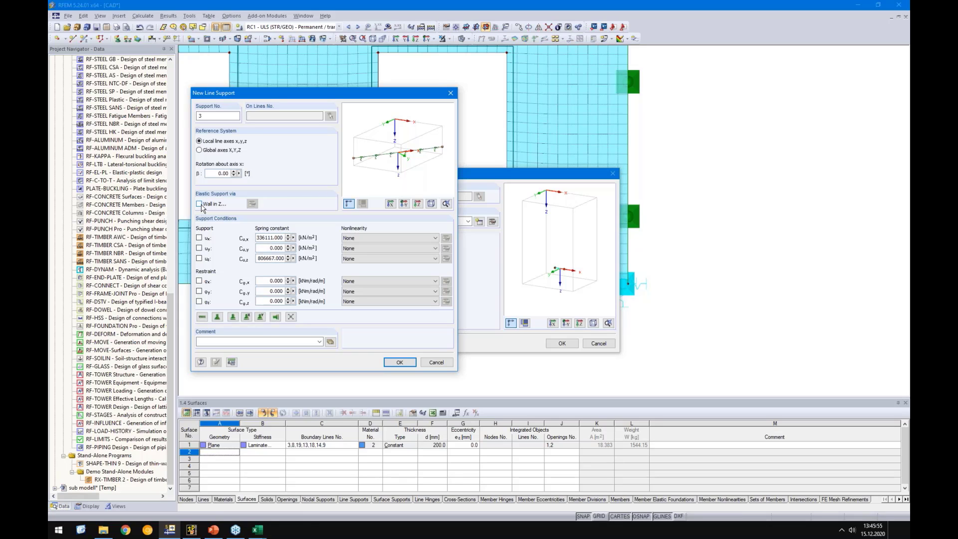
{"action": "double_click", "coordinate": [262, 236]}
{"action": "type", "text": "0,"}
{"action": "left_click", "coordinate": [399, 362]}
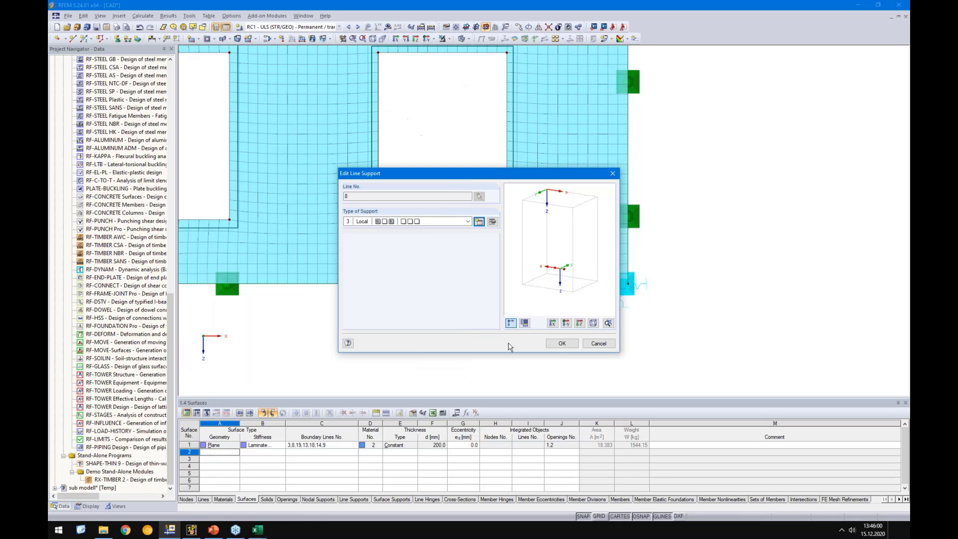
{"action": "left_click", "coordinate": [558, 345]}
Step: Edit line support type 3 on line 8, setting its uz nonlinearity to Failure if negative support force
{"action": "middle_click_drag", "start_coordinate": [480, 326], "coordinate": [697, 351]}
{"action": "scroll", "coordinate": [696, 350], "scroll_direction": "down", "scroll_amount": 1}
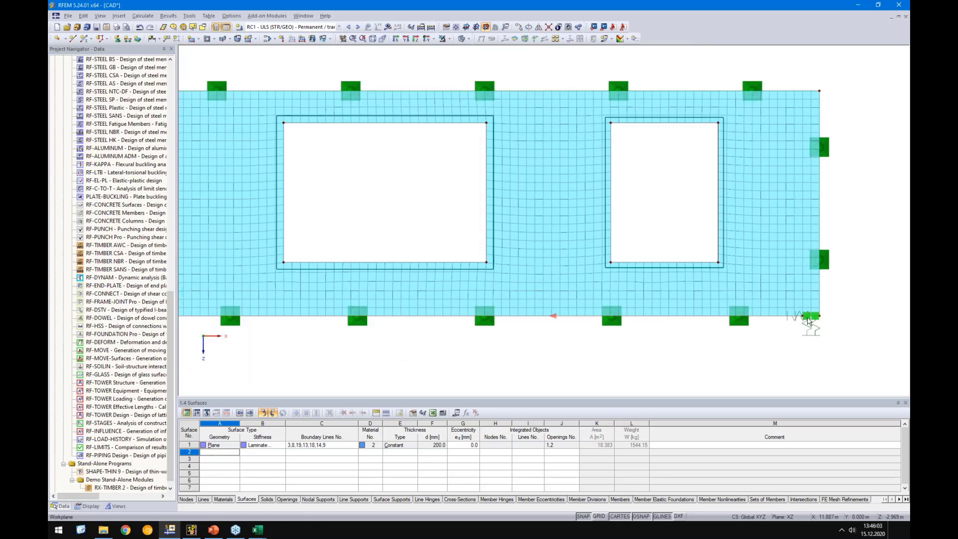
{"action": "middle_click_drag", "start_coordinate": [809, 321], "coordinate": [855, 324]}
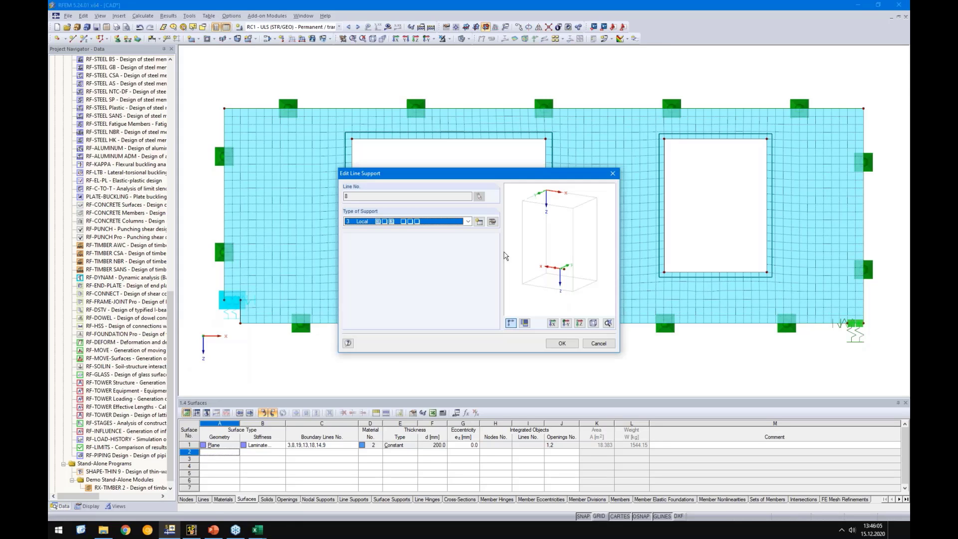
{"action": "left_click", "coordinate": [492, 223]}
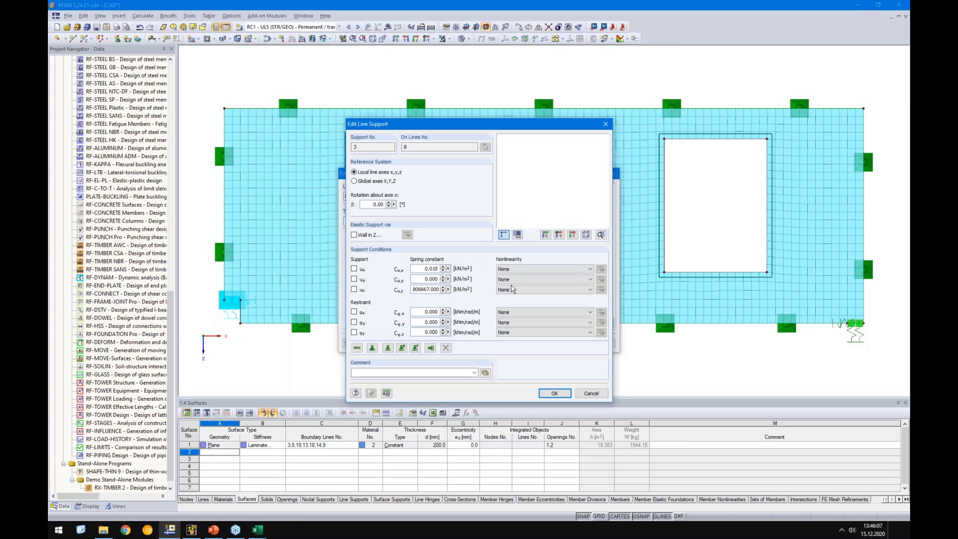
{"action": "left_click", "coordinate": [512, 289]}
{"action": "left_click", "coordinate": [514, 304]}
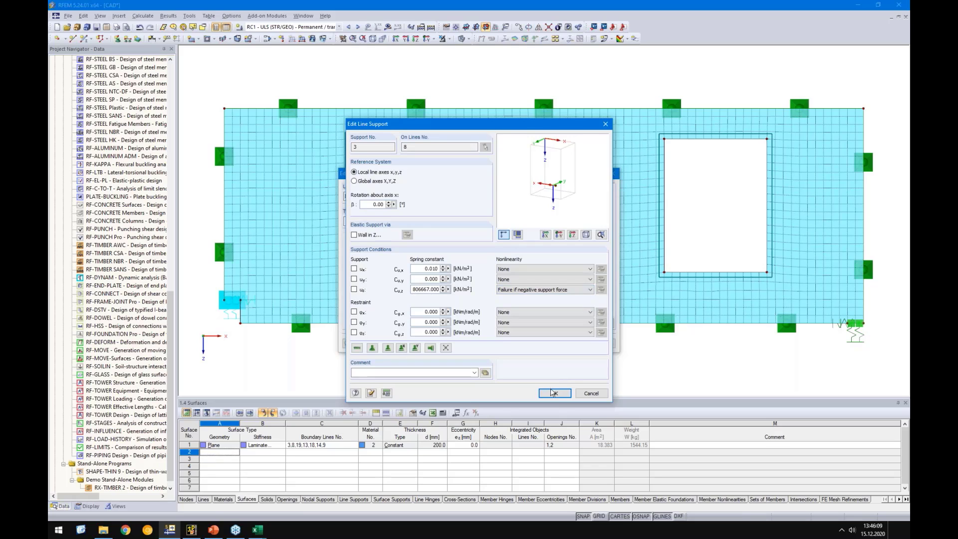
{"action": "left_click", "coordinate": [554, 393]}
{"action": "left_click", "coordinate": [556, 342]}
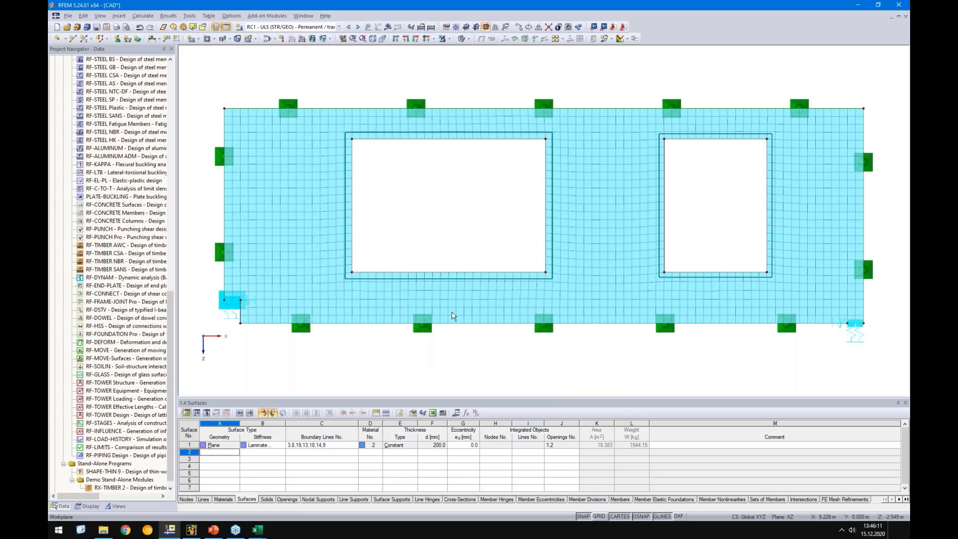
Step: Open the RF-LAMINATE add-on module and calculate the laminate surface design
{"action": "scroll", "coordinate": [157, 241], "scroll_direction": "up", "scroll_amount": 9}
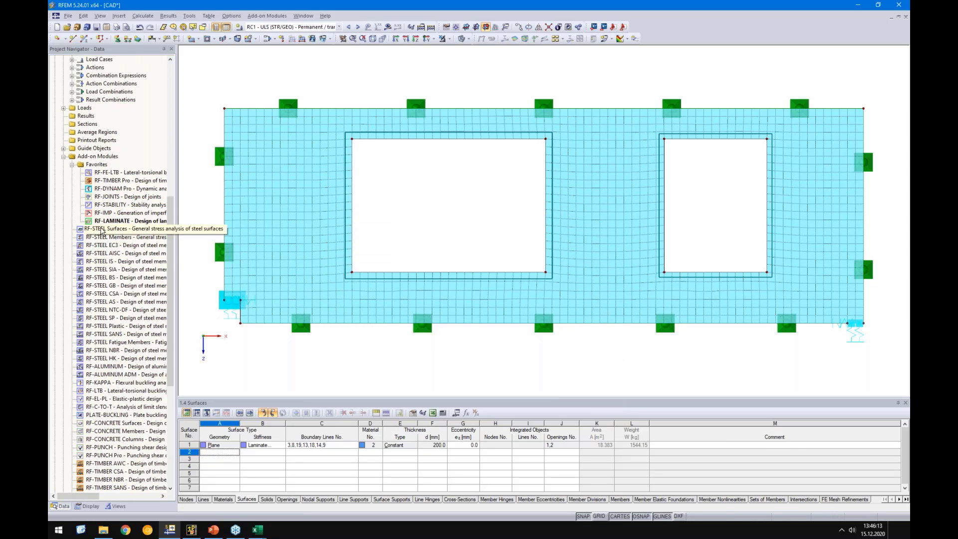
{"action": "double_click", "coordinate": [122, 220]}
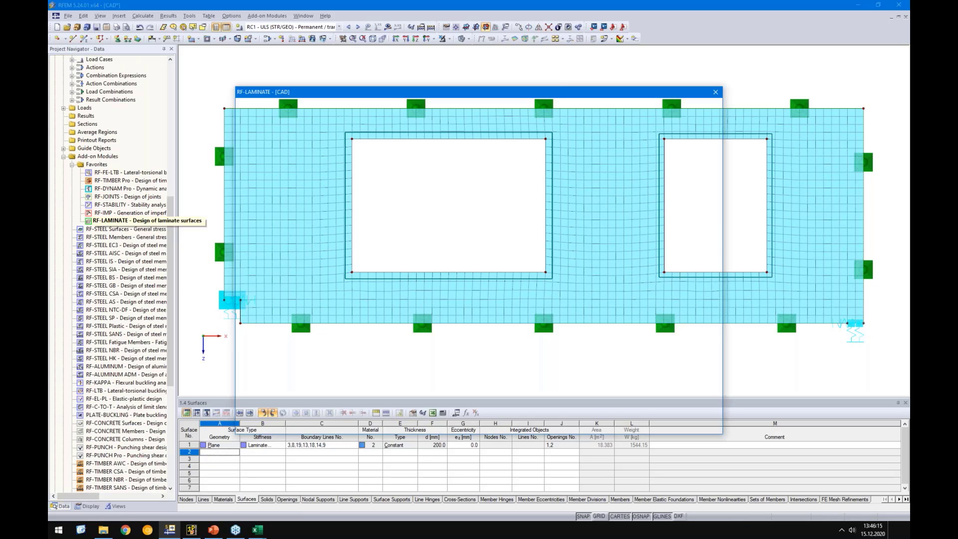
{"action": "left_click", "coordinate": [333, 416]}
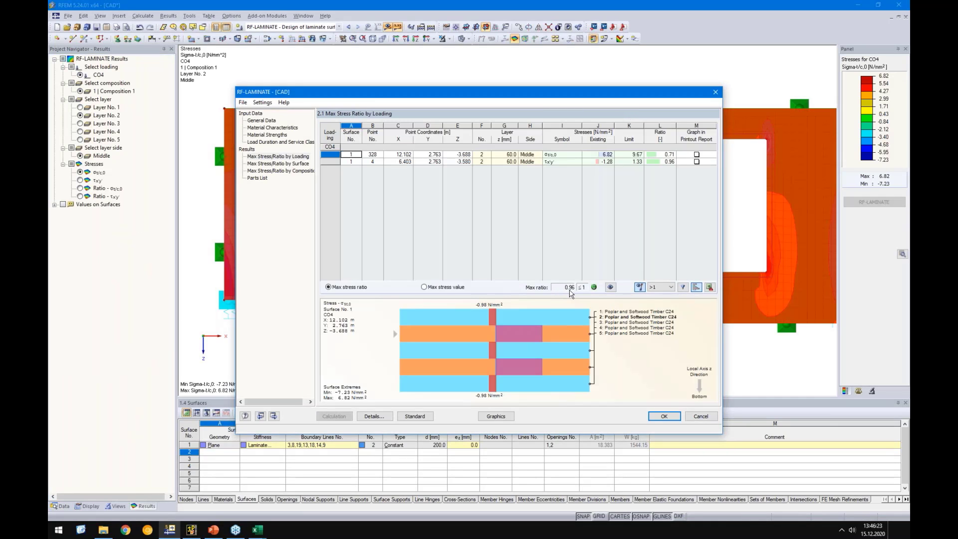
Step: Examine the τxy stress ratio in the RF-LAMINATE results and its location on the wall
{"action": "left_click_drag", "start_coordinate": [557, 96], "coordinate": [217, 180]}
{"action": "left_click", "coordinate": [326, 246]}
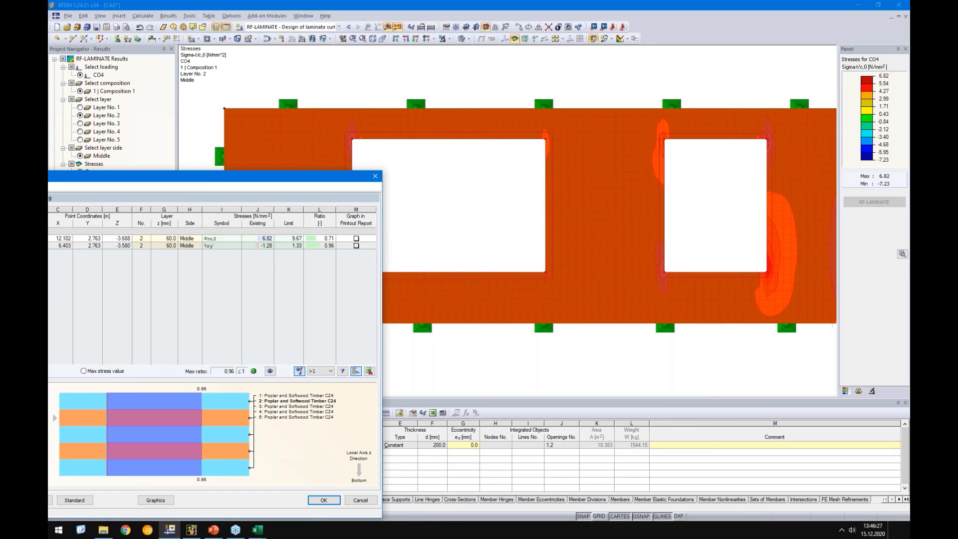
{"action": "left_click_drag", "start_coordinate": [348, 177], "coordinate": [275, 138]}
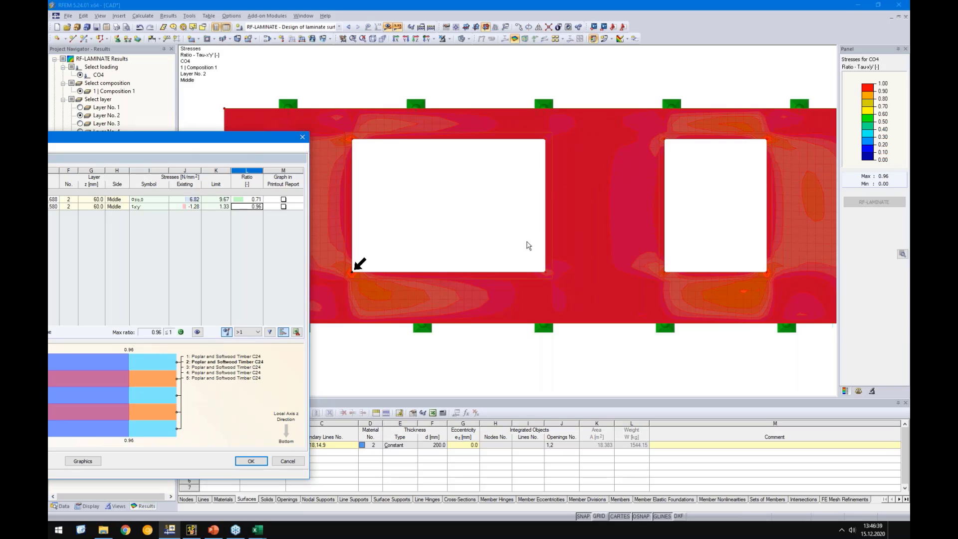
{"action": "left_click_drag", "start_coordinate": [188, 145], "coordinate": [575, 96]}
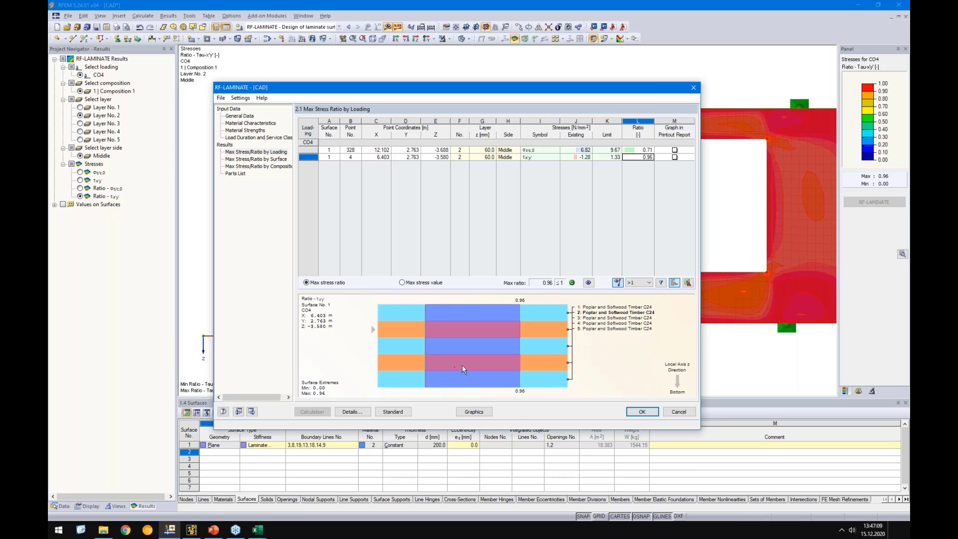
Step: Close the RF-LAMINATE results window and examine layer 1's σt/c,0 and τx'y' stresses and their ratios on the wall
{"action": "left_click", "coordinate": [642, 411]}
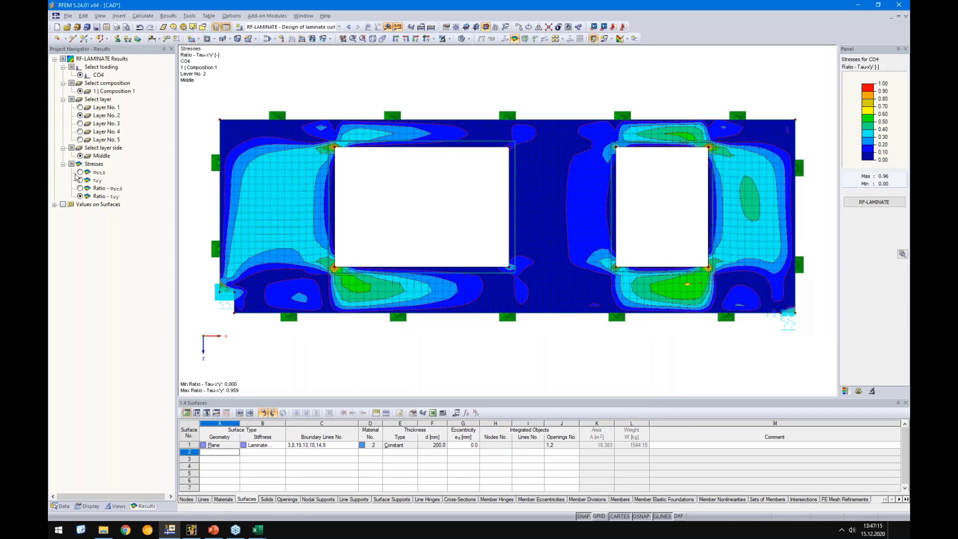
{"action": "left_click", "coordinate": [80, 107]}
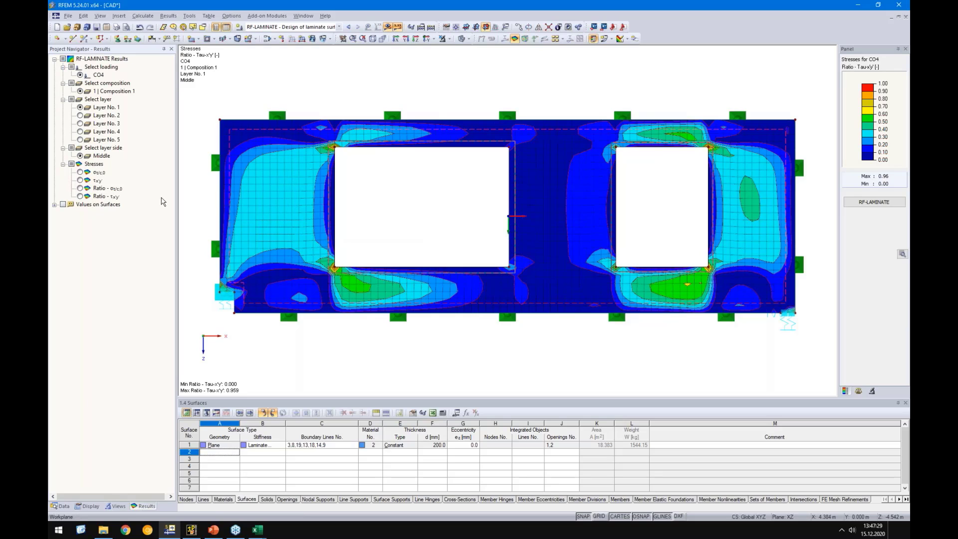
{"action": "left_click", "coordinate": [80, 172]}
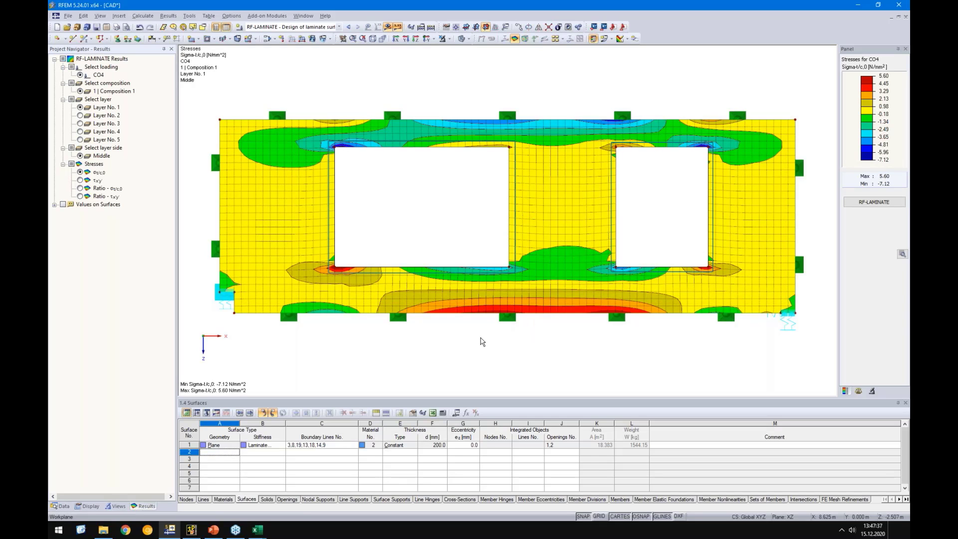
{"action": "scroll", "coordinate": [482, 344], "scroll_direction": "down", "scroll_amount": 1}
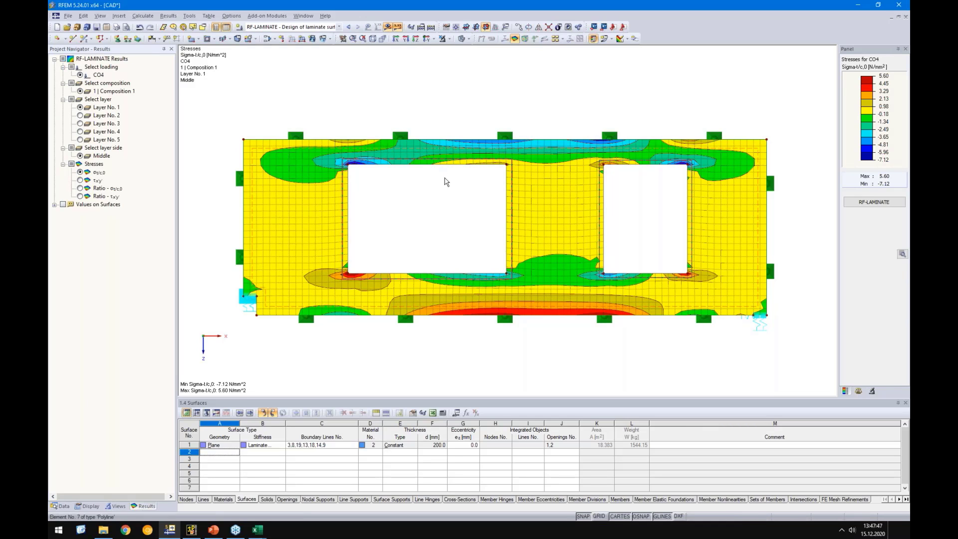
{"action": "left_click", "coordinate": [80, 188]}
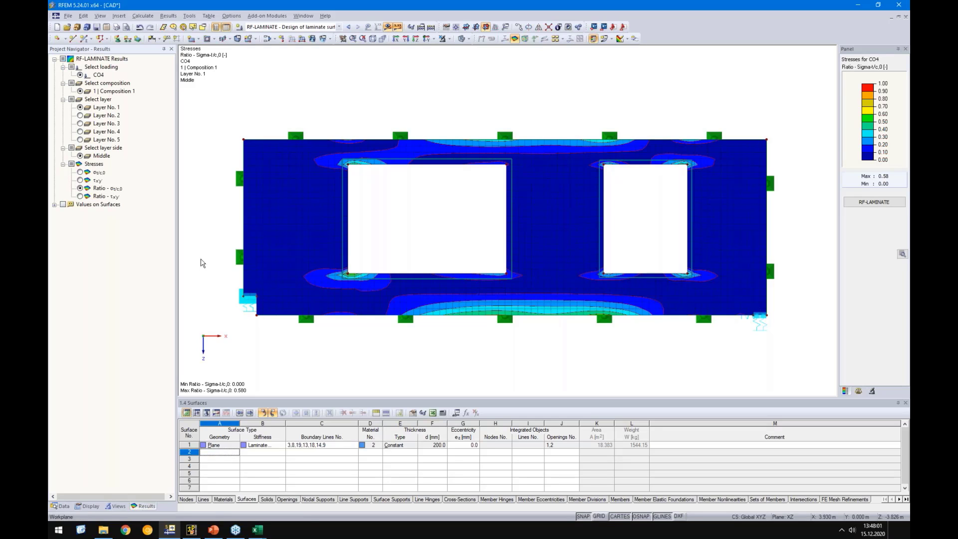
{"action": "left_click", "coordinate": [80, 180]}
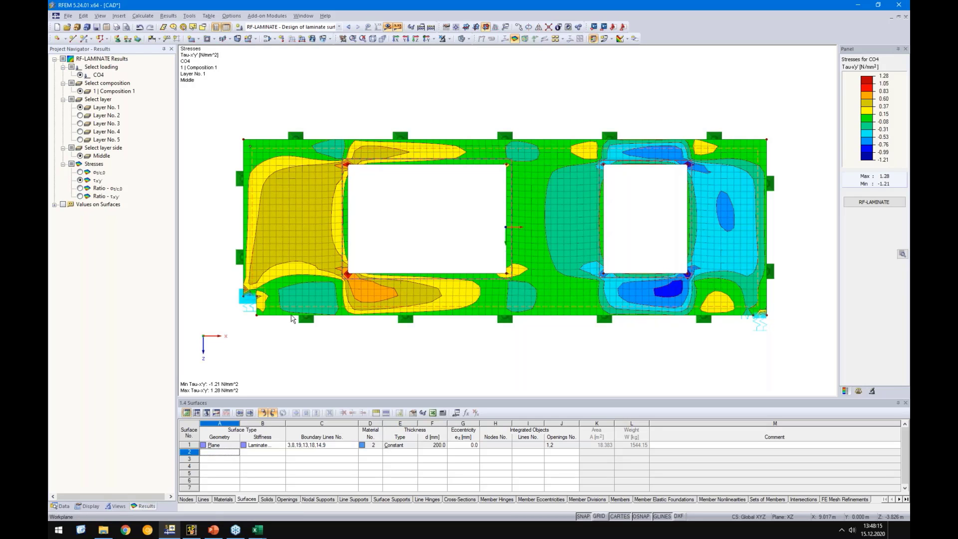
{"action": "left_click", "coordinate": [79, 196]}
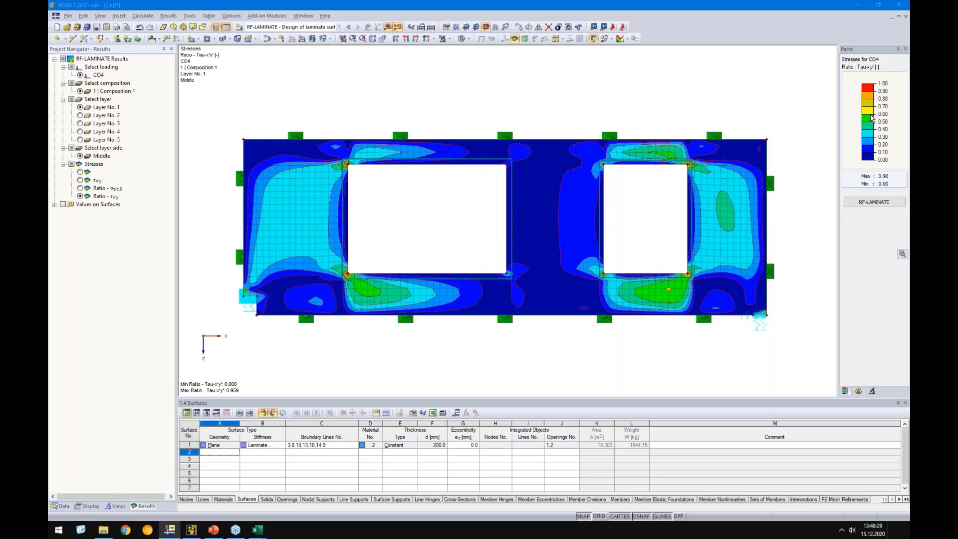
Step: Set the lower limit of the isoband value scale for the τx'y' ratio to 0.7
{"action": "double_click", "coordinate": [871, 118]}
{"action": "left_click", "coordinate": [414, 304]}
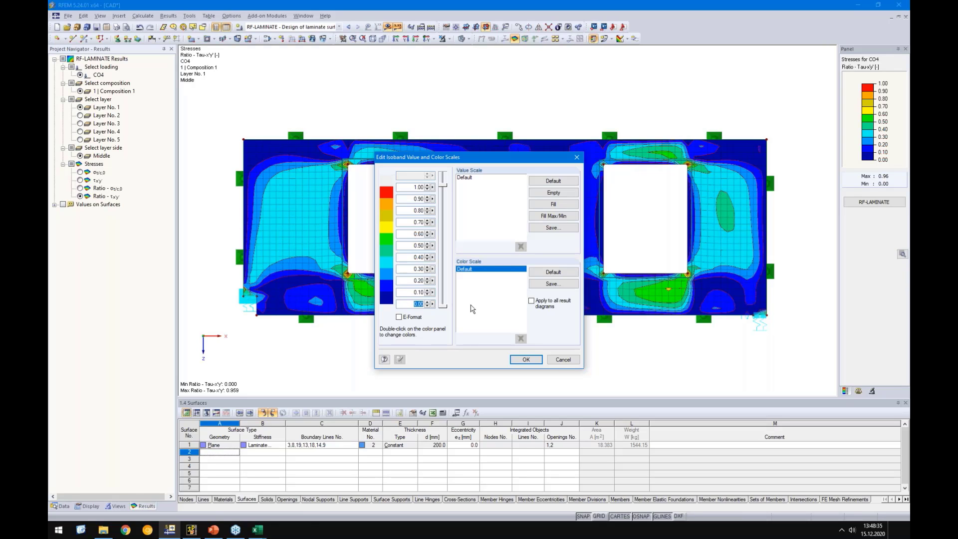
{"action": "type", "text": "0.7"}
{"action": "left_click", "coordinate": [526, 359]}
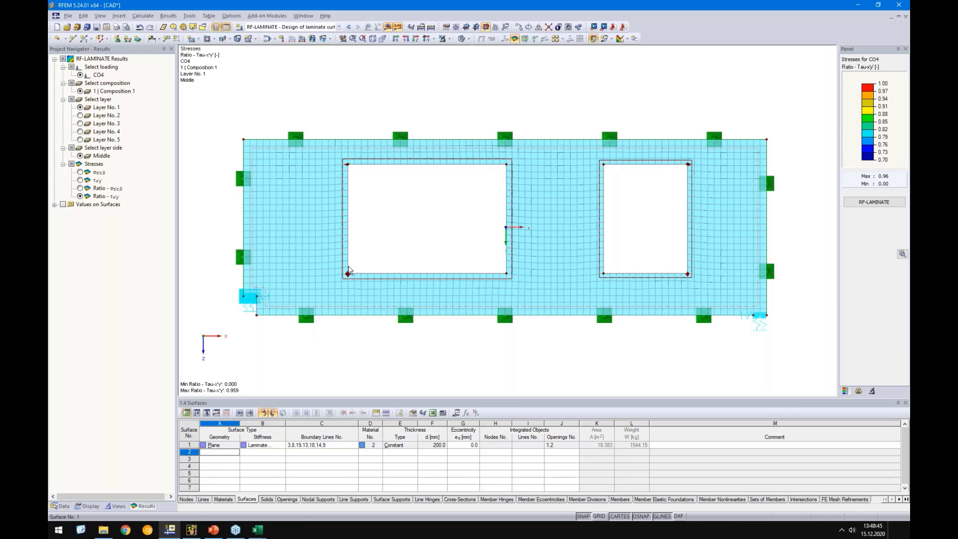
Step: Examine the τx'y' ratio peaks at the corners of the two wall openings
{"action": "scroll", "coordinate": [347, 274], "scroll_direction": "up", "scroll_amount": 5}
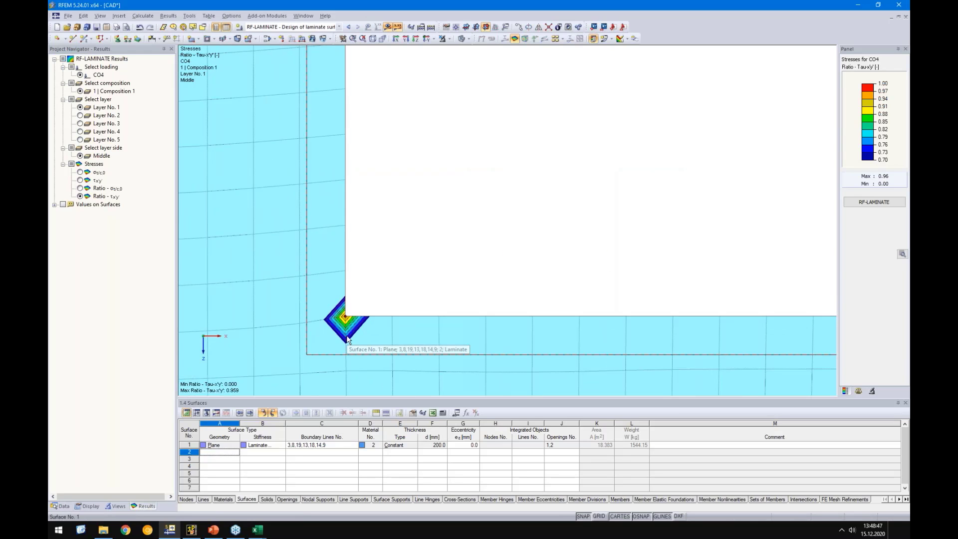
{"action": "scroll", "coordinate": [347, 302], "scroll_direction": "down", "scroll_amount": 3}
{"action": "scroll", "coordinate": [363, 60], "scroll_direction": "up", "scroll_amount": 3}
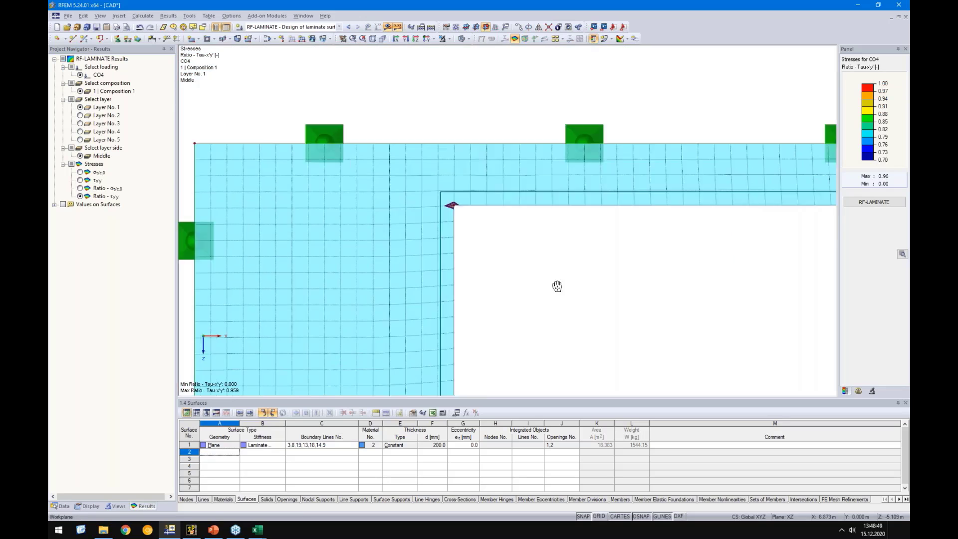
{"action": "scroll", "coordinate": [455, 242], "scroll_direction": "up", "scroll_amount": 3}
{"action": "scroll", "coordinate": [537, 248], "scroll_direction": "up", "scroll_amount": 3}
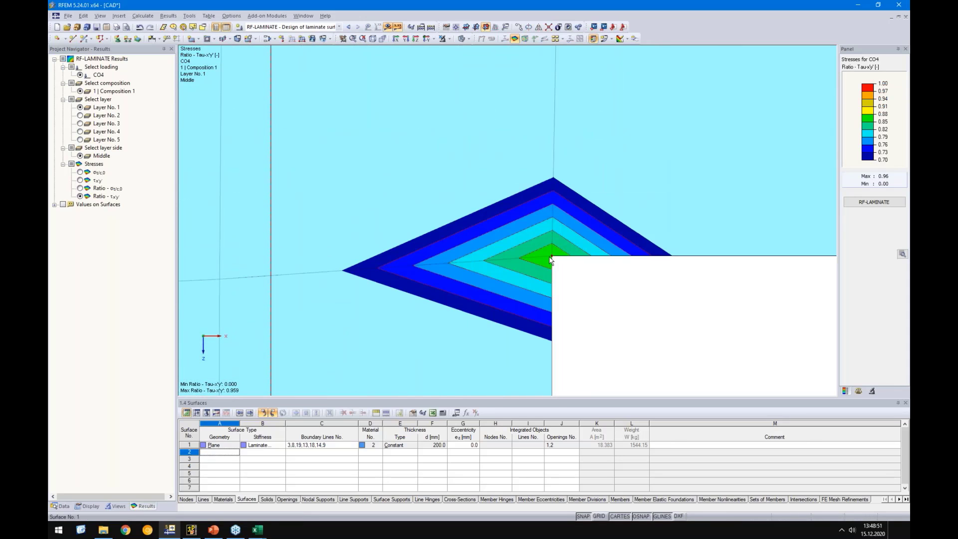
{"action": "scroll", "coordinate": [584, 232], "scroll_direction": "down", "scroll_amount": 3}
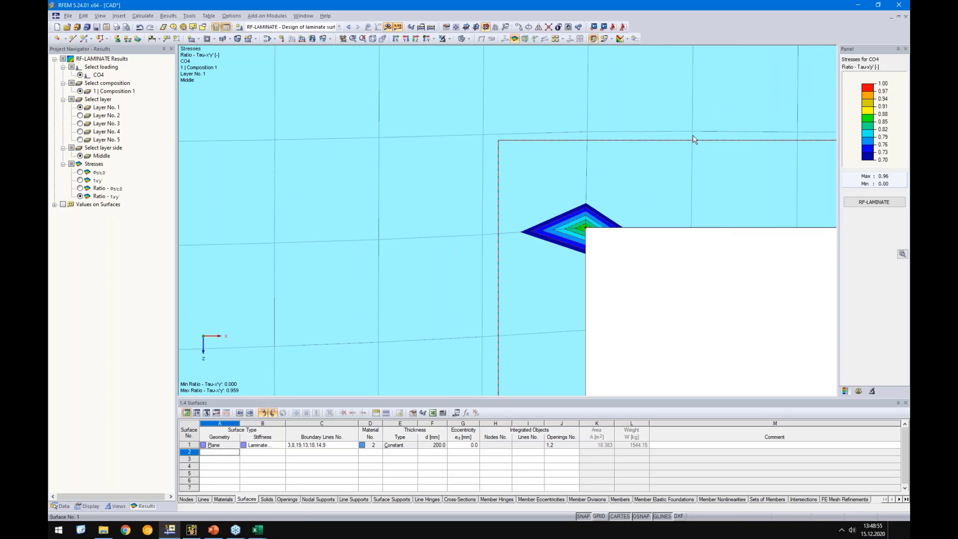
{"action": "scroll", "coordinate": [624, 239], "scroll_direction": "down", "scroll_amount": 3}
{"action": "scroll", "coordinate": [625, 237], "scroll_direction": "down", "scroll_amount": 1}
{"action": "middle_click_drag", "start_coordinate": [659, 302], "coordinate": [512, 186]}
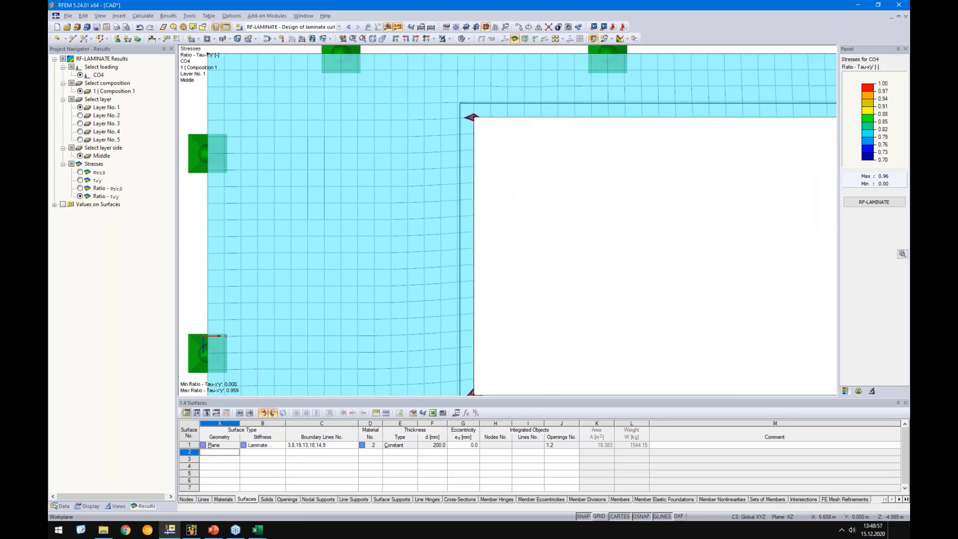
{"action": "scroll", "coordinate": [513, 186], "scroll_direction": "down", "scroll_amount": 4}
{"action": "middle_click_drag", "start_coordinate": [615, 248], "coordinate": [370, 231]}
{"action": "scroll", "coordinate": [351, 231], "scroll_direction": "down", "scroll_amount": 2}
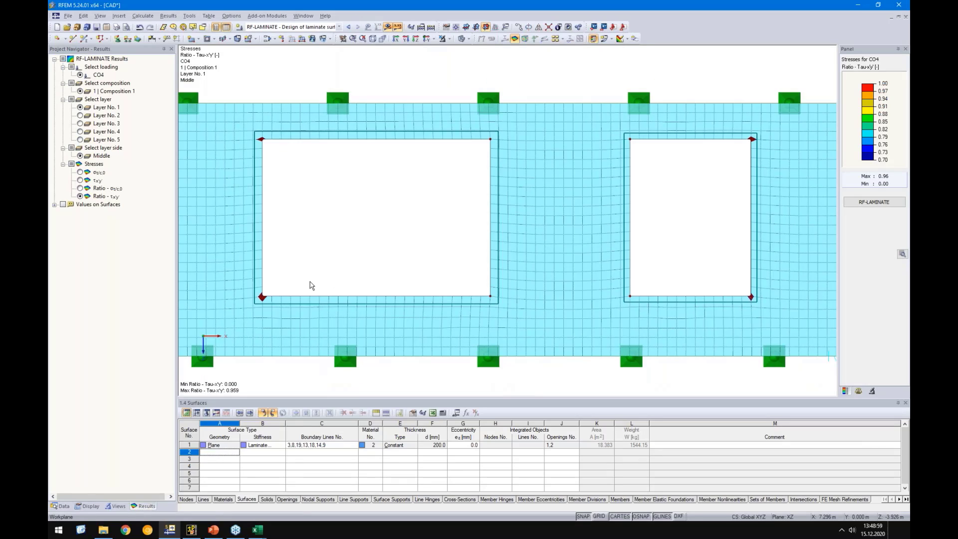
{"action": "middle_click_drag", "start_coordinate": [309, 270], "coordinate": [400, 229]}
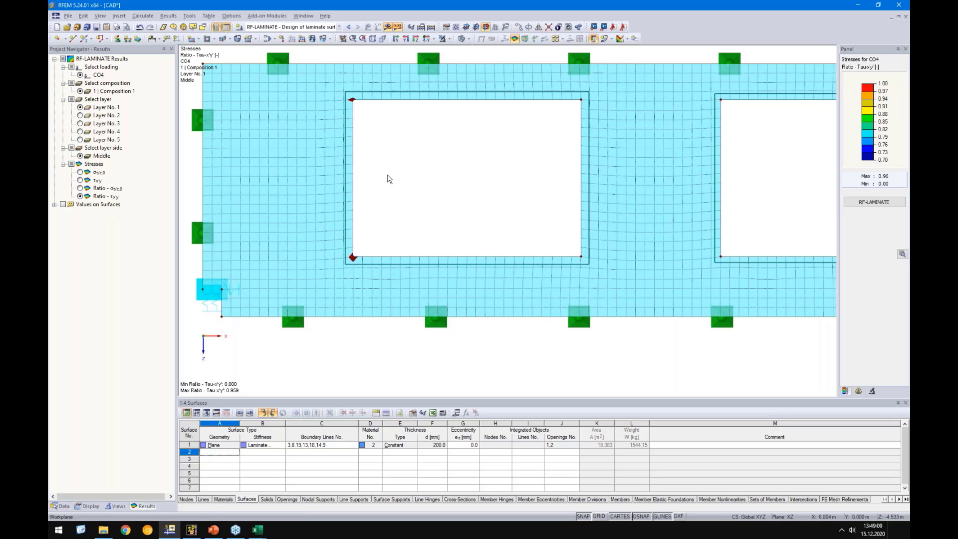
{"action": "middle_click_drag", "start_coordinate": [390, 178], "coordinate": [416, 205]}
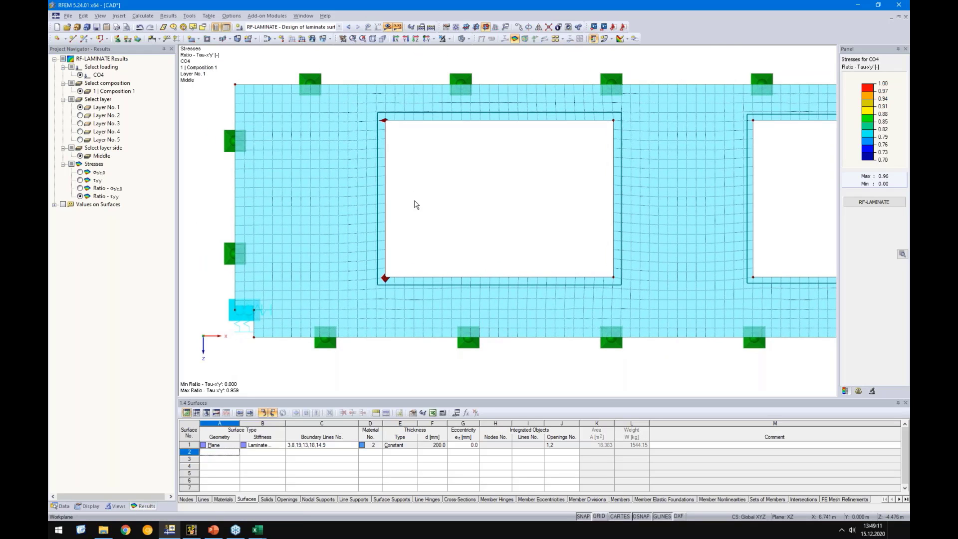
Step: Start a new average region on surface 1, centred on the lower-left corner of the larger wall opening
{"action": "left_click", "coordinate": [62, 505]}
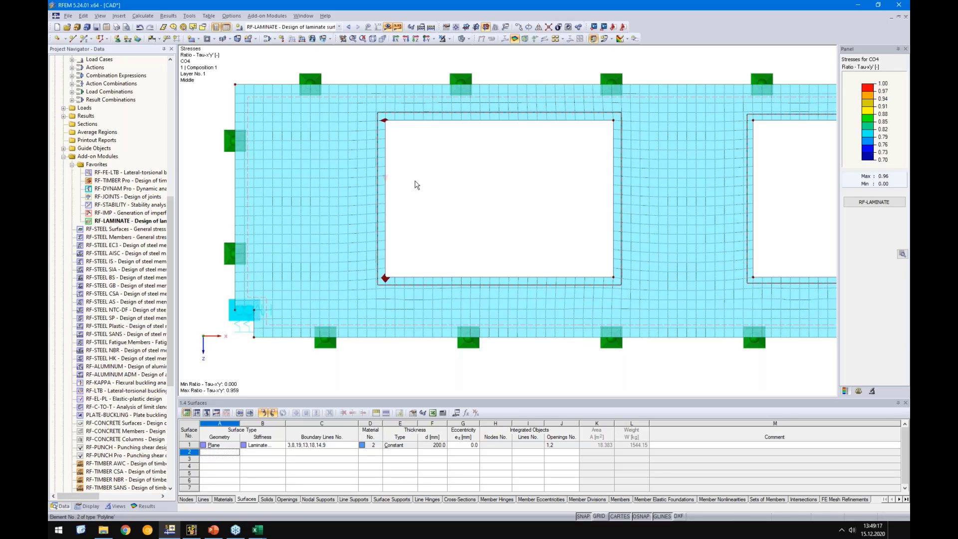
{"action": "middle_click_drag", "start_coordinate": [417, 184], "coordinate": [442, 197]}
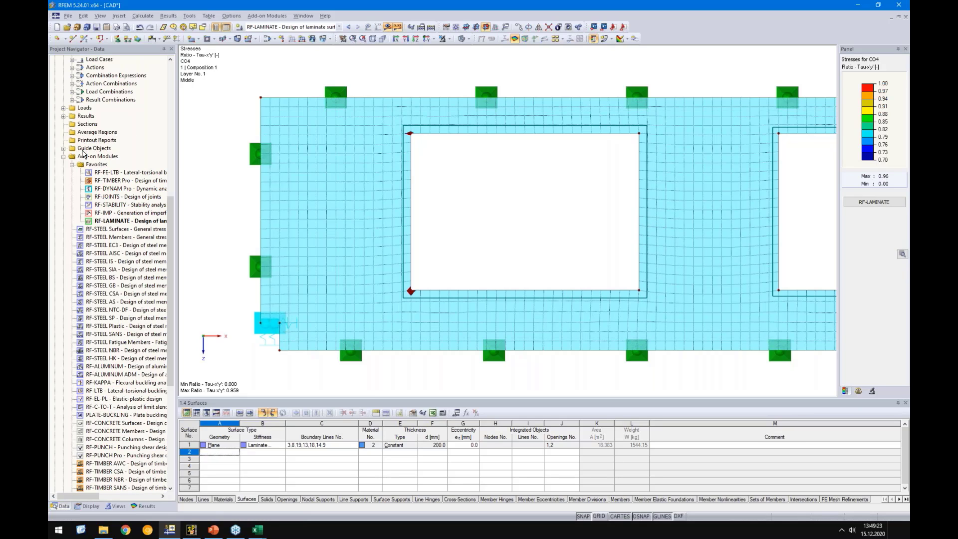
{"action": "right_click", "coordinate": [98, 133]}
{"action": "left_click", "coordinate": [253, 173]}
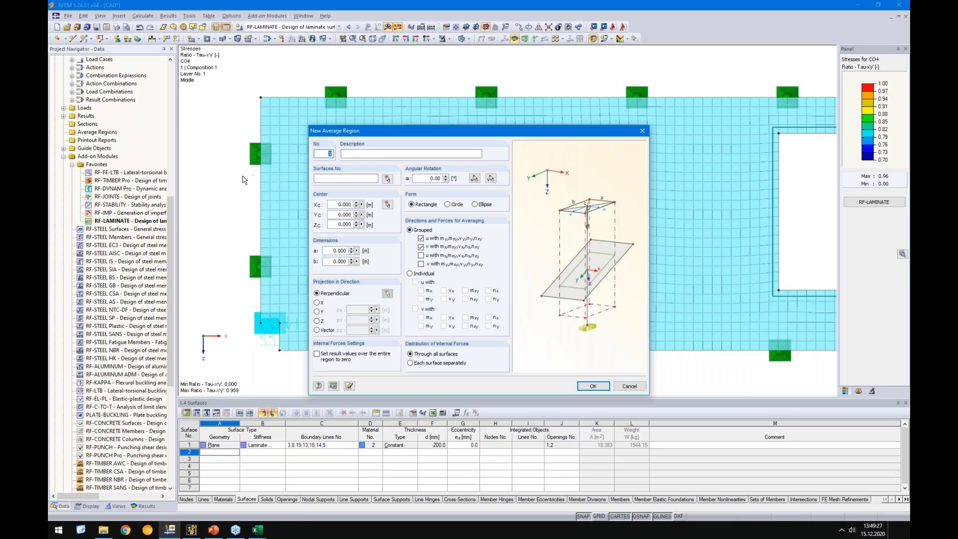
{"action": "left_click", "coordinate": [363, 177]}
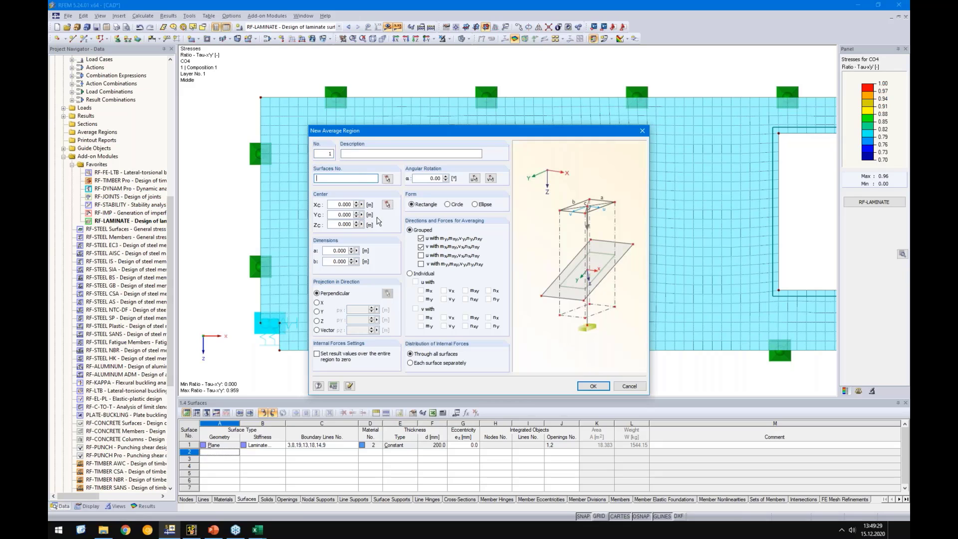
{"action": "type", "text": "1"}
{"action": "left_click", "coordinate": [387, 205]}
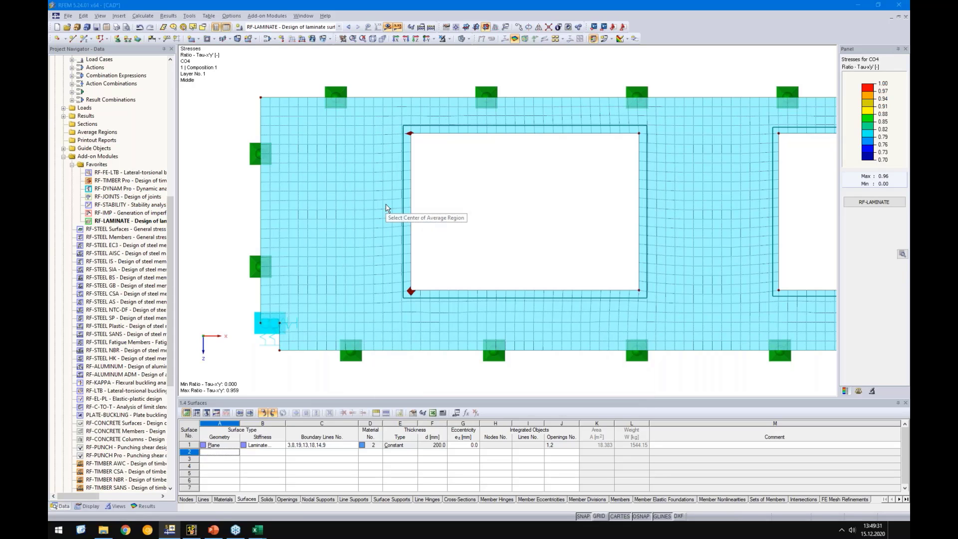
{"action": "left_click", "coordinate": [410, 290]}
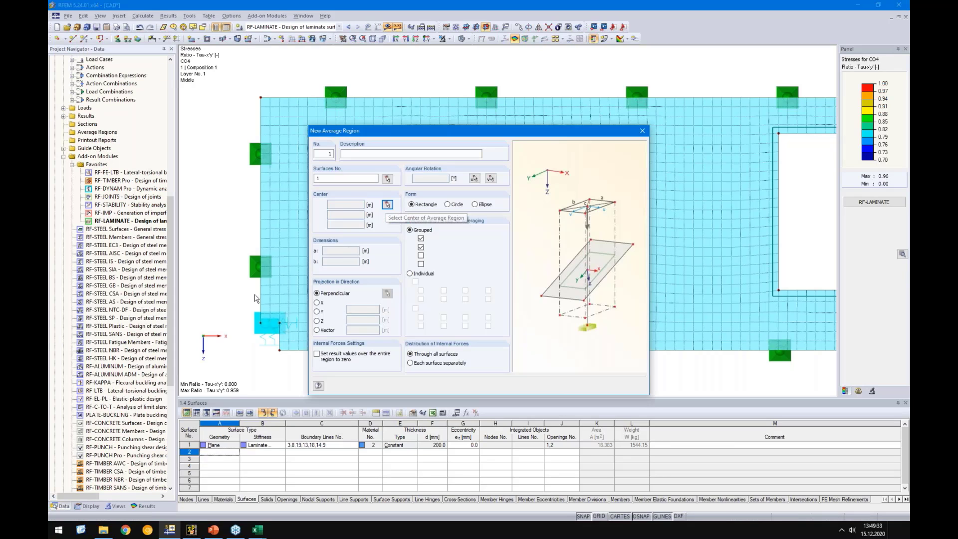
Step: Make the average region circular with a 0.3 m diameter and create it
{"action": "left_click", "coordinate": [447, 204]}
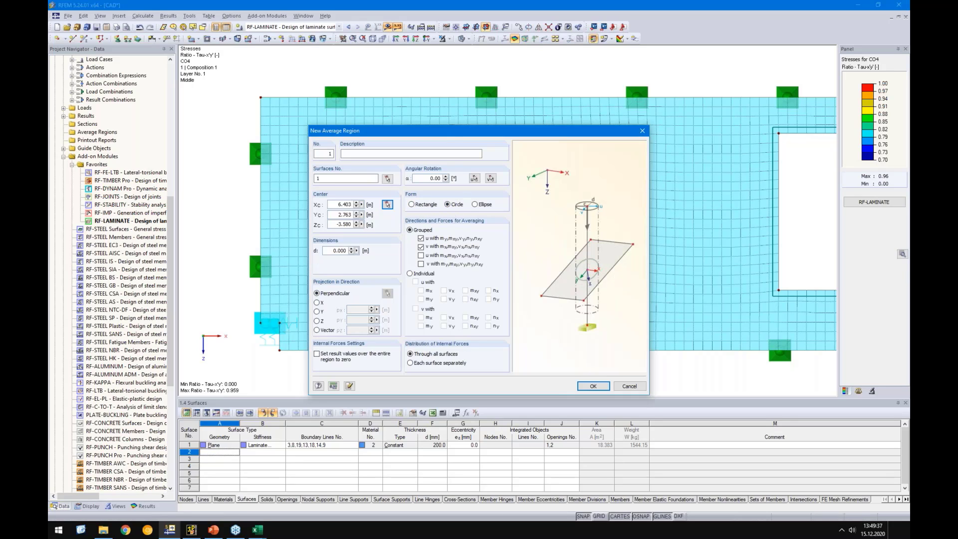
{"action": "double_click", "coordinate": [340, 250]}
{"action": "type", "text": "0,3"}
{"action": "left_click", "coordinate": [592, 386]}
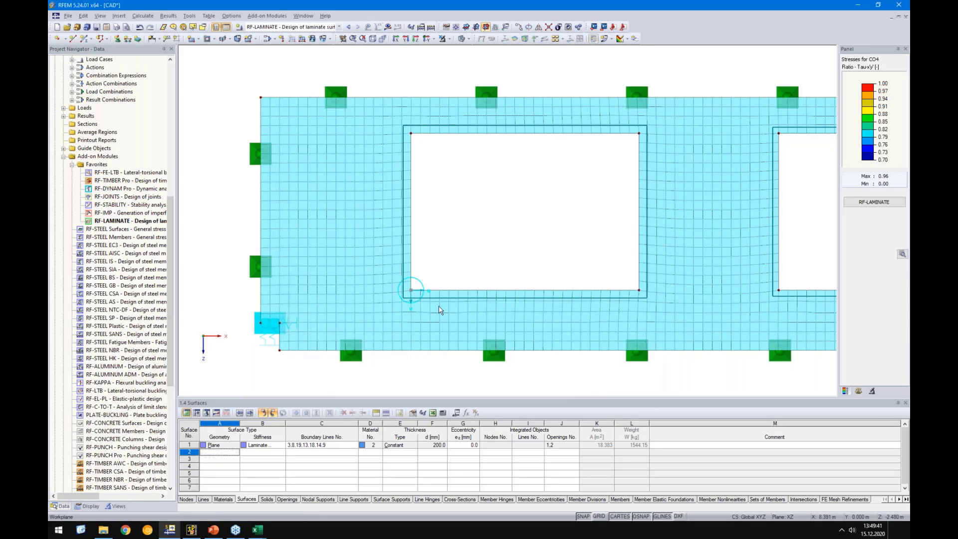
Step: Show the basic internal force nxy of the wall surface for load combination CO4
{"action": "left_click", "coordinate": [338, 26]}
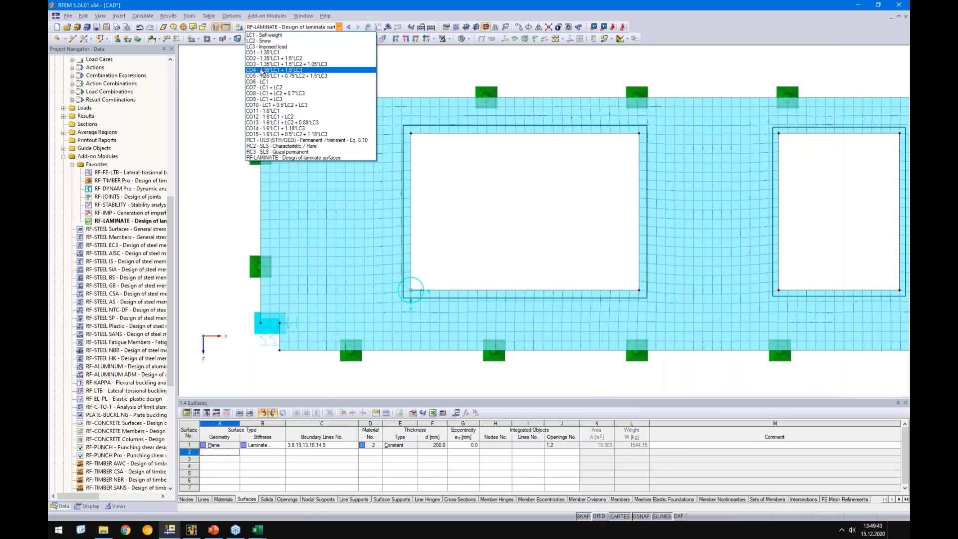
{"action": "left_click", "coordinate": [314, 56]}
{"action": "left_click", "coordinate": [388, 27]}
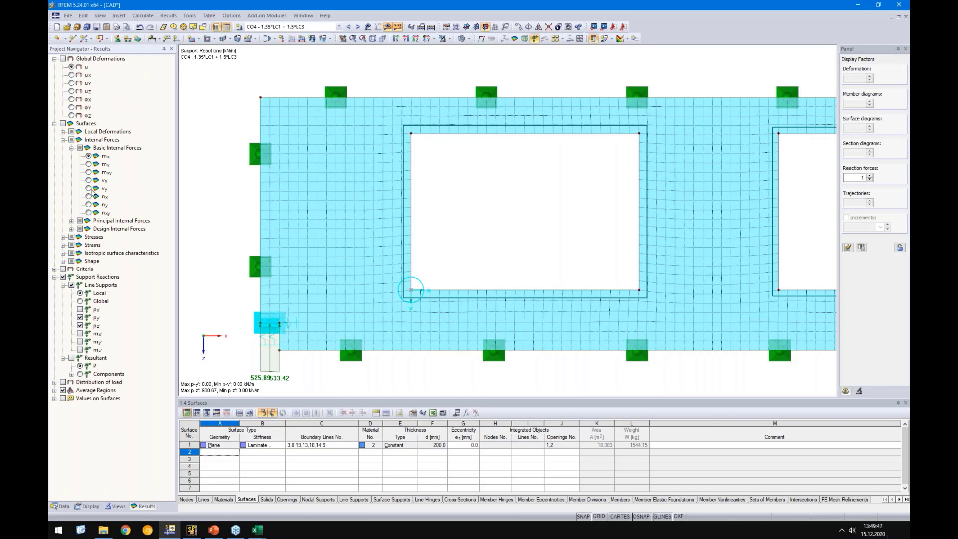
{"action": "left_click", "coordinate": [88, 212]}
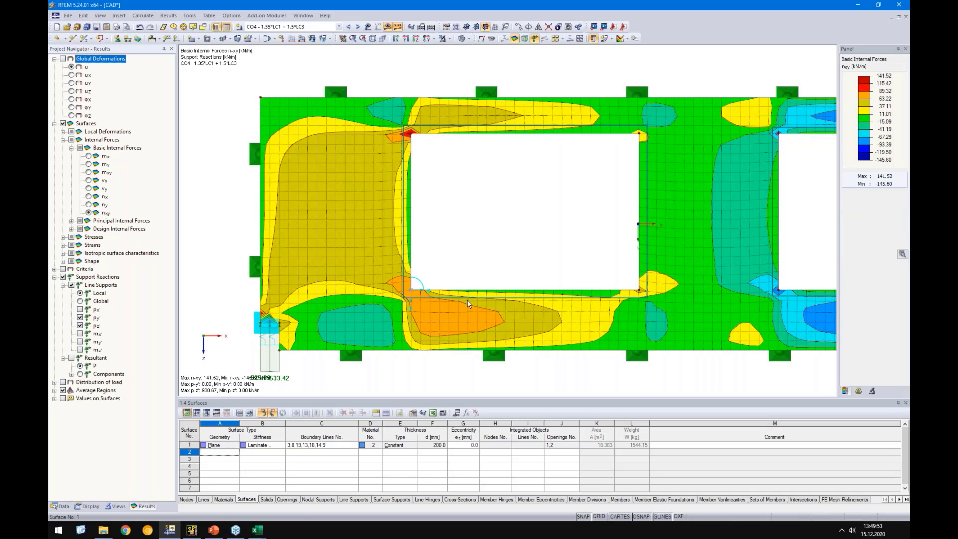
Step: Compare the nxy distribution at the lower-left opening corner with average regions switched off and on again
{"action": "left_click", "coordinate": [62, 390]}
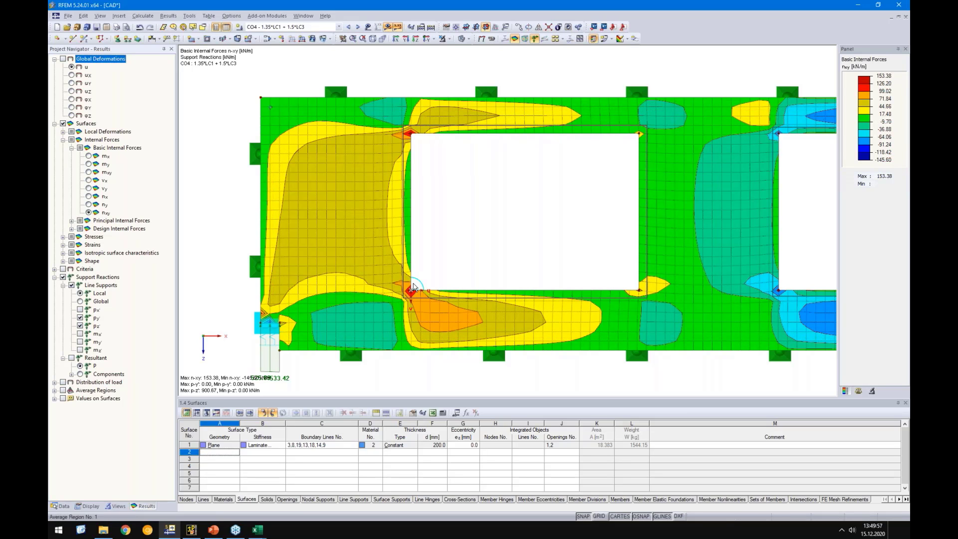
{"action": "scroll", "coordinate": [413, 286], "scroll_direction": "up", "scroll_amount": 3}
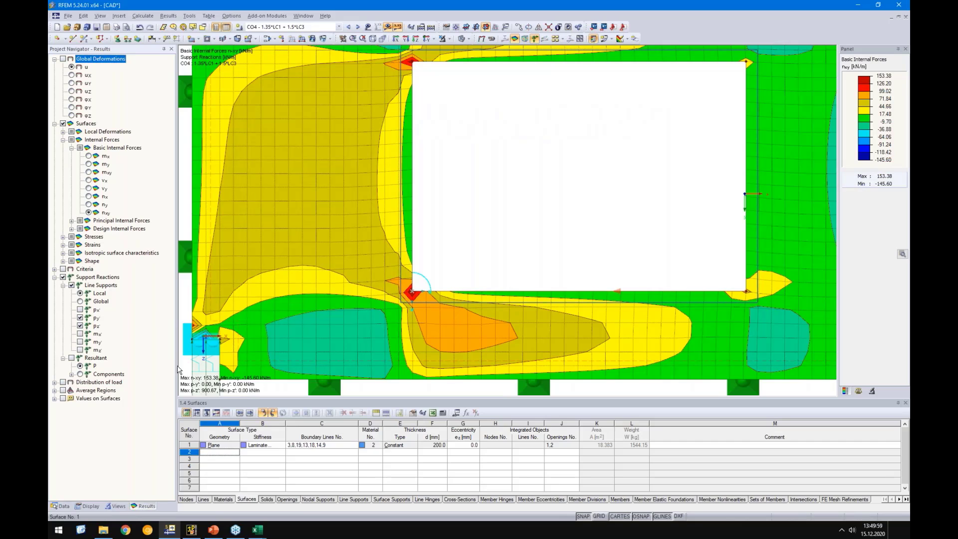
{"action": "left_click", "coordinate": [63, 390]}
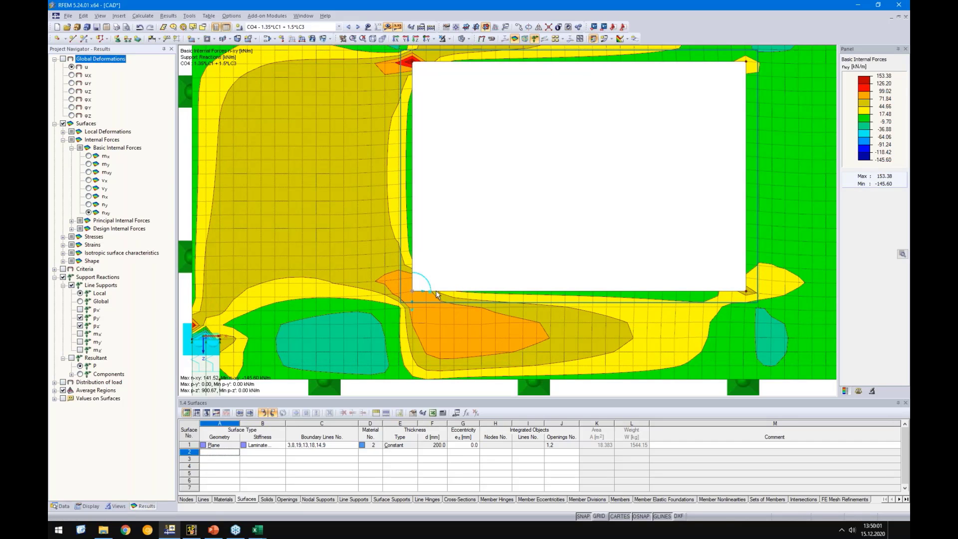
{"action": "scroll", "coordinate": [412, 291], "scroll_direction": "up", "scroll_amount": 2}
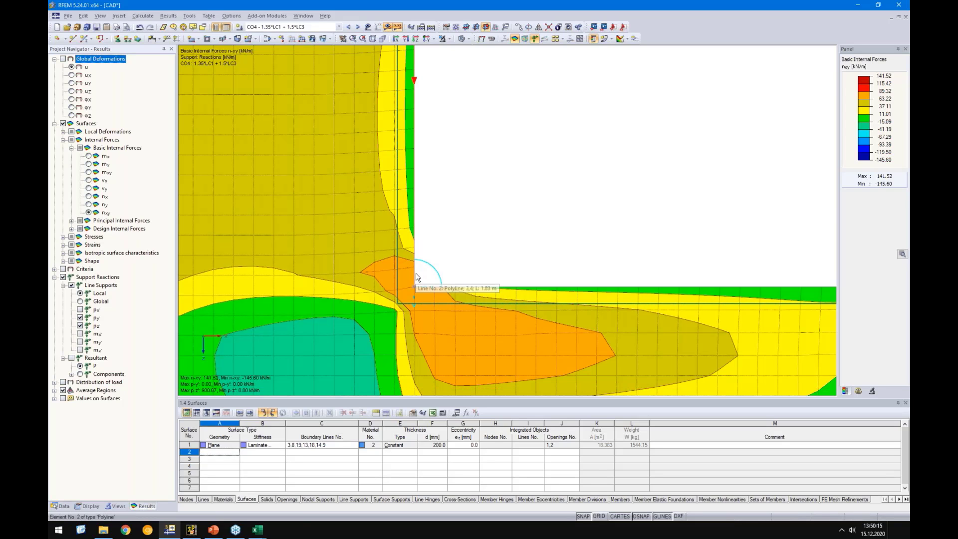
{"action": "scroll", "coordinate": [454, 261], "scroll_direction": "down", "scroll_amount": 3}
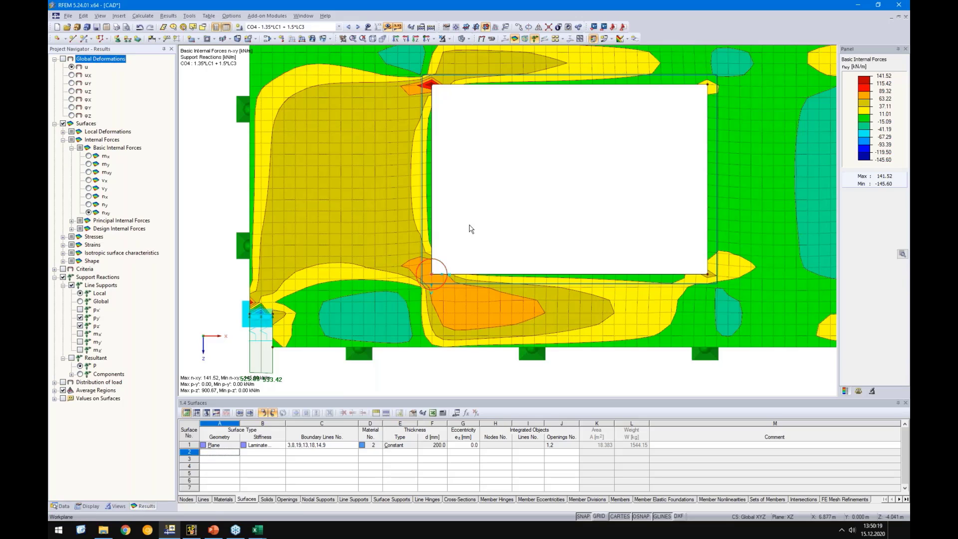
{"action": "scroll", "coordinate": [476, 227], "scroll_direction": "down", "scroll_amount": 2}
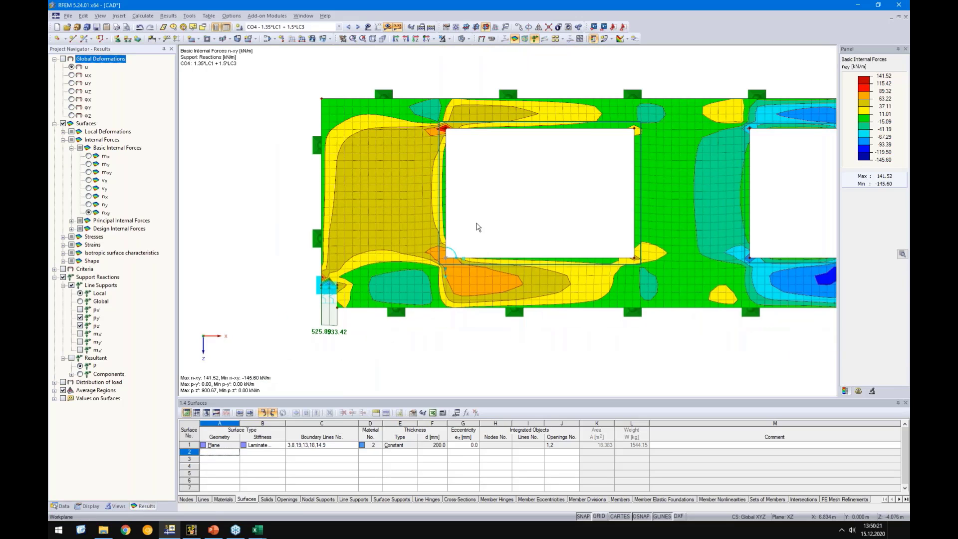
{"action": "left_click", "coordinate": [506, 218]}
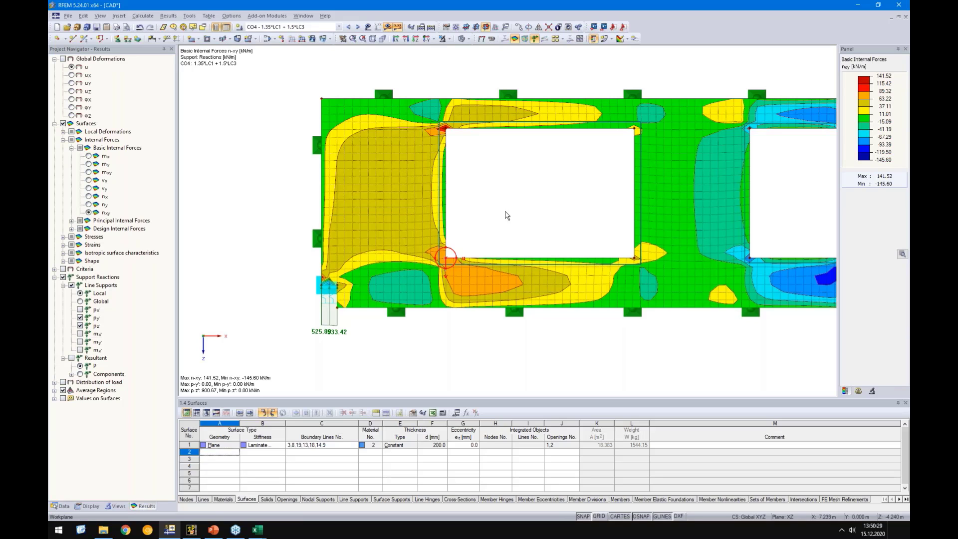
Step: Hide the displayed results and start a new section through the surface, named 123
{"action": "scroll", "coordinate": [506, 216], "scroll_direction": "down", "scroll_amount": 3}
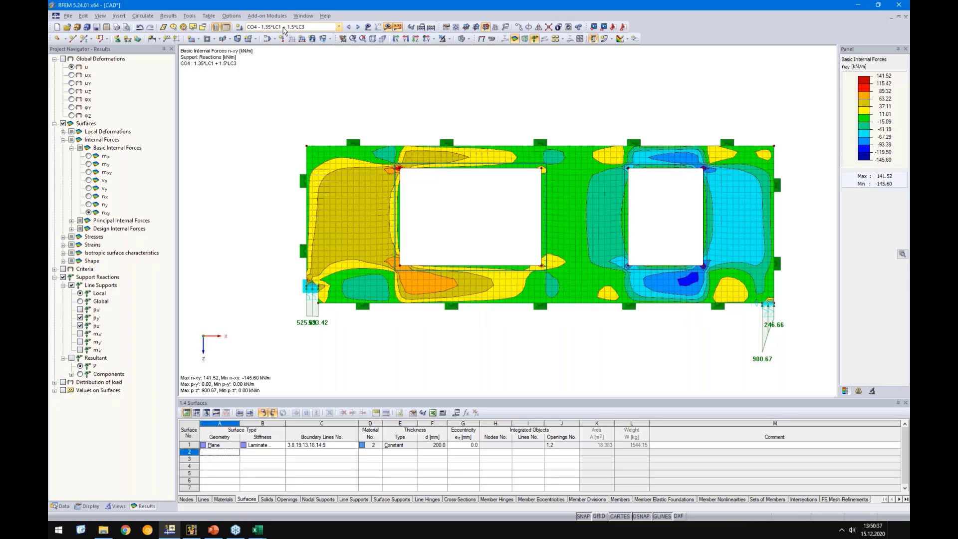
{"action": "scroll", "coordinate": [397, 269], "scroll_direction": "up", "scroll_amount": 2}
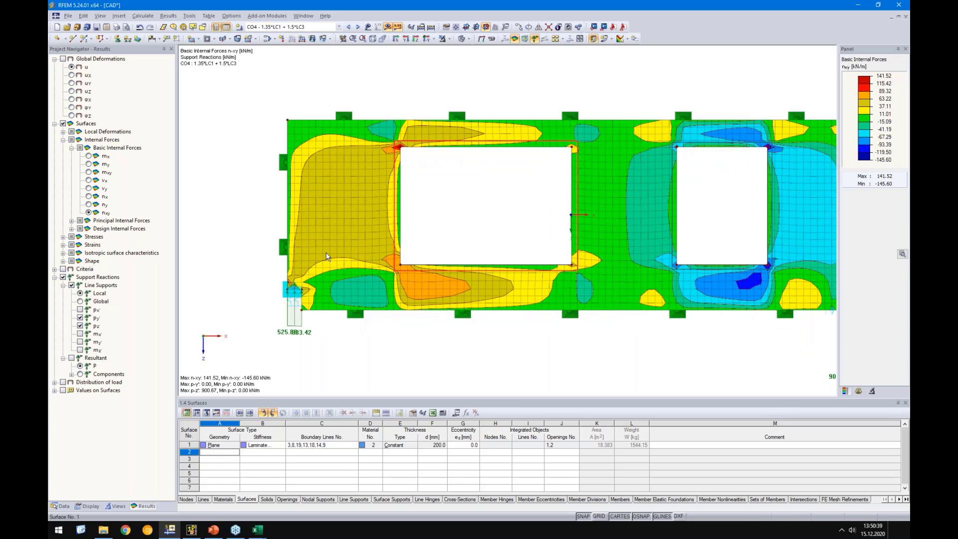
{"action": "left_click", "coordinate": [389, 27]}
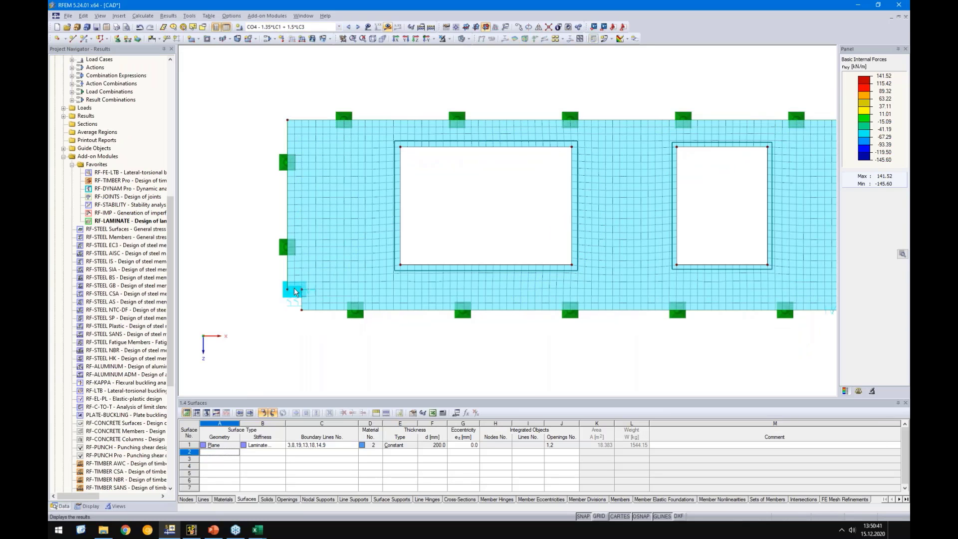
{"action": "scroll", "coordinate": [294, 287], "scroll_direction": "up", "scroll_amount": 3}
{"action": "scroll", "coordinate": [312, 289], "scroll_direction": "down", "scroll_amount": 4}
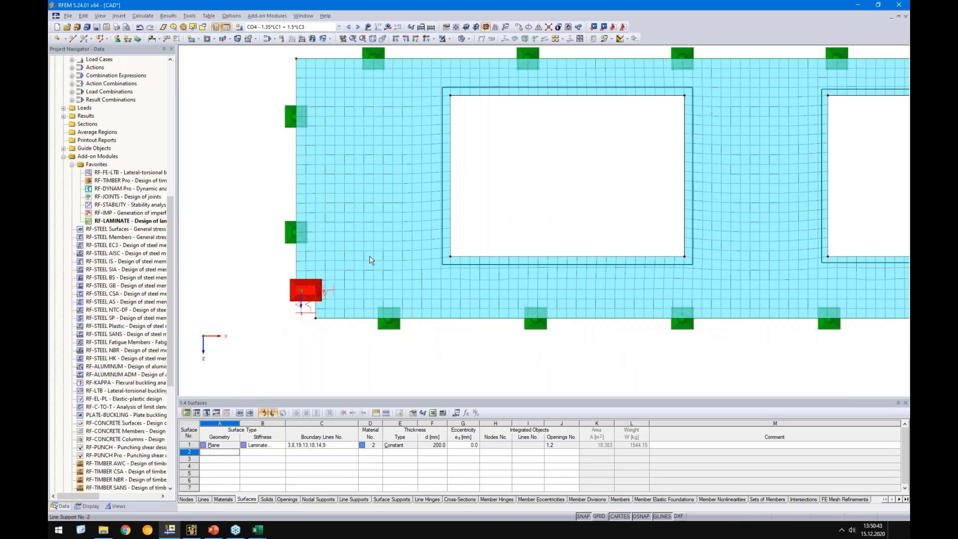
{"action": "left_click", "coordinate": [612, 40]}
{"action": "left_click", "coordinate": [621, 50]}
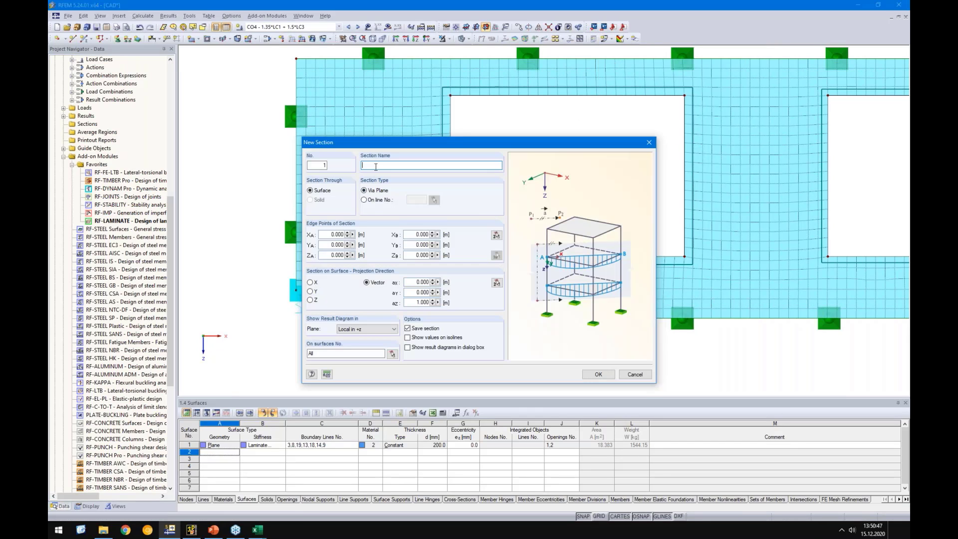
{"action": "type", "text": "123"}
Step: Create the section from the notch corner node with XB at 5.5 m, projected in Z on surface 1, with diagrams in the Global -Z plane
{"action": "left_click", "coordinate": [496, 235]}
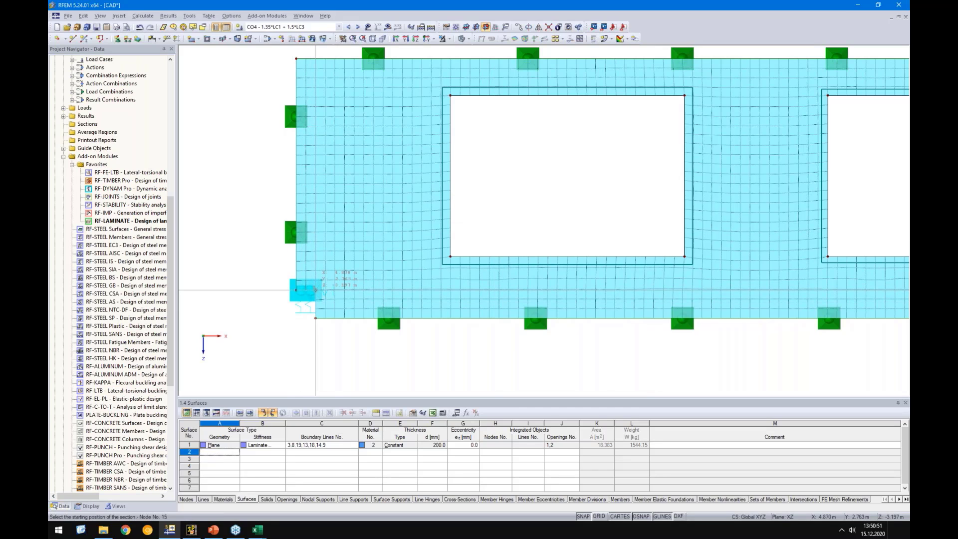
{"action": "left_click", "coordinate": [315, 289]}
{"action": "left_click", "coordinate": [315, 290]}
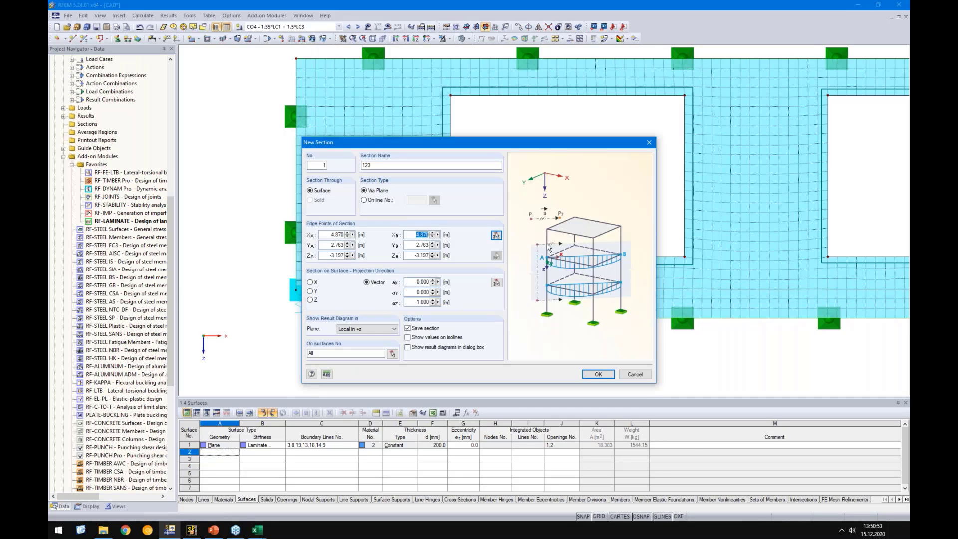
{"action": "type", "text": "5.5"}
{"action": "left_click", "coordinate": [382, 353]}
{"action": "left_click", "coordinate": [364, 329]}
{"action": "left_click", "coordinate": [361, 392]}
{"action": "left_click", "coordinate": [586, 374]}
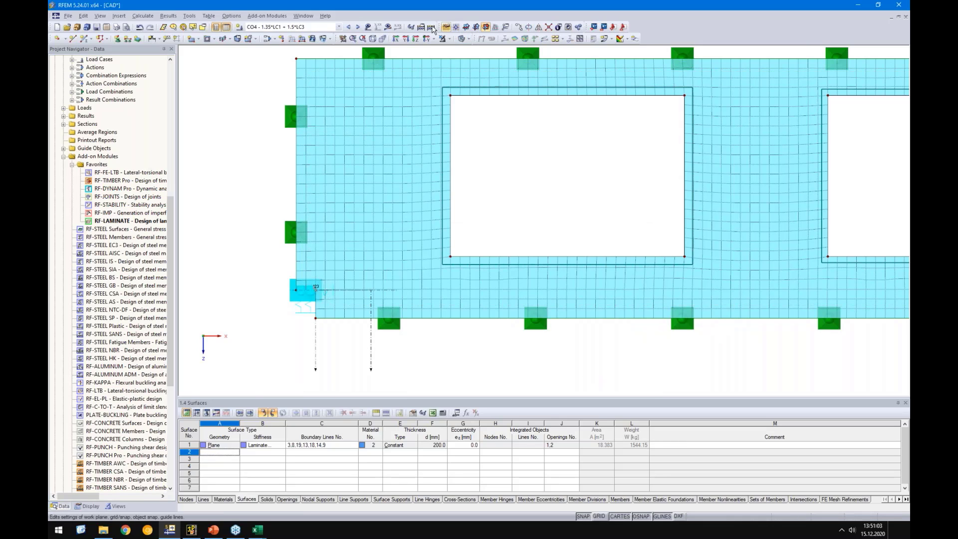
Step: Display the results with the diagram display factors and change the projection direction of section 123 to Y
{"action": "left_click", "coordinate": [388, 27]}
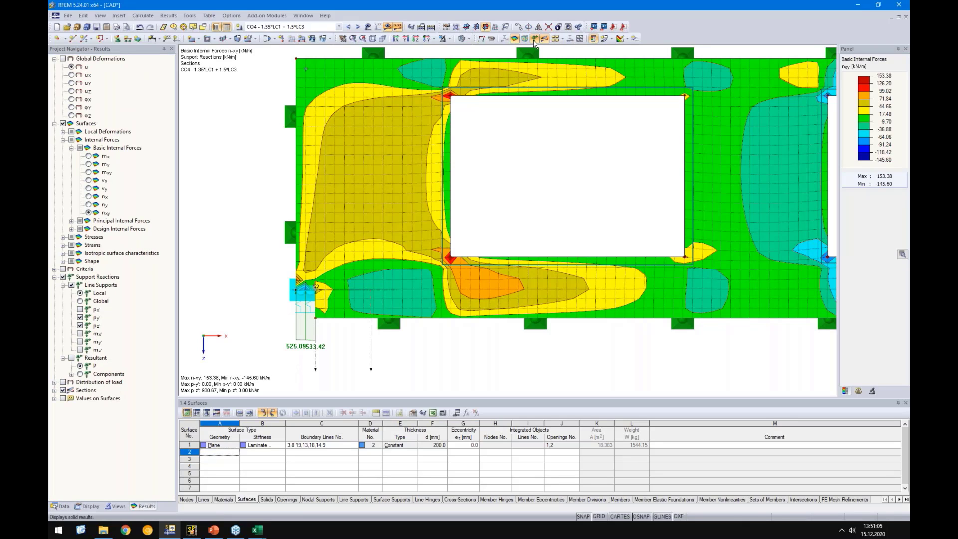
{"action": "scroll", "coordinate": [367, 340], "scroll_direction": "down", "scroll_amount": 1}
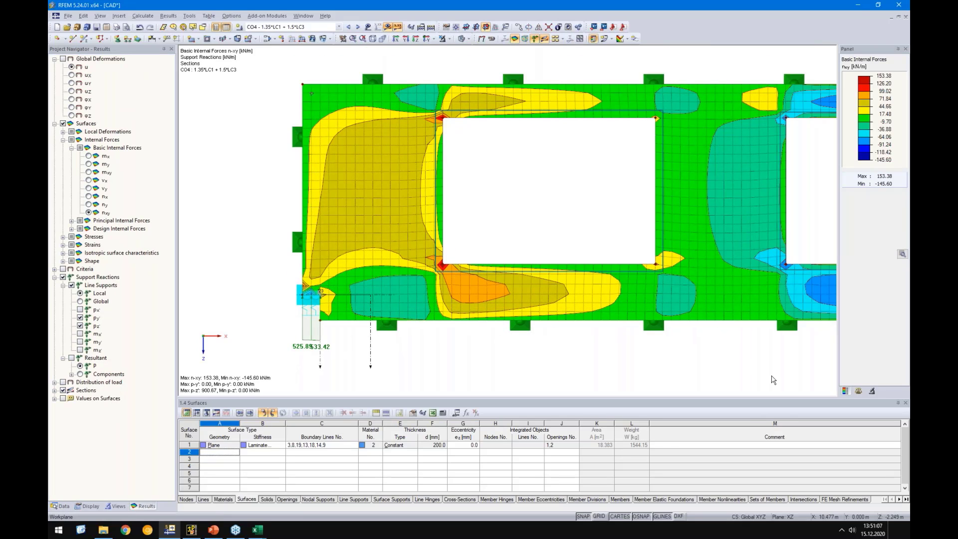
{"action": "left_click", "coordinate": [859, 391]}
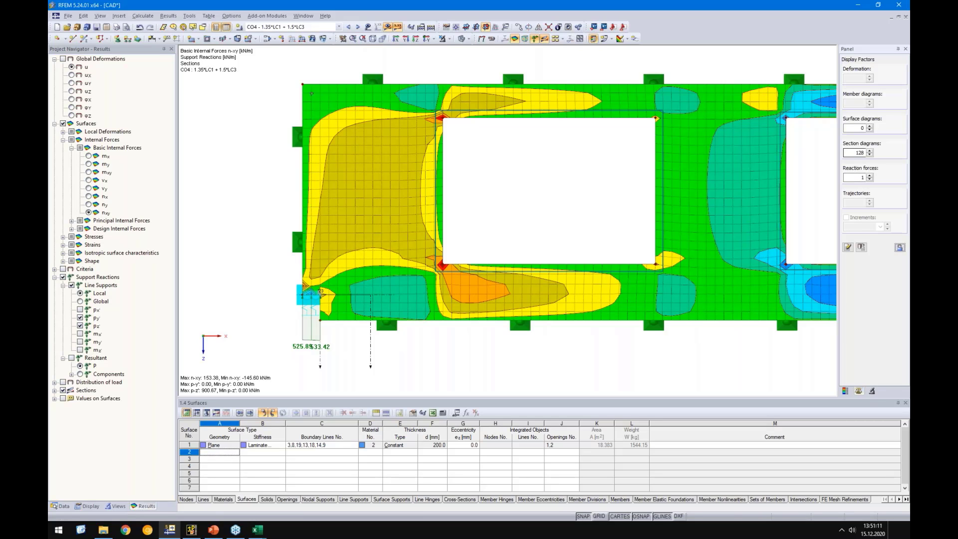
{"action": "middle_click_drag", "start_coordinate": [503, 341], "coordinate": [407, 371], "text": "ctrl"}
{"action": "double_click", "coordinate": [370, 346]}
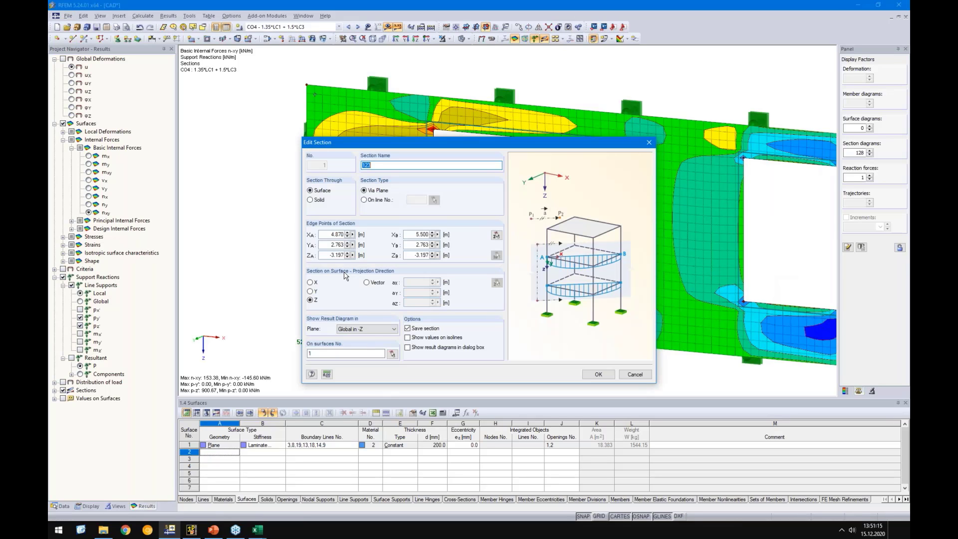
{"action": "left_click", "coordinate": [310, 292]}
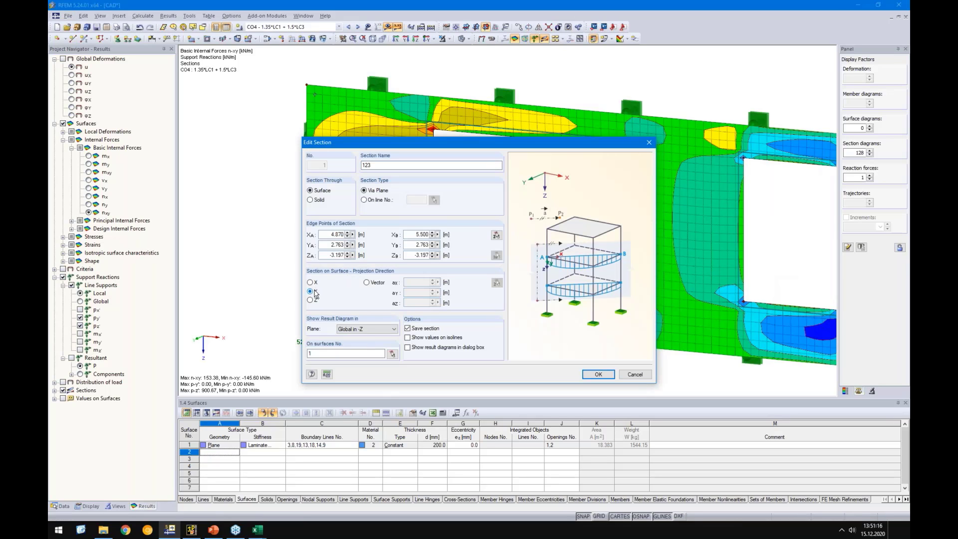
{"action": "left_click", "coordinate": [598, 375]}
Step: Set the section diagram factor to 4 and show the basic internal force ny at the notched support
{"action": "double_click", "coordinate": [855, 153]}
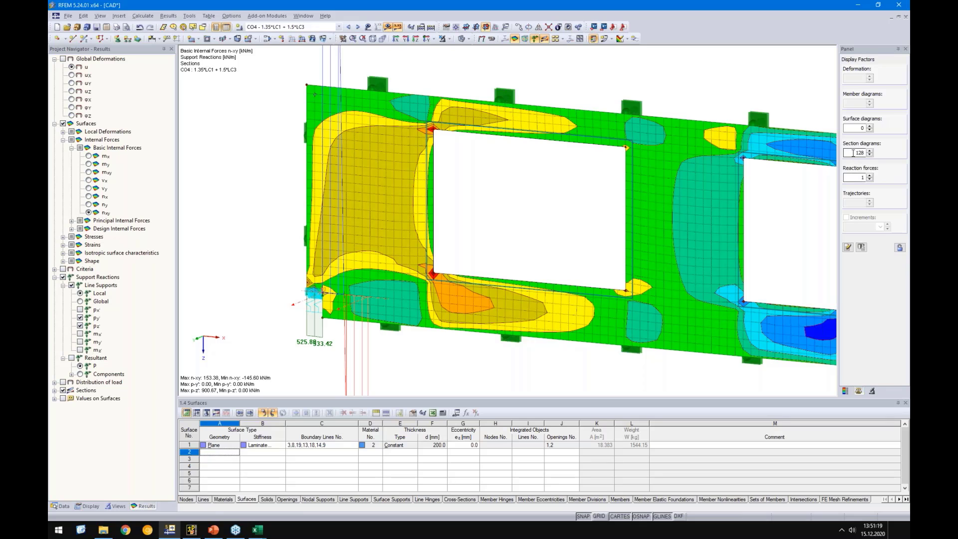
{"action": "type", "text": "8"}
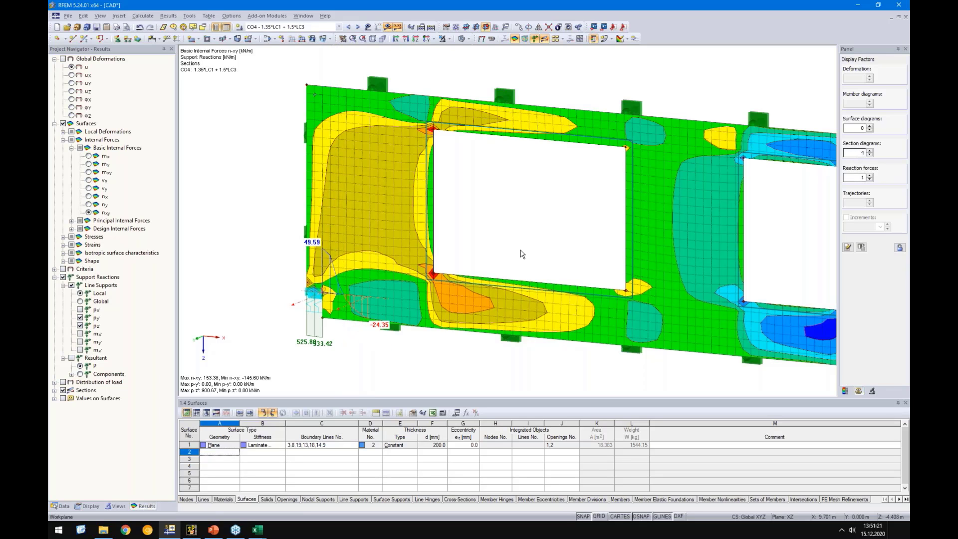
{"action": "scroll", "coordinate": [330, 304], "scroll_direction": "up", "scroll_amount": 1}
{"action": "scroll", "coordinate": [331, 304], "scroll_direction": "up", "scroll_amount": 1}
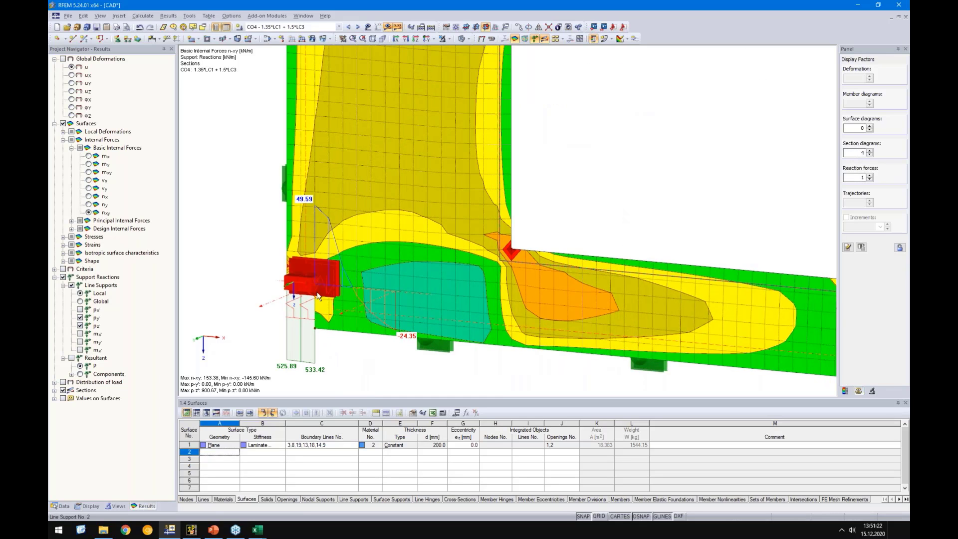
{"action": "left_click", "coordinate": [88, 204]}
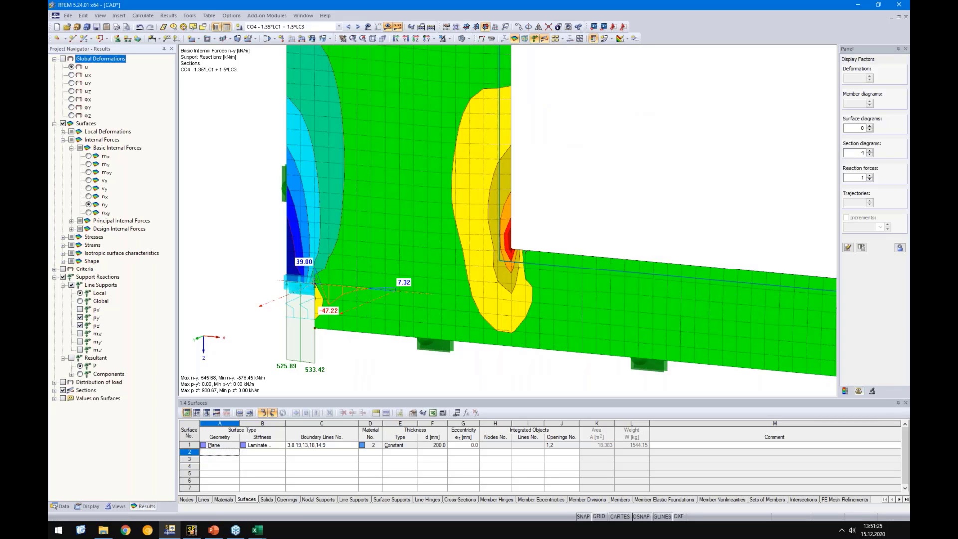
{"action": "scroll", "coordinate": [345, 292], "scroll_direction": "up", "scroll_amount": 1}
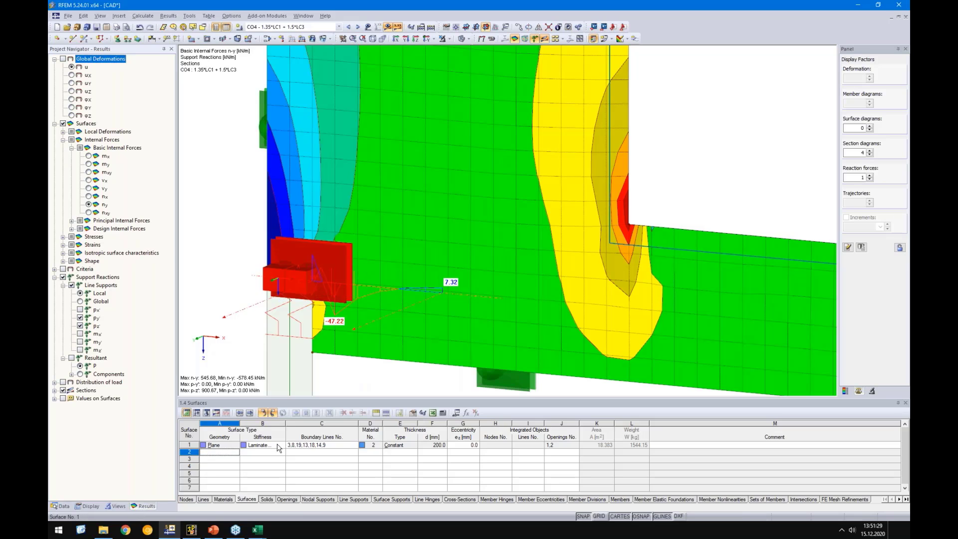
Step: Switch to the PowerPoint presentation, compare the wall's stress diagrams on slides 11 and 12, and return to RFEM
{"action": "left_click", "coordinate": [213, 530]}
{"action": "key", "text": "Left"}
{"action": "key", "text": "Left"}
{"action": "key", "text": "Left"}
{"action": "key", "text": "Left"}
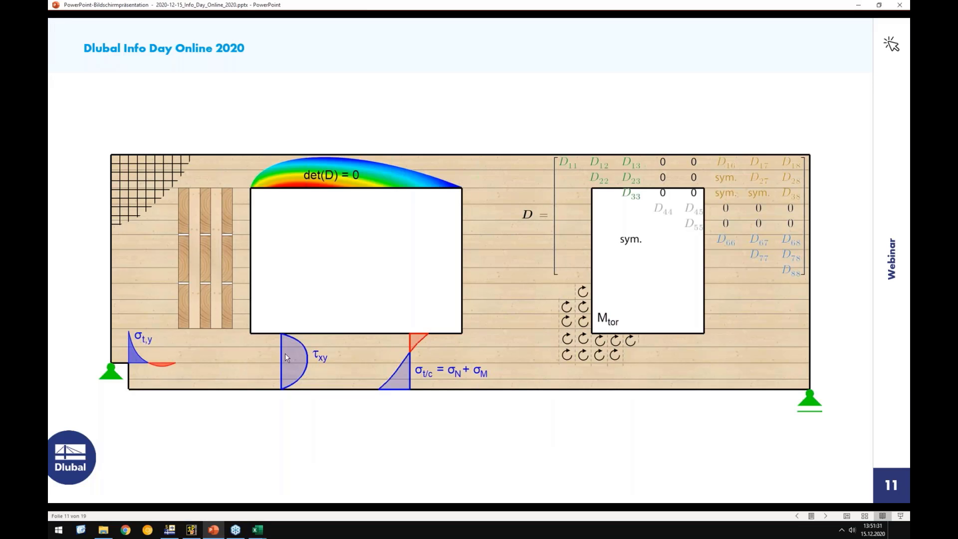
{"action": "key", "text": "Right"}
{"action": "key", "text": "Right"}
{"action": "key", "text": "Right"}
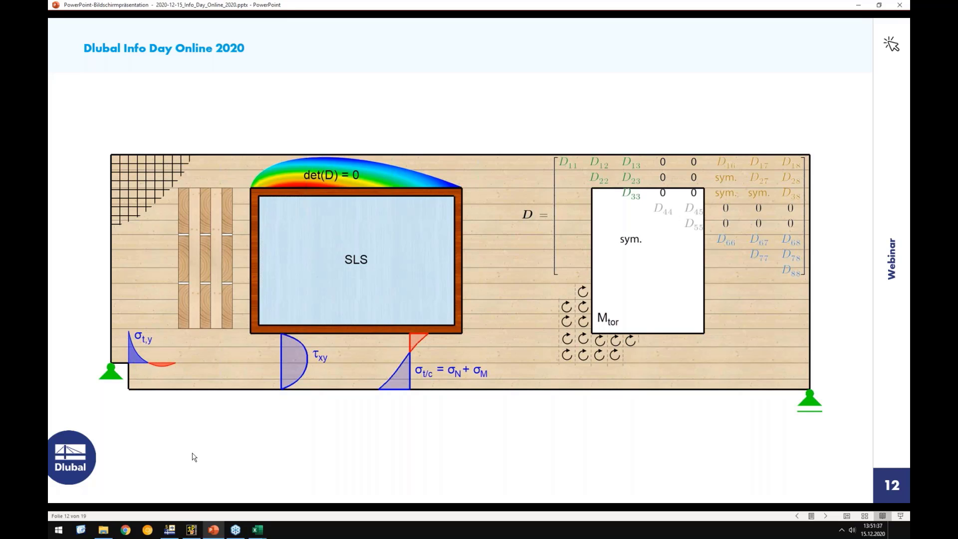
{"action": "left_click", "coordinate": [170, 529]}
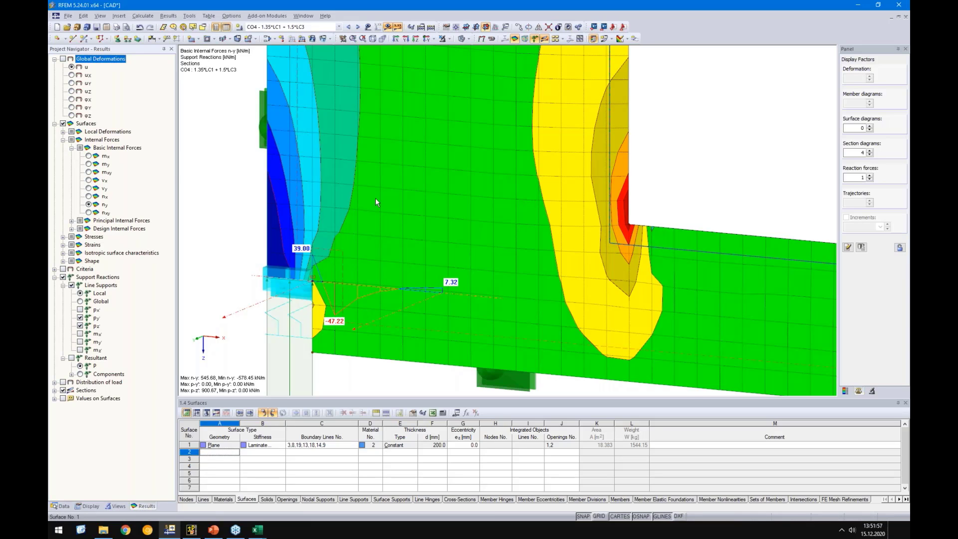
Step: Highlight the line supports along the wall's lower edge and examine the reactions at the notched support
{"action": "scroll", "coordinate": [378, 198], "scroll_direction": "down", "scroll_amount": 5}
{"action": "left_click", "coordinate": [546, 189]}
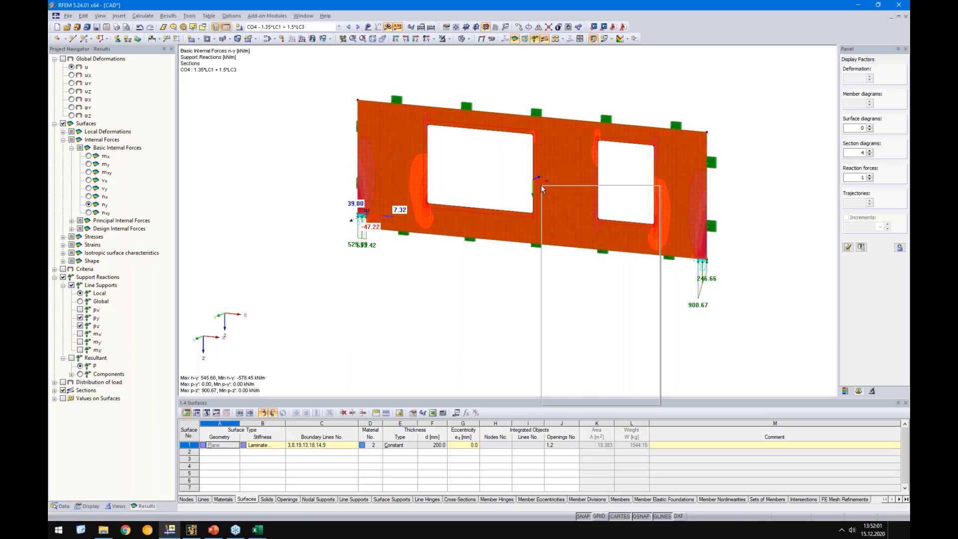
{"action": "left_click", "coordinate": [577, 349]}
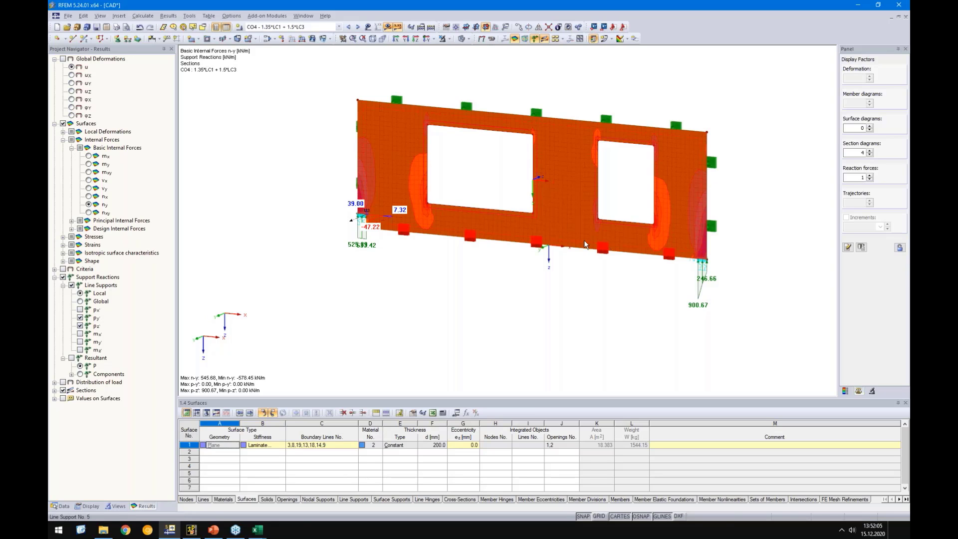
{"action": "scroll", "coordinate": [366, 205], "scroll_direction": "up", "scroll_amount": 5}
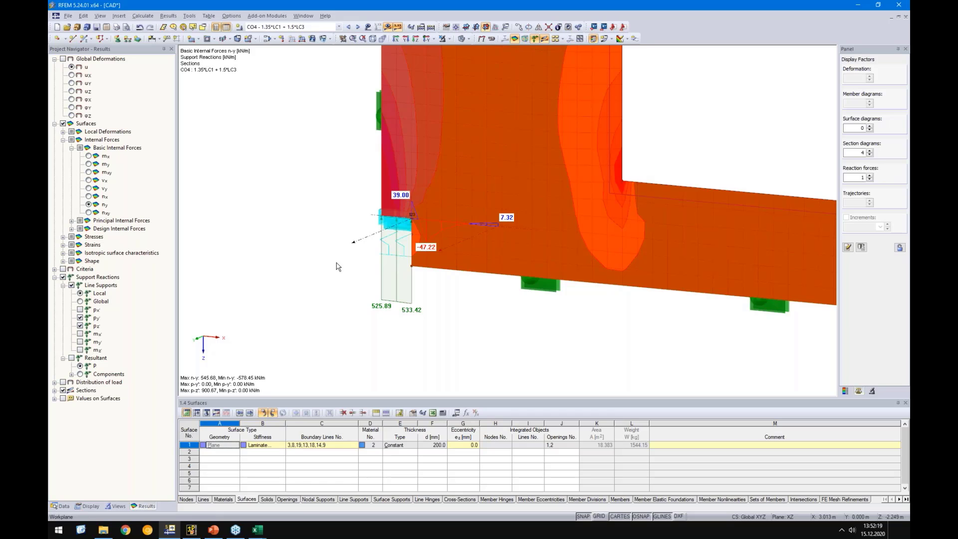
Step: Delete the section at the notched support on the wall's left side
{"action": "scroll", "coordinate": [338, 267], "scroll_direction": "down", "scroll_amount": 3}
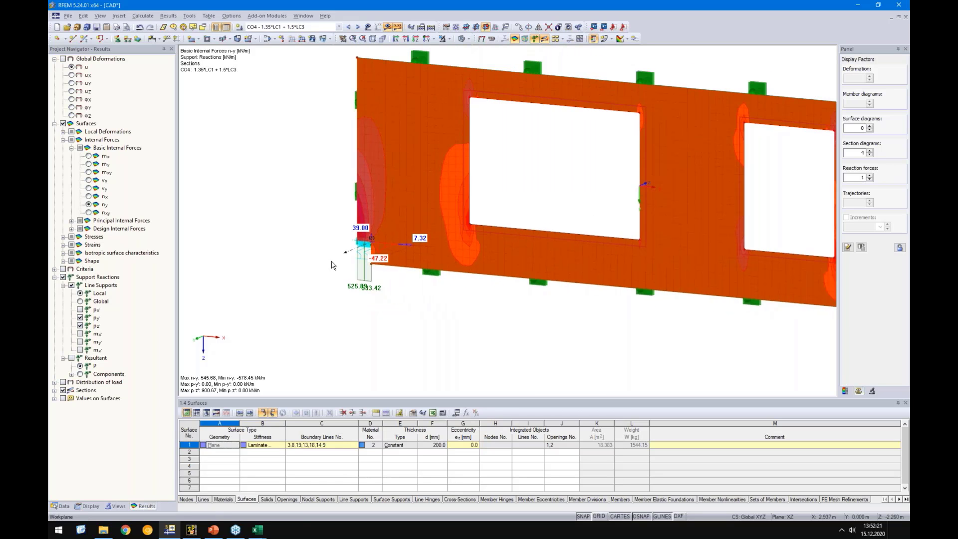
{"action": "left_click", "coordinate": [345, 251]}
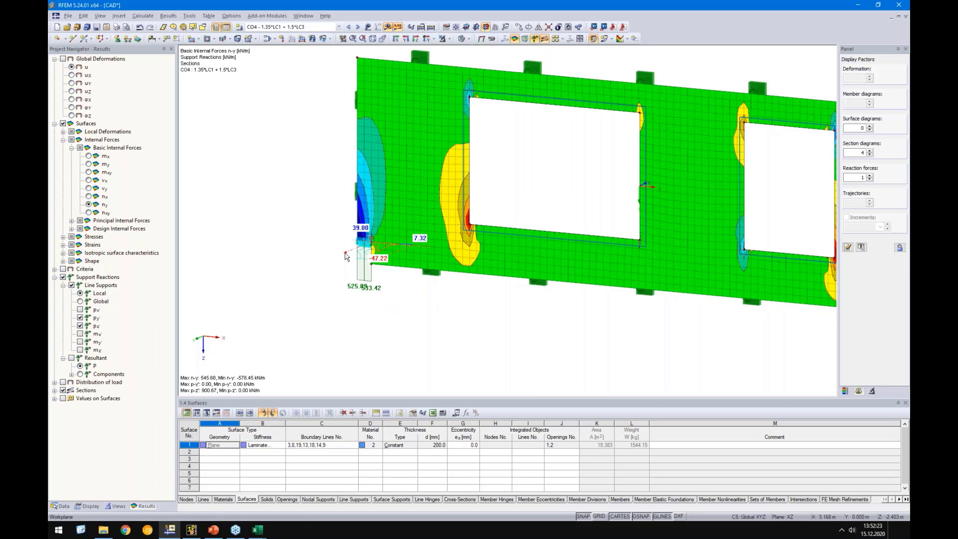
{"action": "key", "text": "Delete"}
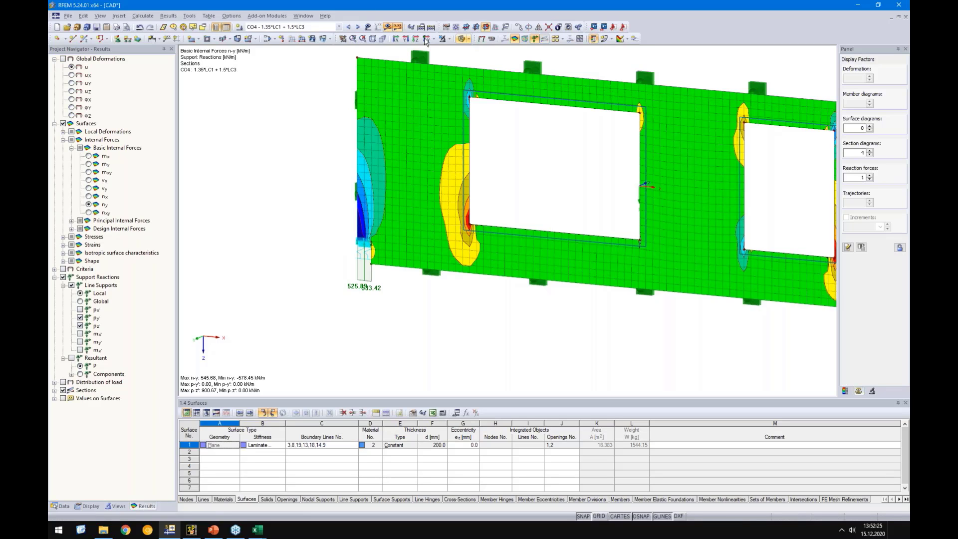
{"action": "left_click", "coordinate": [427, 39]}
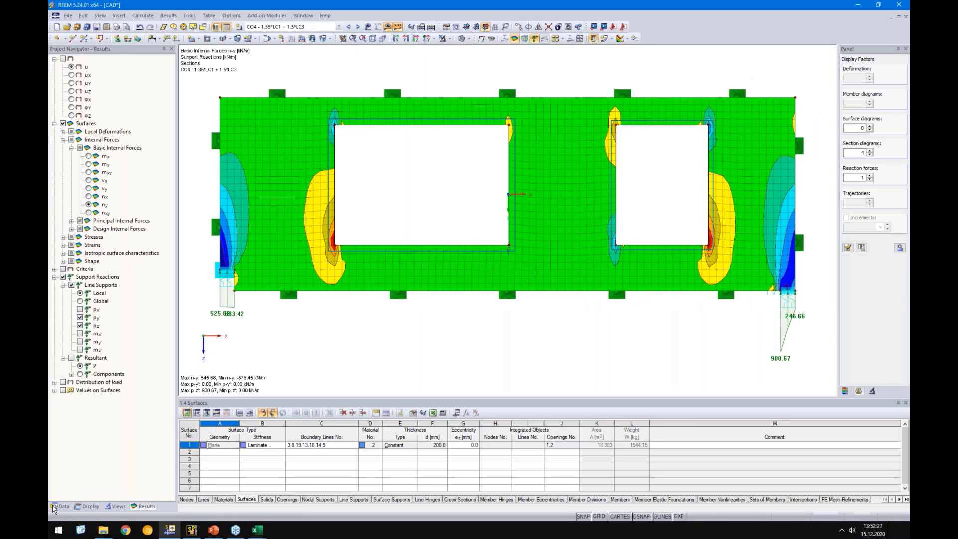
Step: Switch the results to RF-LAMINATE and show the shear stress tau x'y' of layer 1 on the wall
{"action": "left_click", "coordinate": [54, 507]}
{"action": "left_click", "coordinate": [144, 505]}
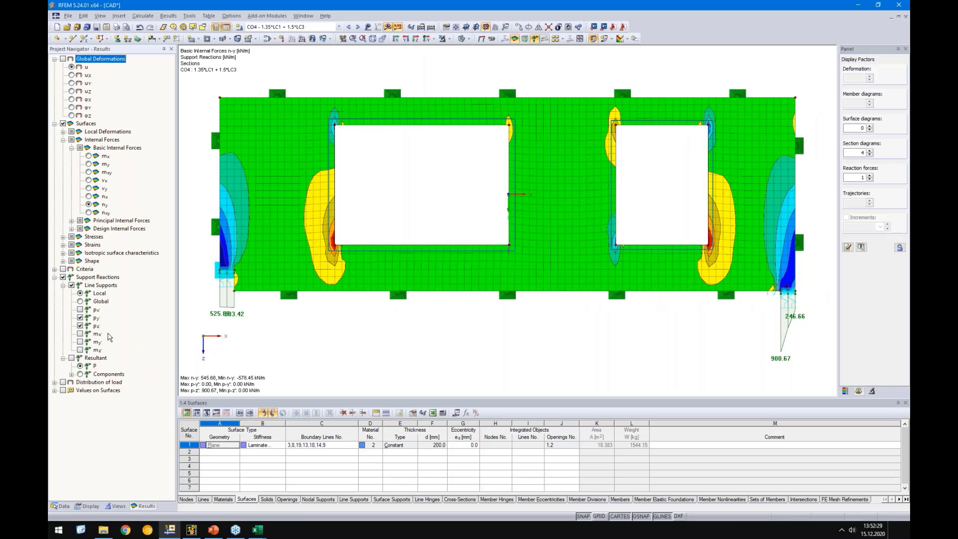
{"action": "left_click", "coordinate": [339, 27]}
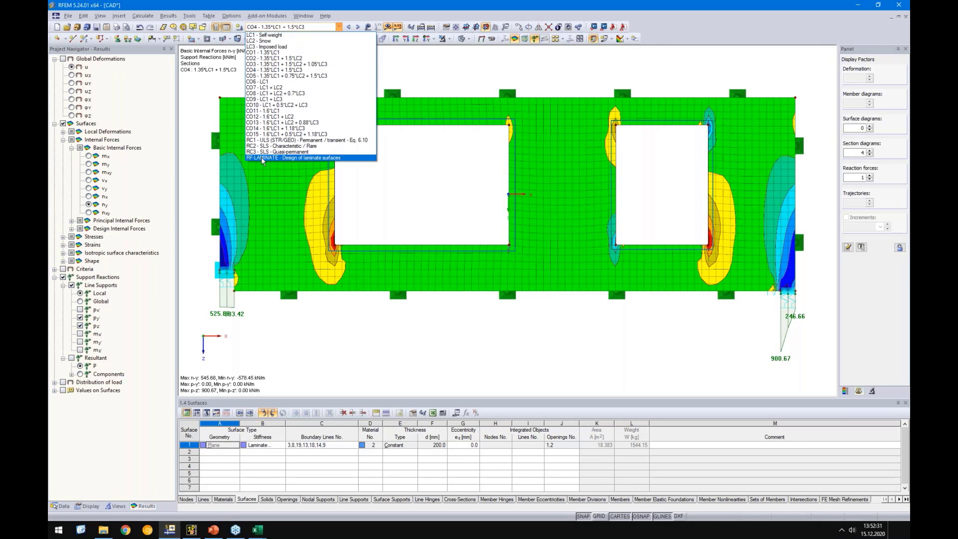
{"action": "left_click", "coordinate": [262, 157]}
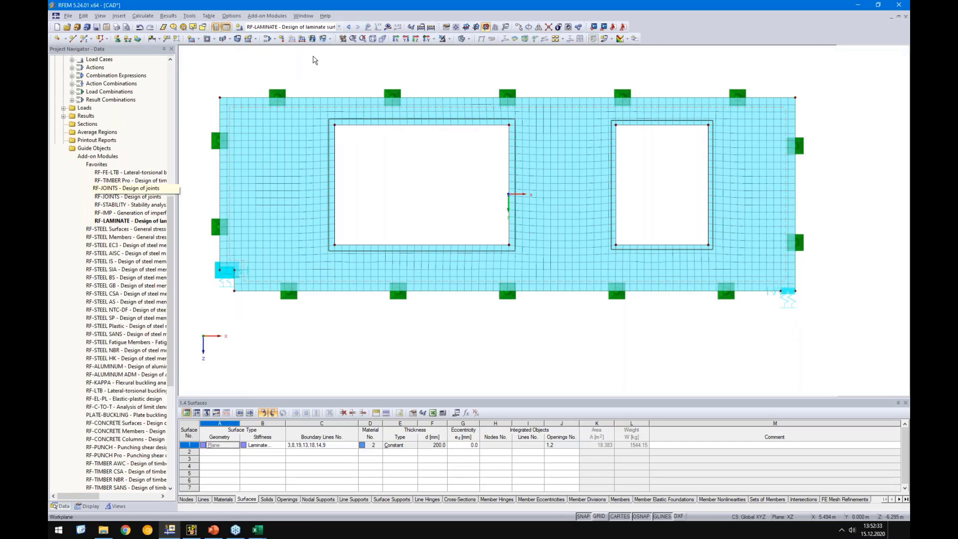
{"action": "left_click", "coordinate": [462, 277]}
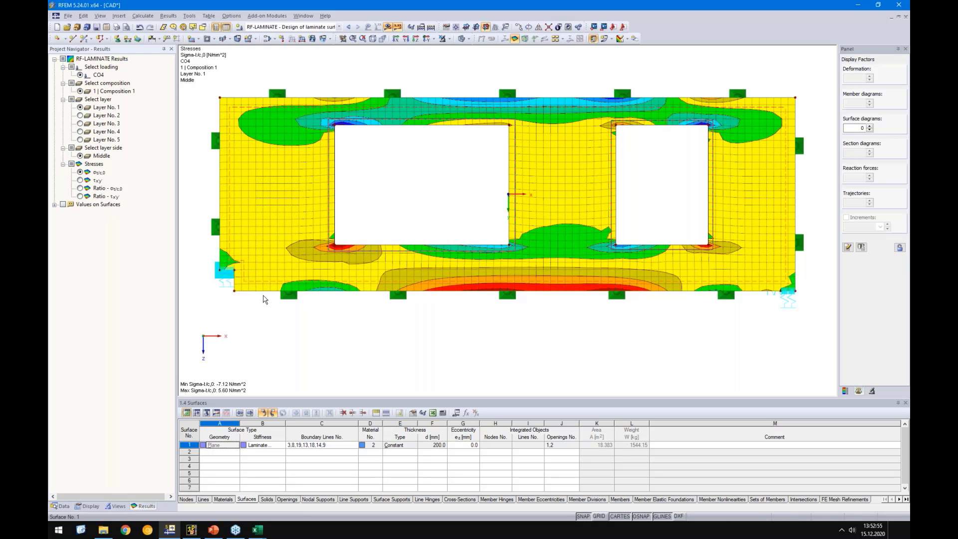
{"action": "left_click", "coordinate": [80, 180]}
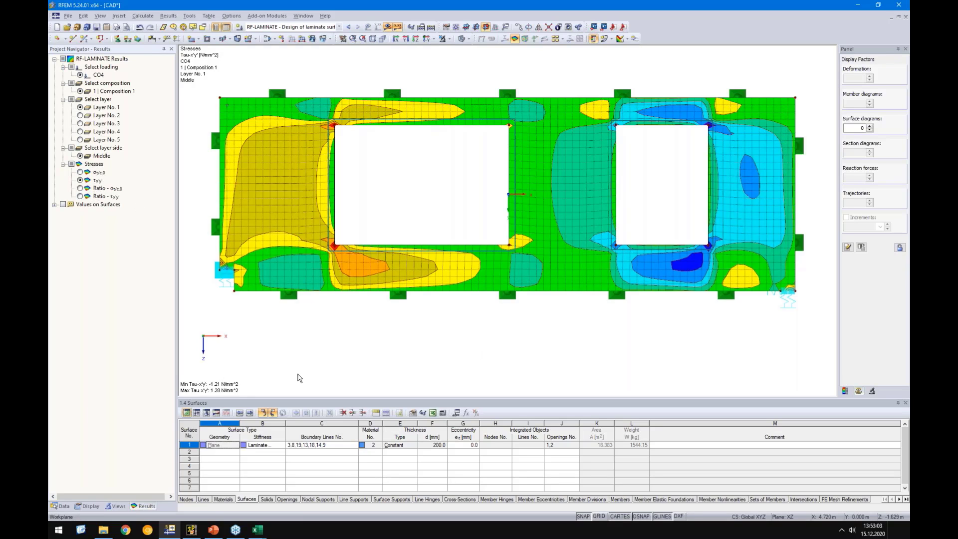
Step: Reopen the RF-LAMINATE design and add the middle-layer interaction stresses int(τtor,x+τx+τxz) and int(τtor,y+τy+τyz) to the displayed results
{"action": "left_click", "coordinate": [844, 390]}
{"action": "left_click", "coordinate": [868, 203]}
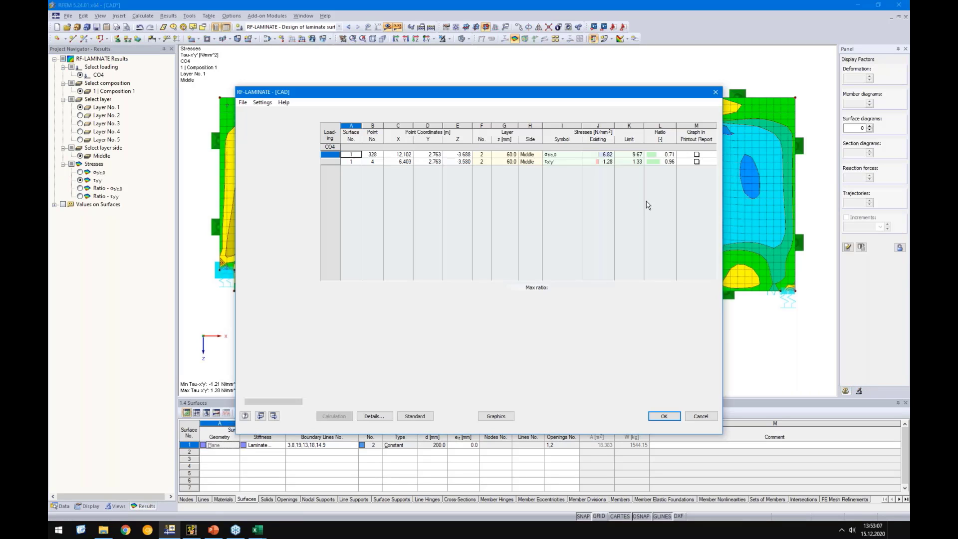
{"action": "left_click", "coordinate": [370, 419]}
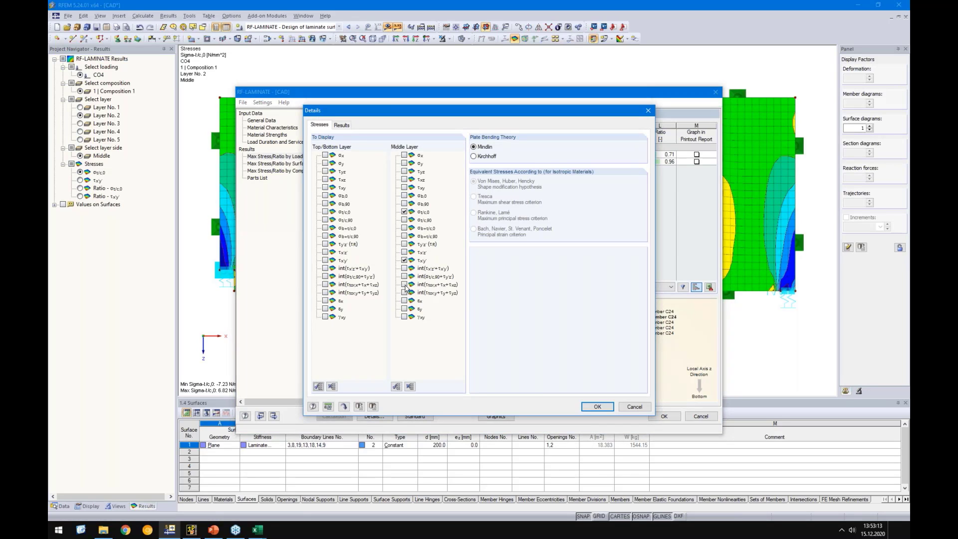
{"action": "left_click", "coordinate": [404, 284]}
{"action": "left_click", "coordinate": [404, 292]}
{"action": "left_click", "coordinate": [597, 407]}
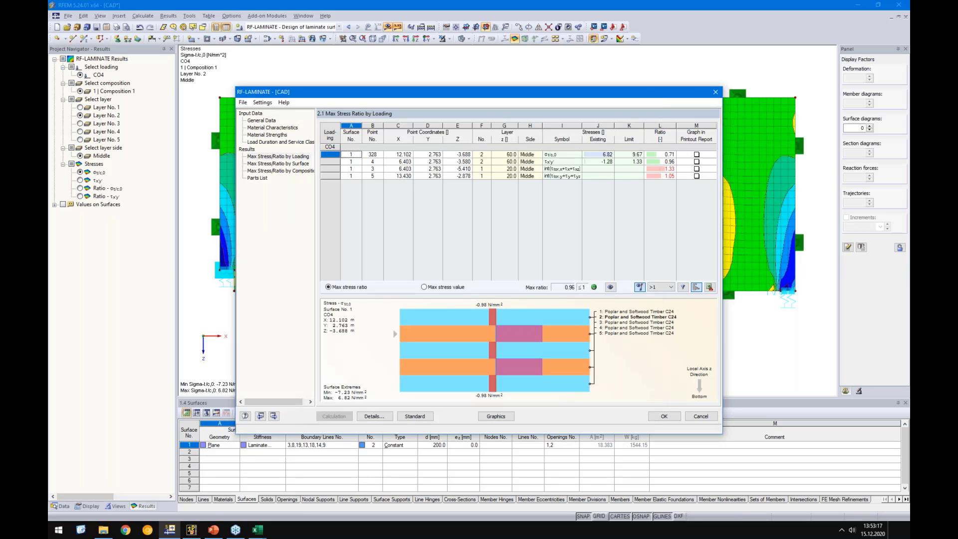
Step: Compare the two new interaction stress ratios and show the int(τtor,x+τx+τxz) ratio of layer 1 on the wall
{"action": "left_click", "coordinate": [659, 175]}
{"action": "left_click", "coordinate": [659, 169]}
{"action": "left_click", "coordinate": [662, 176]}
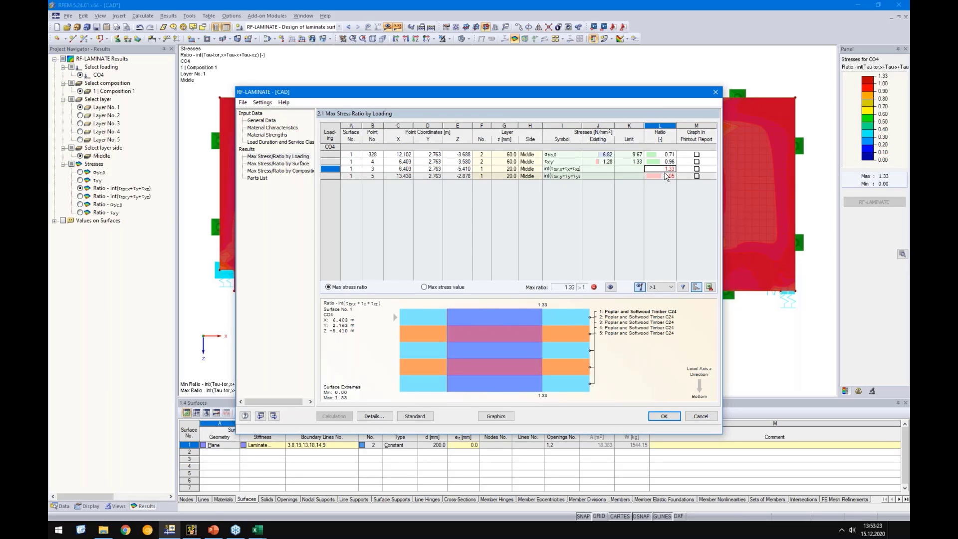
{"action": "left_click", "coordinate": [660, 417]}
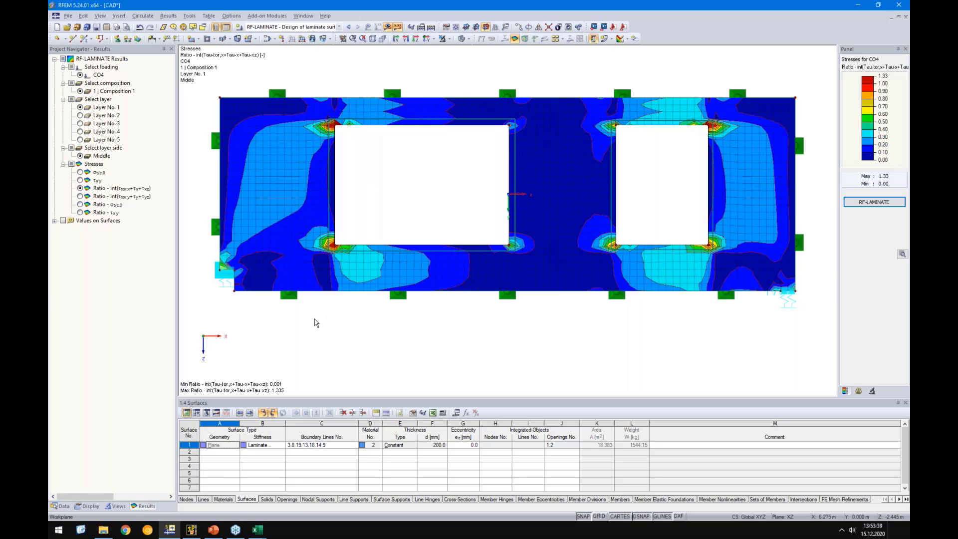
Step: Set the isoband scale's minimum to 1, fill the intermediate values, and inspect the lower corner of the large opening
{"action": "double_click", "coordinate": [868, 112]}
{"action": "type", "text": "1"}
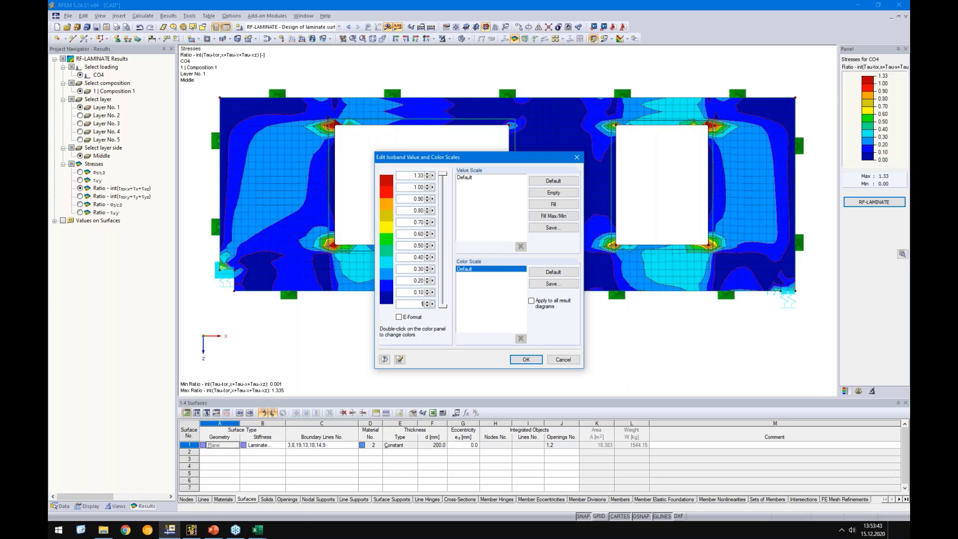
{"action": "left_click", "coordinate": [553, 204]}
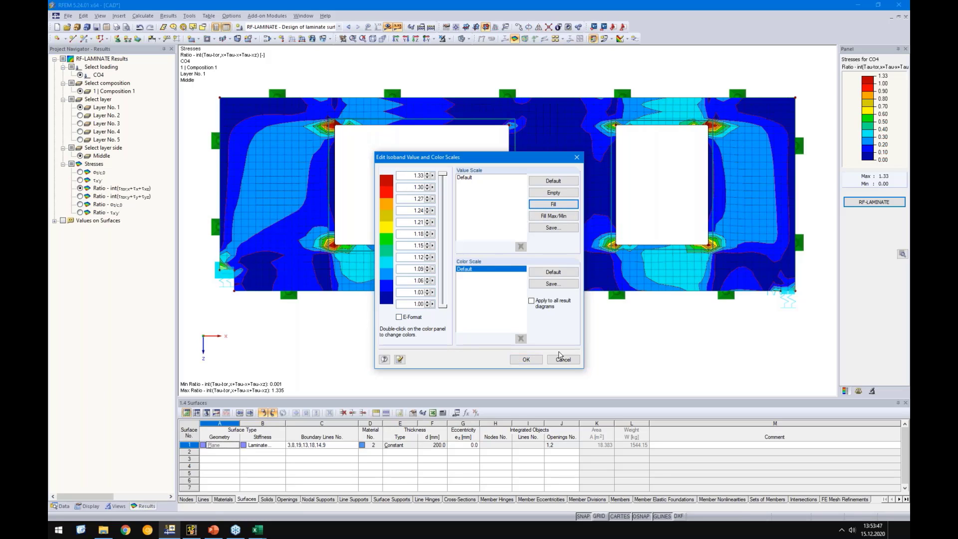
{"action": "left_click", "coordinate": [530, 359]}
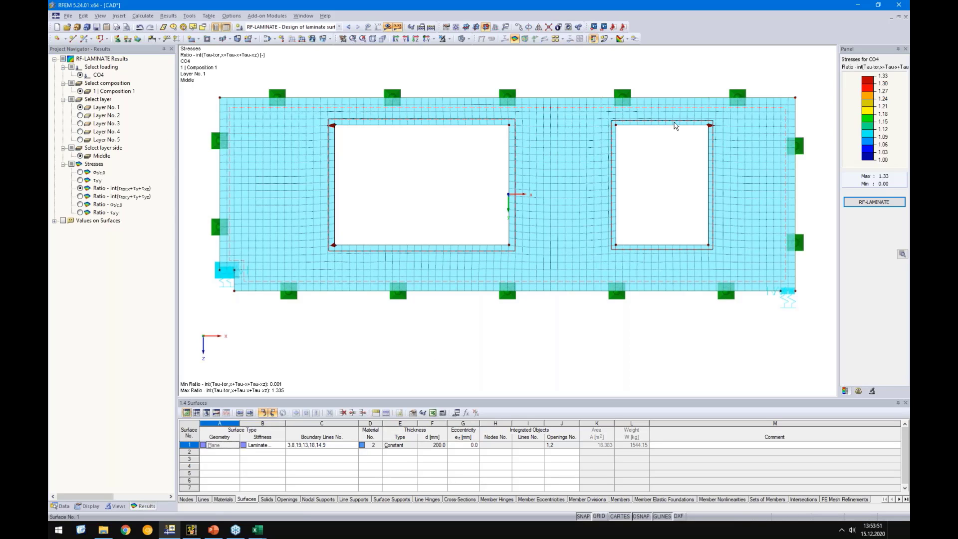
{"action": "scroll", "coordinate": [448, 200], "scroll_direction": "up", "scroll_amount": 5}
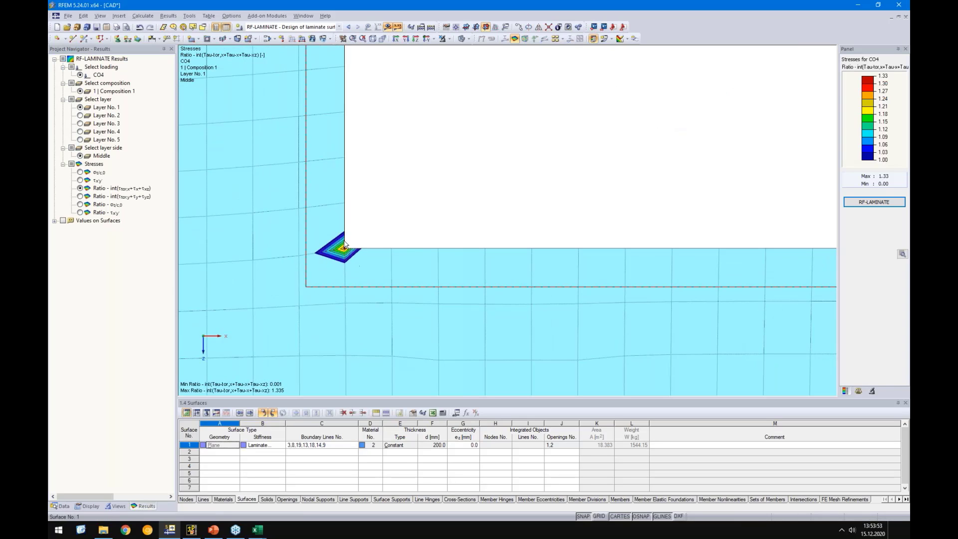
{"action": "scroll", "coordinate": [436, 176], "scroll_direction": "down", "scroll_amount": 5}
{"action": "middle_click_drag", "start_coordinate": [436, 177], "coordinate": [360, 251]}
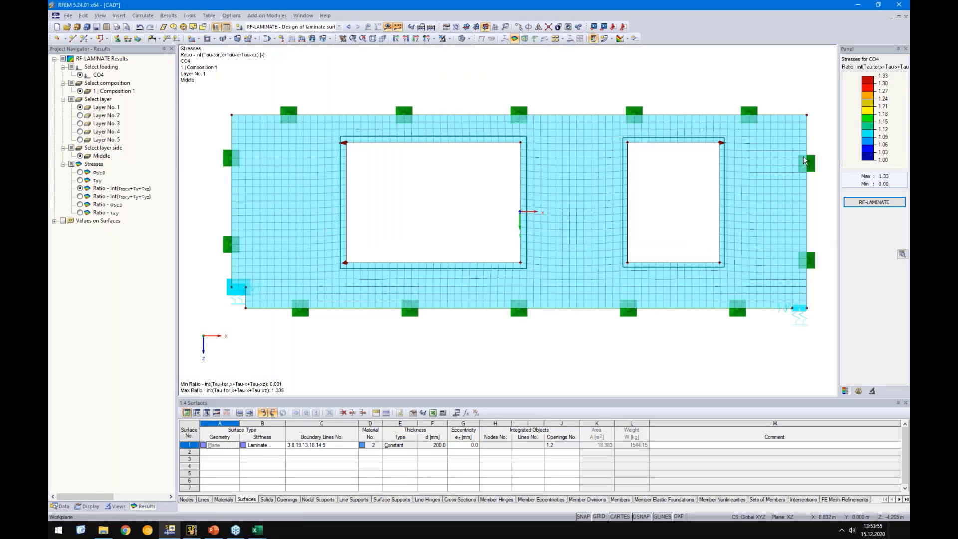
Step: Set the isoband scale to run from 0 to 1 and fill the intermediate values
{"action": "double_click", "coordinate": [872, 119]}
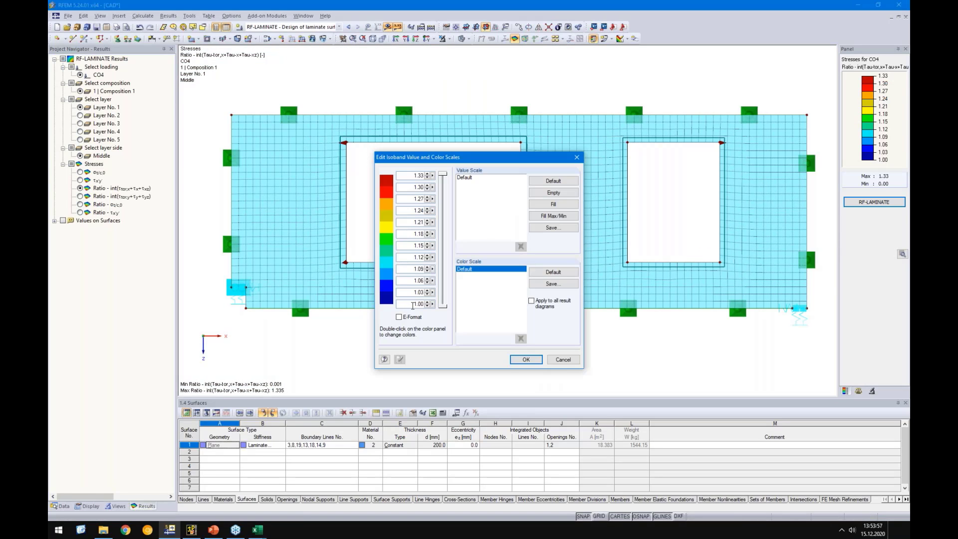
{"action": "double_click", "coordinate": [414, 303]}
{"action": "type", "text": "0"}
{"action": "left_click_drag", "start_coordinate": [410, 176], "coordinate": [479, 182]}
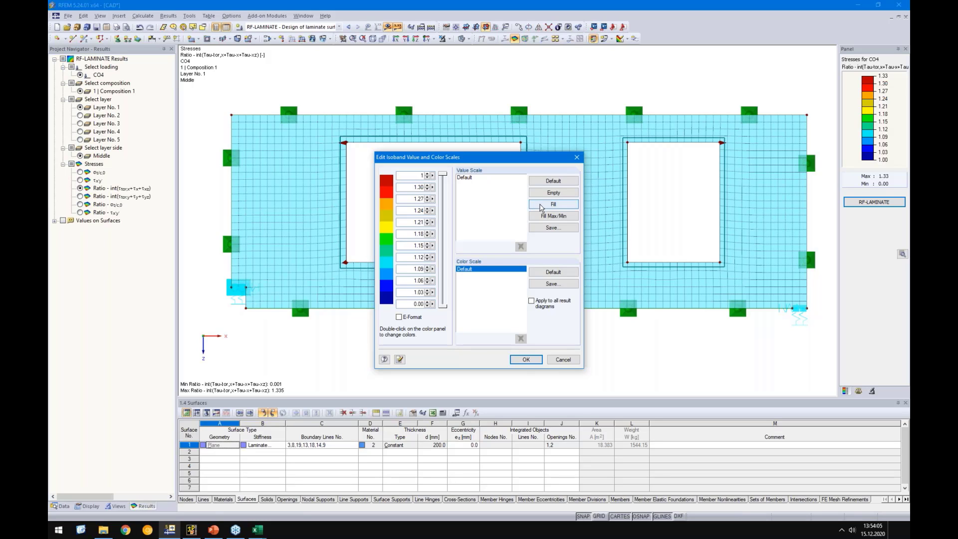
{"action": "left_click", "coordinate": [526, 359]}
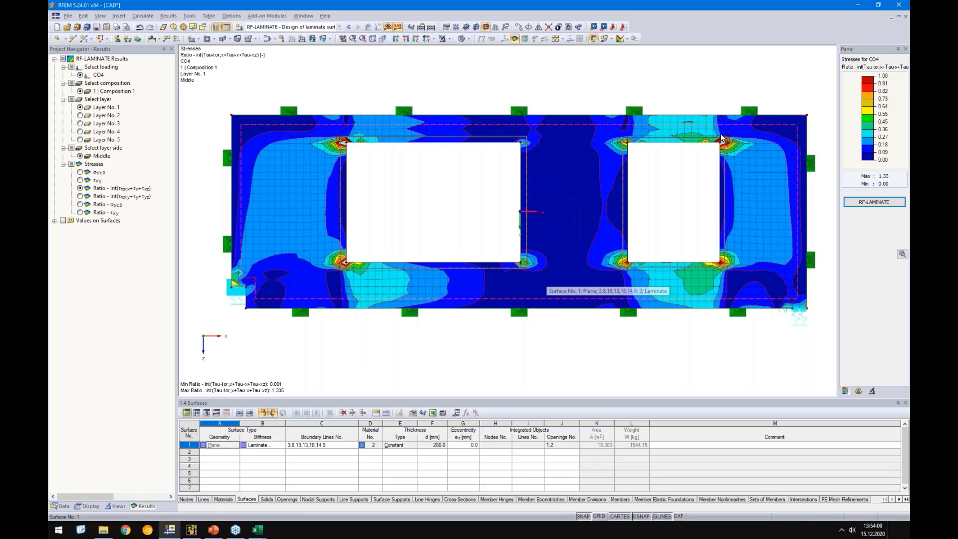
Step: Examine the interaction stress ratio around the upper corner of the large opening and across the wall
{"action": "scroll", "coordinate": [371, 138], "scroll_direction": "up", "scroll_amount": 5}
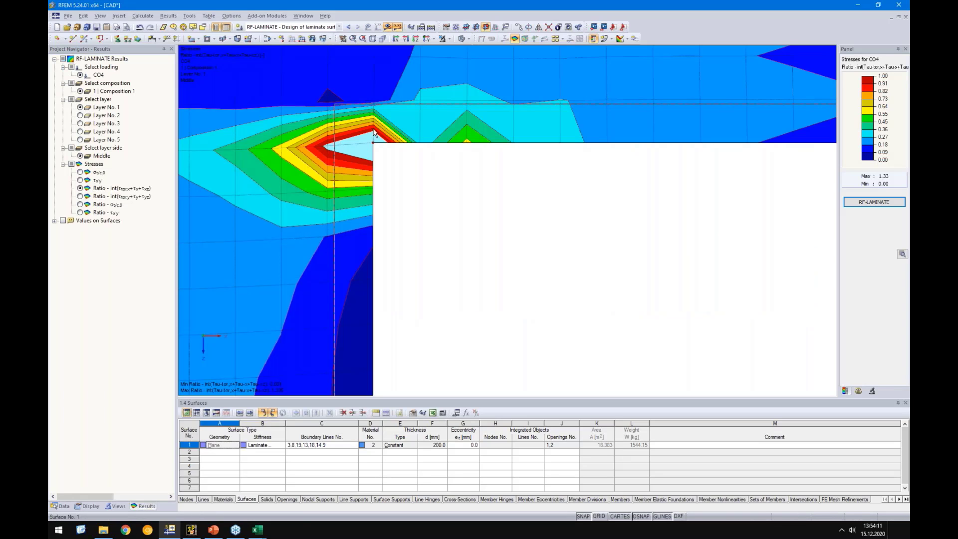
{"action": "left_click", "coordinate": [461, 39]}
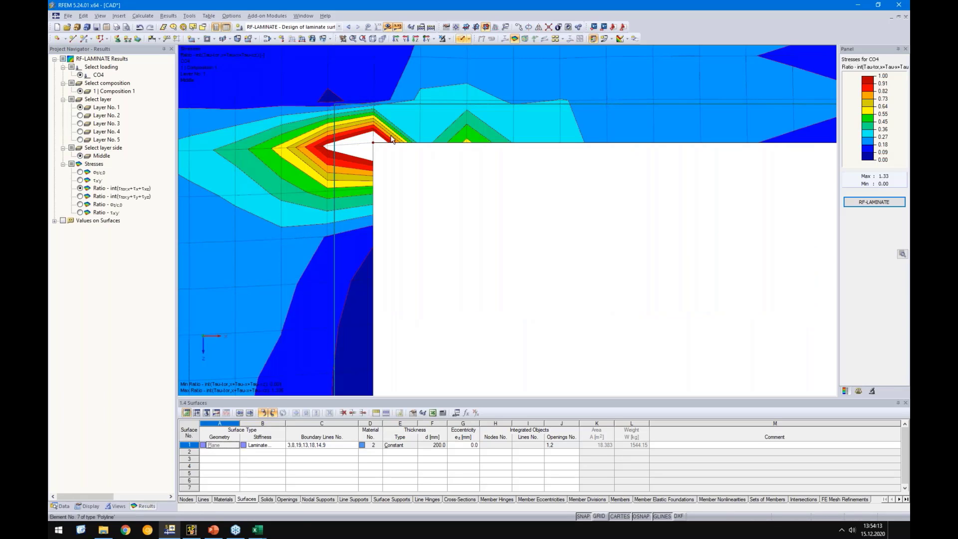
{"action": "scroll", "coordinate": [378, 145], "scroll_direction": "down", "scroll_amount": 5}
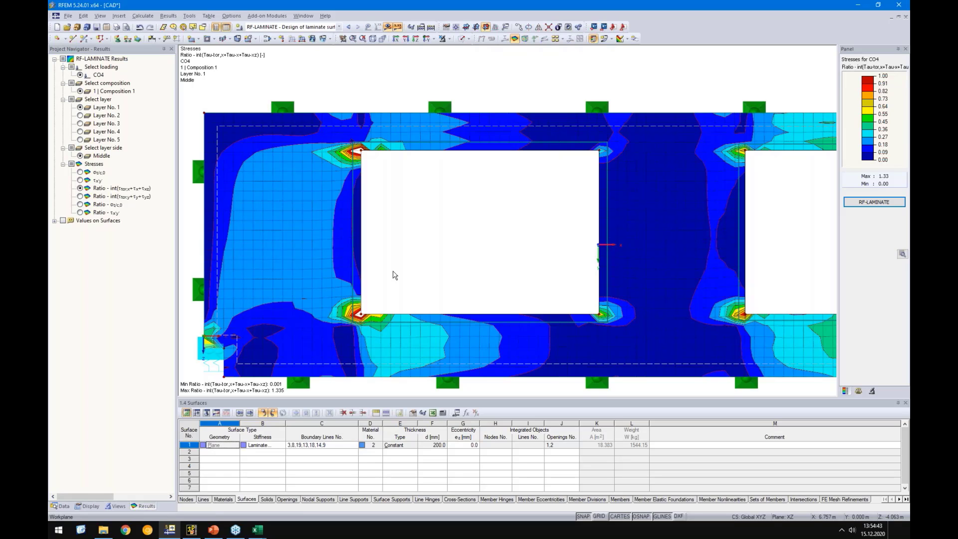
{"action": "scroll", "coordinate": [421, 259], "scroll_direction": "down", "scroll_amount": 1}
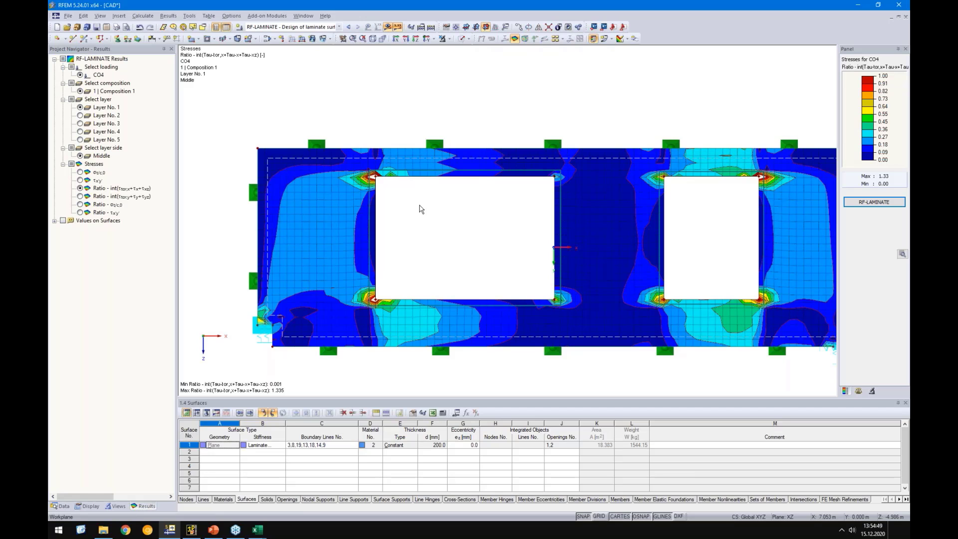
Step: Start a new material, view the parameters of the Orthotropic Plastic 3D material model, and discard the material
{"action": "left_click", "coordinate": [61, 506]}
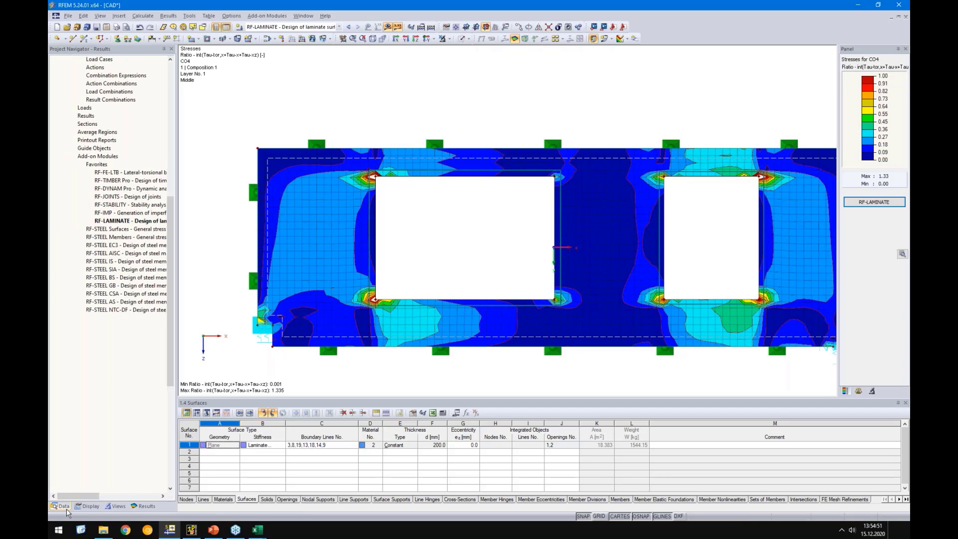
{"action": "scroll", "coordinate": [98, 131], "scroll_direction": "up", "scroll_amount": 10}
{"action": "scroll", "coordinate": [92, 105], "scroll_direction": "up", "scroll_amount": 3}
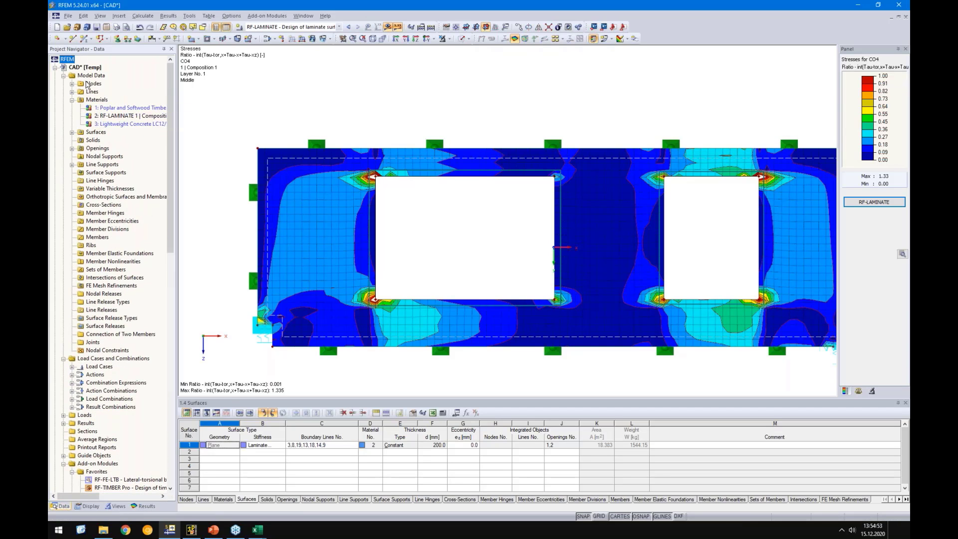
{"action": "right_click", "coordinate": [95, 100]}
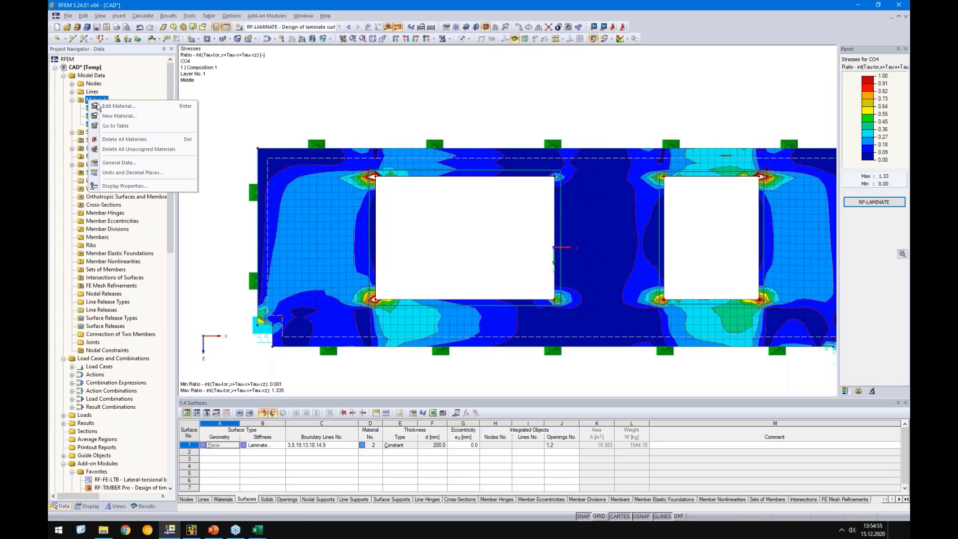
{"action": "left_click", "coordinate": [119, 115]}
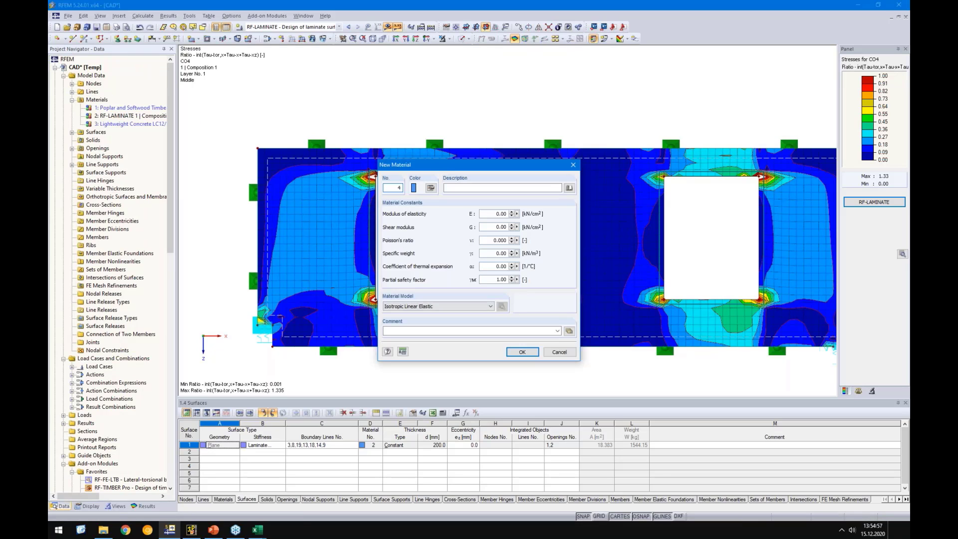
{"action": "left_click", "coordinate": [399, 306]}
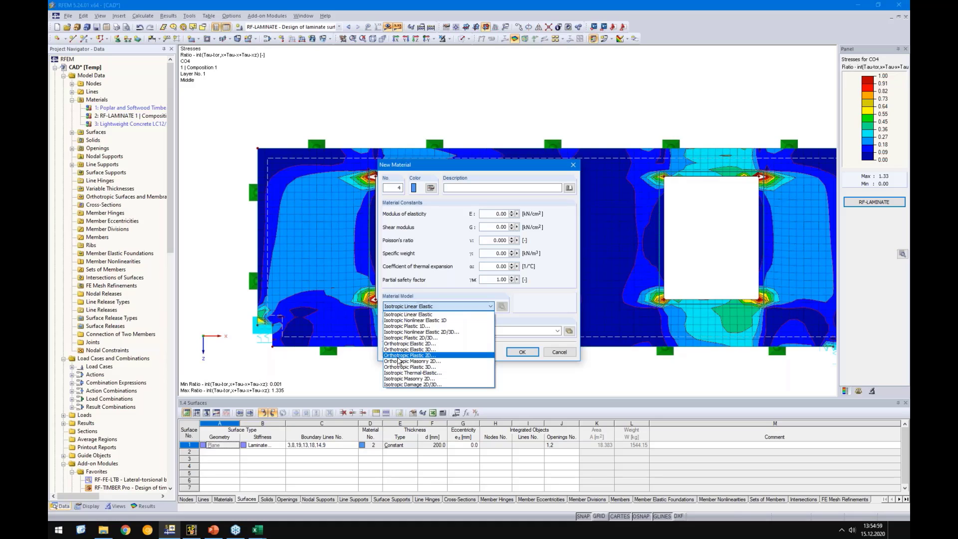
{"action": "left_click", "coordinate": [423, 368]}
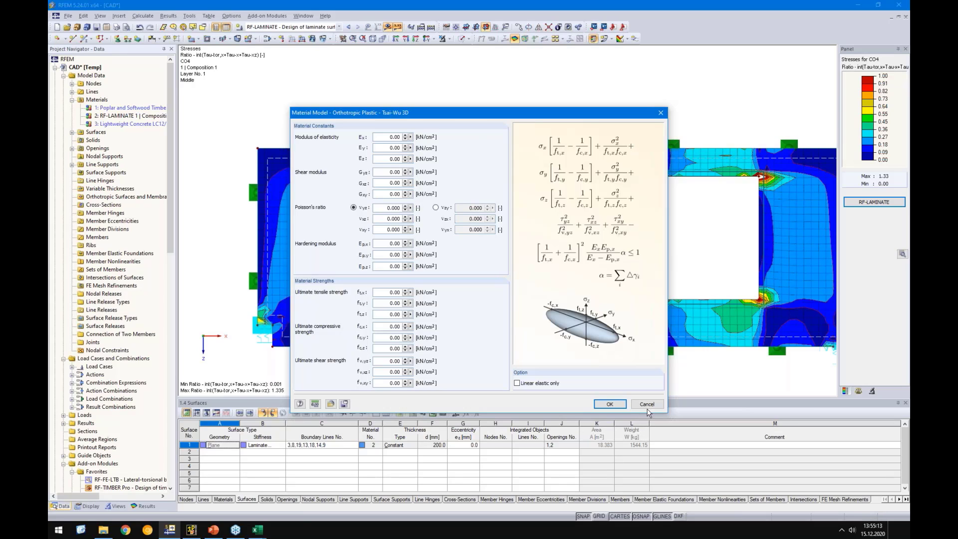
{"action": "left_click", "coordinate": [394, 293]}
{"action": "left_click", "coordinate": [652, 406]}
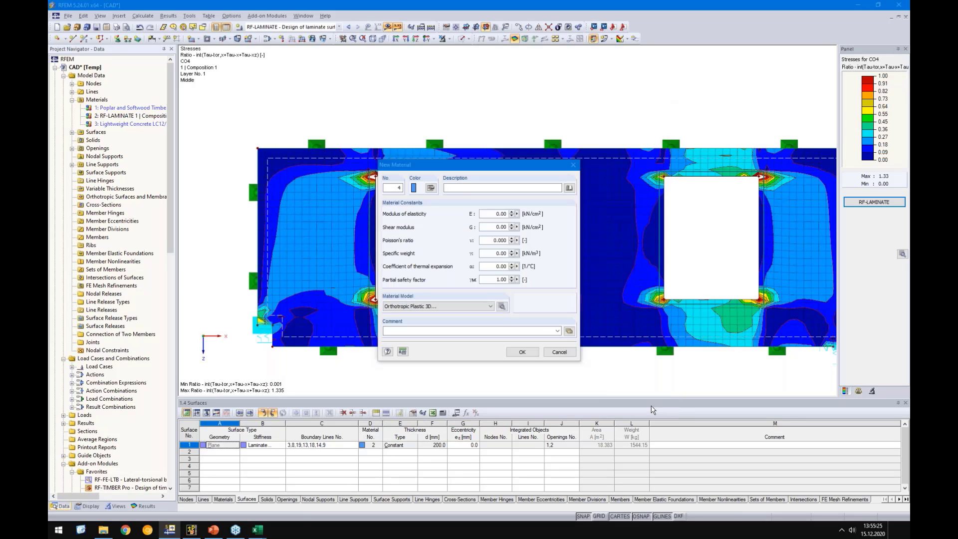
{"action": "left_click", "coordinate": [559, 353]}
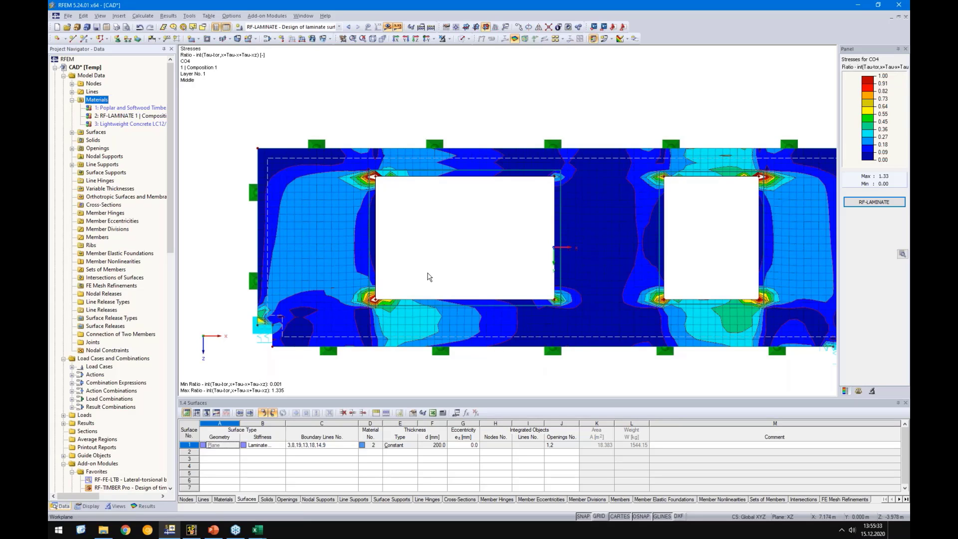
Step: Switch to the PowerPoint presentation, review the wall diagrams on slides 11 to 13, and return to RFEM
{"action": "scroll", "coordinate": [429, 276], "scroll_direction": "down", "scroll_amount": 2}
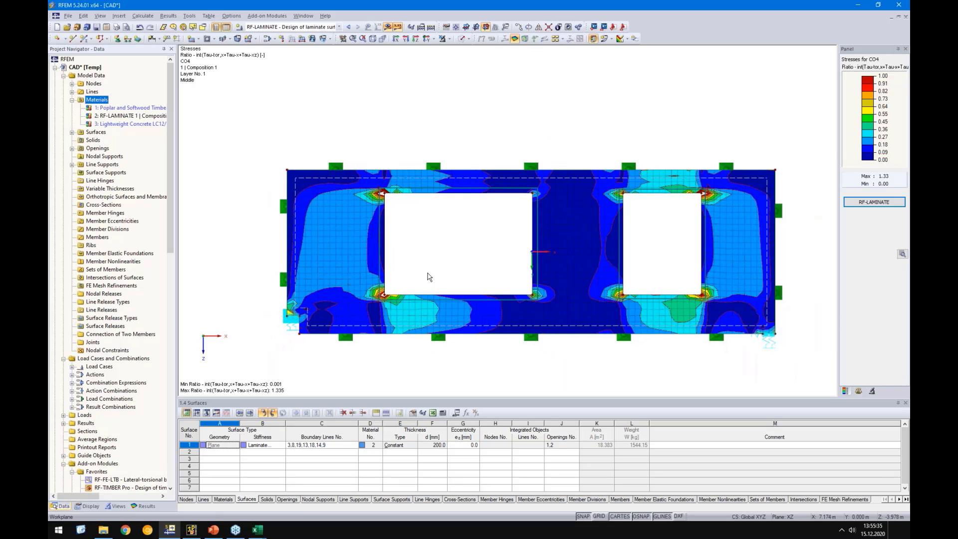
{"action": "middle_click_drag", "start_coordinate": [432, 268], "coordinate": [417, 233]}
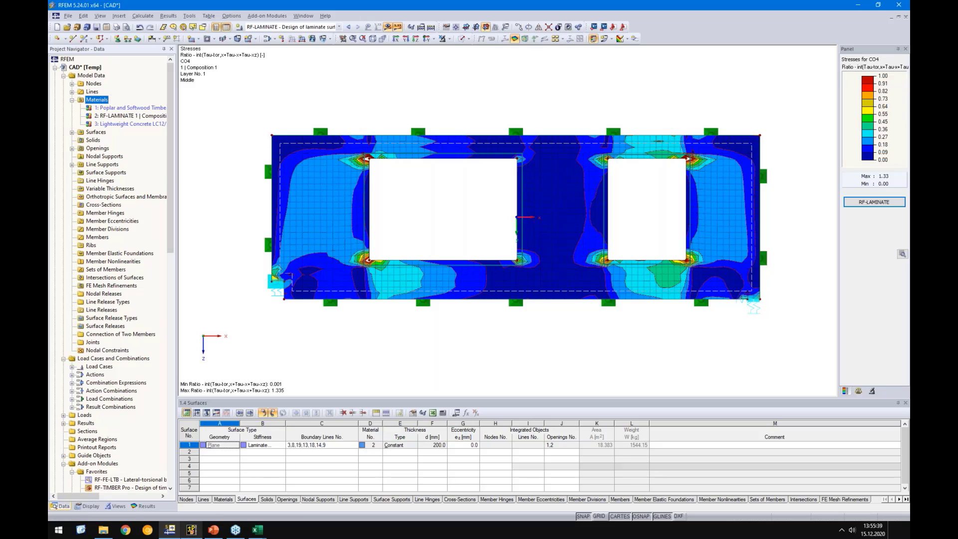
{"action": "key", "text": "alt+Tab"}
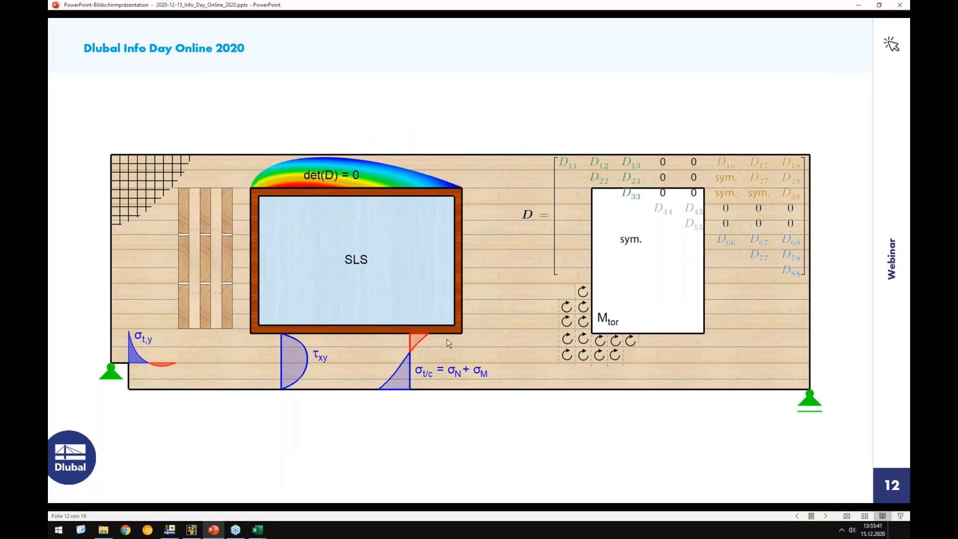
{"action": "key", "text": "Right"}
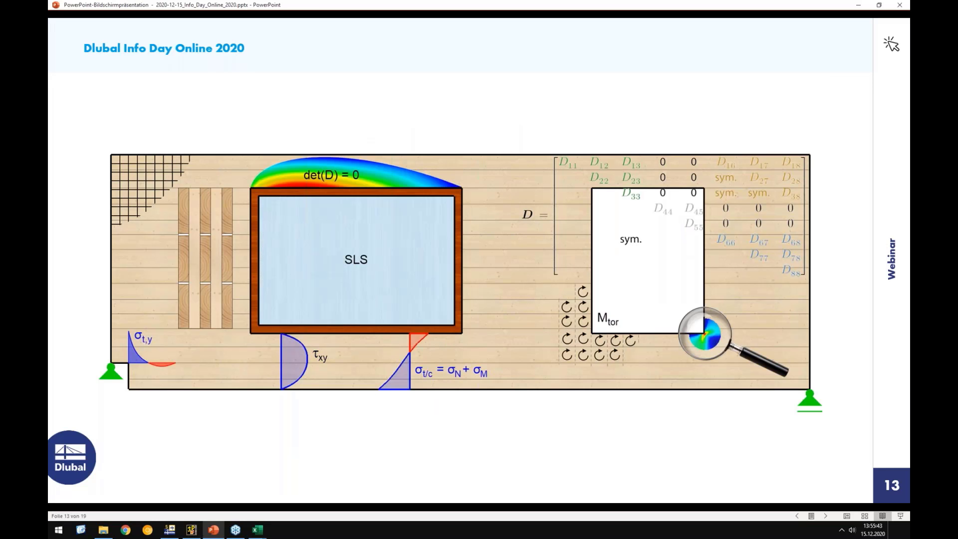
{"action": "key", "text": "Left"}
{"action": "key", "text": "Left"}
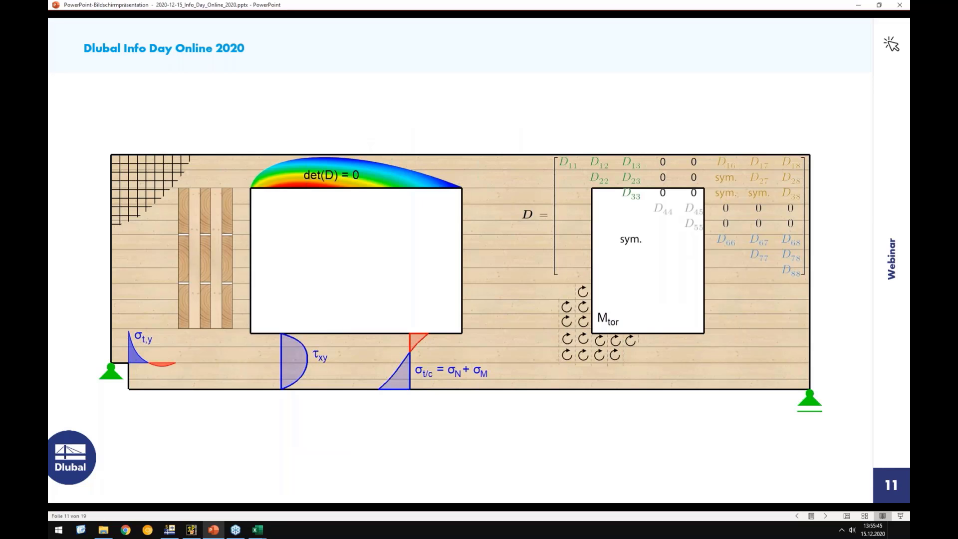
{"action": "left_click", "coordinate": [170, 529]}
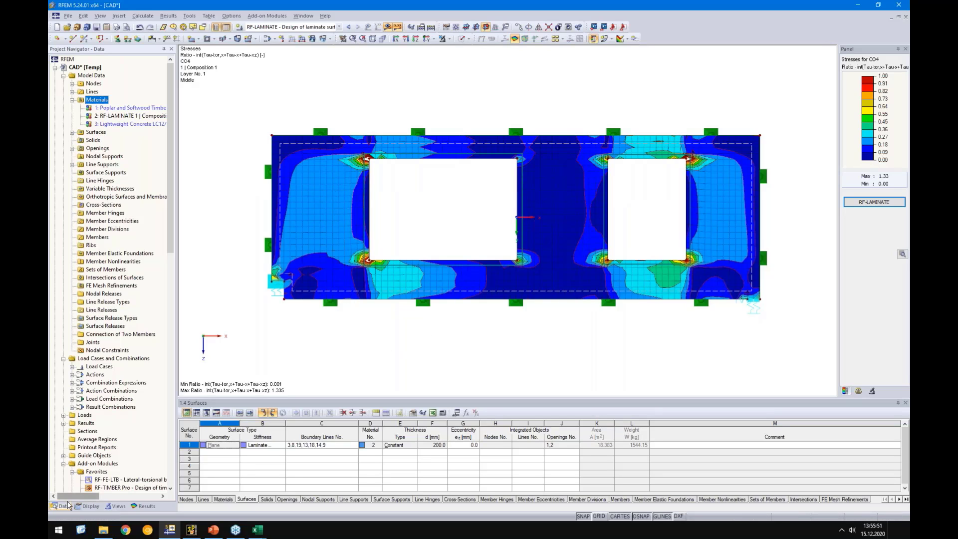
{"action": "scroll", "coordinate": [84, 437], "scroll_direction": "down", "scroll_amount": 4}
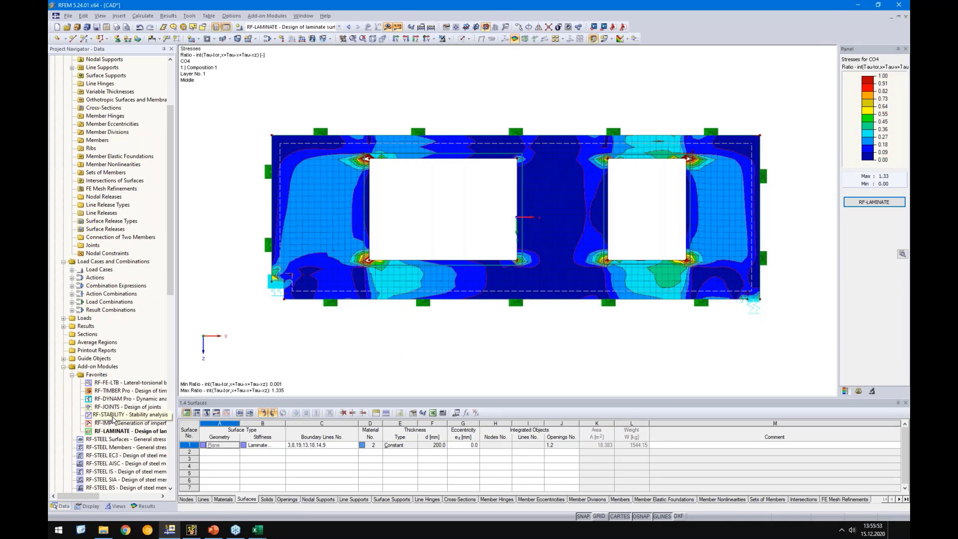
{"action": "double_click", "coordinate": [113, 416]}
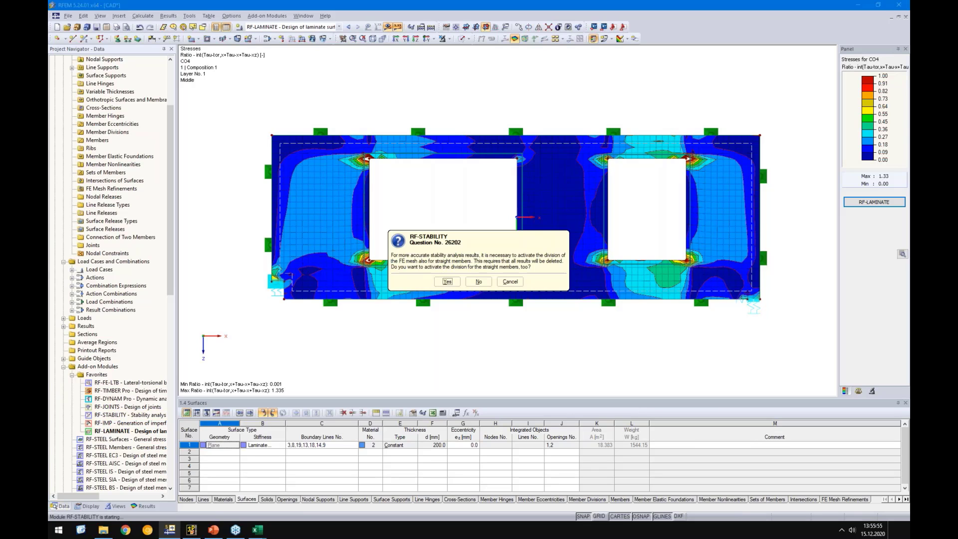
{"action": "left_click", "coordinate": [480, 281]}
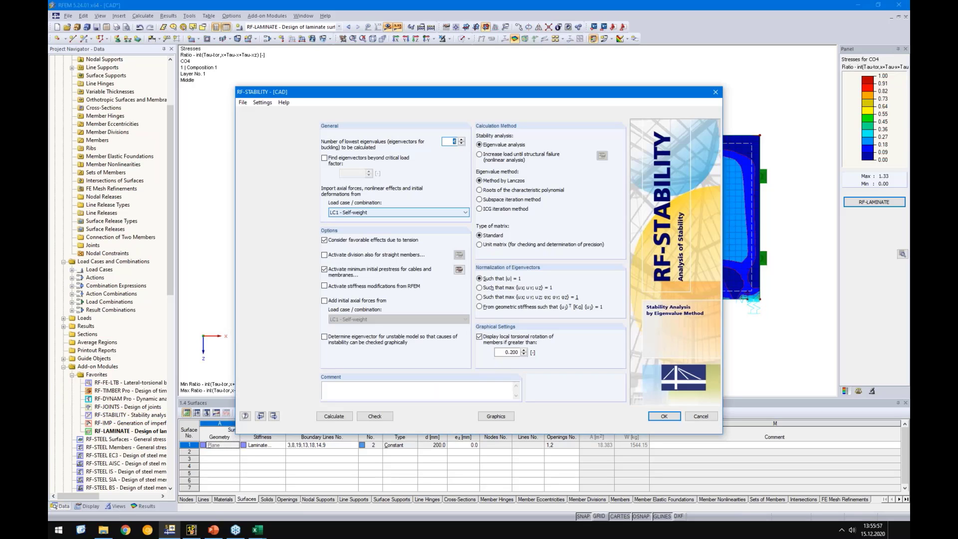
{"action": "left_click", "coordinate": [463, 212]}
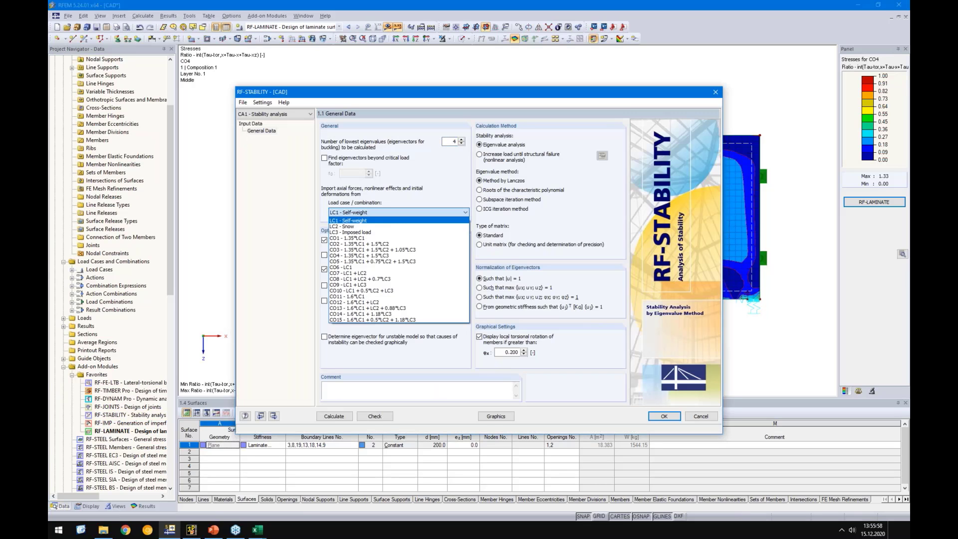
{"action": "left_click", "coordinate": [688, 417]}
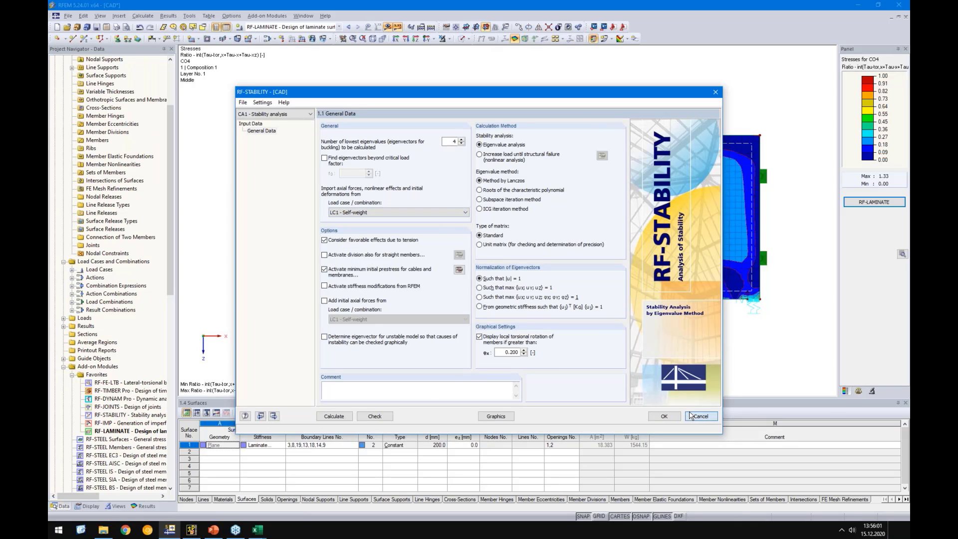
{"action": "left_click", "coordinate": [692, 416]}
{"action": "left_click", "coordinate": [463, 276]}
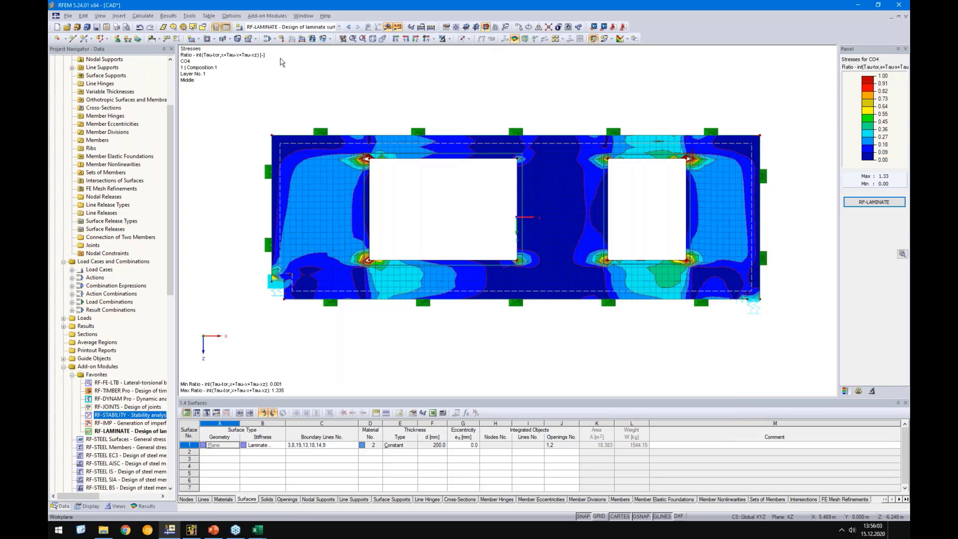
Step: Calculate load combination CO1 (1.35*LC1) and display the basic internal forces n-x on the wall surface
{"action": "left_click", "coordinate": [274, 28]}
{"action": "left_click", "coordinate": [264, 45]}
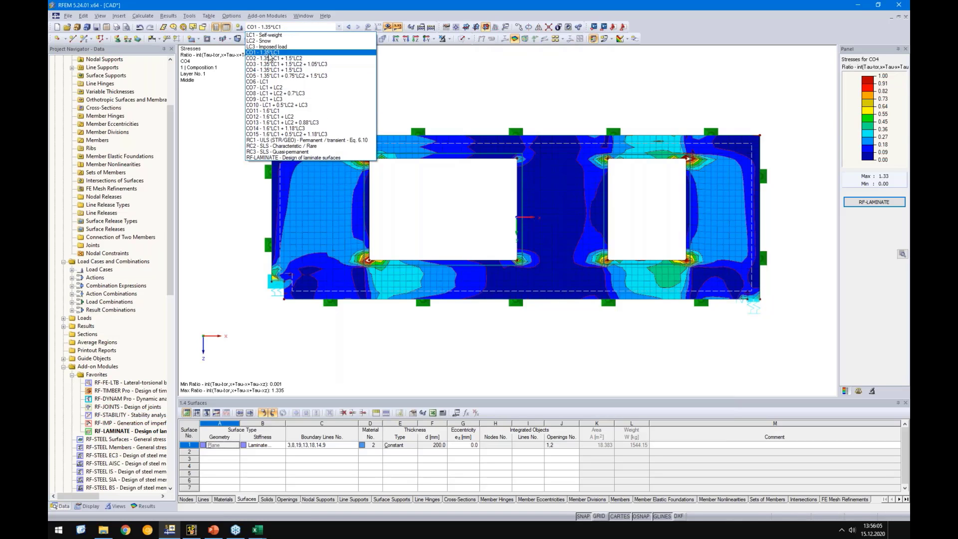
{"action": "left_click", "coordinate": [388, 27]}
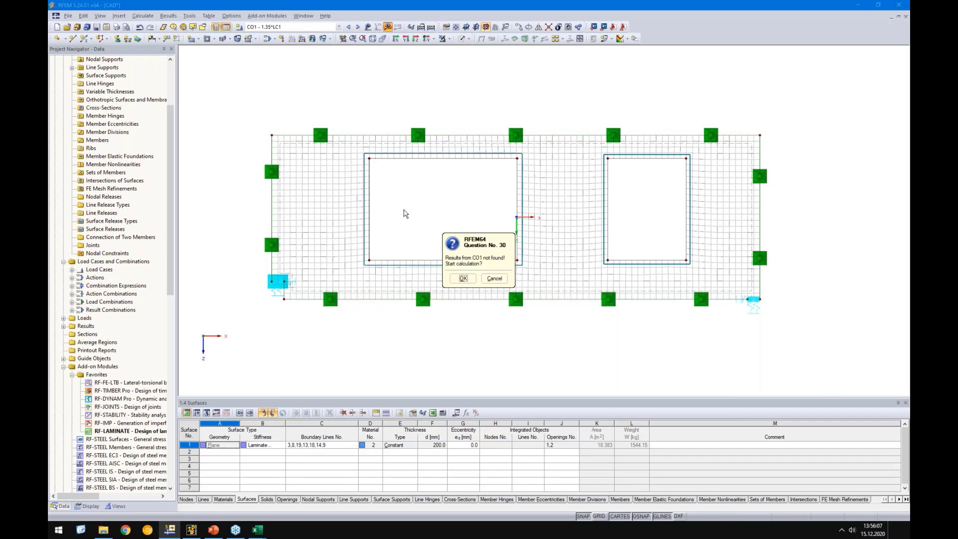
{"action": "left_click", "coordinate": [460, 278]}
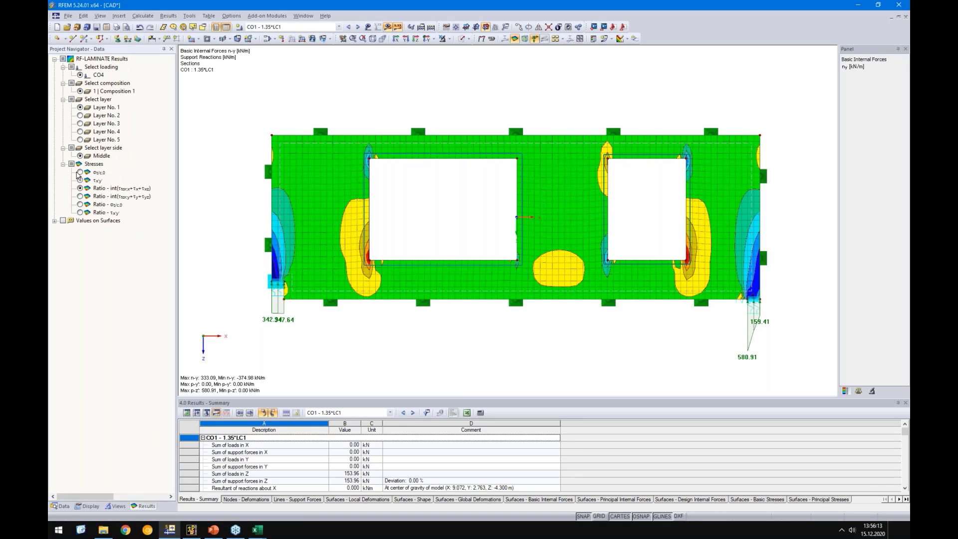
{"action": "left_click", "coordinate": [88, 196]}
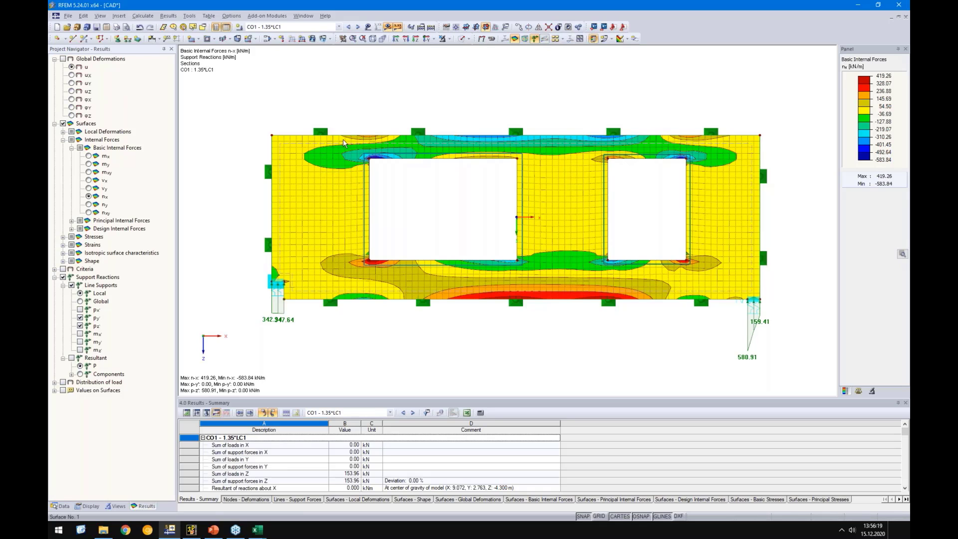
Step: Calculate load combinations CO2 and CO3 and view the n-x internal force distribution for each
{"action": "left_click", "coordinate": [398, 27]}
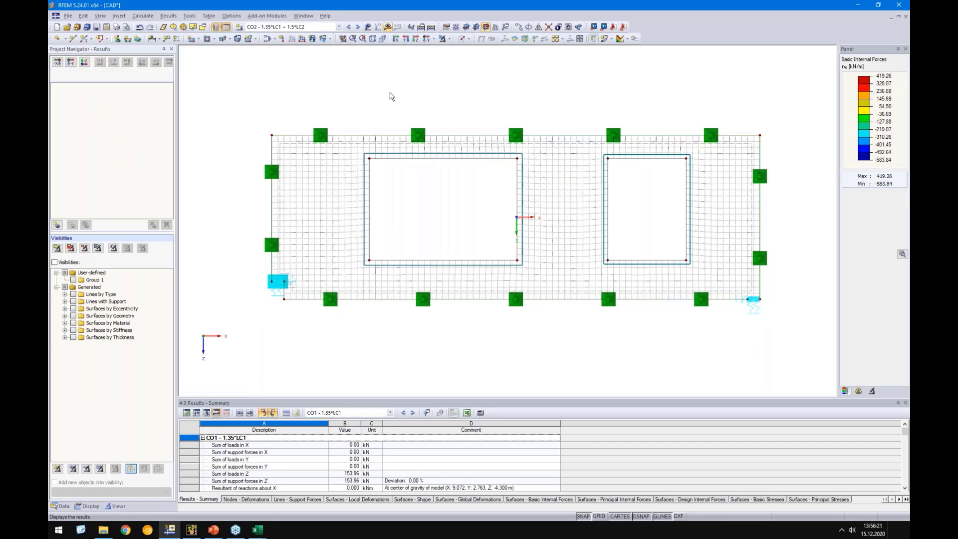
{"action": "left_click", "coordinate": [463, 280]}
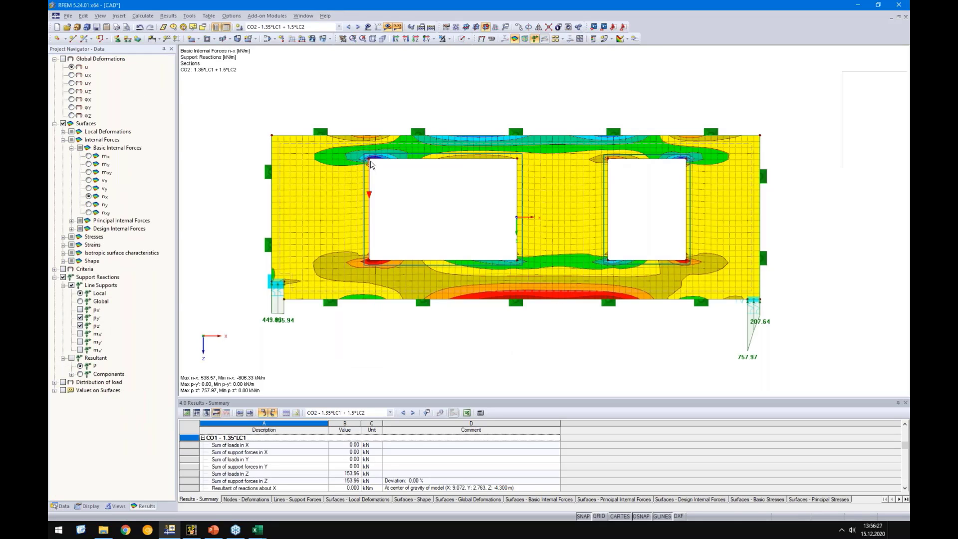
{"action": "left_click", "coordinate": [357, 26]}
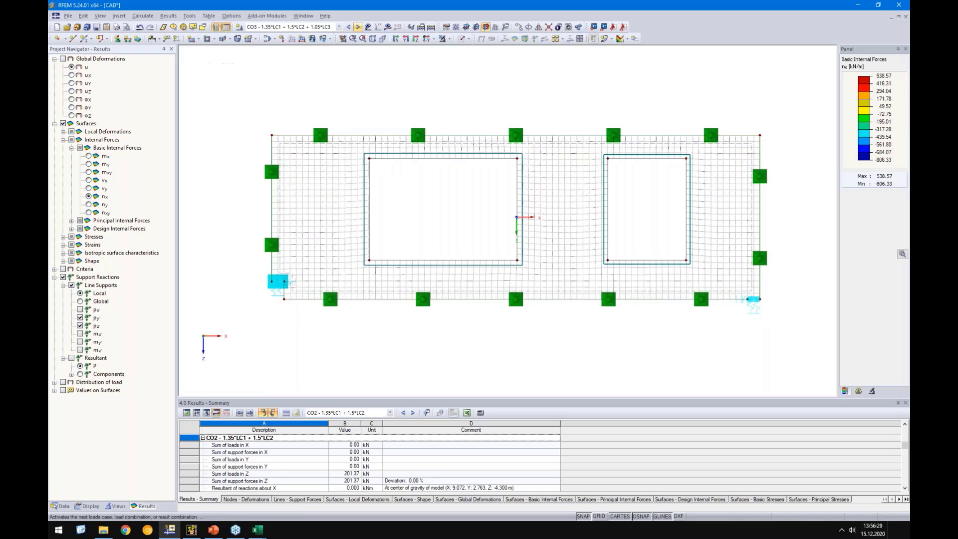
{"action": "left_click", "coordinate": [387, 27]}
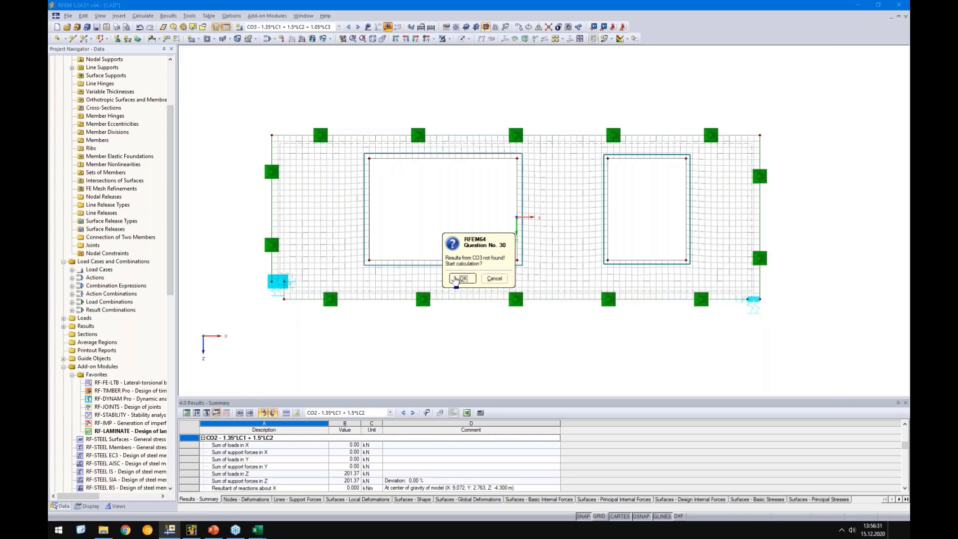
{"action": "left_click", "coordinate": [455, 280]}
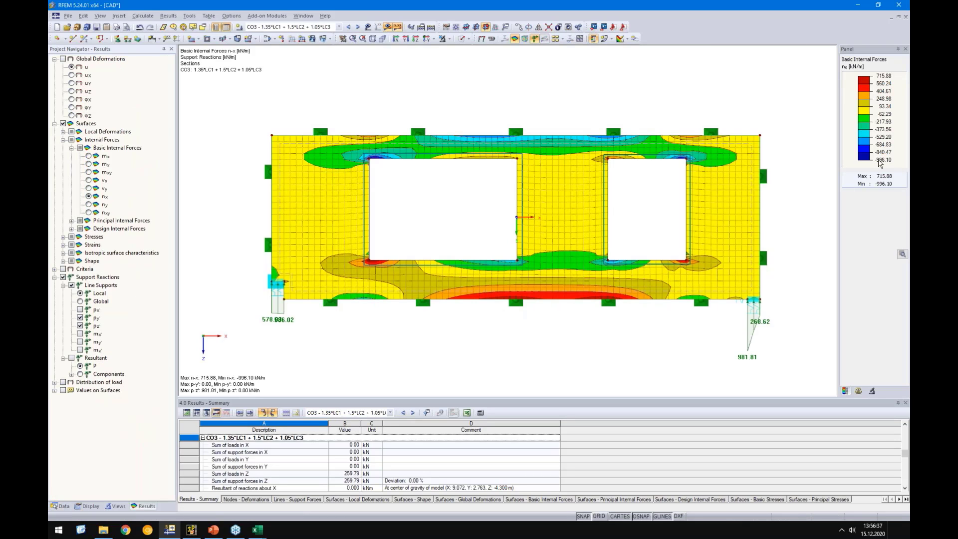
{"action": "left_click", "coordinate": [294, 27]}
{"action": "left_click", "coordinate": [292, 29]}
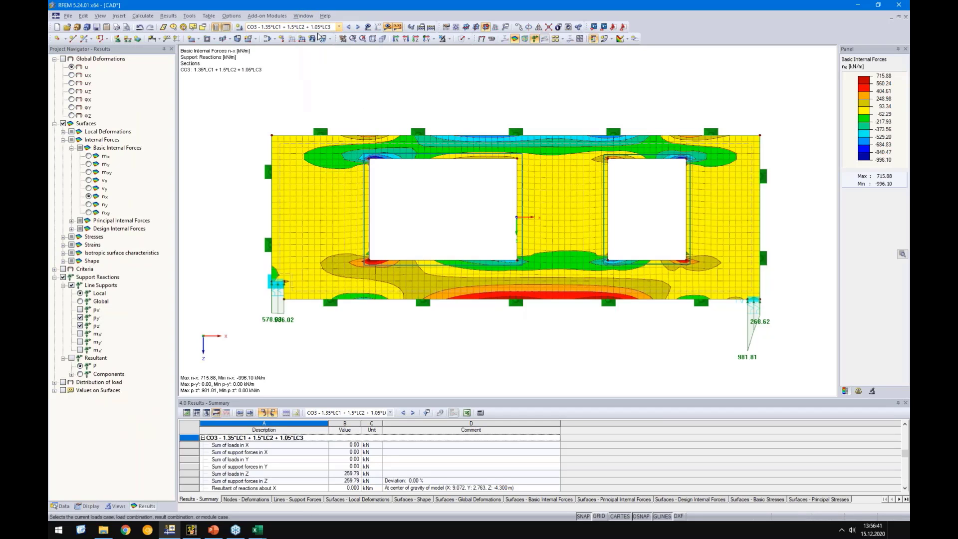
Step: Open the RF-LAMINATE module, check the maximum stress ratios by loading, and return to the model
{"action": "left_click", "coordinate": [61, 506]}
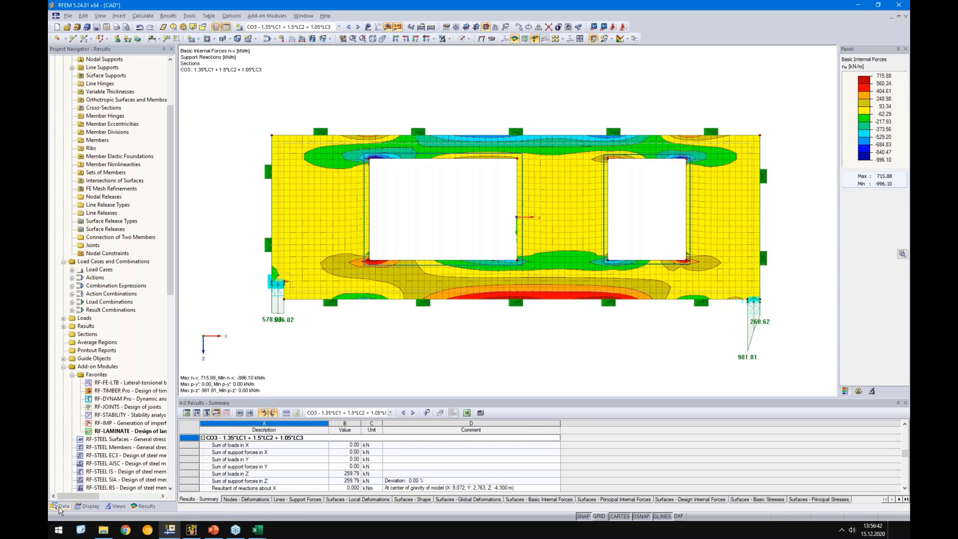
{"action": "double_click", "coordinate": [102, 432]}
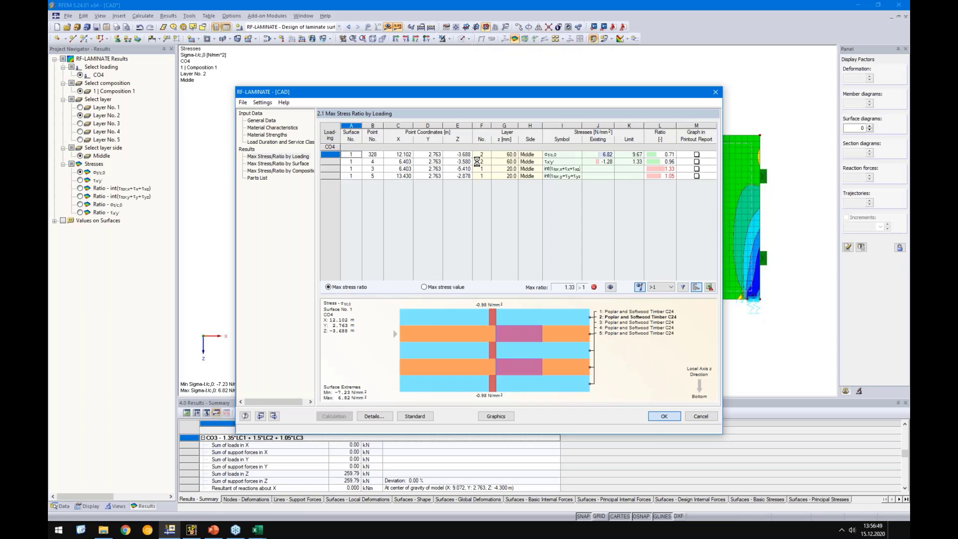
{"action": "left_click", "coordinate": [664, 416]}
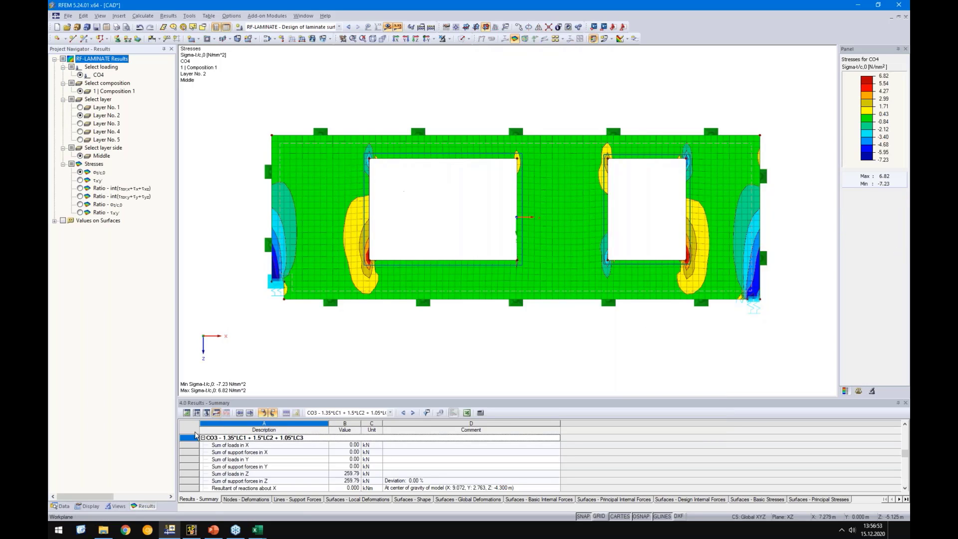
Step: Run an RF-STABILITY eigenvalue analysis importing axial forces from CO3, without activating the division for straight members
{"action": "left_click", "coordinate": [61, 505]}
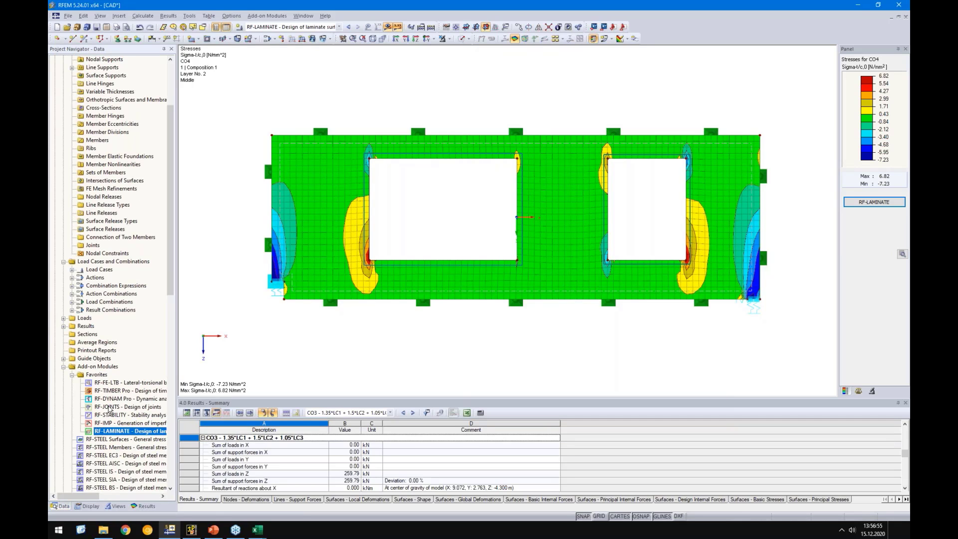
{"action": "double_click", "coordinate": [111, 414]}
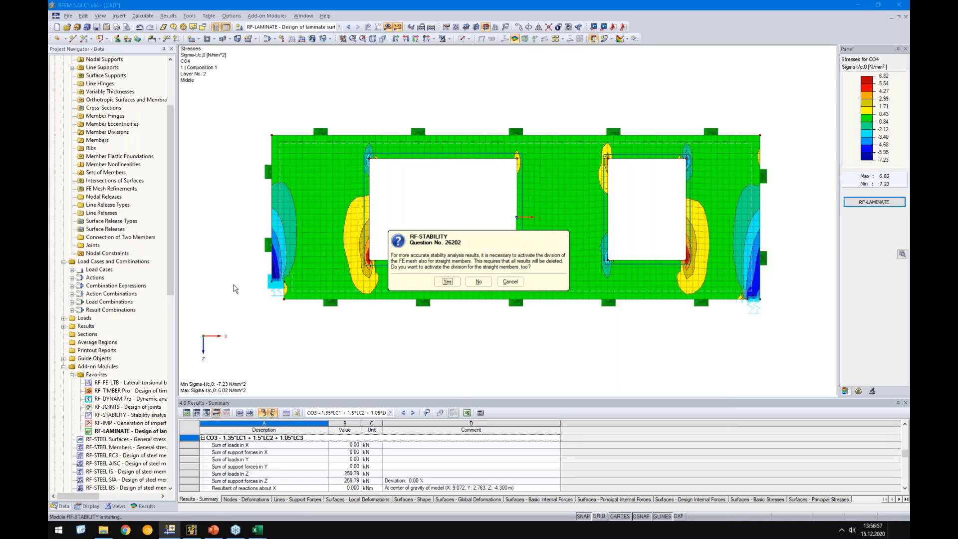
{"action": "left_click", "coordinate": [476, 282]}
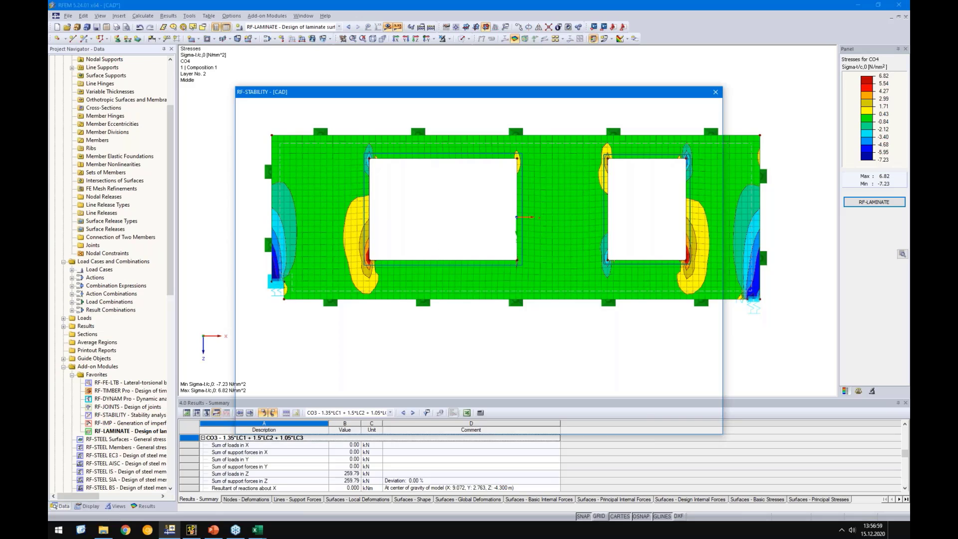
{"action": "left_click", "coordinate": [356, 213]}
{"action": "left_click", "coordinate": [349, 255]}
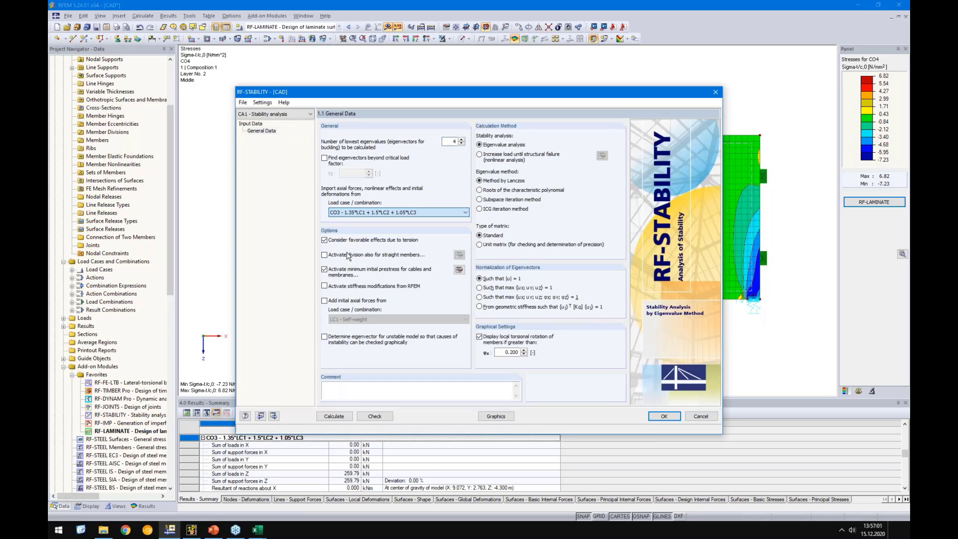
{"action": "left_click", "coordinate": [334, 416]}
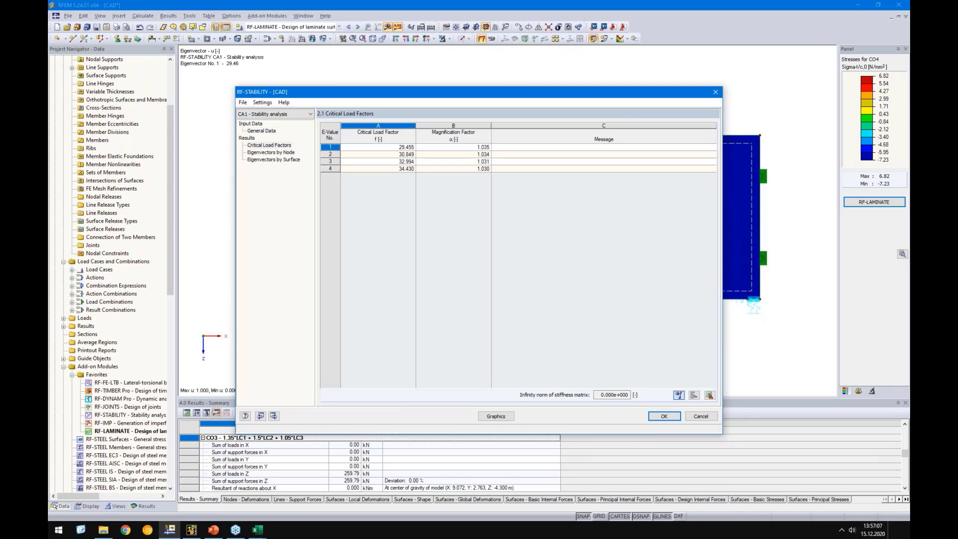
Step: Display the first buckling eigenvector graphically and examine the buckled strip above the large opening
{"action": "left_click", "coordinate": [494, 415]}
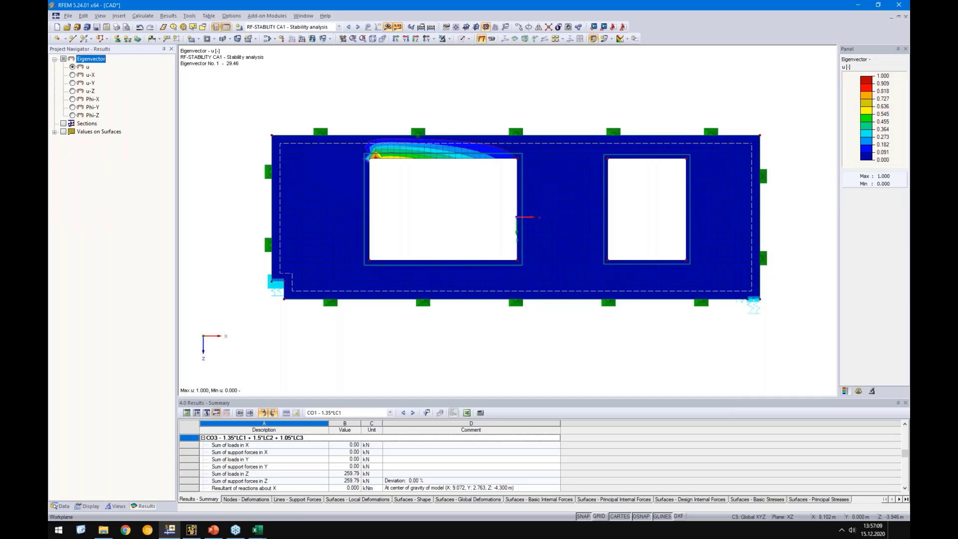
{"action": "middle_click_drag", "start_coordinate": [426, 251], "coordinate": [305, 235], "text": "ctrl"}
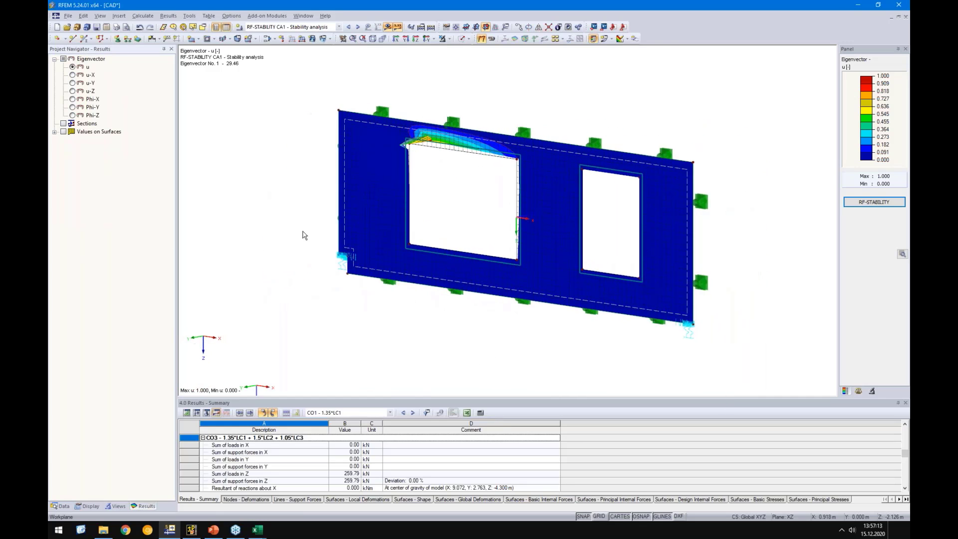
{"action": "scroll", "coordinate": [437, 155], "scroll_direction": "up", "scroll_amount": 3}
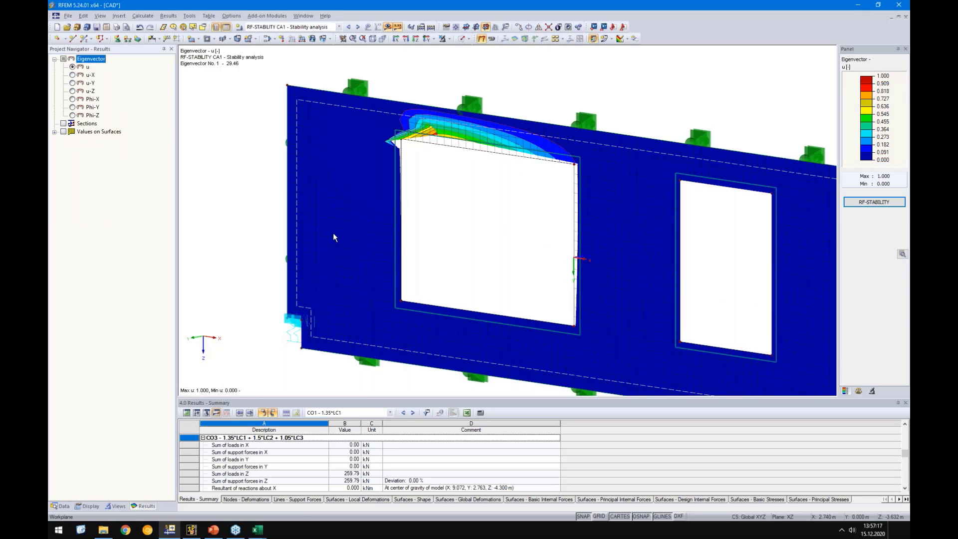
Step: Reopen the RF-STABILITY results, review the critical load factors beside the buckling shape, and return to the wall's front elevation
{"action": "left_click", "coordinate": [855, 204]}
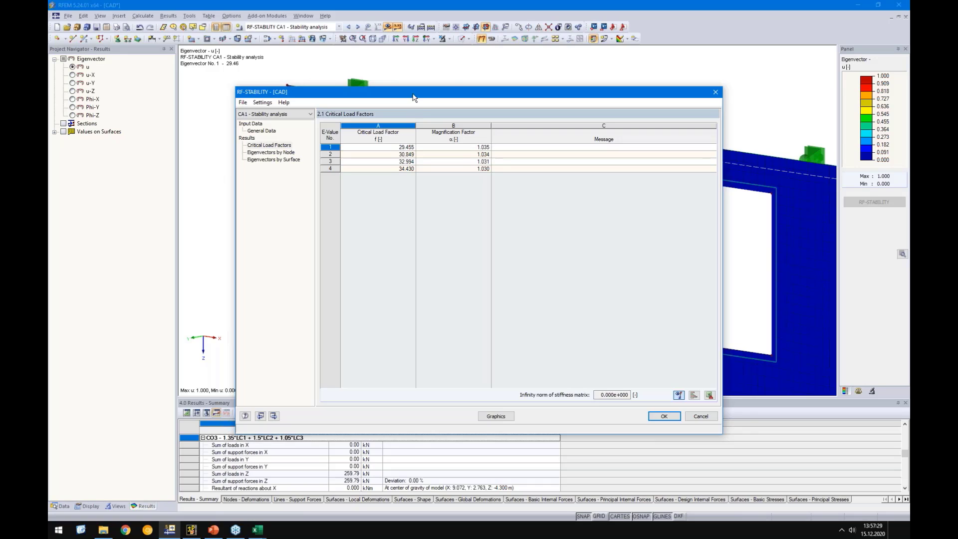
{"action": "left_click_drag", "start_coordinate": [415, 92], "coordinate": [437, 233]}
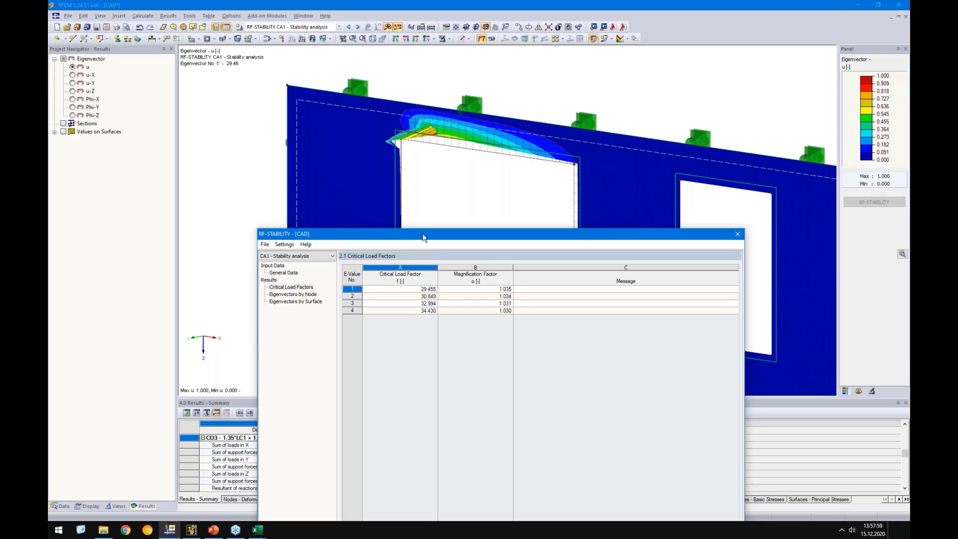
{"action": "left_click_drag", "start_coordinate": [427, 232], "coordinate": [377, 78]}
{"action": "left_click", "coordinate": [639, 415]}
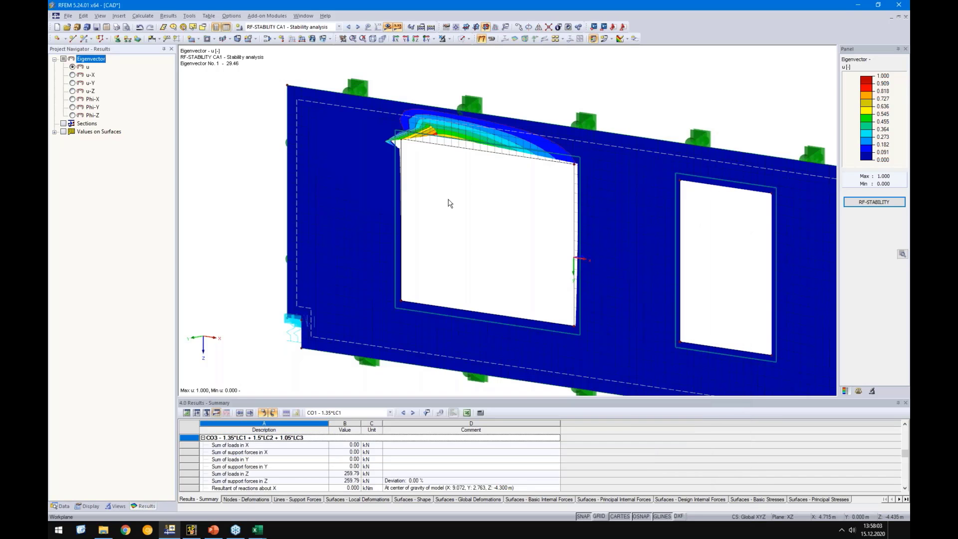
{"action": "left_click", "coordinate": [426, 39]}
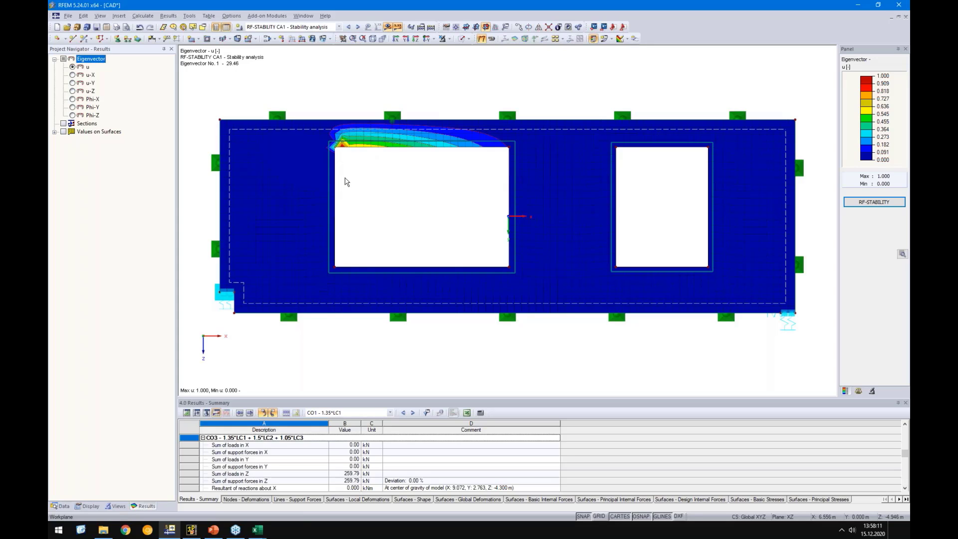
Step: Switch to Chrome, go to dlubal.de, and change the website language to English
{"action": "left_click", "coordinate": [129, 532]}
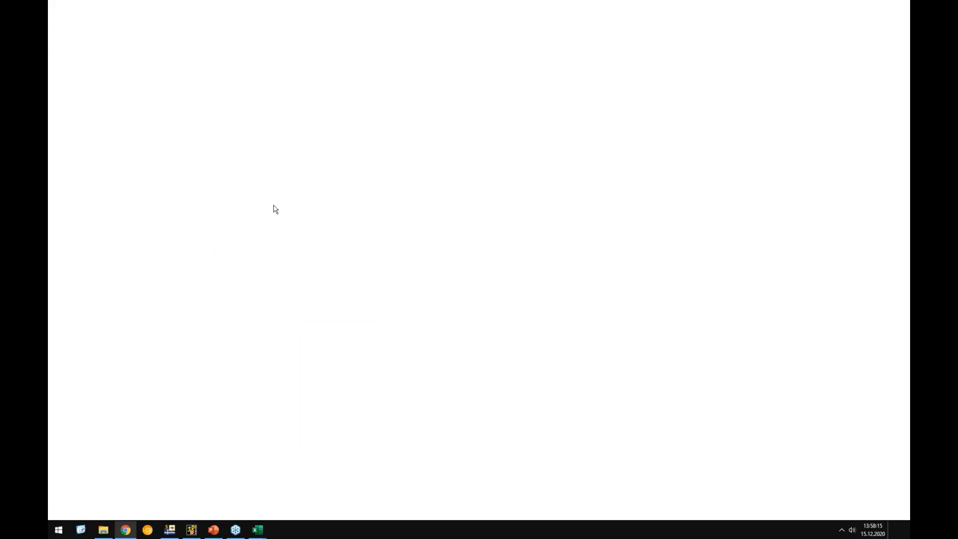
{"action": "left_click", "coordinate": [198, 24]}
{"action": "type", "text": "dlubal.de"}
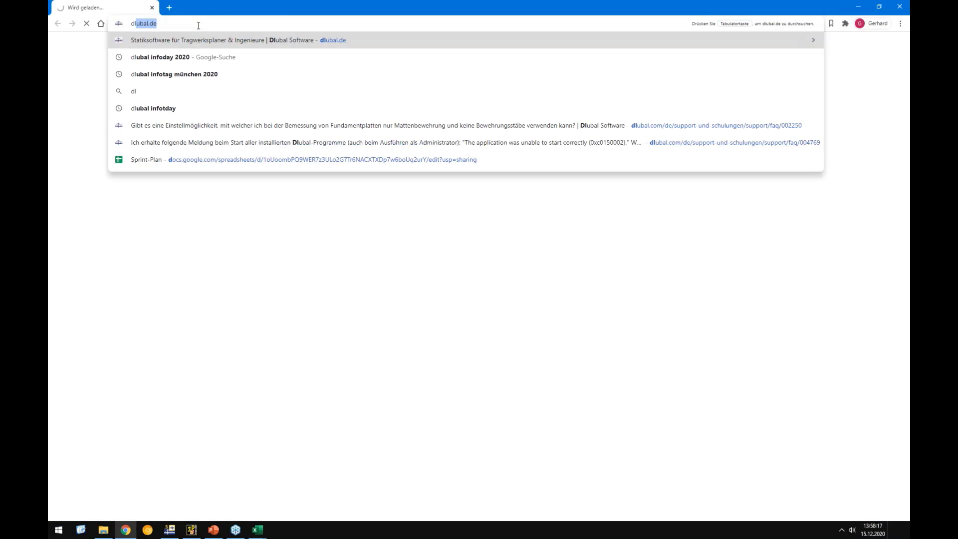
{"action": "key", "text": "Return"}
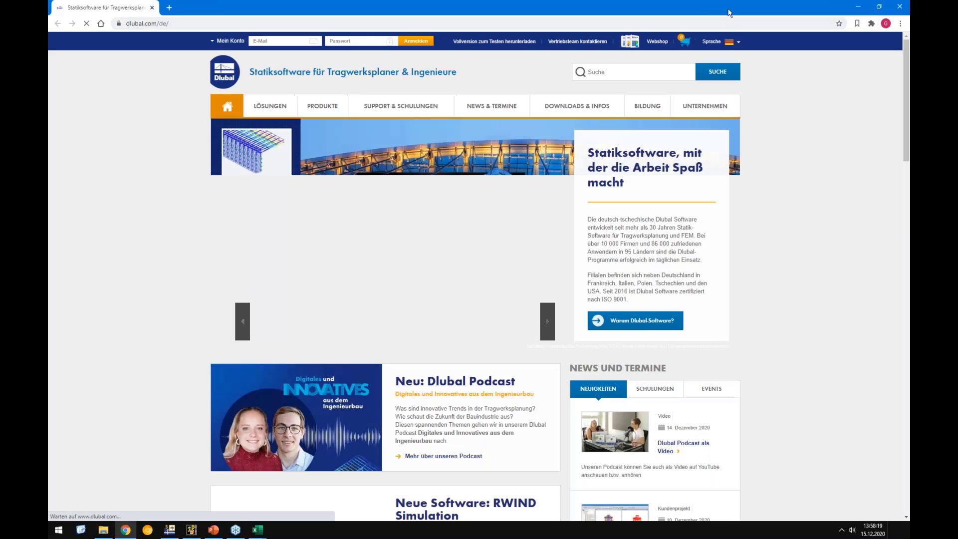
{"action": "left_click", "coordinate": [713, 42]}
{"action": "left_click", "coordinate": [703, 72]}
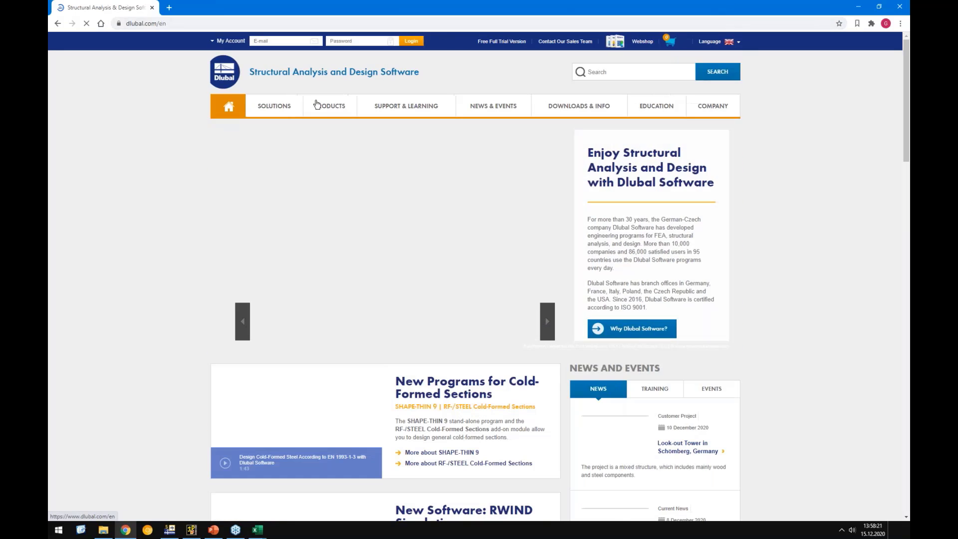
Step: Open the Dlubal Knowledge Base, run a full-text search for "stabilty clt", and browse the listed articles
{"action": "mouse_move", "coordinate": [392, 106]}
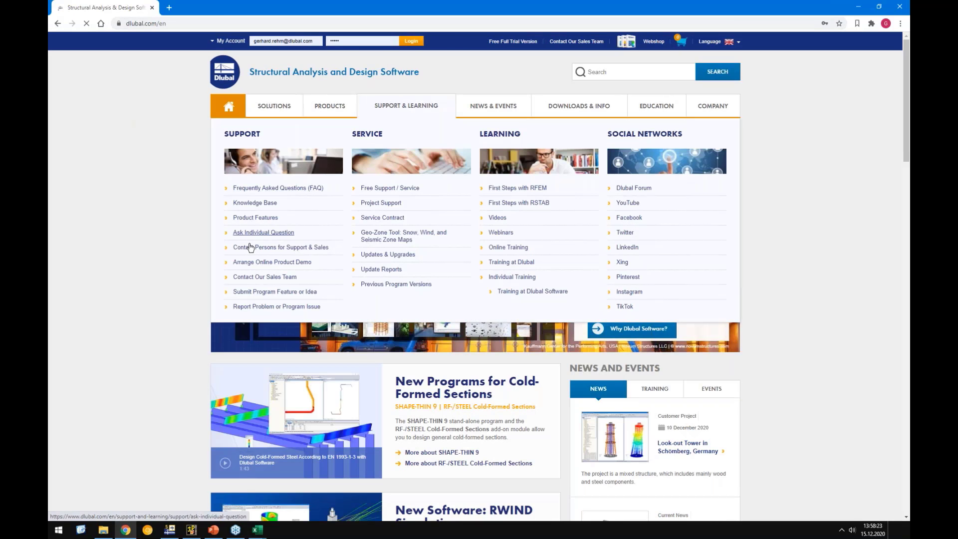
{"action": "left_click", "coordinate": [253, 203]}
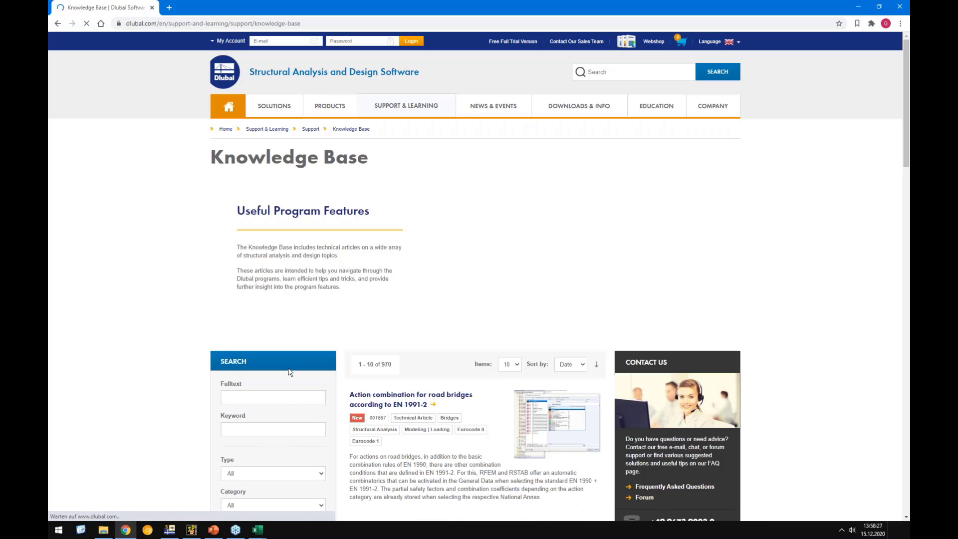
{"action": "left_click", "coordinate": [294, 392]}
{"action": "type", "text": "stabilt"}
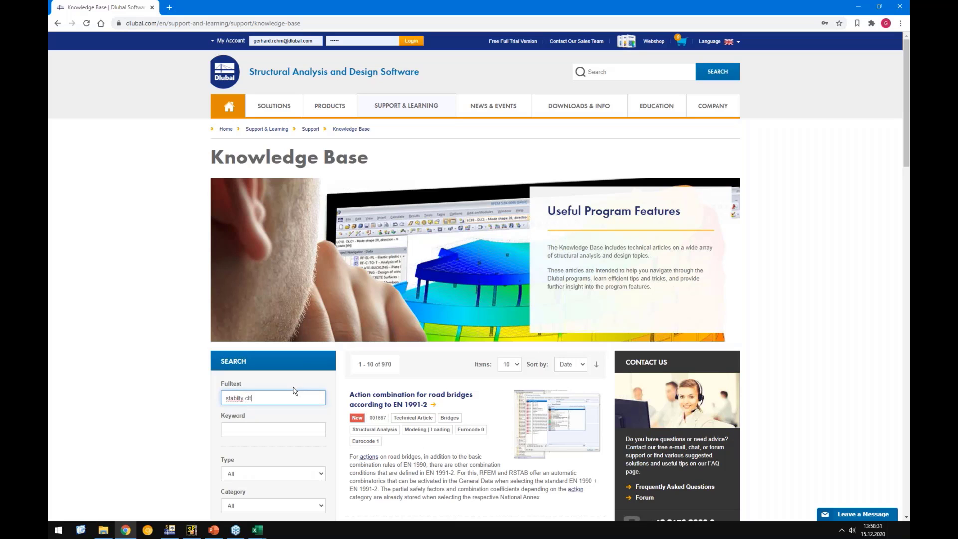
{"action": "type", "text": "y clt"}
{"action": "scroll", "coordinate": [269, 364], "scroll_direction": "down", "scroll_amount": 5}
{"action": "left_click", "coordinate": [254, 424]}
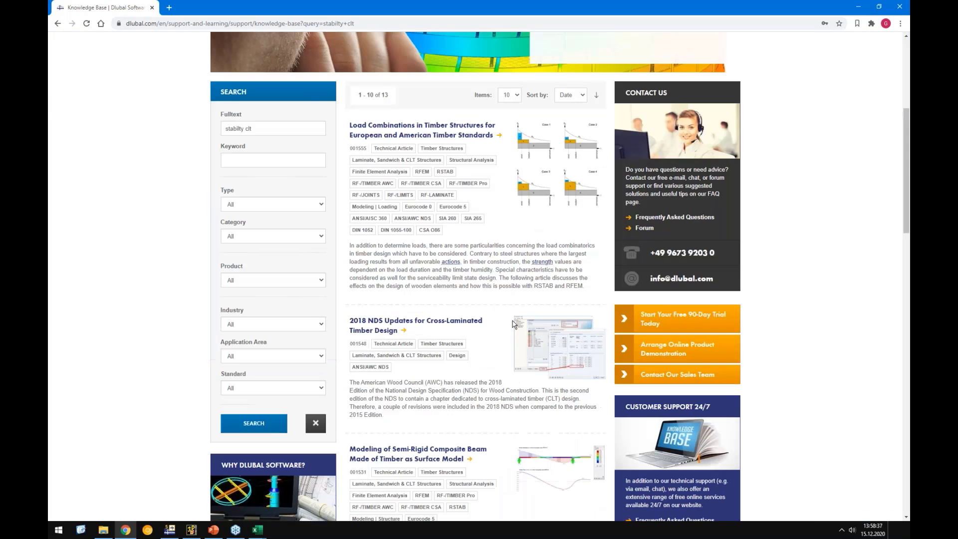
{"action": "scroll", "coordinate": [514, 324], "scroll_direction": "down", "scroll_amount": 15}
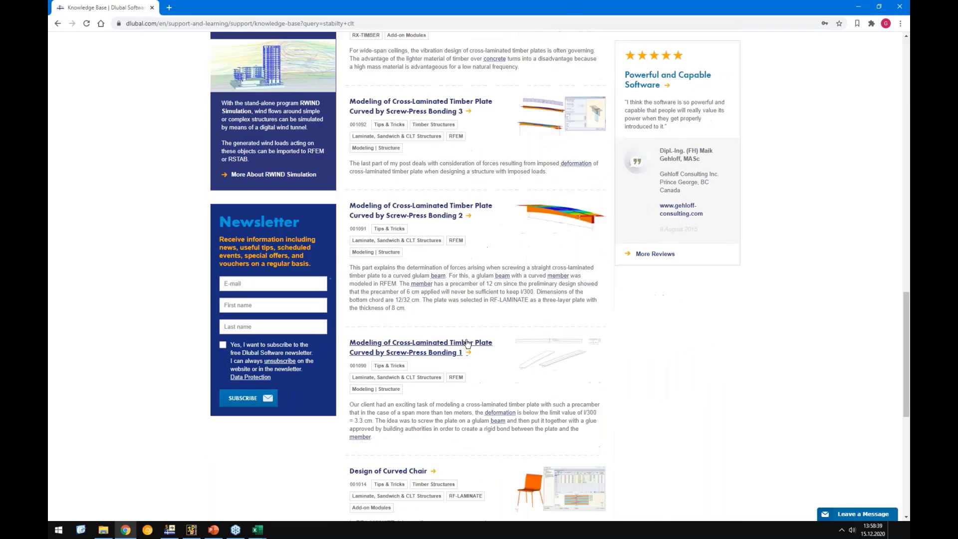
Step: Replace the full-text search term with the author's surname, run the Knowledge Base search, and look through the article list
{"action": "scroll", "coordinate": [467, 343], "scroll_direction": "up", "scroll_amount": 20}
{"action": "left_click_drag", "start_coordinate": [252, 308], "coordinate": [164, 306]}
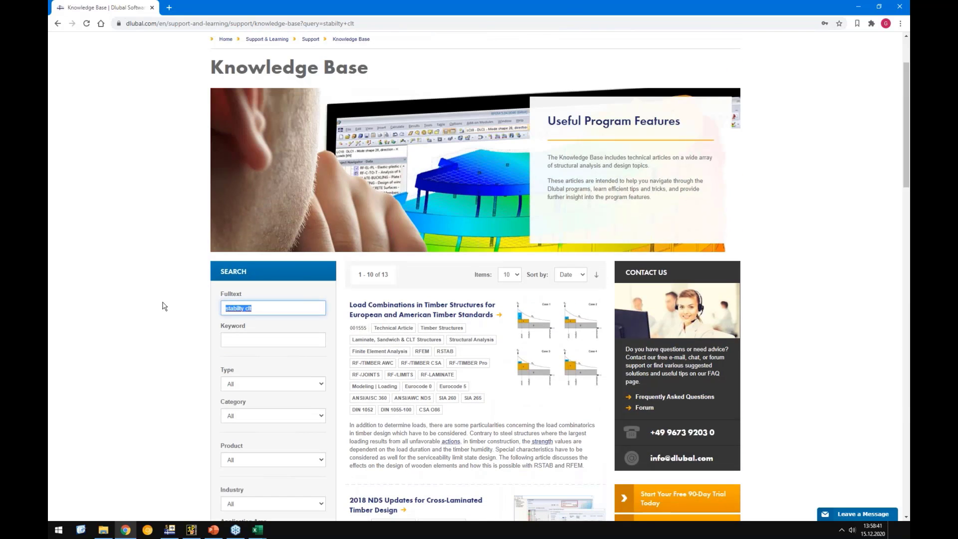
{"action": "type", "text": "rehm"}
{"action": "scroll", "coordinate": [155, 308], "scroll_direction": "down", "scroll_amount": 6}
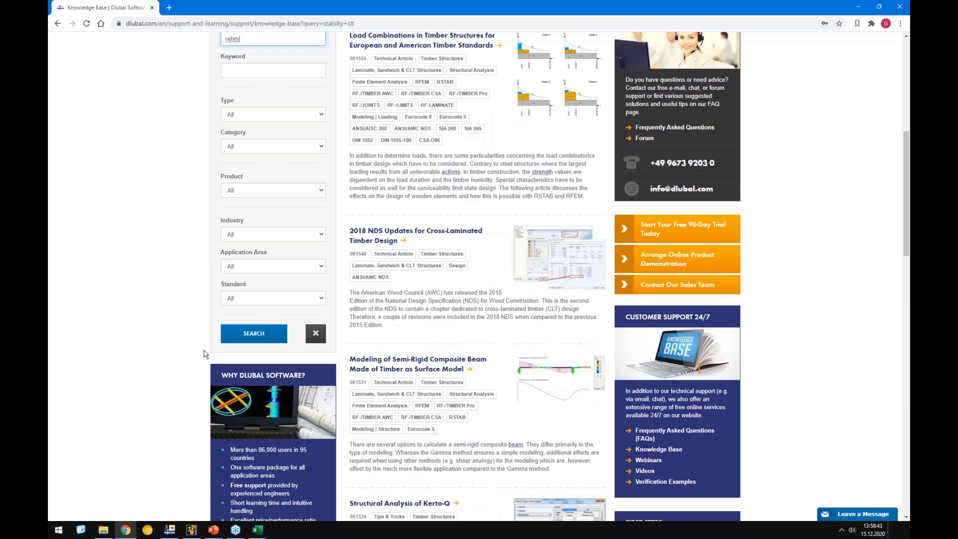
{"action": "left_click", "coordinate": [245, 334]}
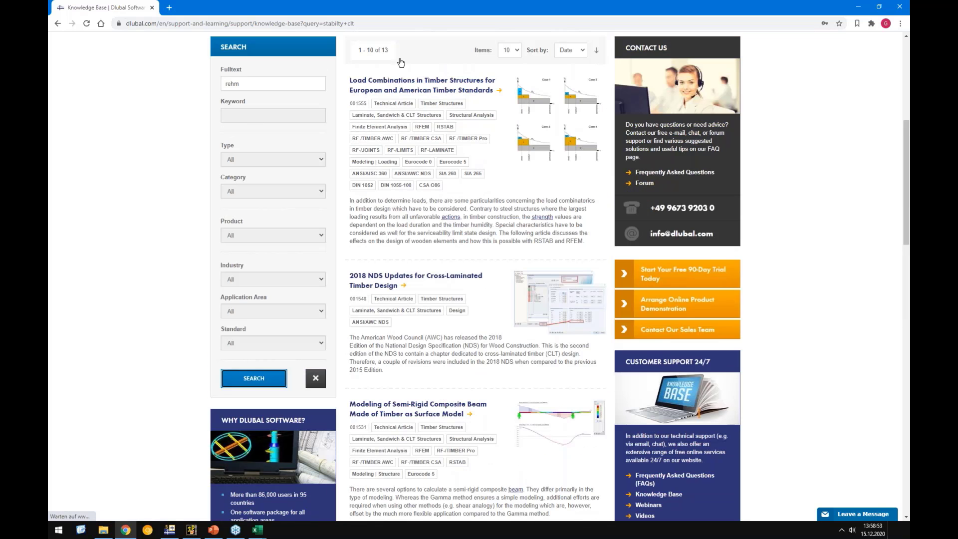
{"action": "left_click", "coordinate": [249, 85]}
{"action": "left_click", "coordinate": [232, 104]}
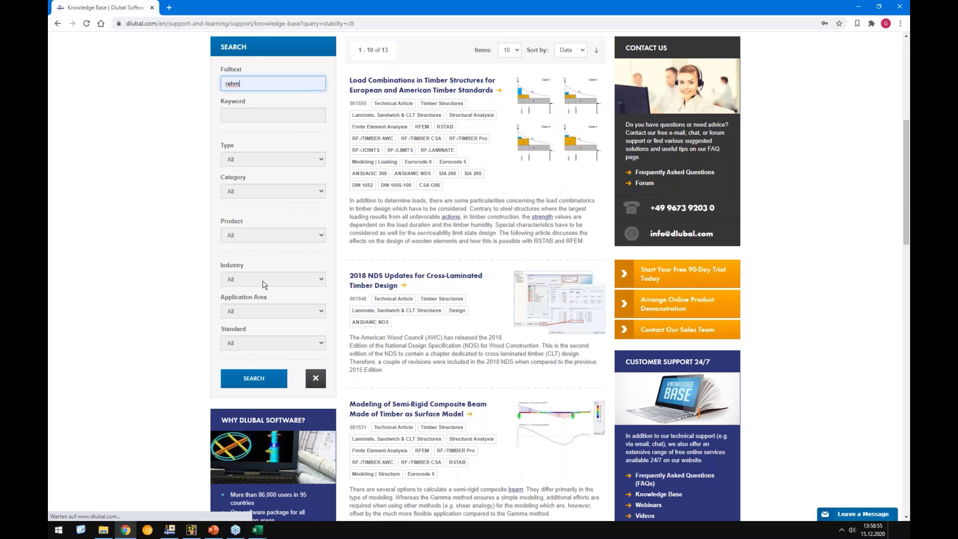
{"action": "left_click", "coordinate": [264, 369]}
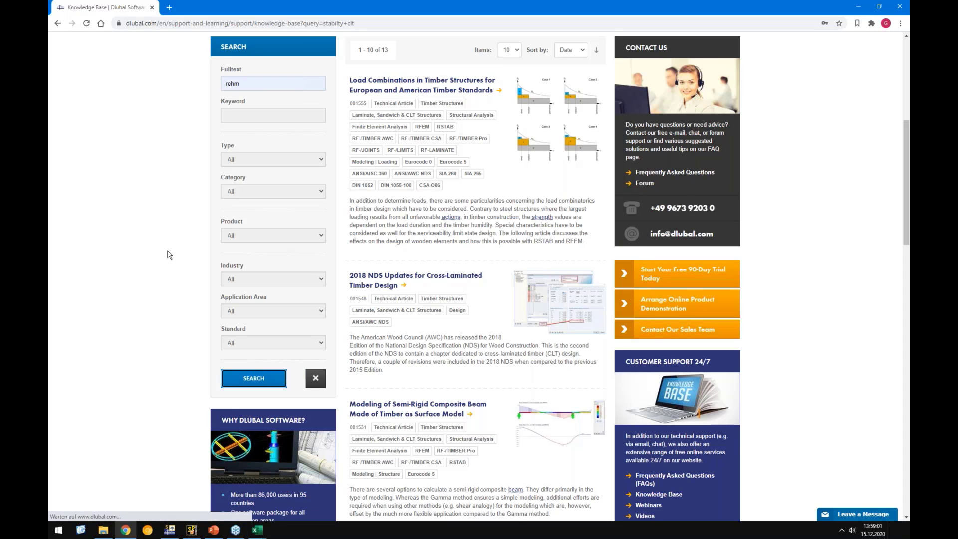
{"action": "scroll", "coordinate": [341, 113], "scroll_direction": "down", "scroll_amount": 4}
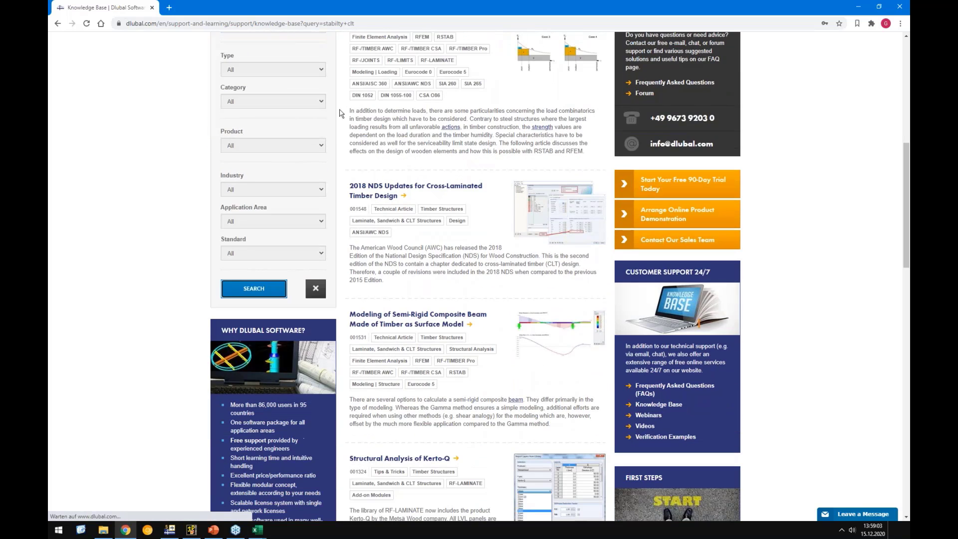
{"action": "scroll", "coordinate": [494, 282], "scroll_direction": "down", "scroll_amount": 6}
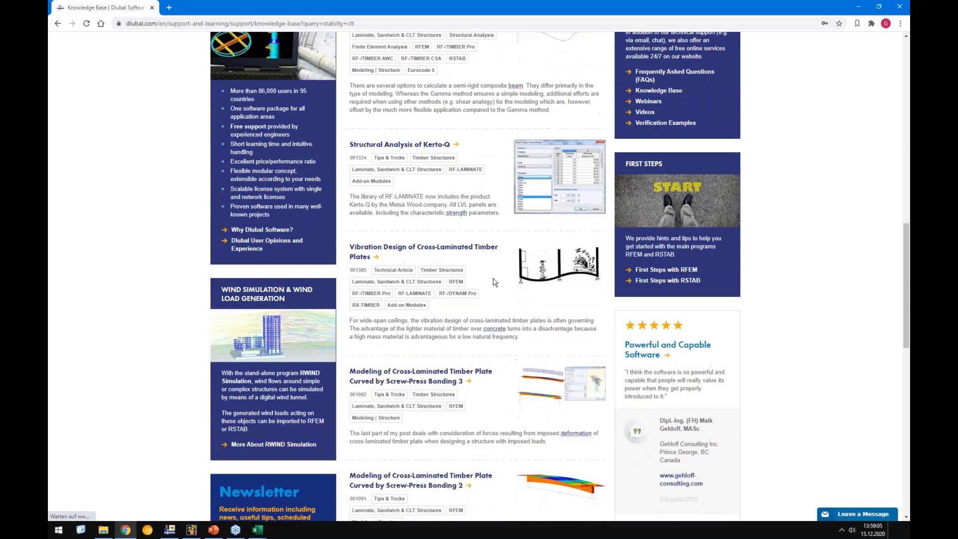
{"action": "scroll", "coordinate": [494, 282], "scroll_direction": "up", "scroll_amount": 3}
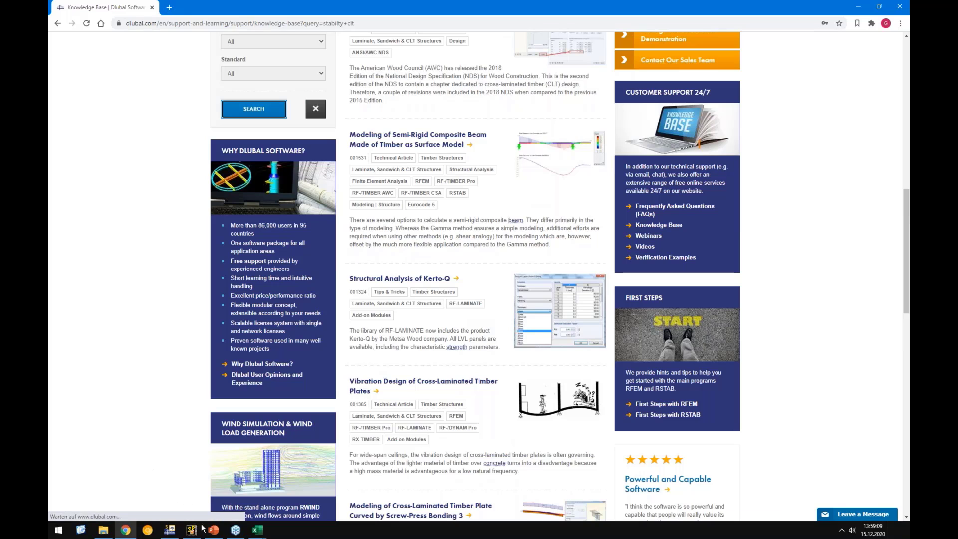
Step: Switch to RFEM, select load combination CO8 (LC1 + LC2 + 0.7*LC3), and calculate its results
{"action": "mouse_move", "coordinate": [179, 534]}
{"action": "mouse_move", "coordinate": [213, 533]}
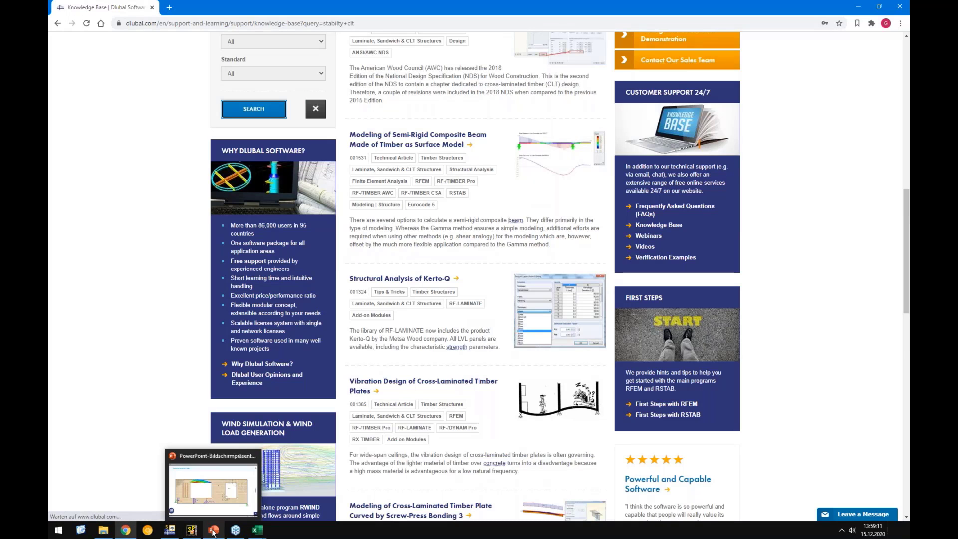
{"action": "left_click", "coordinate": [170, 530]}
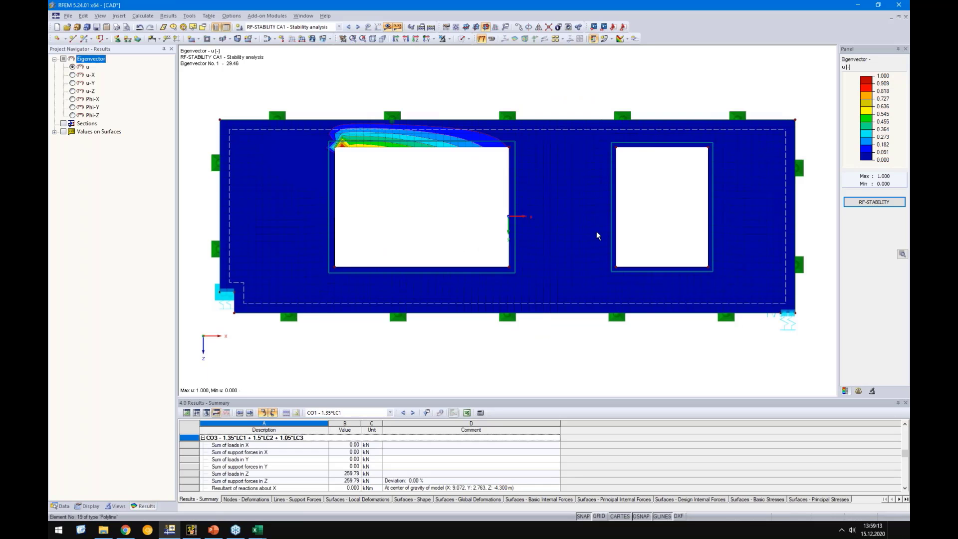
{"action": "scroll", "coordinate": [380, 214], "scroll_direction": "down", "scroll_amount": 1}
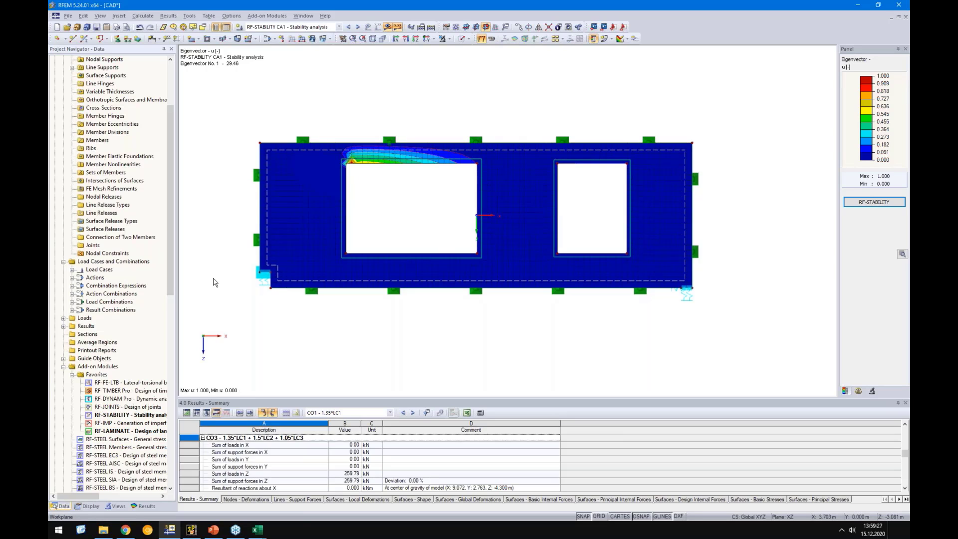
{"action": "left_click", "coordinate": [330, 27]}
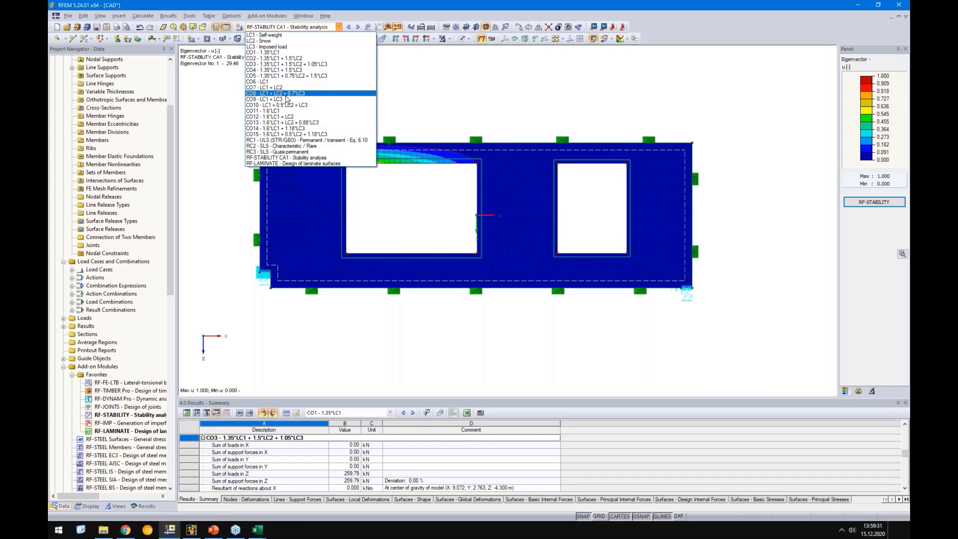
{"action": "left_click", "coordinate": [287, 97]}
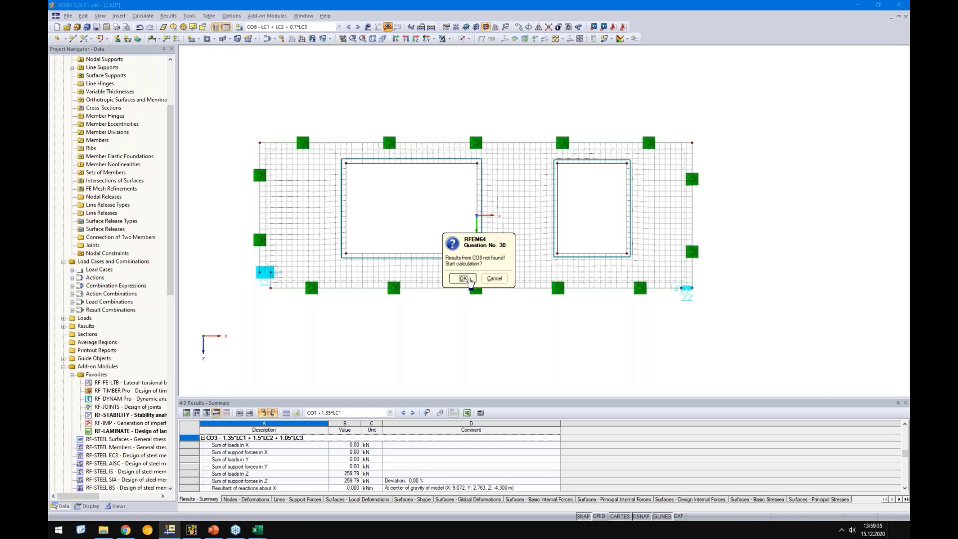
{"action": "left_click", "coordinate": [463, 279]}
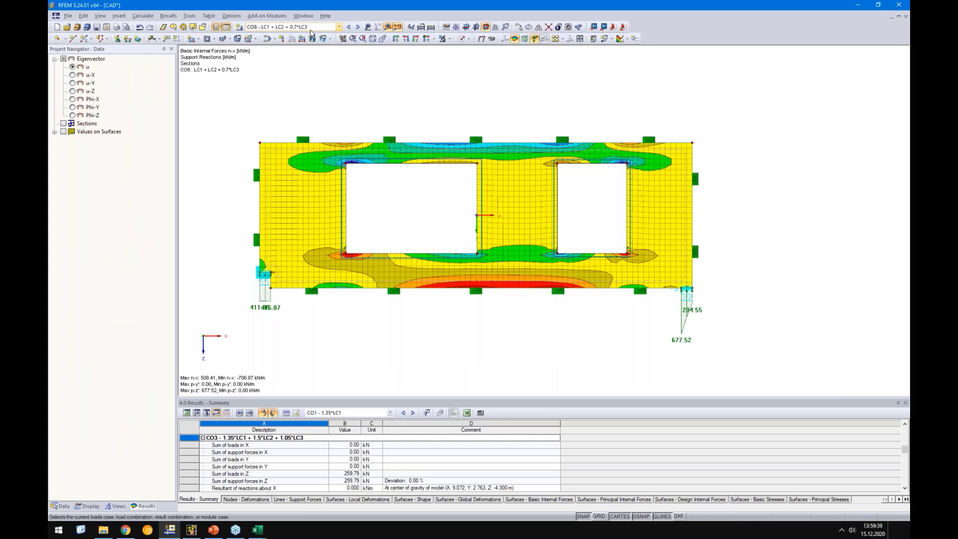
Step: Calculate load combination CO10 (LC1 + 0.5*LC2 + LC3) and display its global deformations on the wall
{"action": "left_click", "coordinate": [311, 28]}
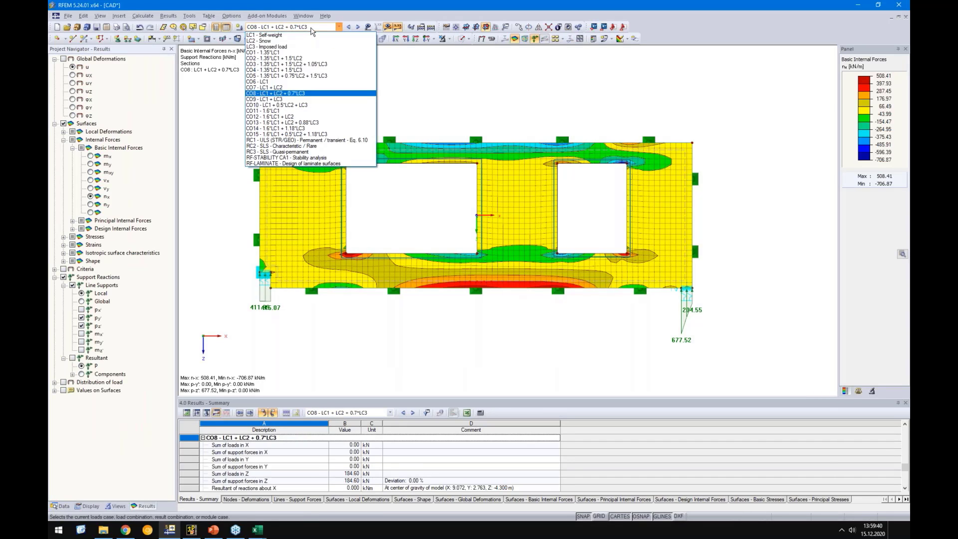
{"action": "left_click", "coordinate": [292, 105]}
{"action": "left_click", "coordinate": [388, 27]}
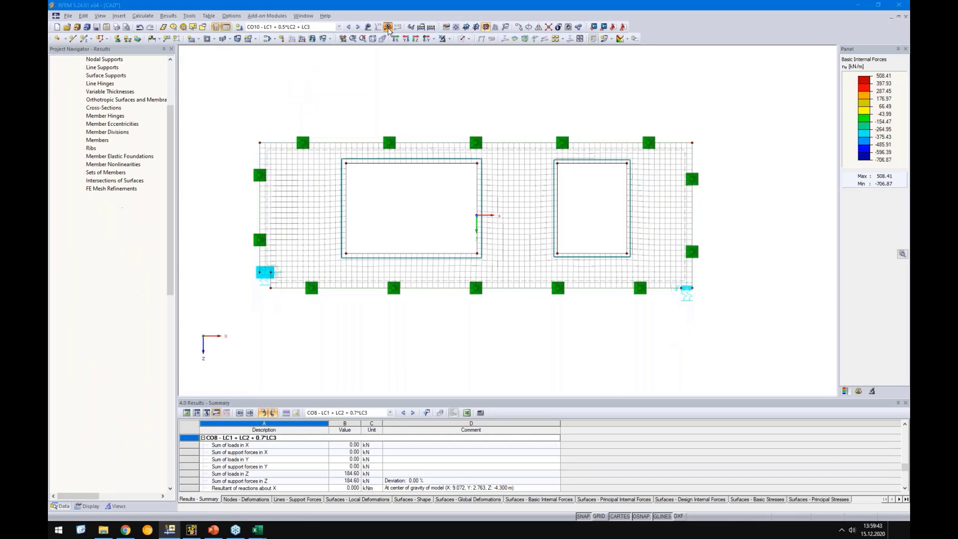
{"action": "key", "text": "Return"}
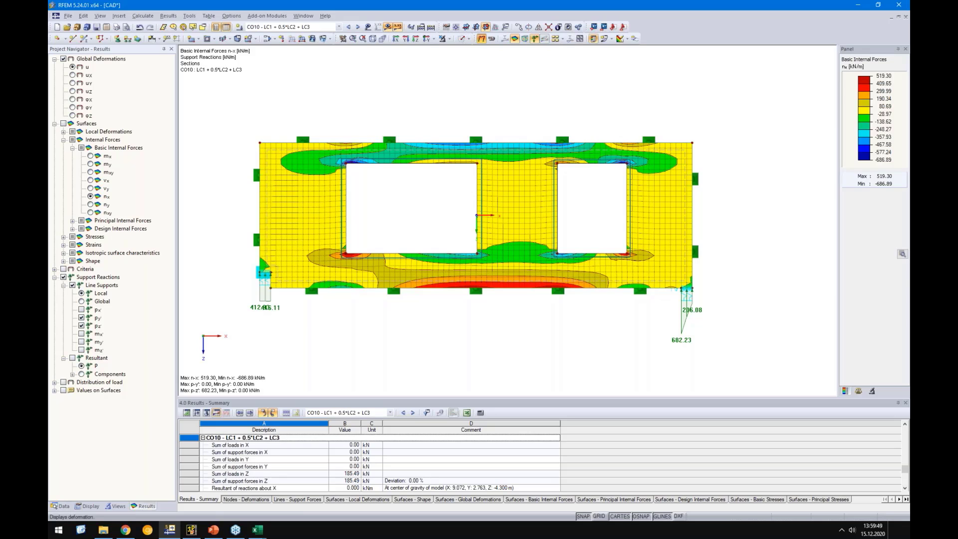
{"action": "left_click", "coordinate": [481, 38]}
Step: Show the display options for deformation results and the display factors for the deformed wall
{"action": "left_click", "coordinate": [88, 506]}
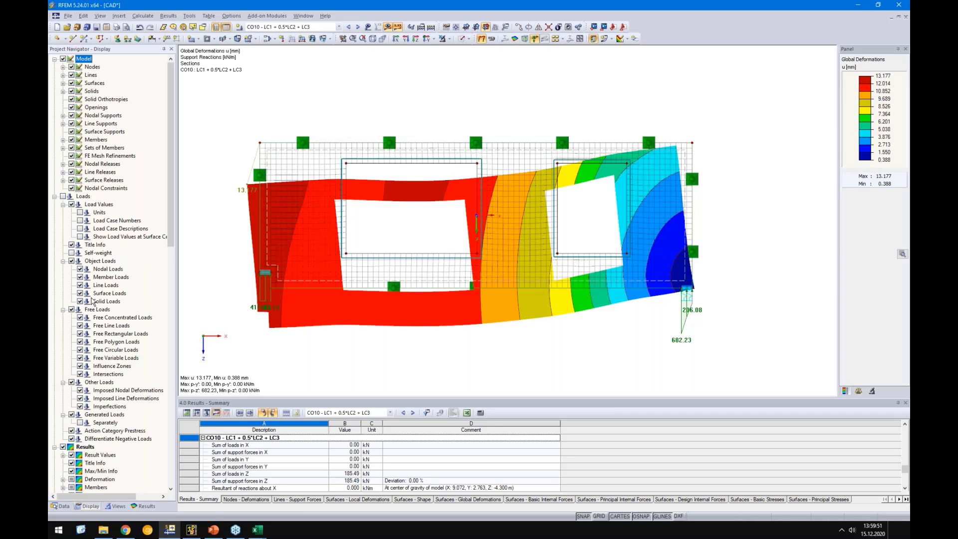
{"action": "scroll", "coordinate": [92, 301], "scroll_direction": "down", "scroll_amount": 2}
{"action": "scroll", "coordinate": [92, 301], "scroll_direction": "down", "scroll_amount": 4}
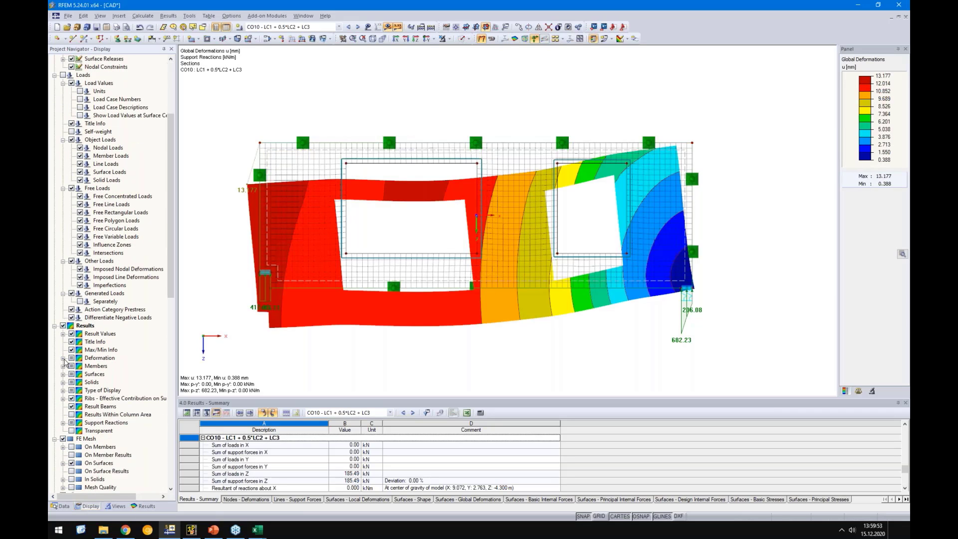
{"action": "left_click", "coordinate": [63, 358]}
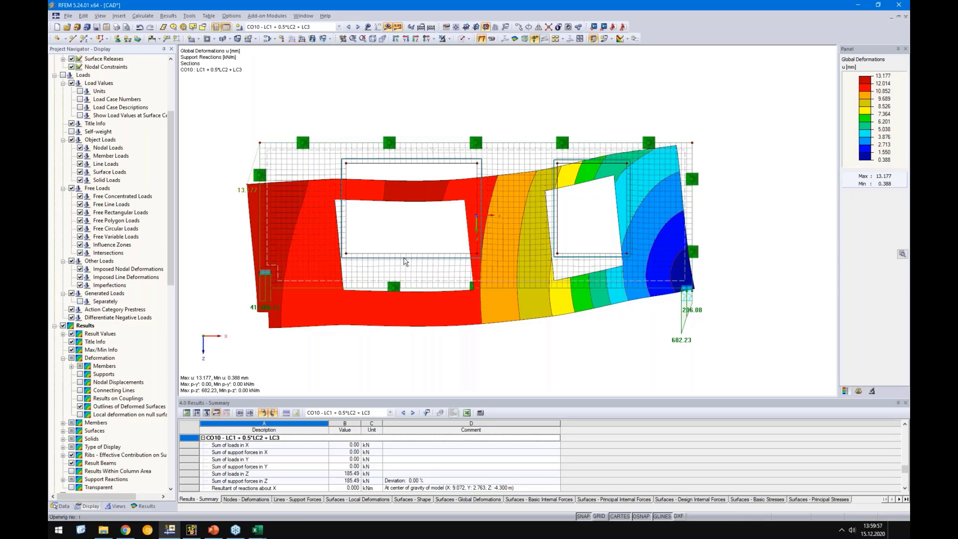
{"action": "left_click", "coordinate": [858, 391]}
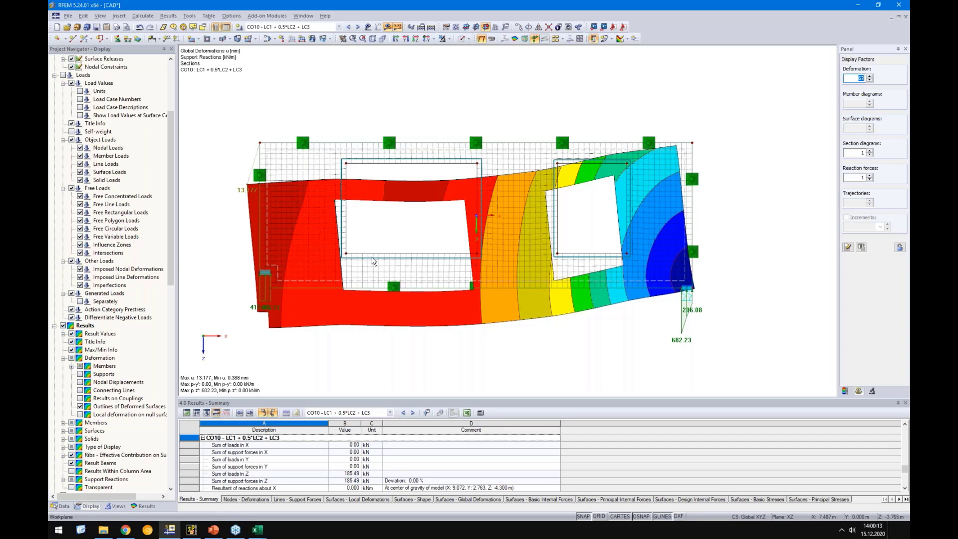
Step: Examine the distortion of the wall's large opening across its diagonal, comparing the deformed shape with the undeformed model
{"action": "scroll", "coordinate": [361, 273], "scroll_direction": "up", "scroll_amount": 2}
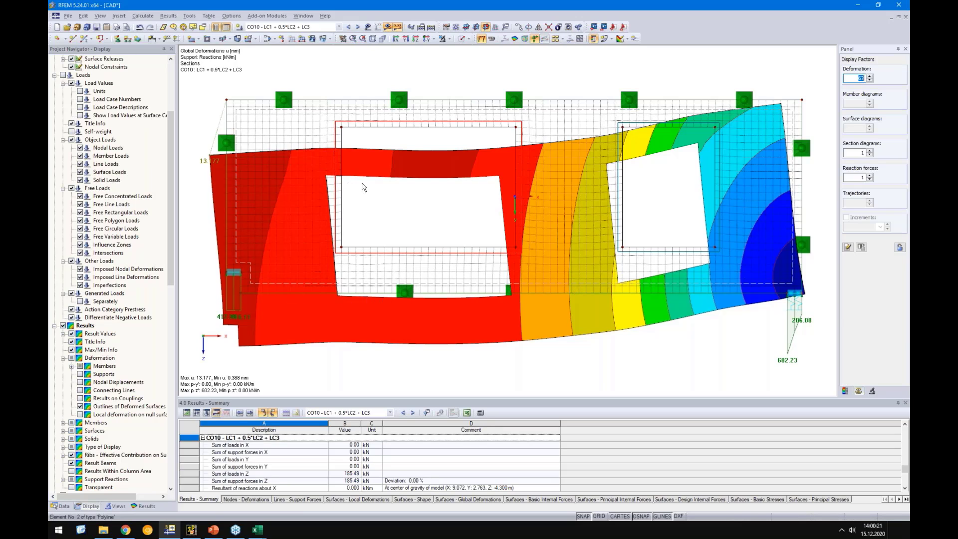
{"action": "left_click", "coordinate": [491, 179]}
{"action": "left_click_drag", "start_coordinate": [463, 205], "coordinate": [339, 293]}
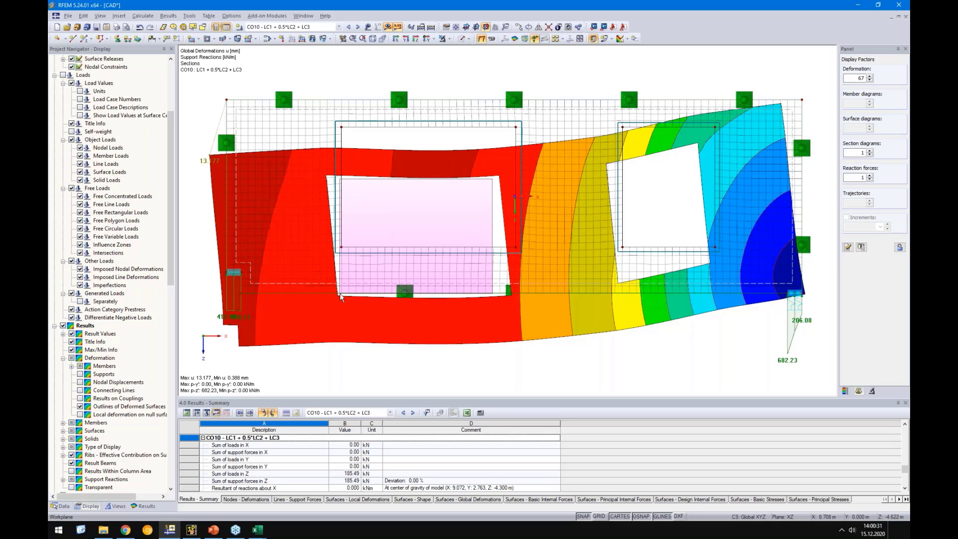
{"action": "left_click_drag", "start_coordinate": [339, 292], "coordinate": [340, 293]}
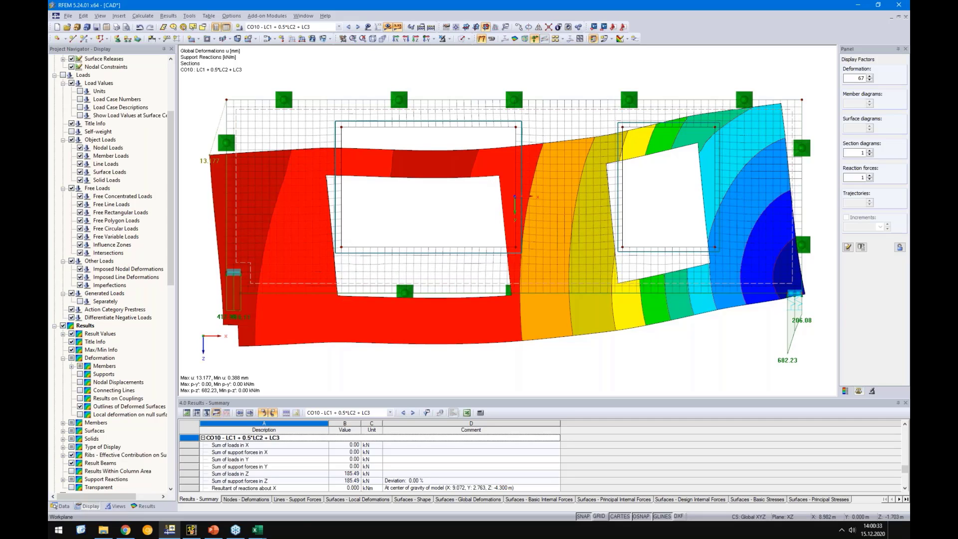
{"action": "left_click", "coordinate": [387, 27]}
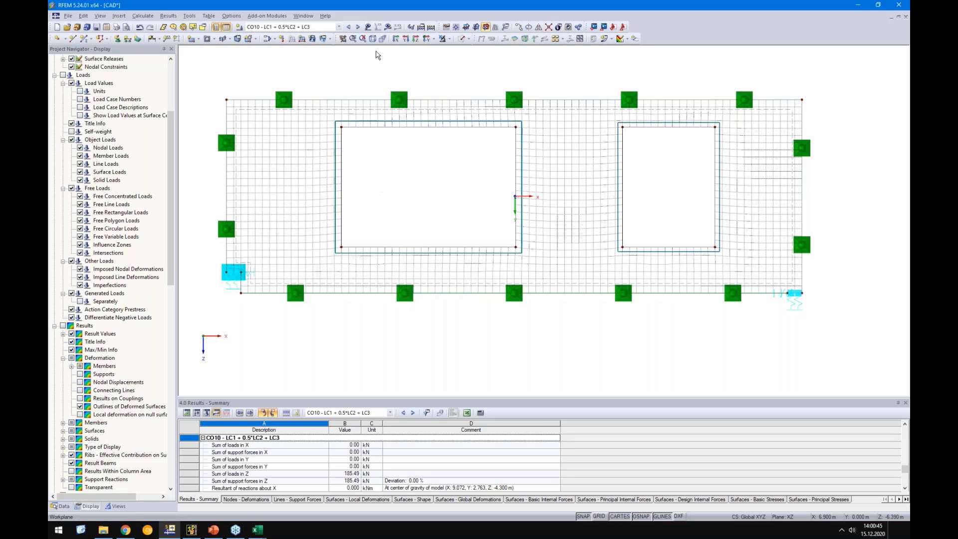
{"action": "left_click", "coordinate": [387, 27]}
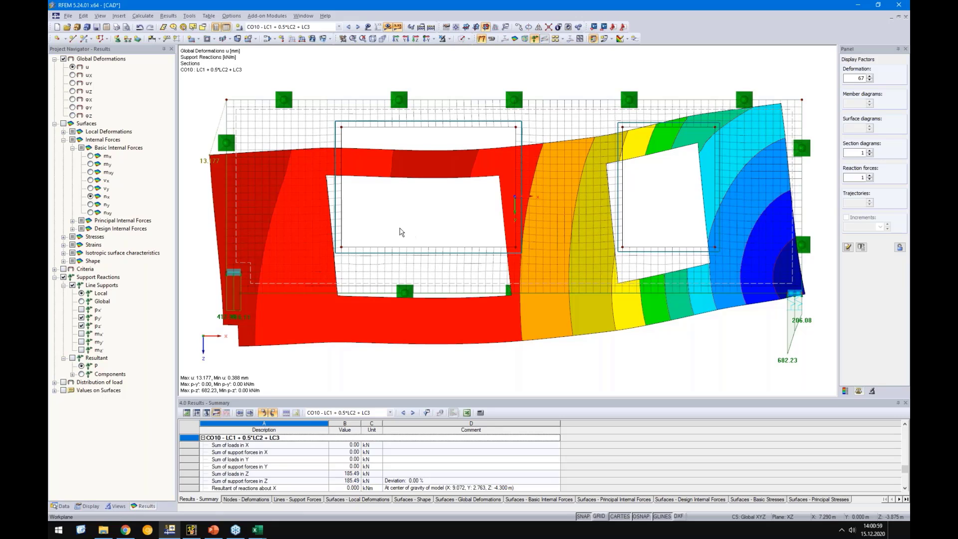
Step: Hide the results and fill both wall openings with rectangular surfaces of Rigid stiffness, accepting deletion of the existing results and FE mesh
{"action": "left_click", "coordinate": [397, 26]}
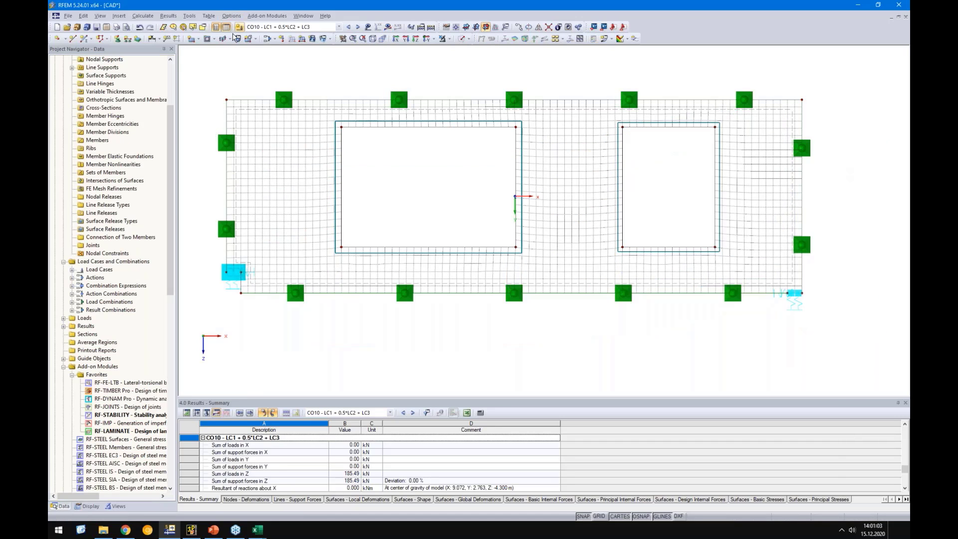
{"action": "left_click", "coordinate": [198, 38]}
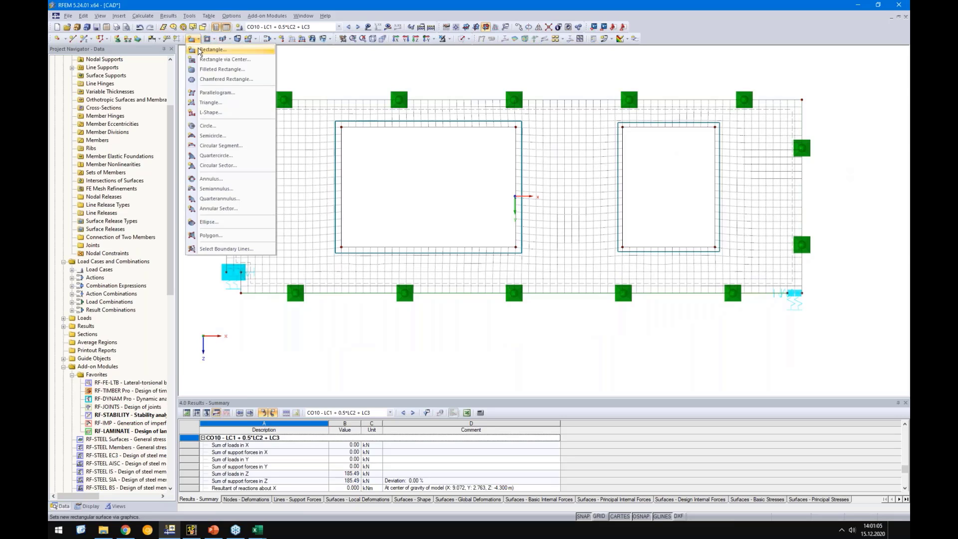
{"action": "left_click", "coordinate": [210, 50]}
{"action": "left_click", "coordinate": [550, 189]}
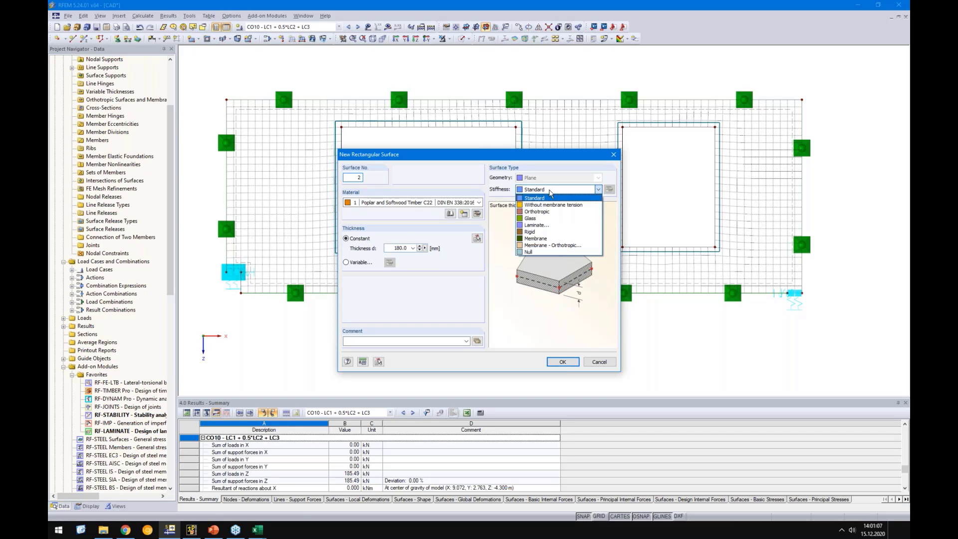
{"action": "left_click", "coordinate": [530, 232]}
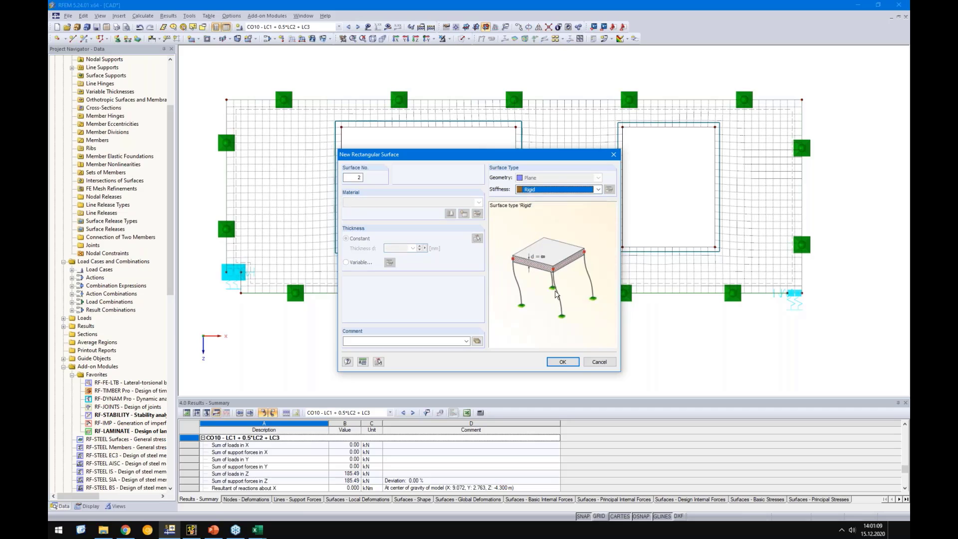
{"action": "left_click", "coordinate": [562, 361]}
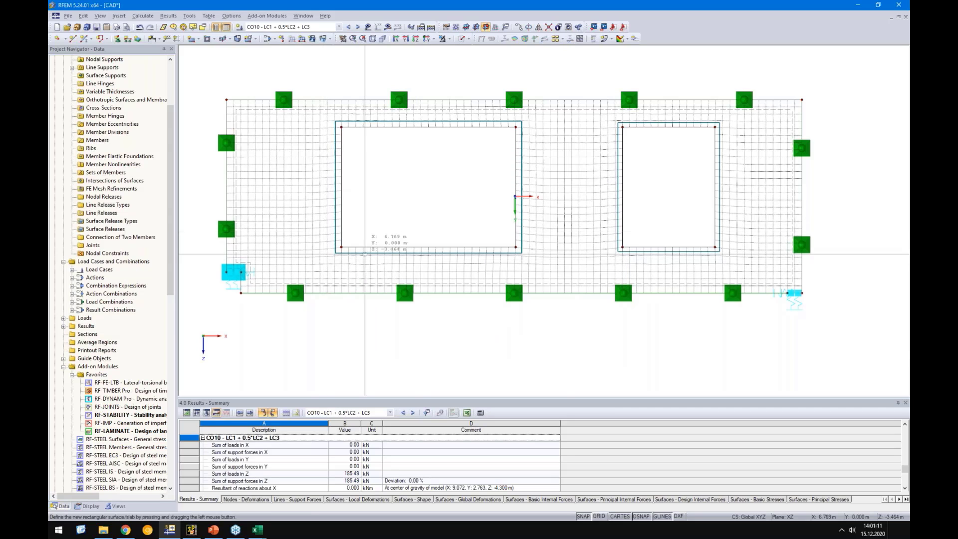
{"action": "left_click", "coordinate": [341, 246]}
{"action": "left_click", "coordinate": [515, 126]}
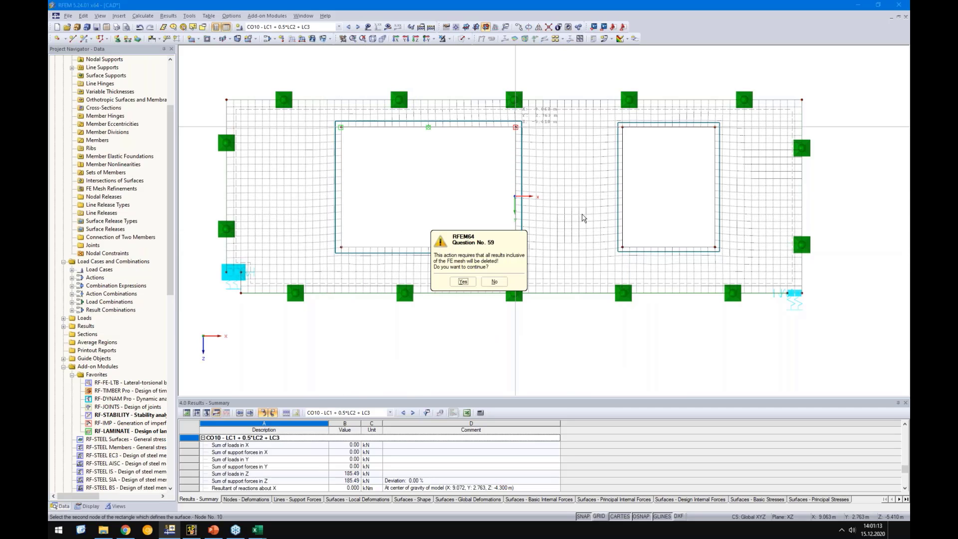
{"action": "left_click", "coordinate": [460, 282]}
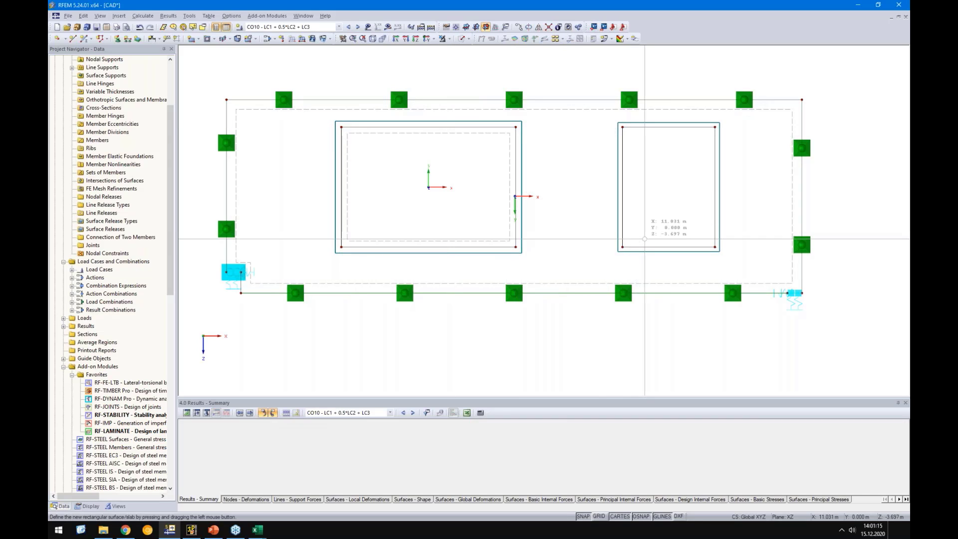
{"action": "left_click", "coordinate": [622, 246]}
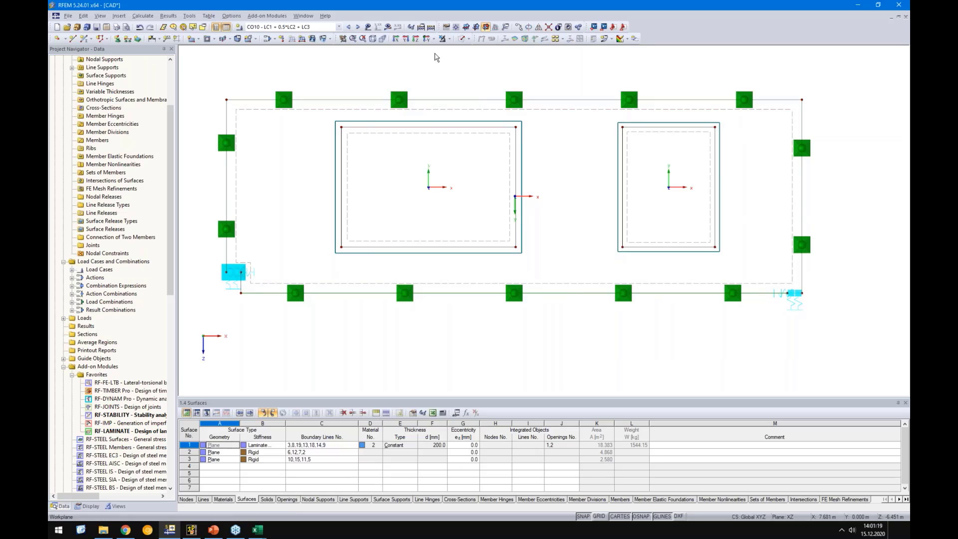
Step: Show the model in solid rendering and toggle the local axis systems of the lines and the wall surface
{"action": "left_click", "coordinate": [461, 38]}
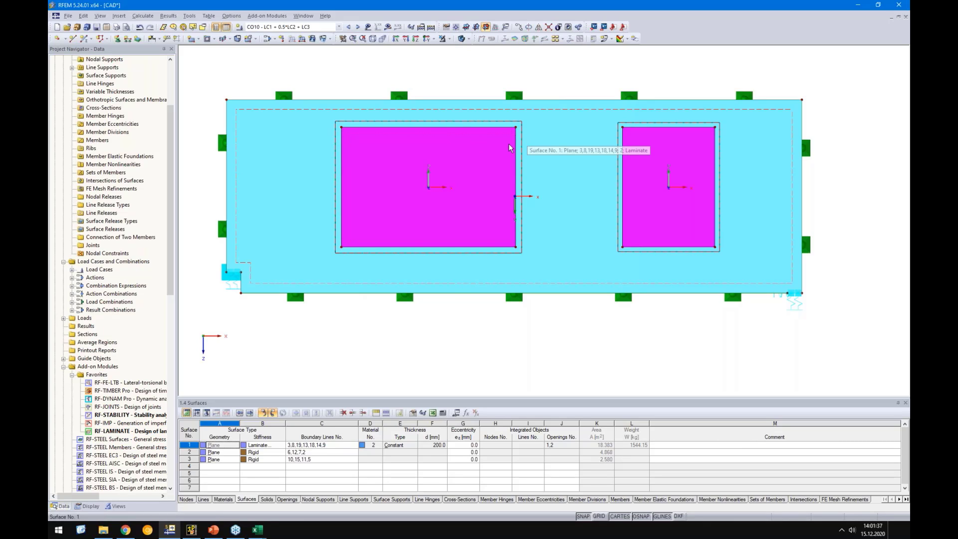
{"action": "right_click", "coordinate": [395, 251]}
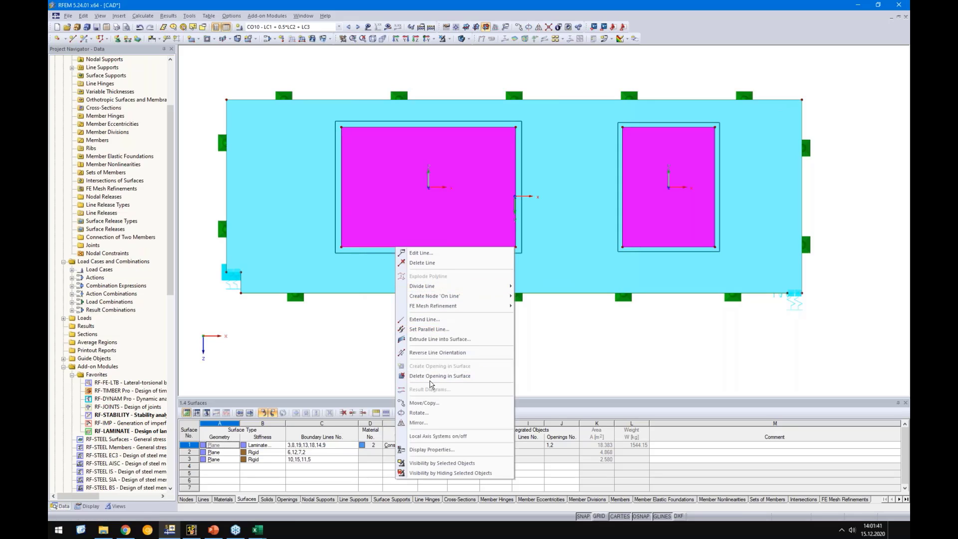
{"action": "left_click", "coordinate": [442, 434]}
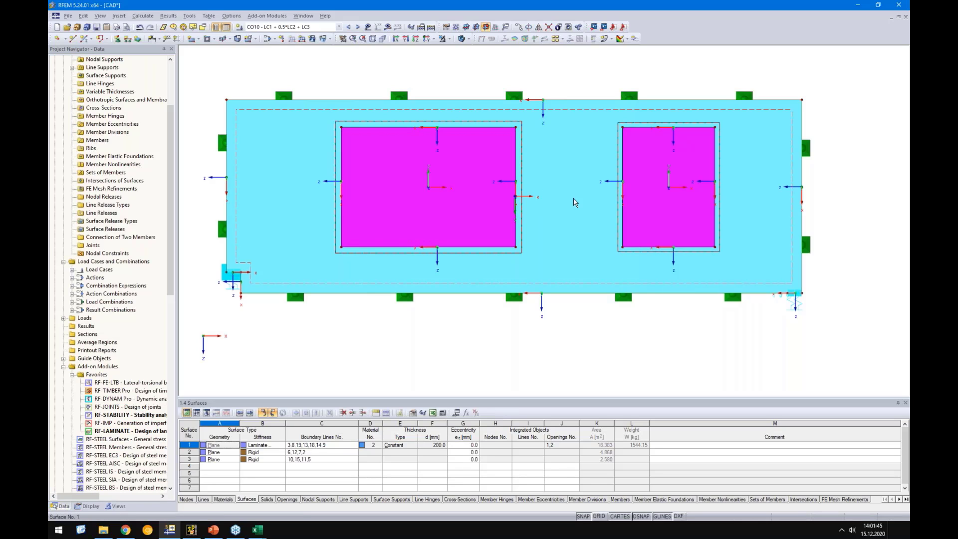
{"action": "right_click", "coordinate": [550, 207]}
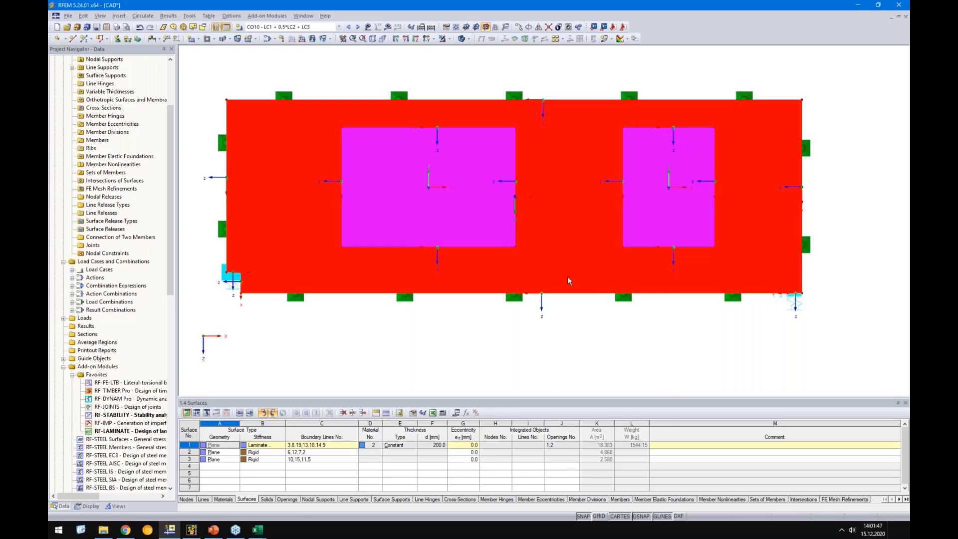
{"action": "left_click", "coordinate": [574, 391]}
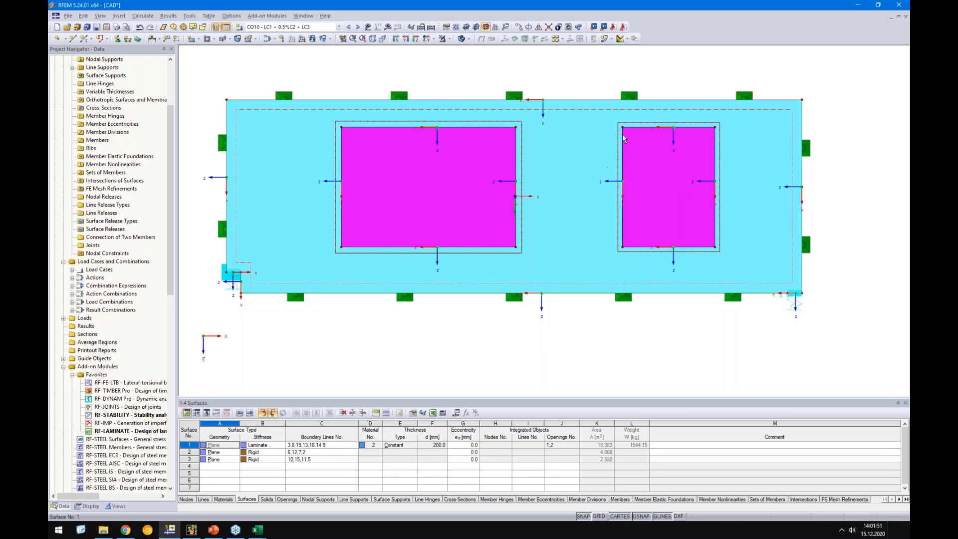
Step: Create a line release with a new release type, releasing ux and uy with spring constants of 0.010 kN/m²
{"action": "right_click", "coordinate": [92, 215]}
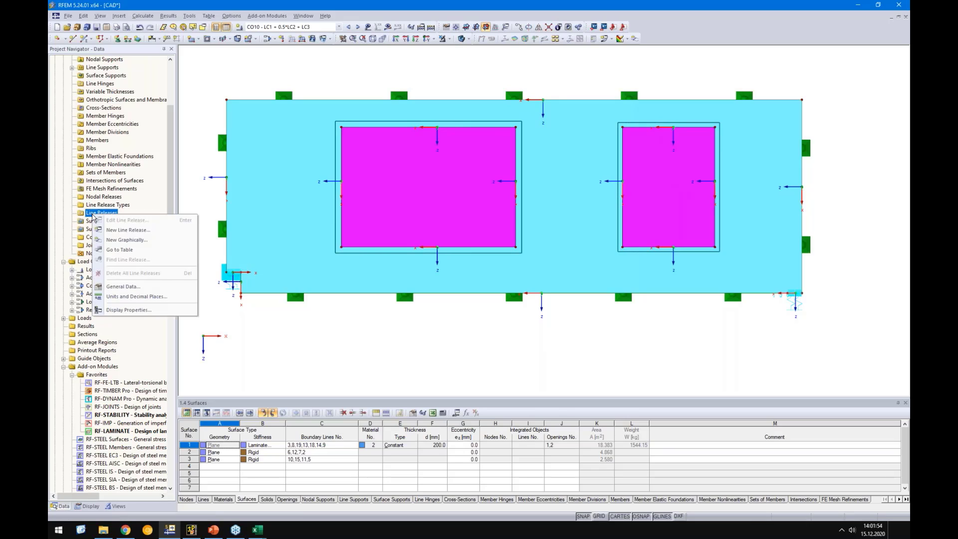
{"action": "left_click", "coordinate": [122, 230]}
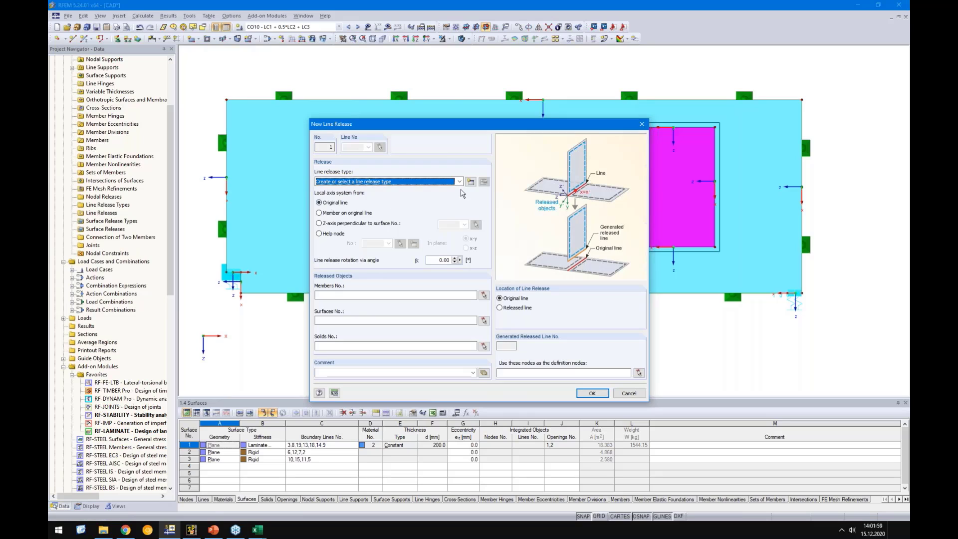
{"action": "left_click", "coordinate": [470, 182]}
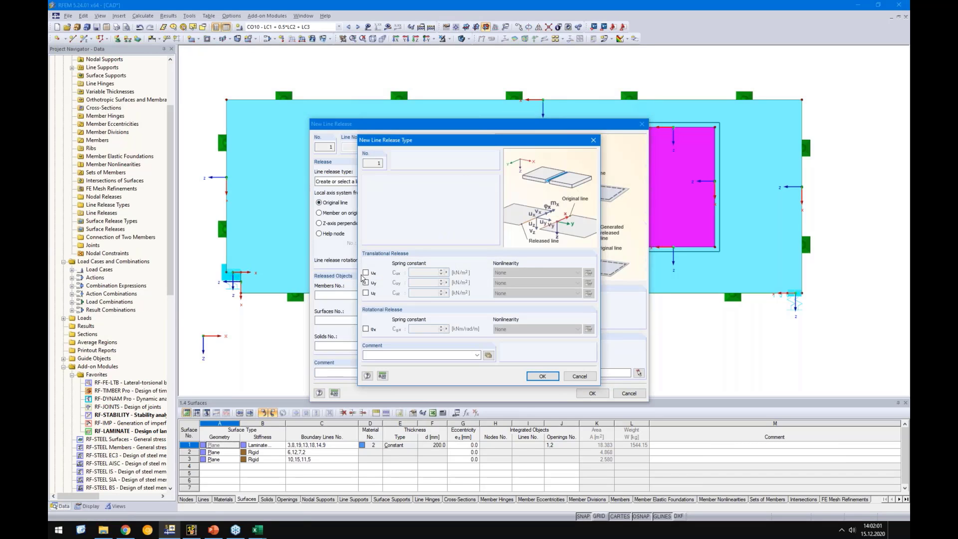
{"action": "left_click", "coordinate": [365, 273]}
{"action": "left_click", "coordinate": [366, 283]}
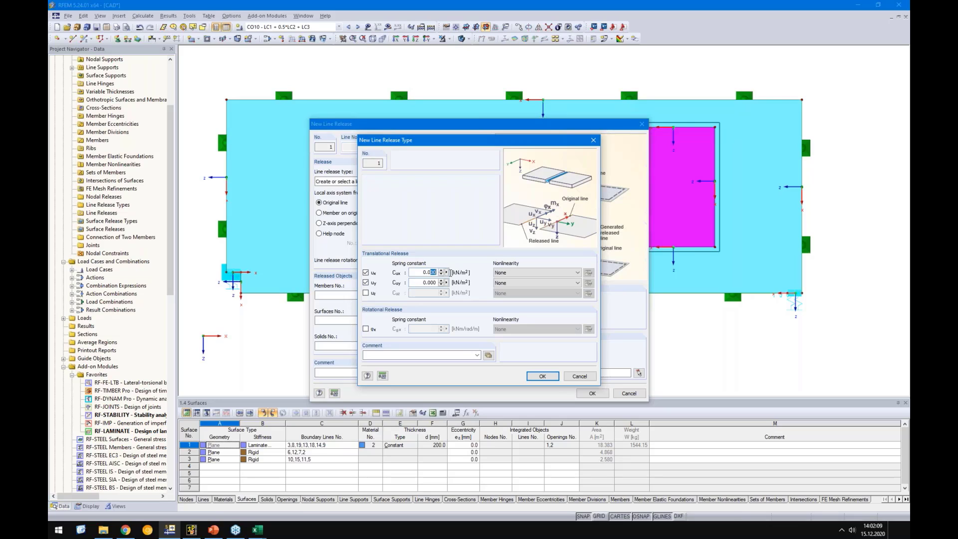
{"action": "type", "text": "1"}
{"action": "type", "text": "0"}
Step: Release uz with Partial activity, fixed from displacements of 0.010 m in the positive and negative zones, and accept the release type
{"action": "left_click", "coordinate": [365, 293]}
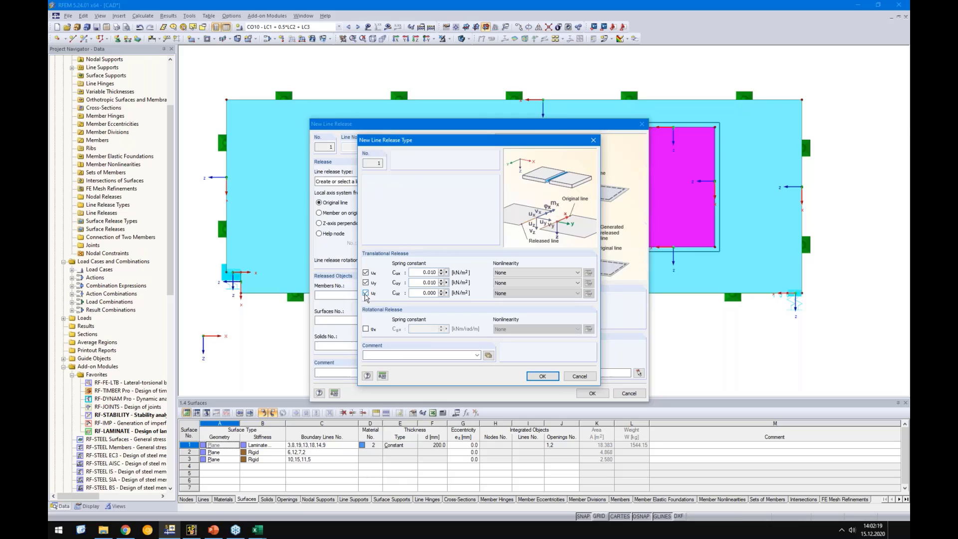
{"action": "left_click", "coordinate": [520, 293]}
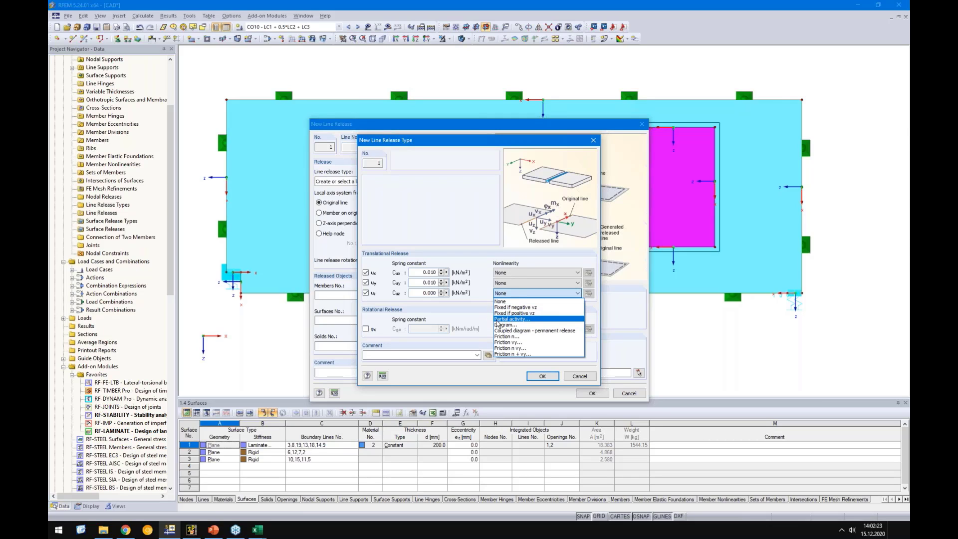
{"action": "left_click", "coordinate": [499, 319]}
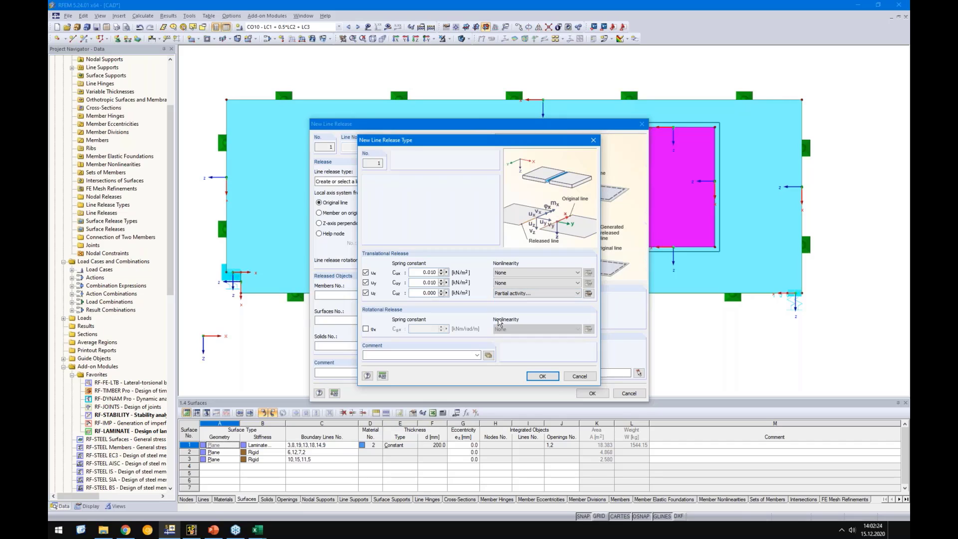
{"action": "left_click", "coordinate": [588, 293]}
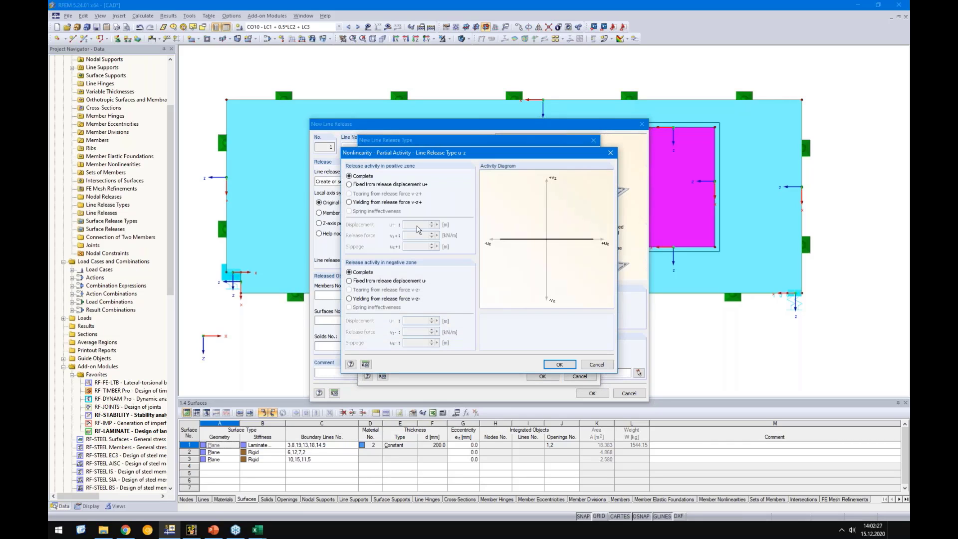
{"action": "left_click", "coordinate": [348, 184]}
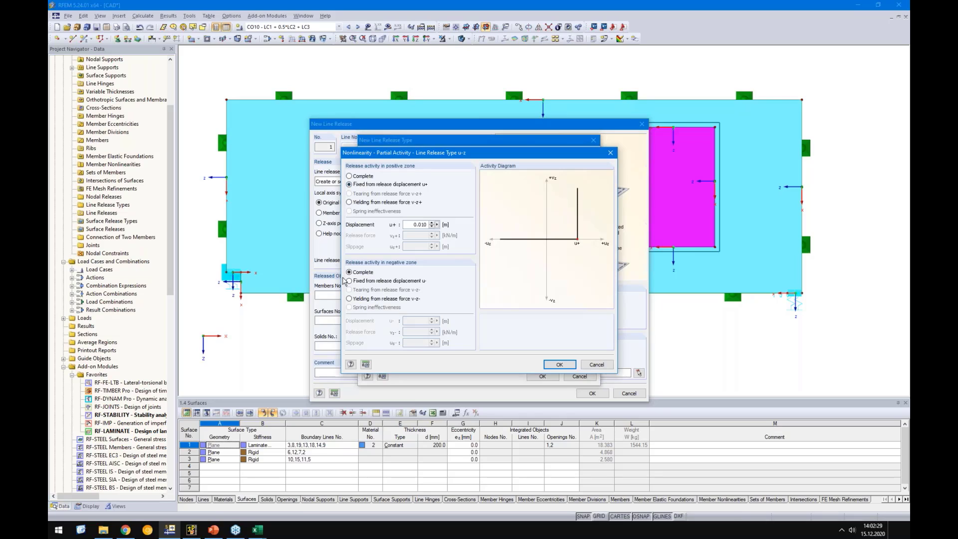
{"action": "left_click", "coordinate": [348, 281]}
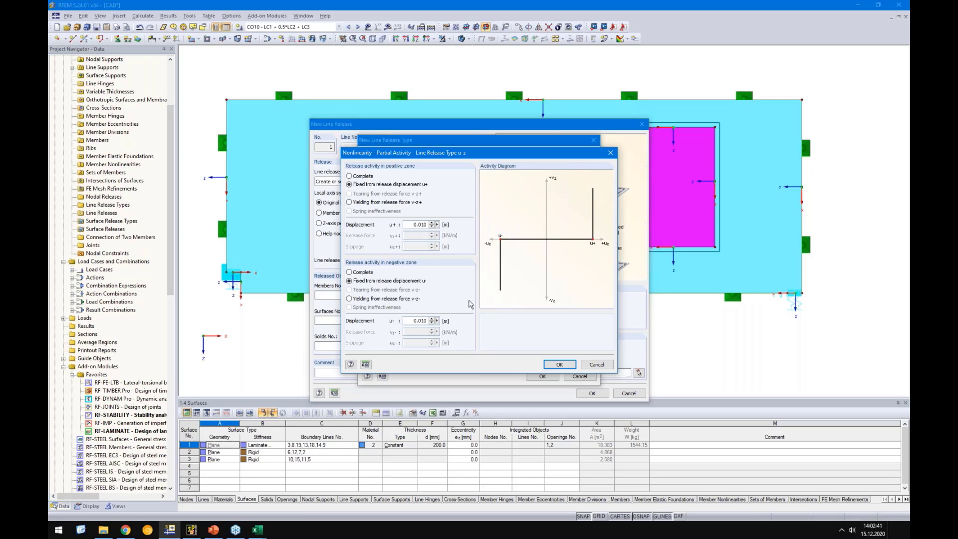
{"action": "left_click", "coordinate": [560, 364]}
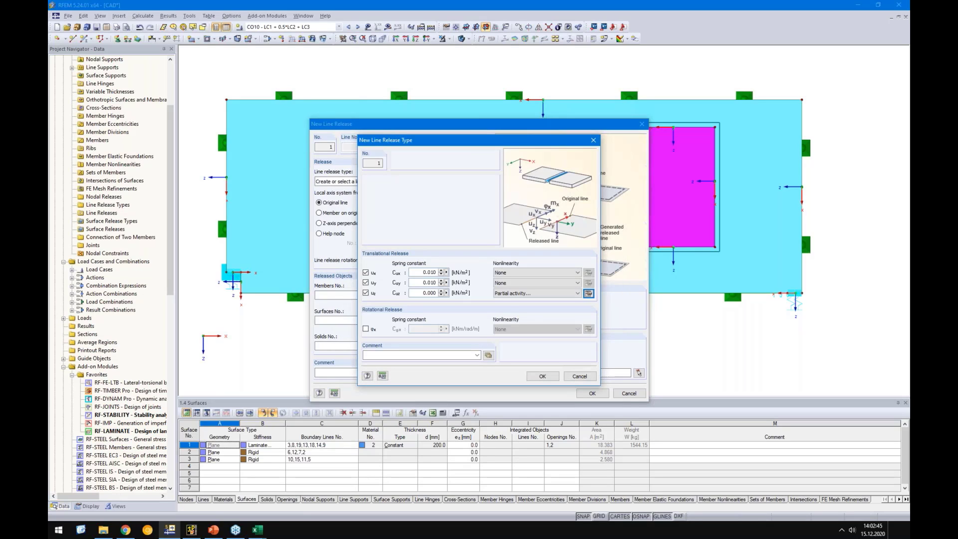
{"action": "left_click", "coordinate": [542, 375]}
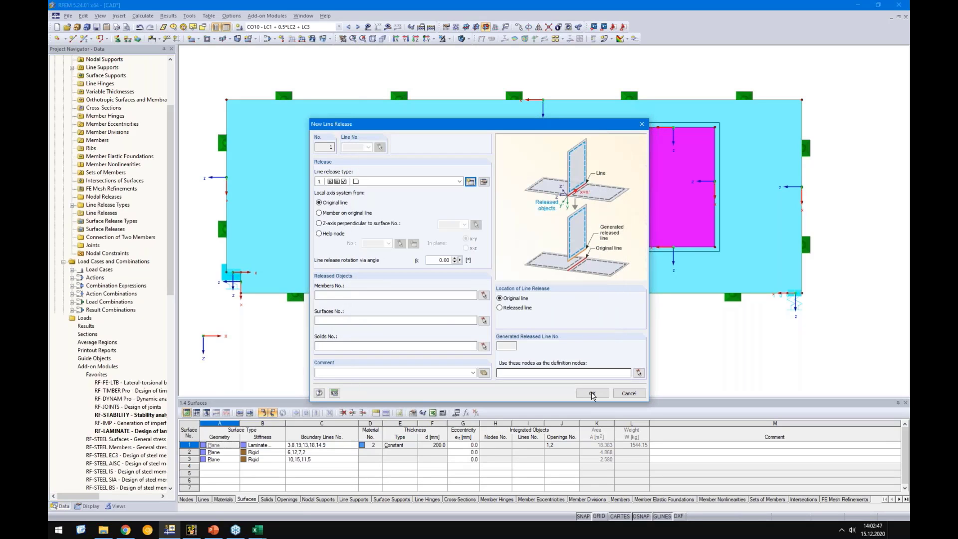
Step: Set surface 2 as the released object and assign the line release to the boundary lines of the large opening
{"action": "left_click", "coordinate": [443, 320]}
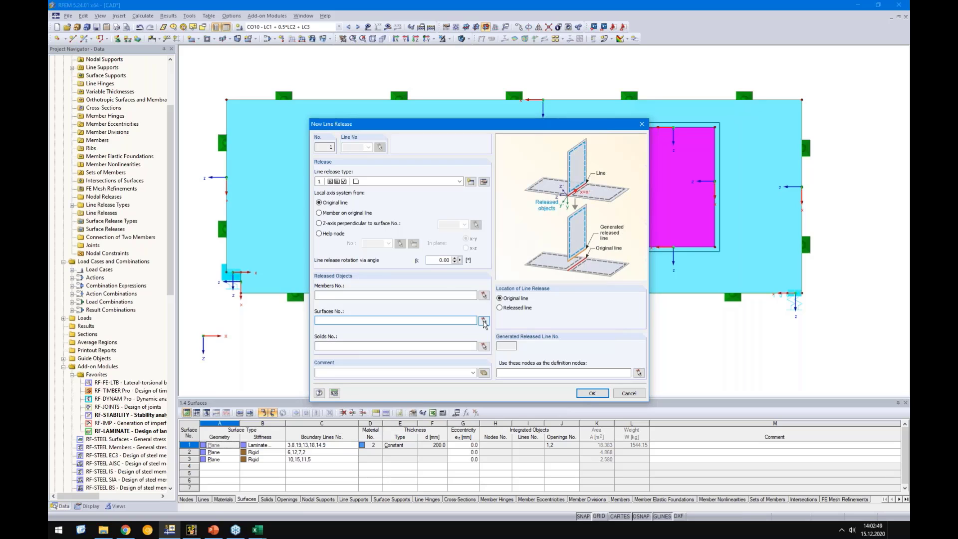
{"action": "left_click", "coordinate": [483, 320]}
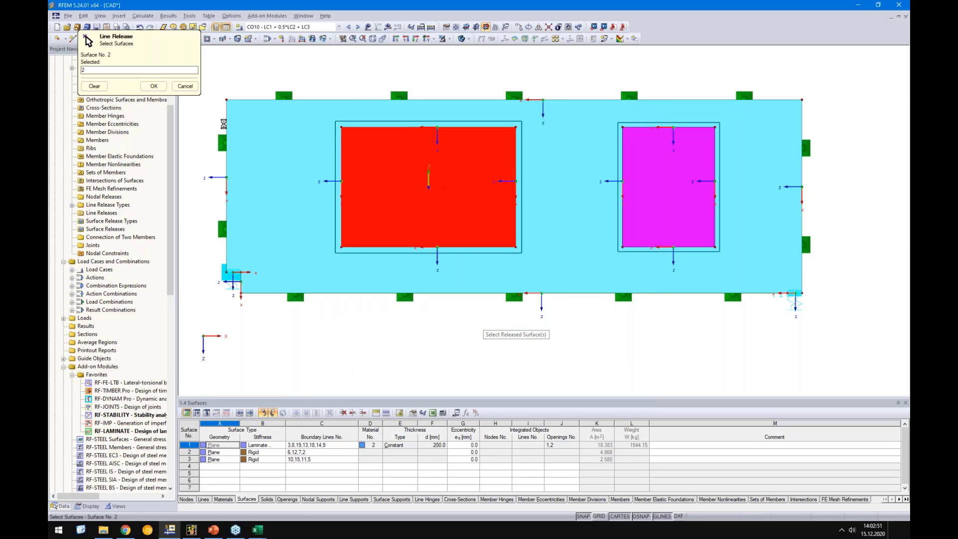
{"action": "left_click", "coordinate": [154, 86]}
{"action": "left_click", "coordinate": [592, 394]}
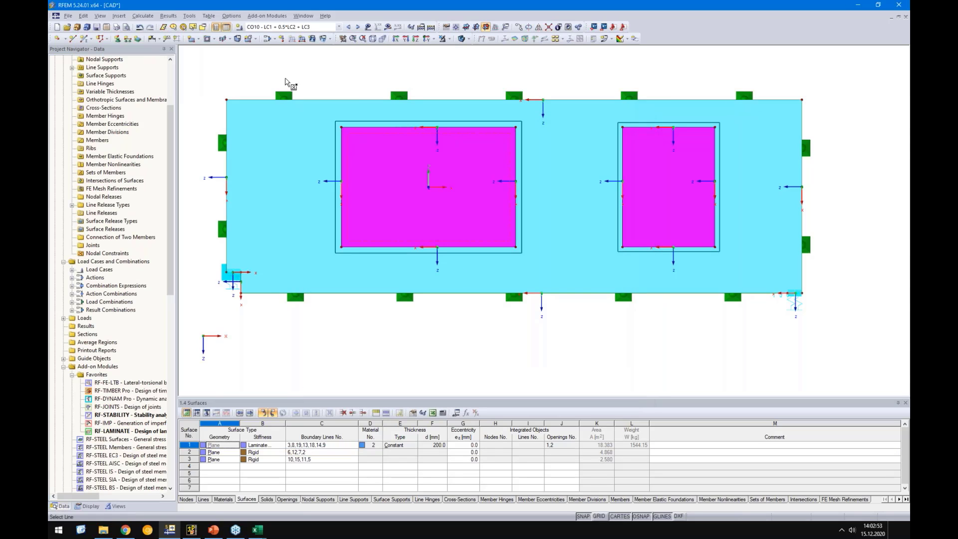
{"action": "left_click_drag", "start_coordinate": [327, 92], "coordinate": [540, 325]}
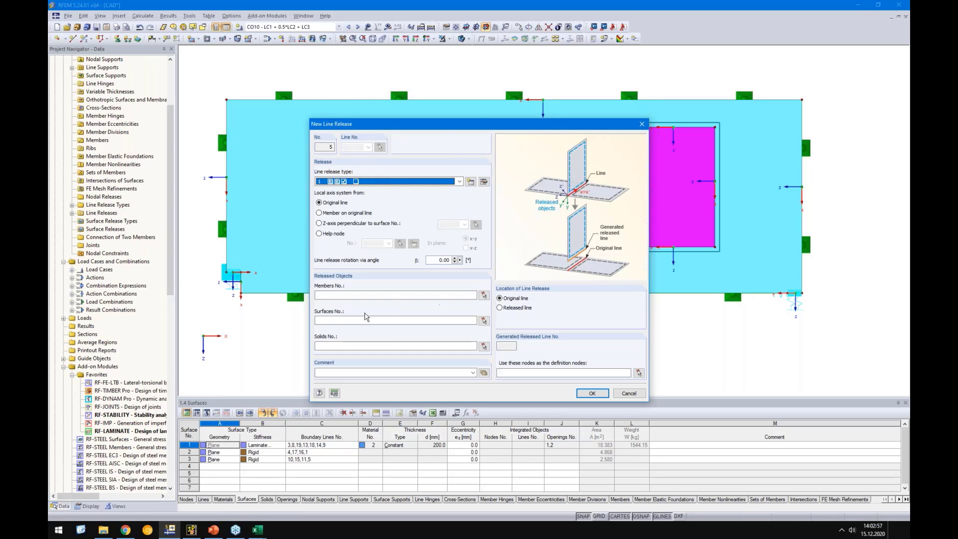
Step: Apply the same line release to the small opening's boundary lines, with surface 3 as the released object
{"action": "left_click", "coordinate": [359, 319]}
{"action": "type", "text": "3"}
{"action": "left_click", "coordinate": [592, 393]}
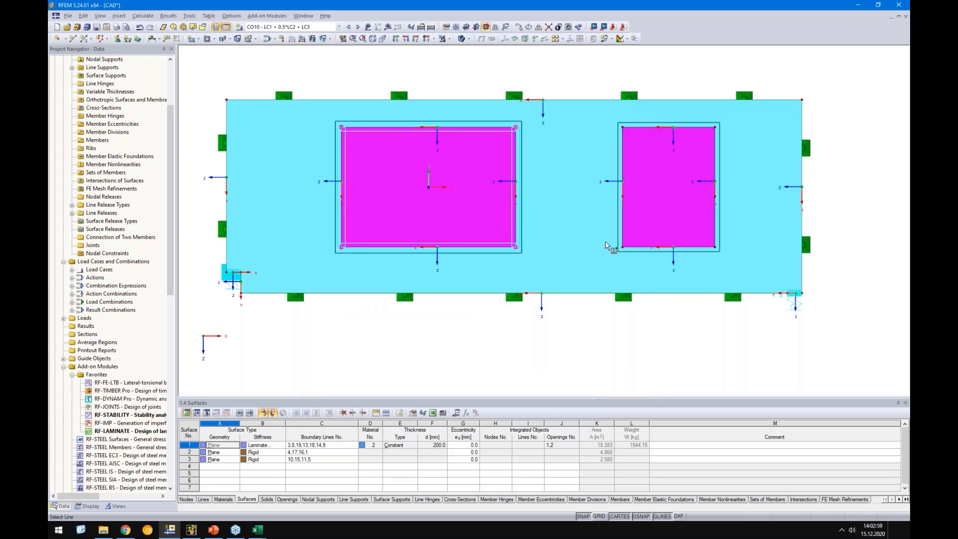
{"action": "left_click_drag", "start_coordinate": [595, 77], "coordinate": [731, 314]}
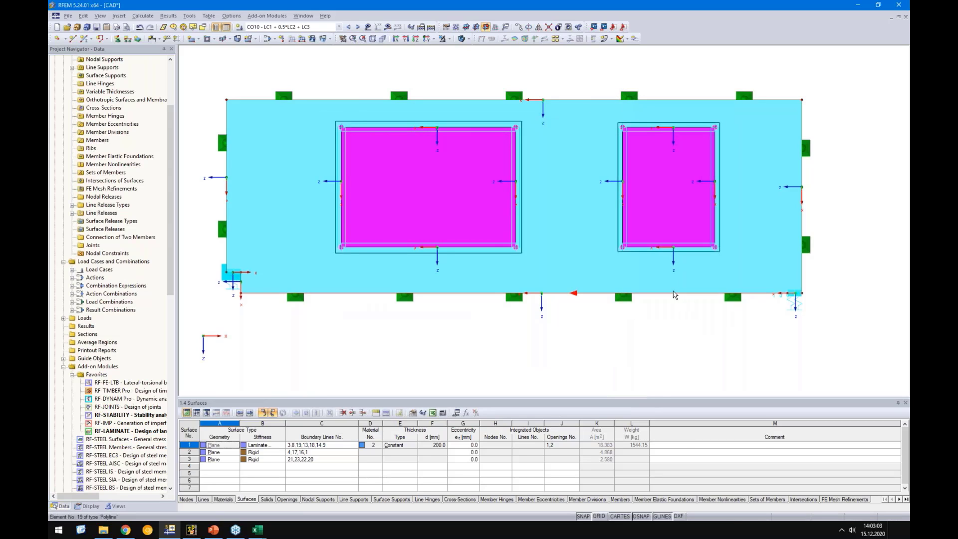
Step: Calculate load combination CO10 and hide all model objects to leave the deformation results on display
{"action": "left_click", "coordinate": [387, 27]}
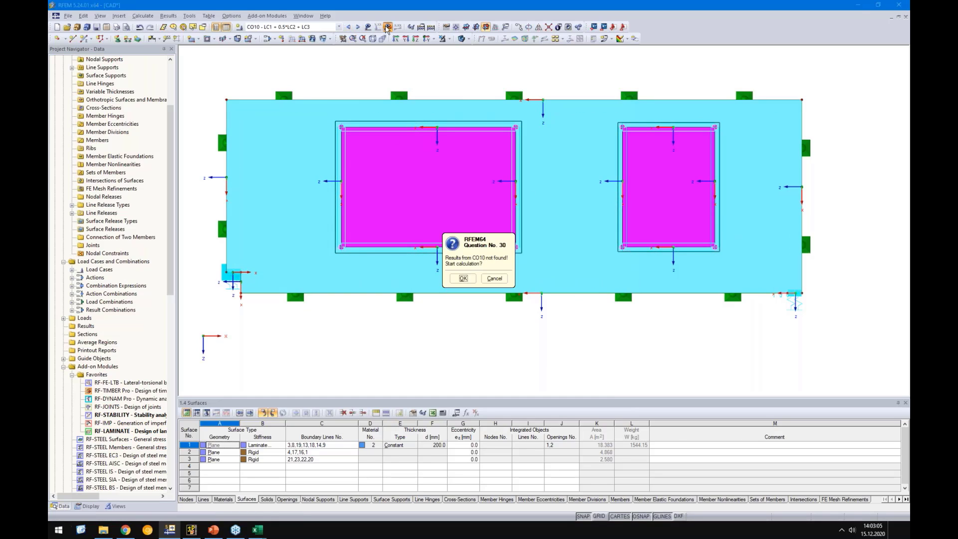
{"action": "key", "text": "Return"}
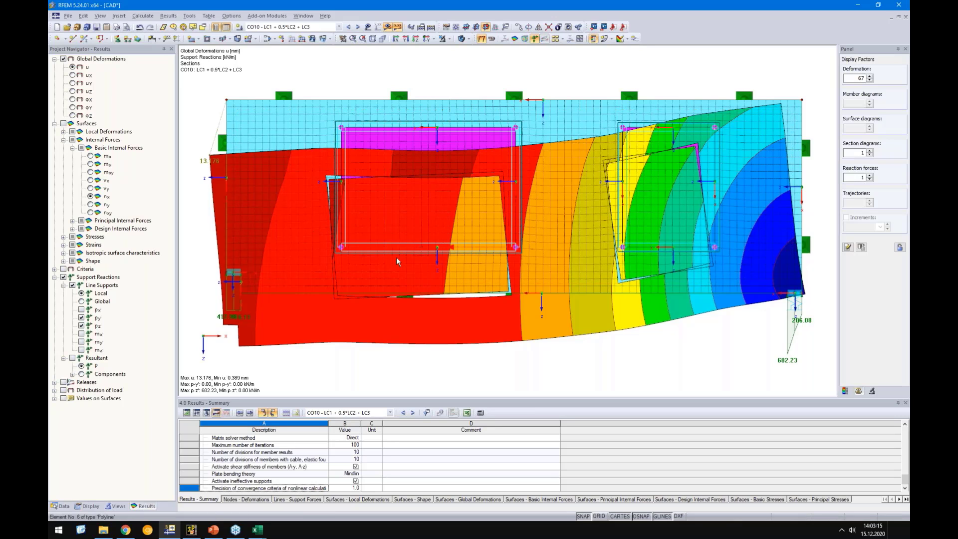
{"action": "left_click", "coordinate": [88, 506]}
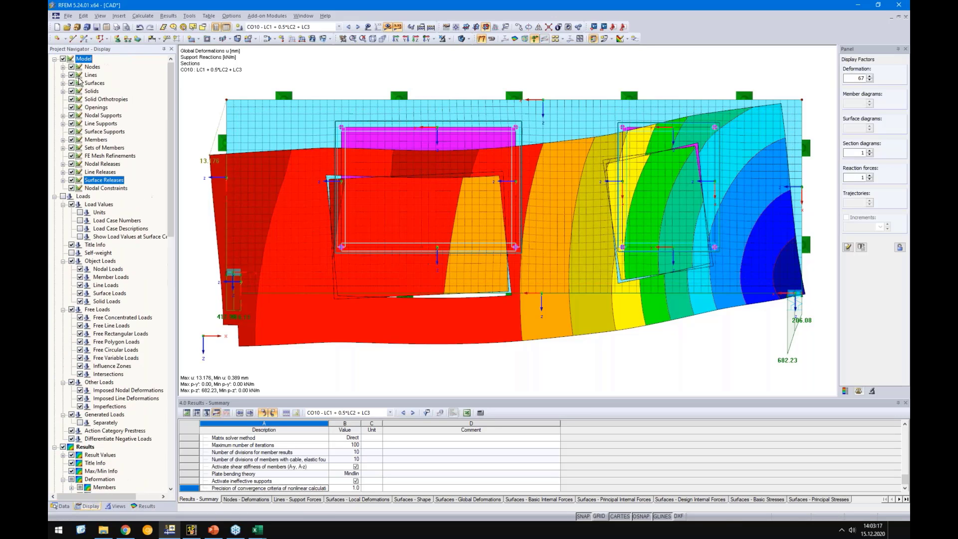
{"action": "left_click", "coordinate": [63, 59]}
{"action": "scroll", "coordinate": [65, 202], "scroll_direction": "down", "scroll_amount": 6}
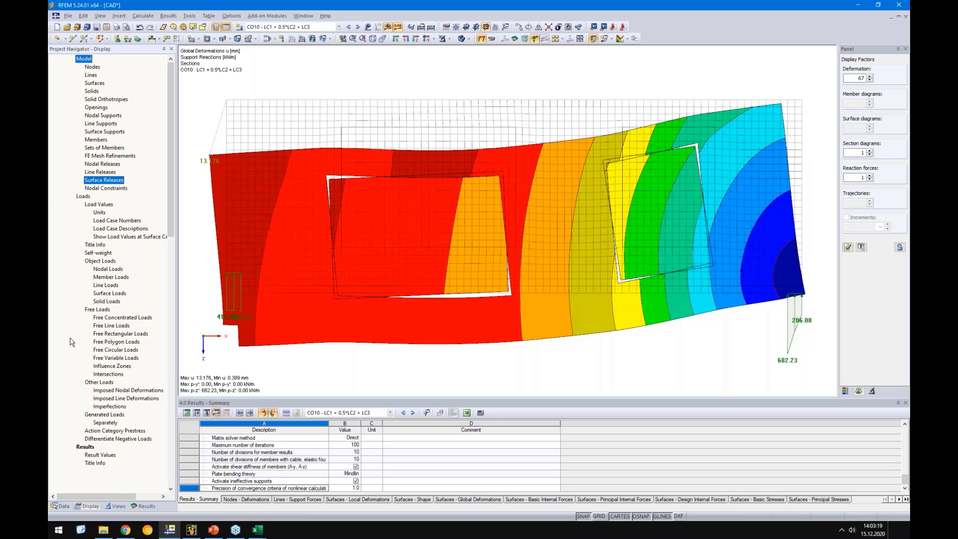
Step: Hide the FE mesh on the CO10 deformation results and inspect the gaps around both window surfaces
{"action": "scroll", "coordinate": [63, 340], "scroll_direction": "down", "scroll_amount": 3}
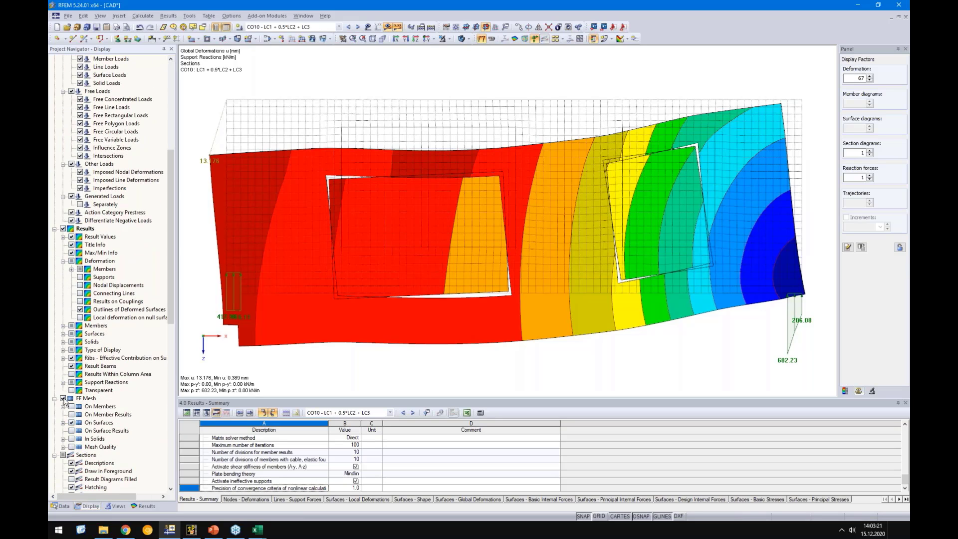
{"action": "left_click", "coordinate": [63, 398]}
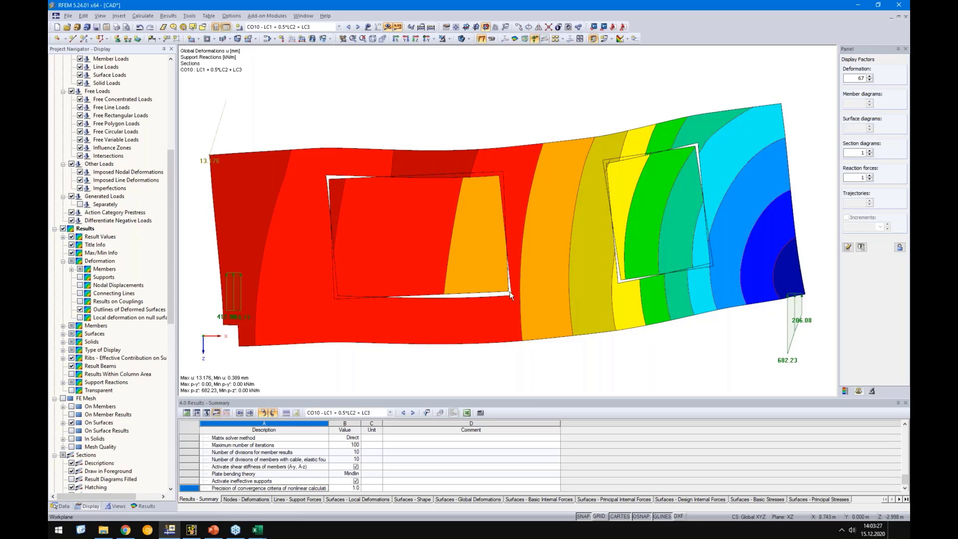
{"action": "scroll", "coordinate": [446, 177], "scroll_direction": "up", "scroll_amount": 2}
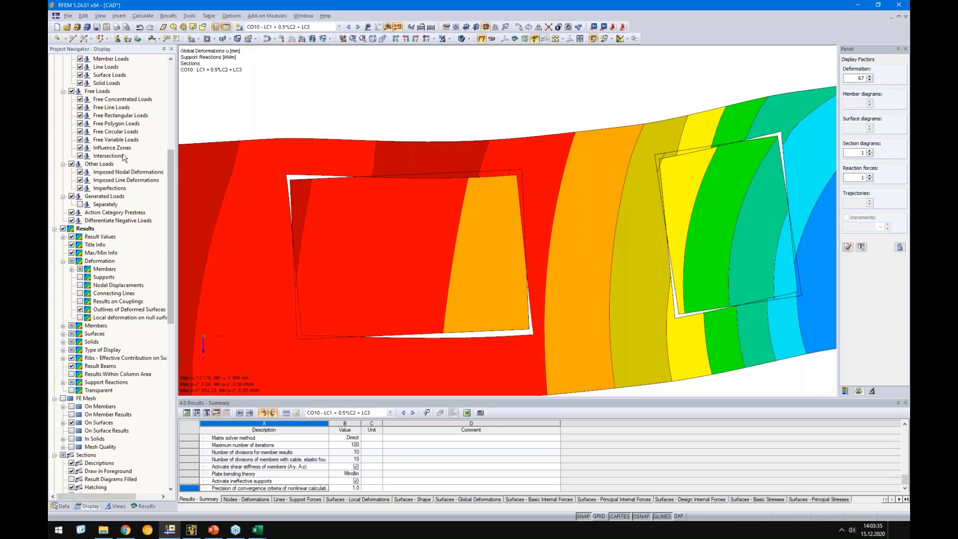
Step: Overlay the undeformed model objects on the deformation plot temporarily to compare the window corners with the deformed large opening
{"action": "scroll", "coordinate": [123, 158], "scroll_direction": "up", "scroll_amount": 9}
{"action": "left_click", "coordinate": [63, 59]}
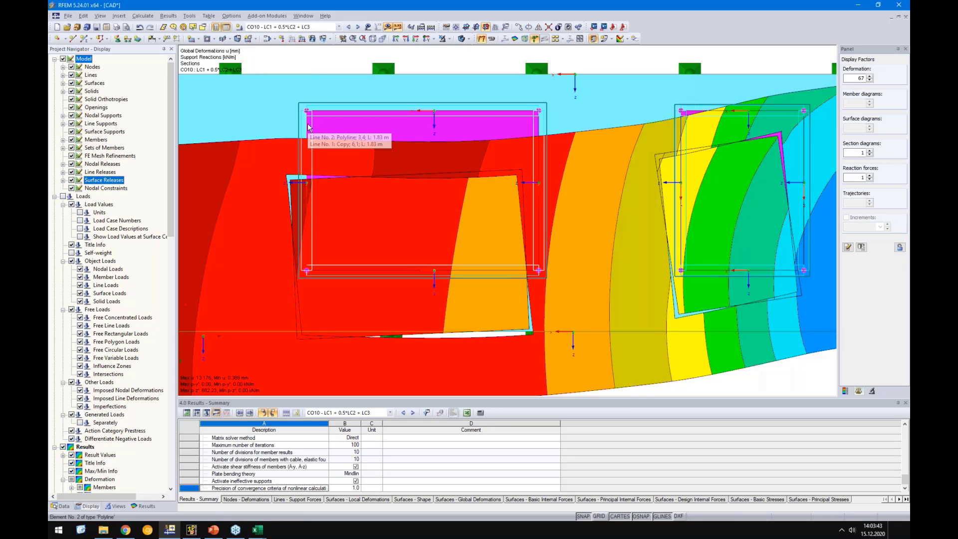
{"action": "left_click", "coordinate": [63, 58]}
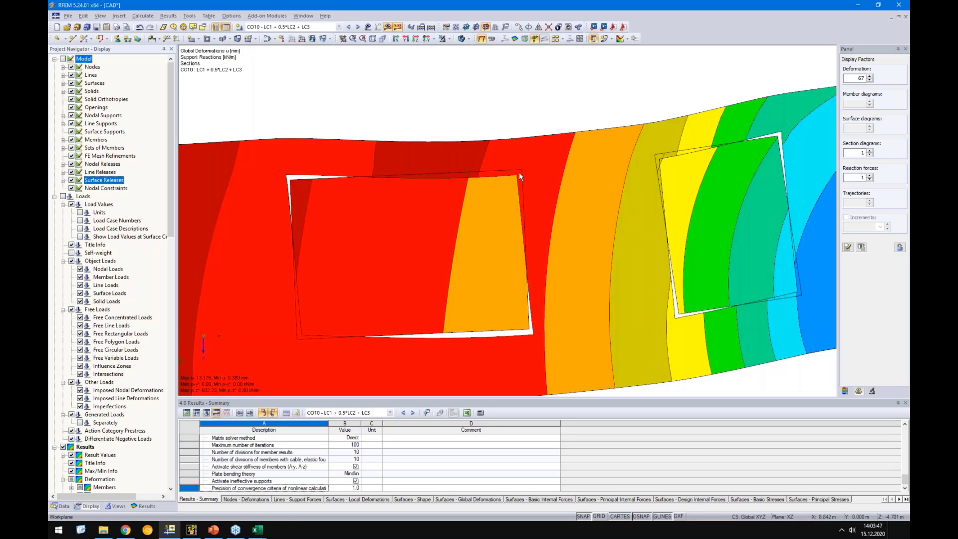
{"action": "scroll", "coordinate": [518, 172], "scroll_direction": "up", "scroll_amount": 1}
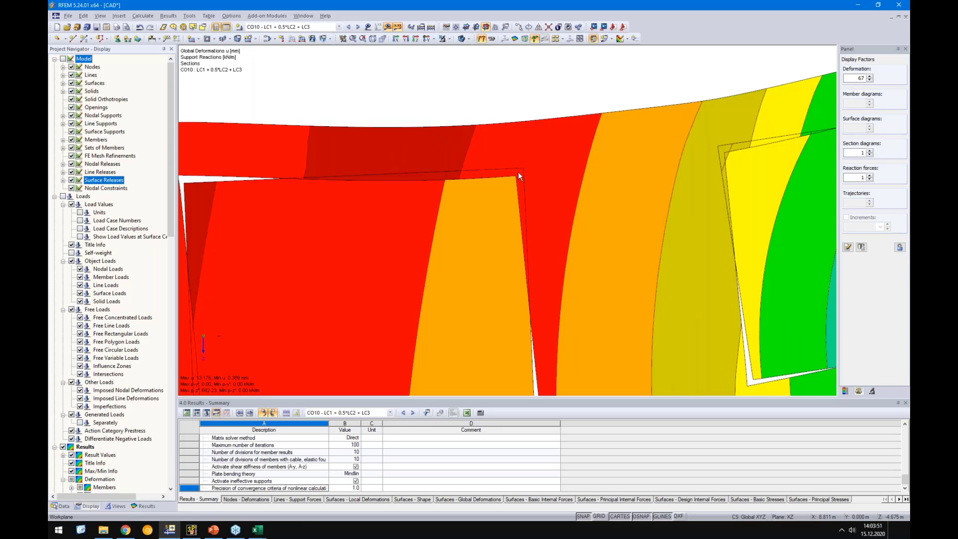
{"action": "scroll", "coordinate": [517, 175], "scroll_direction": "down", "scroll_amount": 1}
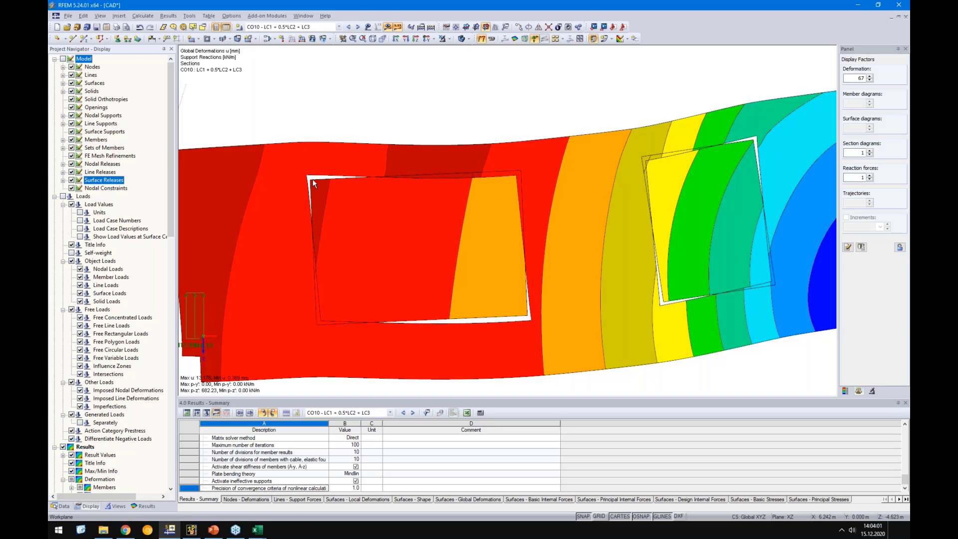
Step: Redisplay all model objects and view the result diagram of global deformation u along the large window's upper line
{"action": "left_click", "coordinate": [63, 59]}
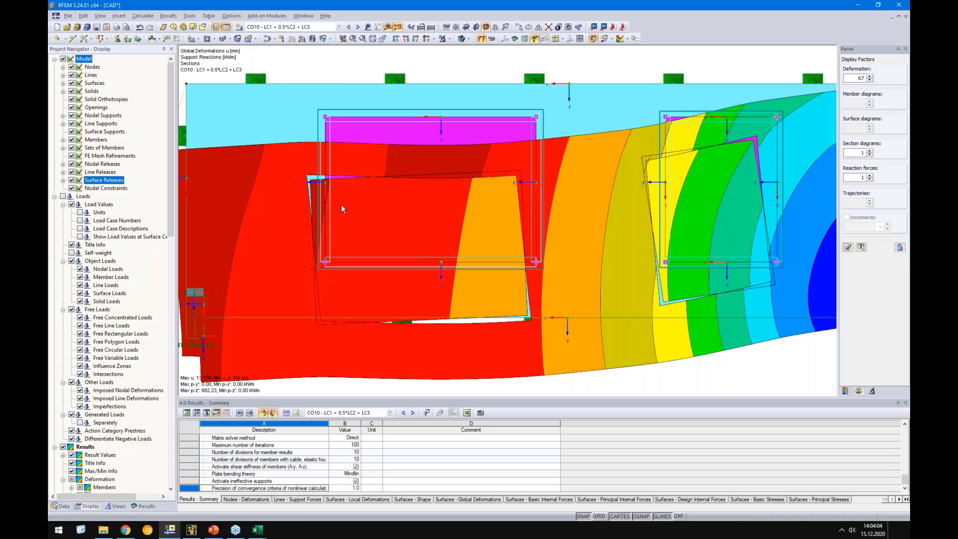
{"action": "right_click", "coordinate": [343, 115]}
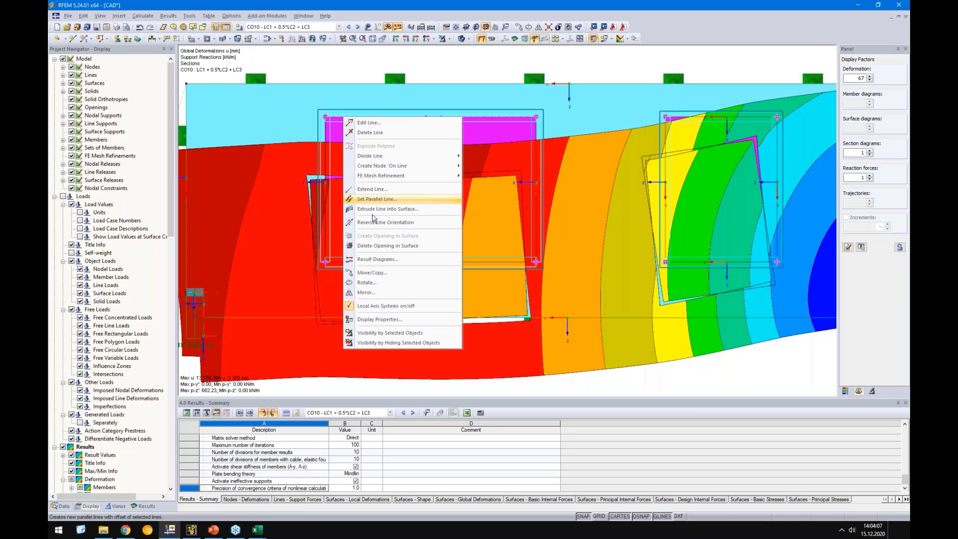
{"action": "left_click", "coordinate": [375, 258]}
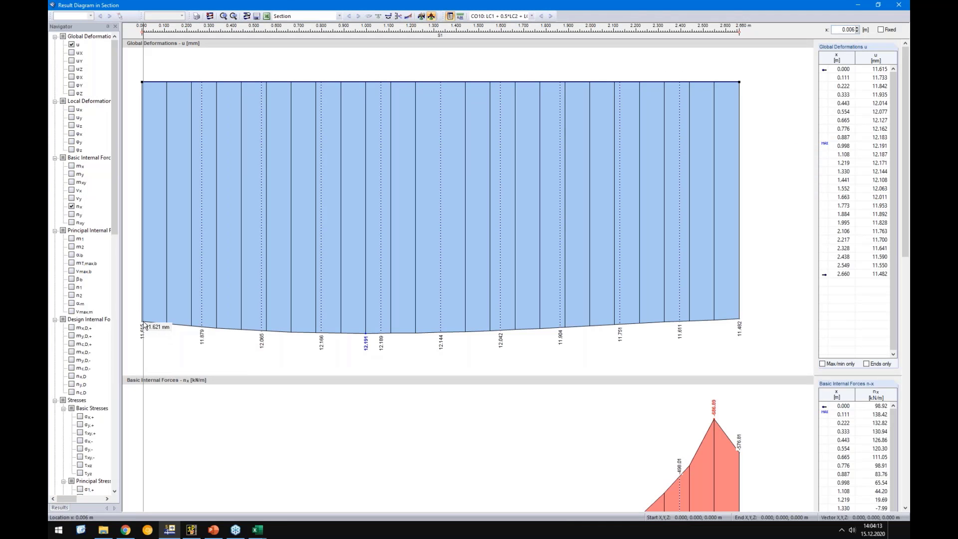
{"action": "left_click", "coordinate": [900, 5]}
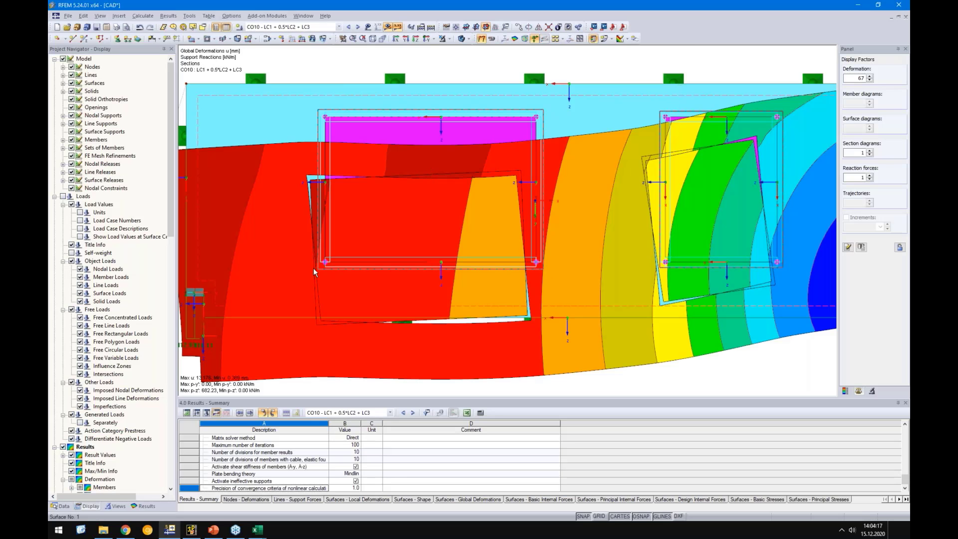
Step: Turn on the release results, hide the global deformations and display the line releases' local deformation uz
{"action": "left_click_drag", "start_coordinate": [169, 200], "coordinate": [165, 411]}
{"action": "left_click", "coordinate": [144, 506]}
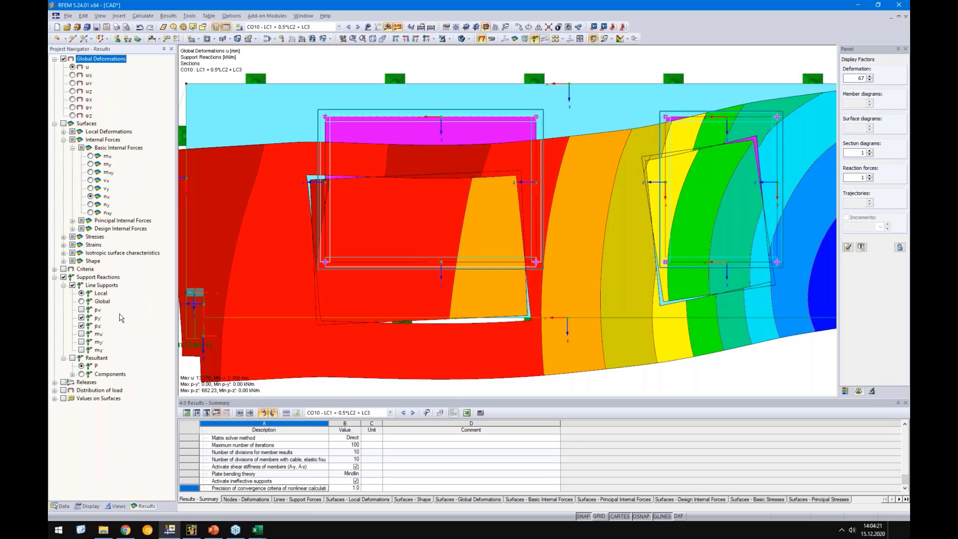
{"action": "left_click", "coordinate": [63, 382]}
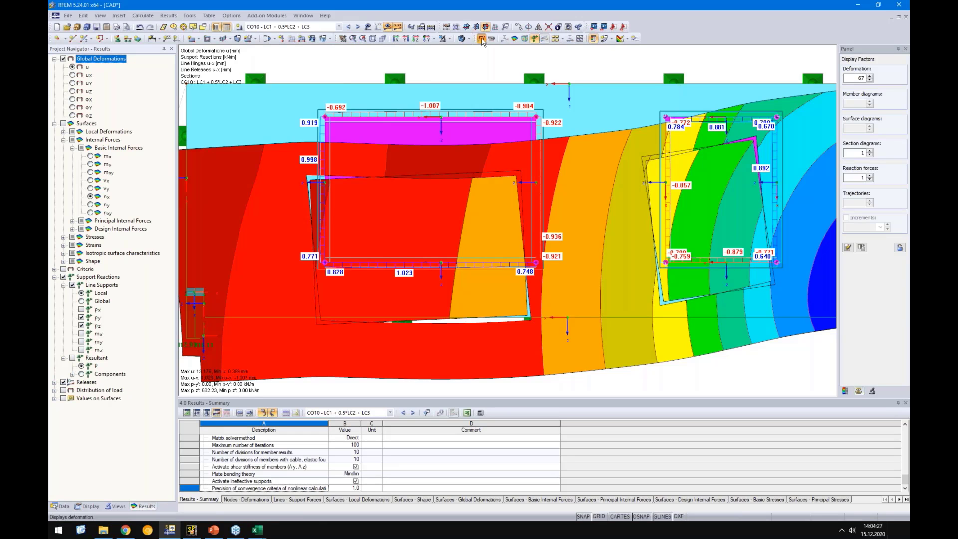
{"action": "left_click", "coordinate": [54, 382]}
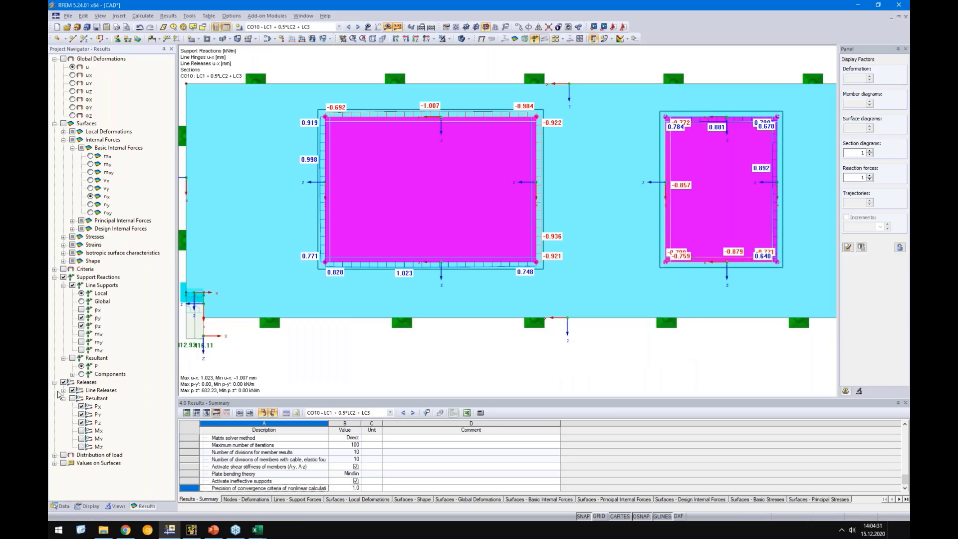
{"action": "left_click", "coordinate": [63, 390]}
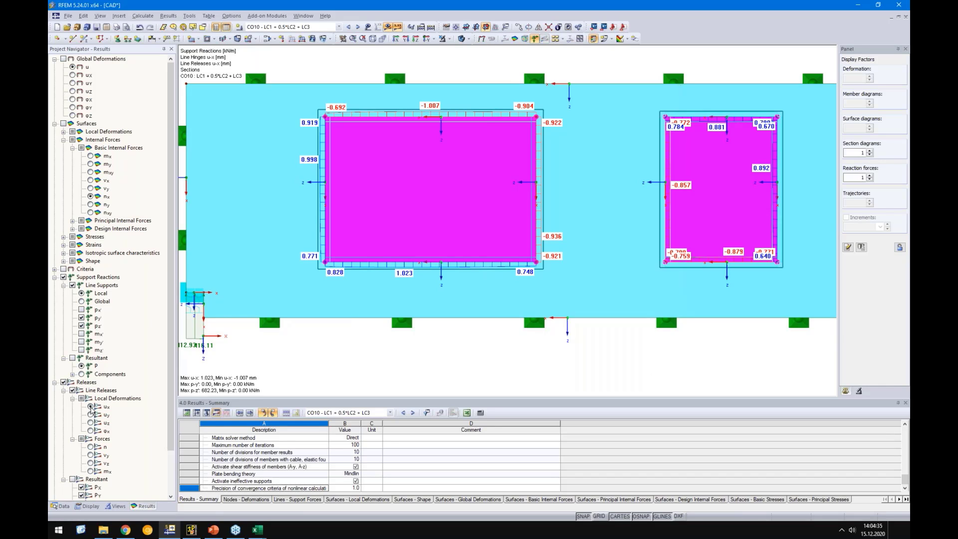
{"action": "left_click", "coordinate": [90, 423]}
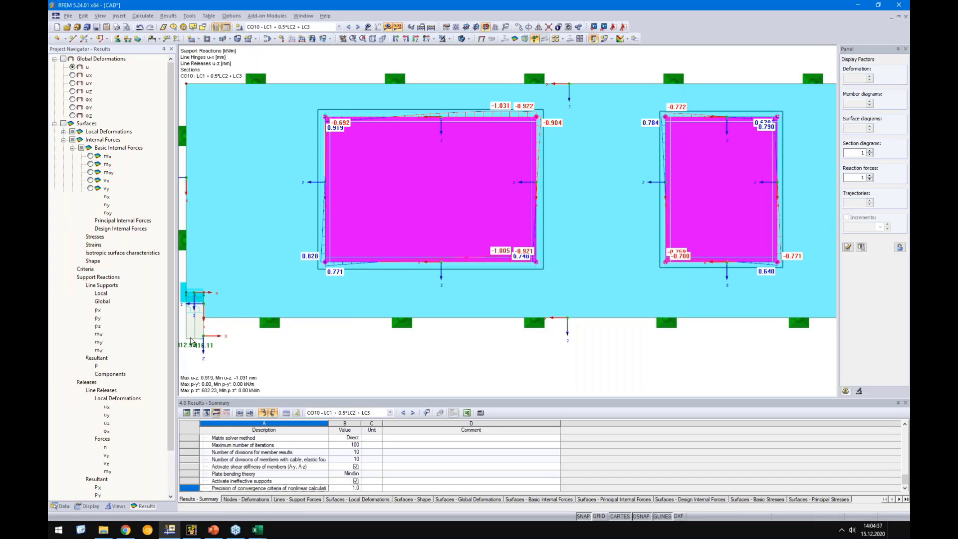
Step: Examine the line release deformations uz along the edges and corners of the large and small openings
{"action": "scroll", "coordinate": [327, 133], "scroll_direction": "up", "scroll_amount": 3}
{"action": "scroll", "coordinate": [328, 133], "scroll_direction": "up", "scroll_amount": 2}
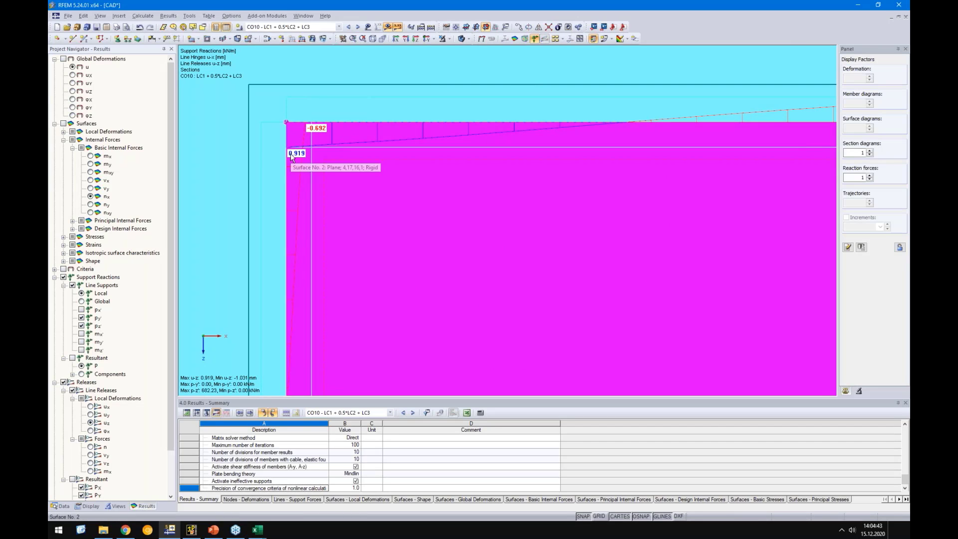
{"action": "scroll", "coordinate": [292, 156], "scroll_direction": "down", "scroll_amount": 4}
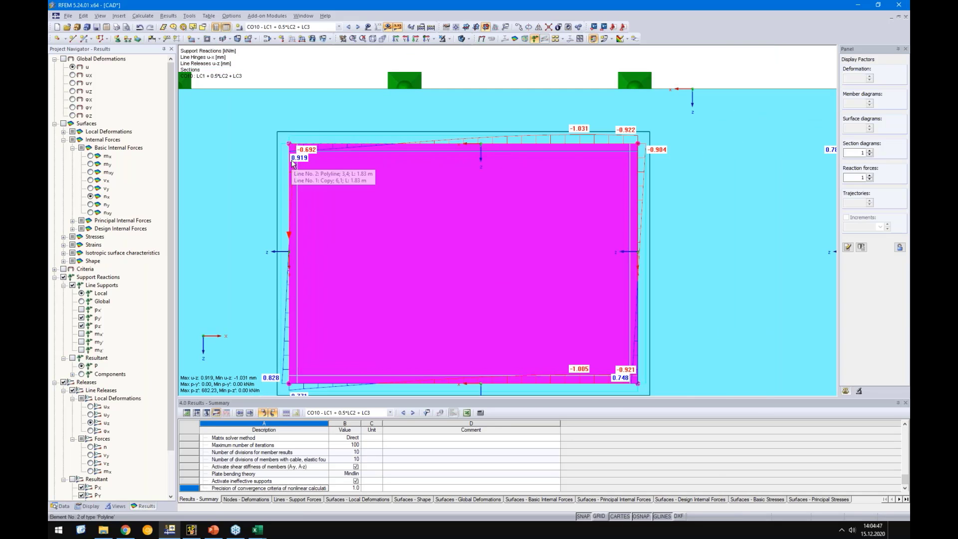
{"action": "scroll", "coordinate": [333, 172], "scroll_direction": "down", "scroll_amount": 1}
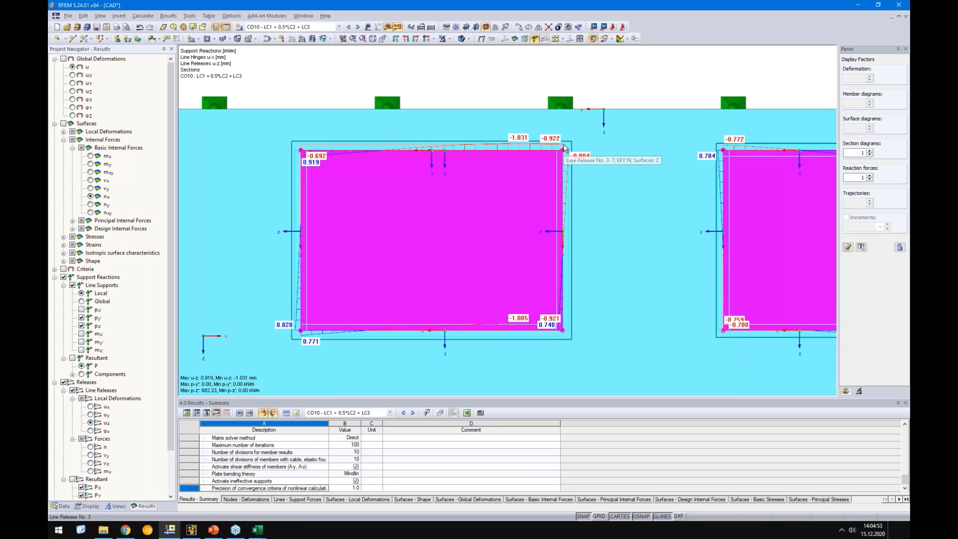
{"action": "scroll", "coordinate": [562, 324], "scroll_direction": "down", "scroll_amount": 1}
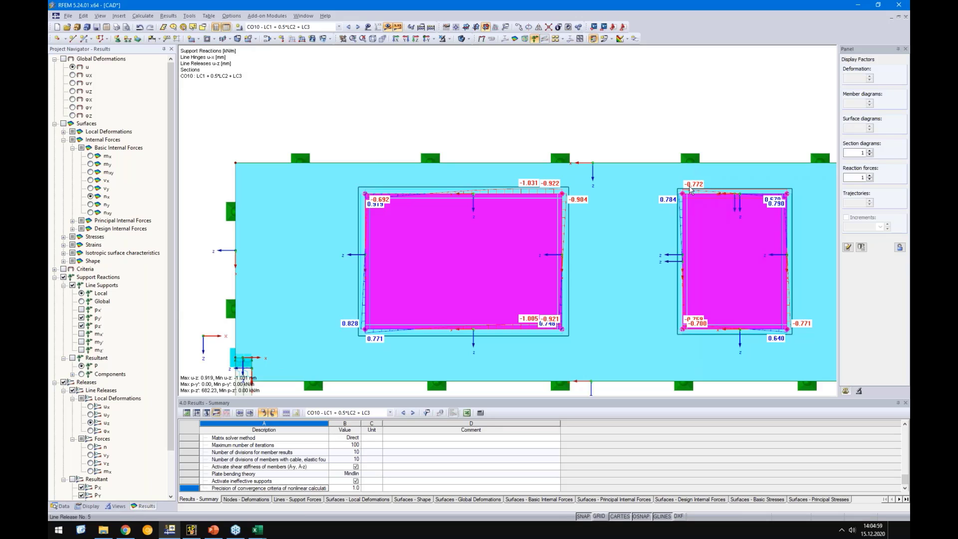
Step: Display the line releases' vz forces around both openings and hide the support reactions
{"action": "left_click", "coordinate": [91, 463]}
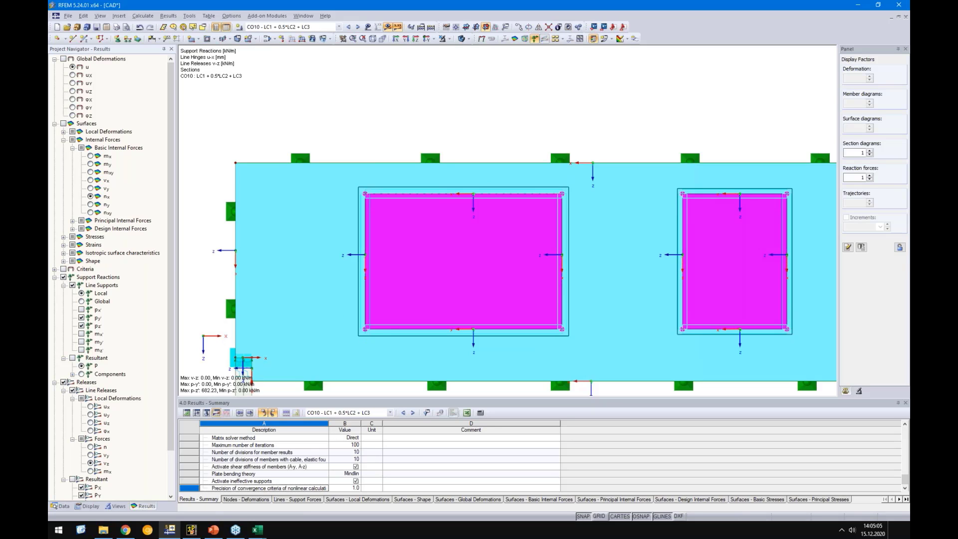
{"action": "middle_click_drag", "start_coordinate": [205, 340], "coordinate": [235, 248]}
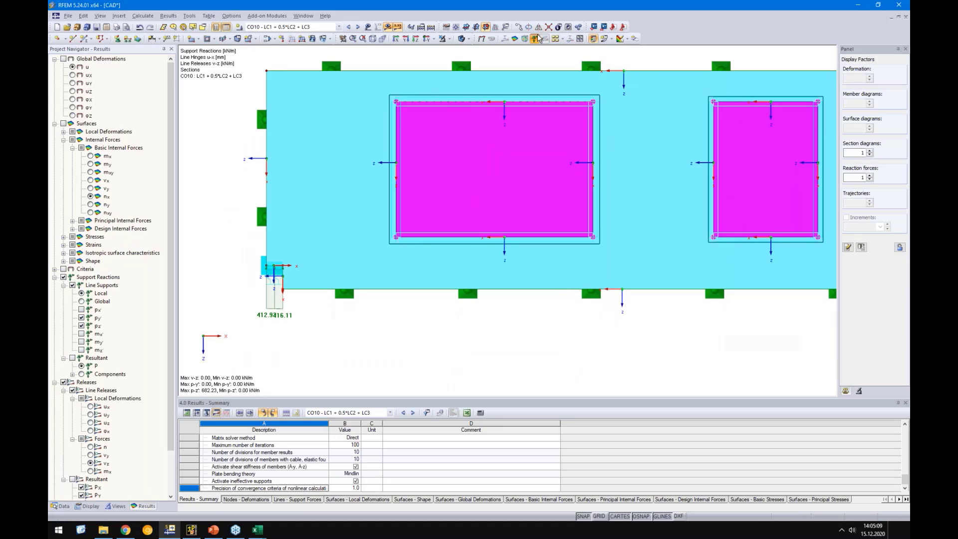
{"action": "left_click", "coordinate": [63, 277]}
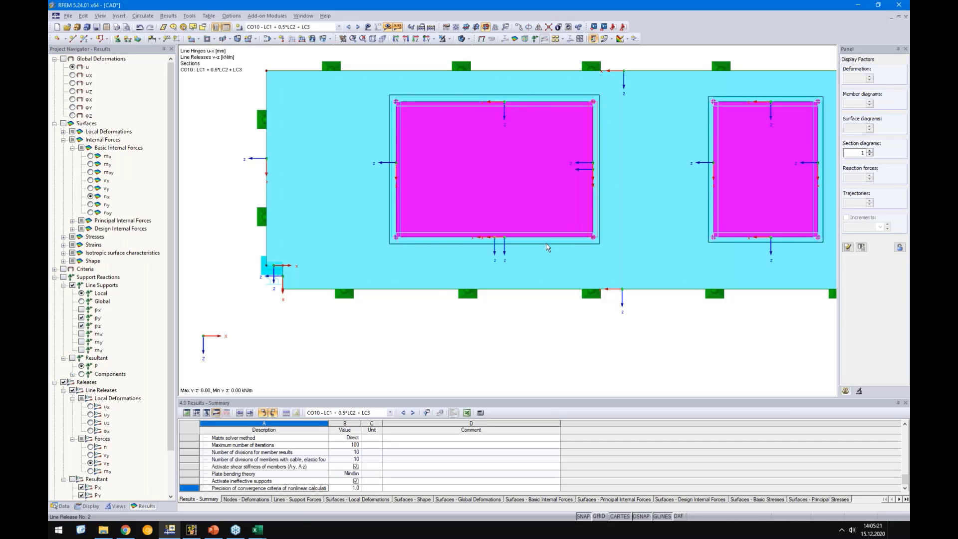
{"action": "scroll", "coordinate": [409, 333], "scroll_direction": "down", "scroll_amount": 2}
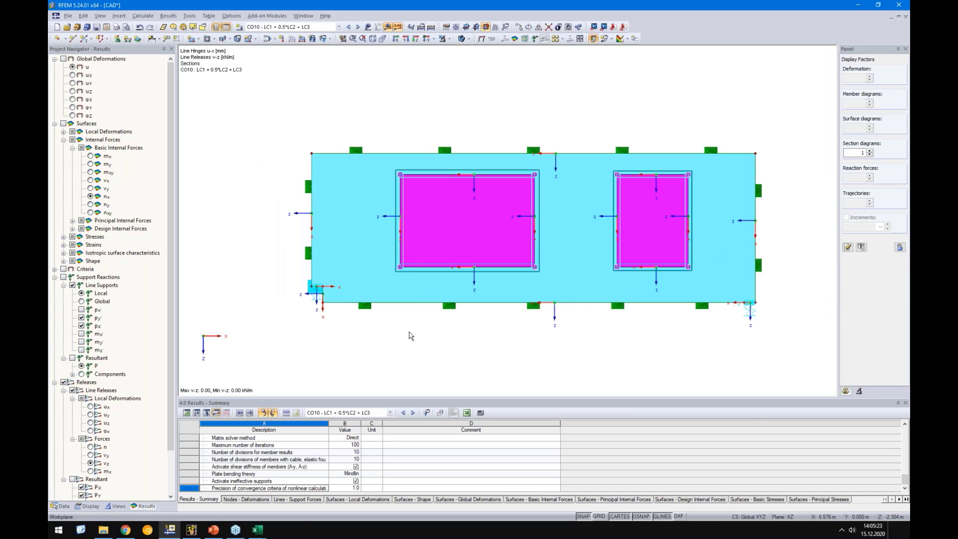
{"action": "scroll", "coordinate": [411, 335], "scroll_direction": "down", "scroll_amount": 1}
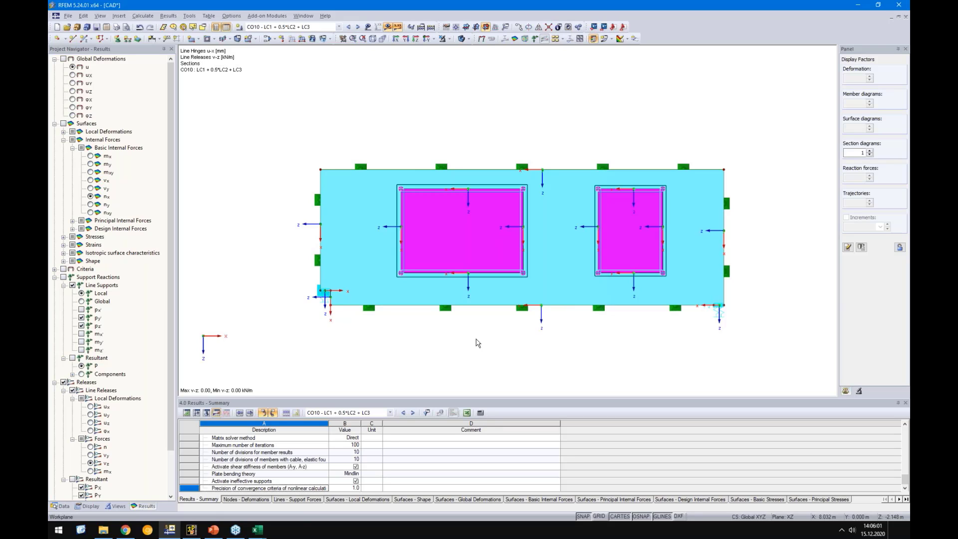
{"action": "scroll", "coordinate": [477, 342], "scroll_direction": "down", "scroll_amount": 2}
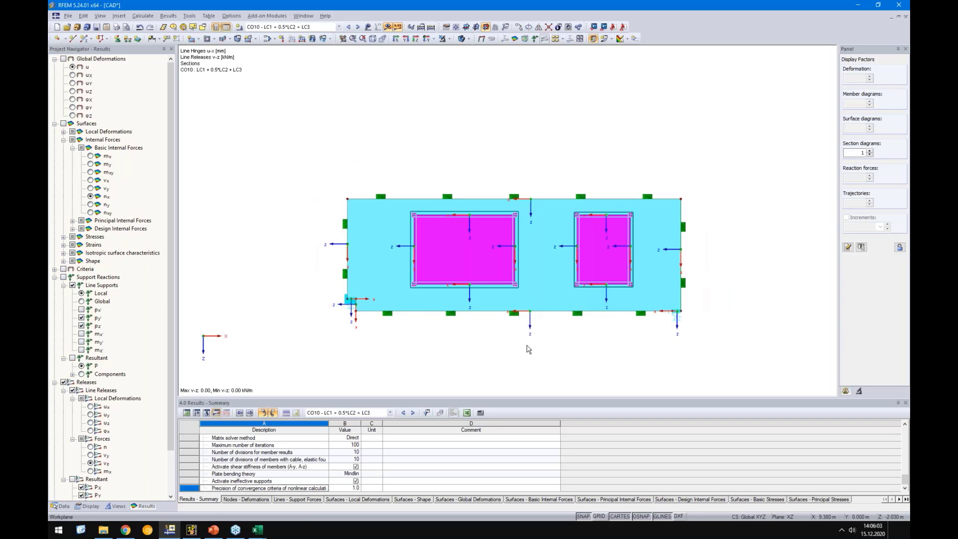